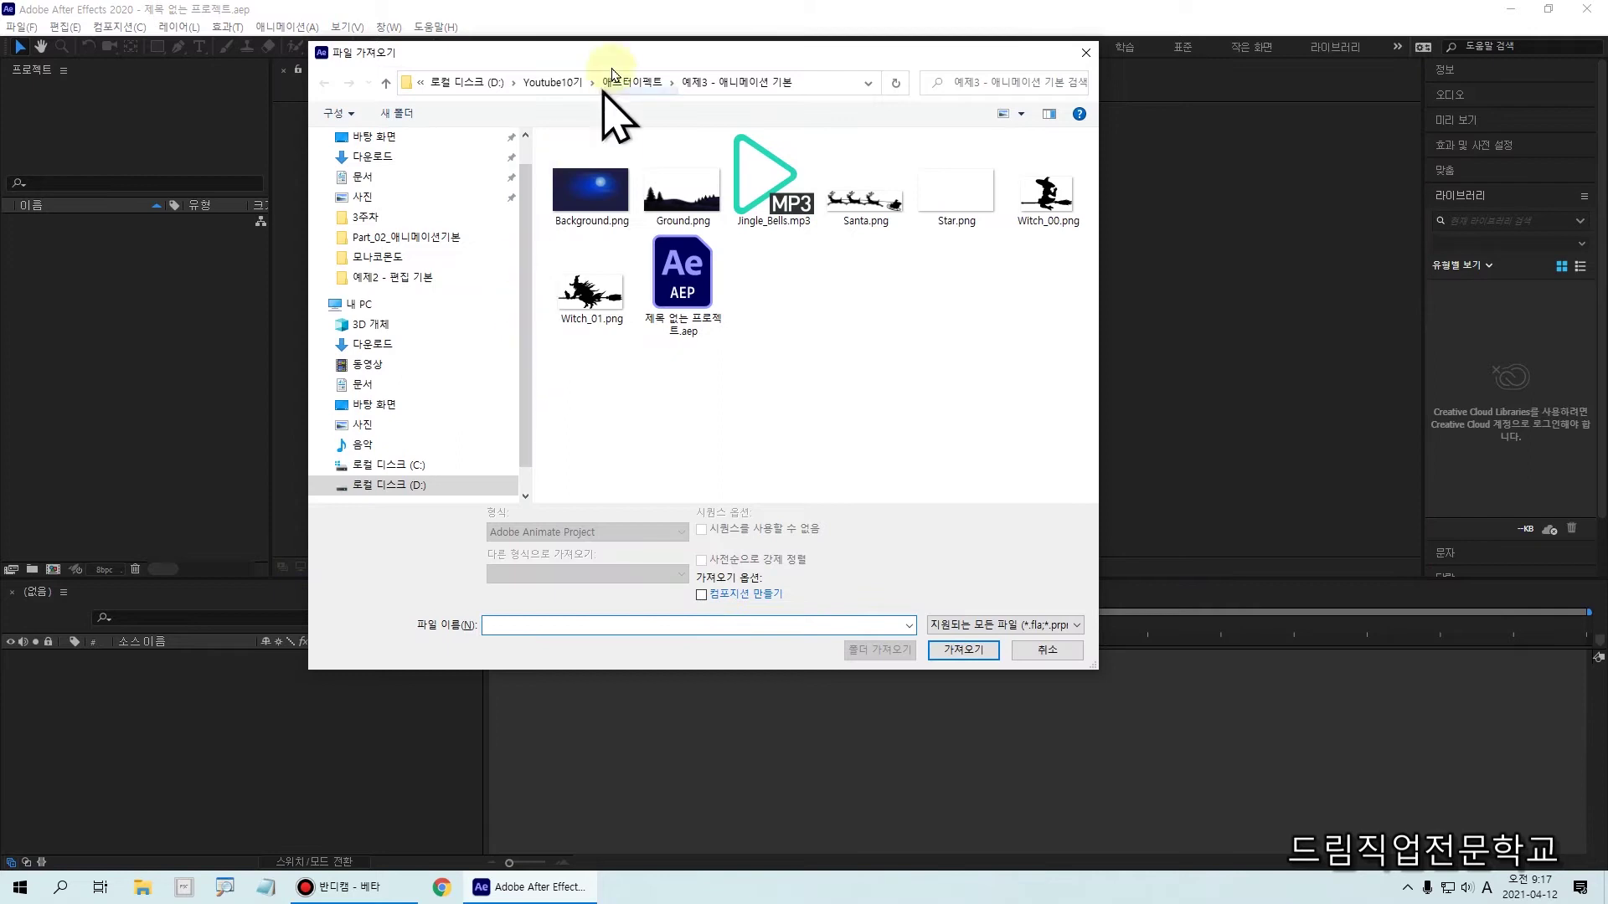
Browse the import dialog to drive D: and open the folder 모나코몬도 > 애프터이펙트교안 > 5주차
{"action": "left_click", "coordinate": [630, 81]}
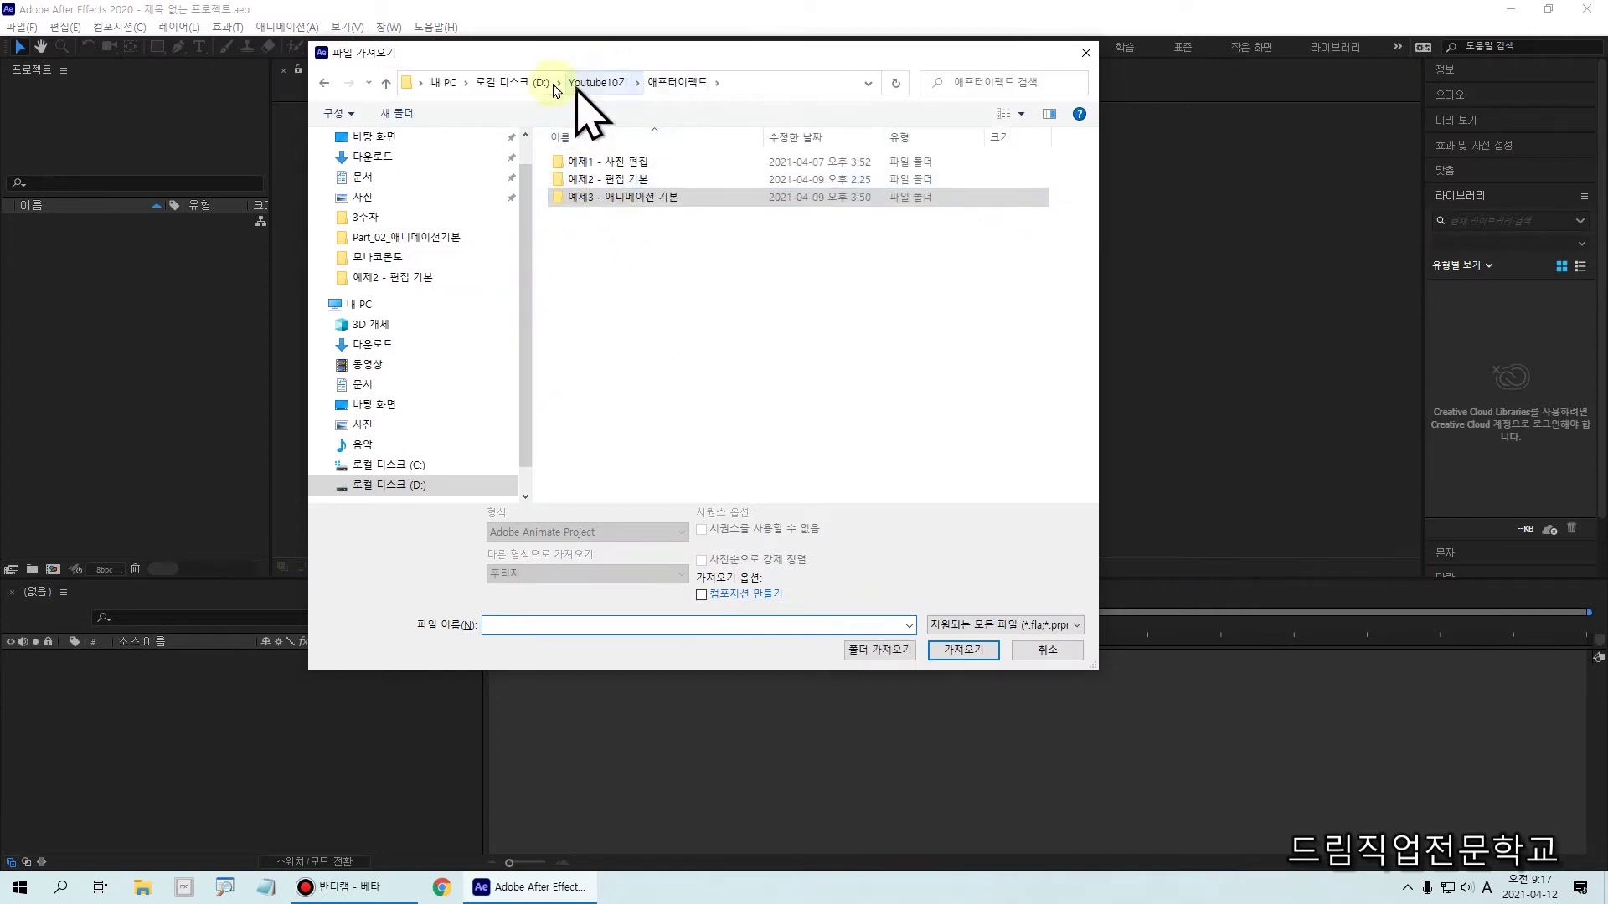
{"action": "left_click", "coordinate": [507, 83]}
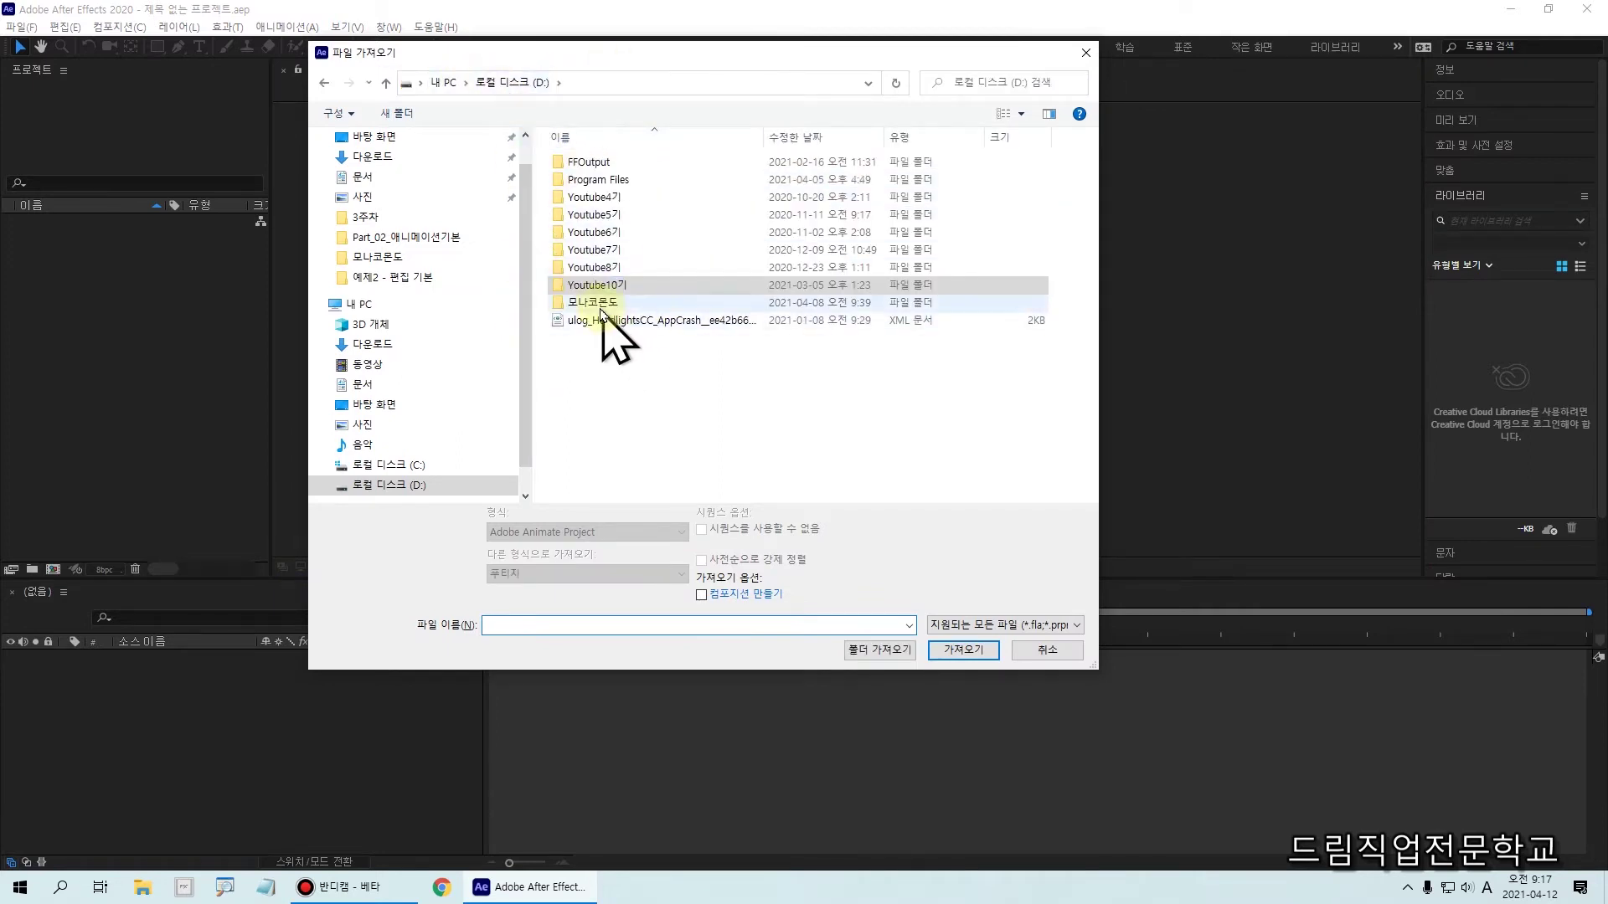
{"action": "double_click", "coordinate": [596, 303]}
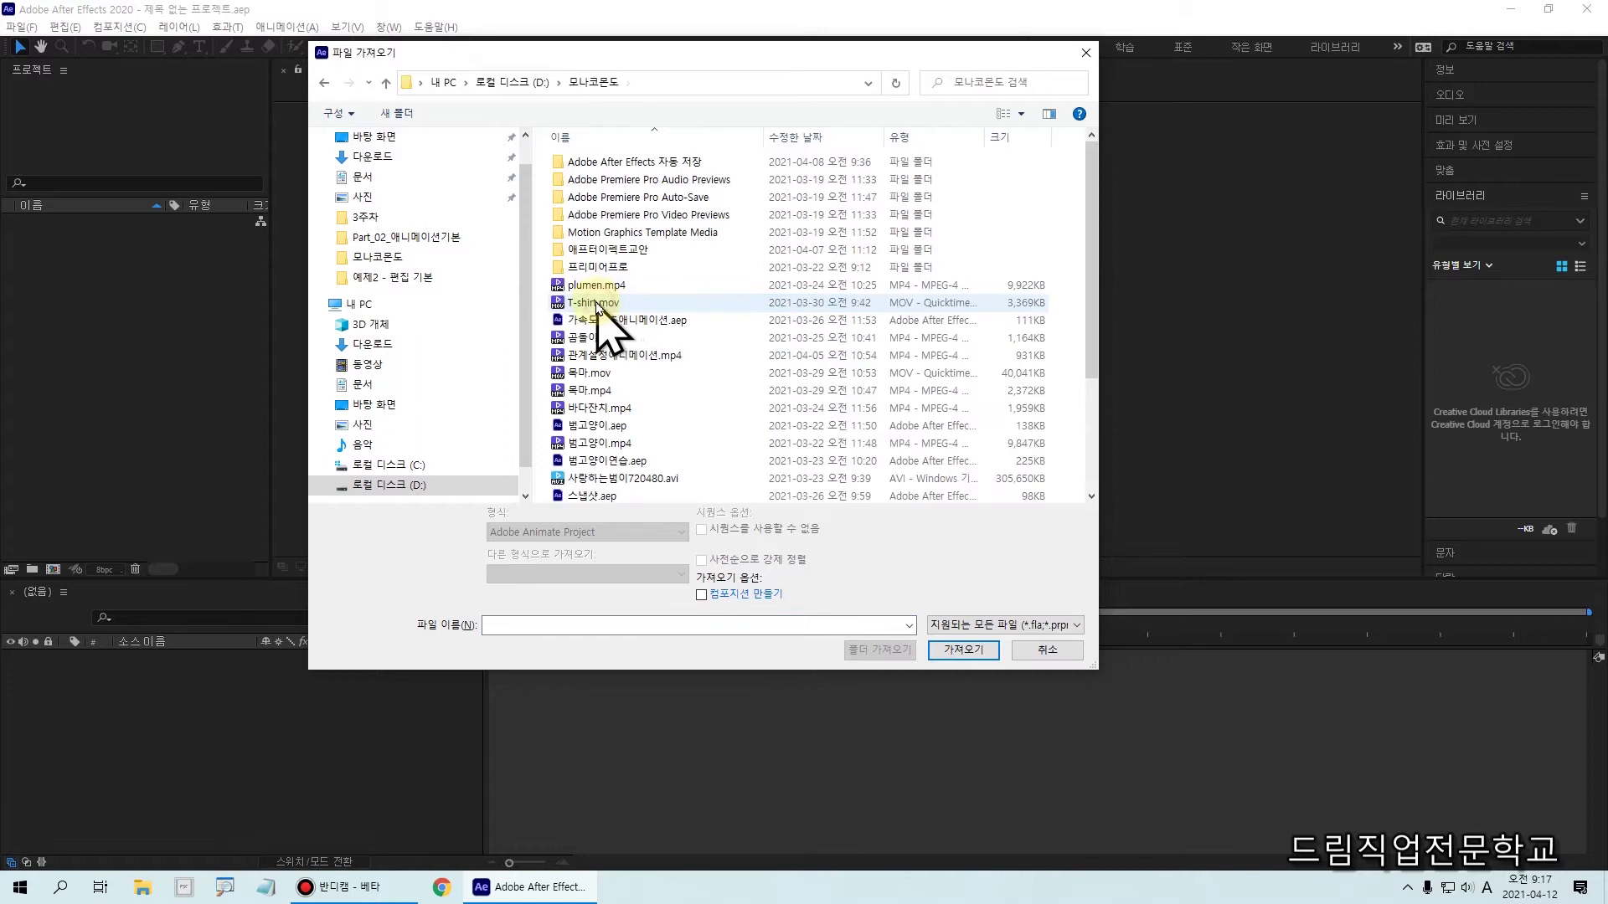
{"action": "double_click", "coordinate": [603, 250]}
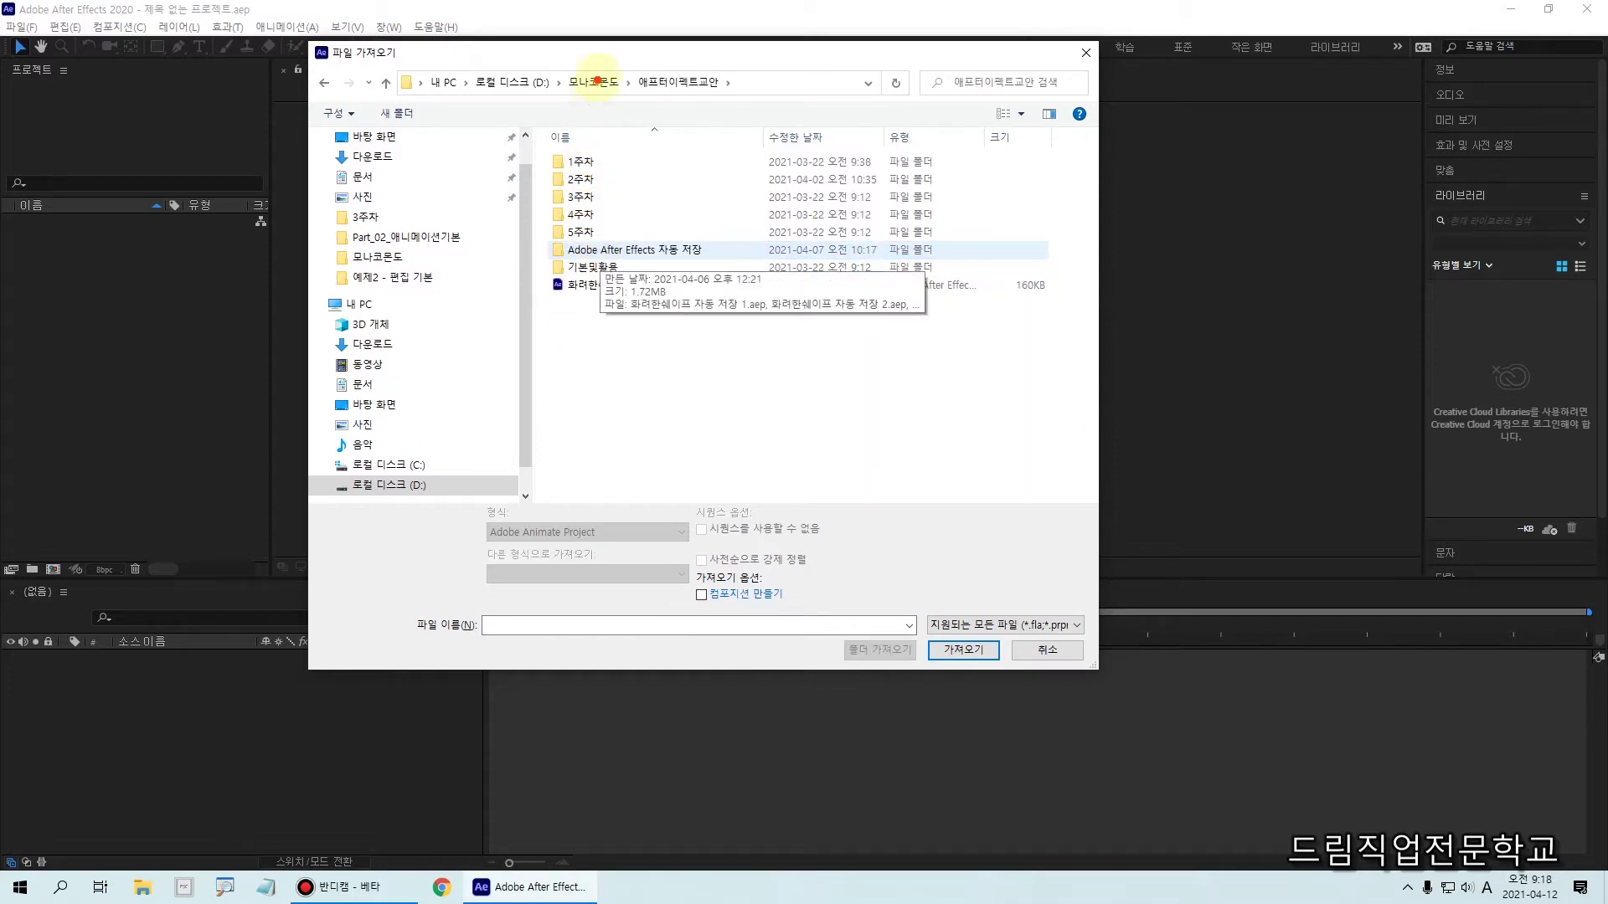
{"action": "left_click_drag", "start_coordinate": [641, 84], "coordinate": [758, 107]}
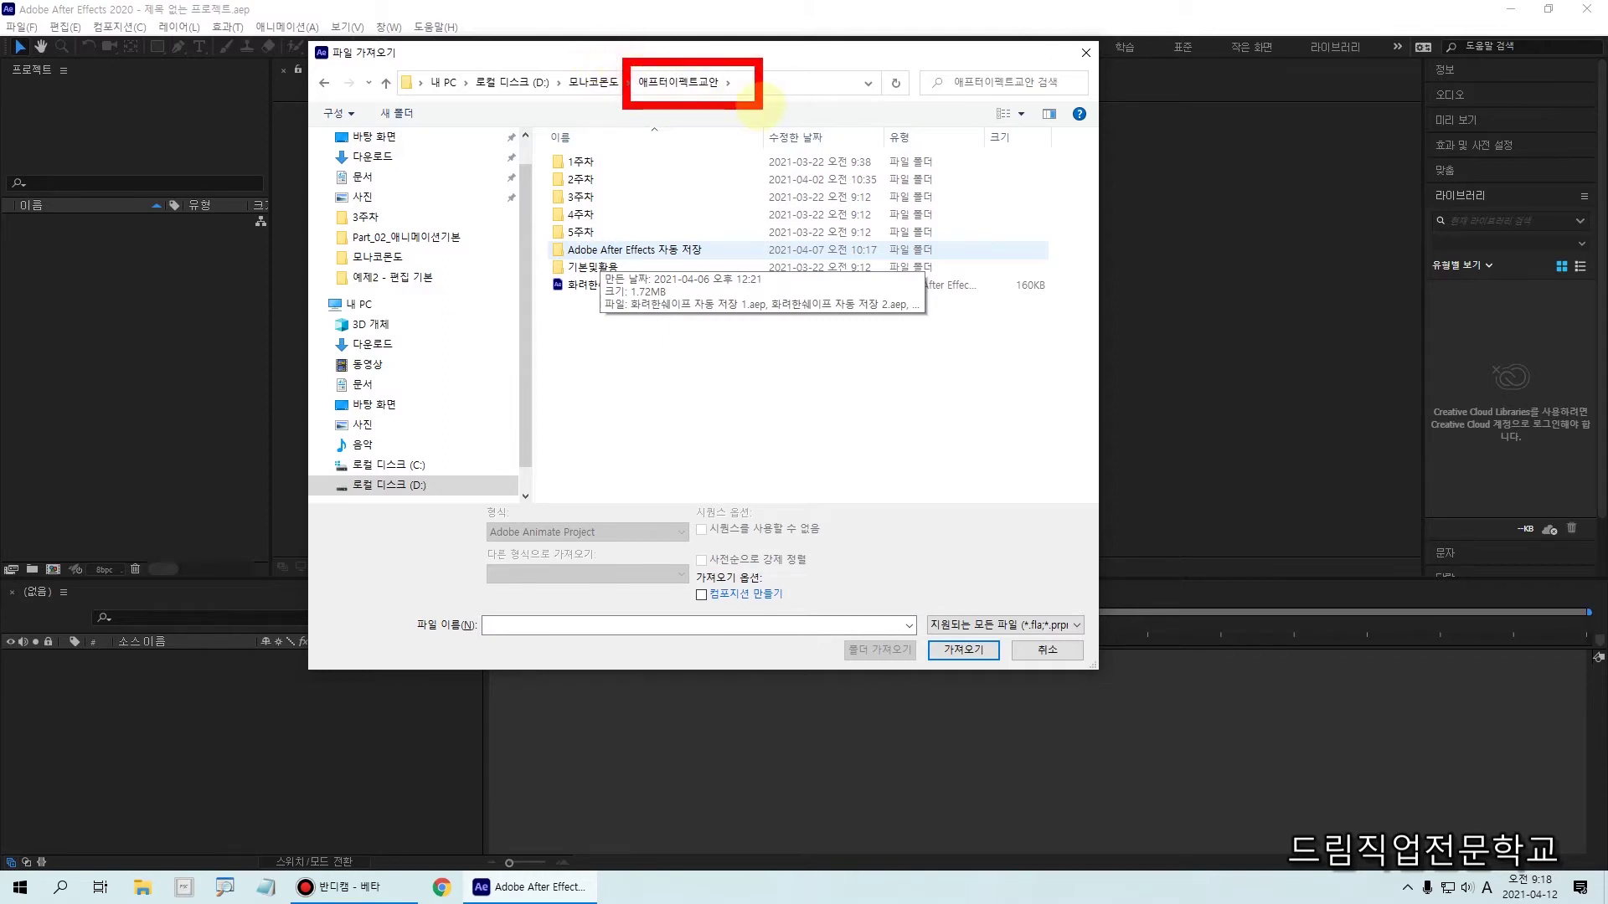
{"action": "left_click_drag", "start_coordinate": [535, 220], "coordinate": [623, 249]}
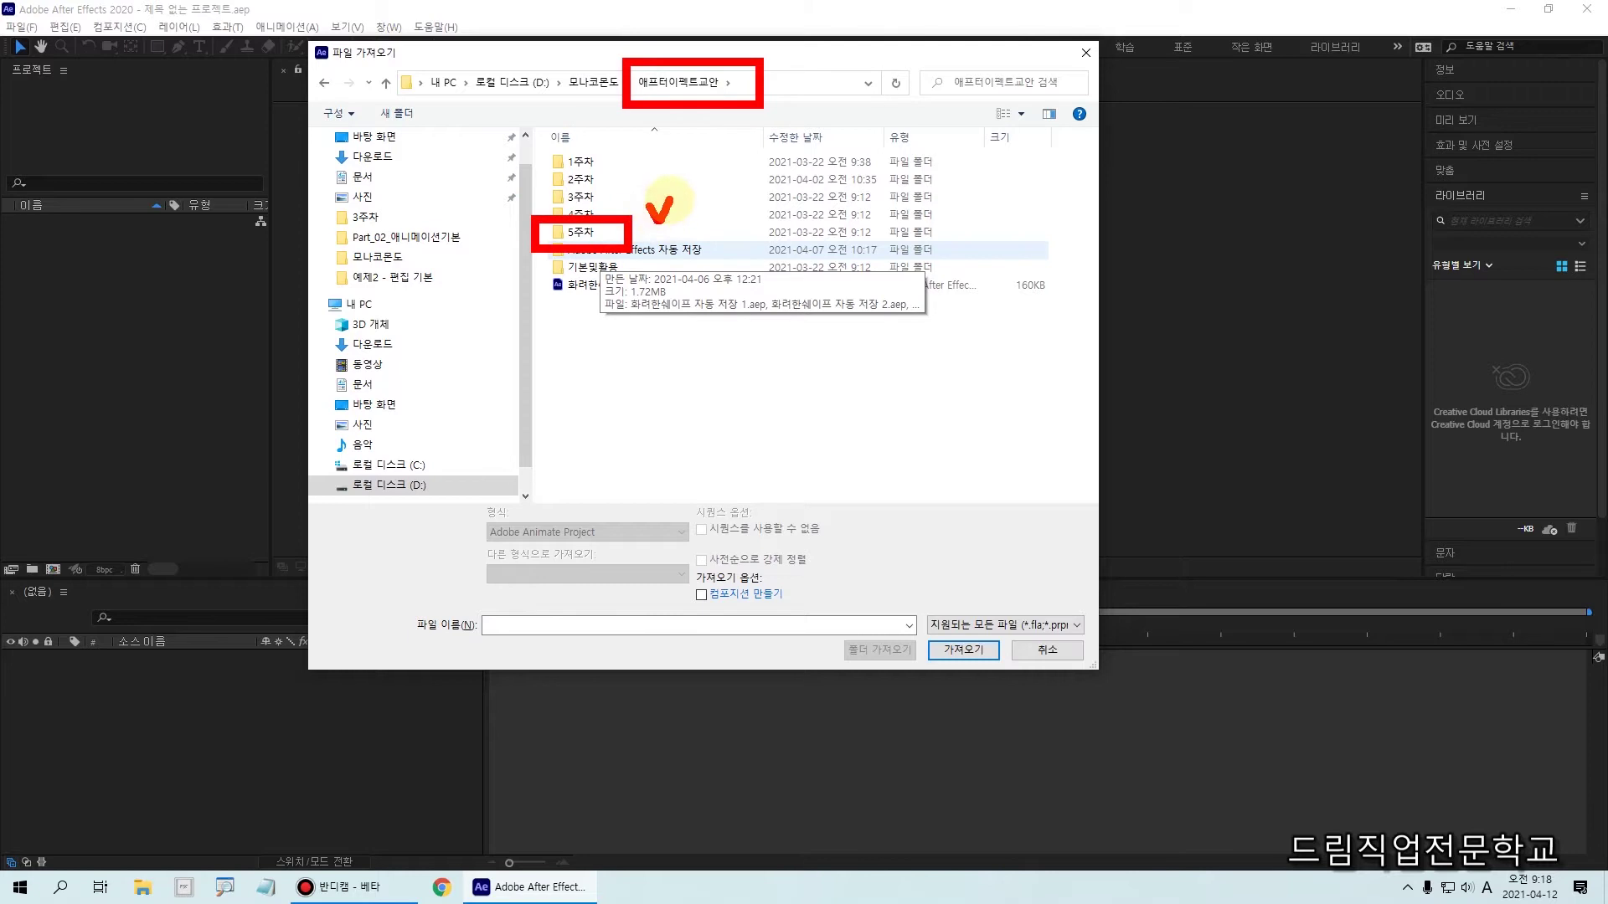
{"action": "left_click", "coordinate": [598, 234]}
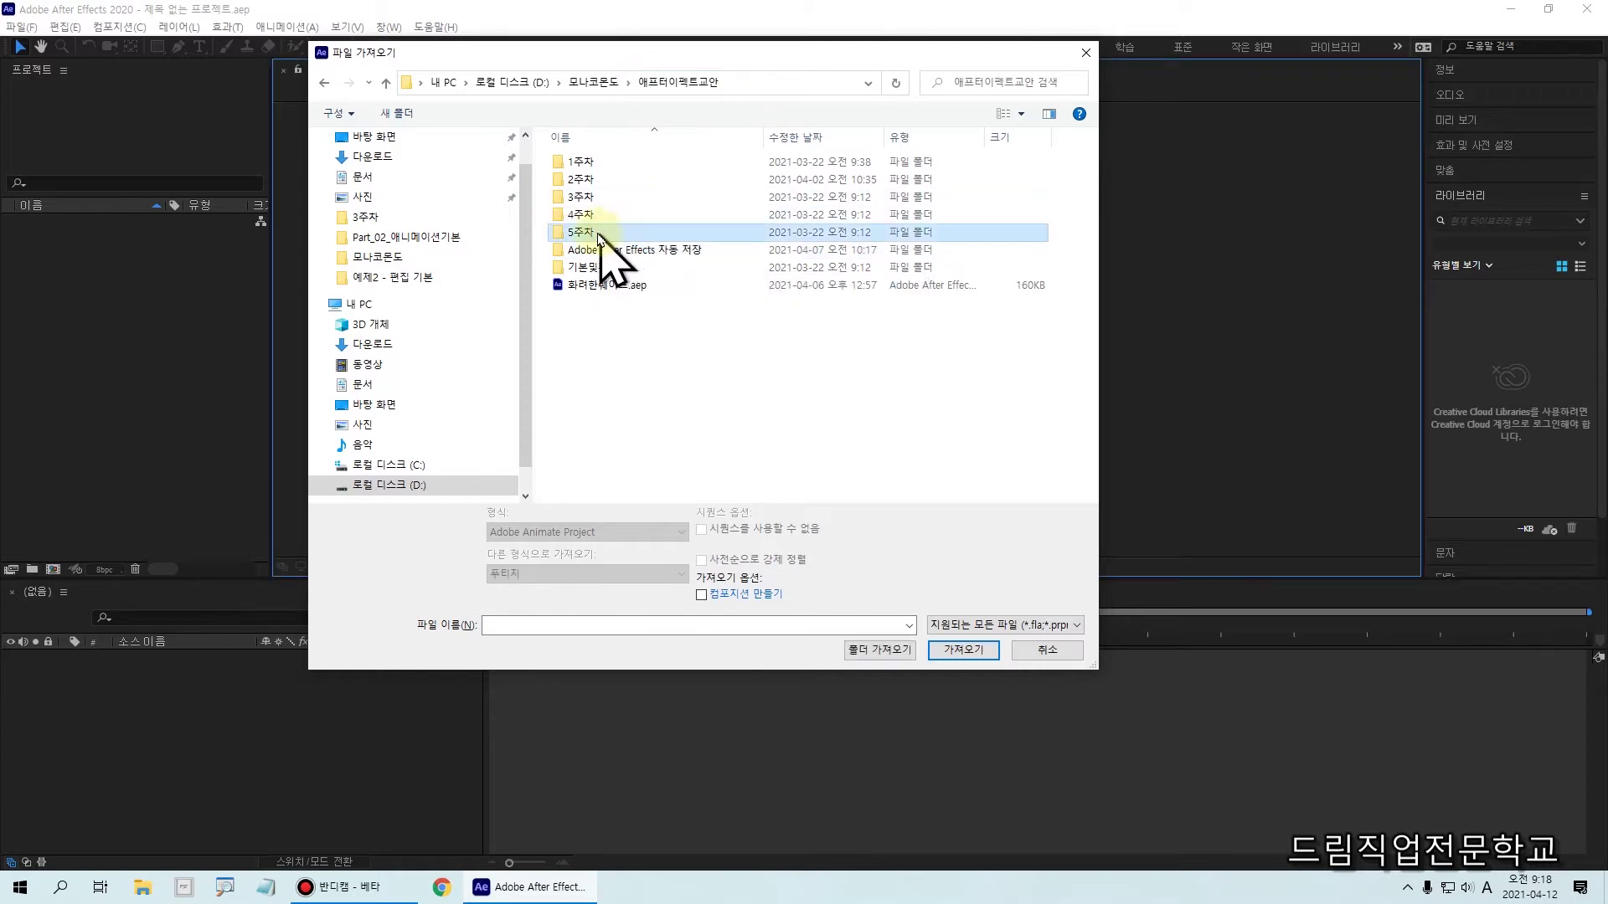
{"action": "double_click", "coordinate": [596, 234]}
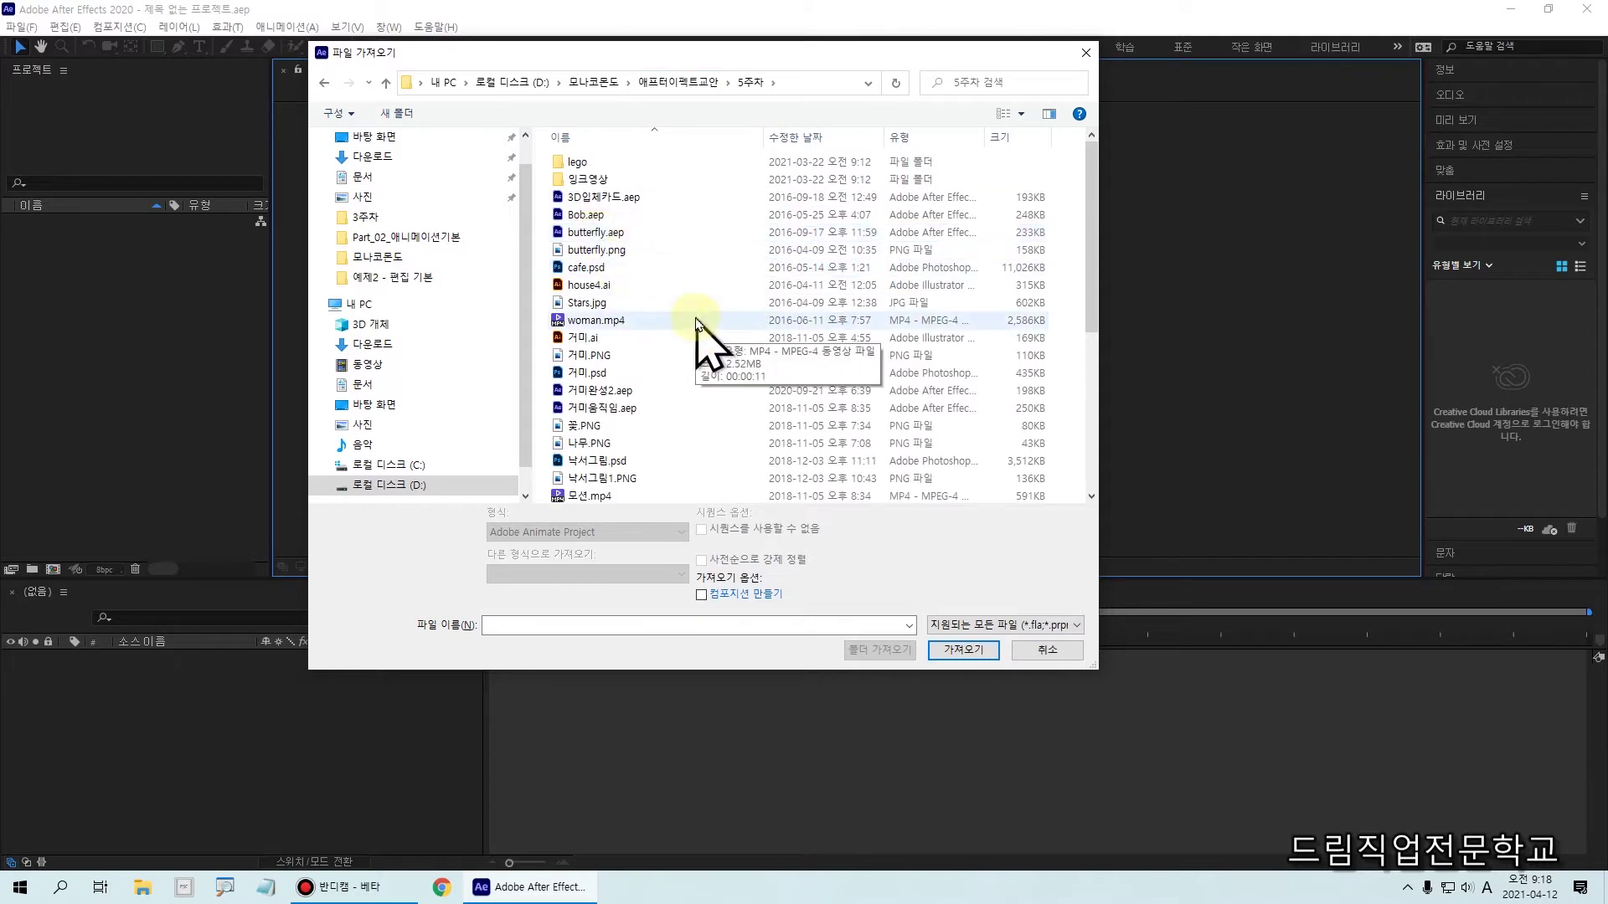
Choose the Photoshop file 칠판과손.psd from the 5주차 folder and import it
{"action": "scroll", "coordinate": [694, 379], "scroll_direction": "down", "scroll_amount": 2}
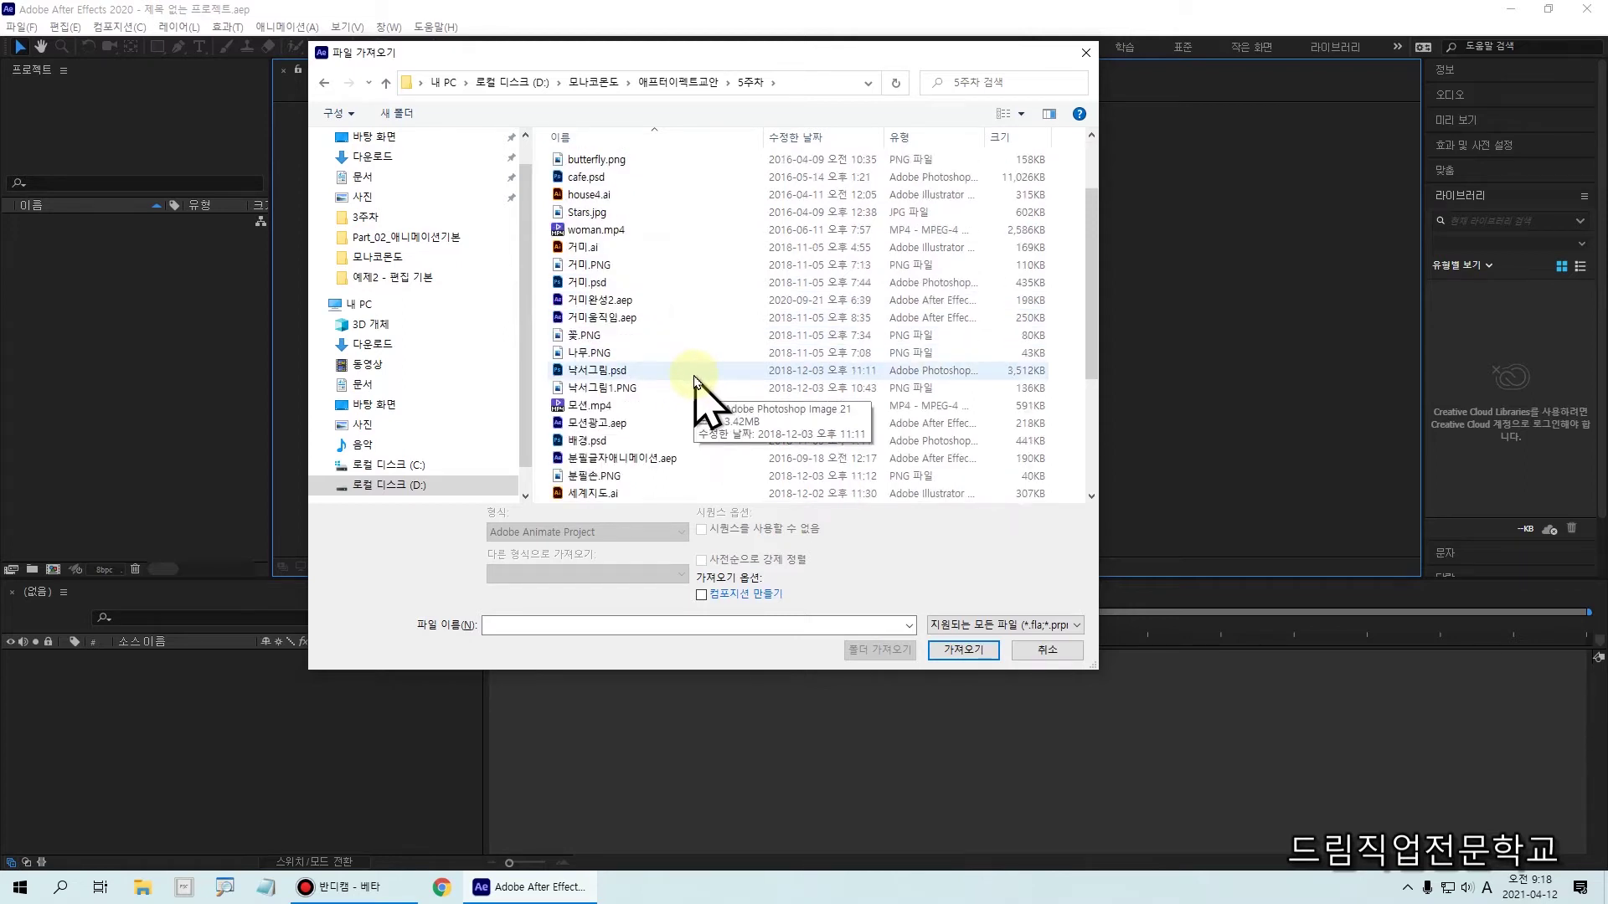
{"action": "scroll", "coordinate": [693, 405], "scroll_direction": "down", "scroll_amount": 1}
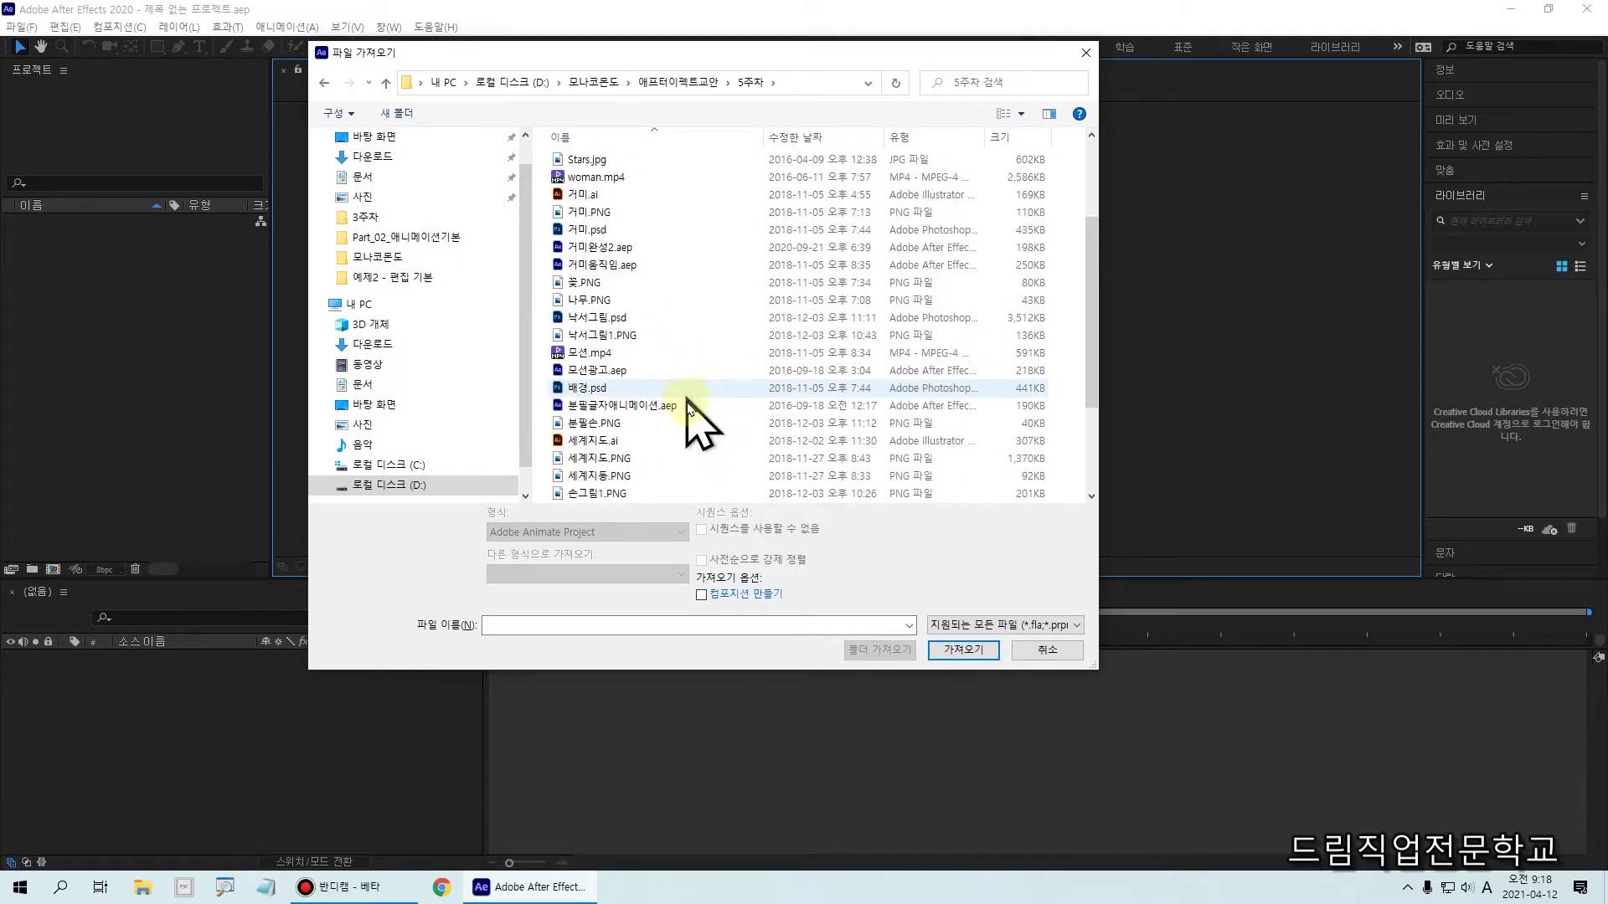
{"action": "scroll", "coordinate": [692, 409], "scroll_direction": "down", "scroll_amount": 1}
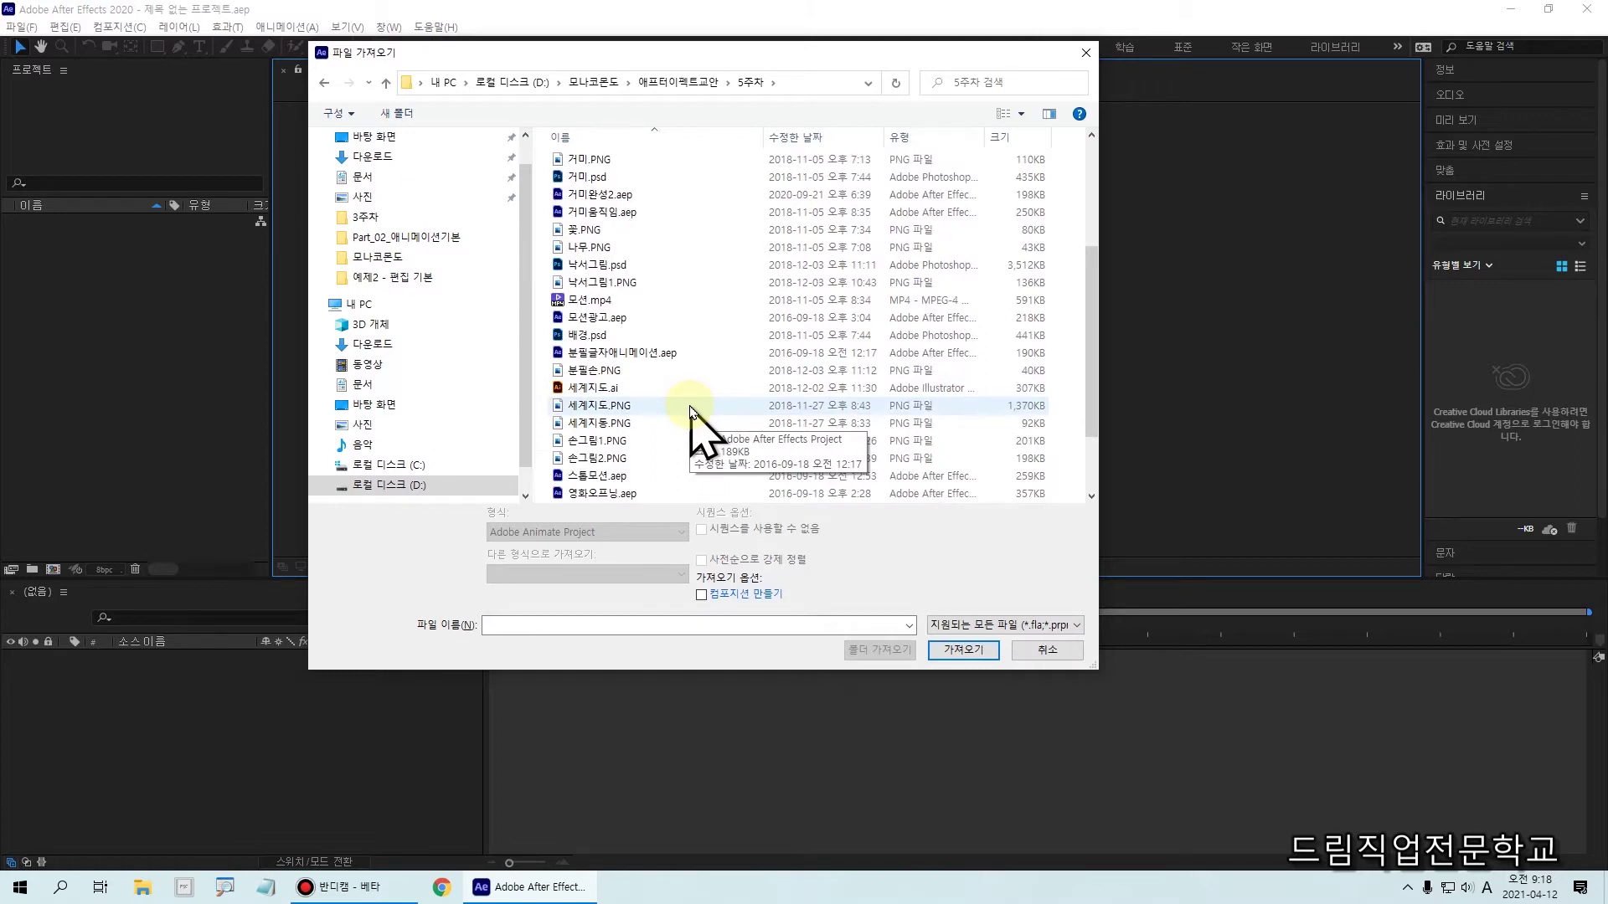
{"action": "scroll", "coordinate": [693, 410], "scroll_direction": "down", "scroll_amount": 1}
{"action": "scroll", "coordinate": [693, 409], "scroll_direction": "down", "scroll_amount": 1}
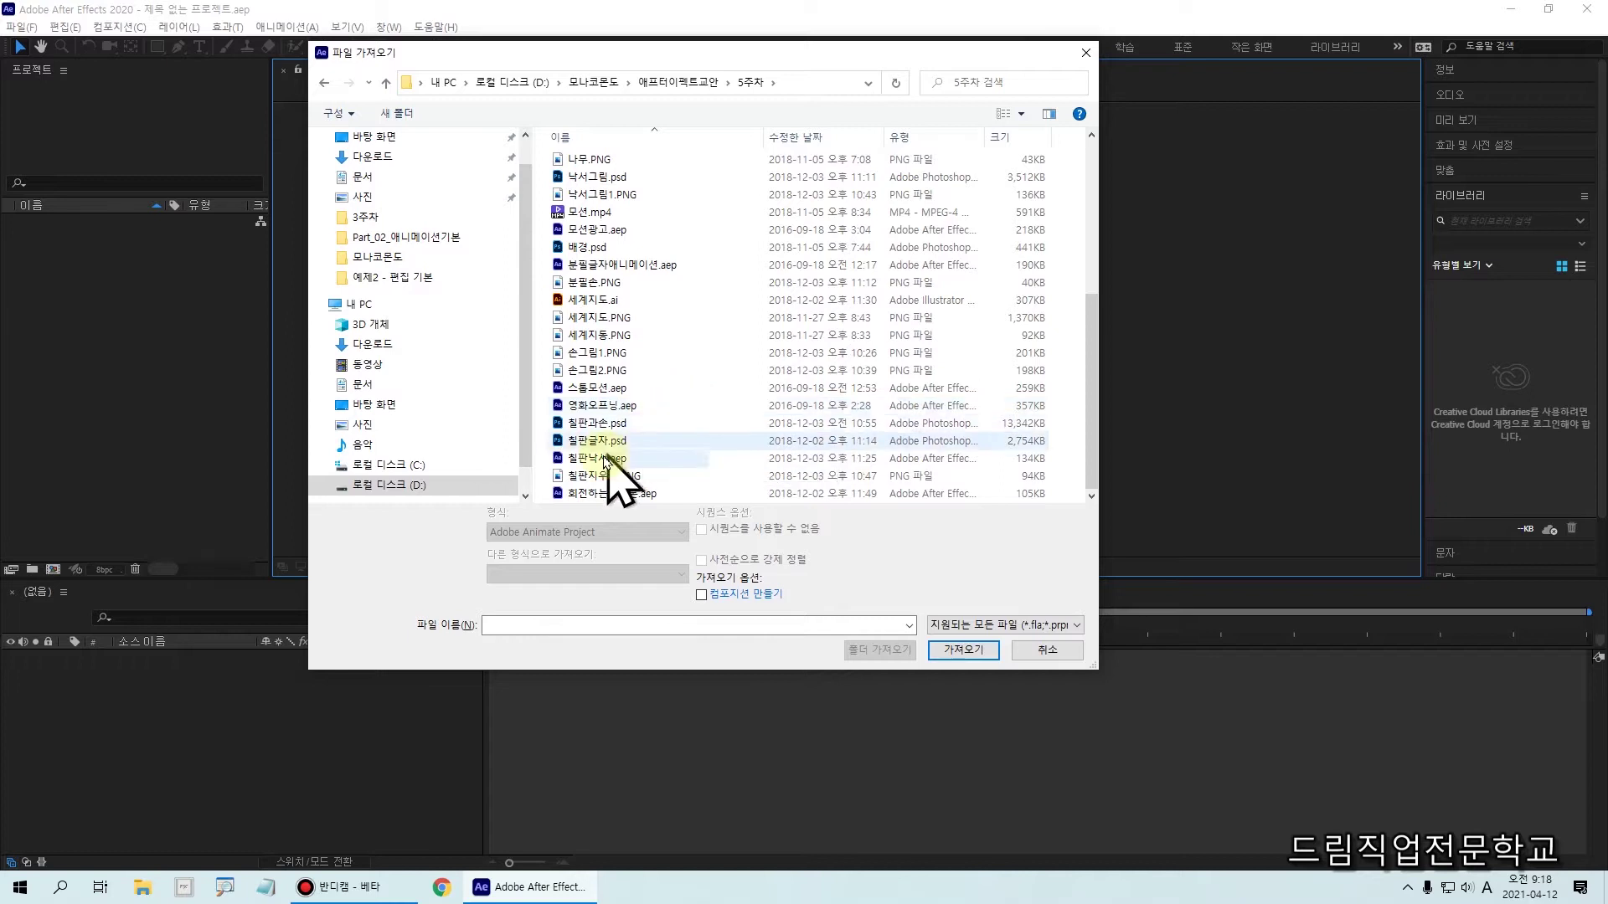
{"action": "left_click", "coordinate": [597, 427]}
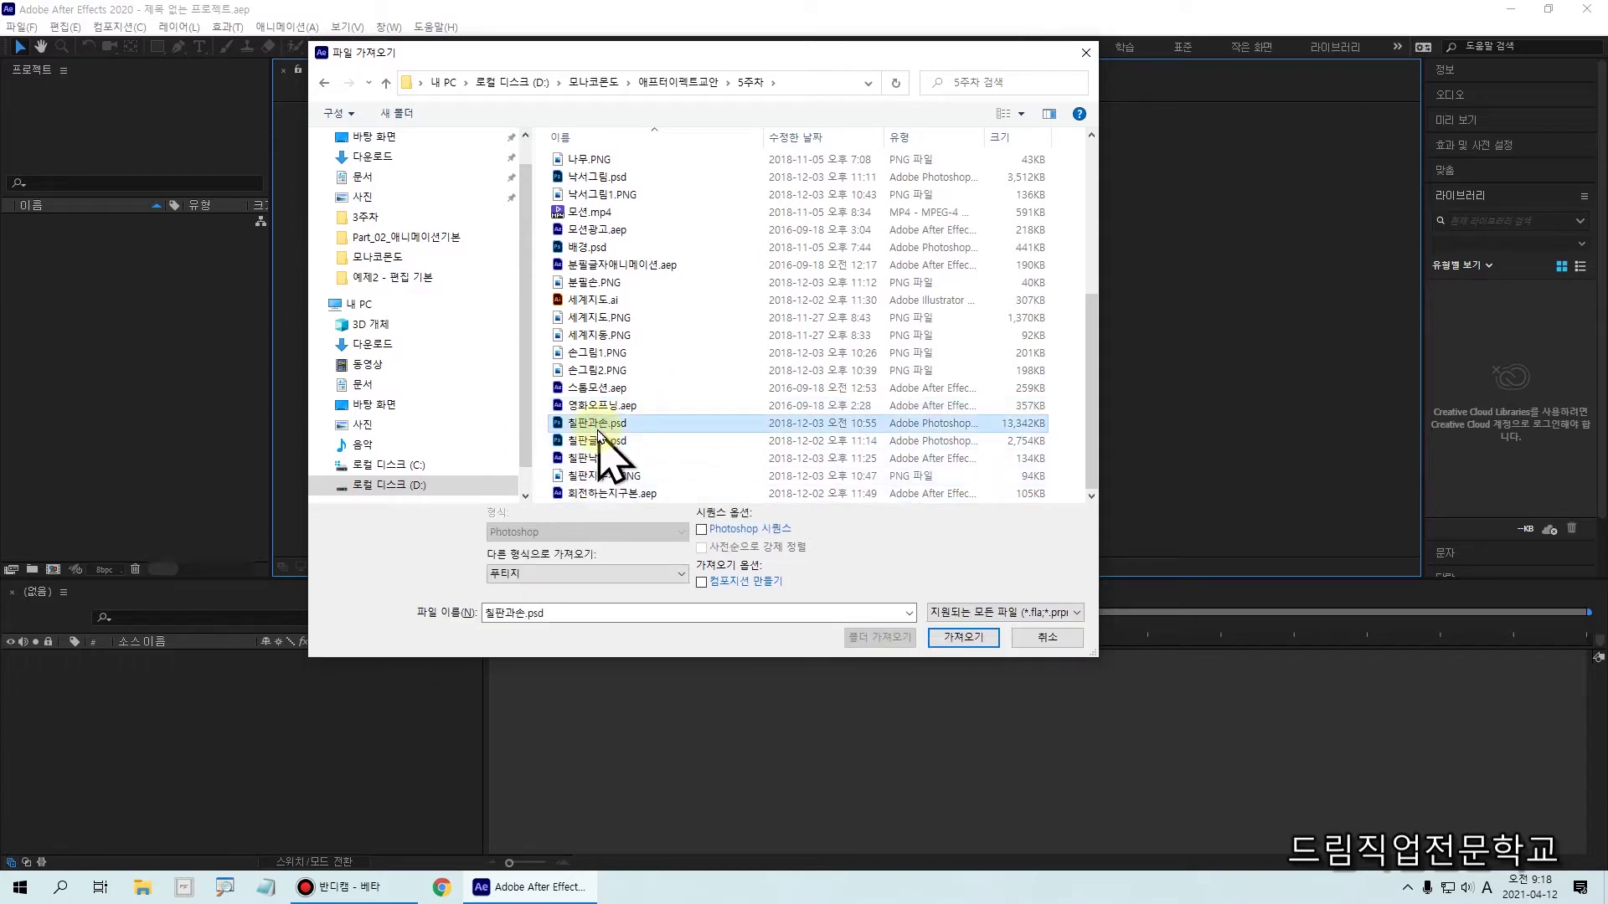
{"action": "mouse_move", "coordinate": [513, 401]}
{"action": "left_mouse_down"}
{"action": "mouse_move", "coordinate": [569, 435]}
{"action": "mouse_move", "coordinate": [684, 443]}
{"action": "left_mouse_up"}
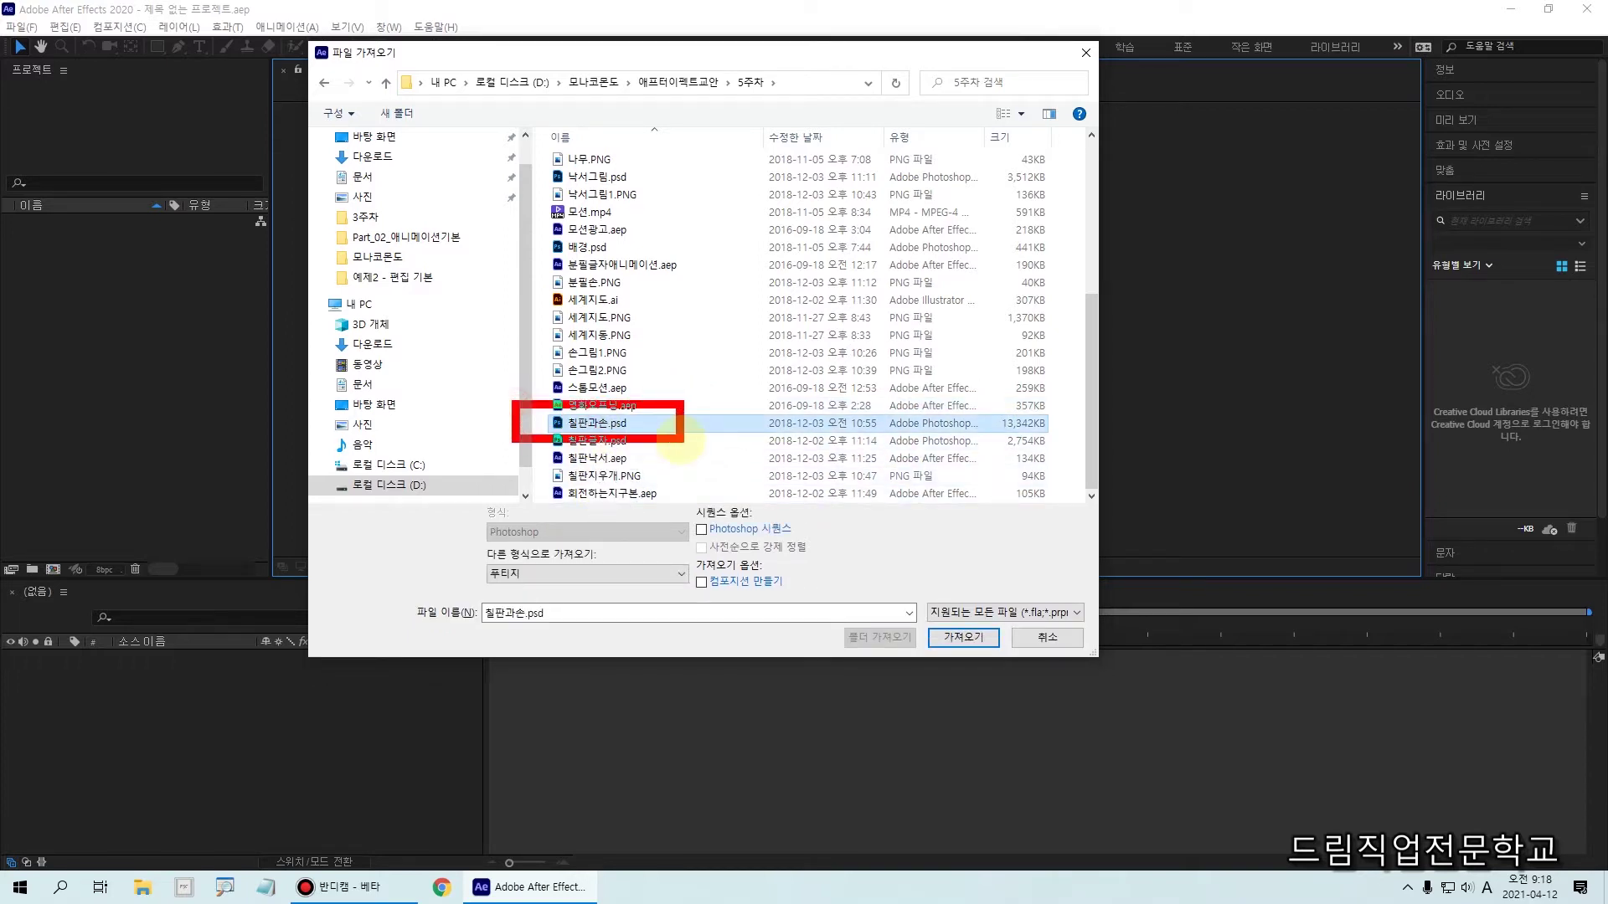
{"action": "left_click_drag", "start_coordinate": [720, 408], "coordinate": [712, 414]}
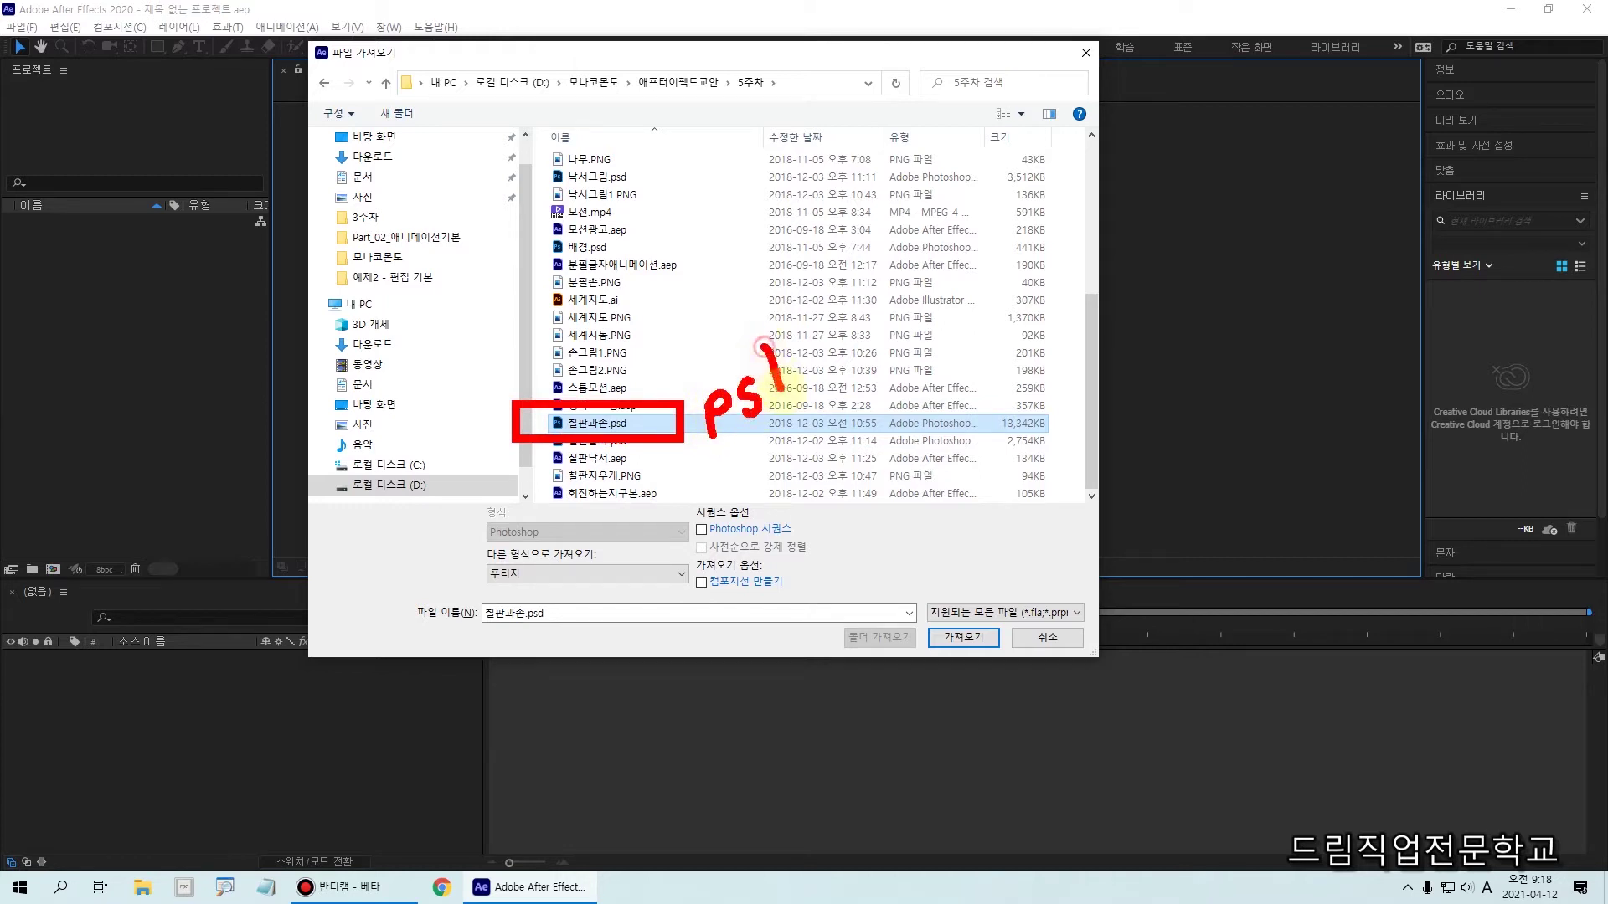
{"action": "key", "text": "Escape"}
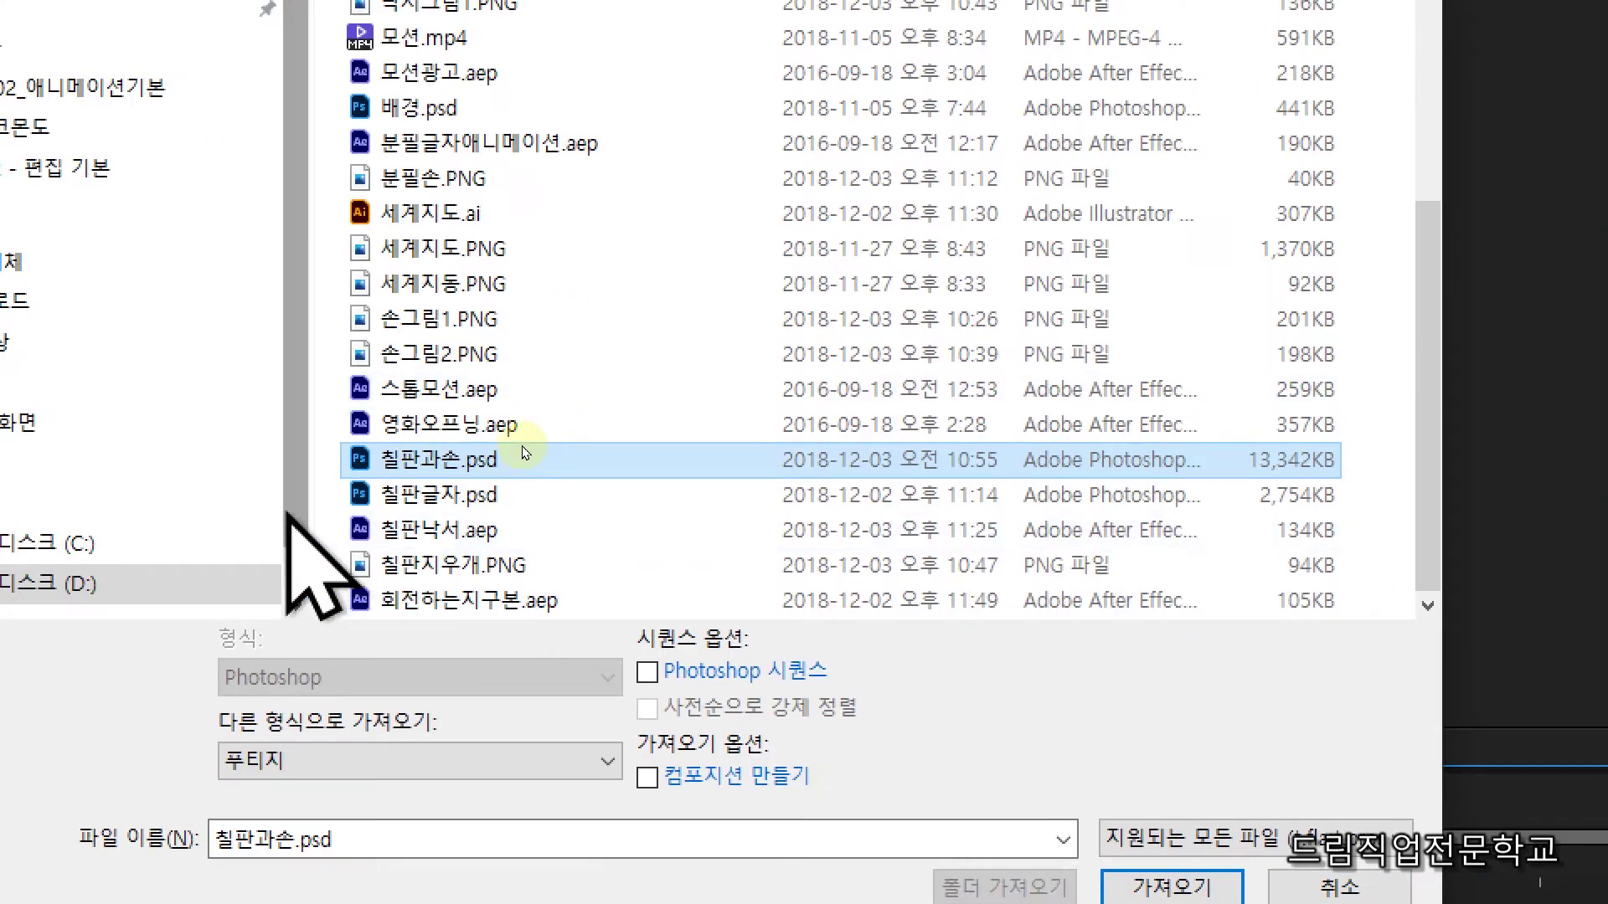
{"action": "mouse_move", "coordinate": [285, 433]}
{"action": "left_mouse_down"}
{"action": "mouse_move", "coordinate": [561, 483]}
{"action": "mouse_move", "coordinate": [641, 453]}
{"action": "left_mouse_up"}
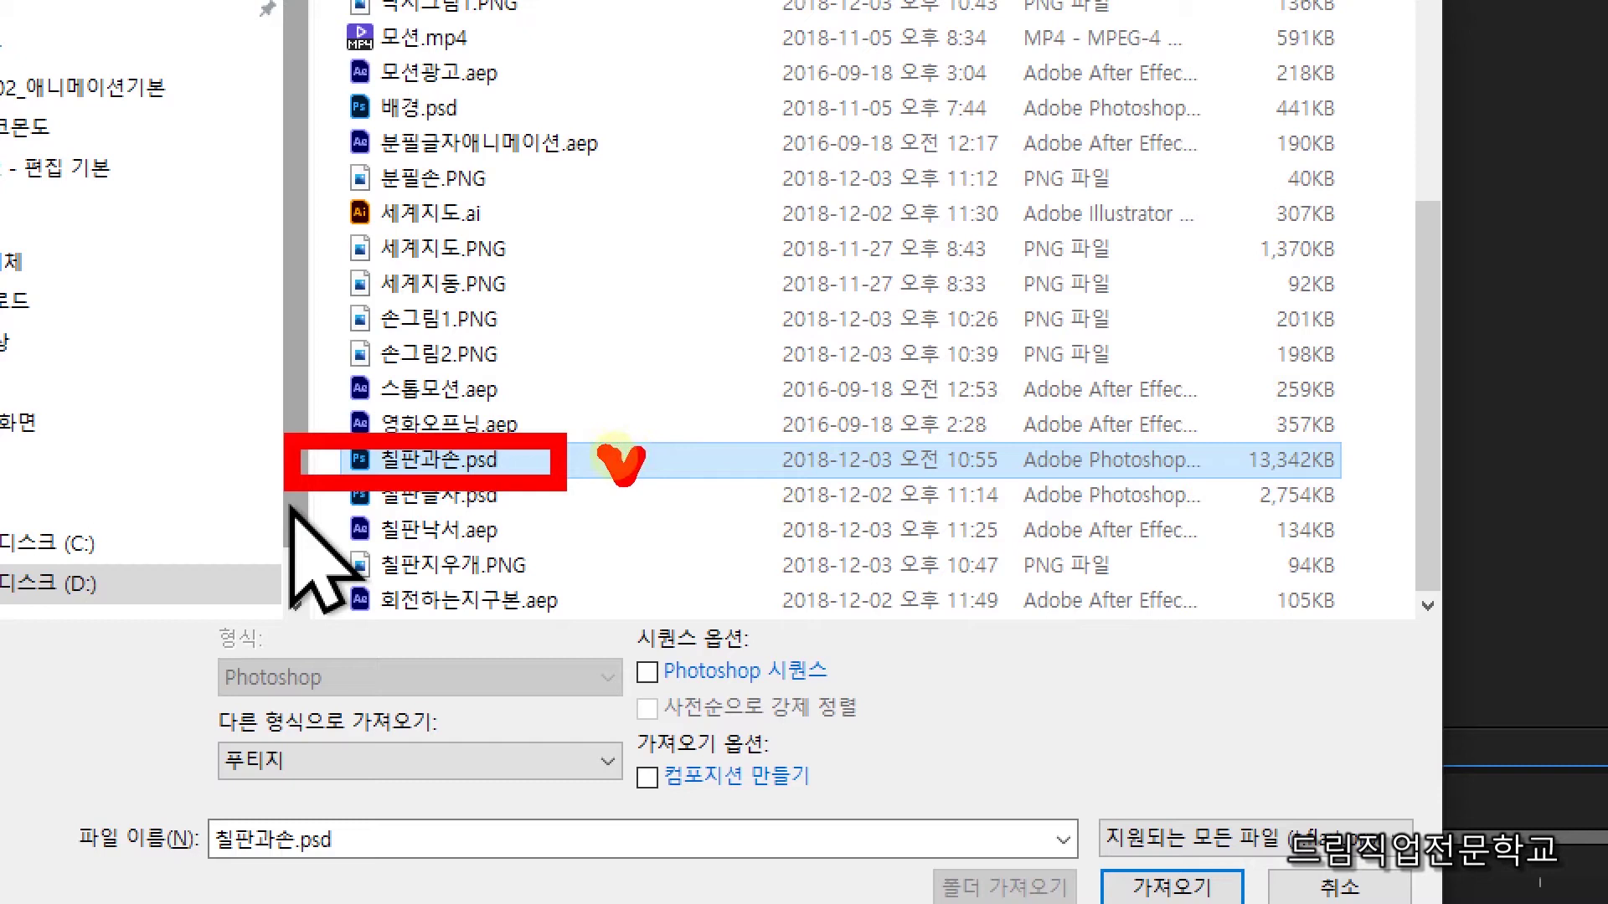
{"action": "key", "text": "Escape"}
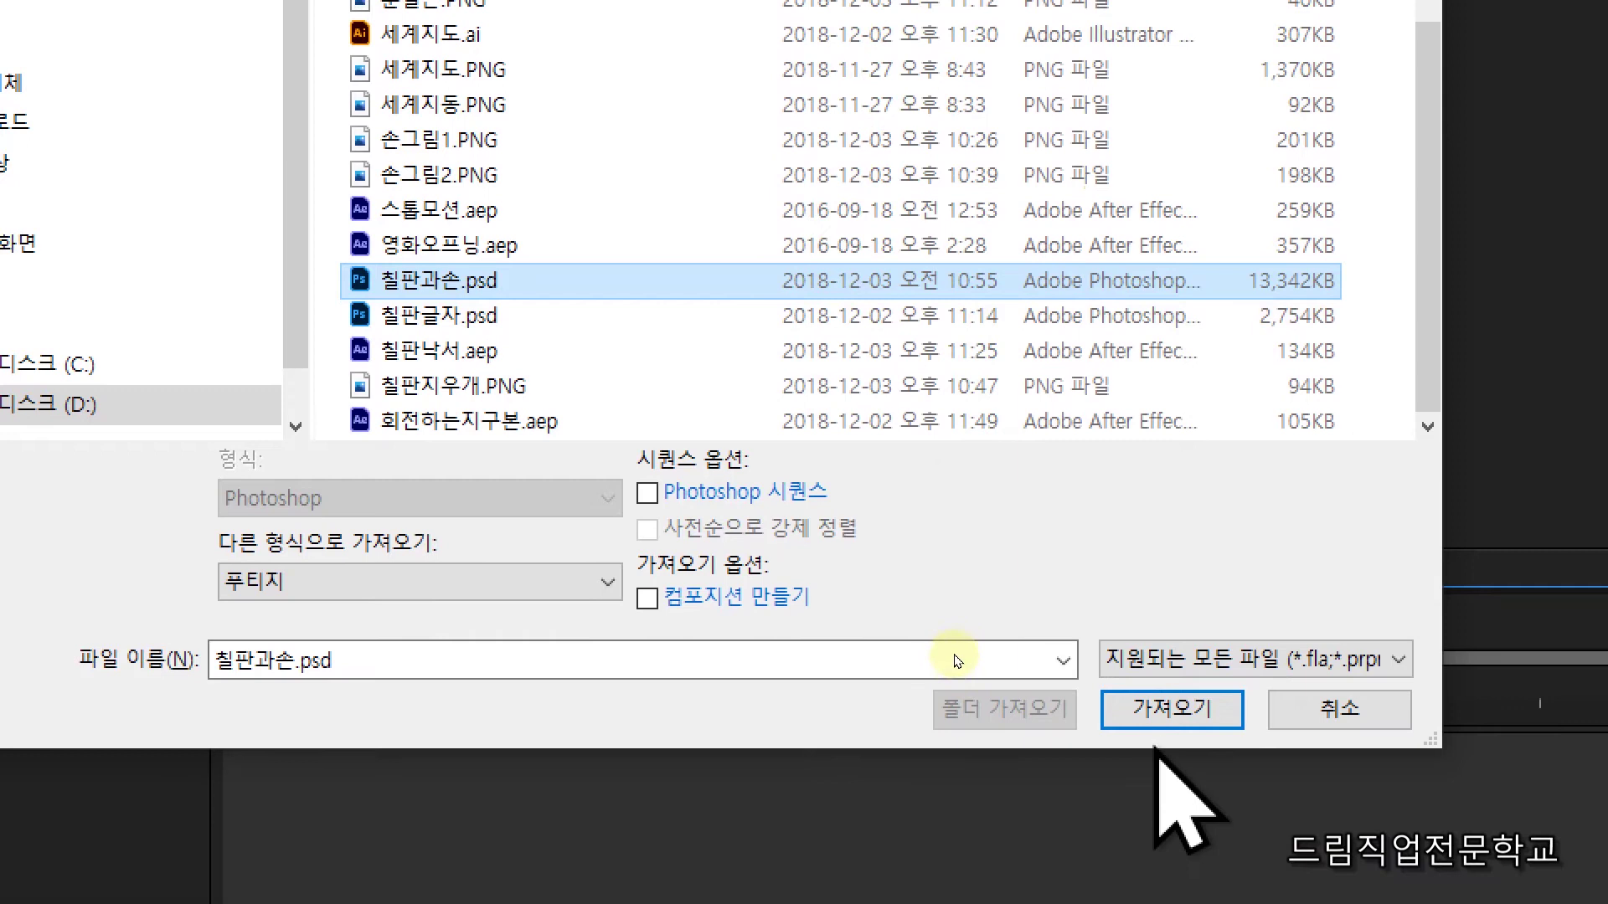
{"action": "left_click", "coordinate": [1165, 723]}
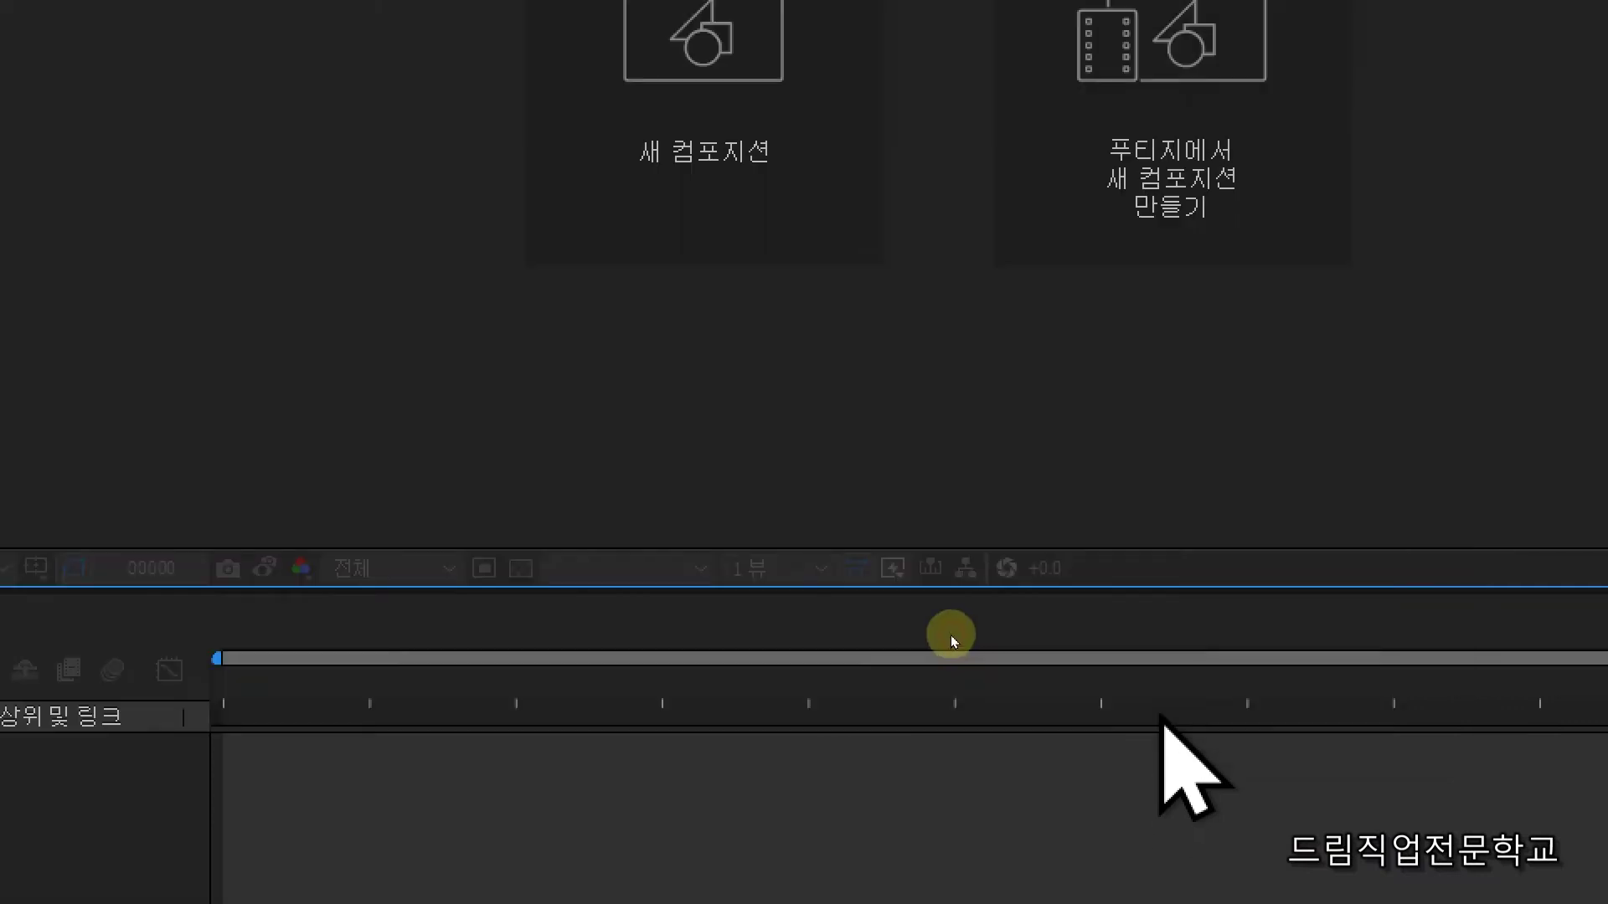
Import the PSD as 컴포지션 - 레이어 크기 유지 and open the 칠판과손 composition in the timeline
{"action": "left_click", "coordinate": [911, 202]}
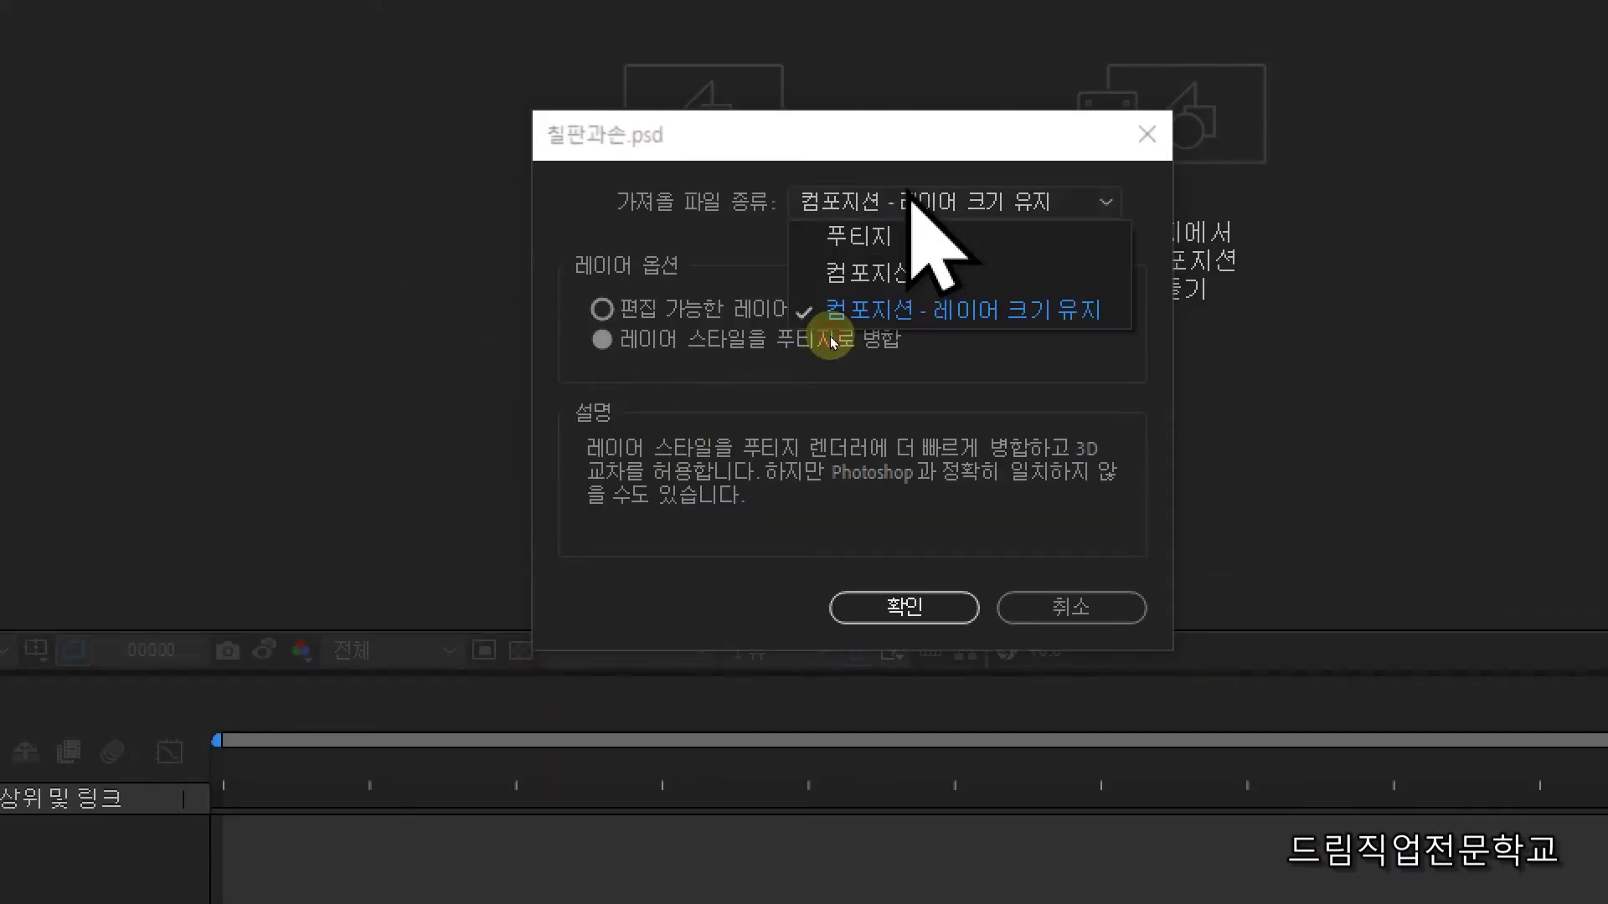
{"action": "left_click", "coordinate": [913, 312]}
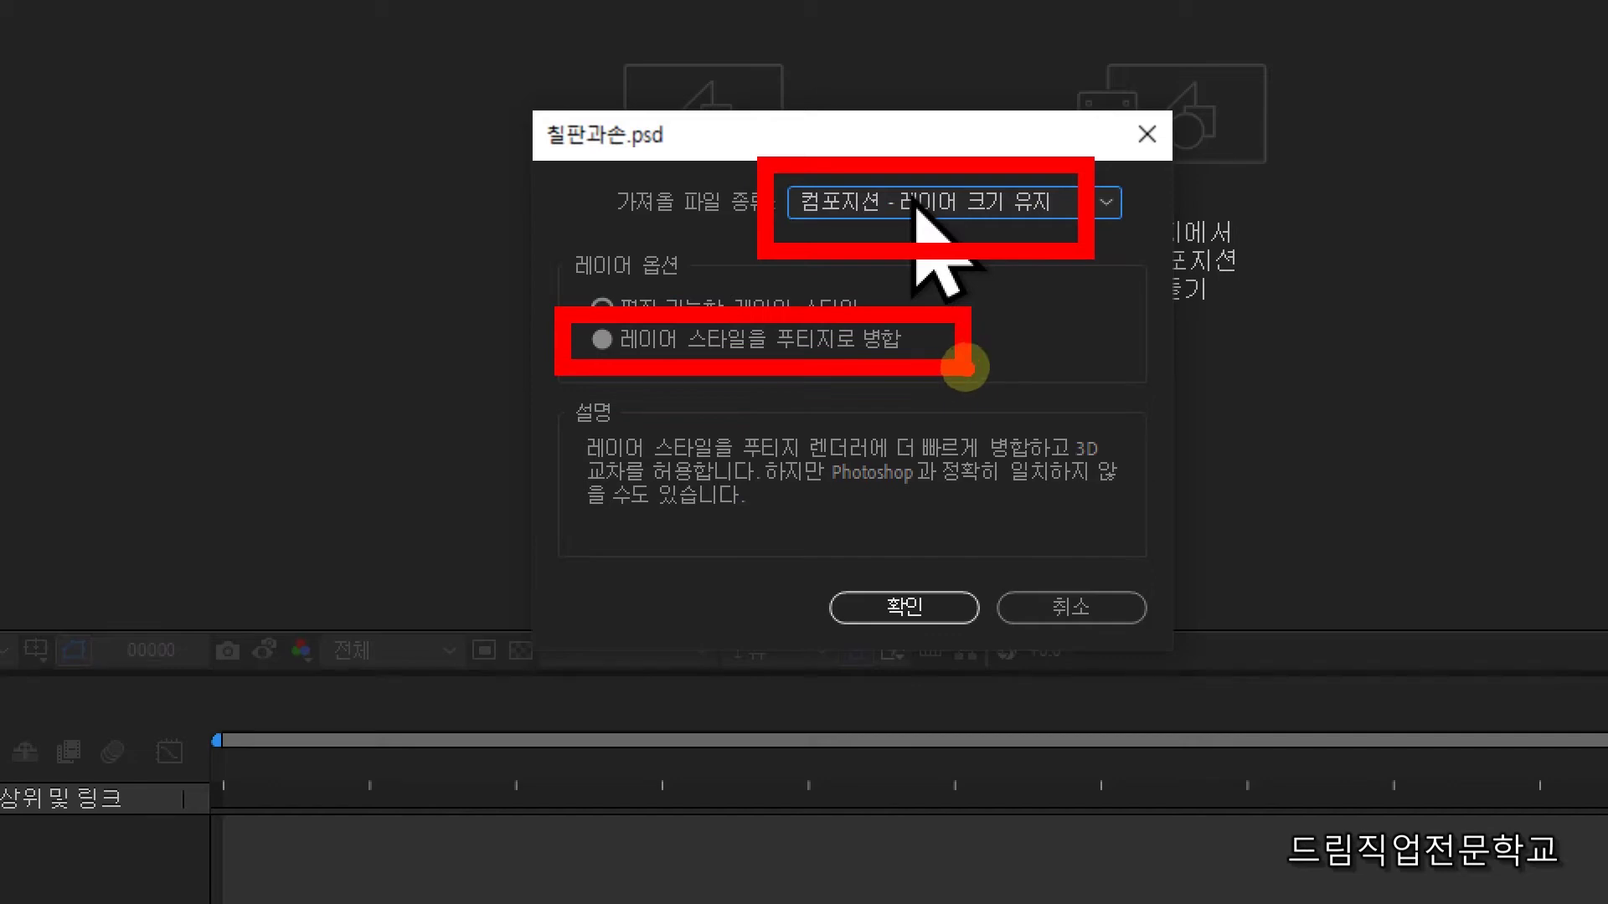
{"action": "key", "text": "Return"}
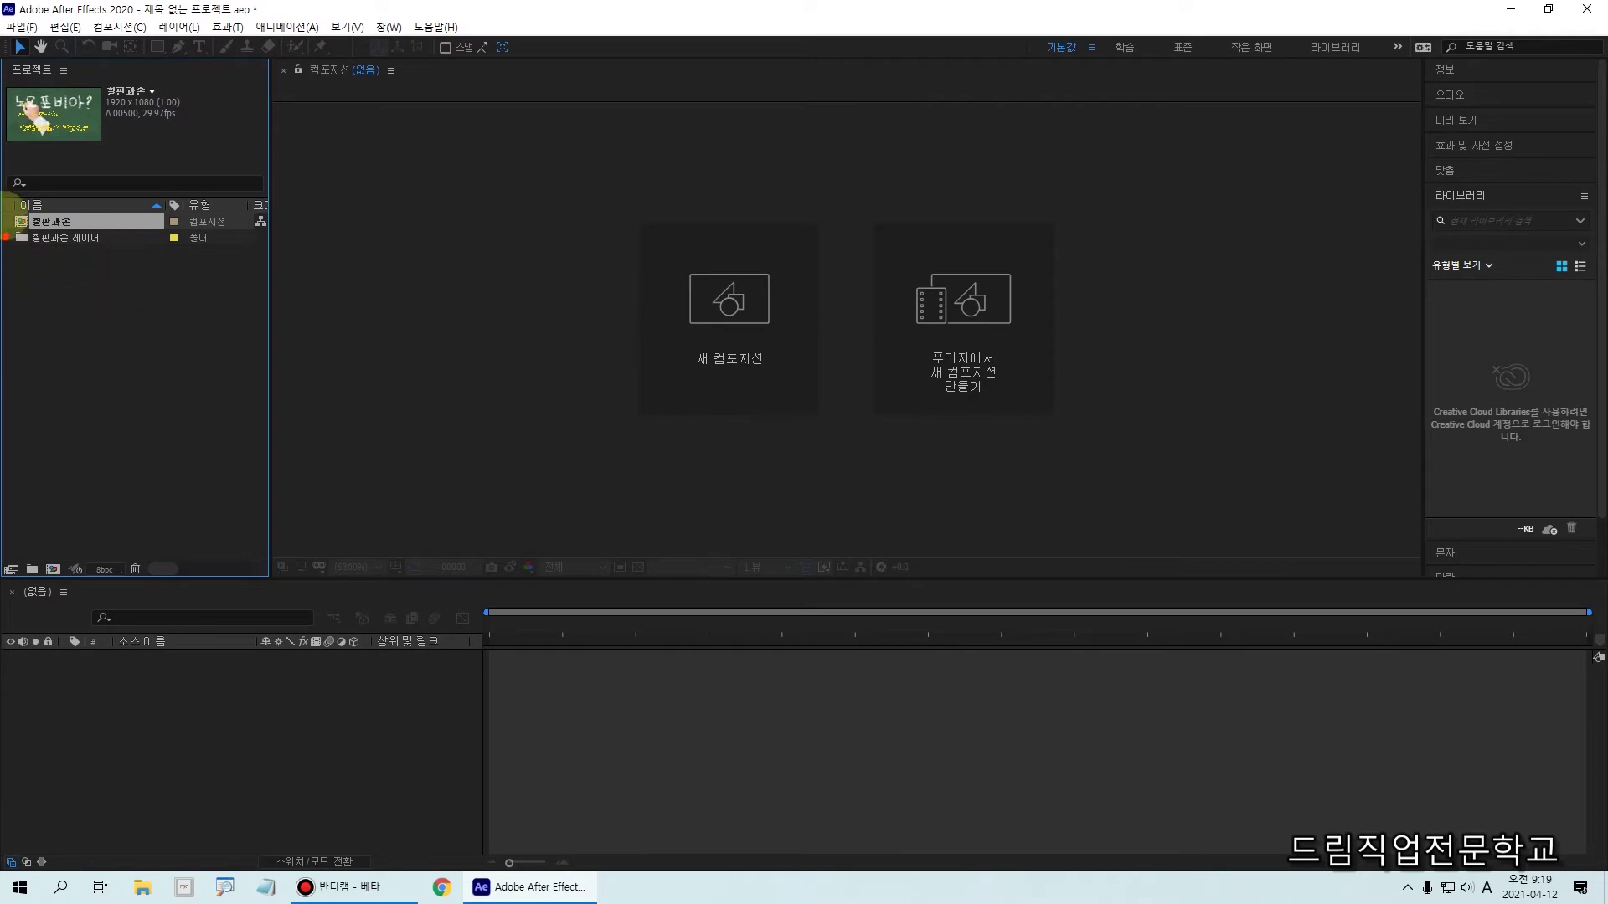
{"action": "left_click_drag", "start_coordinate": [3, 165], "coordinate": [195, 281]}
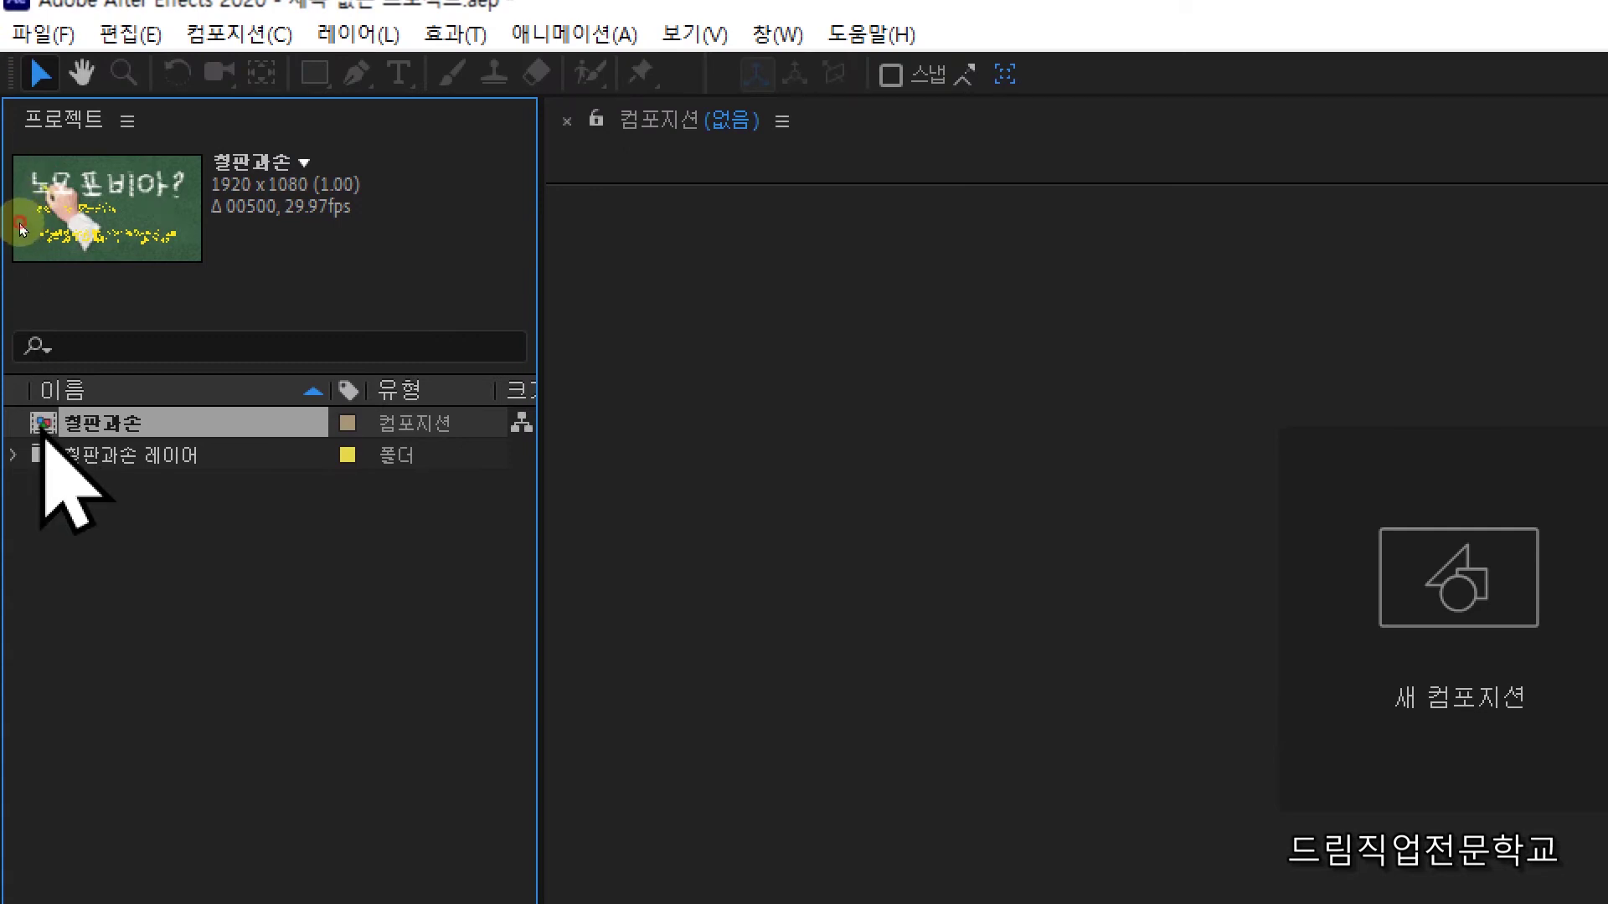
{"action": "double_click", "coordinate": [50, 423]}
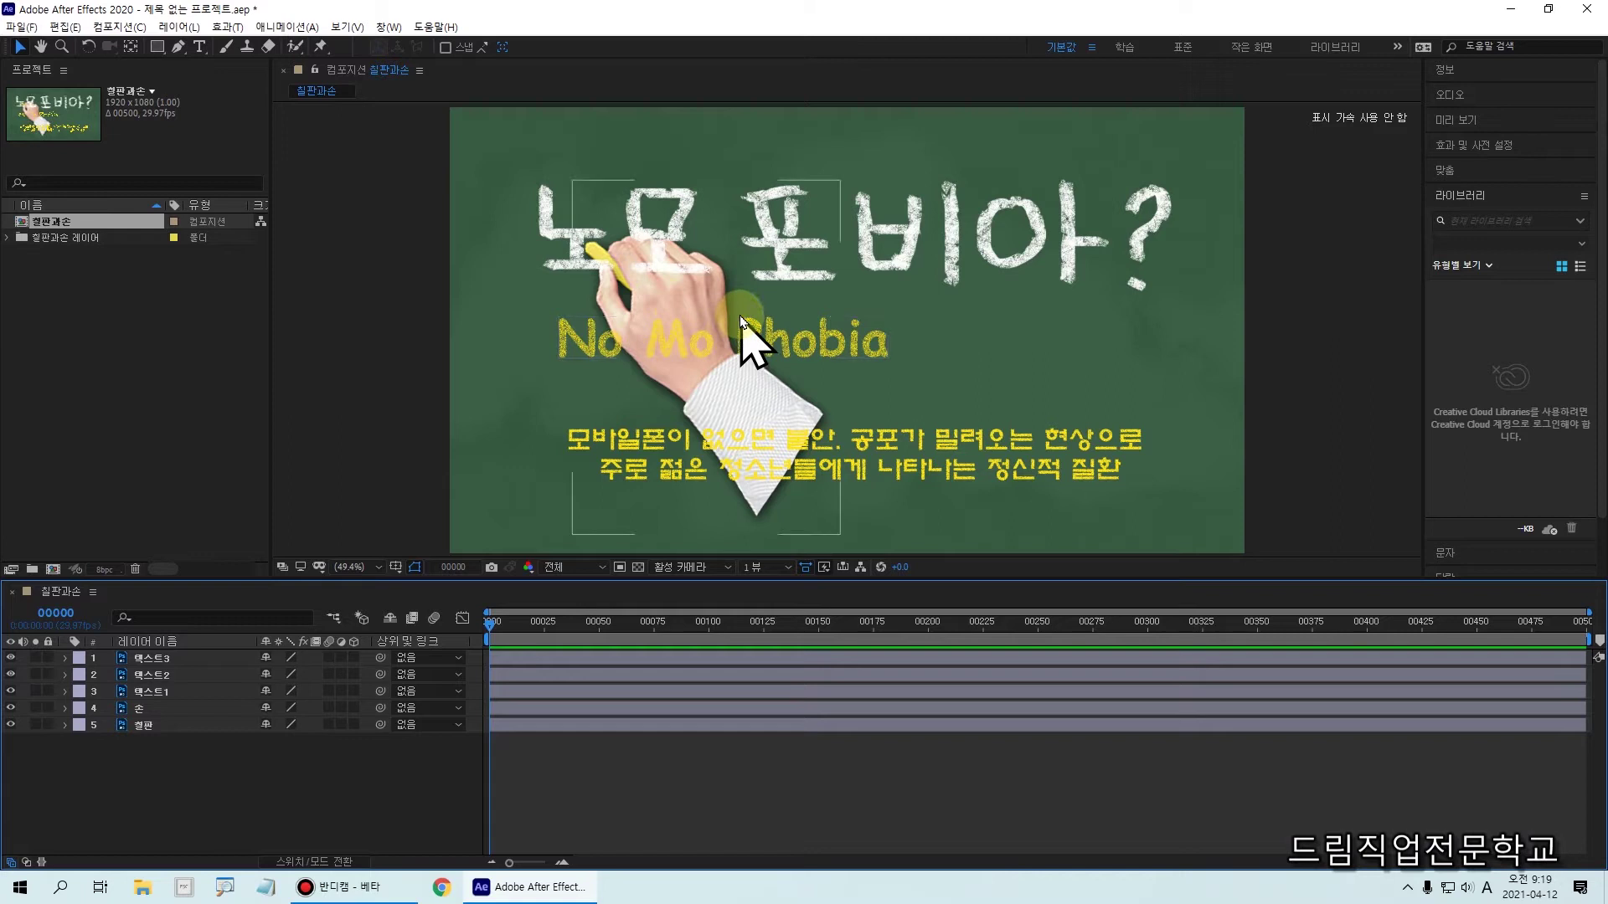
{"action": "mouse_move", "coordinate": [500, 158]}
{"action": "left_mouse_down"}
{"action": "mouse_move", "coordinate": [536, 251]}
{"action": "mouse_move", "coordinate": [1213, 316]}
{"action": "left_mouse_up"}
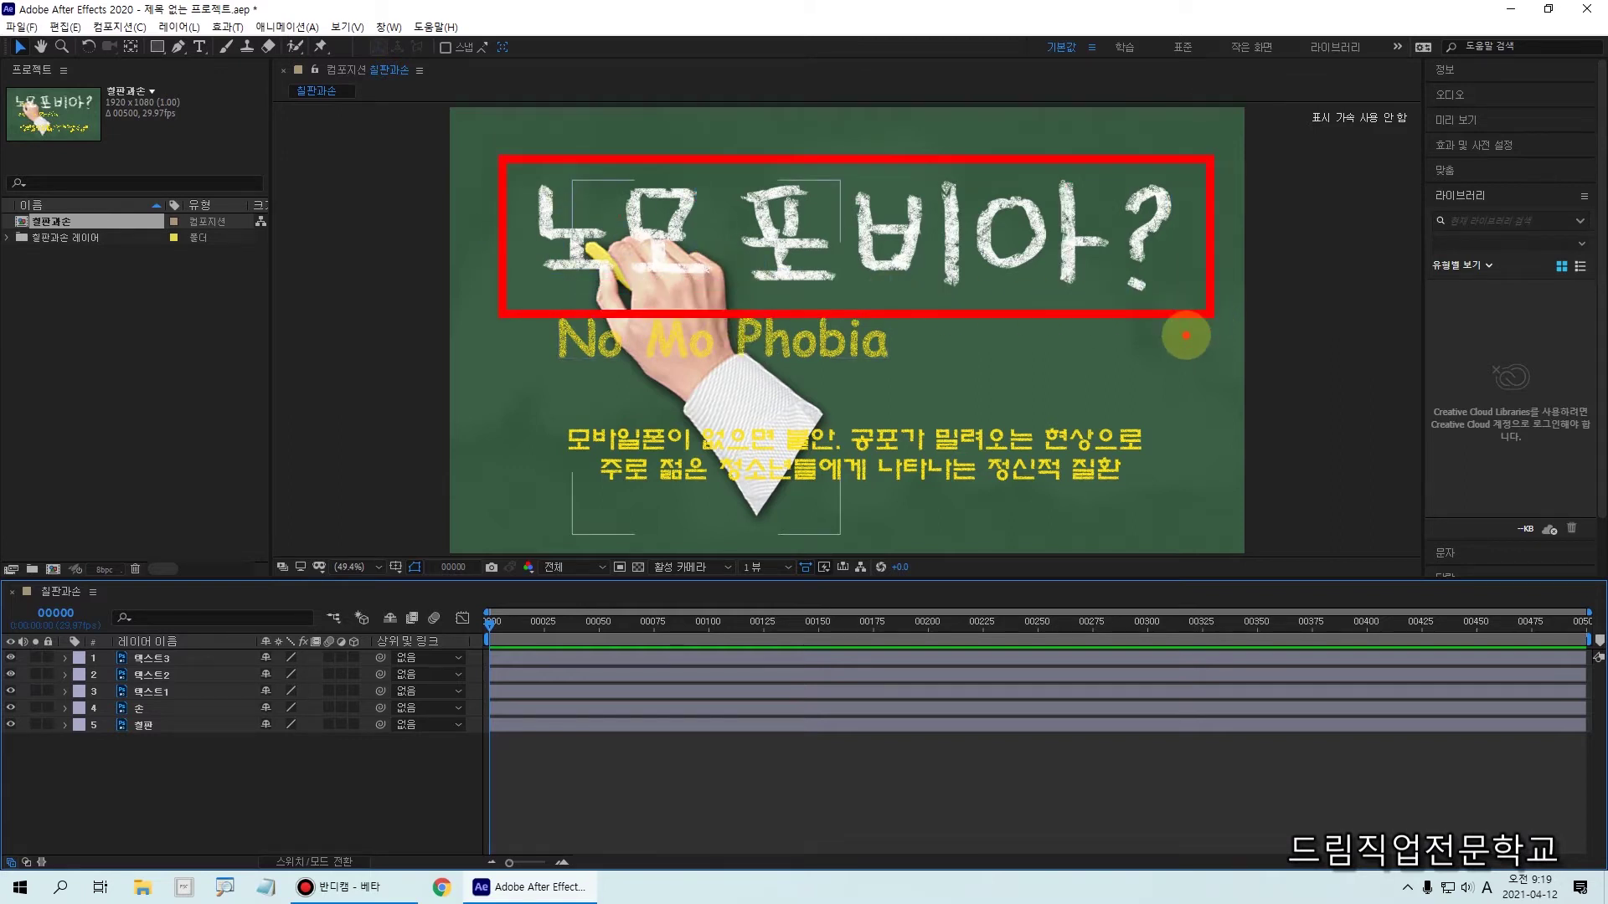
{"action": "key", "text": "Escape"}
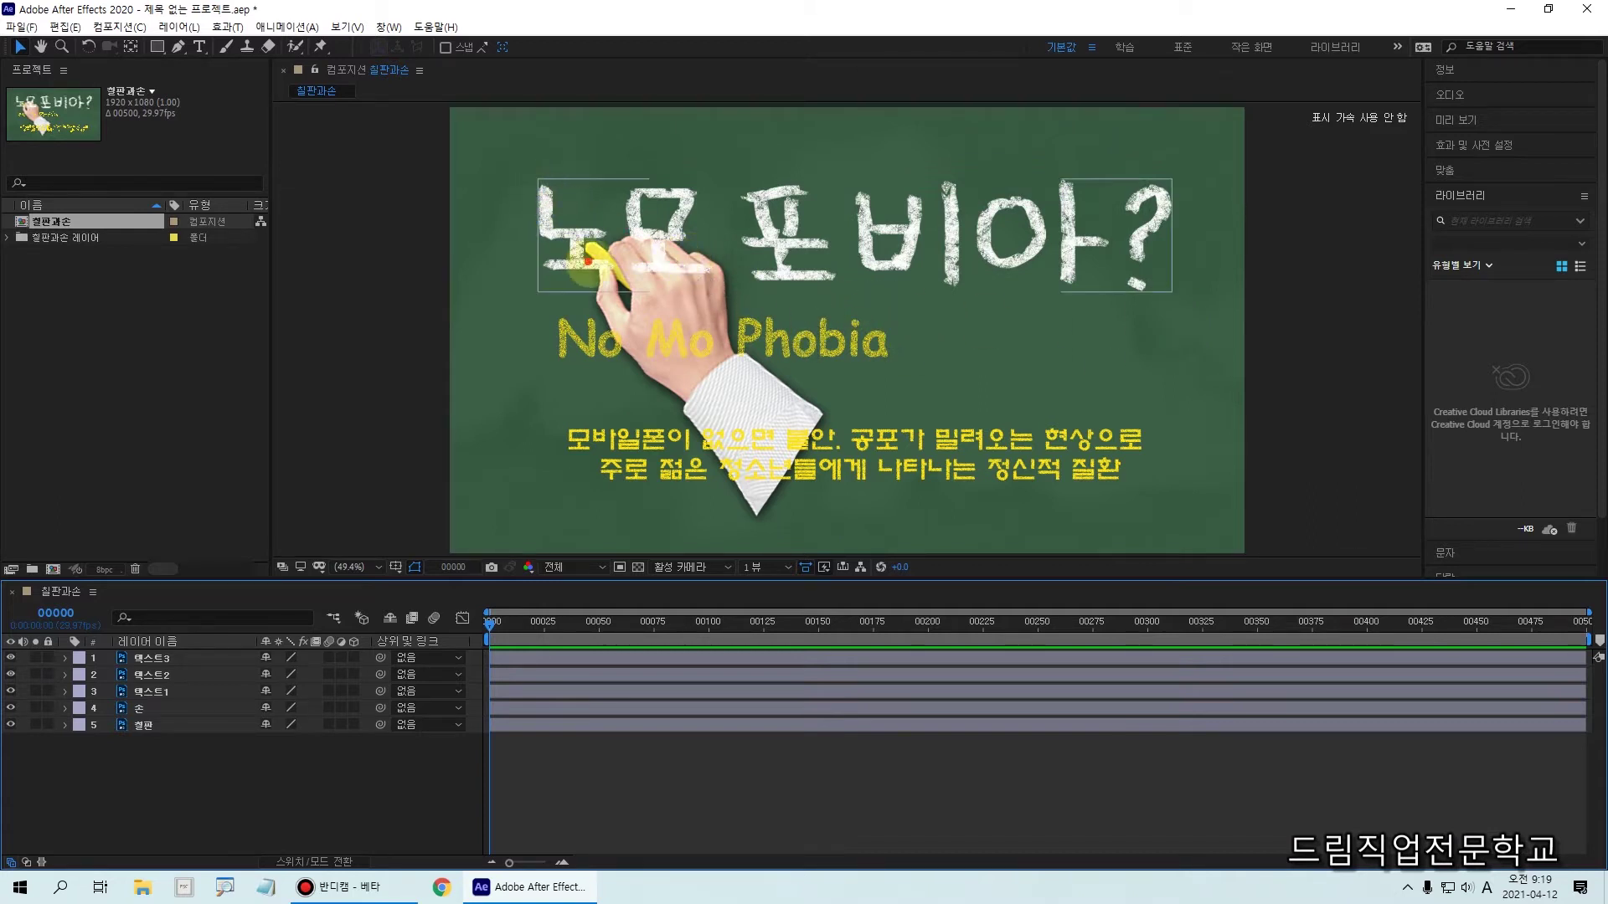
{"action": "mouse_move", "coordinate": [544, 208]}
{"action": "left_mouse_down"}
{"action": "mouse_move", "coordinate": [546, 242]}
{"action": "mouse_move", "coordinate": [587, 243]}
{"action": "mouse_move", "coordinate": [575, 252]}
{"action": "mouse_move", "coordinate": [599, 265]}
{"action": "left_mouse_up"}
{"action": "mouse_move", "coordinate": [636, 198]}
{"action": "left_mouse_down"}
{"action": "mouse_move", "coordinate": [680, 184]}
{"action": "mouse_move", "coordinate": [686, 225]}
{"action": "mouse_move", "coordinate": [646, 228]}
{"action": "mouse_move", "coordinate": [681, 226]}
{"action": "mouse_move", "coordinate": [670, 266]}
{"action": "mouse_move", "coordinate": [712, 269]}
{"action": "left_mouse_up"}
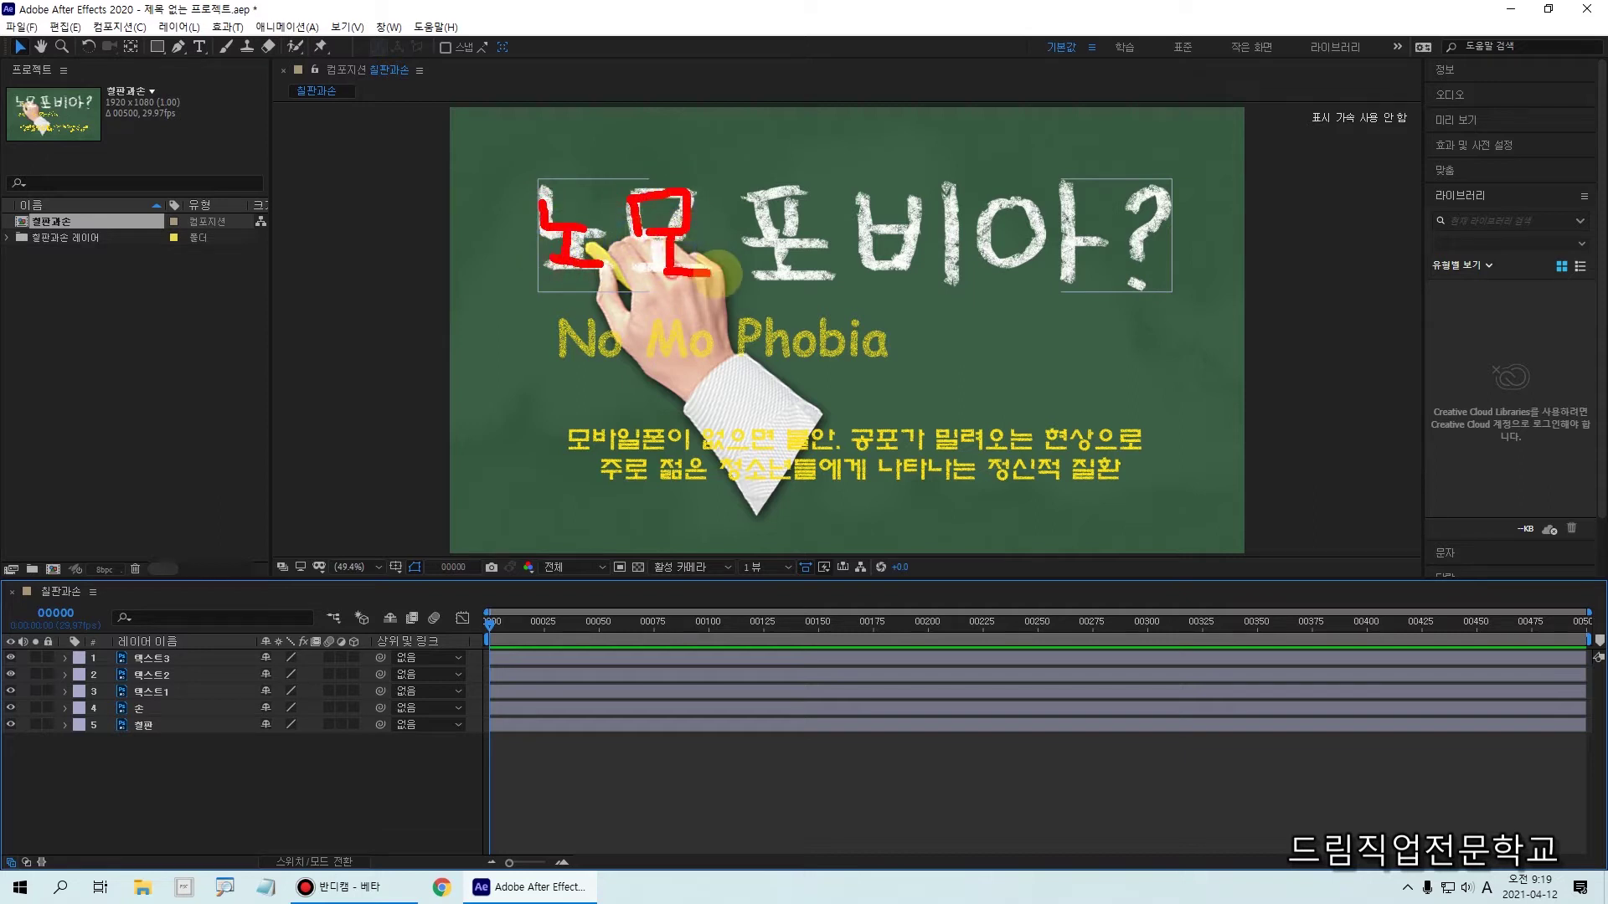
{"action": "key", "text": "Escape"}
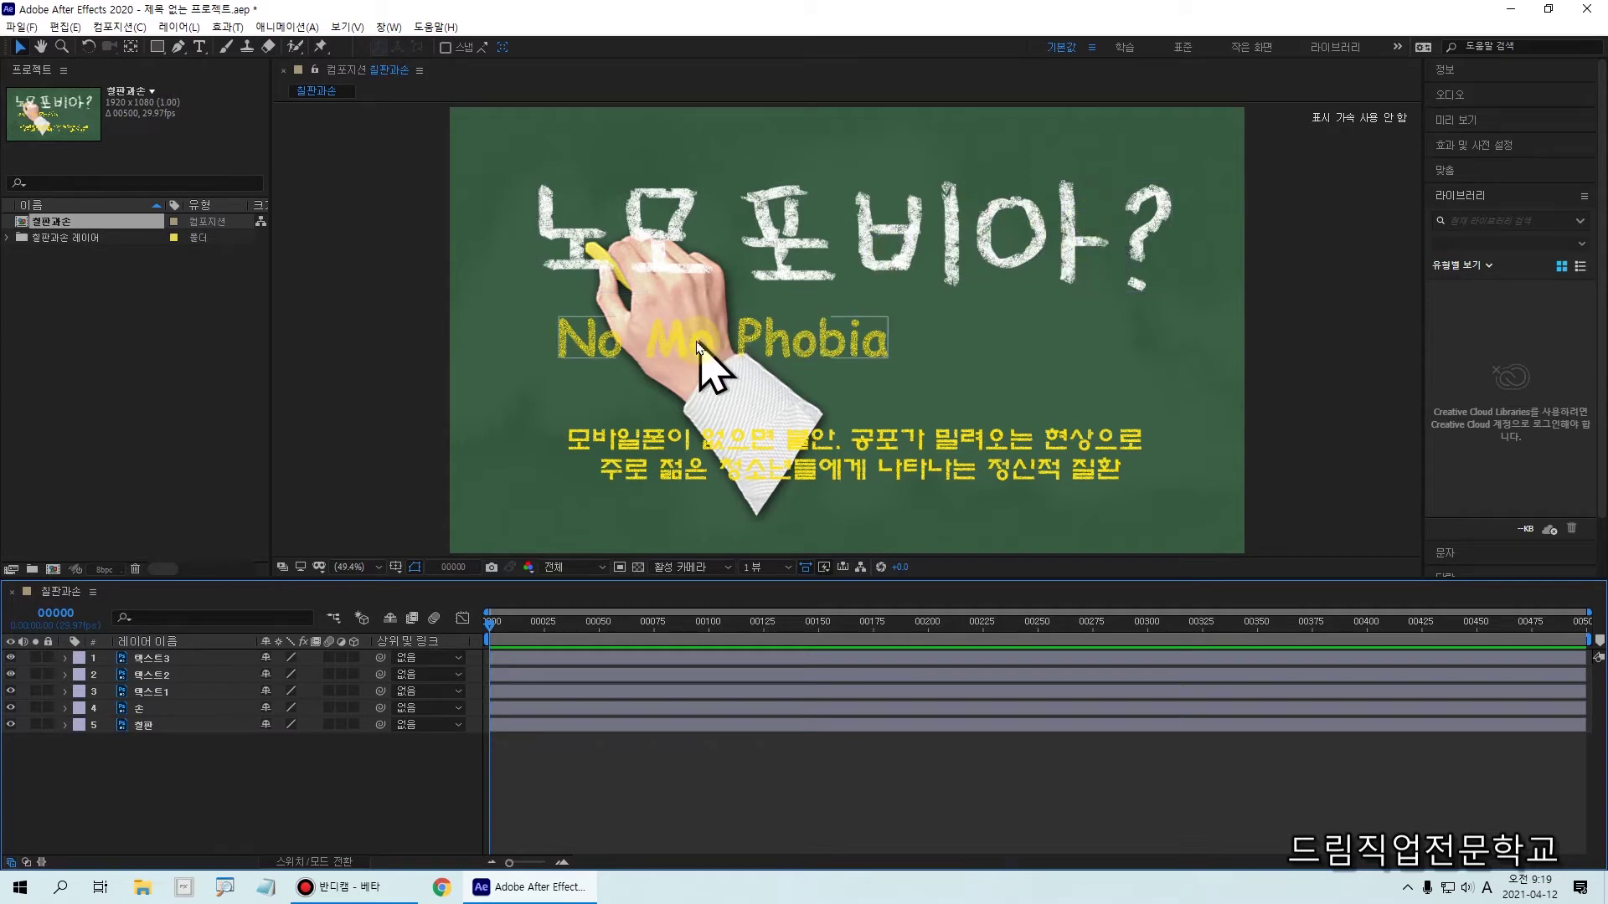
Hide the 손 layer in the 칠판과손 composition
{"action": "left_click", "coordinate": [11, 708]}
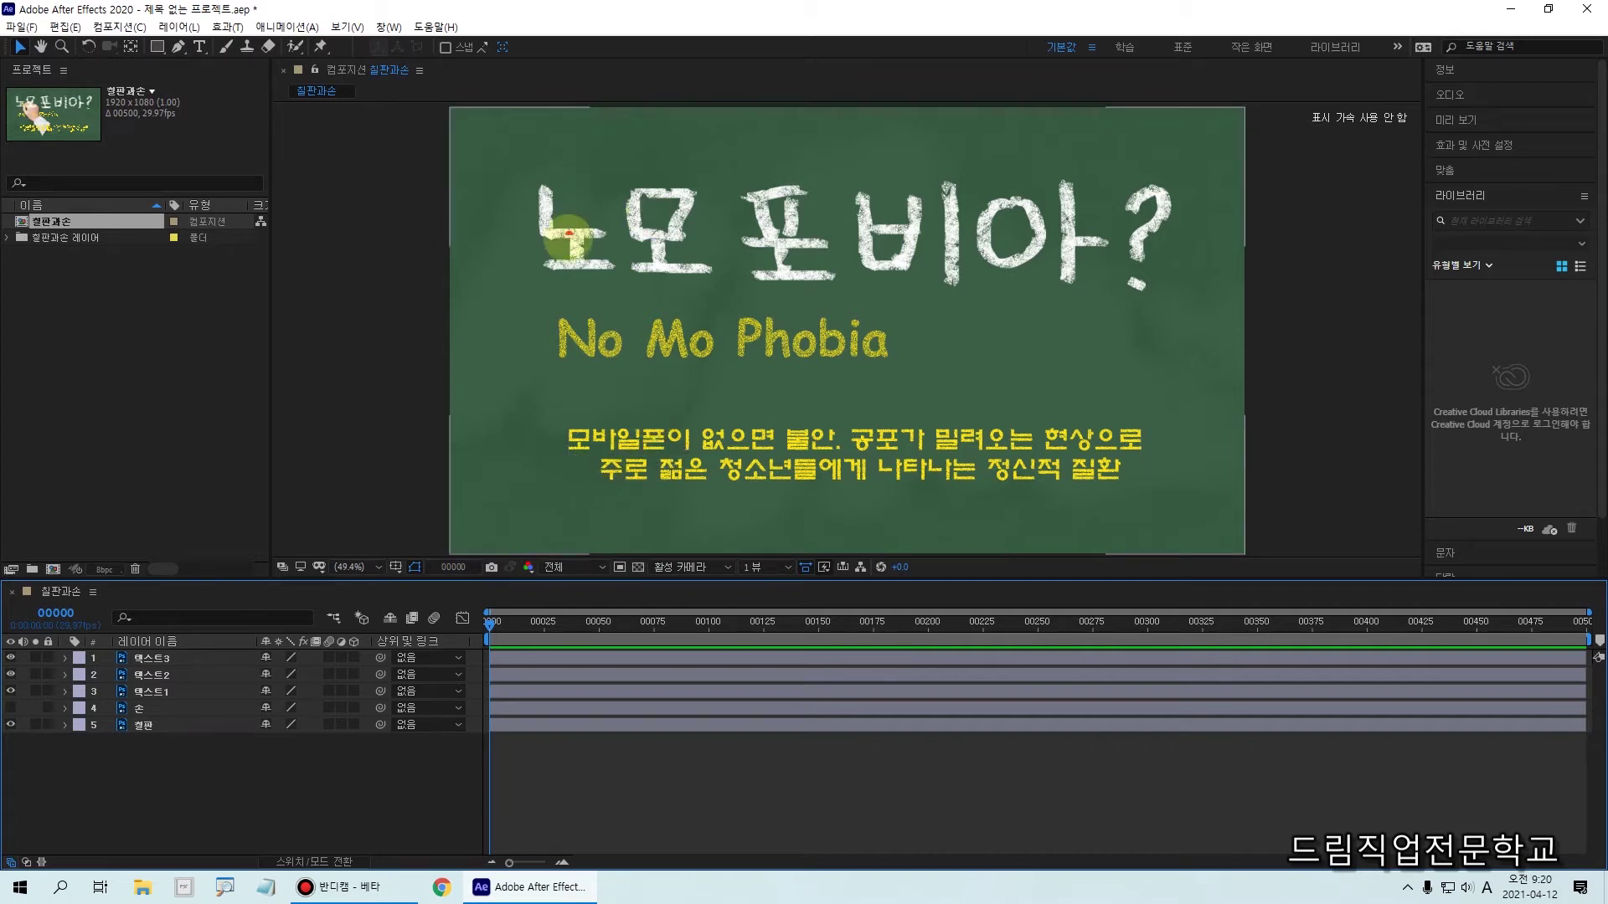
{"action": "left_click_drag", "start_coordinate": [492, 164], "coordinate": [1202, 307]}
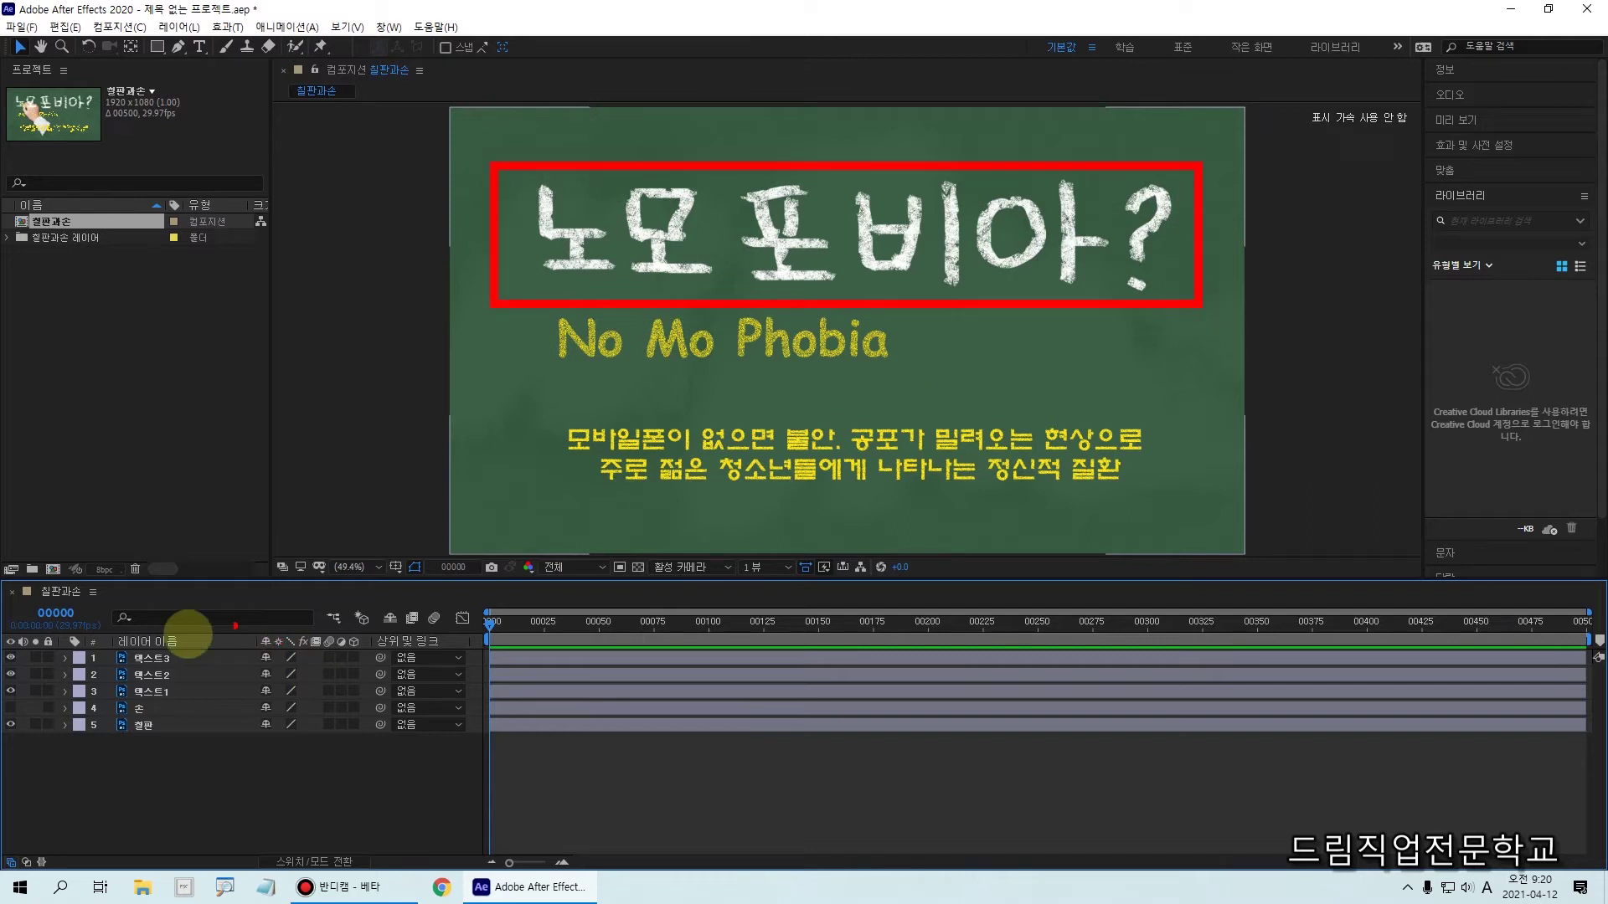
{"action": "mouse_move", "coordinate": [5, 629]}
{"action": "left_mouse_down"}
{"action": "mouse_move", "coordinate": [12, 711]}
{"action": "mouse_move", "coordinate": [423, 793]}
{"action": "left_mouse_up"}
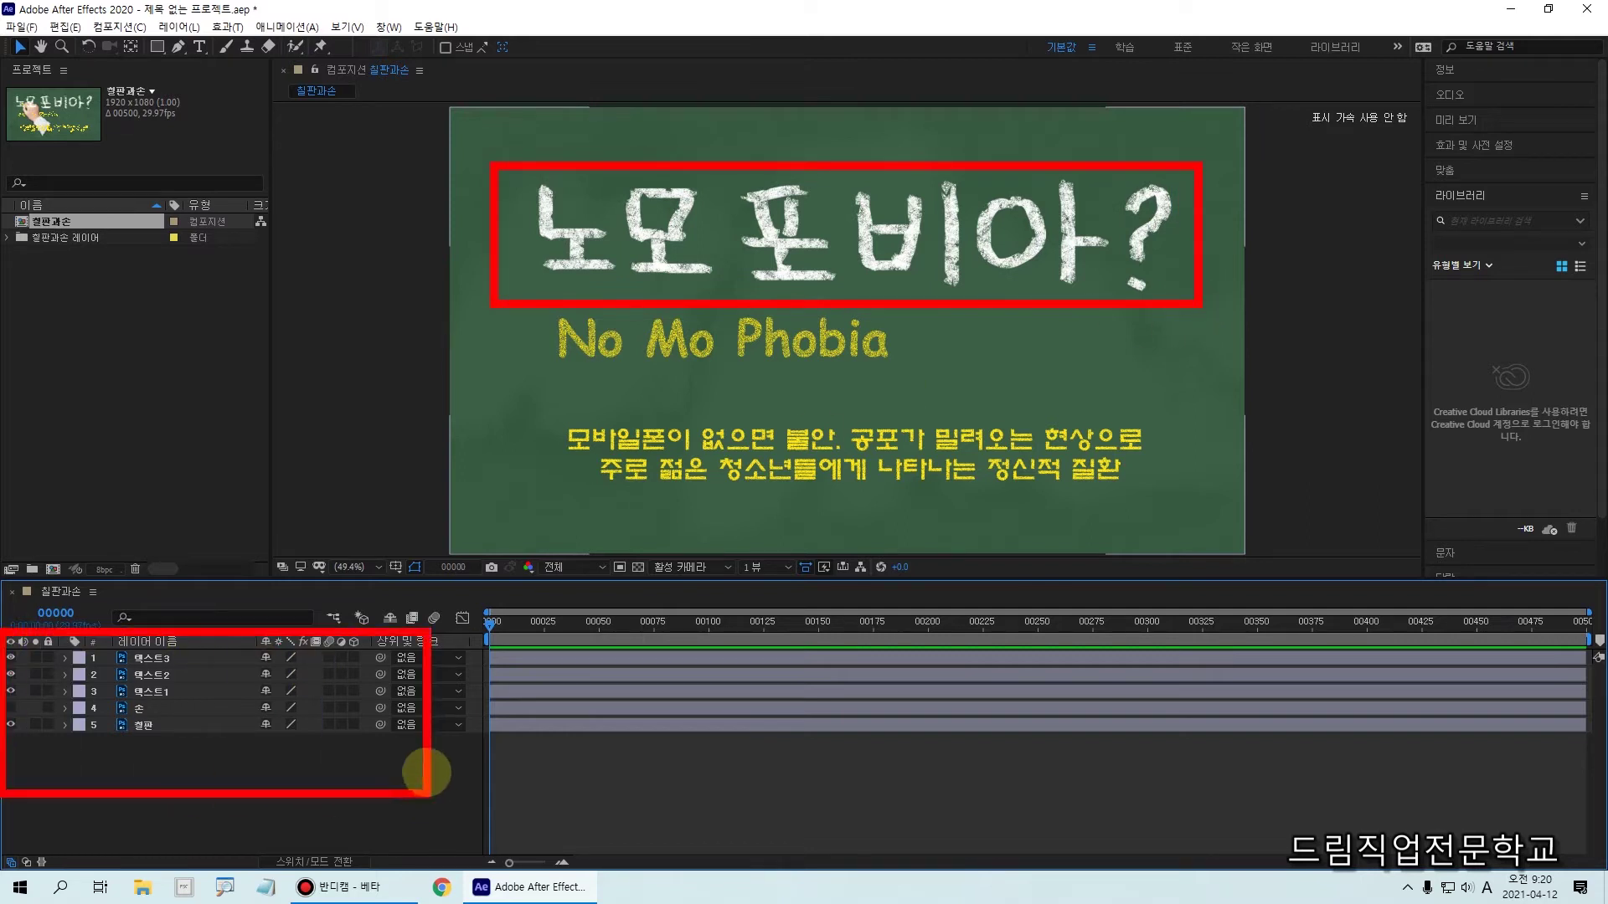
{"action": "key", "text": "Escape"}
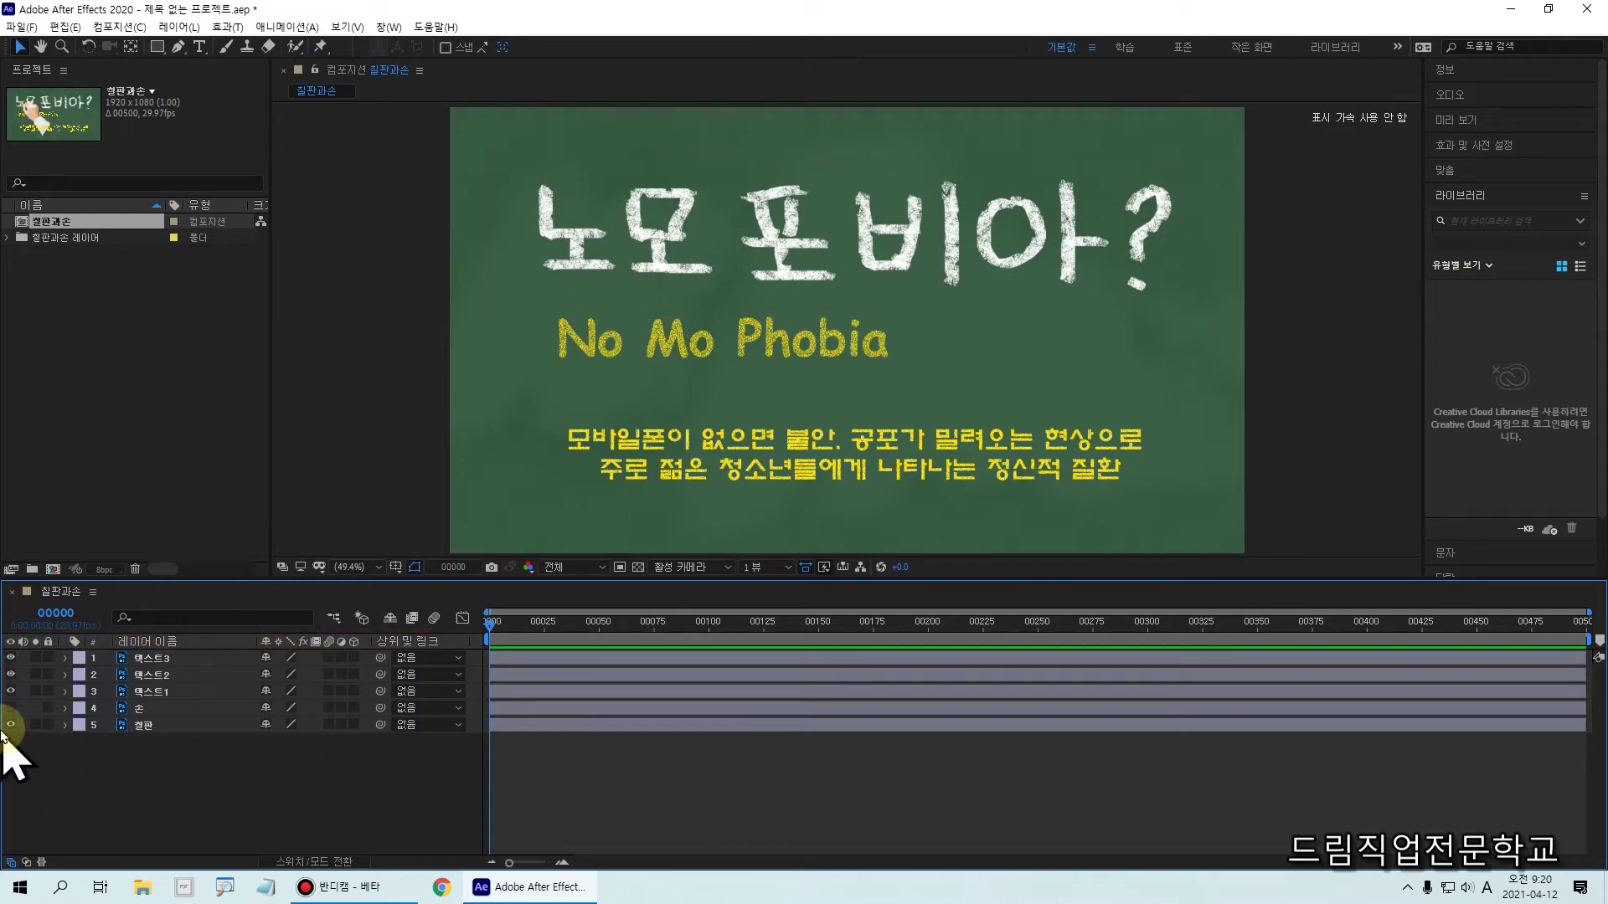
Toggle the 텍스트1 layer's visibility off and on repeatedly to check which chalkboard text it contains
{"action": "left_click", "coordinate": [11, 691]}
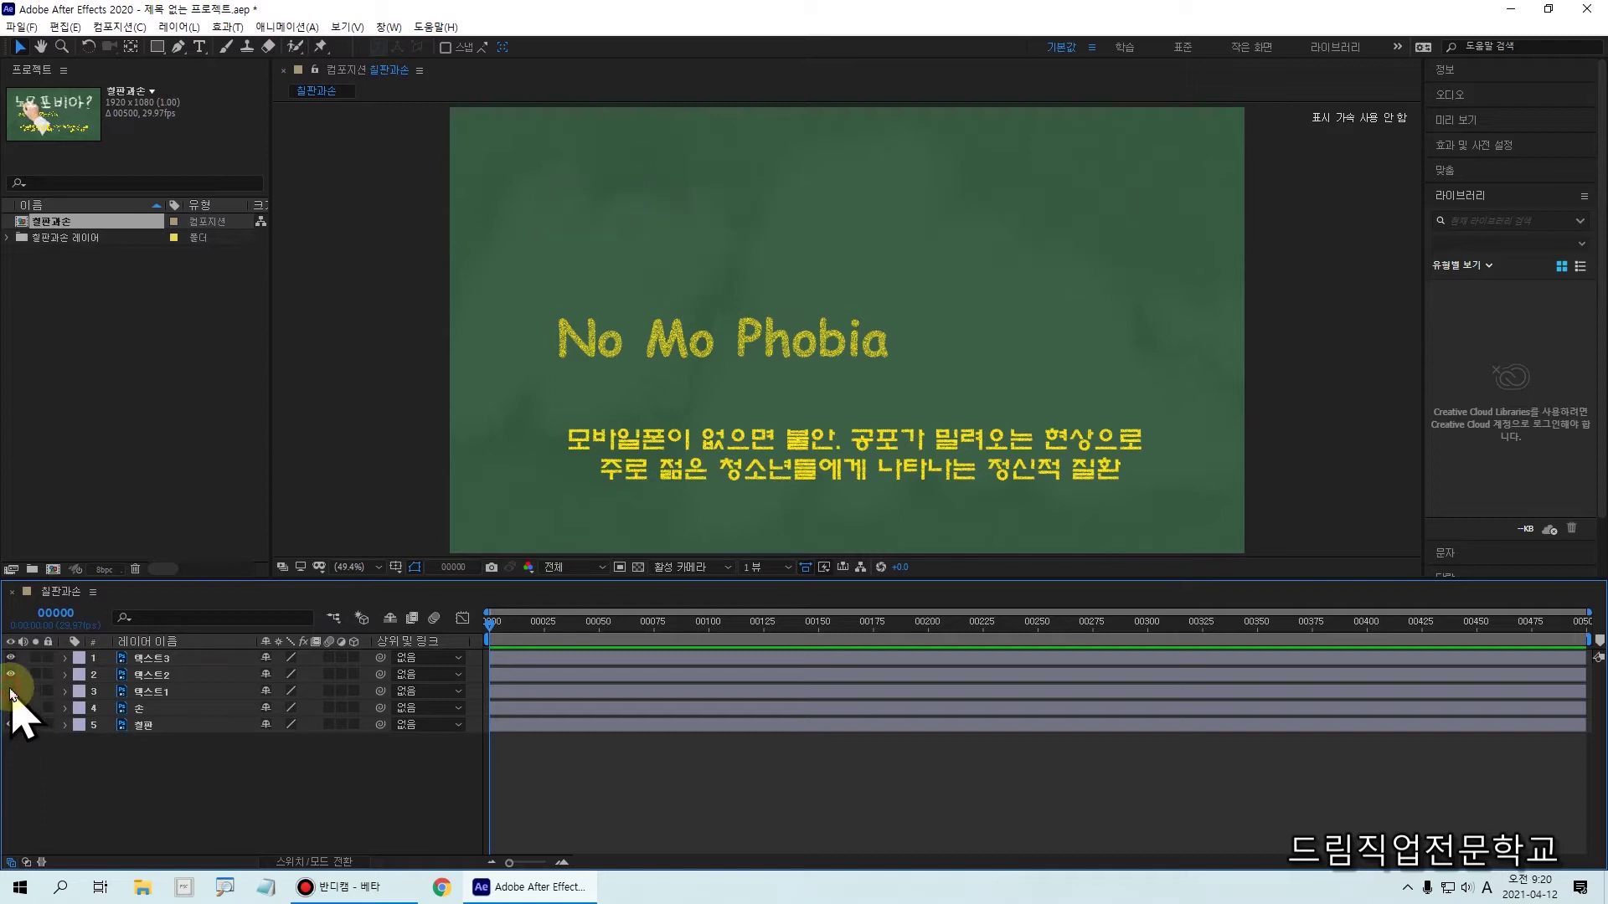
{"action": "left_click", "coordinate": [11, 692]}
{"action": "left_click", "coordinate": [11, 692]}
{"action": "left_click", "coordinate": [11, 692]}
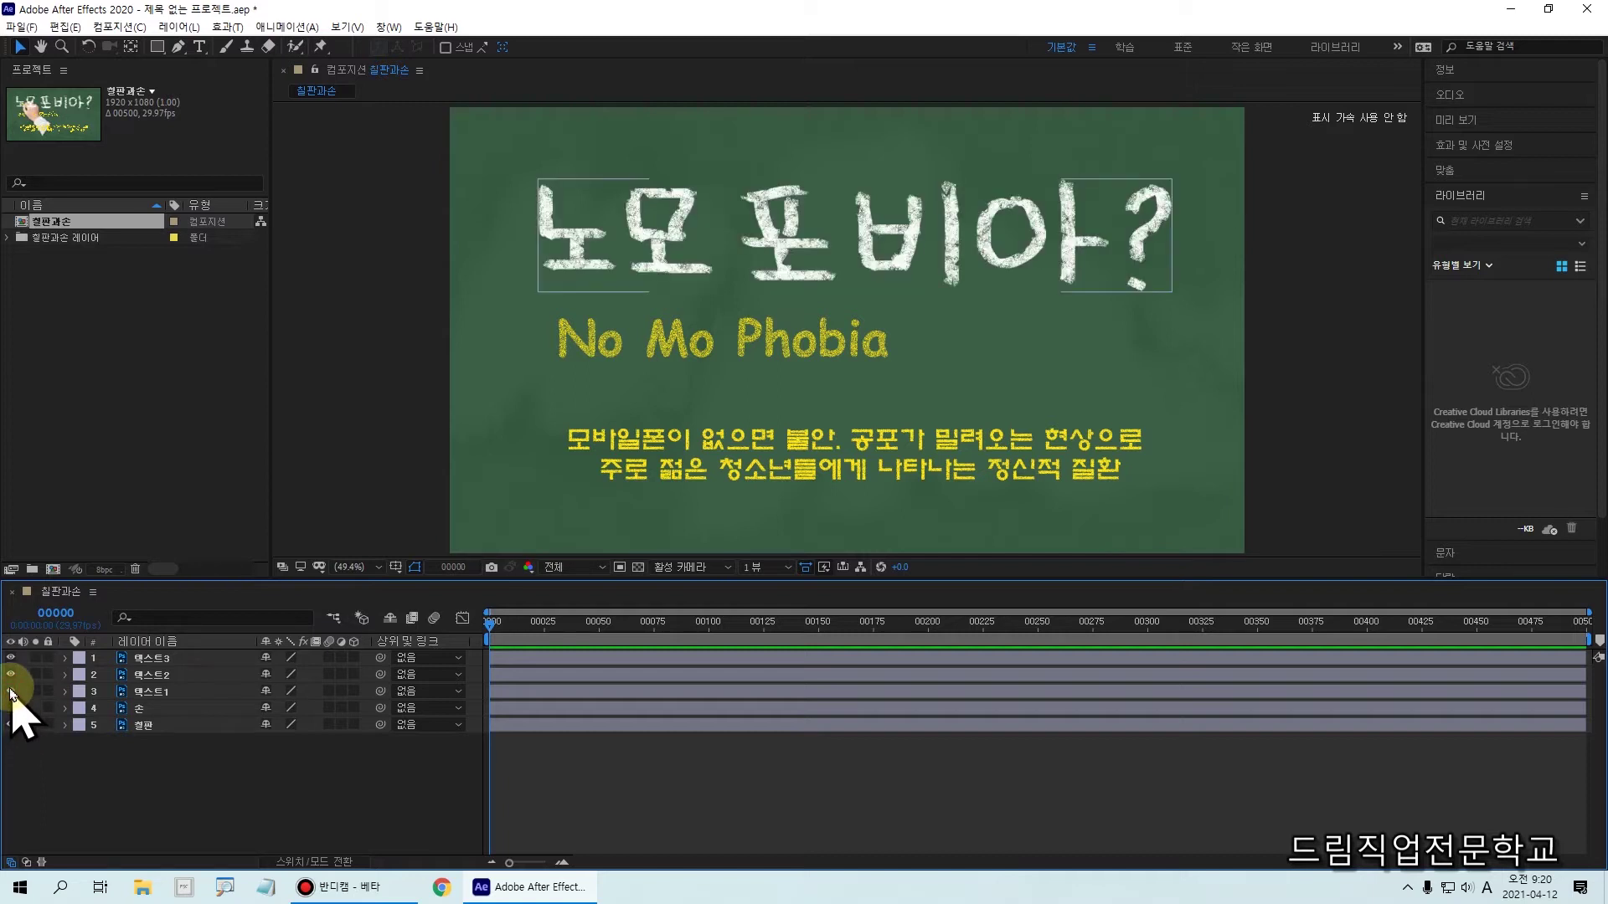
{"action": "left_click", "coordinate": [11, 692]}
{"action": "left_click", "coordinate": [11, 692]}
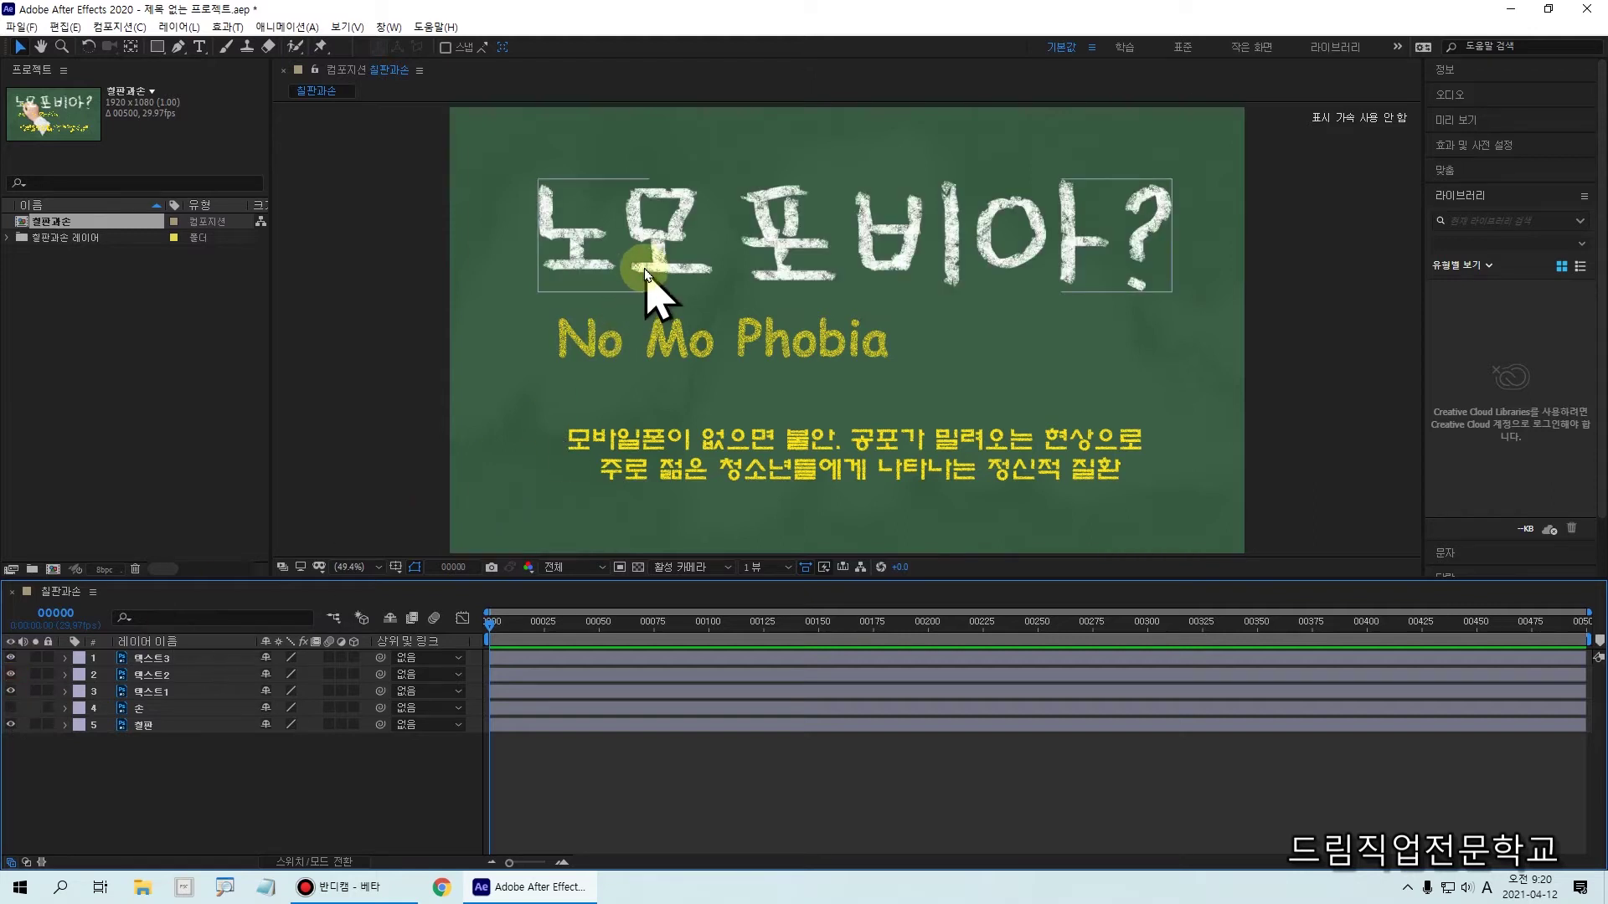
Toggle the 텍스트2 and 텍스트3 layers' visibility off and on to check which chalkboard text each contains
{"action": "left_click", "coordinate": [11, 675]}
{"action": "left_click", "coordinate": [11, 675]}
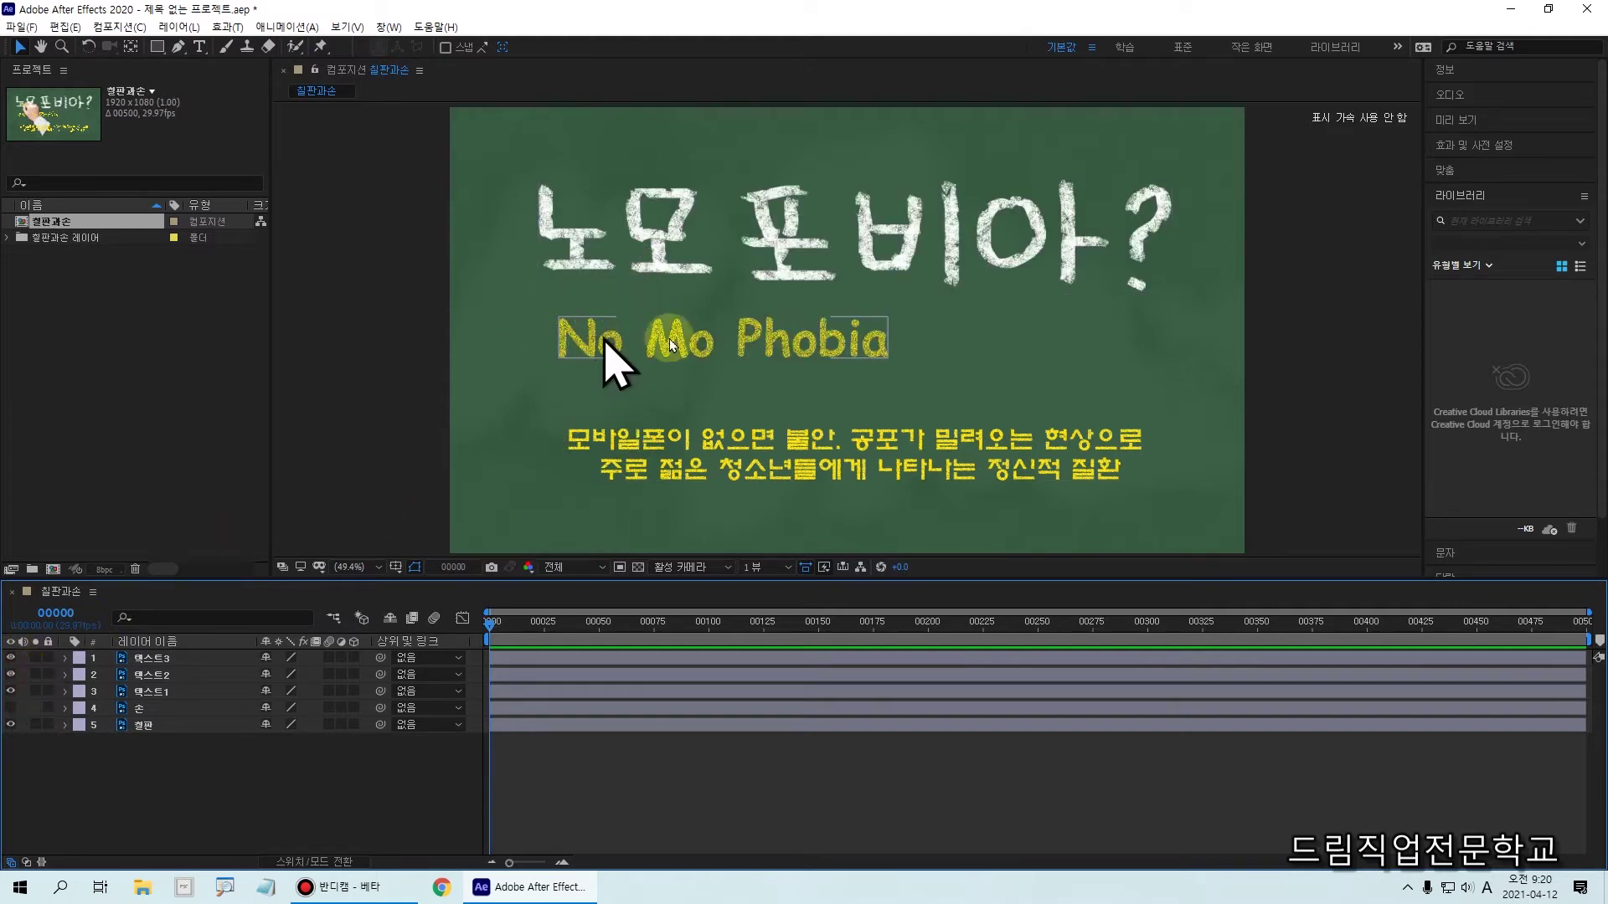
{"action": "left_click", "coordinate": [11, 659]}
{"action": "left_click", "coordinate": [11, 659]}
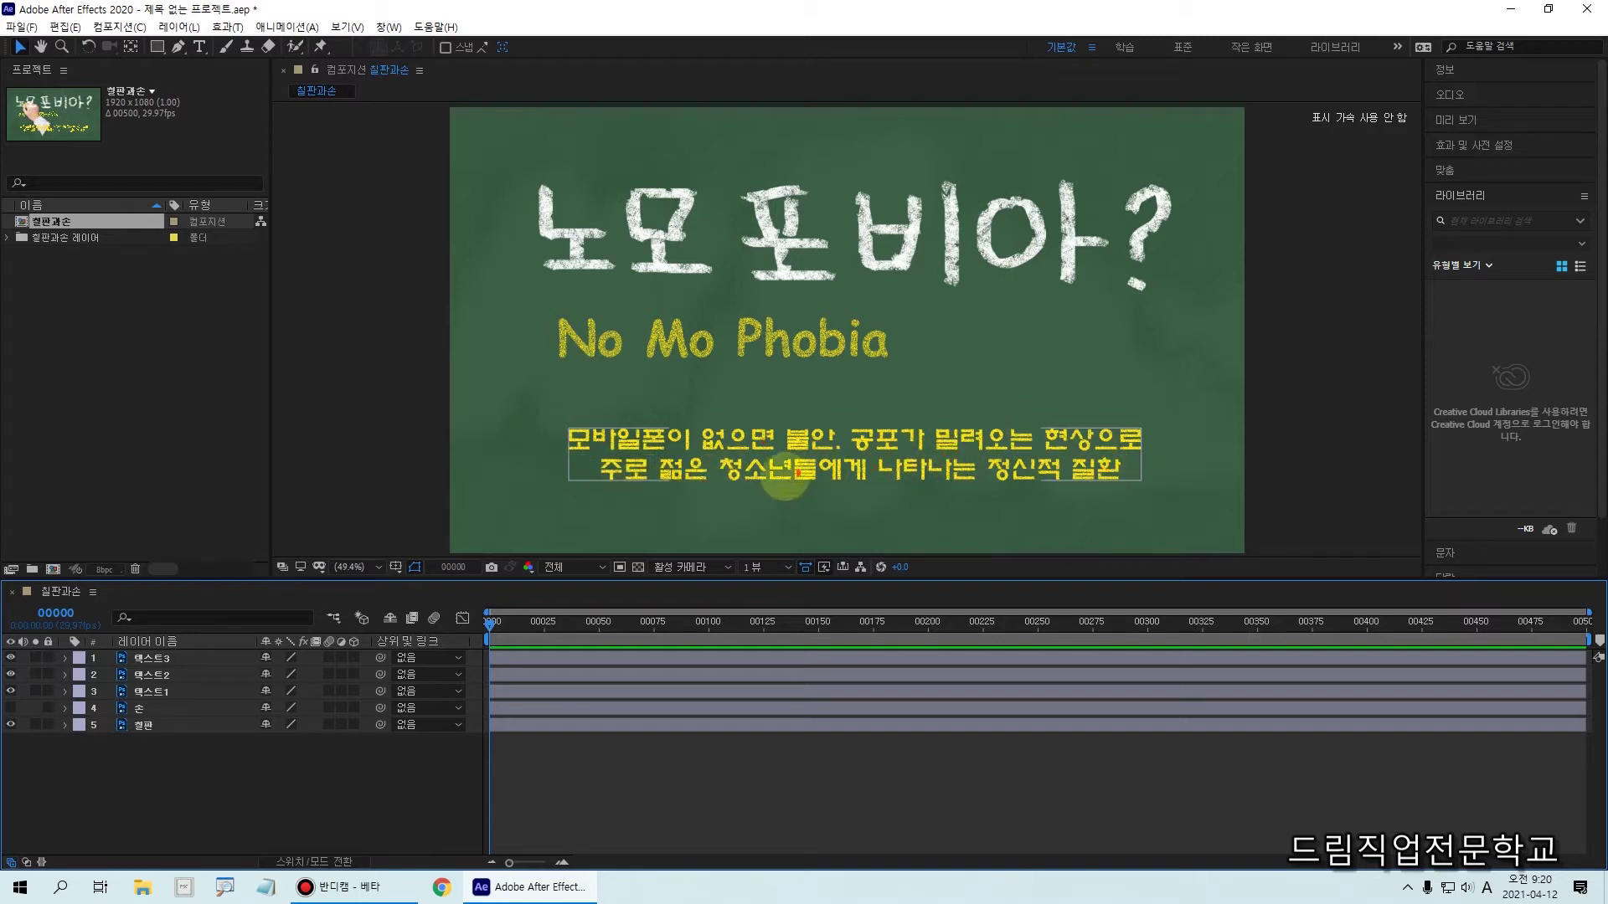
{"action": "mouse_move", "coordinate": [523, 204]}
{"action": "left_mouse_down"}
{"action": "mouse_move", "coordinate": [526, 353]}
{"action": "mouse_move", "coordinate": [571, 358]}
{"action": "left_mouse_up"}
{"action": "left_click_drag", "start_coordinate": [423, 461], "coordinate": [549, 460]}
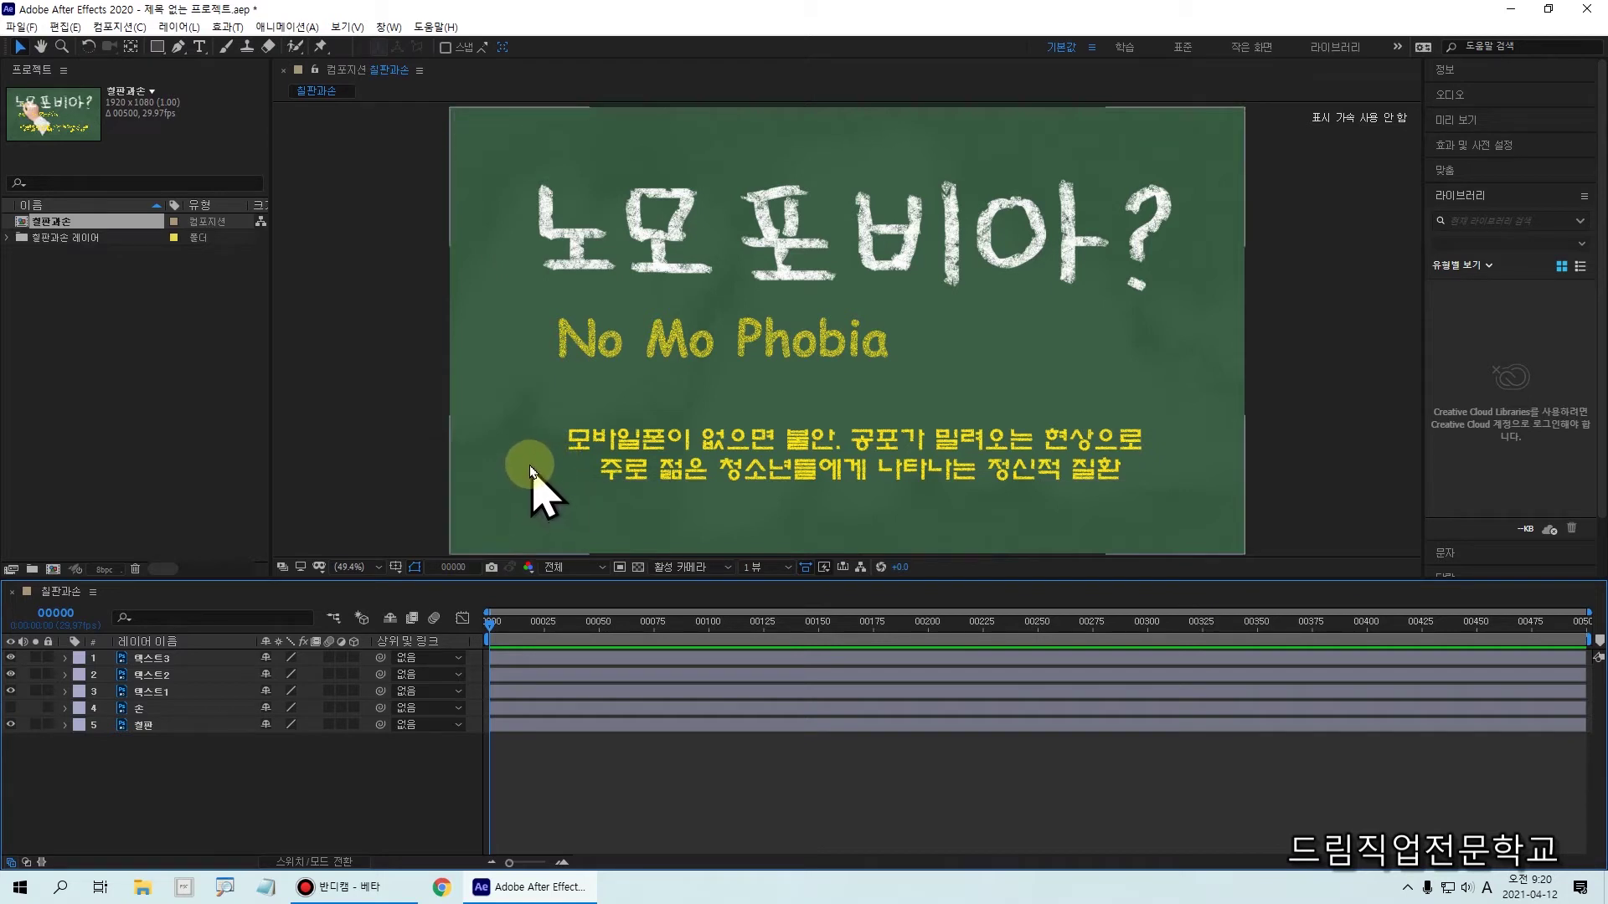
{"action": "mouse_move", "coordinate": [509, 146]}
{"action": "left_mouse_down"}
{"action": "mouse_move", "coordinate": [561, 253]}
{"action": "mouse_move", "coordinate": [975, 263]}
{"action": "mouse_move", "coordinate": [1119, 225]}
{"action": "mouse_move", "coordinate": [1006, 166]}
{"action": "mouse_move", "coordinate": [500, 166]}
{"action": "left_mouse_up"}
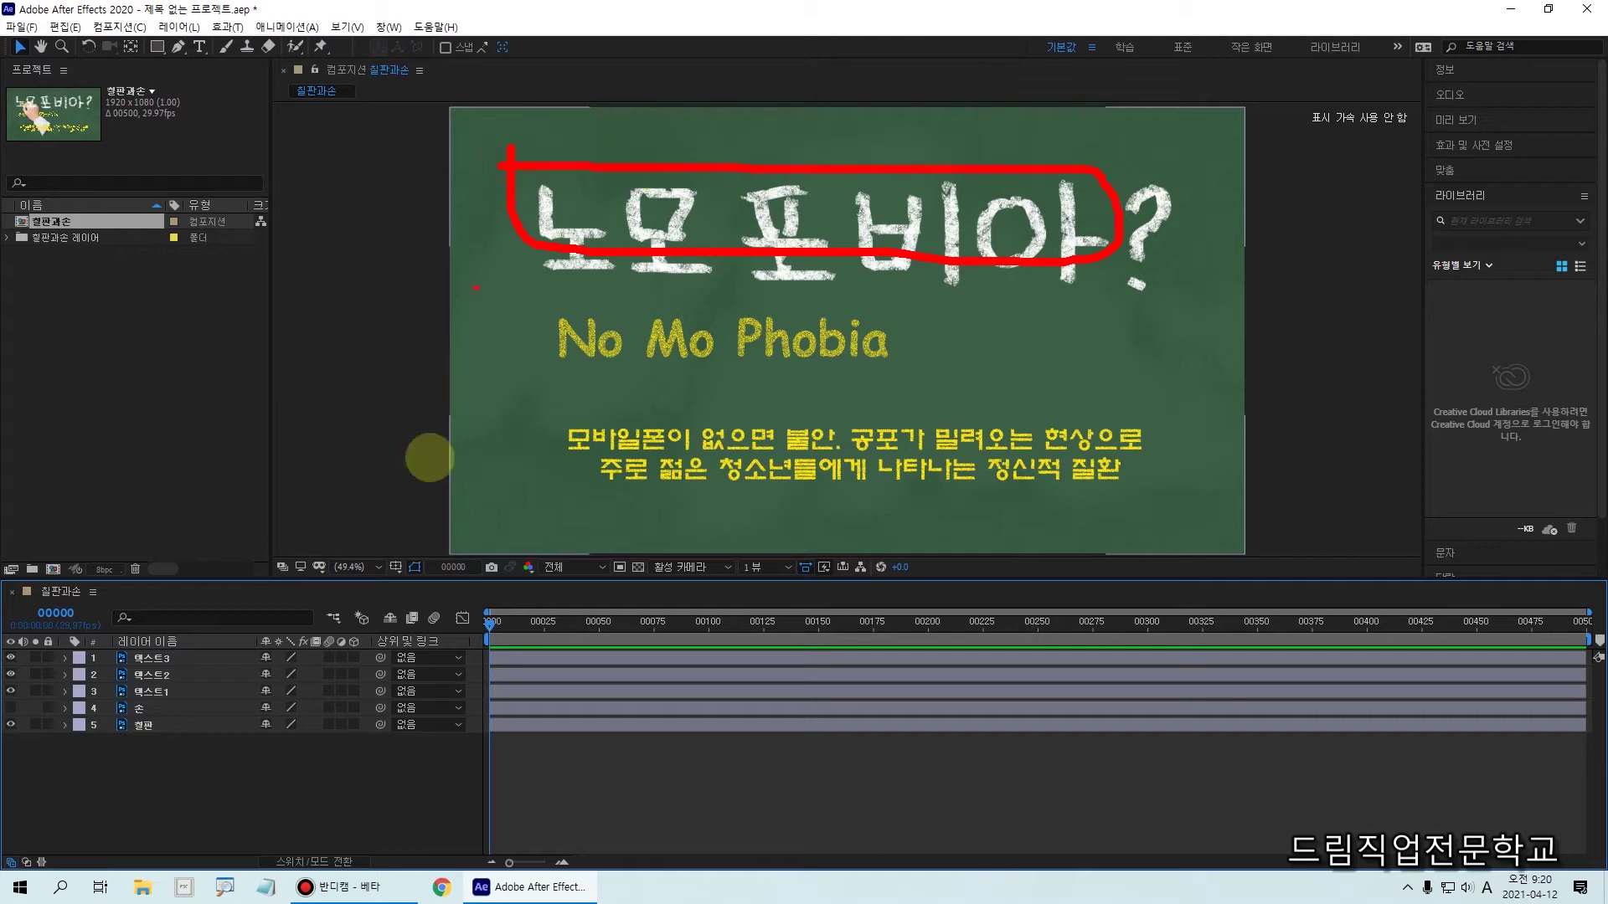
{"action": "left_click_drag", "start_coordinate": [119, 693], "coordinate": [201, 693]}
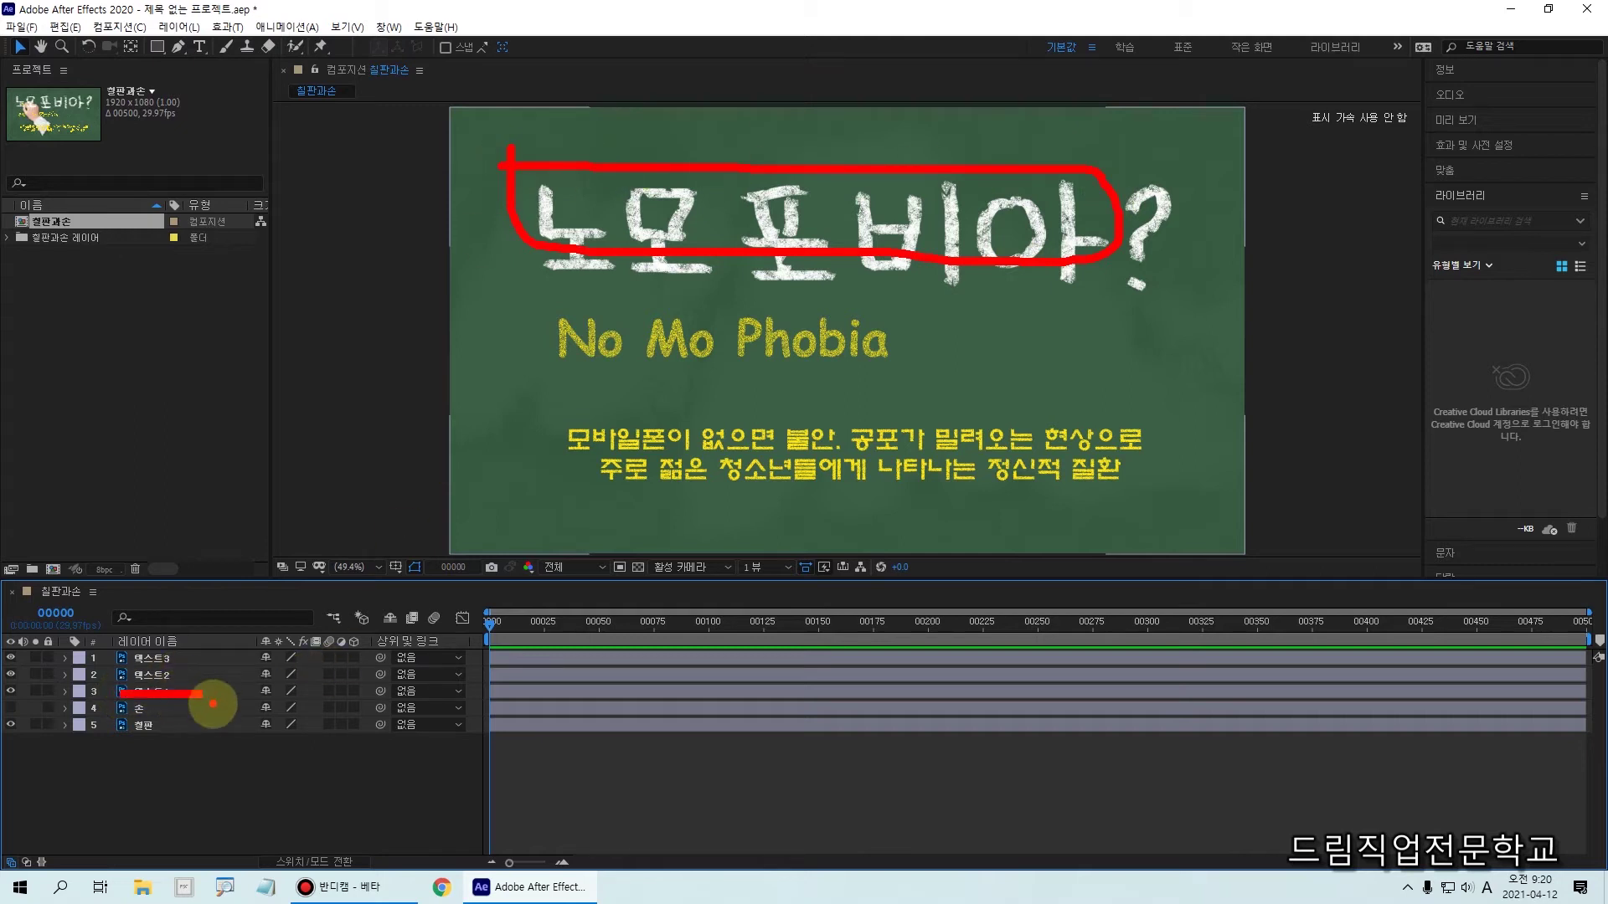
{"action": "left_click", "coordinate": [151, 691]}
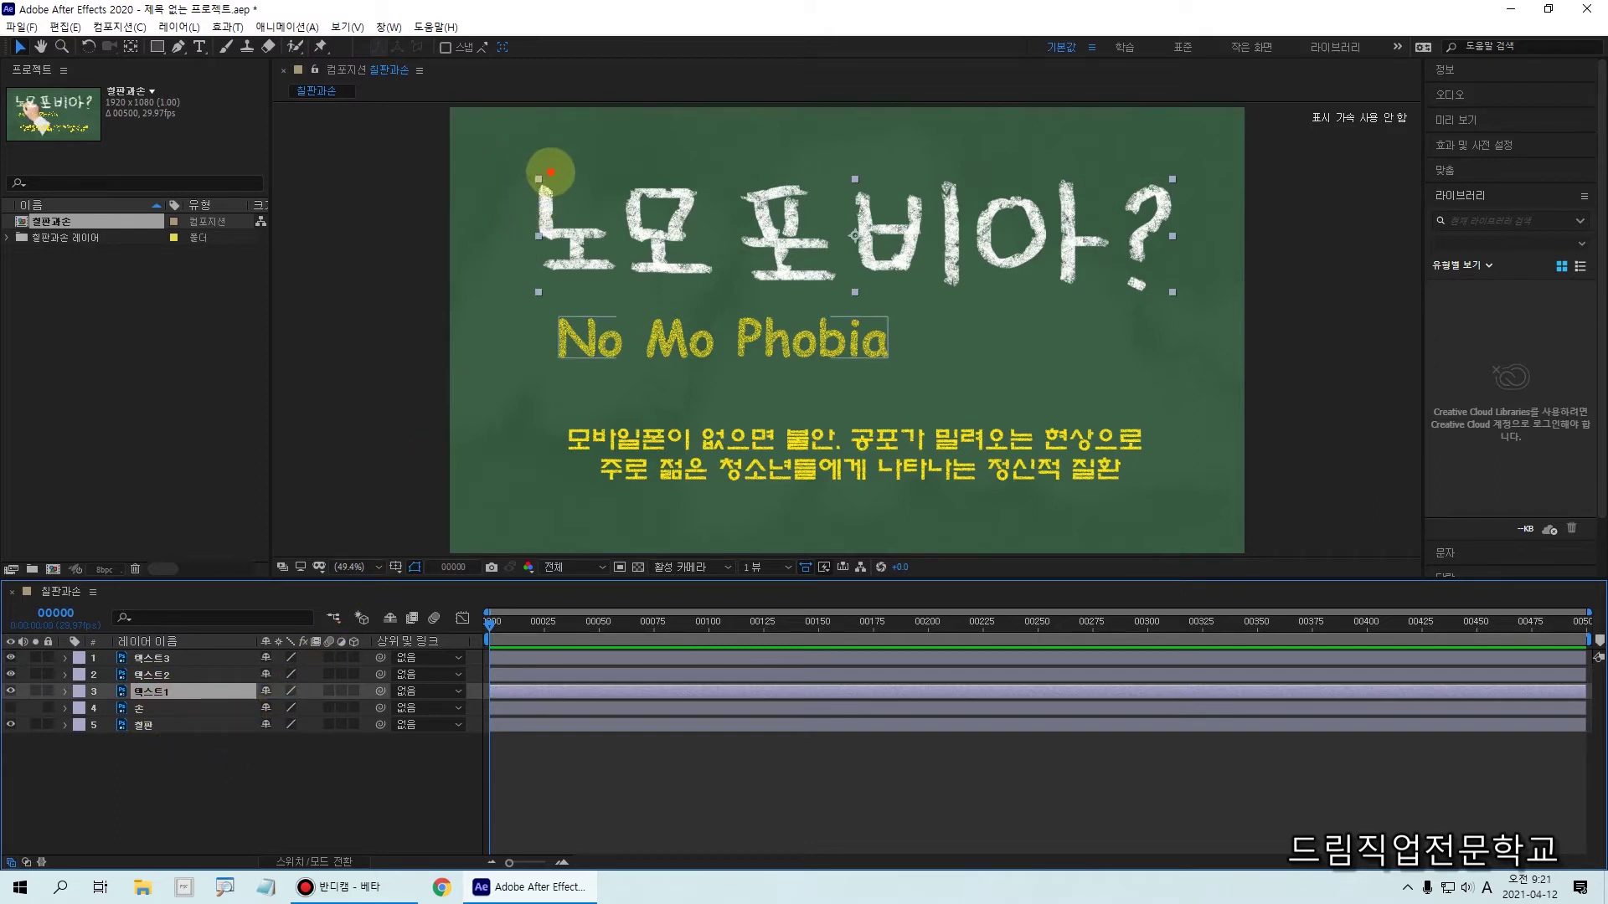
{"action": "mouse_move", "coordinate": [543, 179]}
{"action": "left_mouse_down"}
{"action": "mouse_move", "coordinate": [541, 228]}
{"action": "mouse_move", "coordinate": [601, 232]}
{"action": "left_mouse_up"}
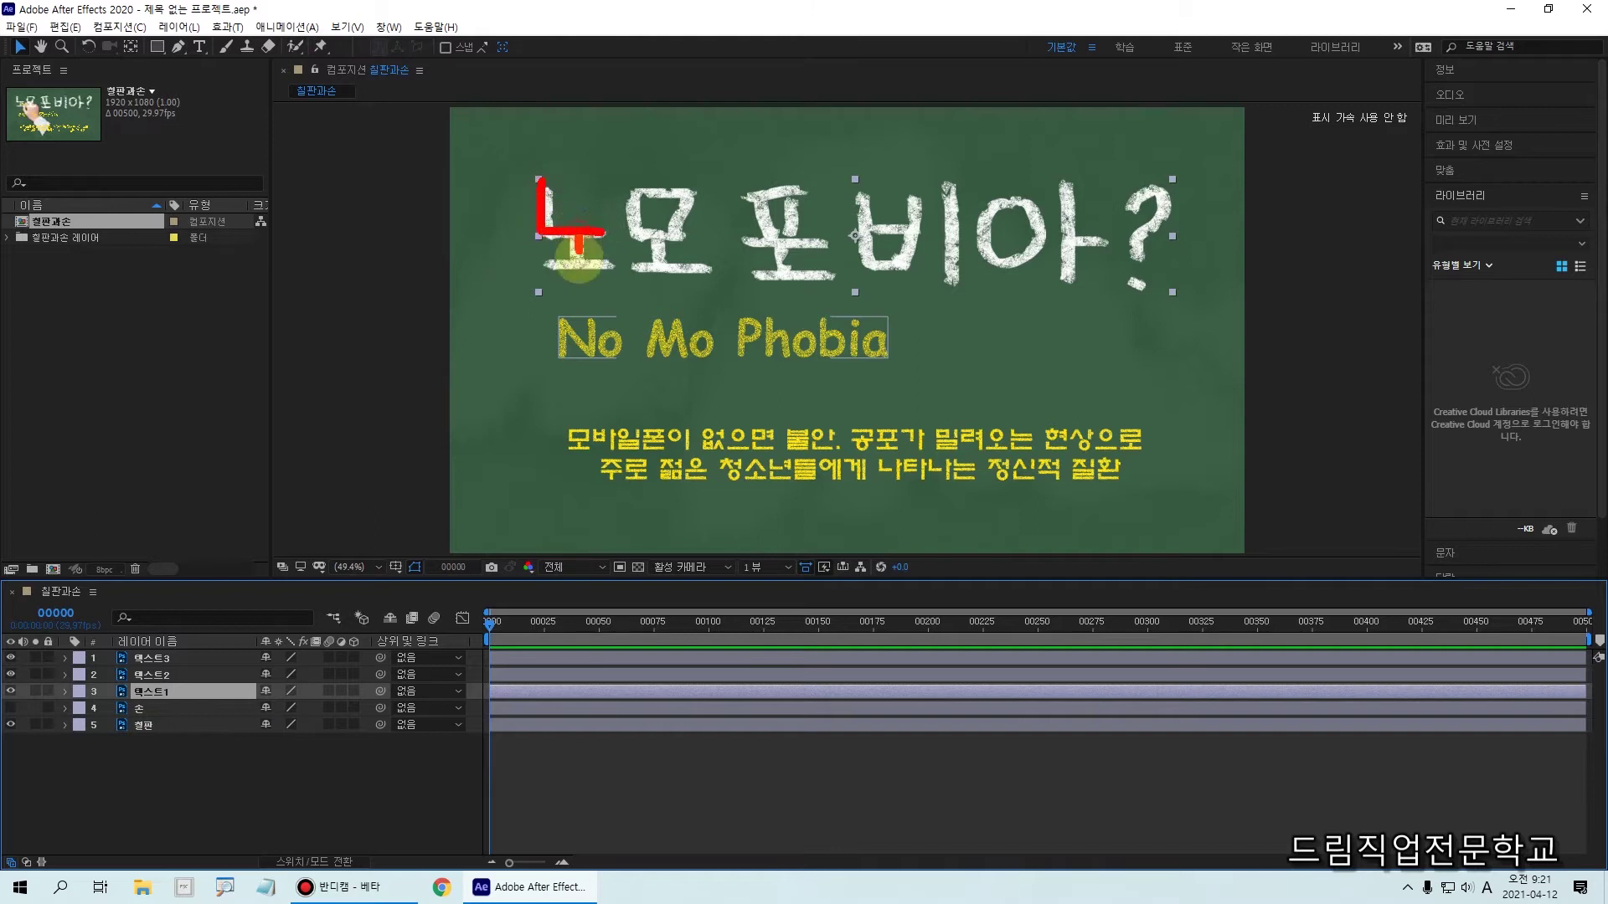
{"action": "left_click_drag", "start_coordinate": [530, 265], "coordinate": [611, 266]}
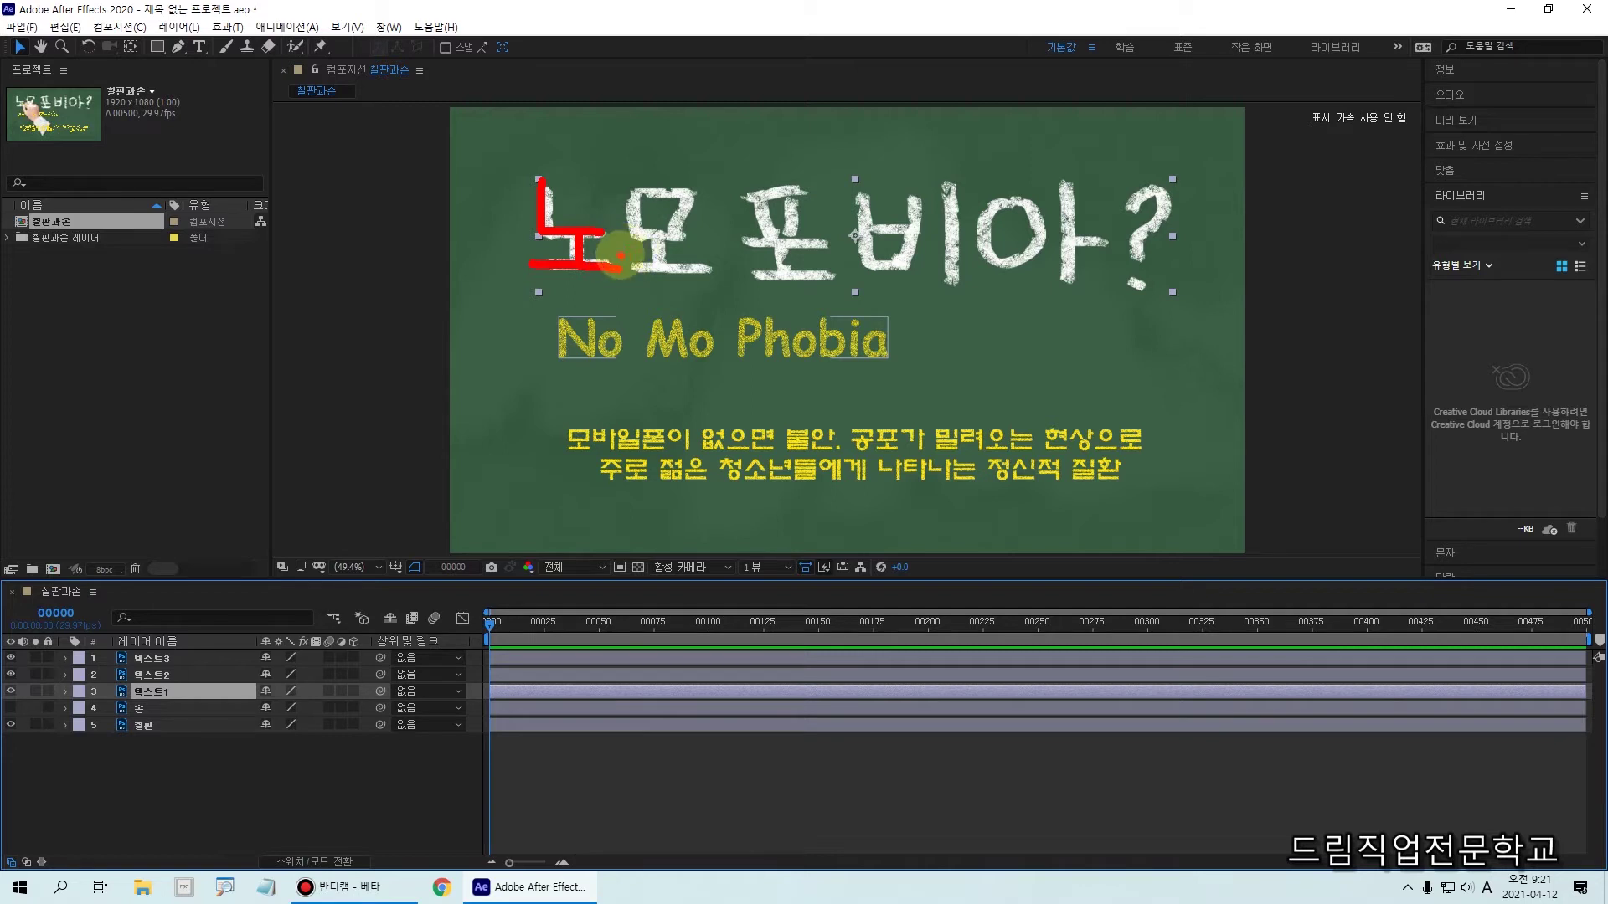
{"action": "key", "text": "Escape"}
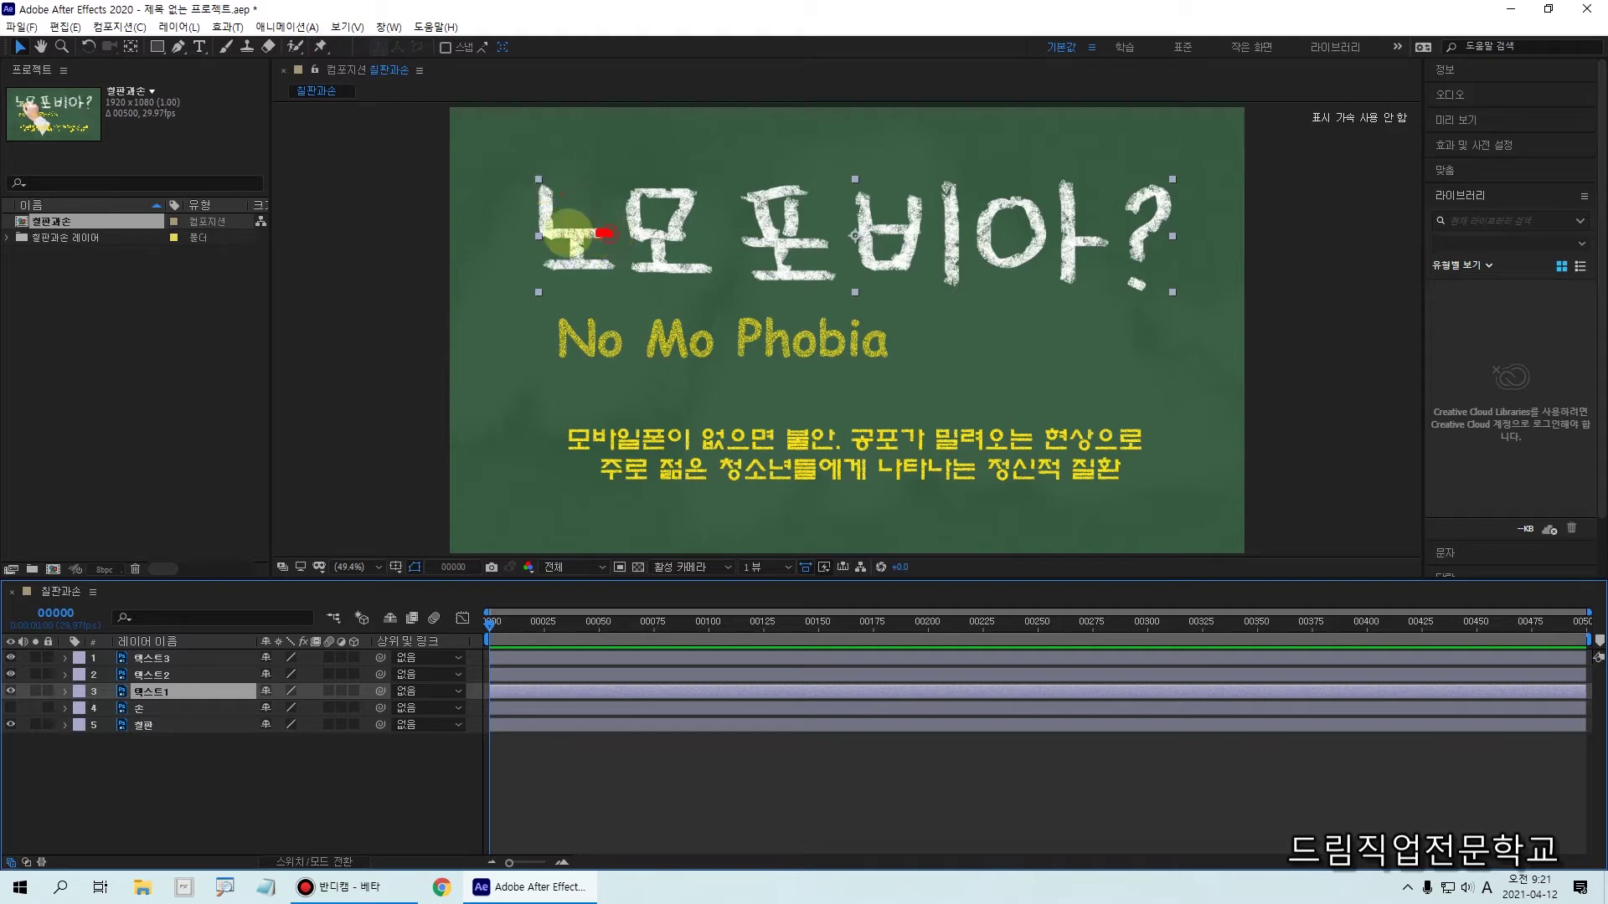
{"action": "mouse_move", "coordinate": [536, 234]}
{"action": "left_mouse_down"}
{"action": "mouse_move", "coordinate": [540, 194]}
{"action": "mouse_move", "coordinate": [528, 235]}
{"action": "mouse_move", "coordinate": [598, 232]}
{"action": "left_mouse_up"}
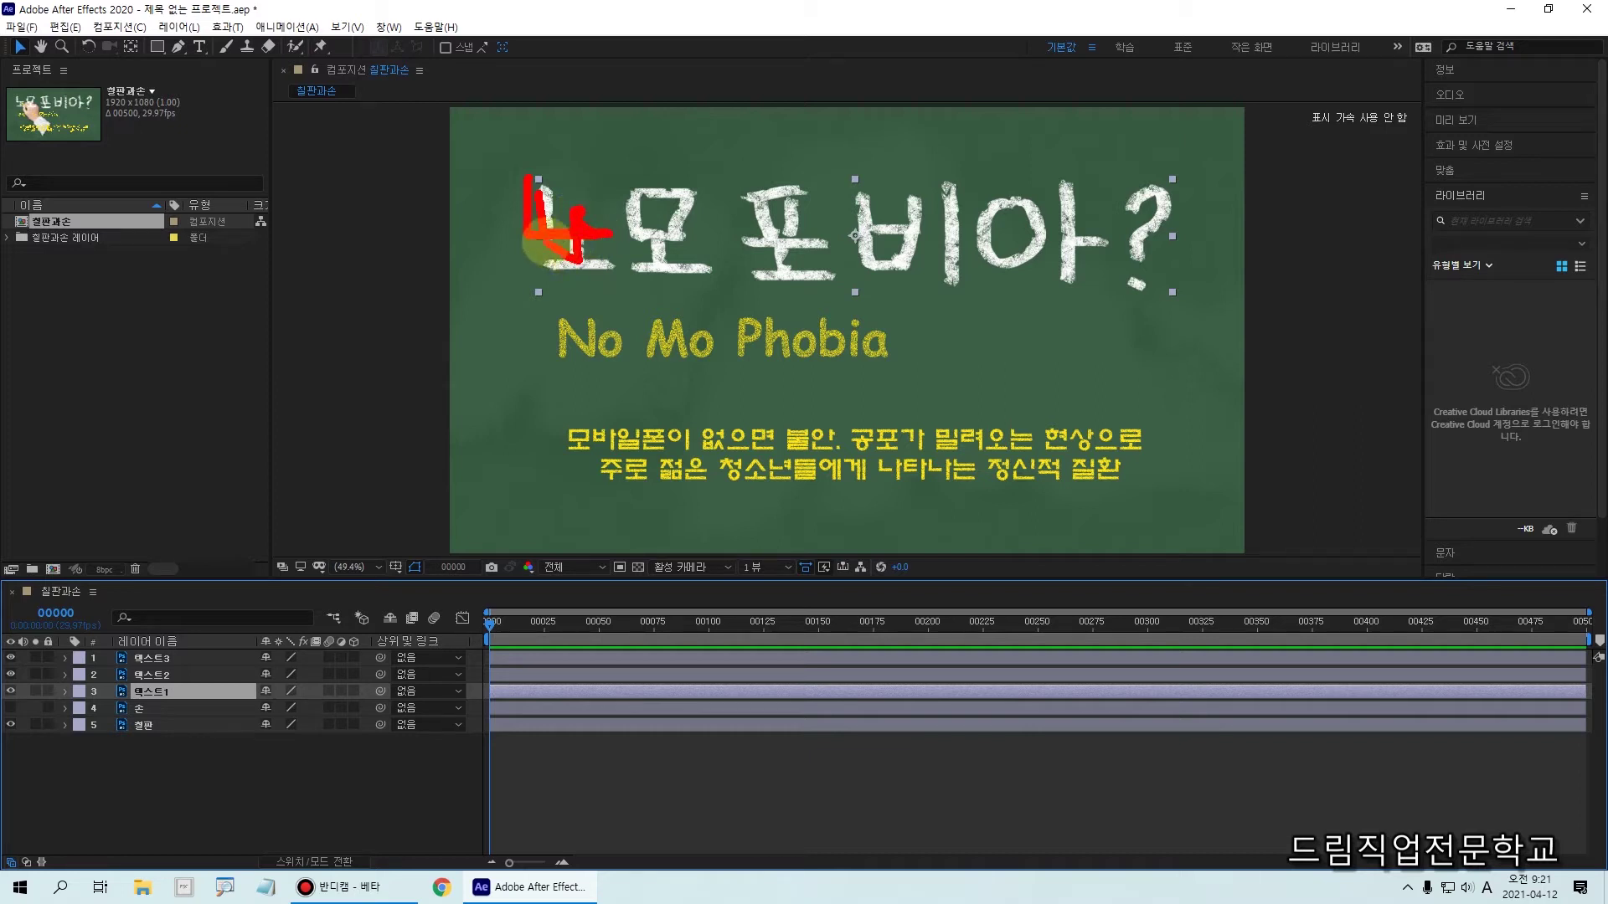
{"action": "left_click_drag", "start_coordinate": [536, 269], "coordinate": [625, 258]}
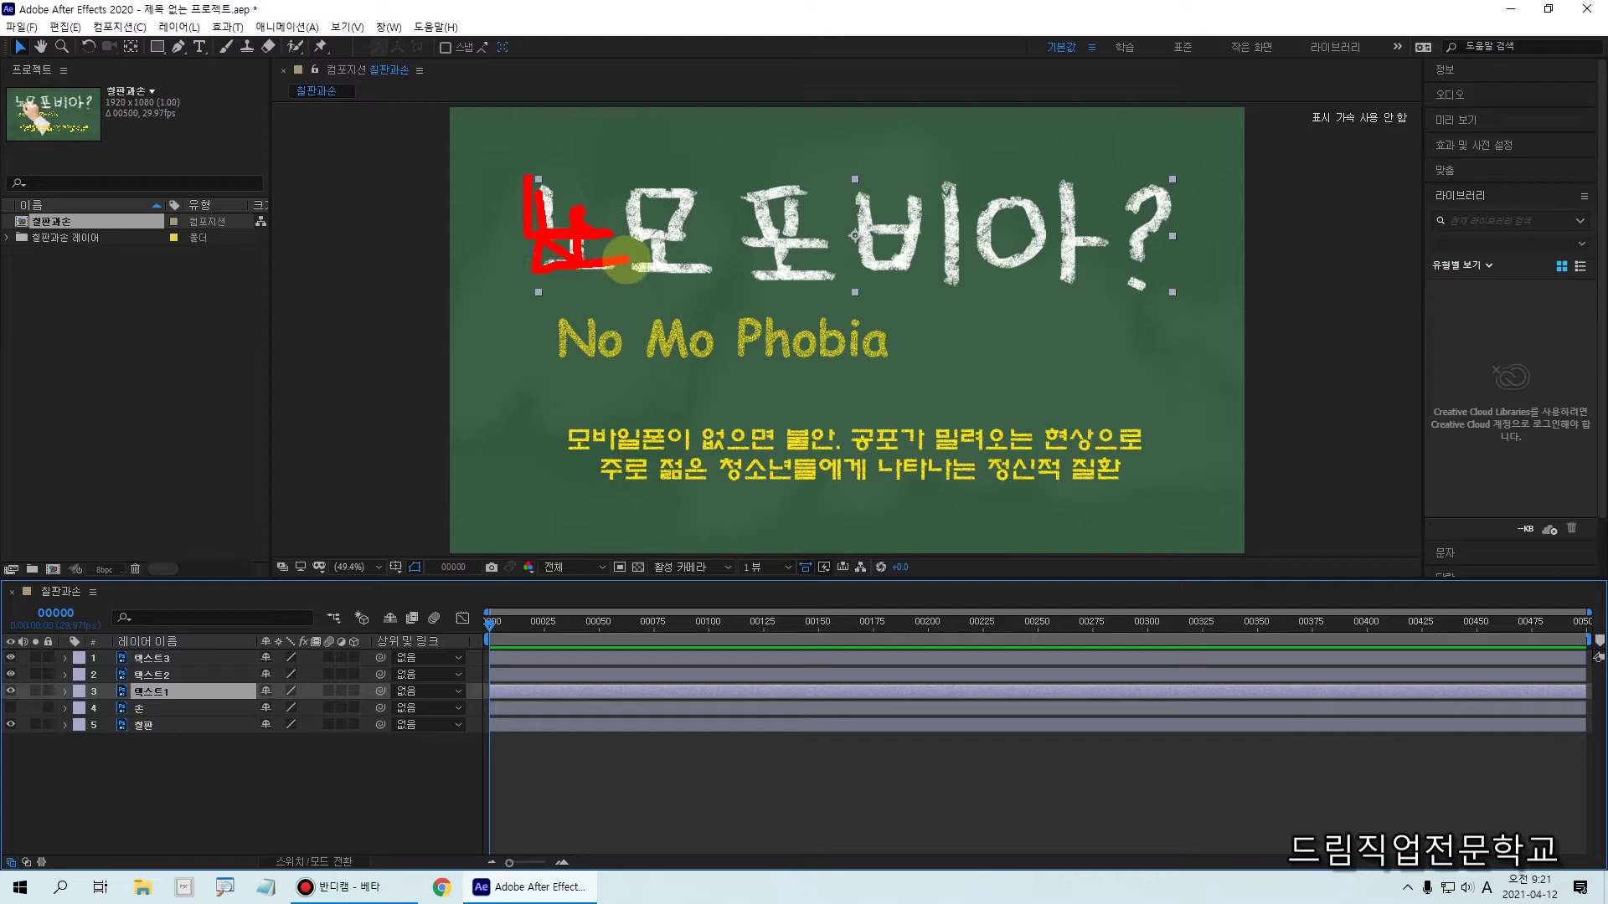
{"action": "key", "text": "Escape"}
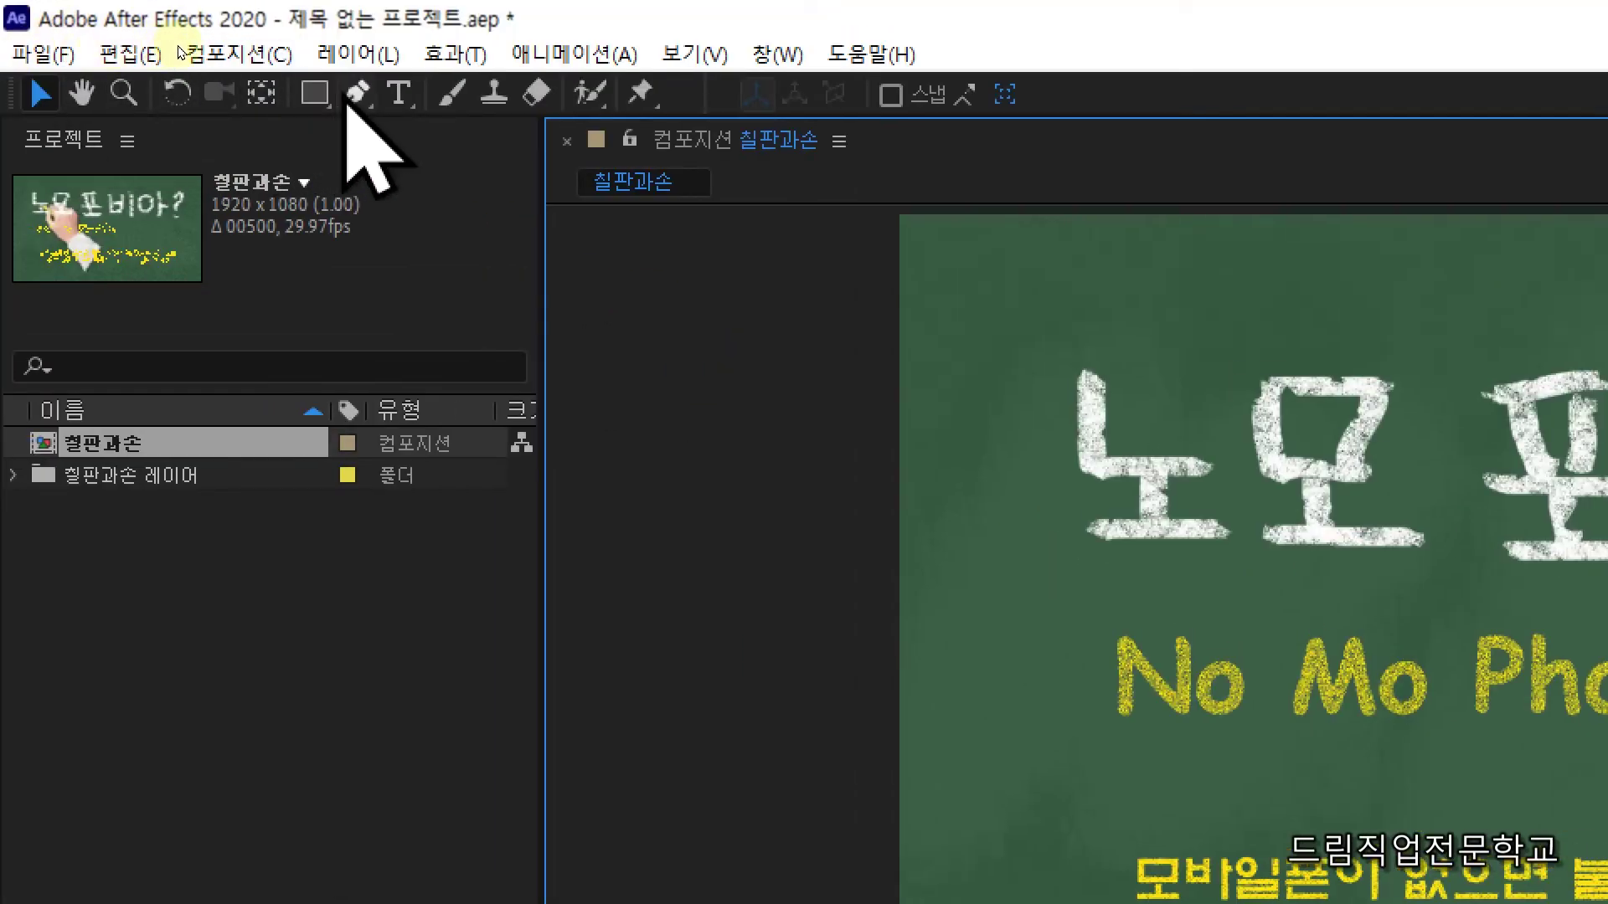
Choose the Pen tool and set its fill to None
{"action": "left_click", "coordinate": [355, 96]}
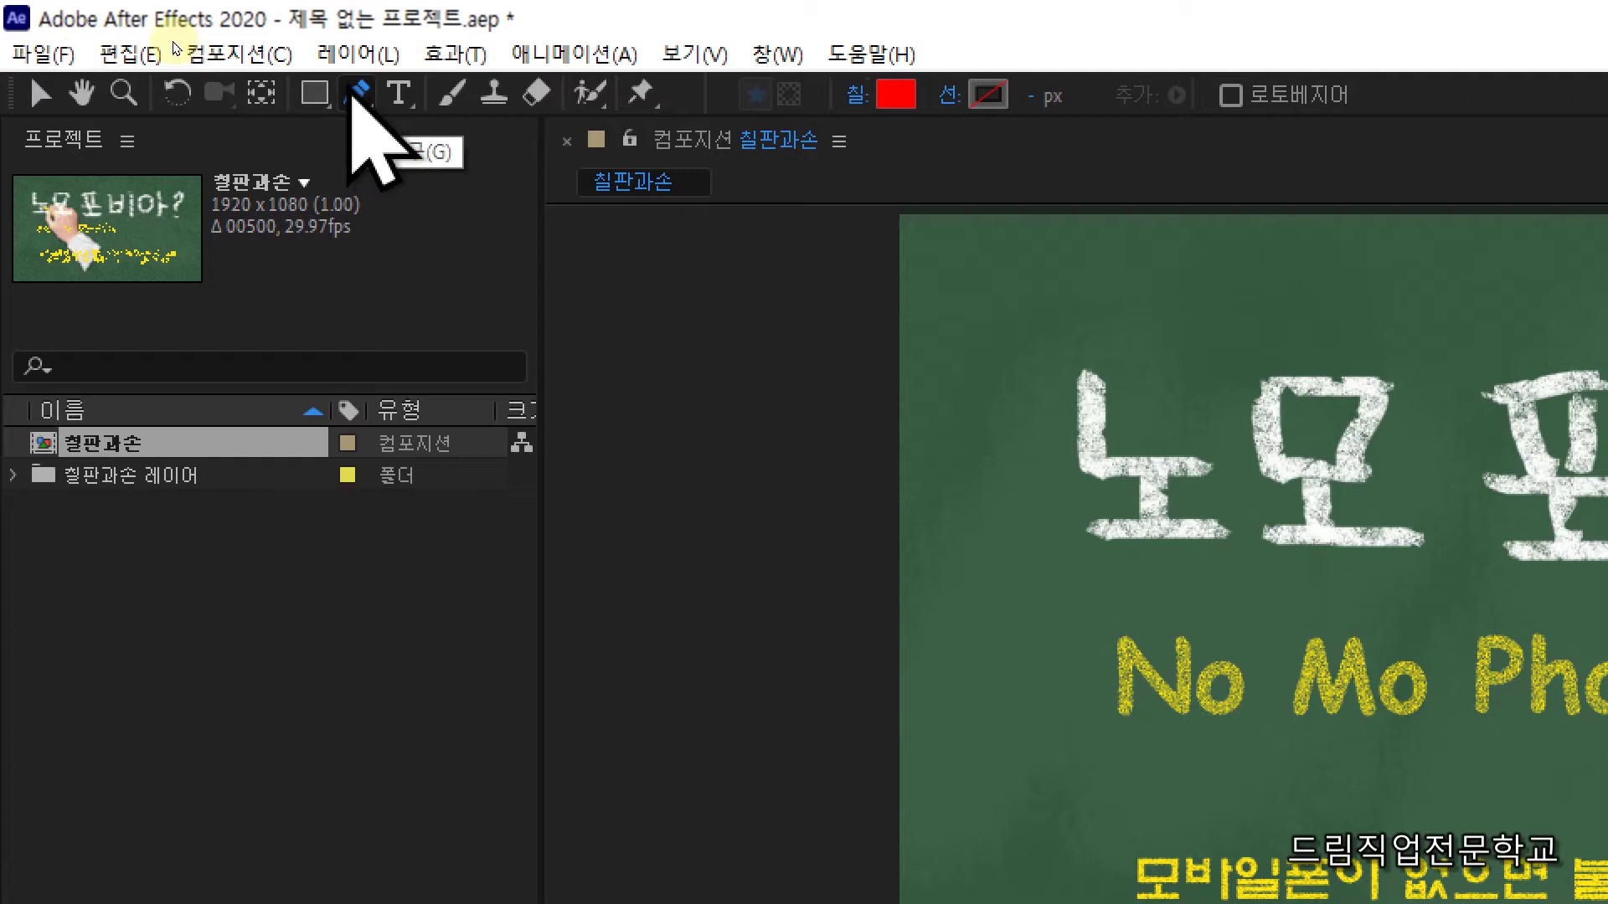
{"action": "left_click", "coordinate": [855, 97]}
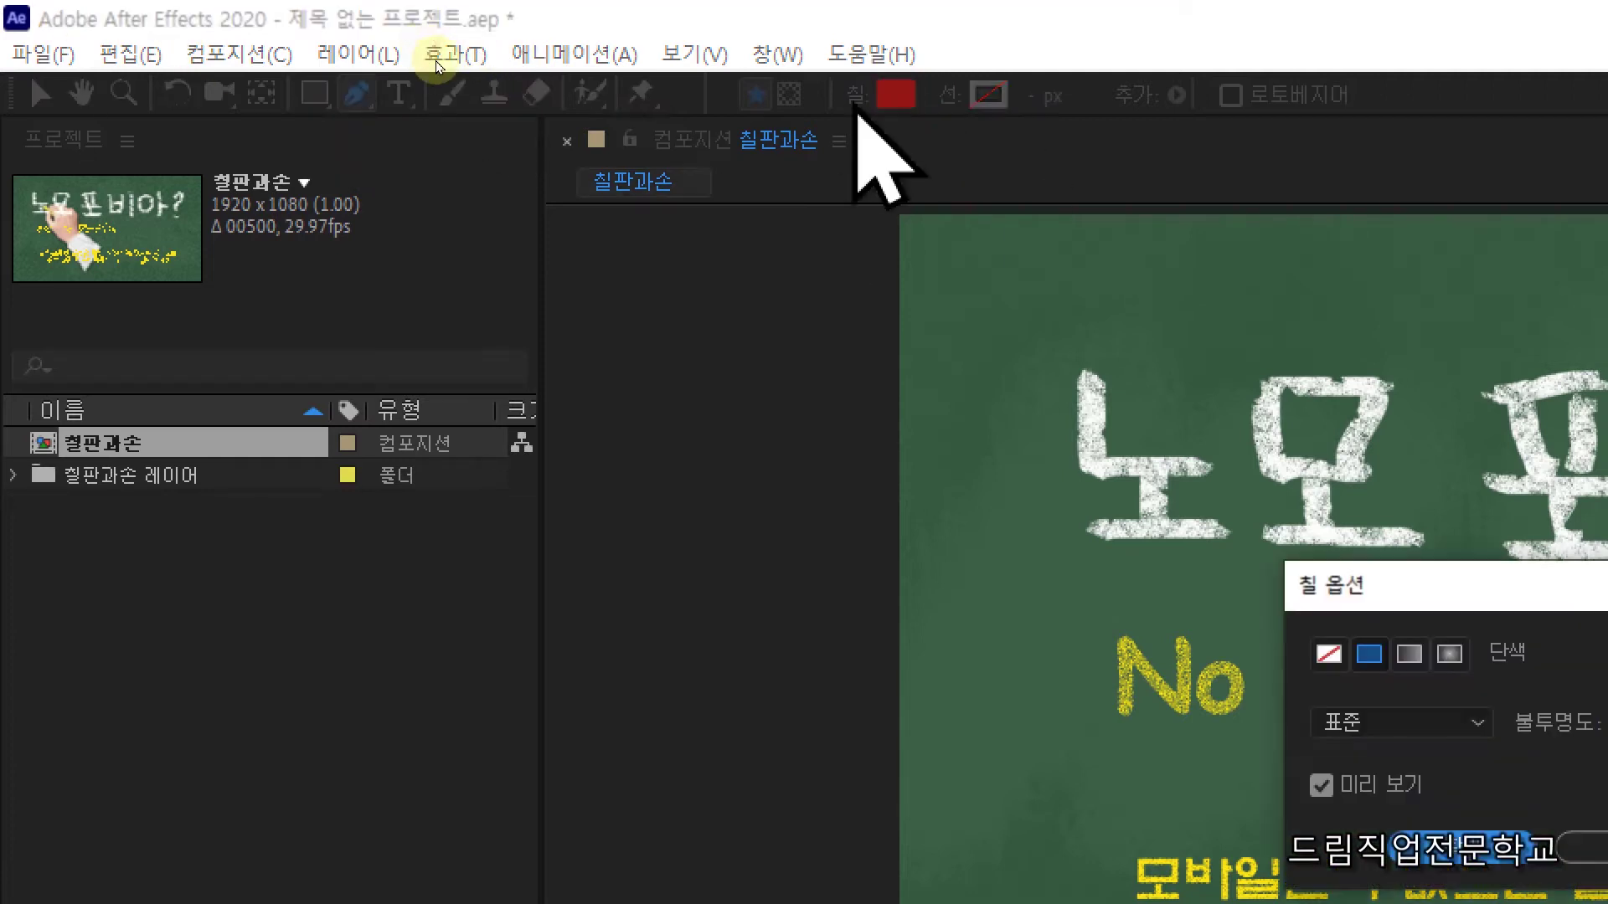
{"action": "left_click", "coordinate": [1329, 655]}
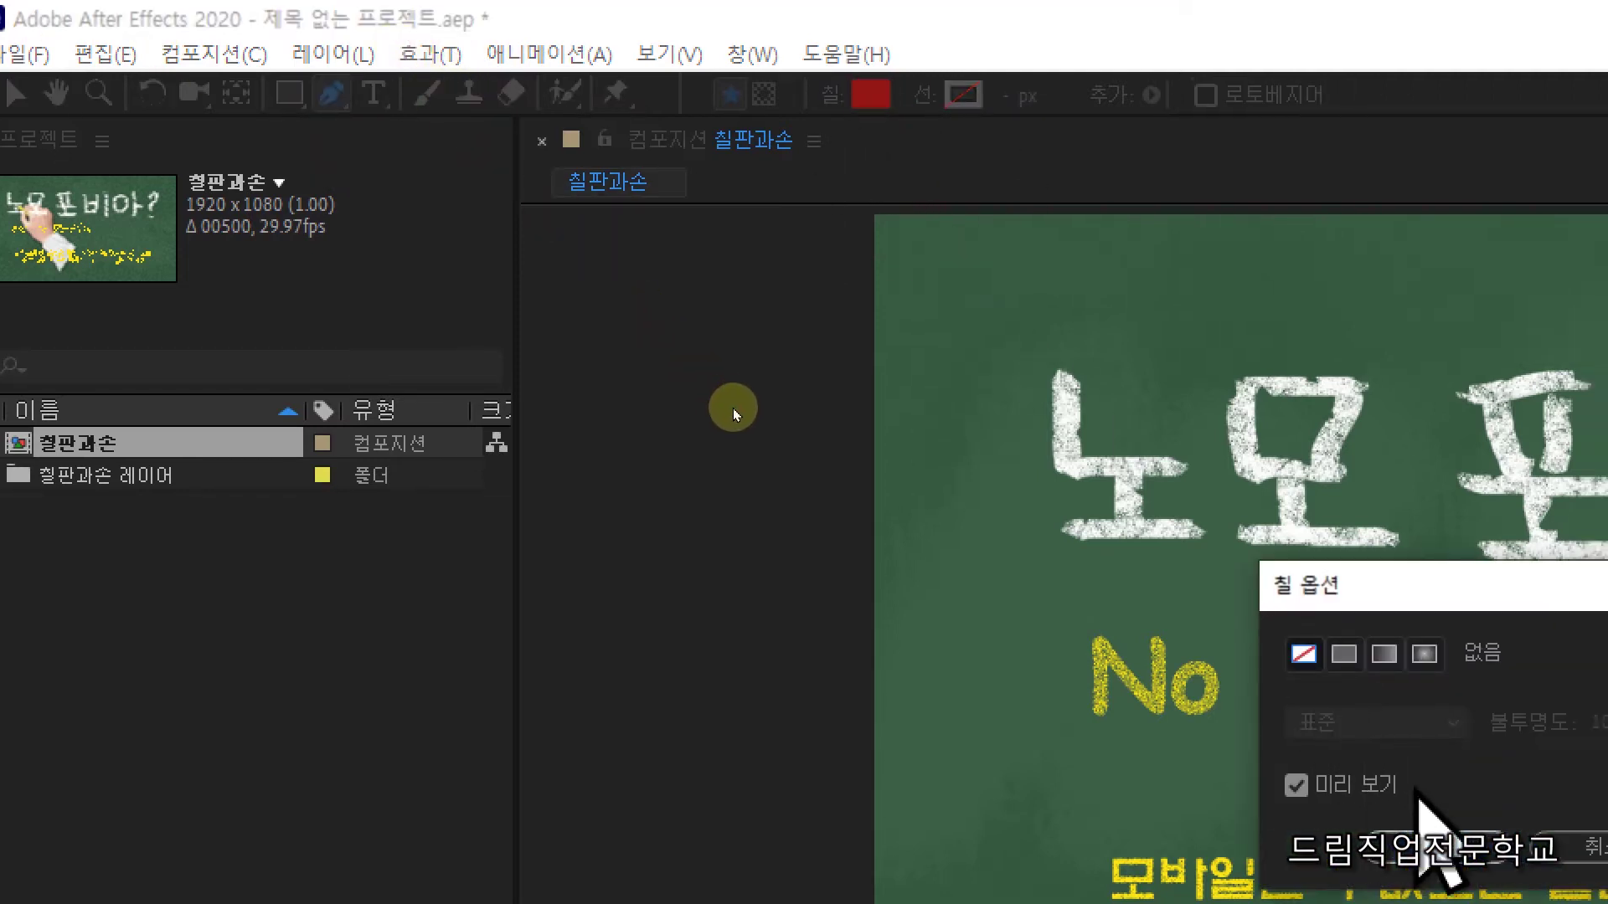
{"action": "left_click", "coordinate": [1445, 846]}
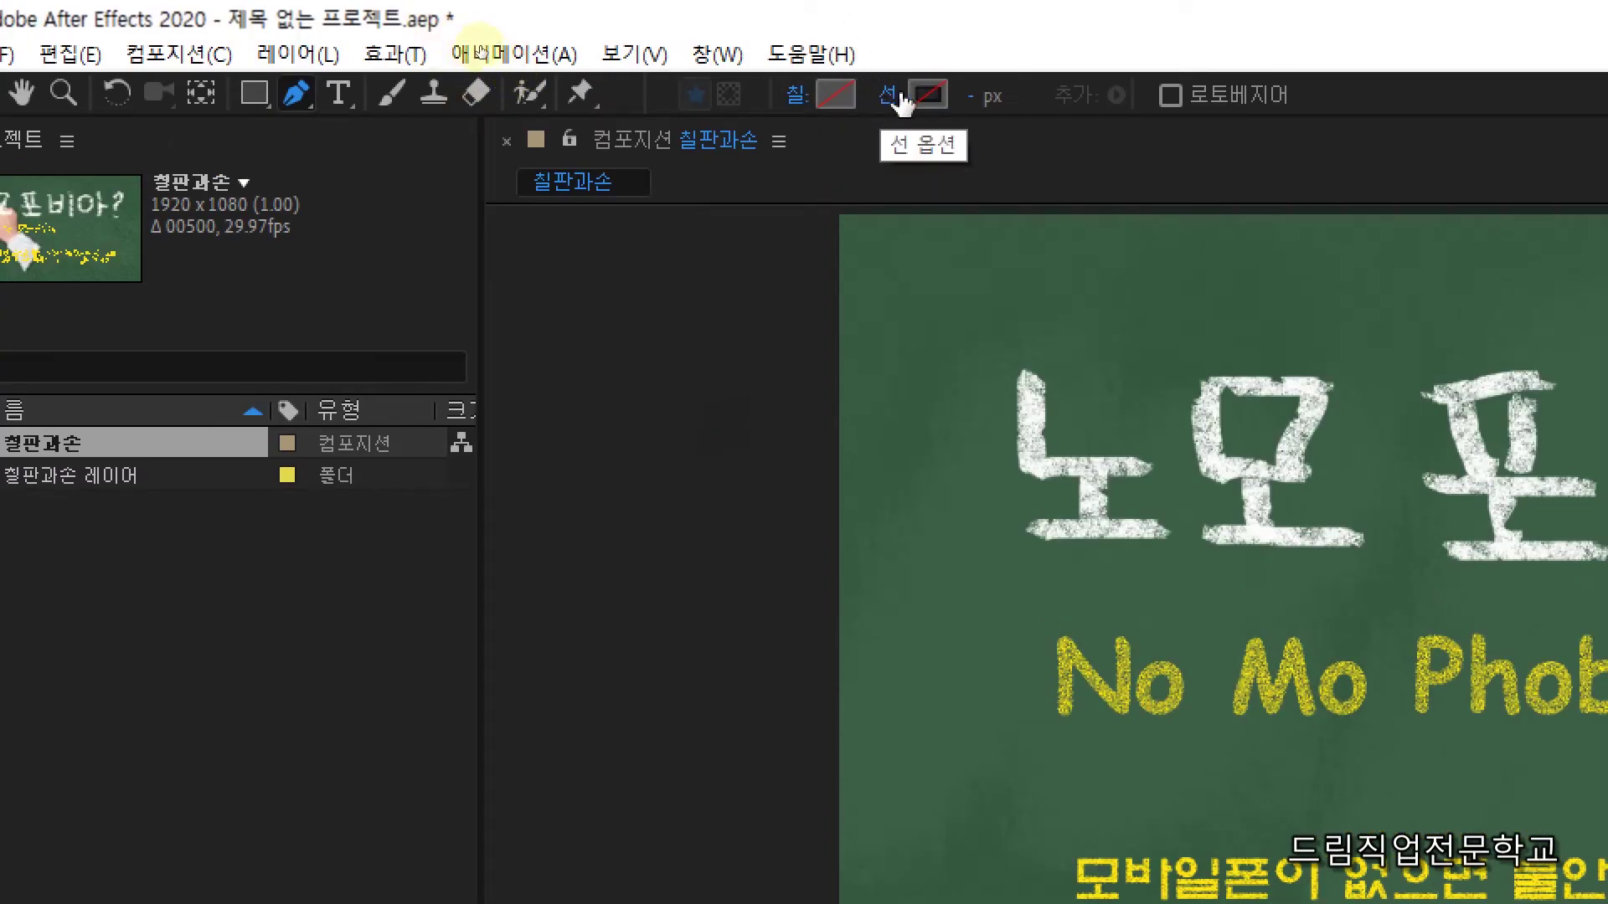
Set the Pen tool's stroke to a solid red with hue 0°, saturation 95% and brightness 96%
{"action": "left_click", "coordinate": [888, 99]}
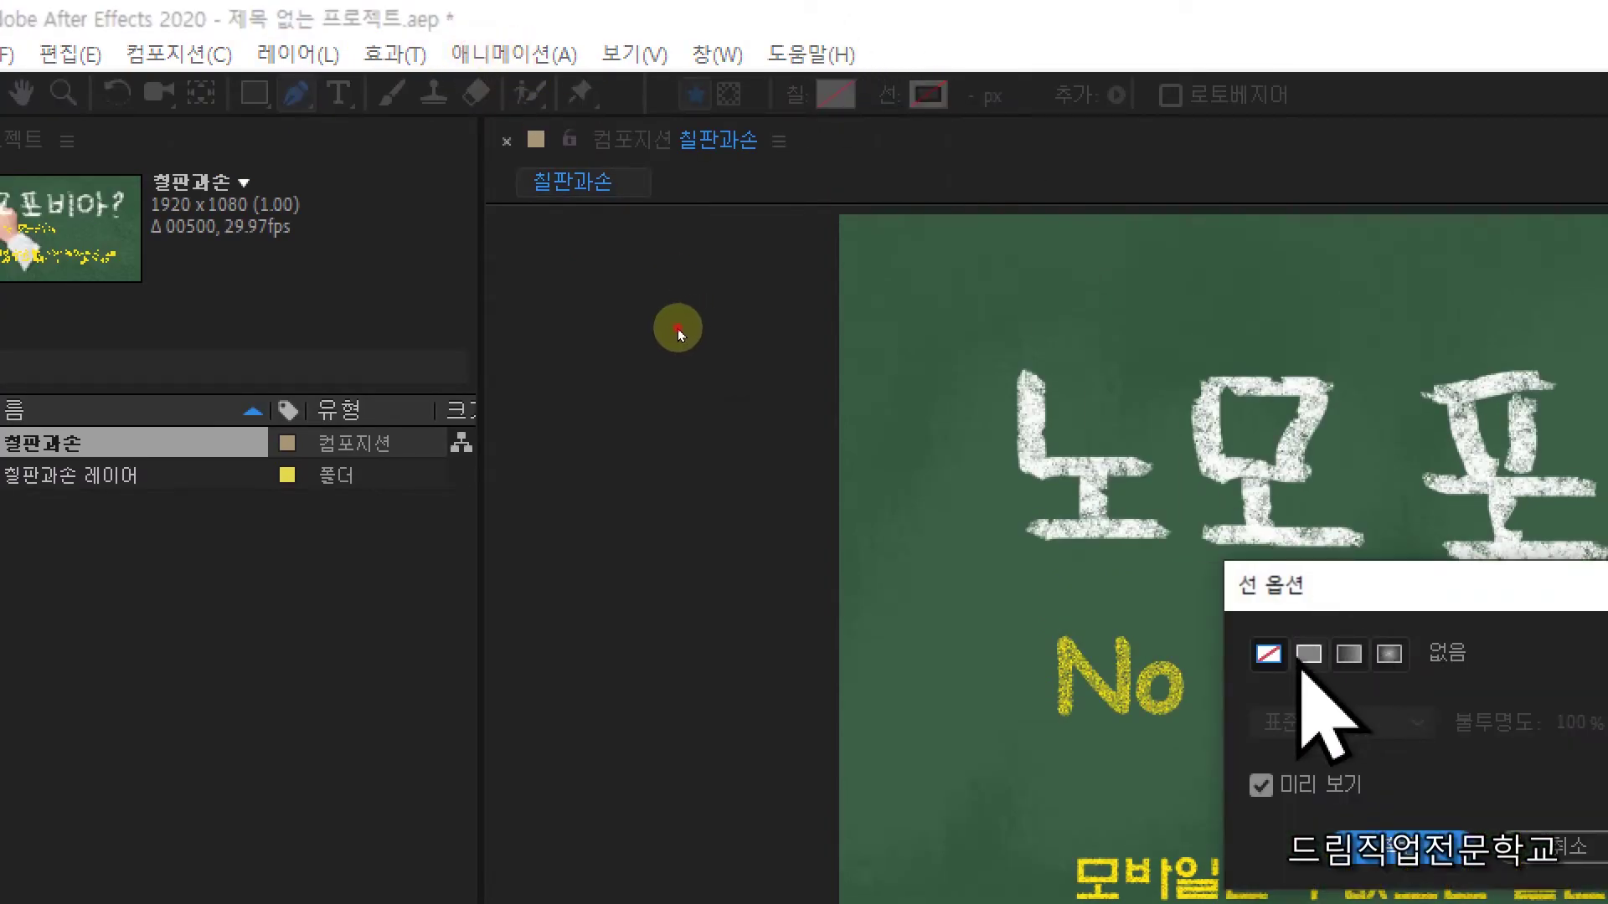
{"action": "left_click", "coordinate": [1415, 846]}
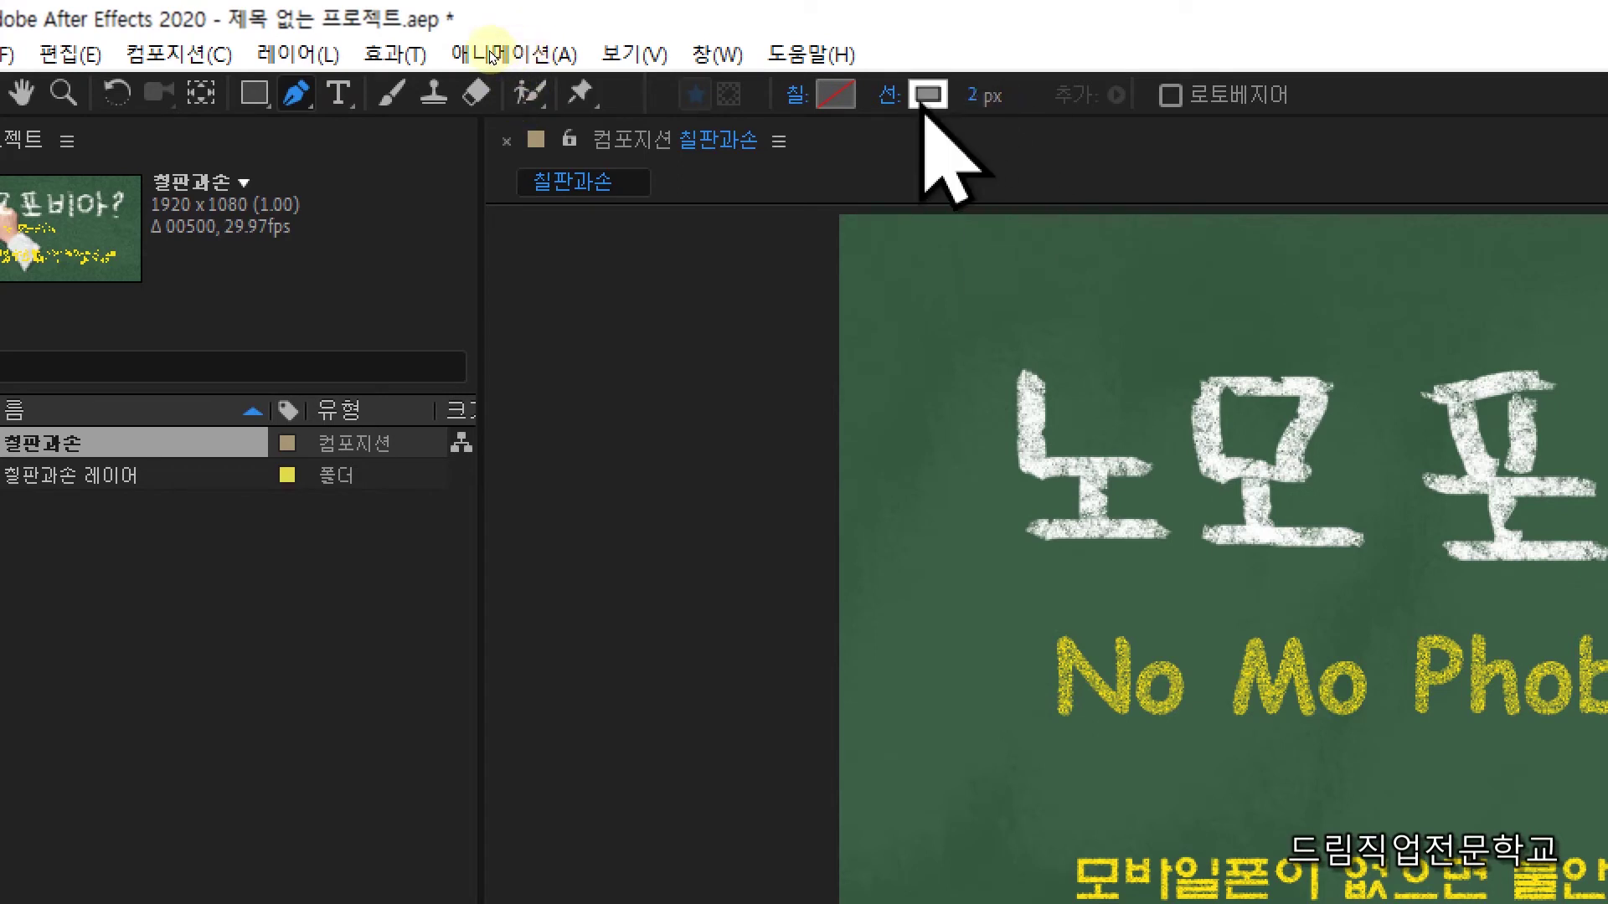
{"action": "left_click", "coordinate": [930, 95]}
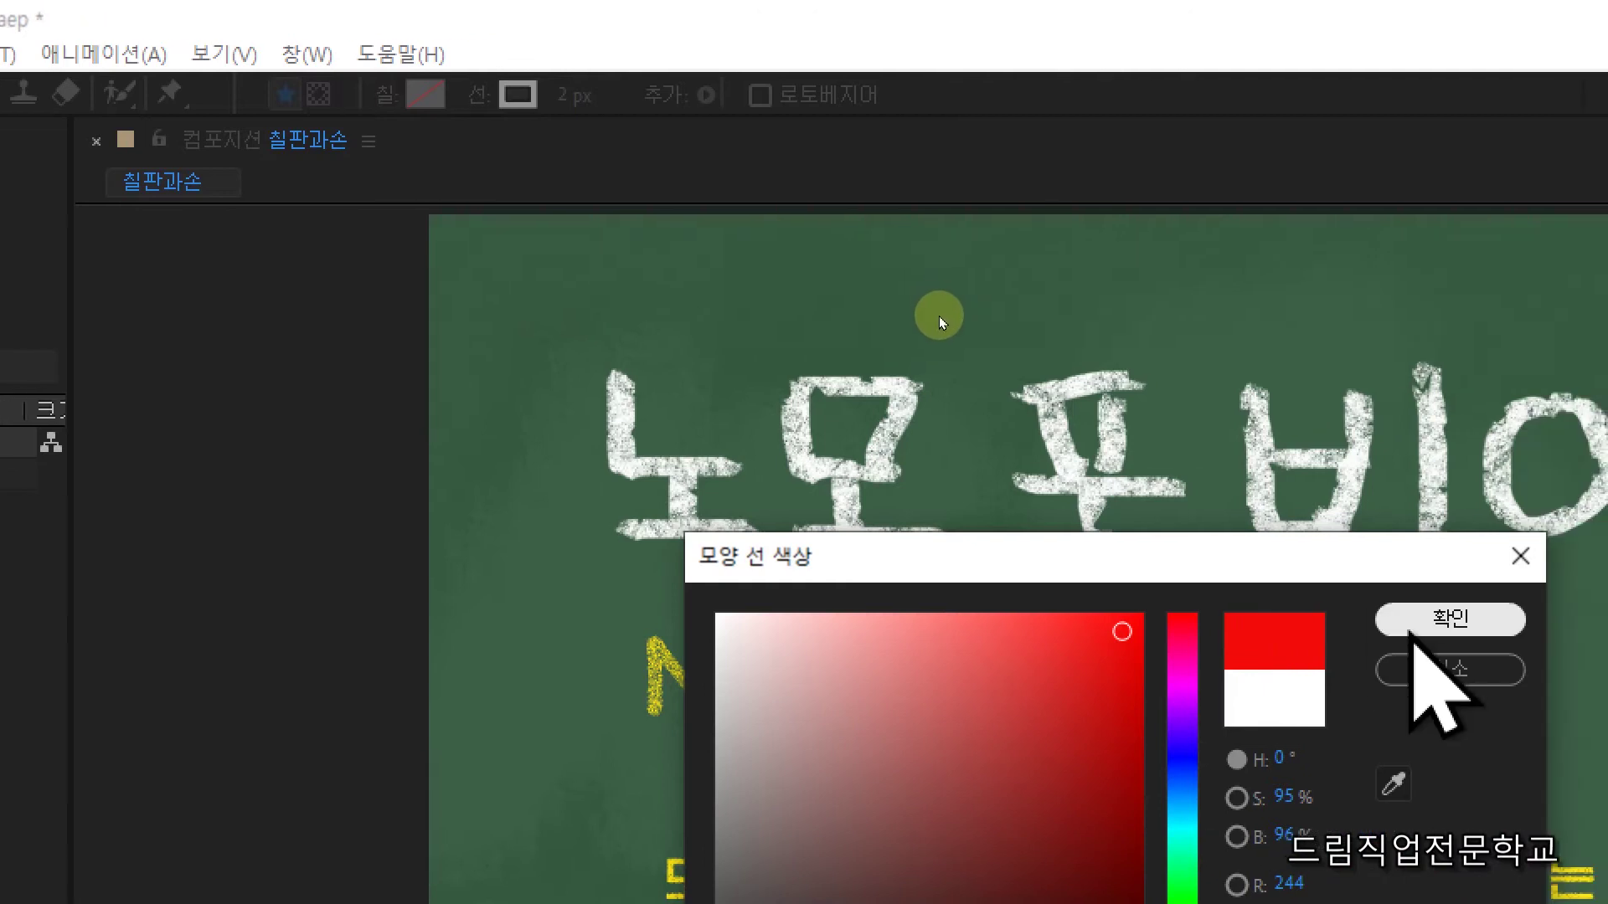
{"action": "left_click", "coordinate": [1407, 621]}
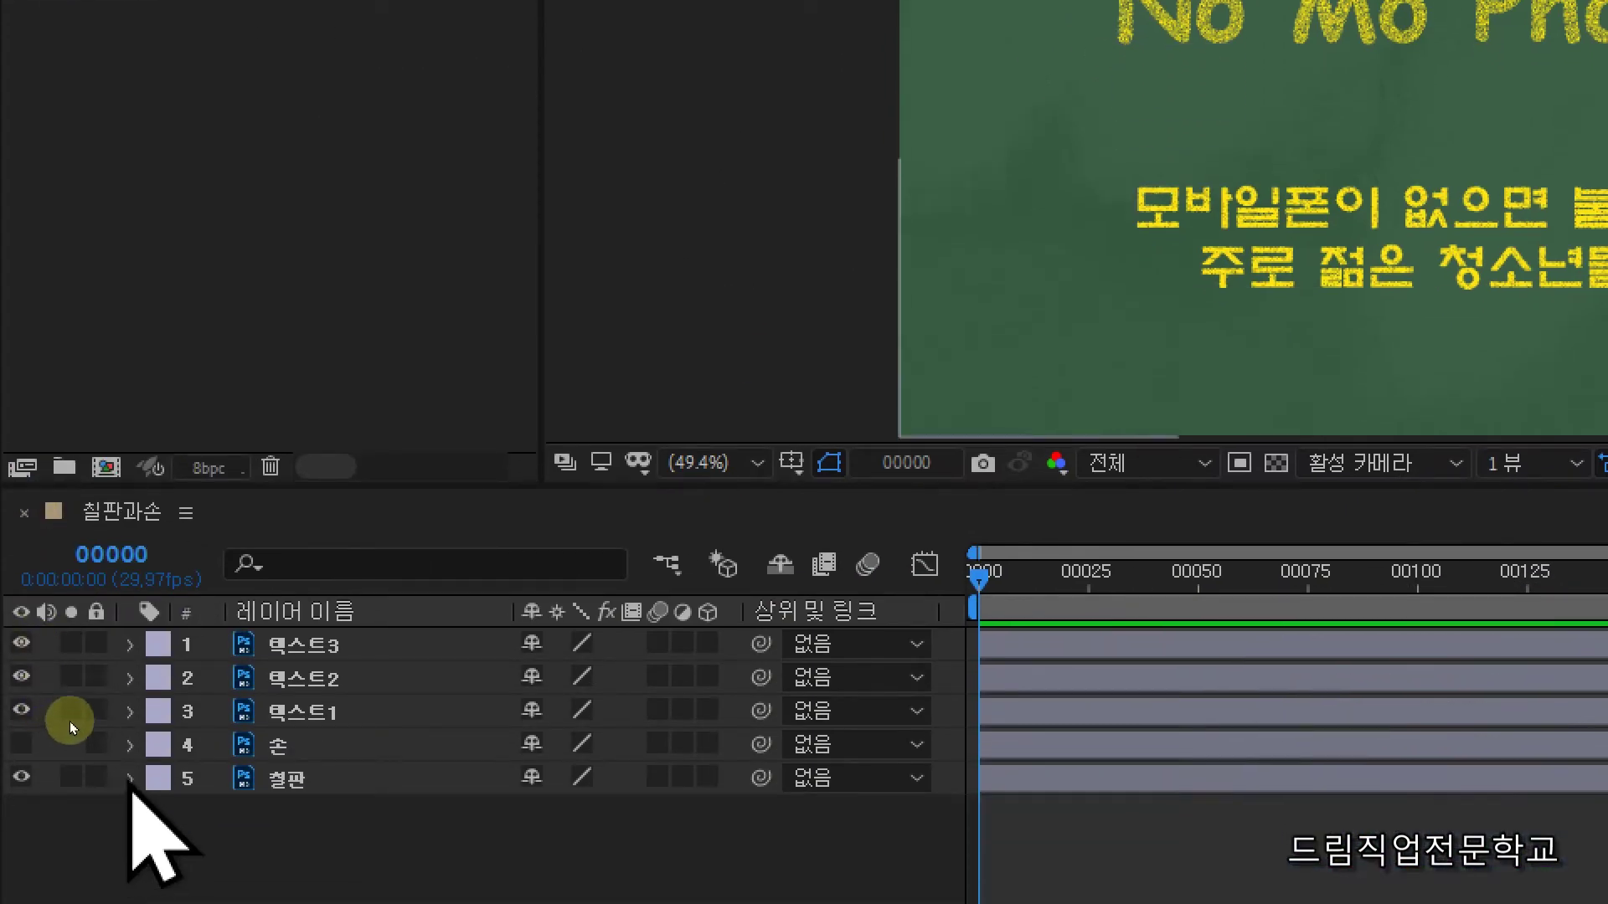
Start a Pen mask path on the 텍스트1 layer, tracing the ㄴ of 노 from above its vertical stroke to its right end
{"action": "left_click", "coordinate": [343, 712]}
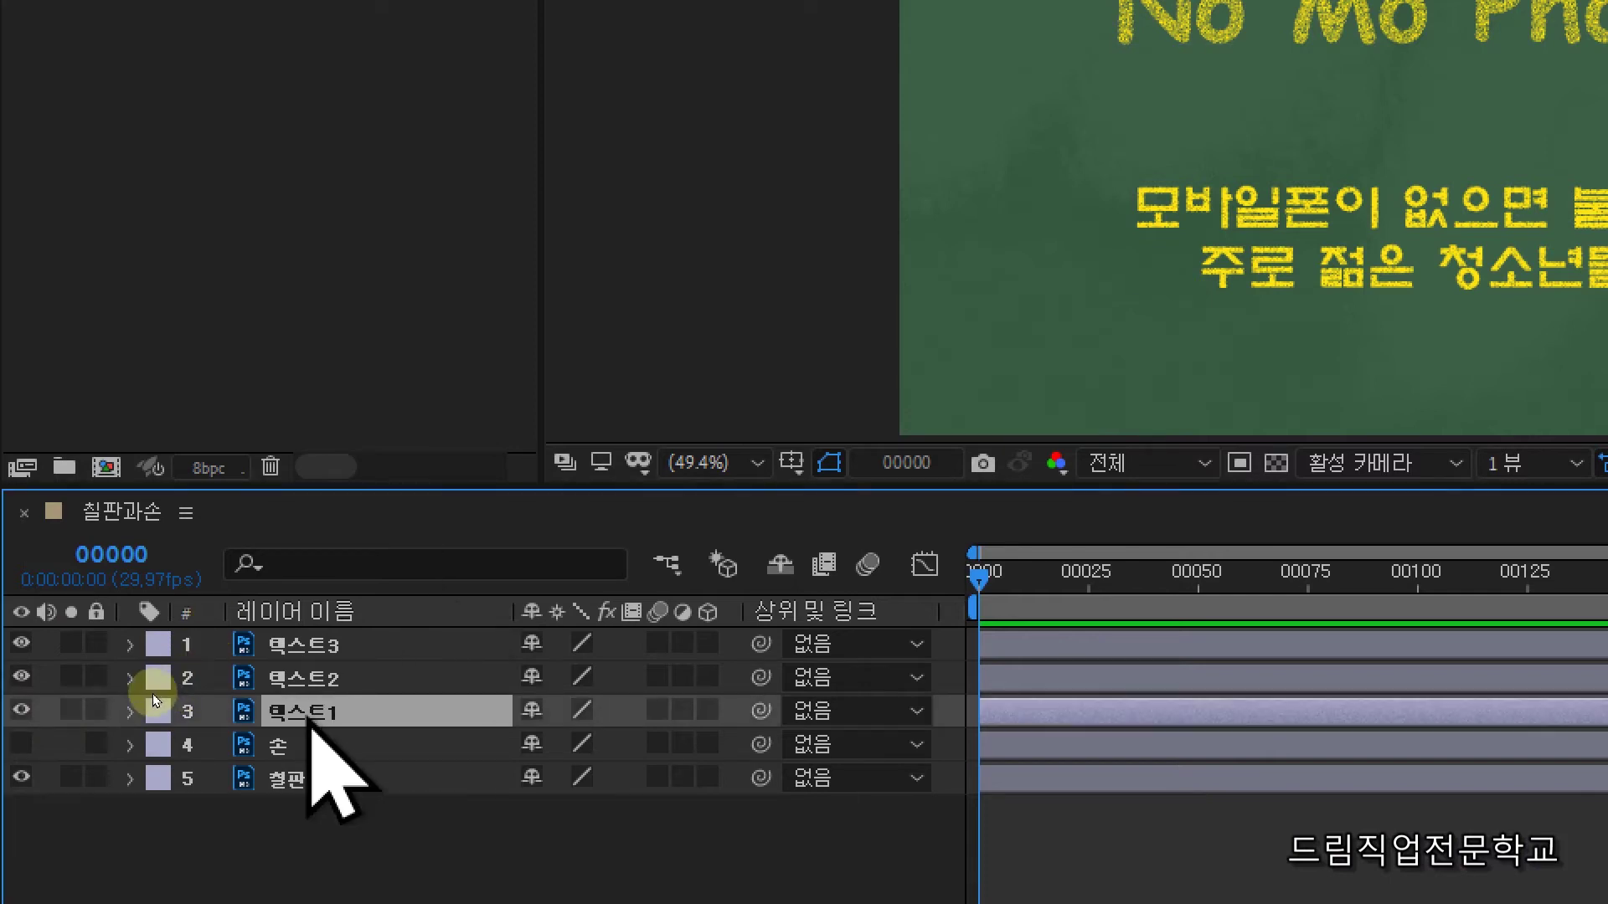
{"action": "left_click_drag", "start_coordinate": [109, 670], "coordinate": [415, 744]}
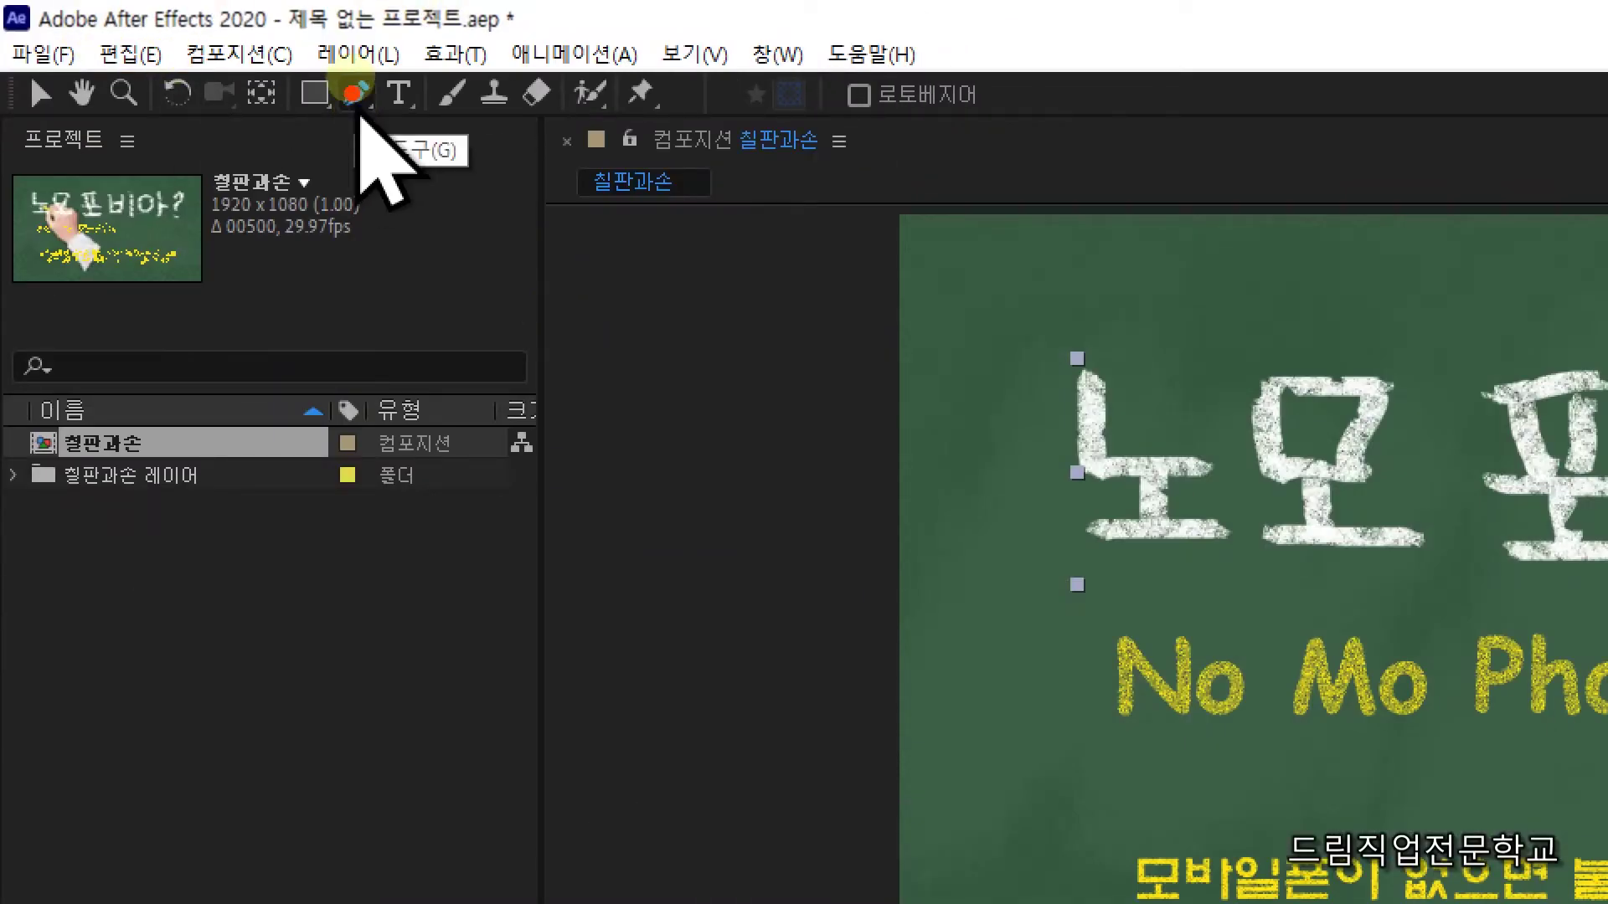
{"action": "mouse_move", "coordinate": [329, 48]}
{"action": "left_mouse_down"}
{"action": "mouse_move", "coordinate": [355, 98]}
{"action": "mouse_move", "coordinate": [405, 117]}
{"action": "mouse_move", "coordinate": [374, 60]}
{"action": "left_mouse_up"}
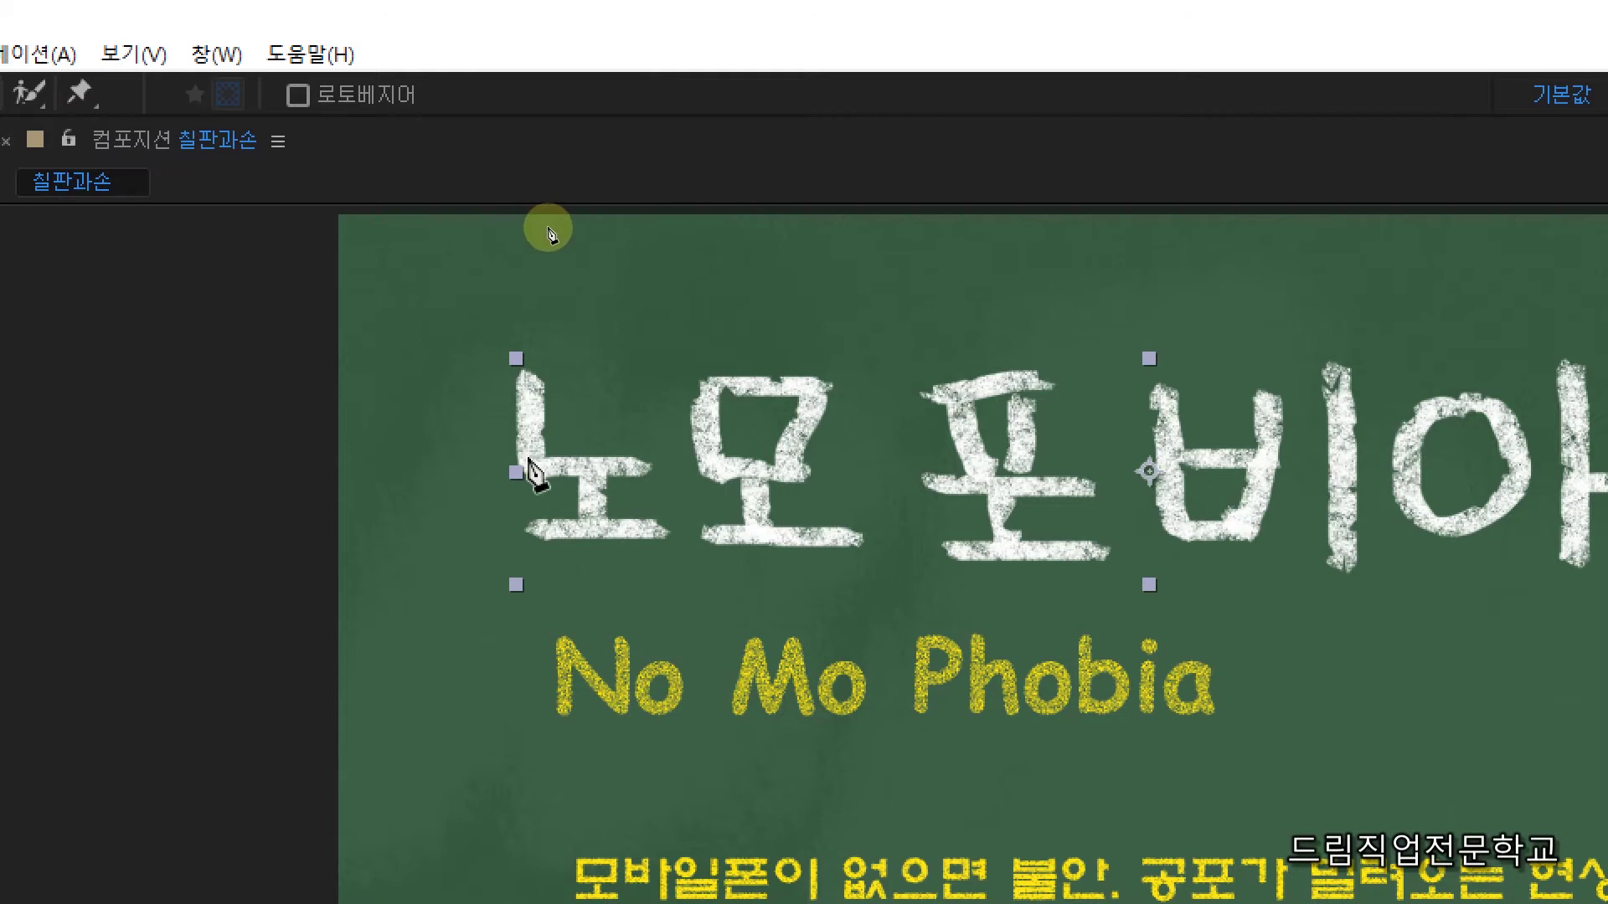
{"action": "left_click", "coordinate": [528, 335]}
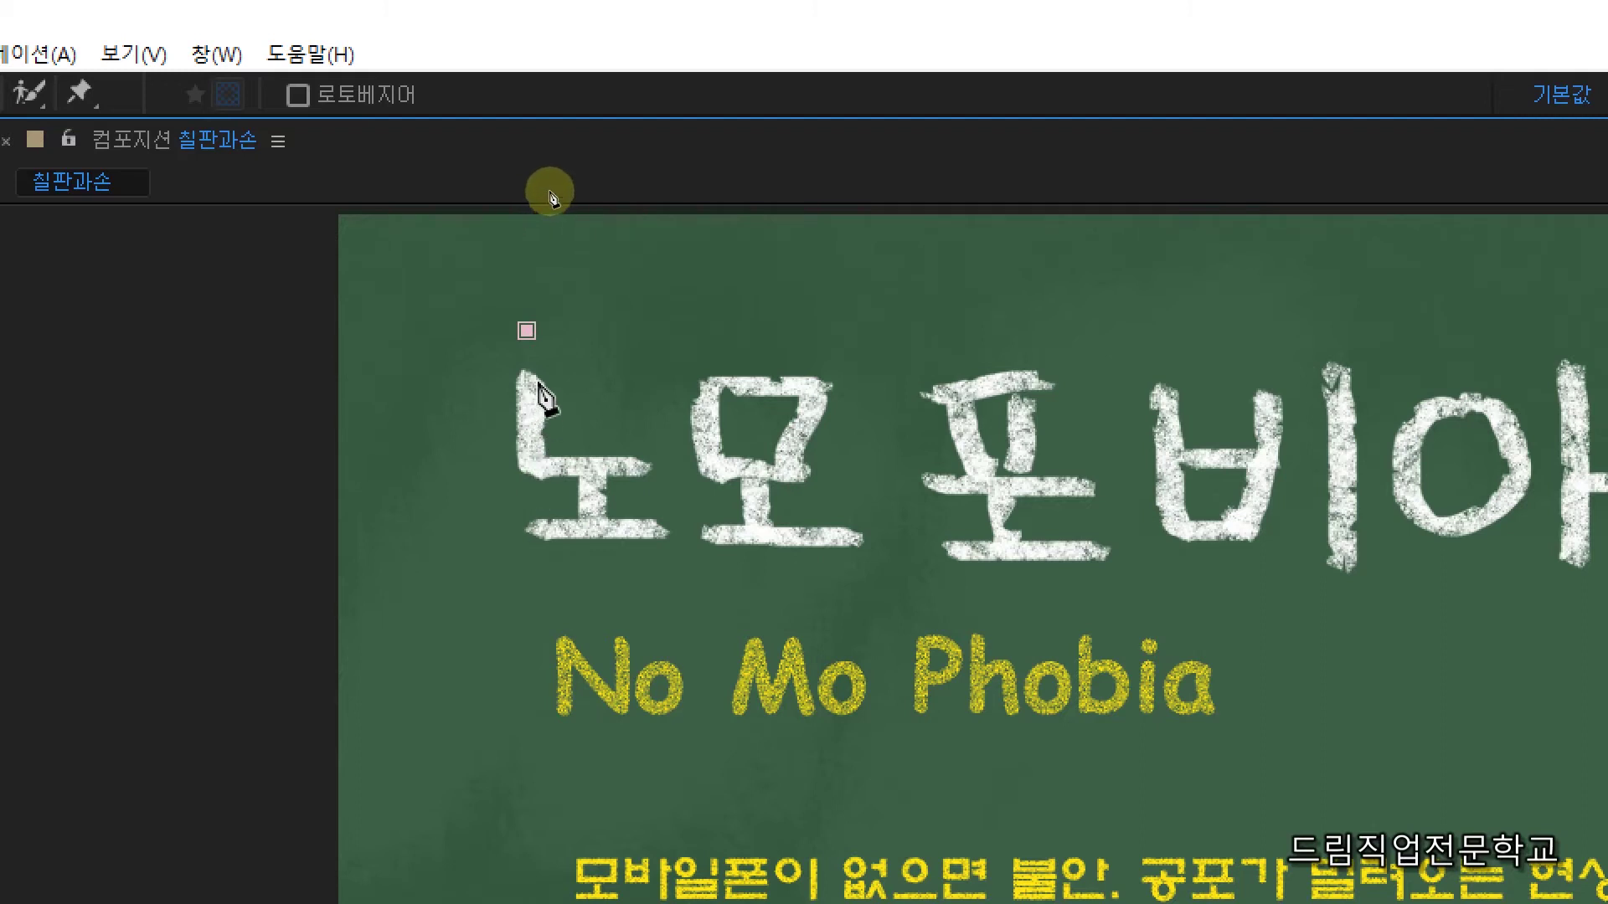
{"action": "left_click", "coordinate": [531, 466]}
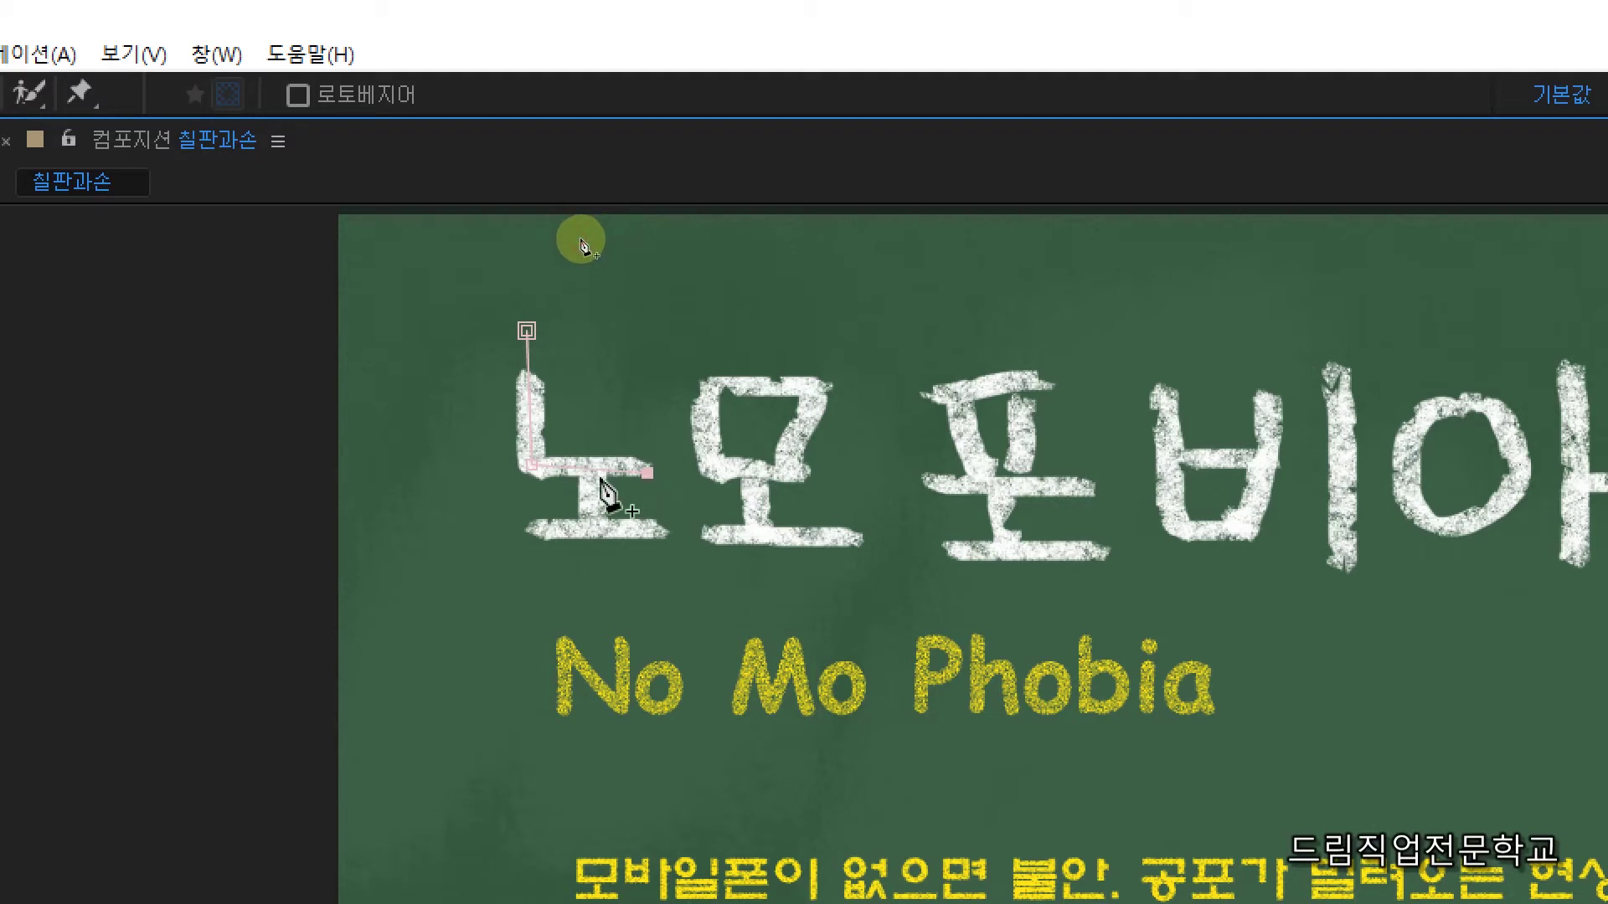
Reveal the 텍스트1 layer's mask and set the mask colour to a vivid pinkish red, FF0454
{"action": "key", "text": "comma"}
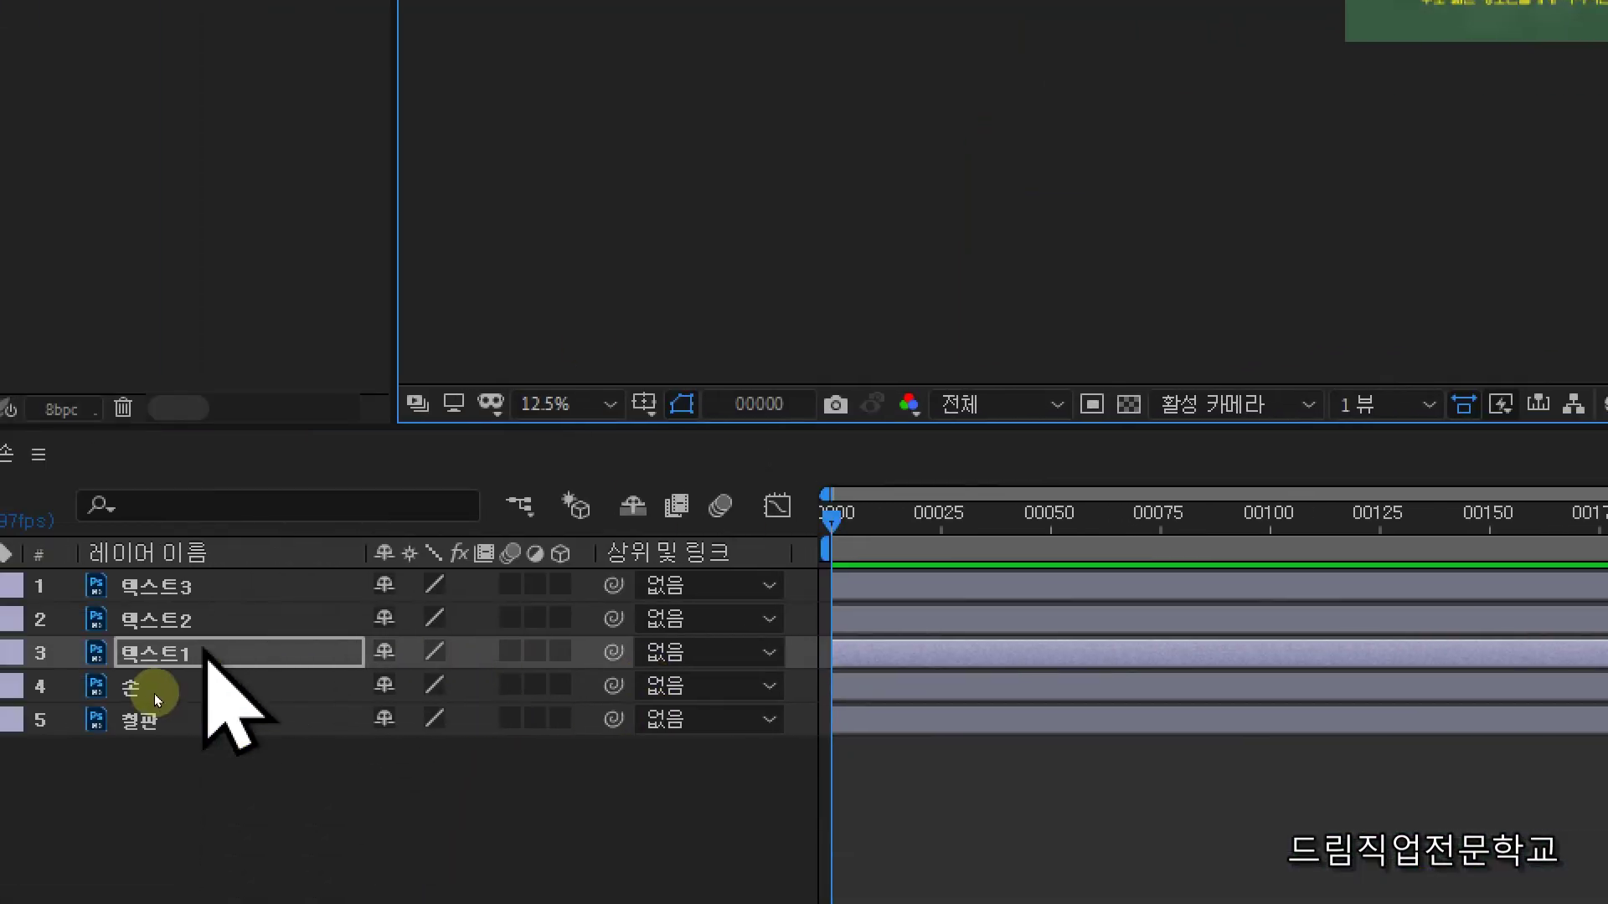
{"action": "key", "text": "ctrl+grave"}
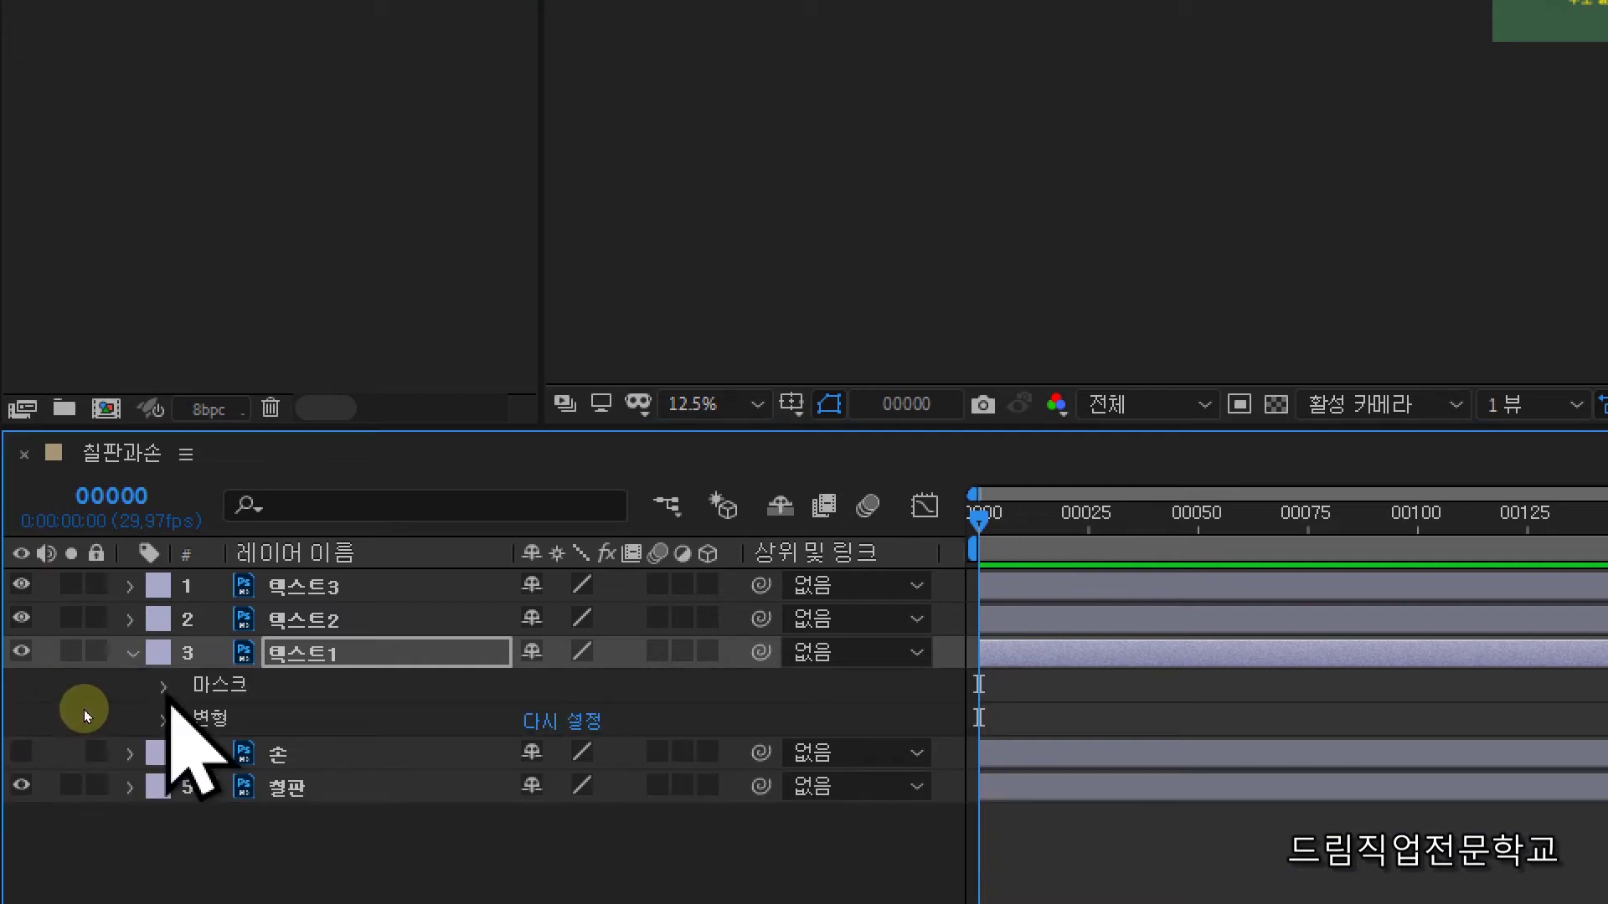
{"action": "left_click", "coordinate": [163, 685]}
{"action": "left_click", "coordinate": [231, 719]}
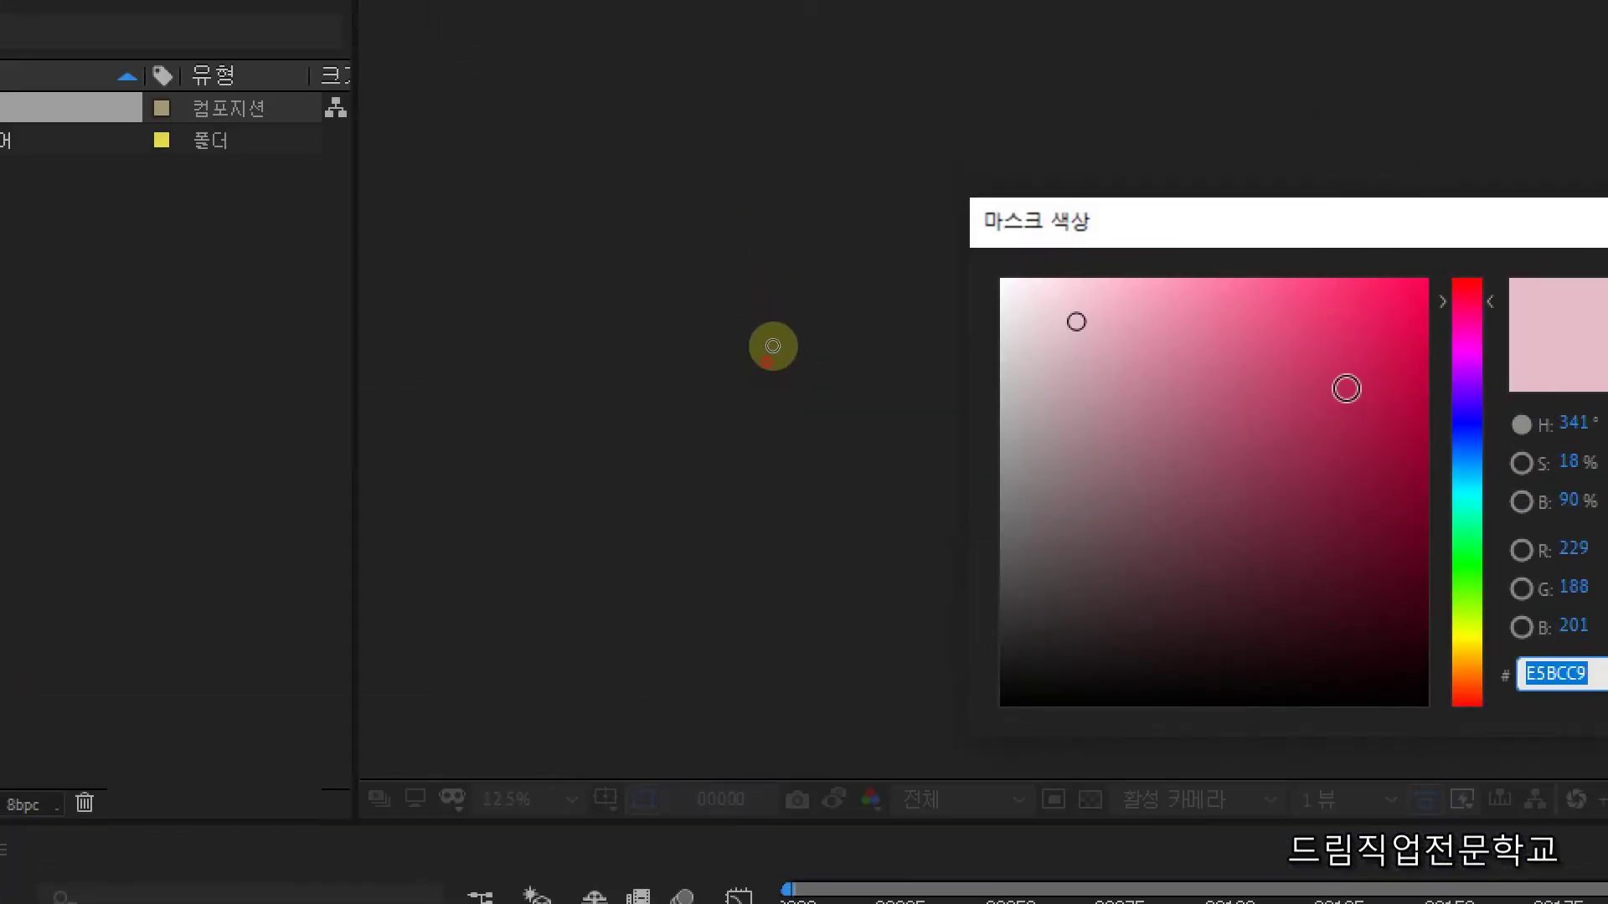
{"action": "left_click_drag", "start_coordinate": [1346, 389], "coordinate": [1420, 279]}
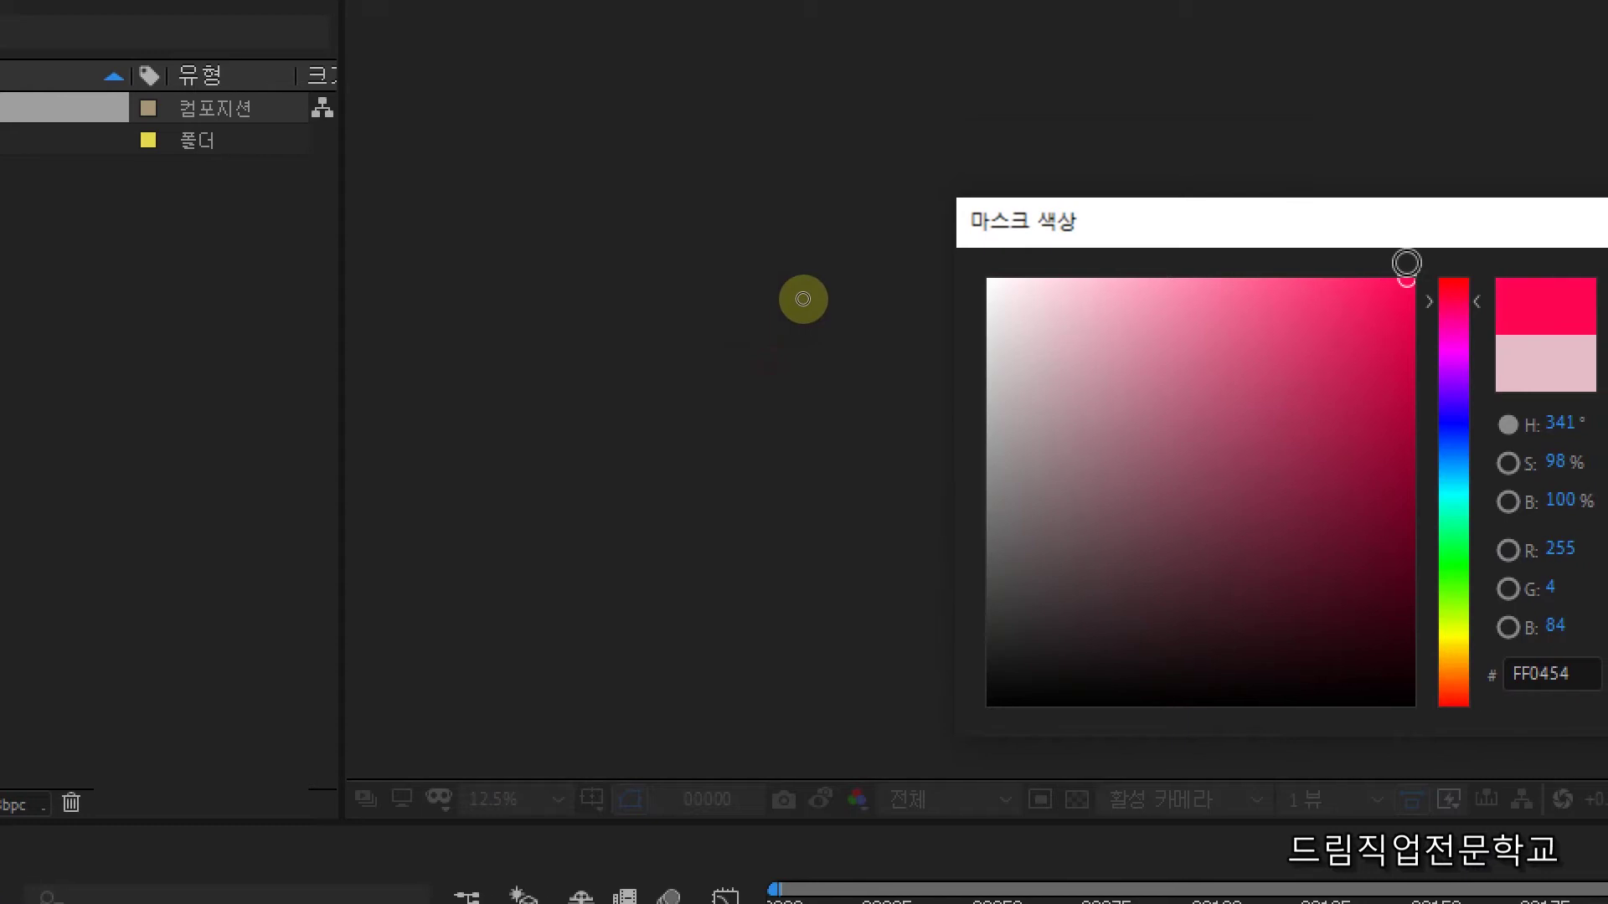
{"action": "left_click", "coordinate": [1392, 280]}
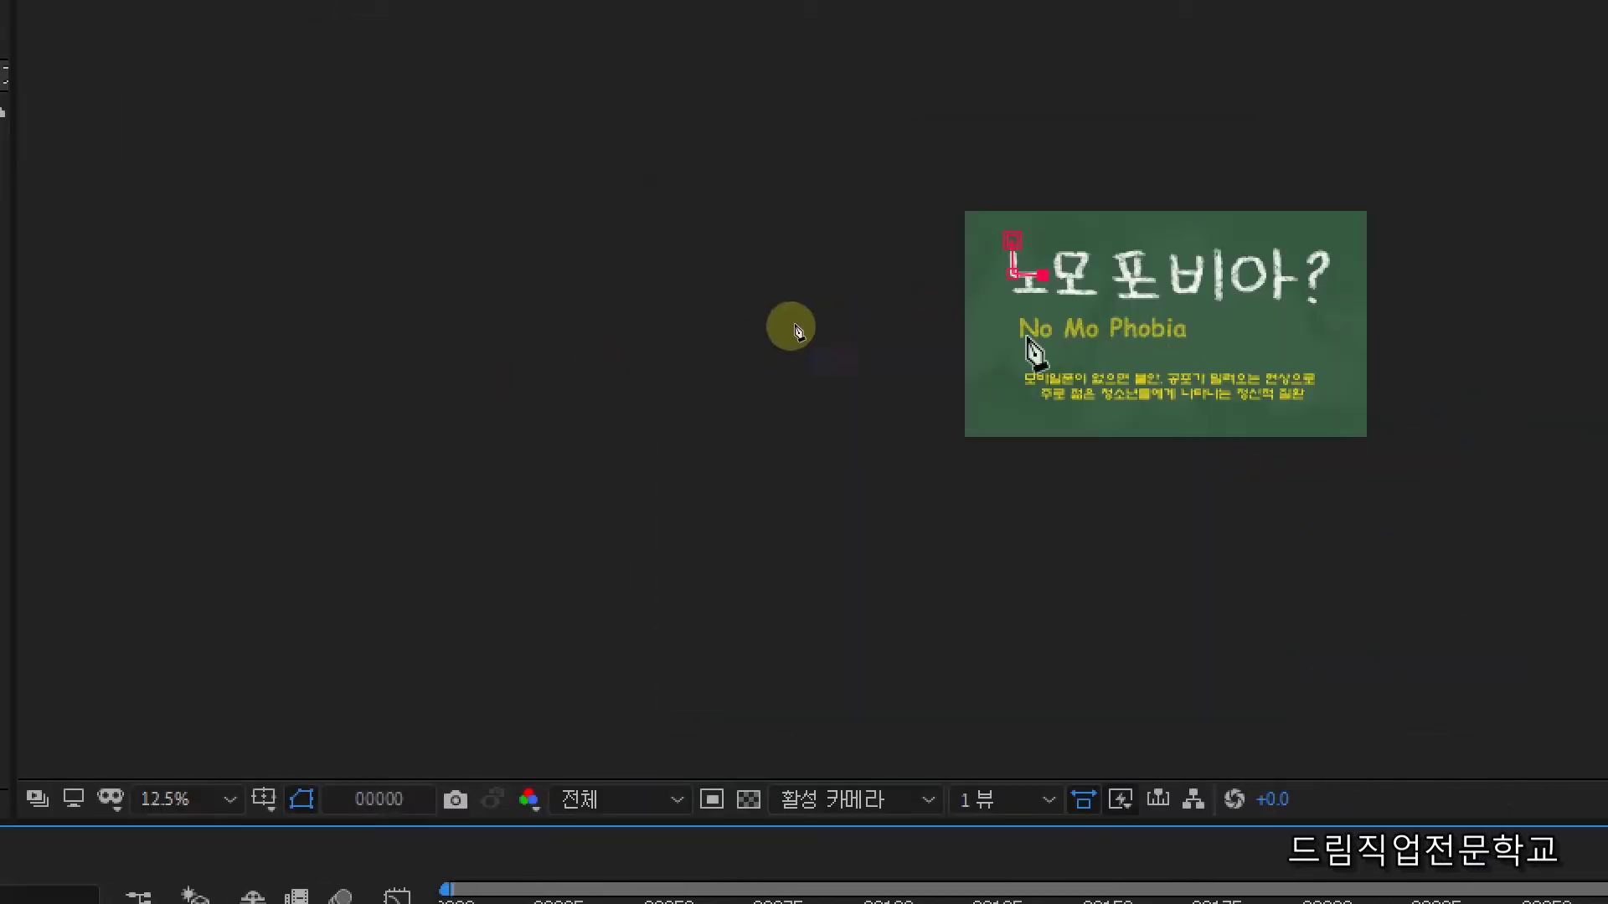
Extend the mask path from the end of the ㄴ down along the short vertical stroke of 노
{"action": "scroll", "coordinate": [807, 284], "scroll_direction": "up", "scroll_amount": 4}
{"action": "left_click_drag", "start_coordinate": [754, 499], "coordinate": [497, 352]}
{"action": "scroll", "coordinate": [467, 431], "scroll_direction": "up", "scroll_amount": 2}
{"action": "scroll", "coordinate": [827, 360], "scroll_direction": "down", "scroll_amount": 2}
{"action": "left_click_drag", "start_coordinate": [827, 360], "coordinate": [527, 531]}
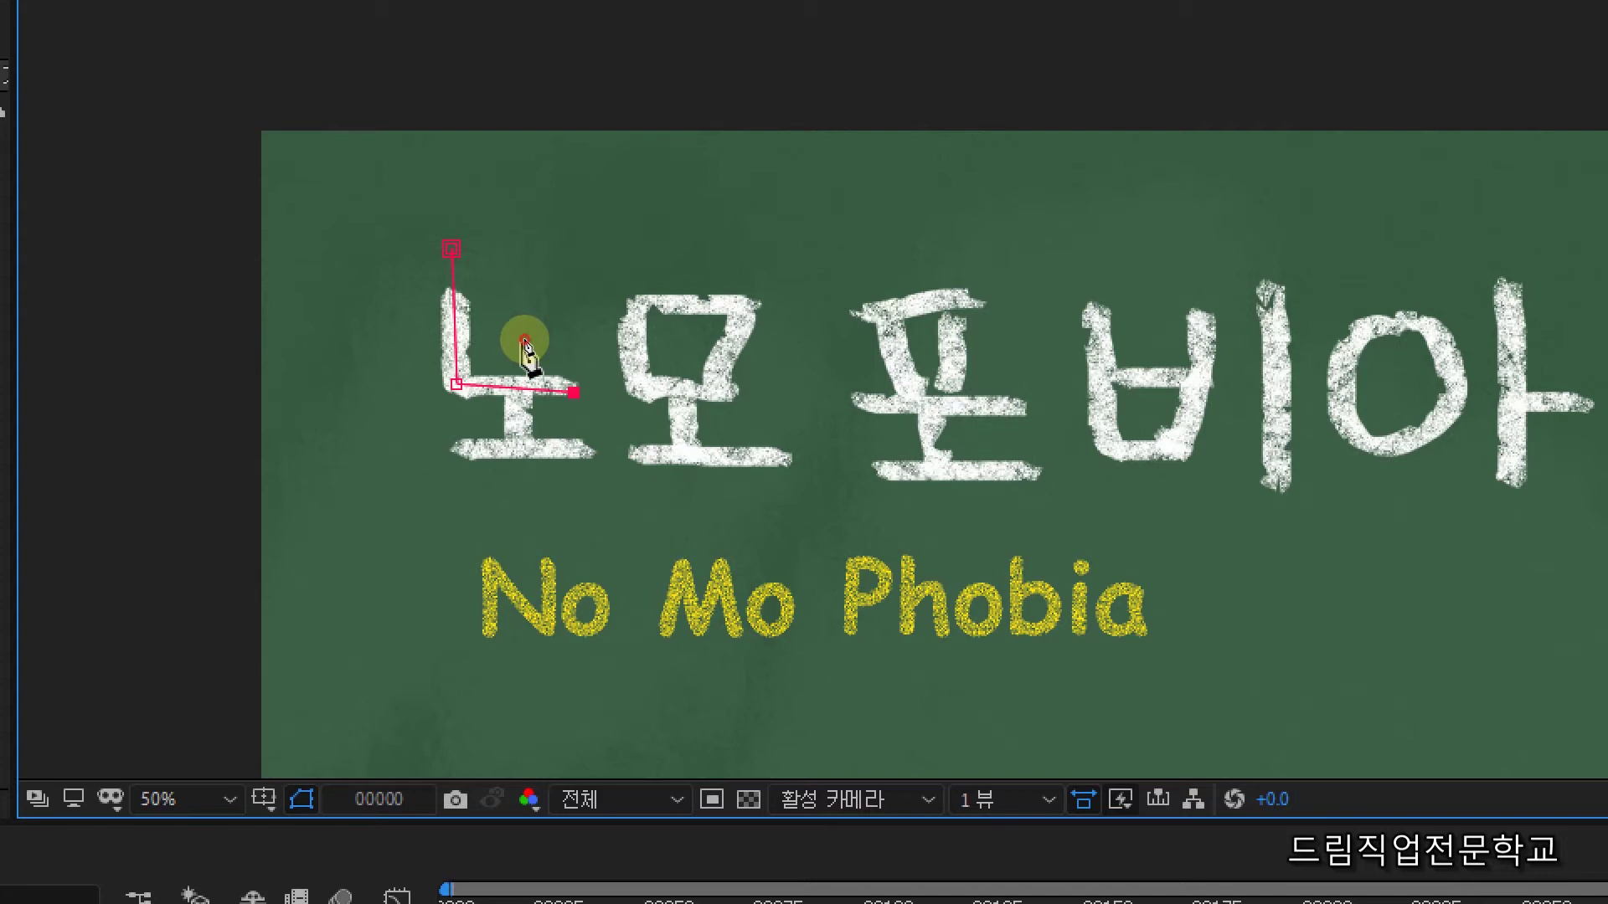
{"action": "left_click", "coordinate": [523, 388]}
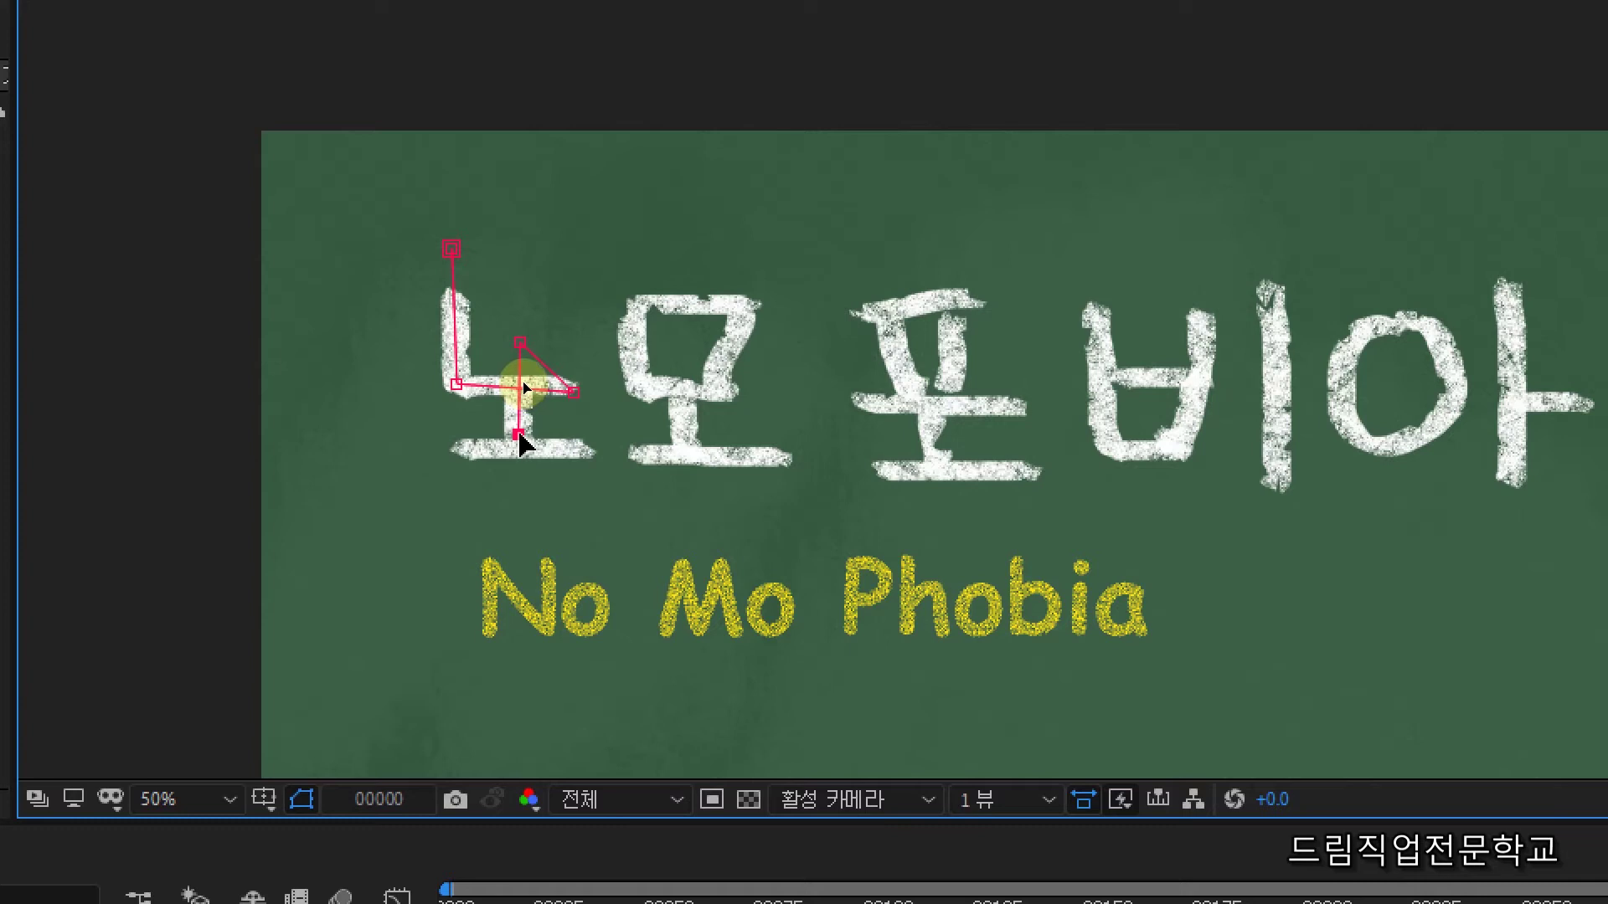
Extend the mask path from the short vertical of 노 out past its lower left and along the bottom horizontal stroke
{"action": "scroll", "coordinate": [515, 459], "scroll_direction": "up", "scroll_amount": 2}
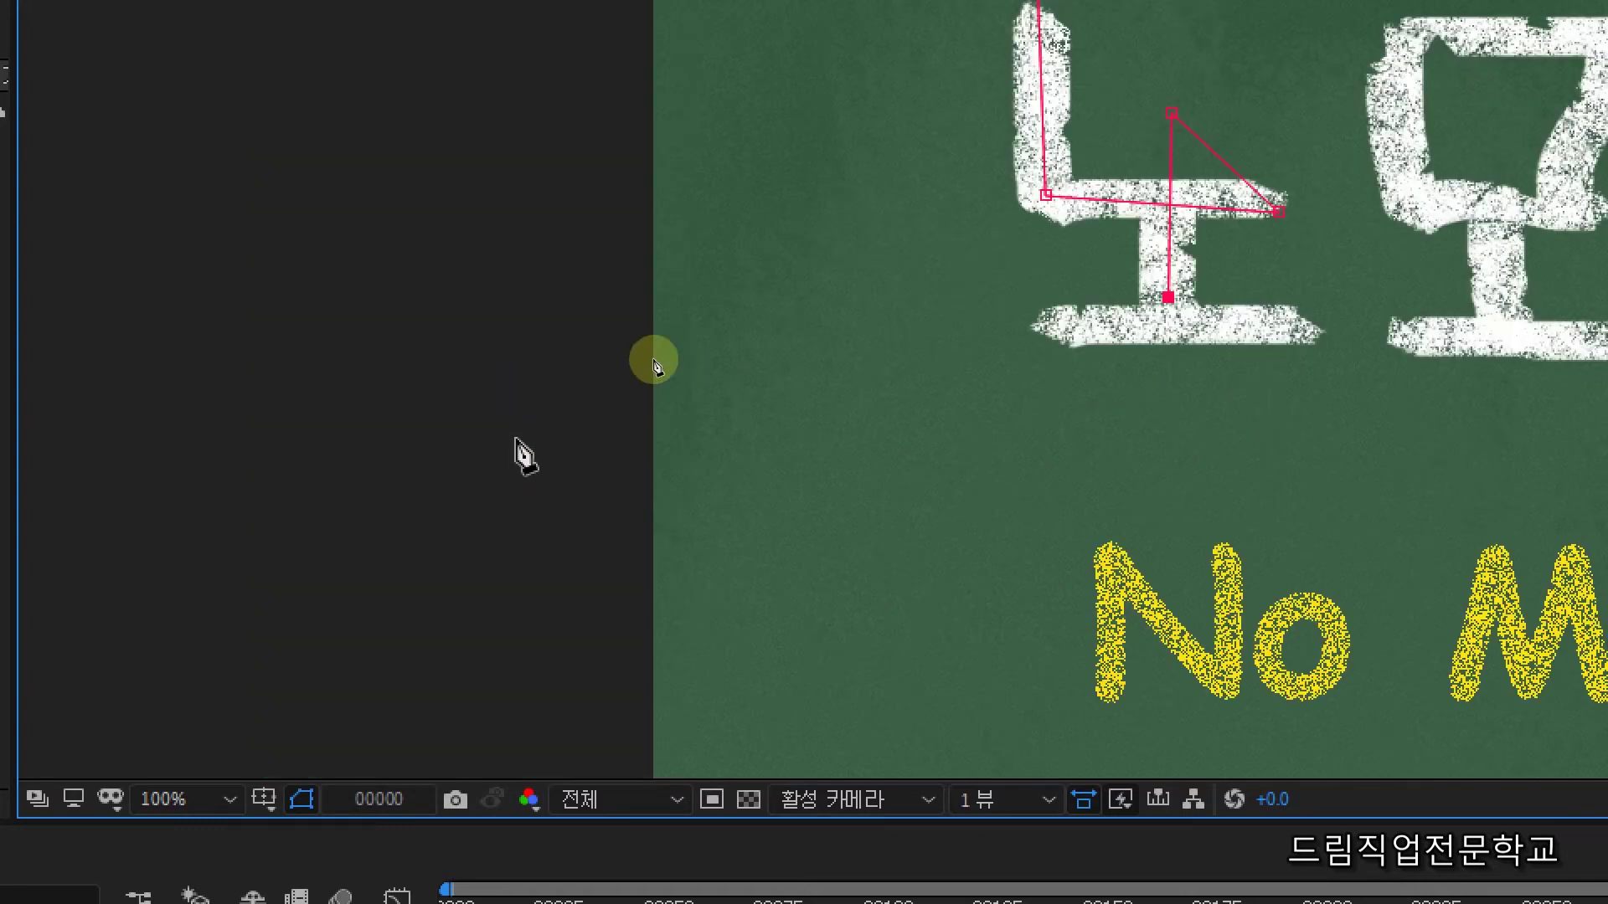
{"action": "left_click_drag", "start_coordinate": [1192, 355], "coordinate": [538, 405]}
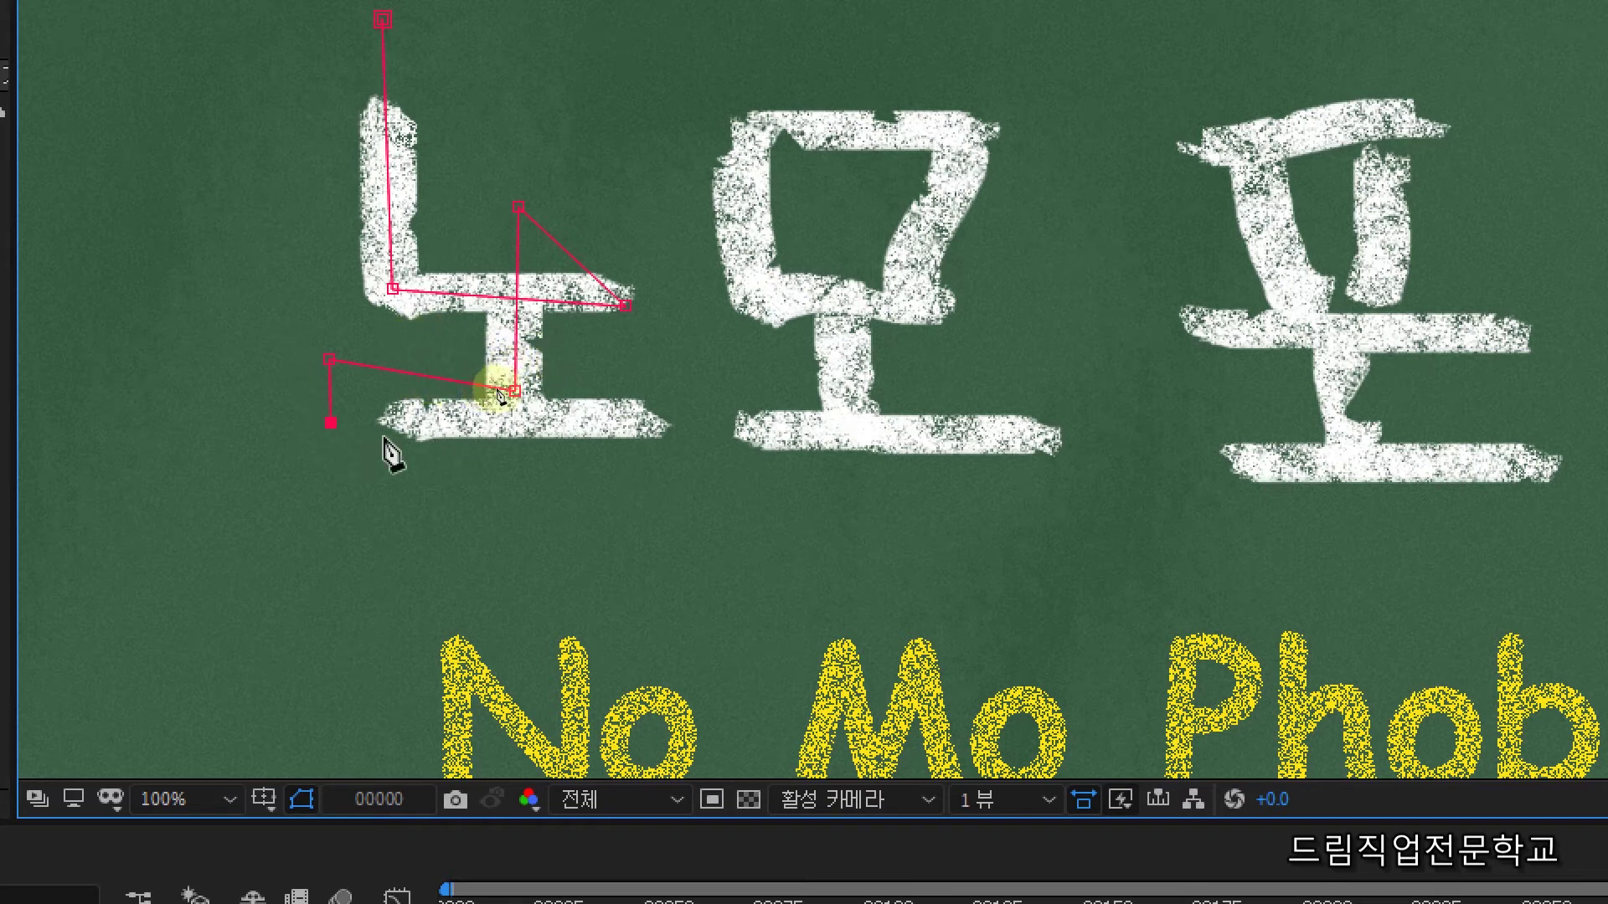
{"action": "left_click", "coordinate": [678, 425]}
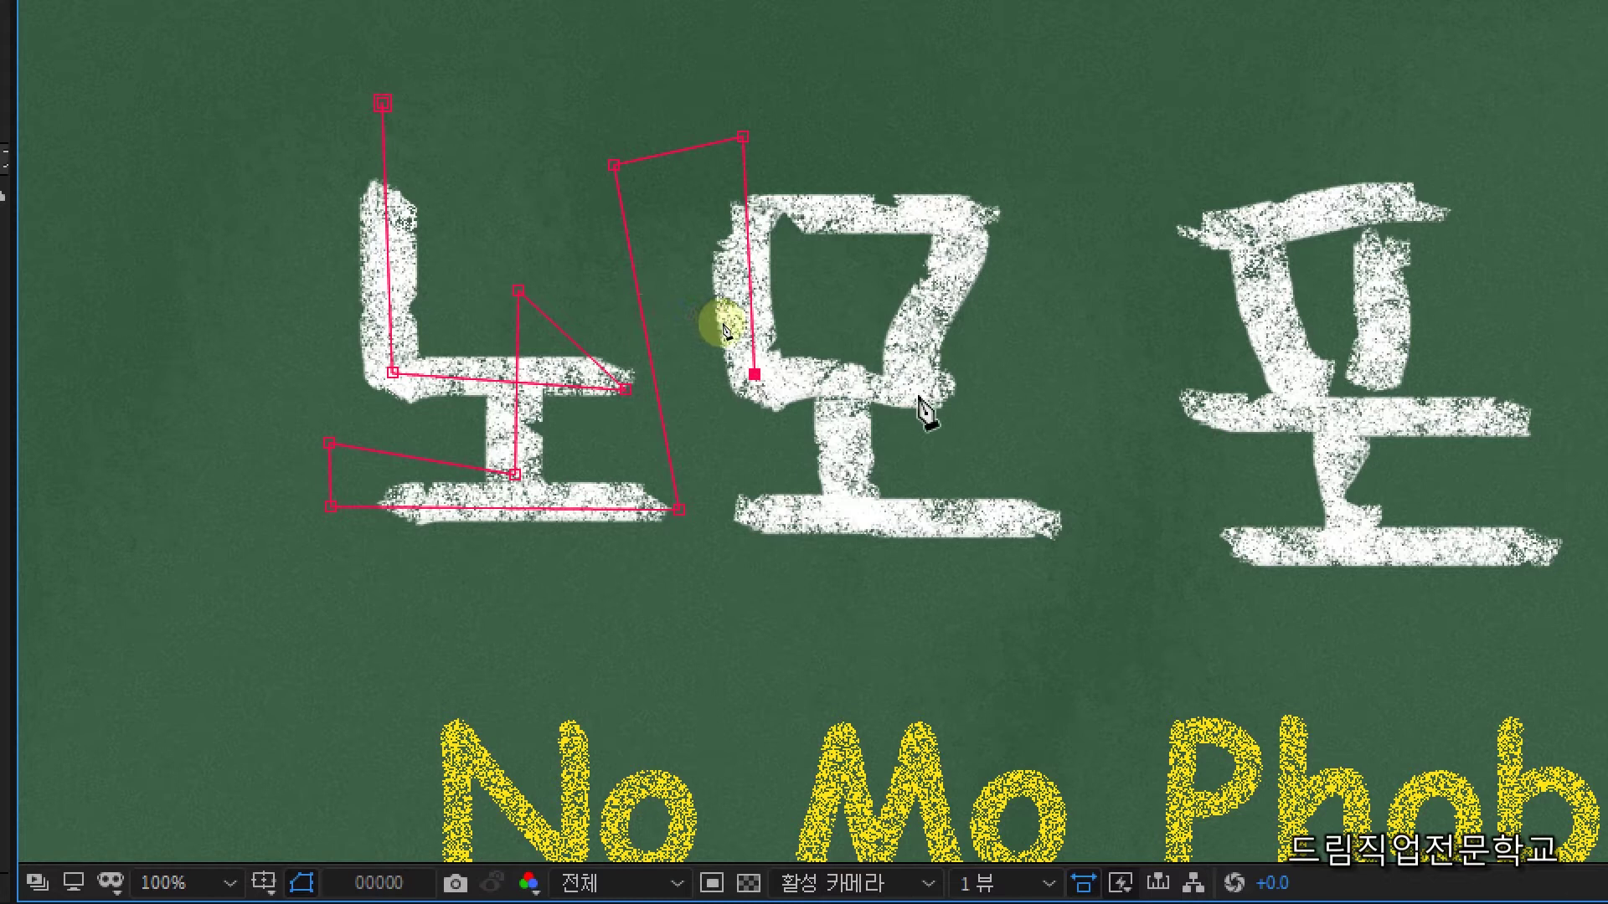
Extend the mask path over the top and right side of the ㅁ in 모, then trace the ㅗ's short vertical and bottom stroke
{"action": "left_click", "coordinate": [682, 230]}
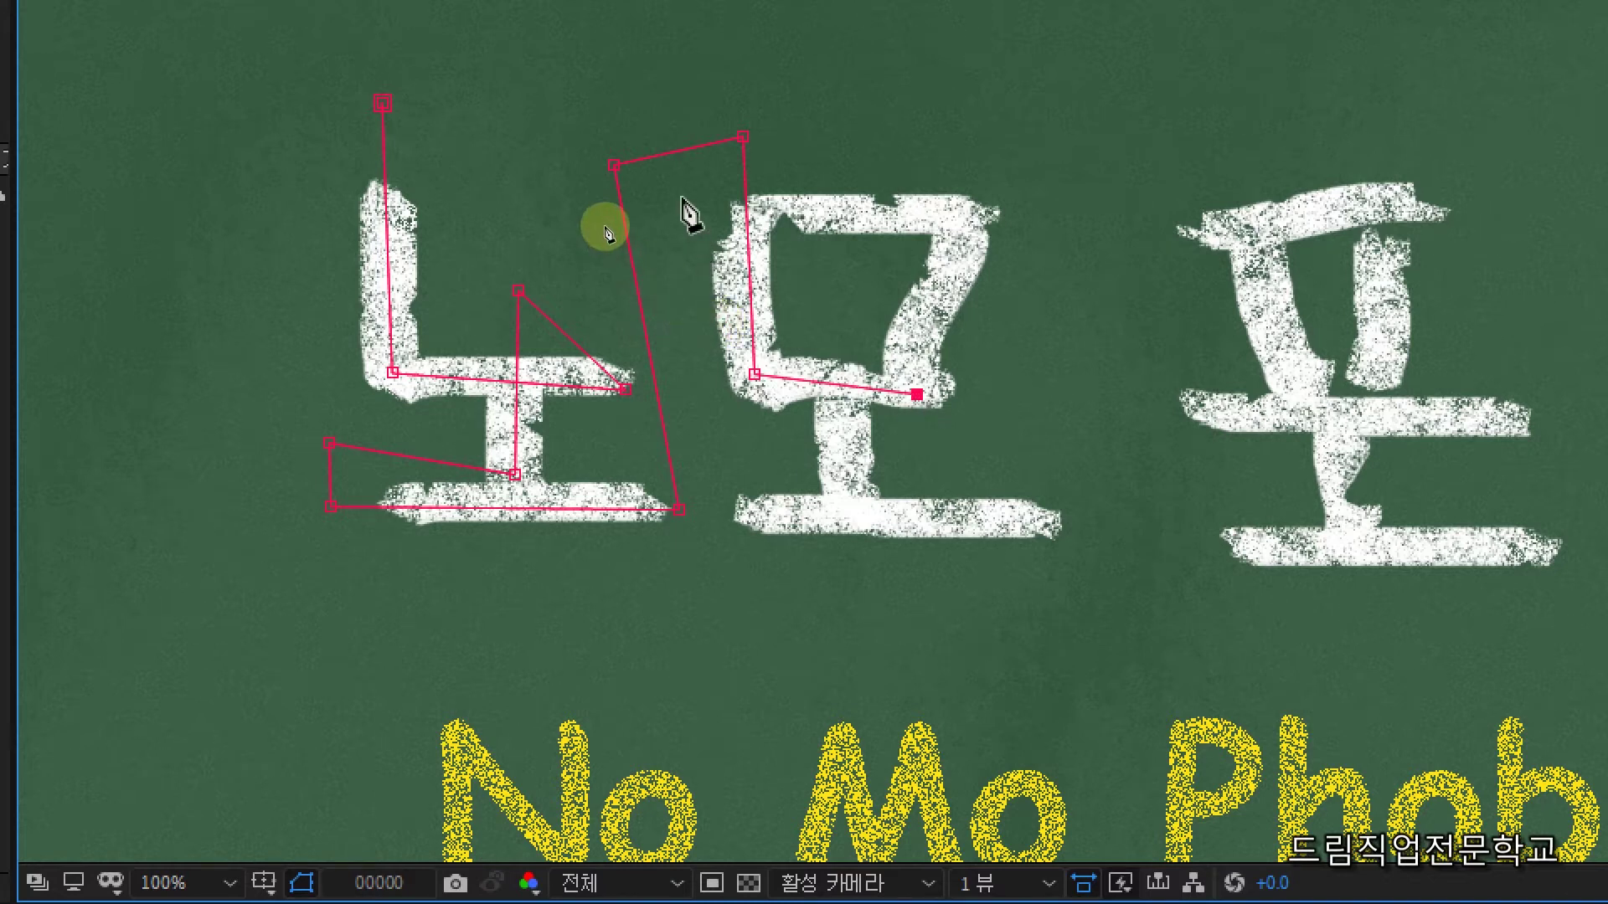
{"action": "left_click", "coordinate": [966, 224]}
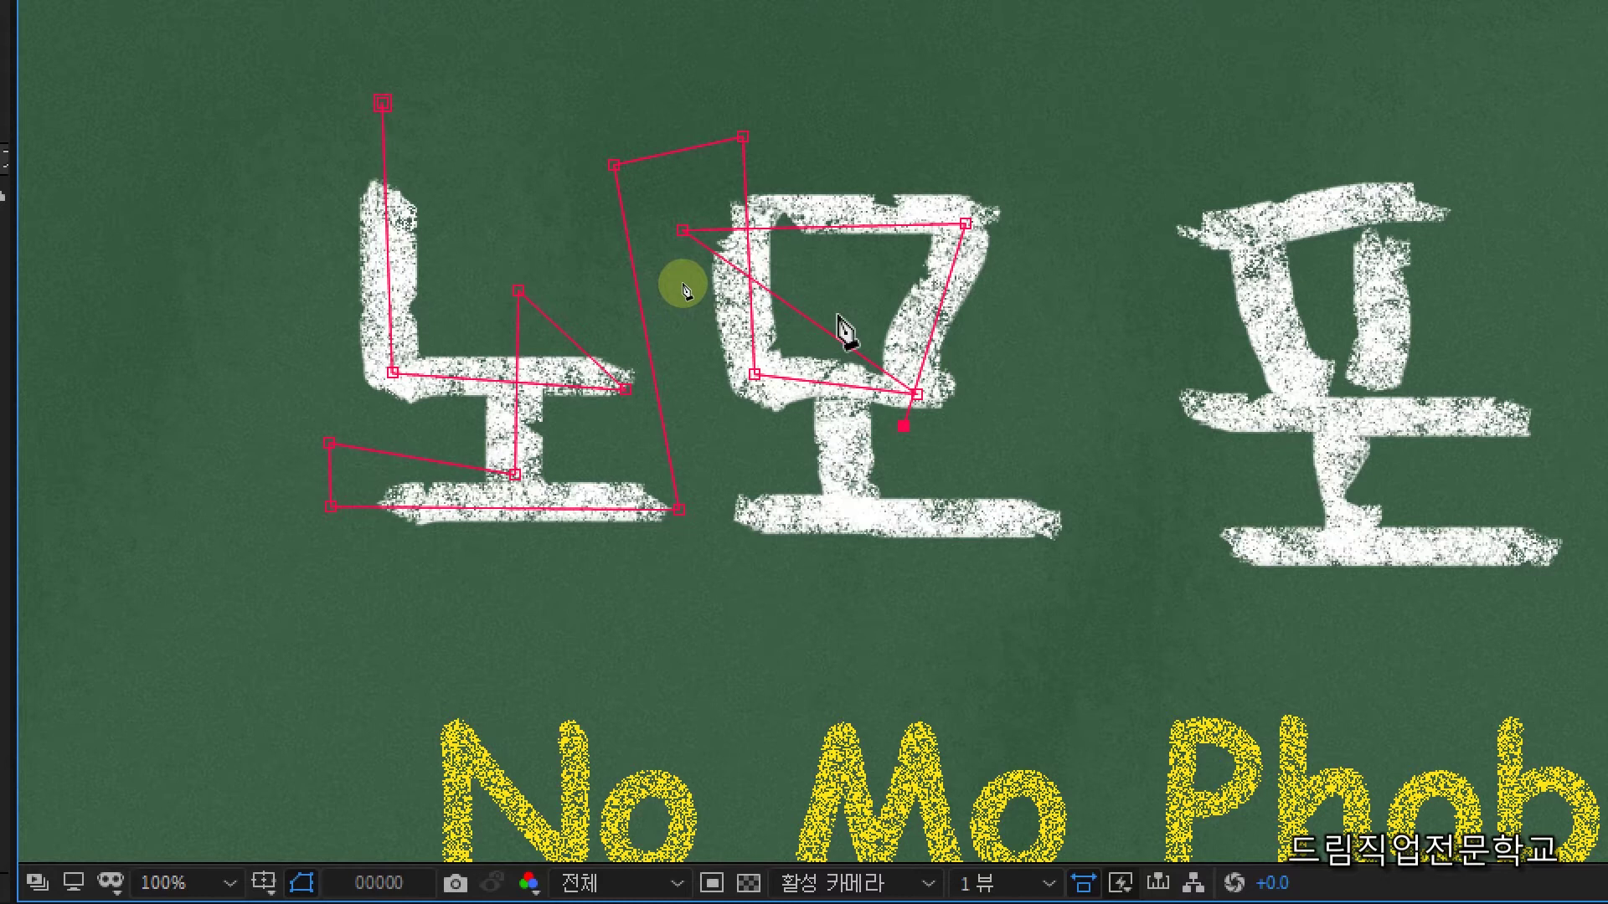
{"action": "left_click", "coordinate": [840, 316]}
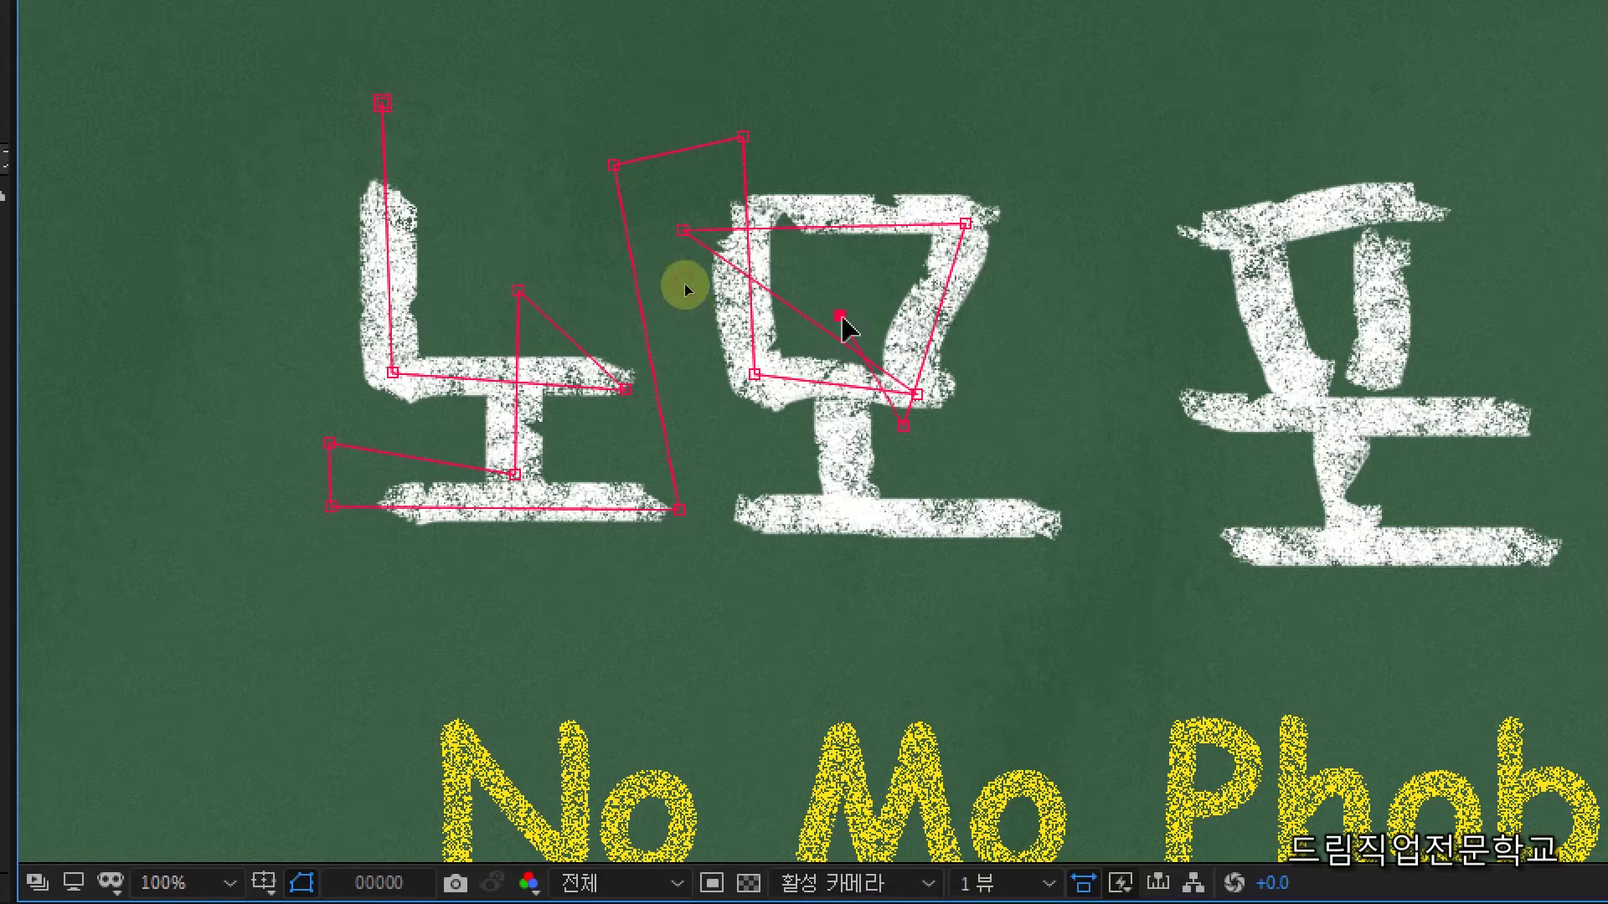
{"action": "left_click", "coordinate": [845, 487]}
{"action": "left_click", "coordinate": [702, 427]}
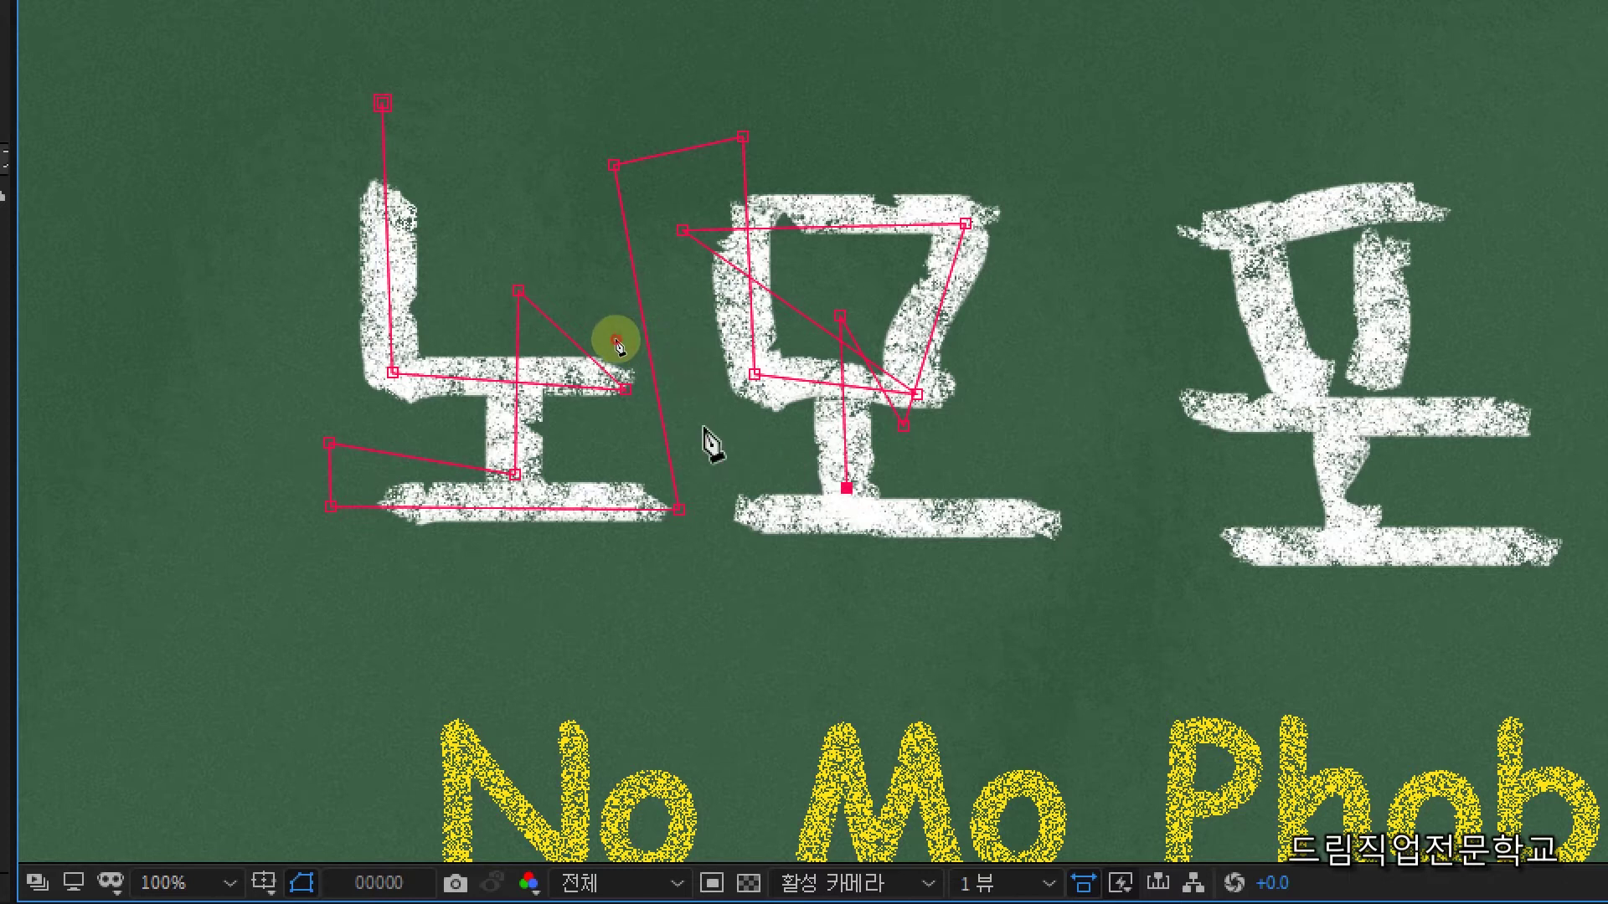
{"action": "left_click", "coordinate": [712, 516]}
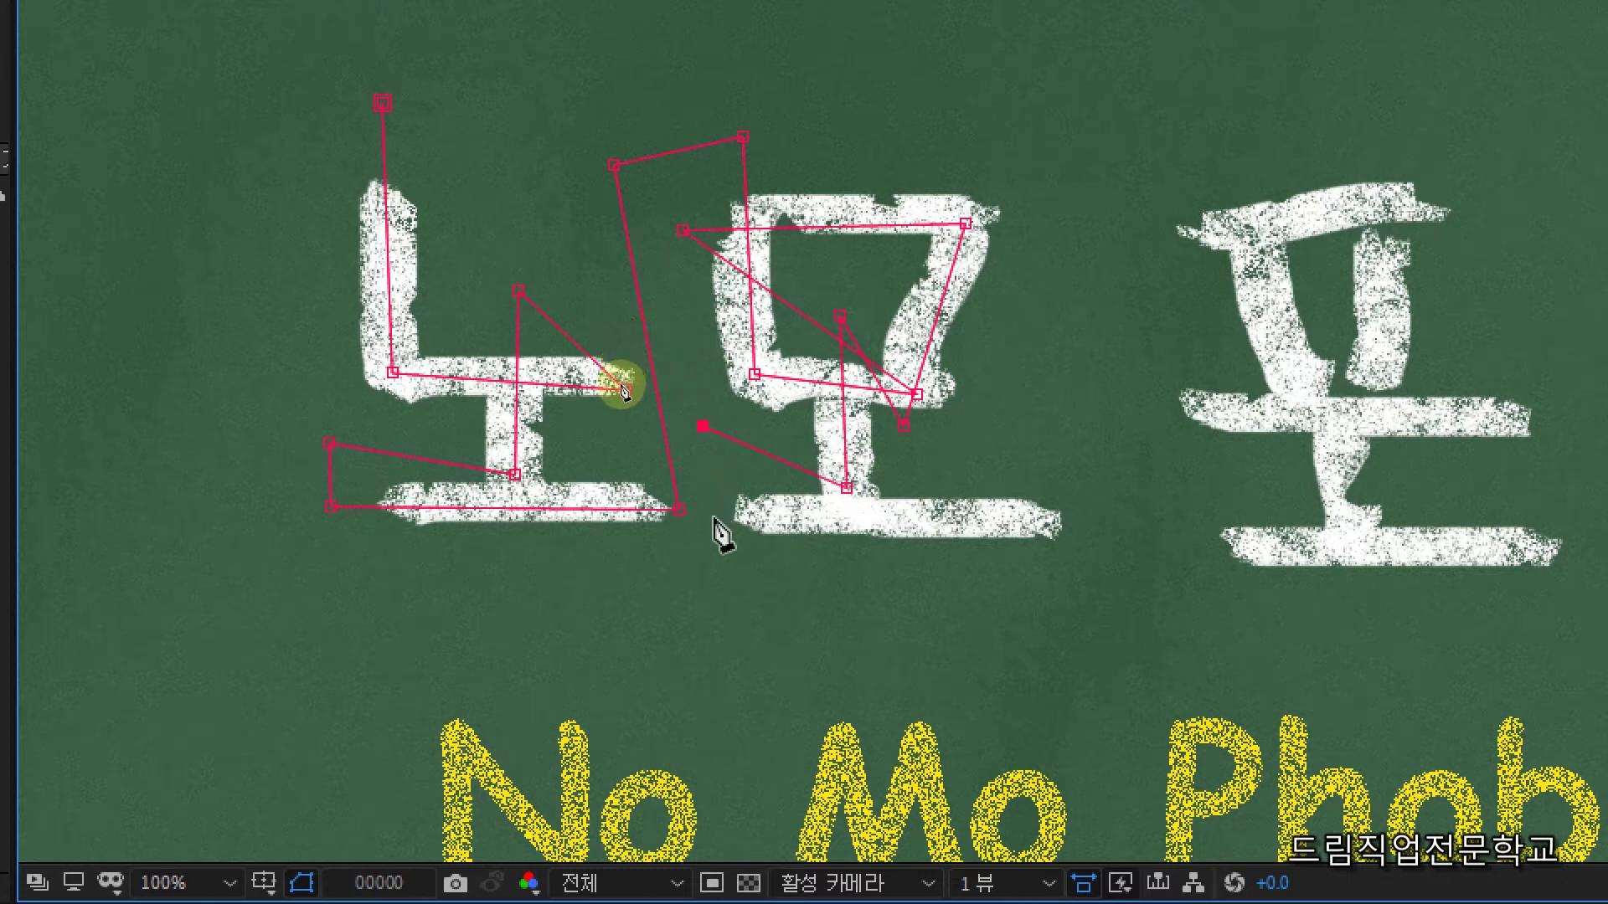
{"action": "left_click", "coordinate": [1067, 522]}
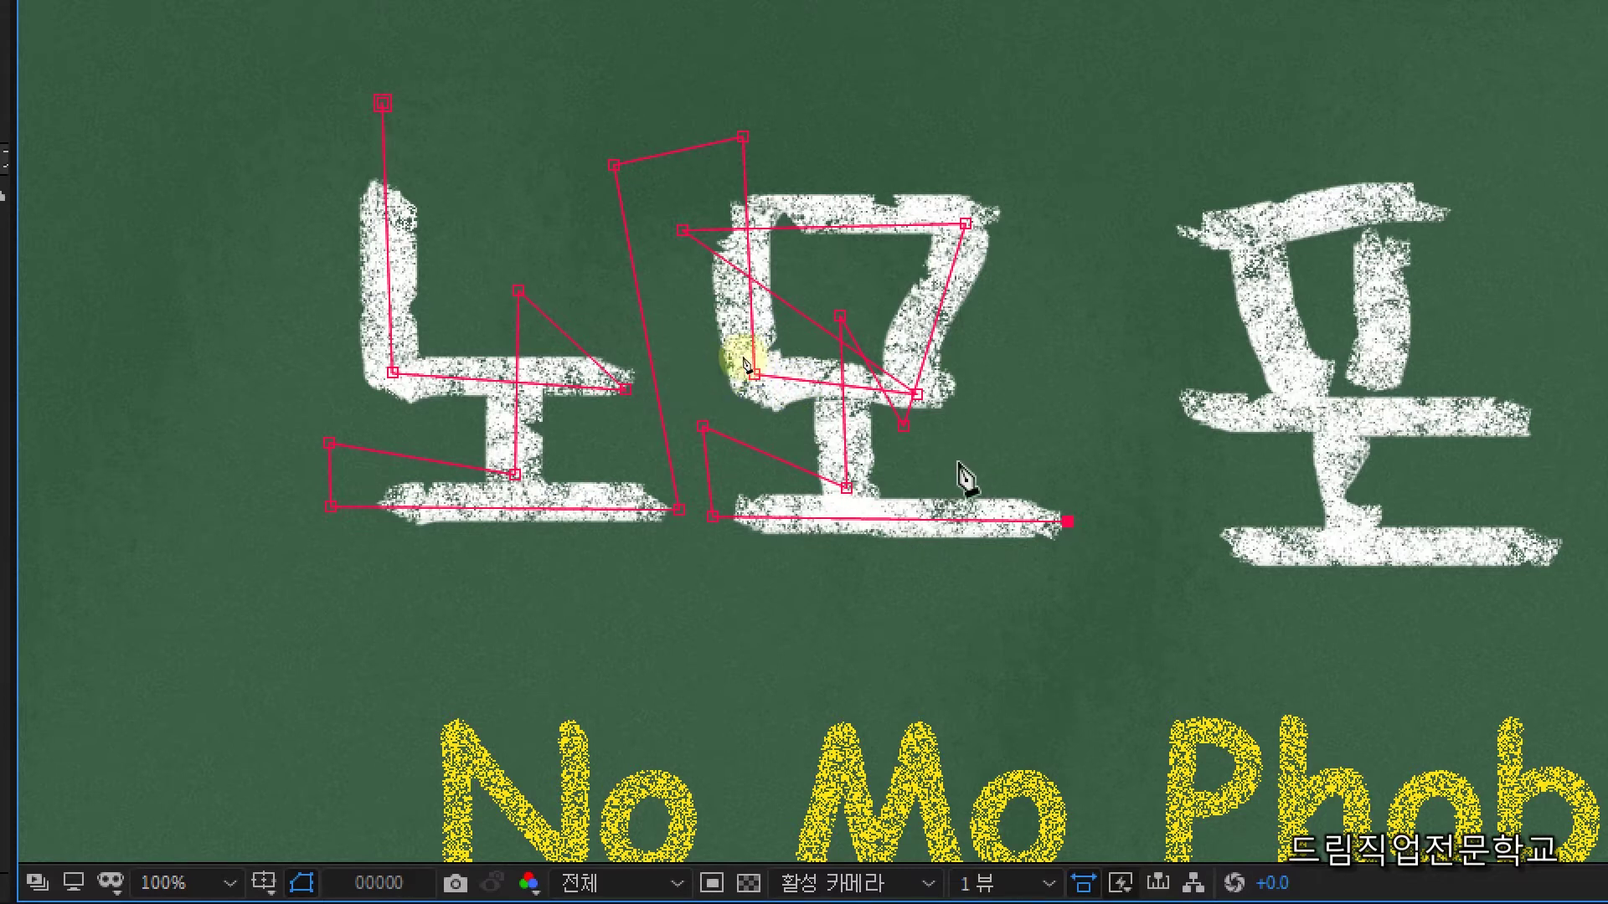
Extend the mask path over the ㅍ of 포, tracing its top bar, both vertical strokes and its lower bar
{"action": "scroll", "coordinate": [961, 474], "scroll_direction": "right", "scroll_amount": 5}
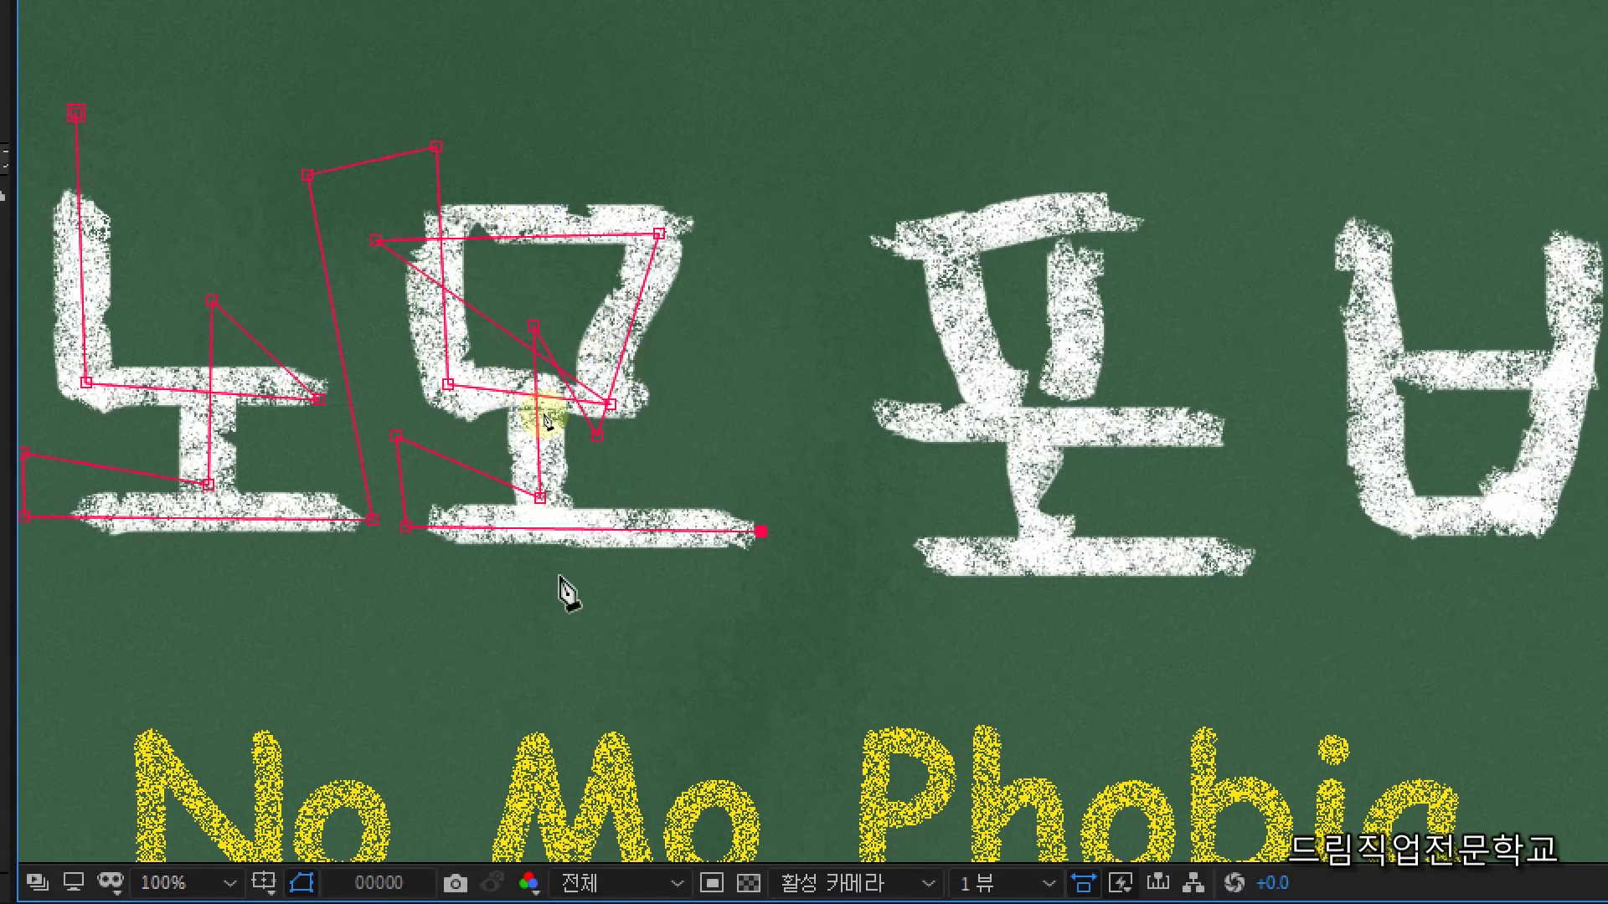
{"action": "left_click", "coordinate": [802, 242]}
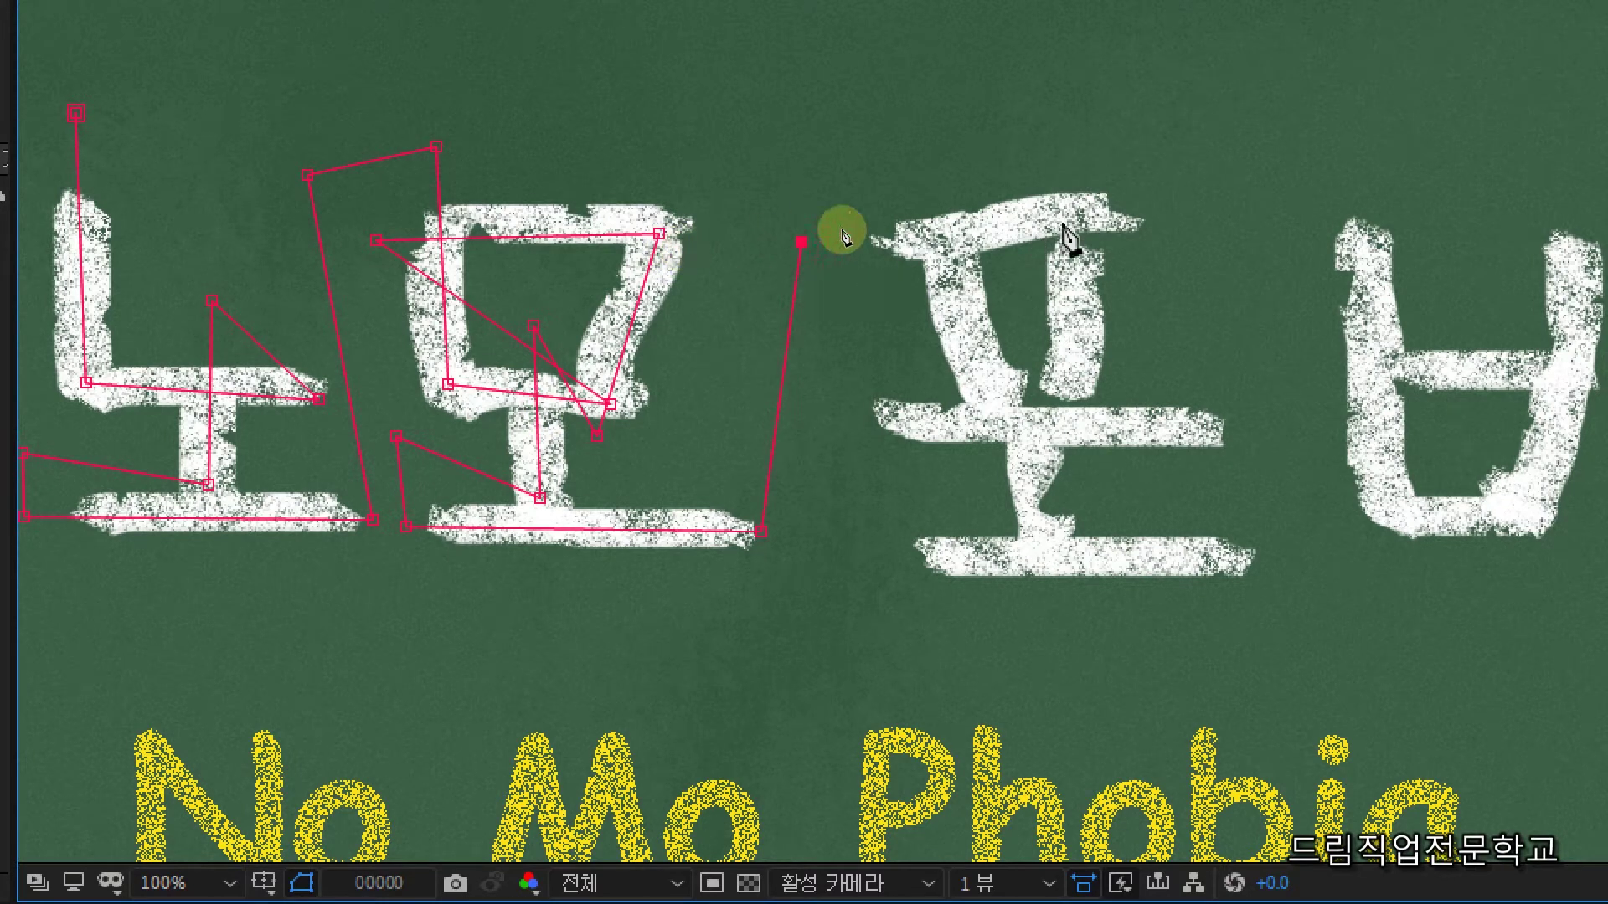
{"action": "left_click", "coordinate": [1154, 203]}
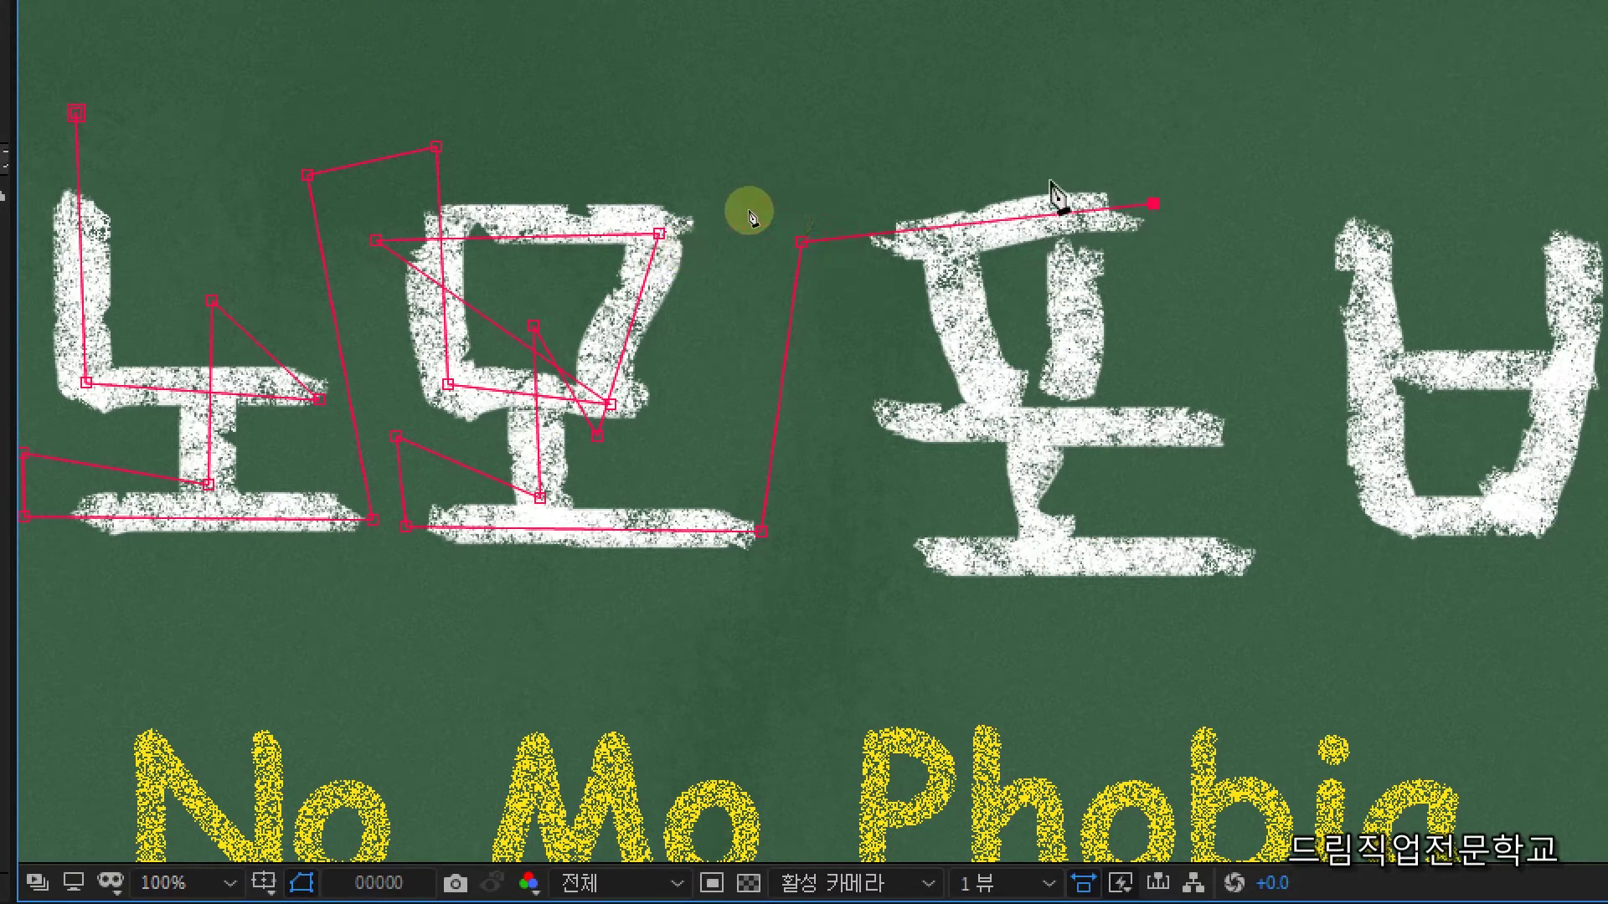
{"action": "left_click", "coordinate": [935, 148]}
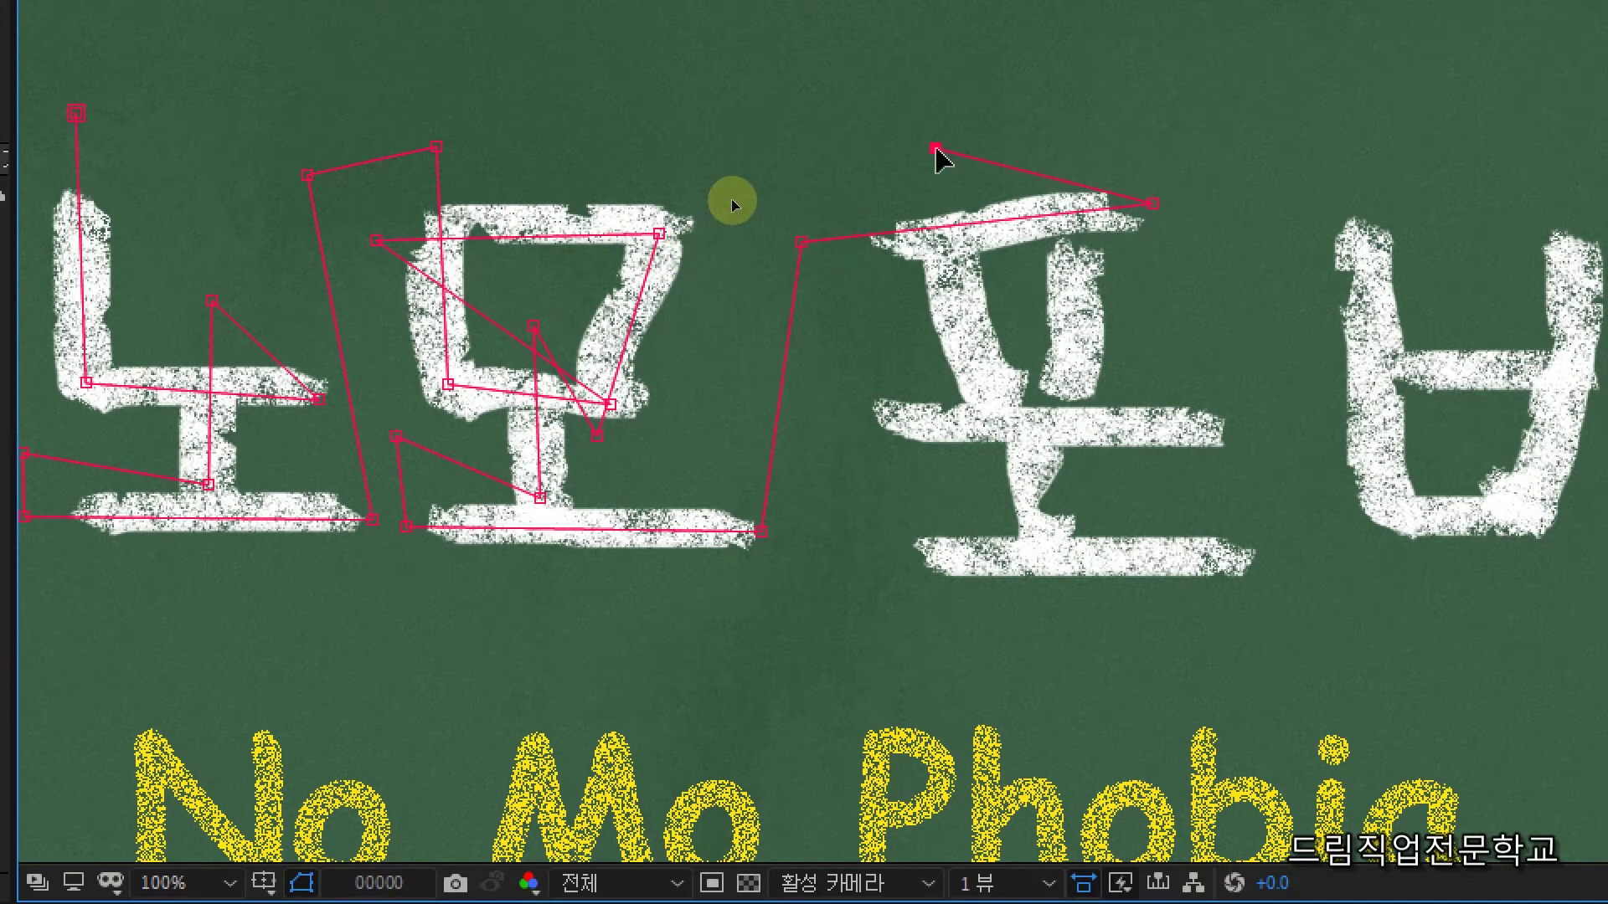
{"action": "left_click", "coordinate": [995, 404]}
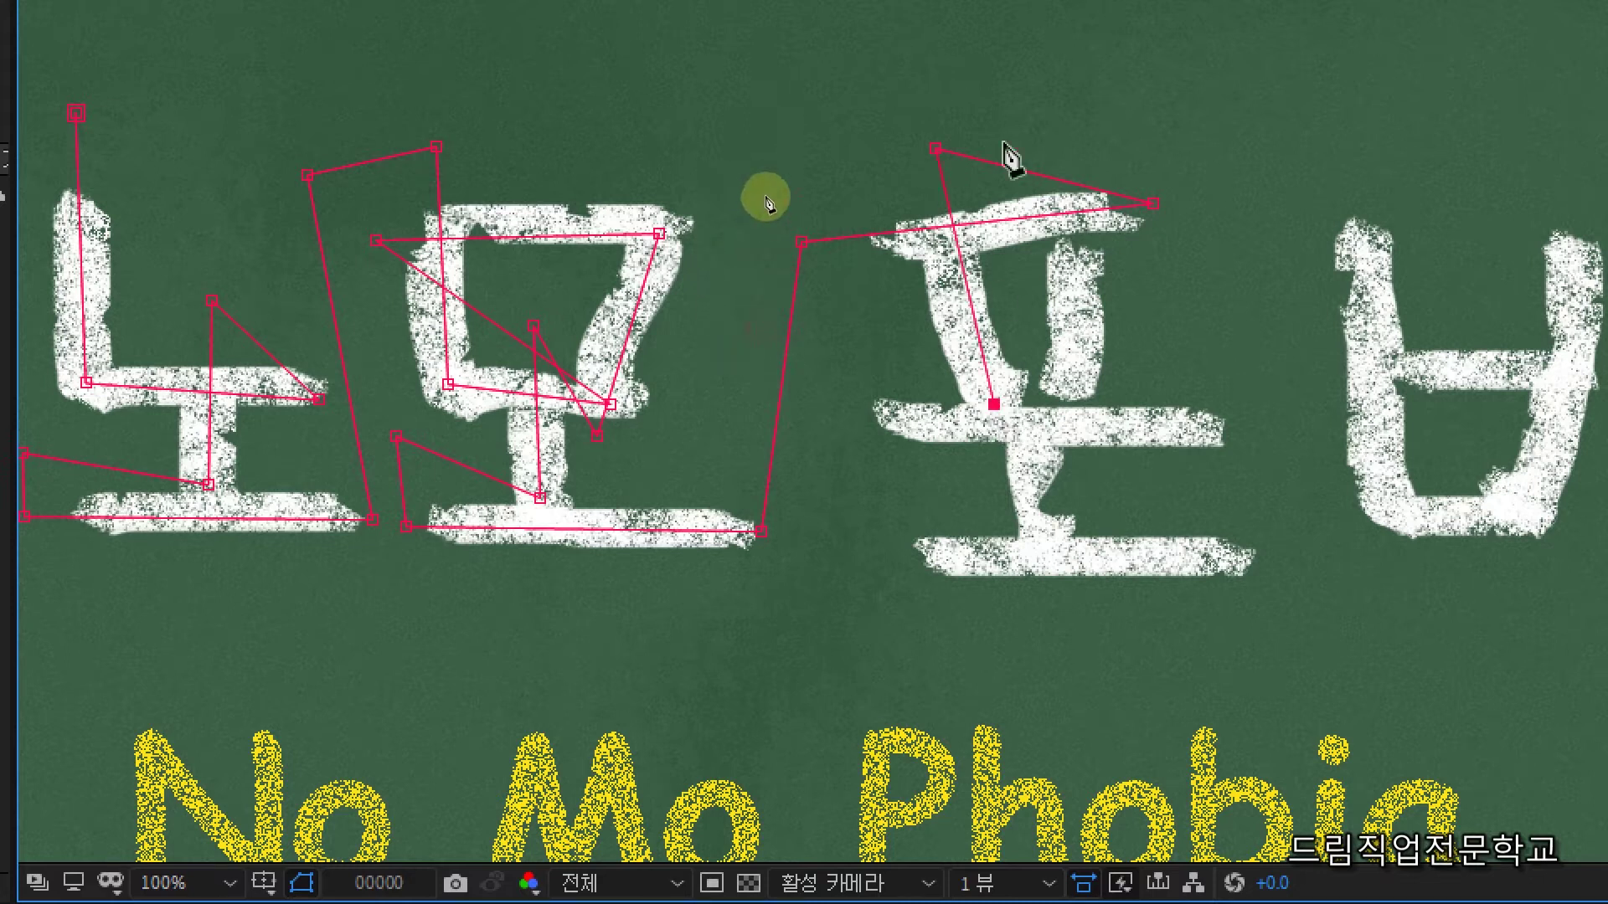
{"action": "left_click_drag", "start_coordinate": [1017, 118], "coordinate": [1087, 120]}
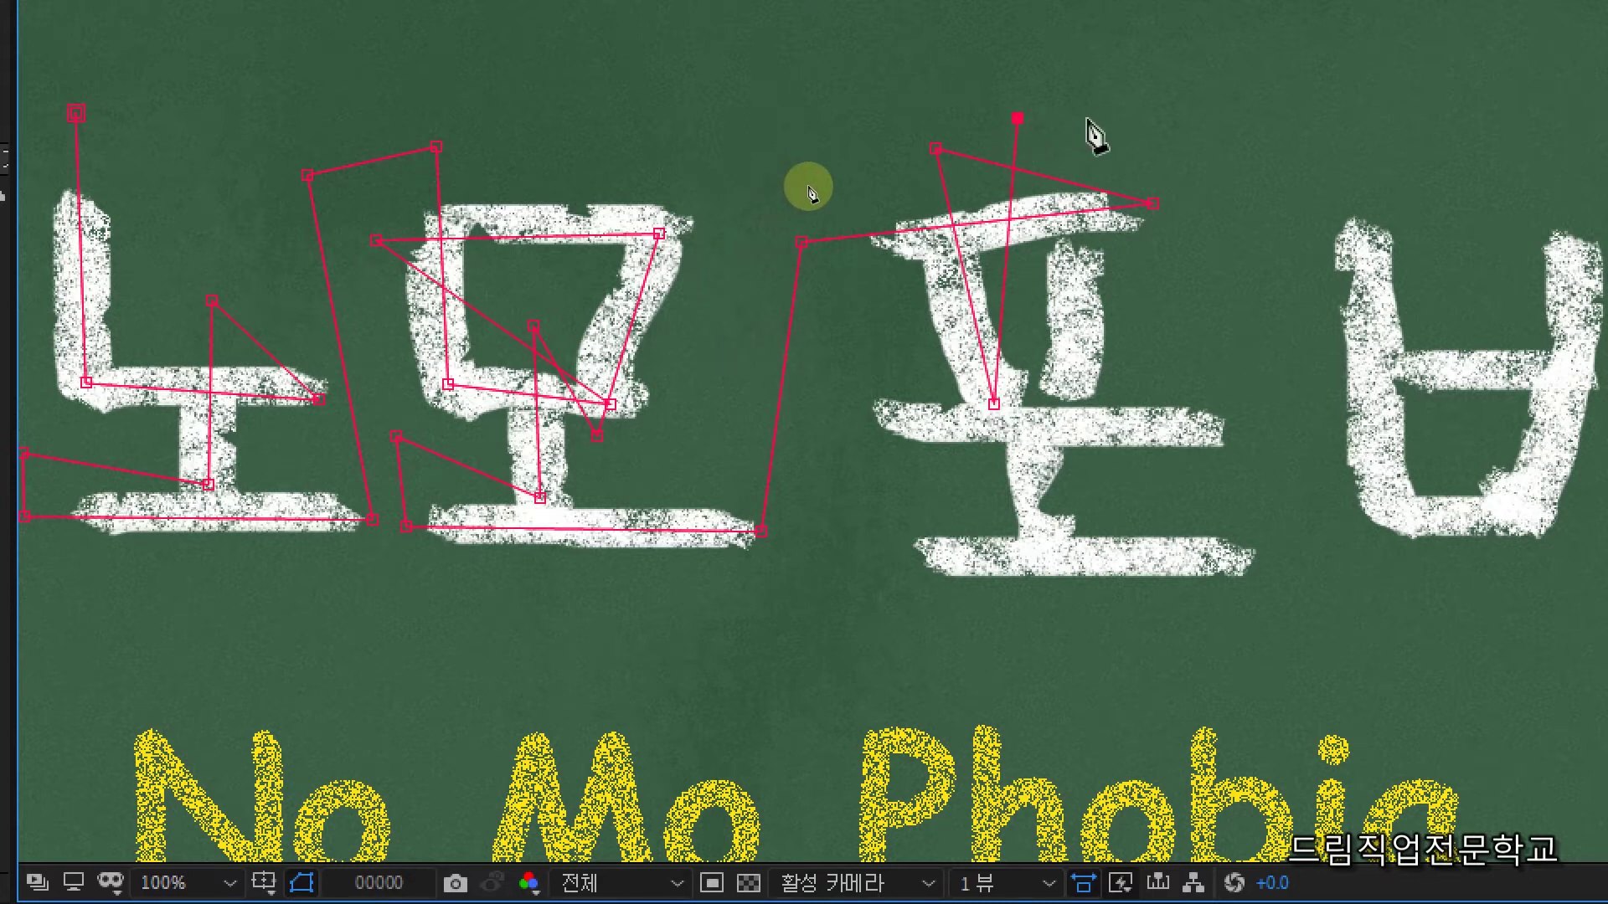
{"action": "left_click", "coordinate": [1064, 400]}
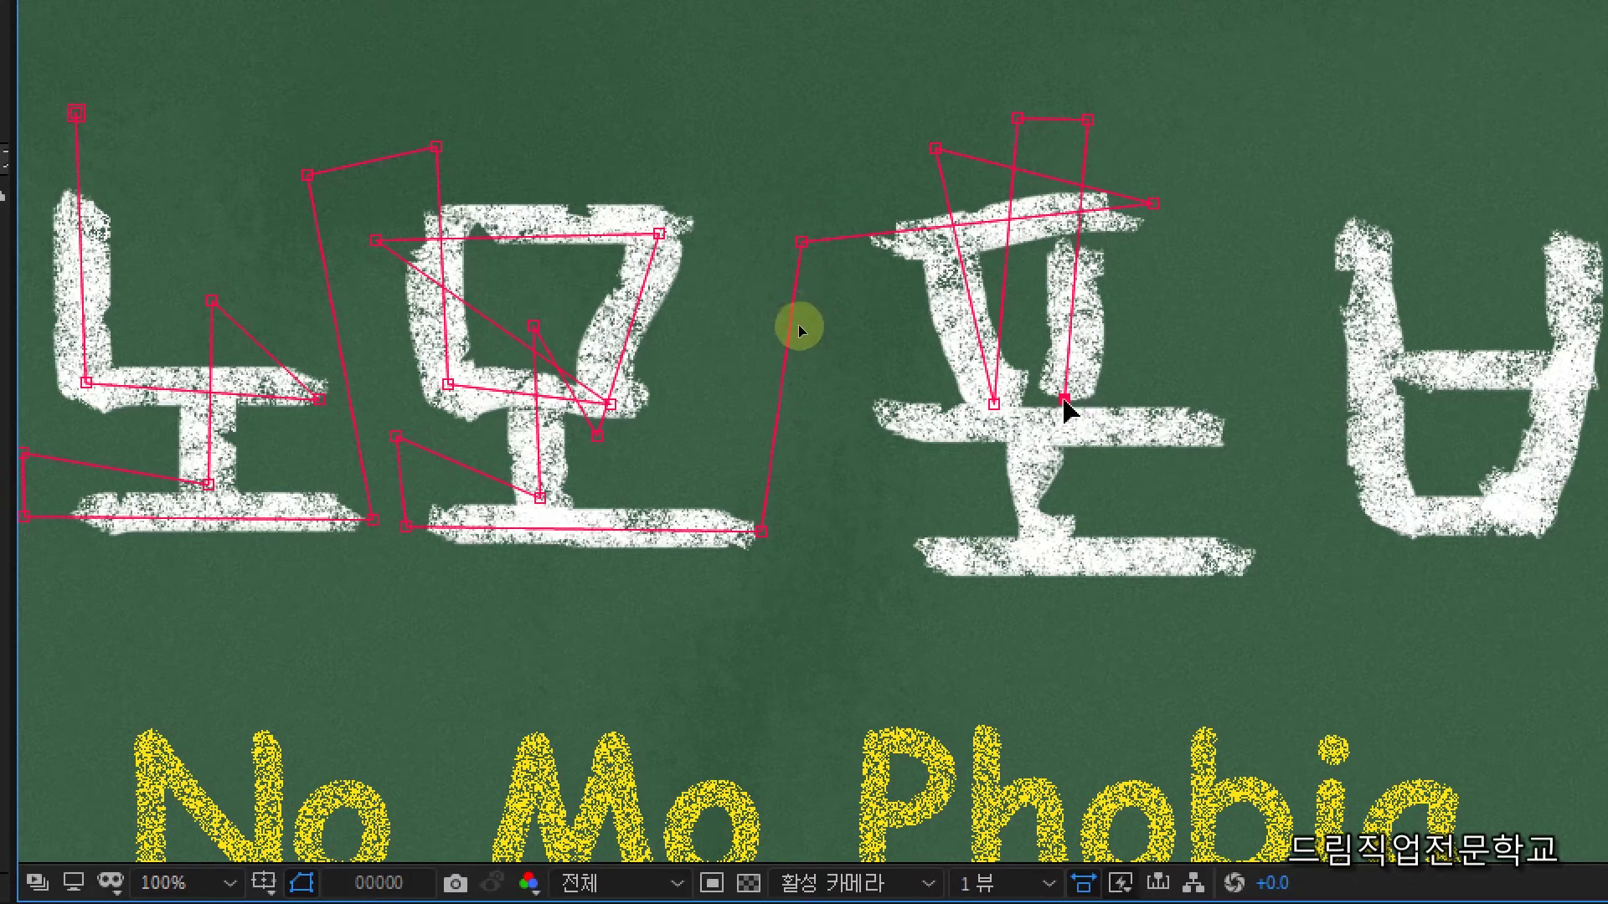
{"action": "left_click", "coordinate": [875, 350]}
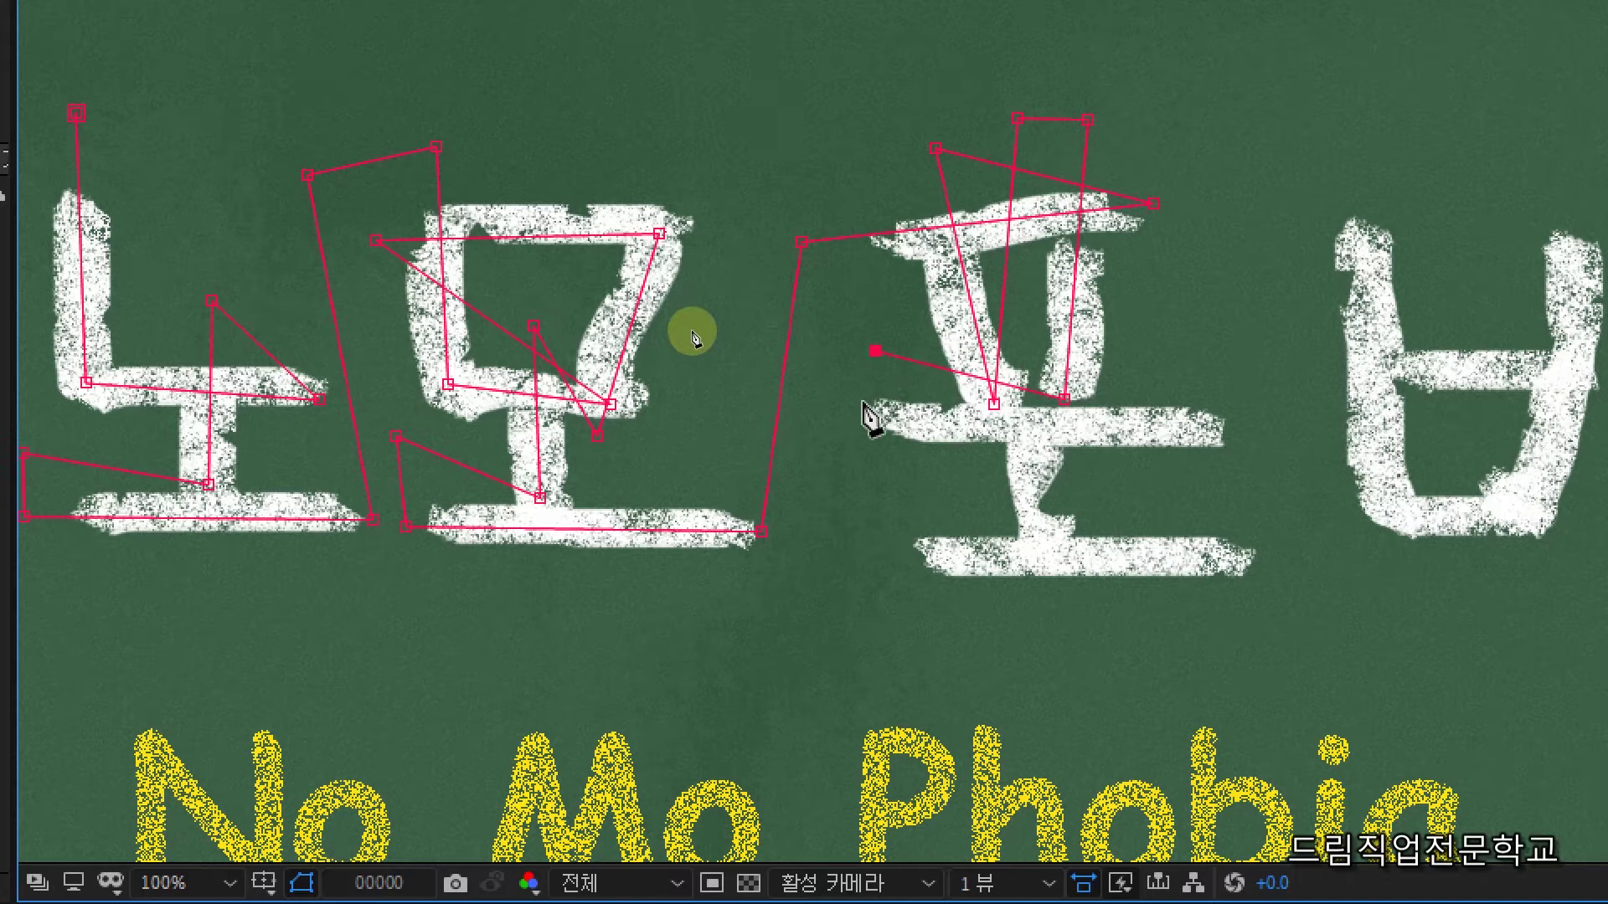
{"action": "left_click", "coordinate": [838, 423]}
{"action": "left_click", "coordinate": [1235, 433]}
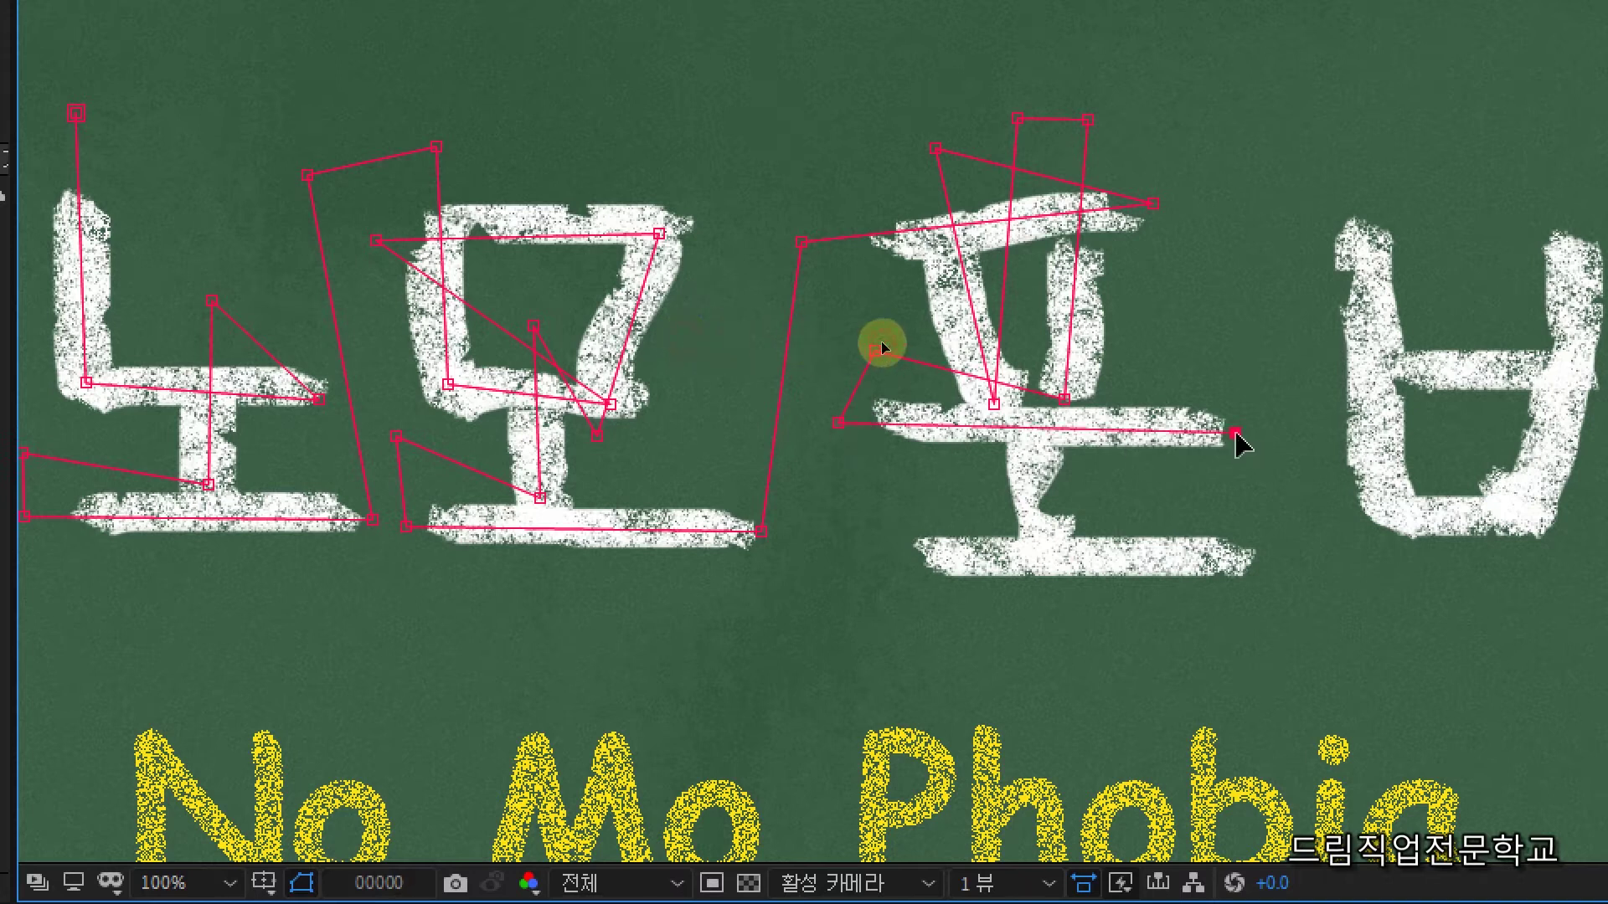
Extend the mask path down the short vertical of the ㅗ in 포 and along its bottom horizontal stroke
{"action": "left_click", "coordinate": [1030, 339]}
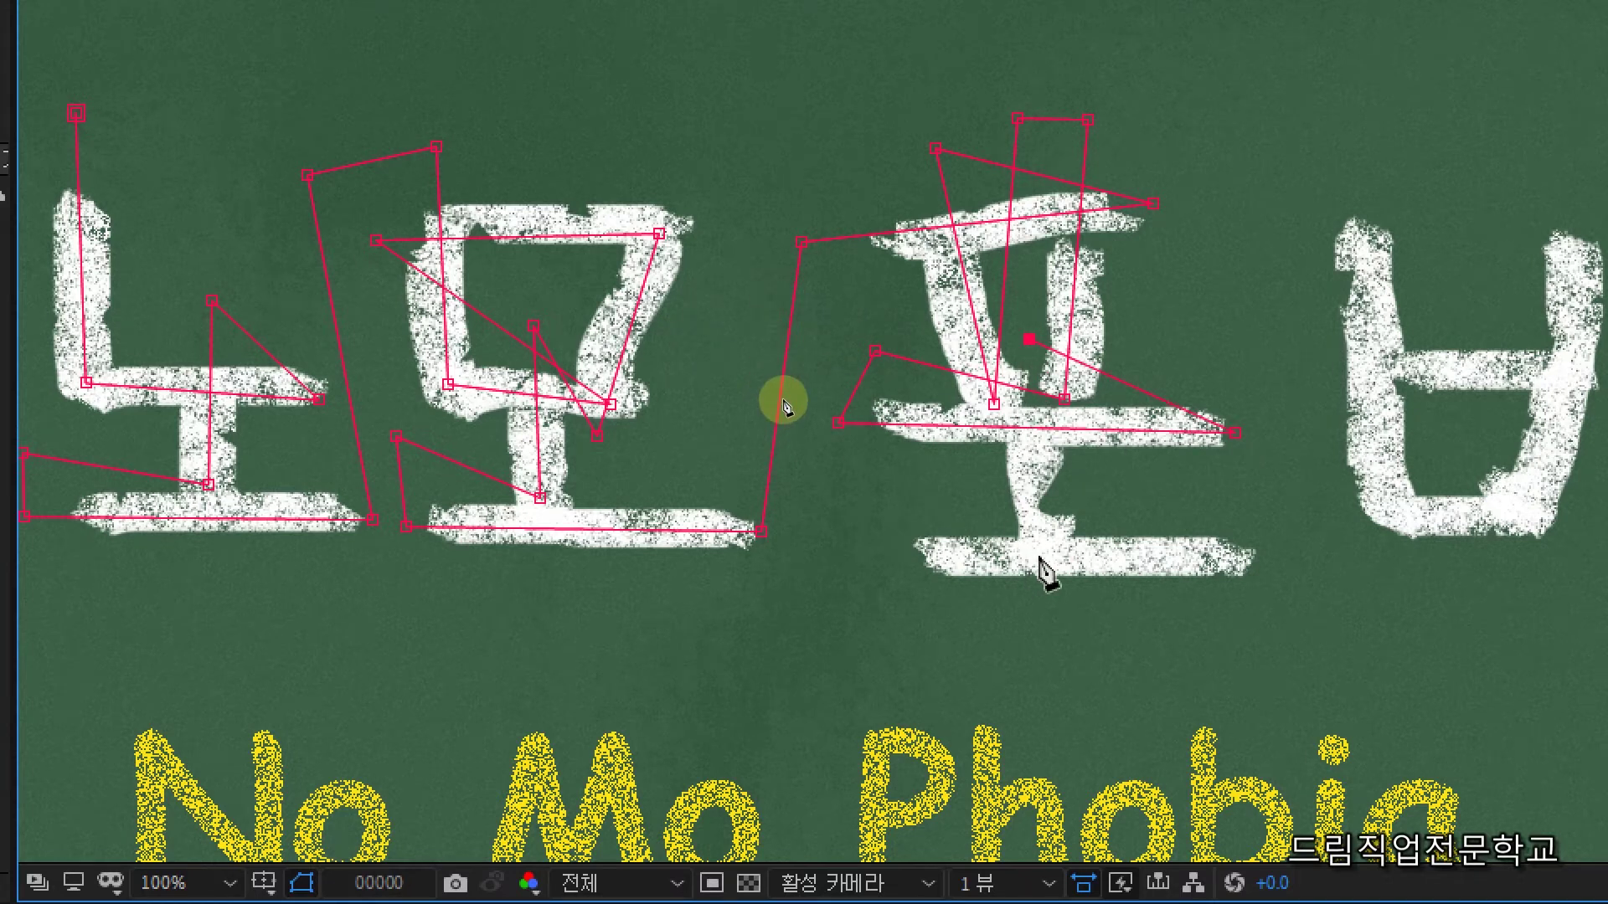
{"action": "left_click", "coordinate": [1037, 529]}
{"action": "left_click", "coordinate": [916, 490]}
{"action": "left_click", "coordinate": [871, 559]}
{"action": "left_click", "coordinate": [1263, 562]}
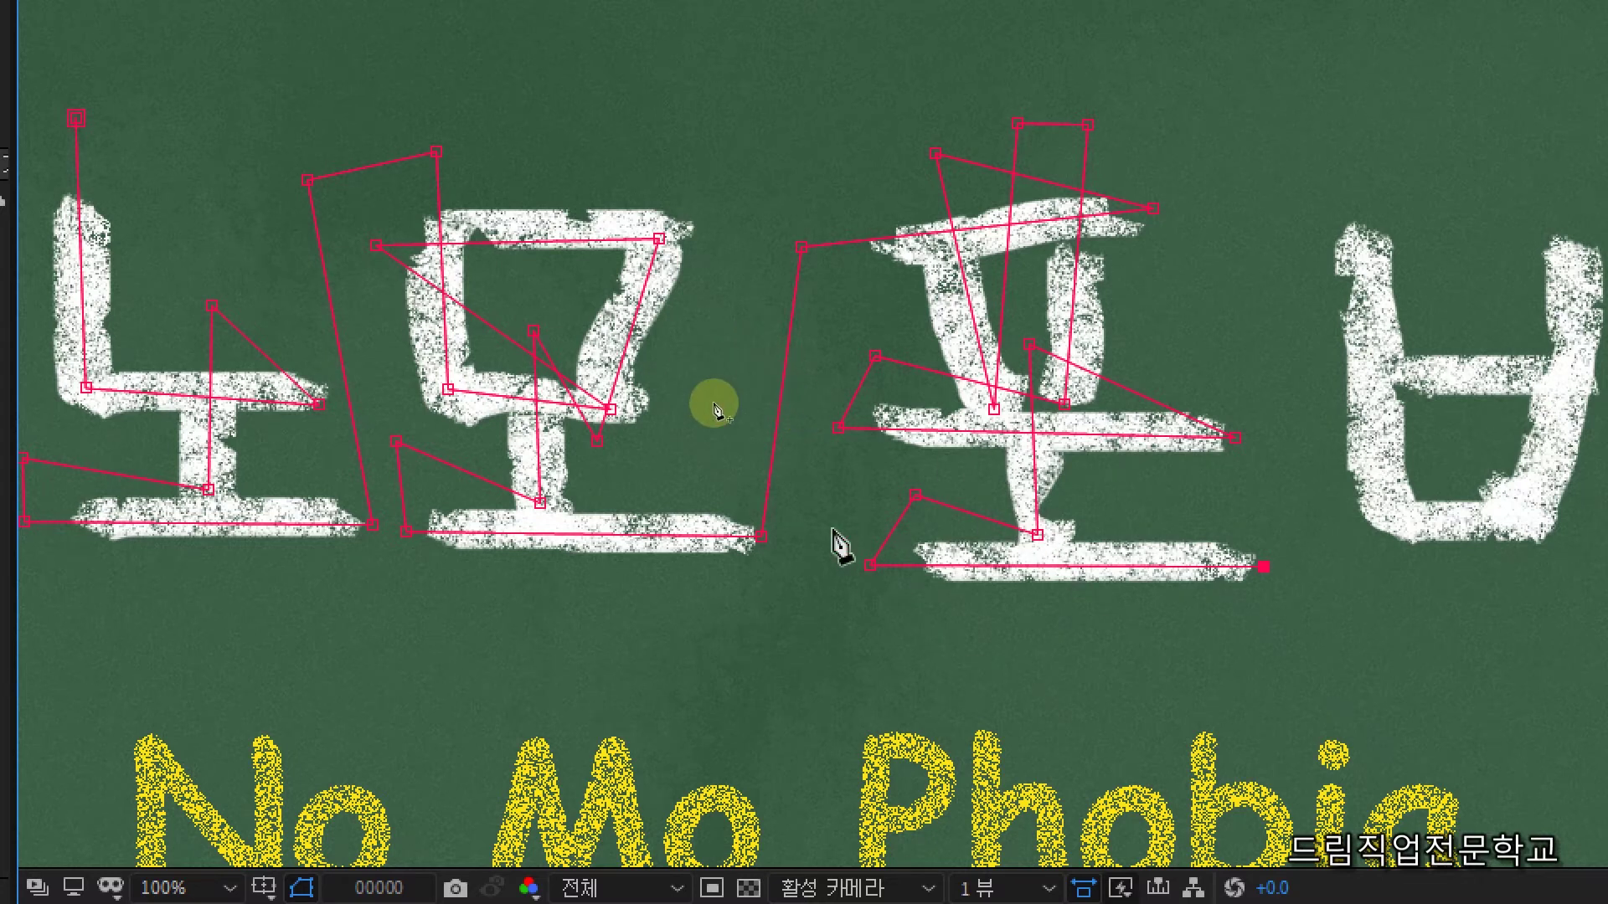
Continue the mask path up from 포 to the ㅂ of 비, tracing its left vertical stroke and middle bar
{"action": "scroll", "coordinate": [737, 398], "scroll_direction": "down", "scroll_amount": 4}
{"action": "scroll", "coordinate": [765, 387], "scroll_direction": "up", "scroll_amount": 2}
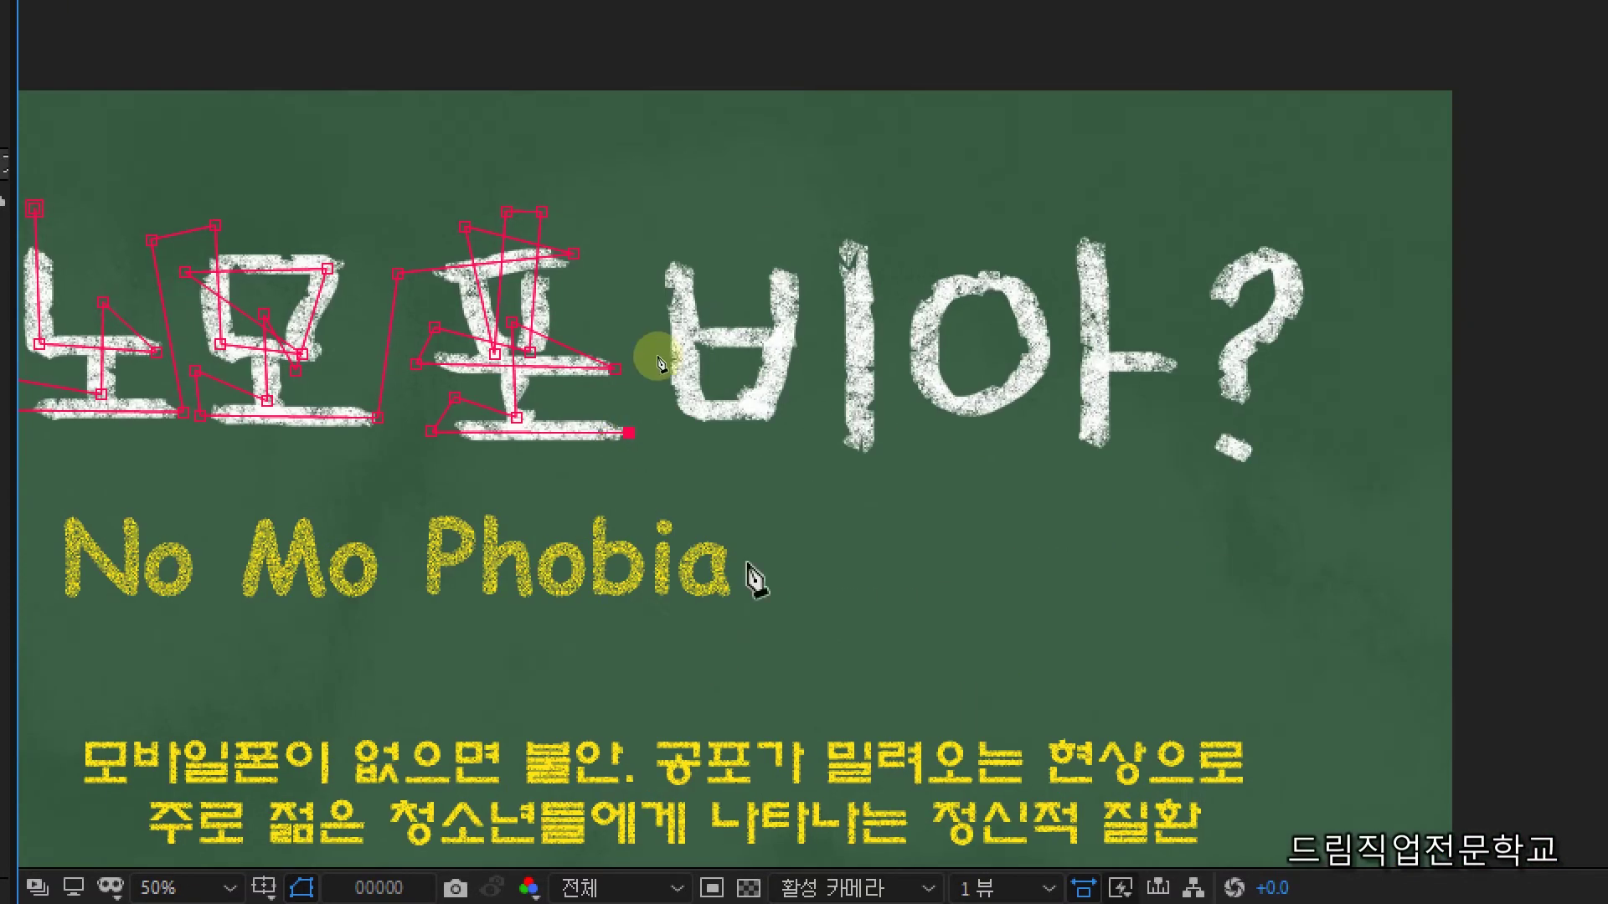
{"action": "scroll", "coordinate": [746, 545], "scroll_direction": "up", "scroll_amount": 1}
{"action": "left_click", "coordinate": [628, 222]}
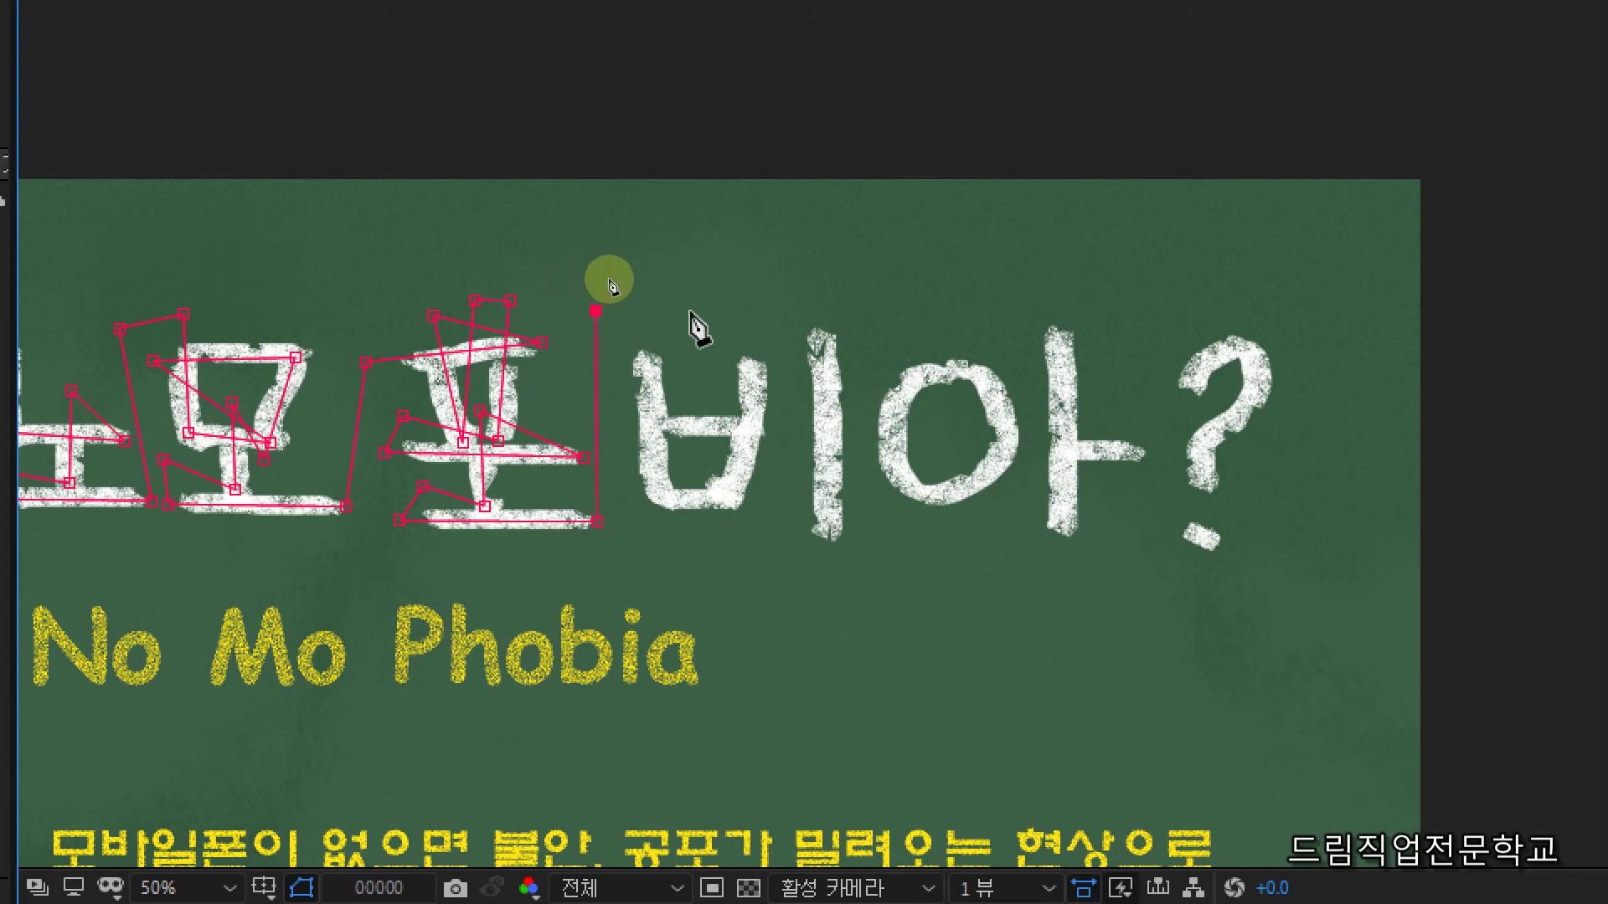
{"action": "left_click", "coordinate": [642, 309]}
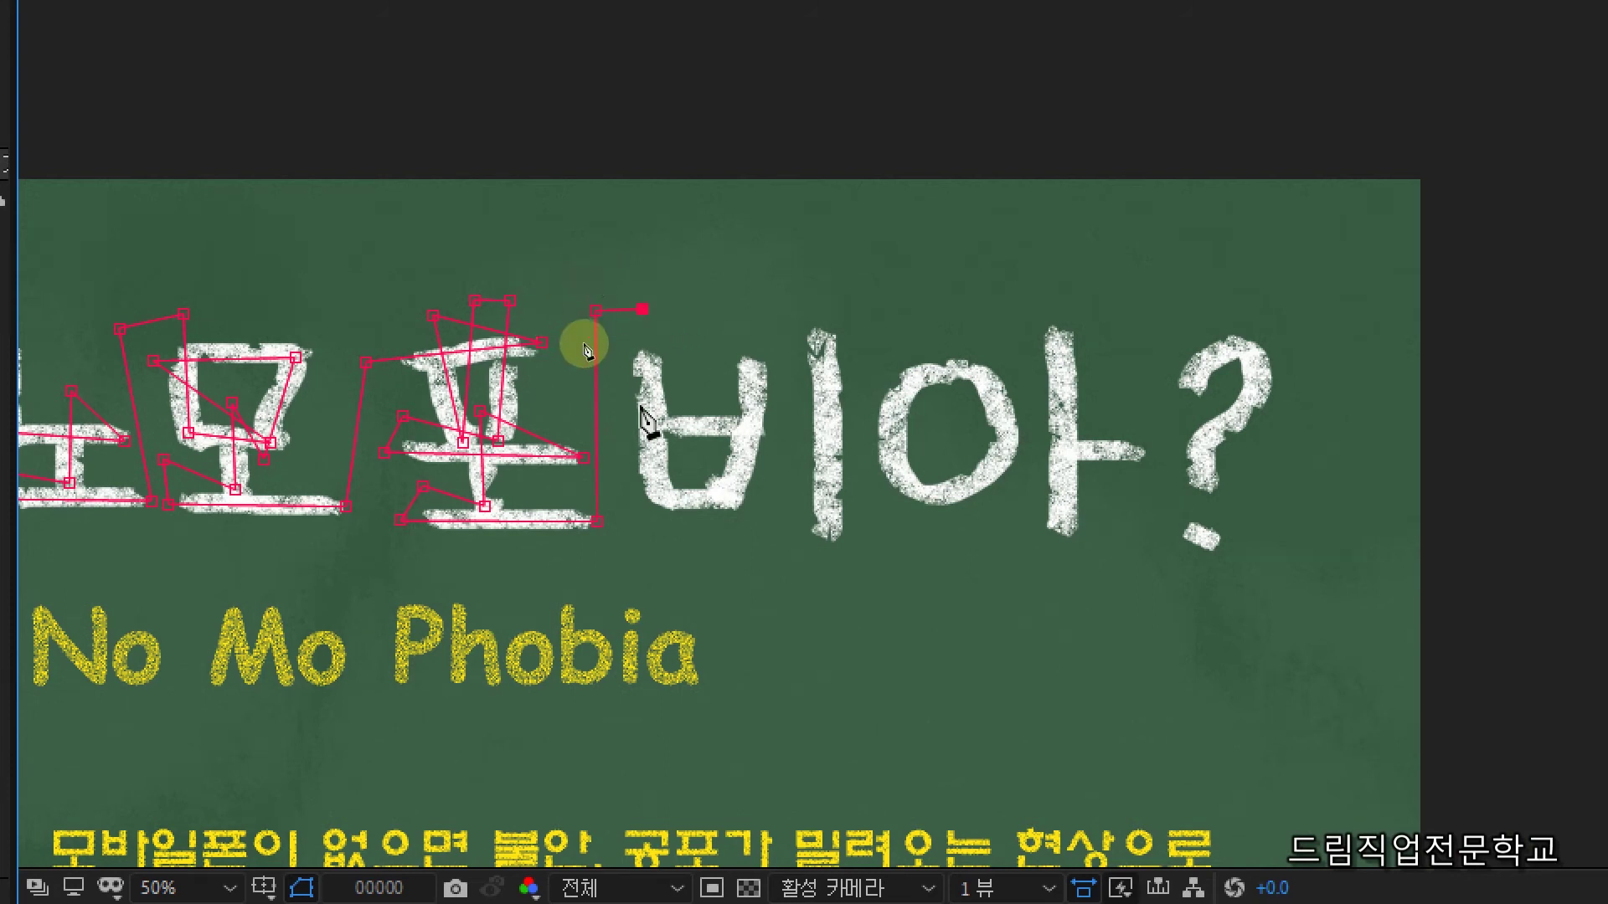
{"action": "left_click", "coordinate": [658, 501]}
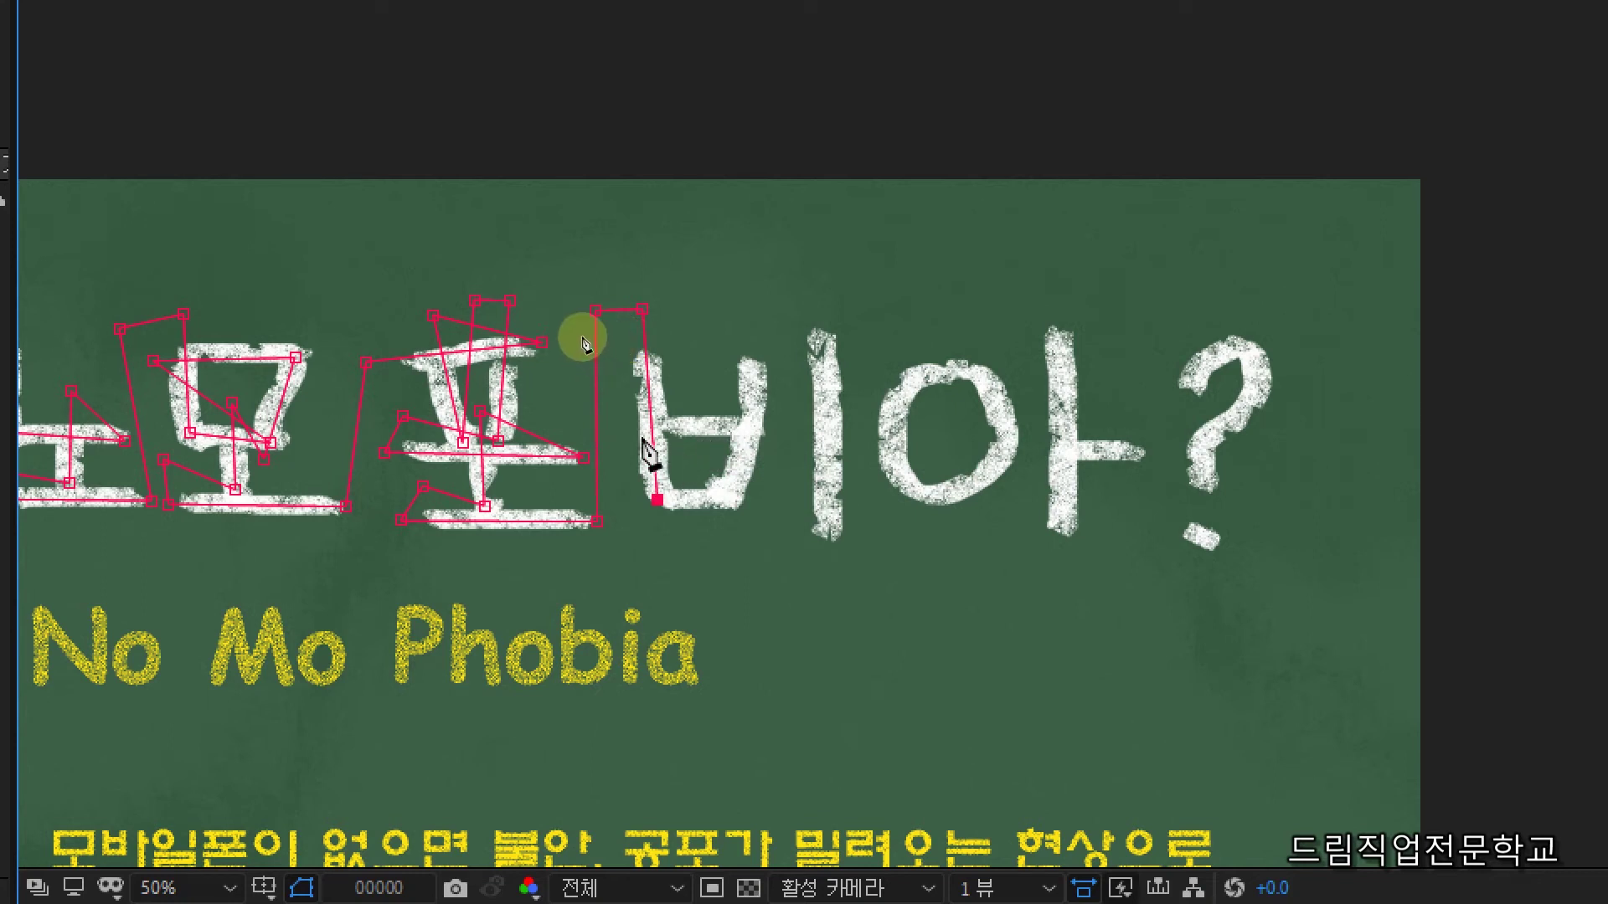
{"action": "left_click", "coordinate": [620, 425]}
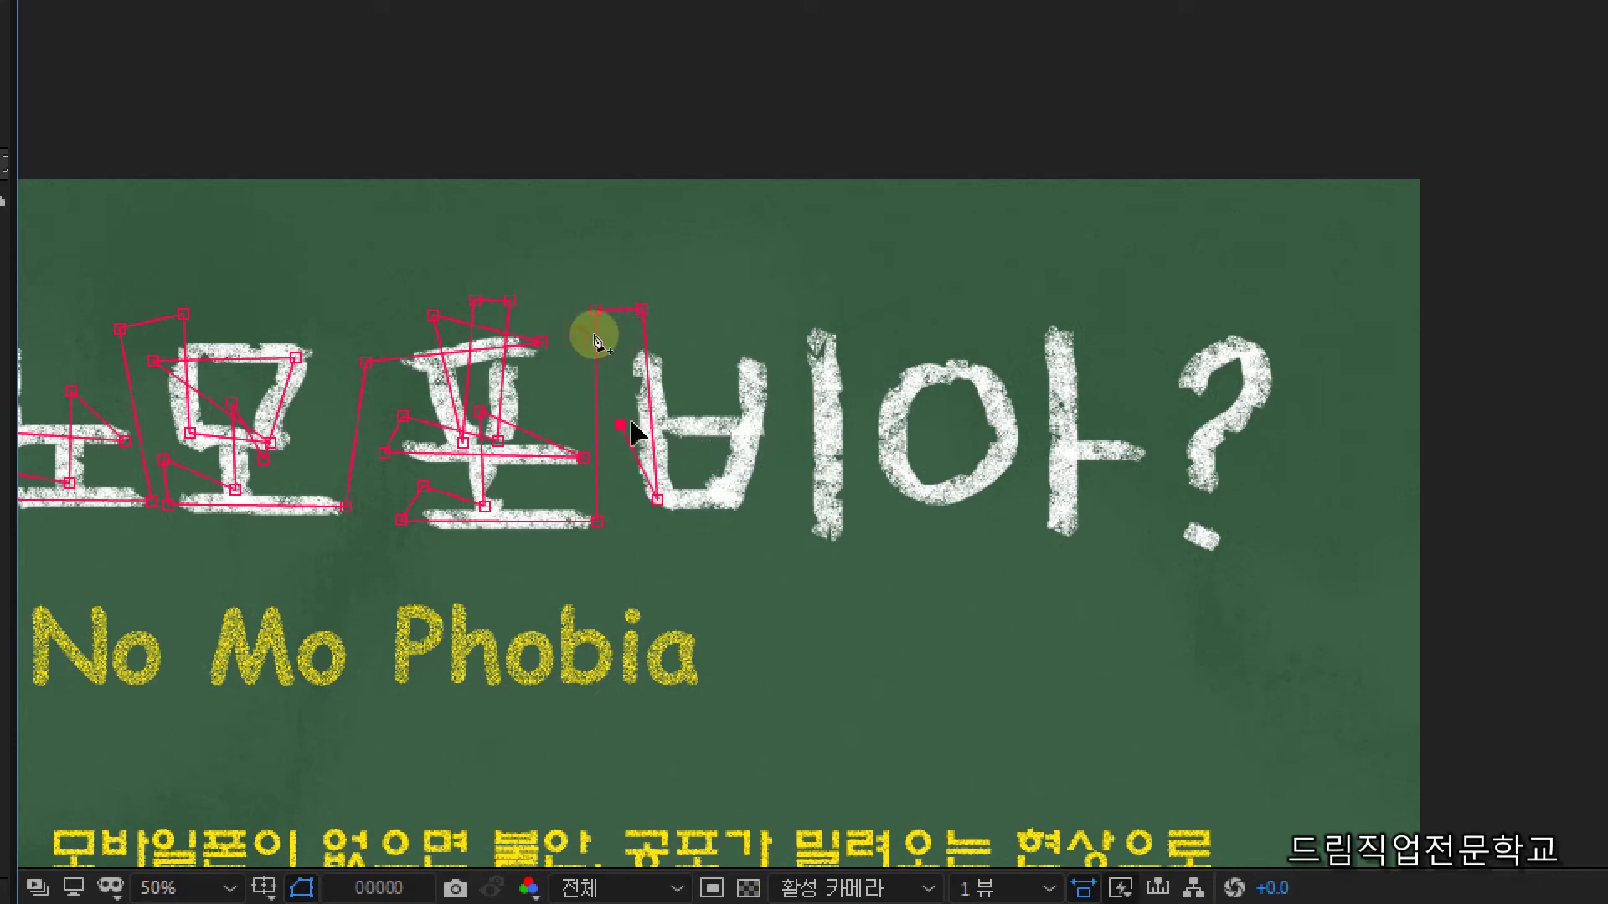
{"action": "left_click", "coordinate": [731, 428]}
Extend the mask path down the right vertical stroke of the ㅂ in 비 and along its bottom bar
{"action": "left_click", "coordinate": [711, 336]}
{"action": "left_click", "coordinate": [759, 328]}
{"action": "left_click", "coordinate": [729, 490]}
{"action": "left_click", "coordinate": [615, 470]}
{"action": "left_click", "coordinate": [623, 499]}
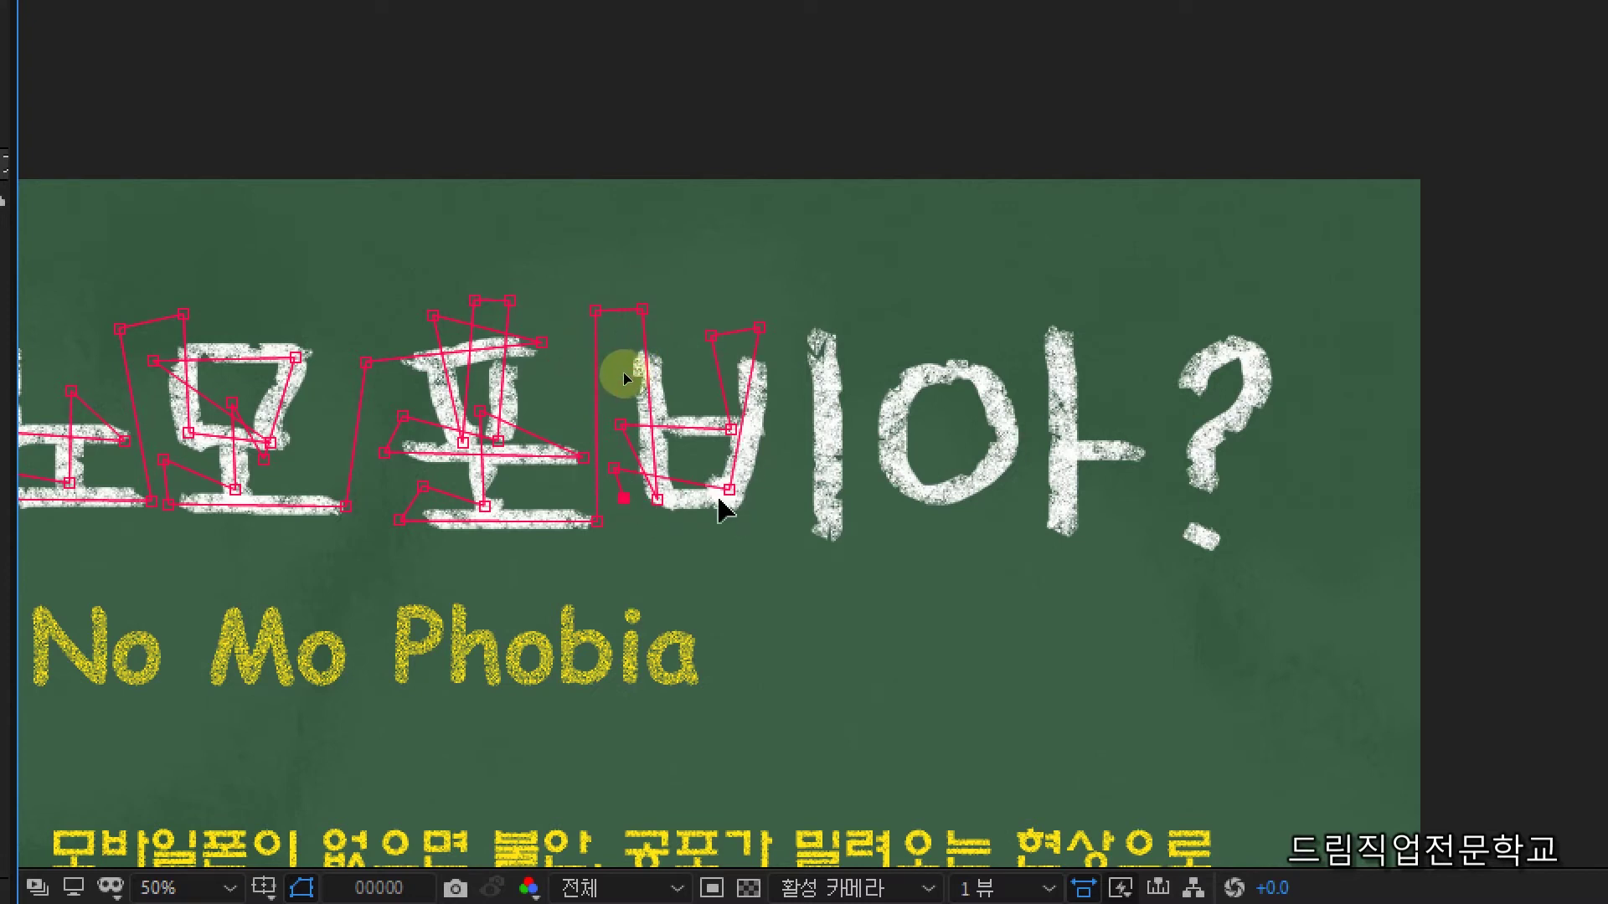
{"action": "left_click", "coordinate": [730, 494]}
{"action": "left_click", "coordinate": [740, 525], "text": "ctrl"}
{"action": "left_click", "coordinate": [749, 505]}
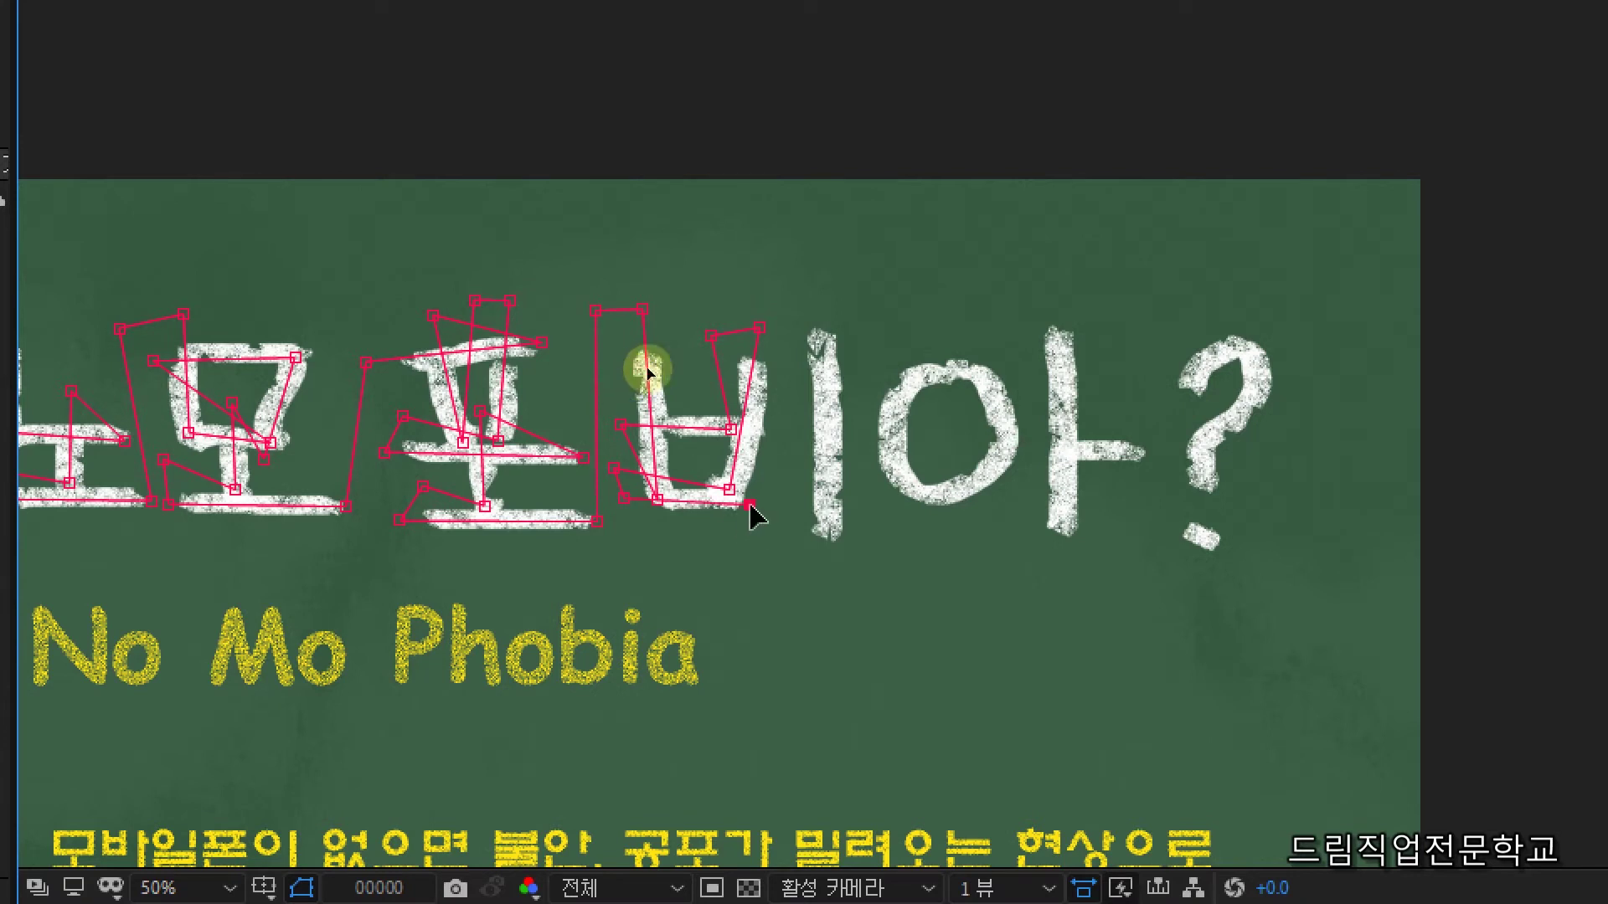
Extend the mask path over the top of the ㅣ in 비 and down to just below the stroke
{"action": "left_click", "coordinate": [792, 312]}
{"action": "left_click", "coordinate": [835, 296]}
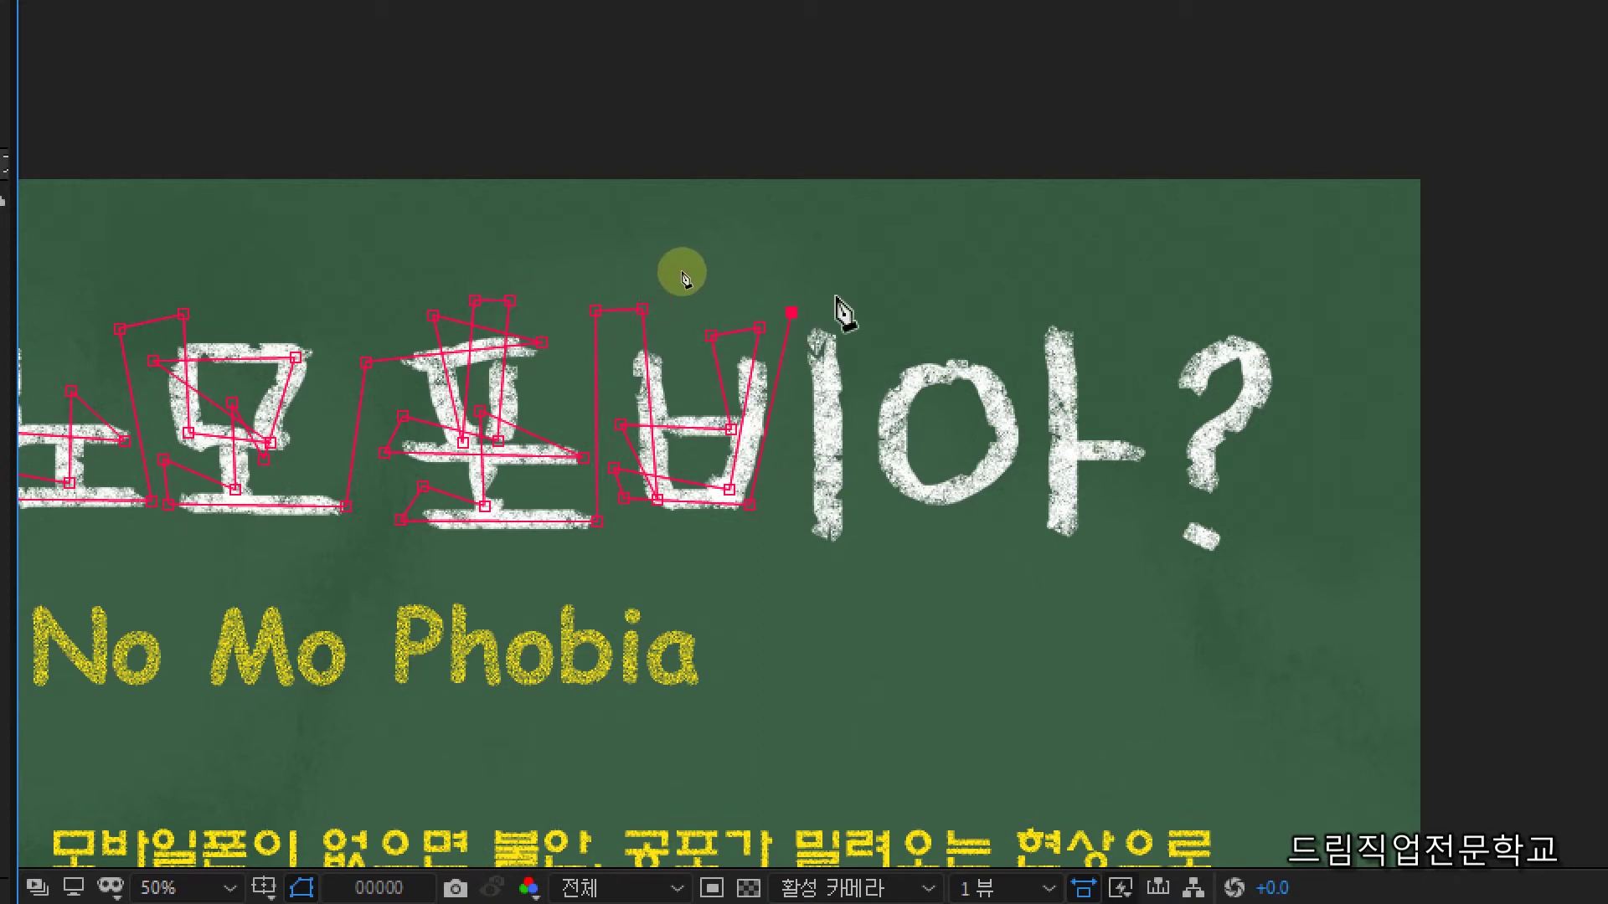
{"action": "left_click", "coordinate": [821, 561]}
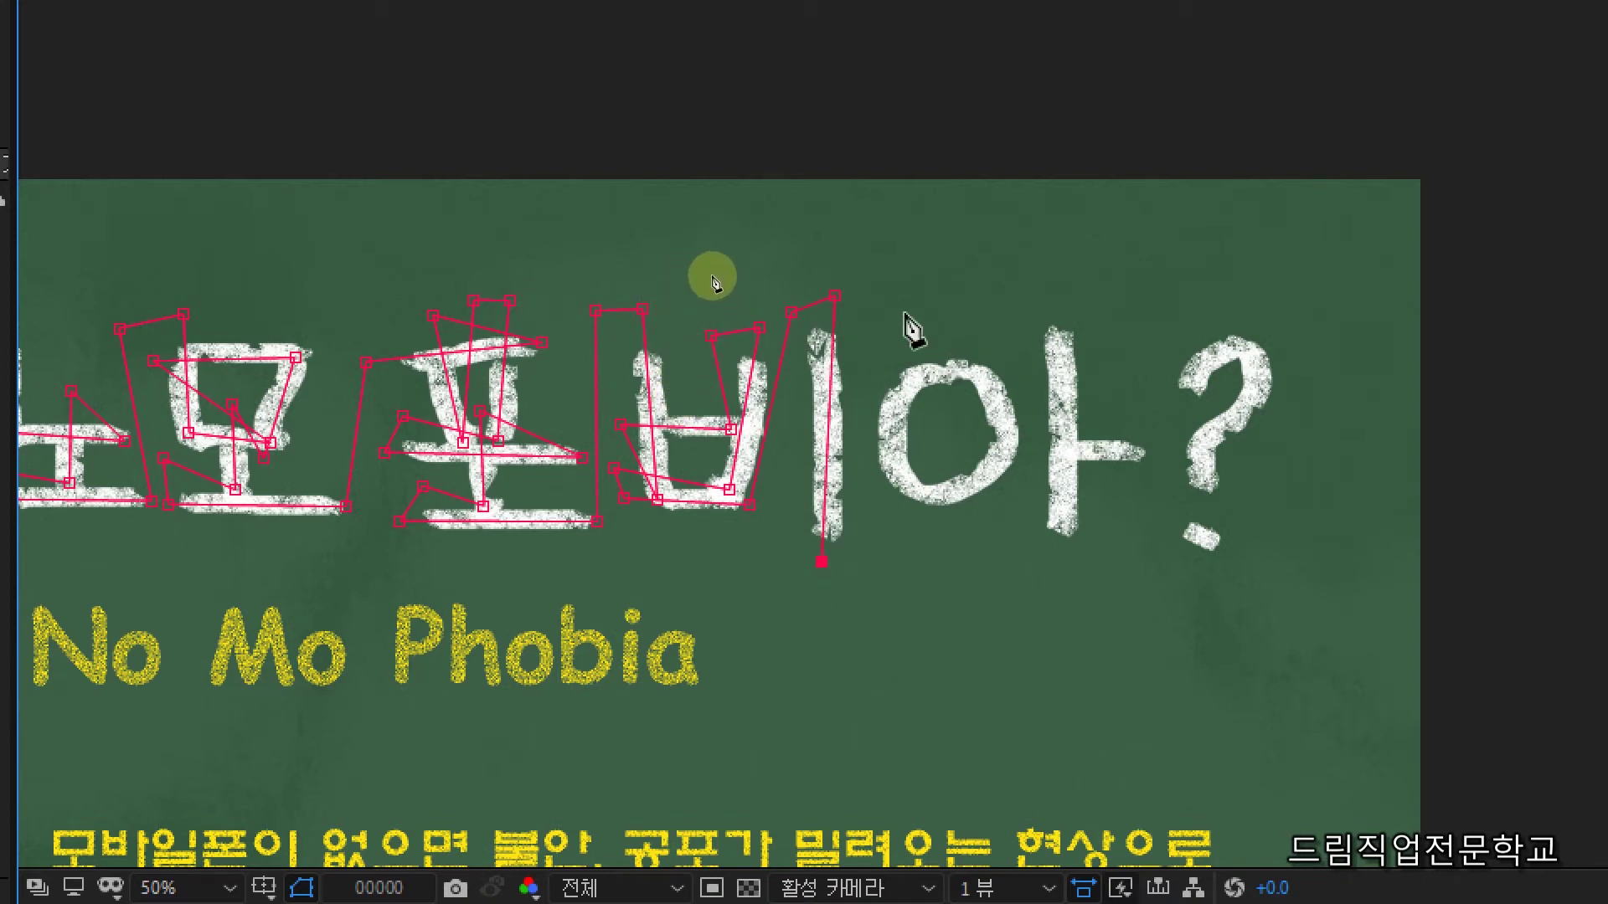
Extend the mask path to the ㅇ of 아 and trace its circle counterclockwise with curved points, ending just outside its upper left
{"action": "left_click", "coordinate": [853, 248]}
{"action": "left_click", "coordinate": [942, 335]}
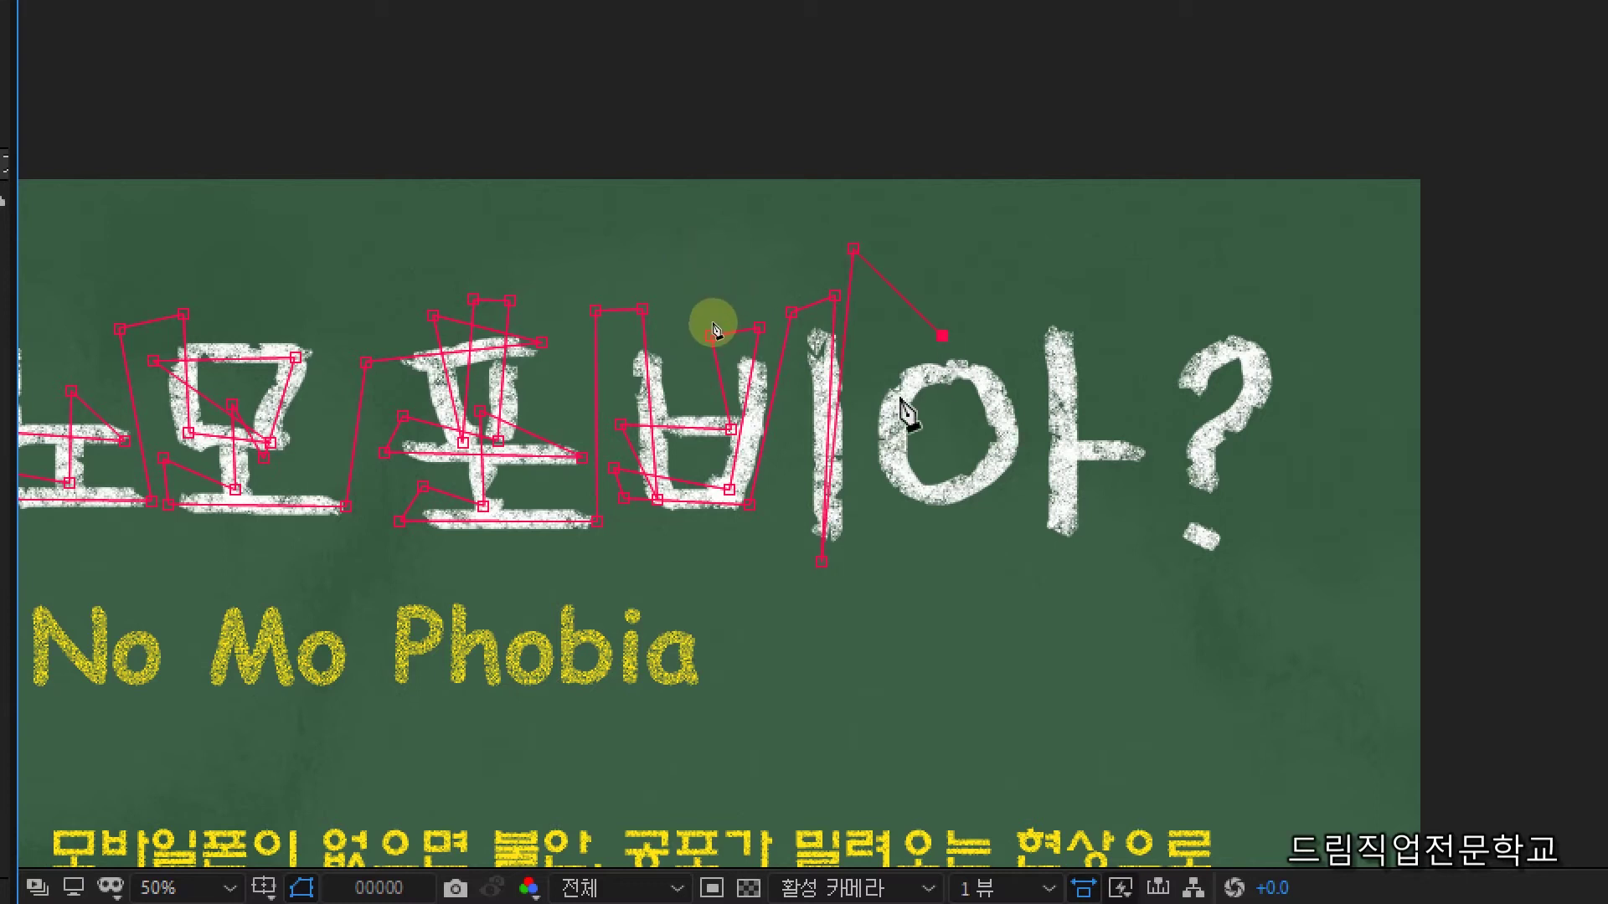
{"action": "left_click_drag", "start_coordinate": [891, 413], "coordinate": [895, 448]}
{"action": "left_click_drag", "start_coordinate": [941, 500], "coordinate": [987, 384]}
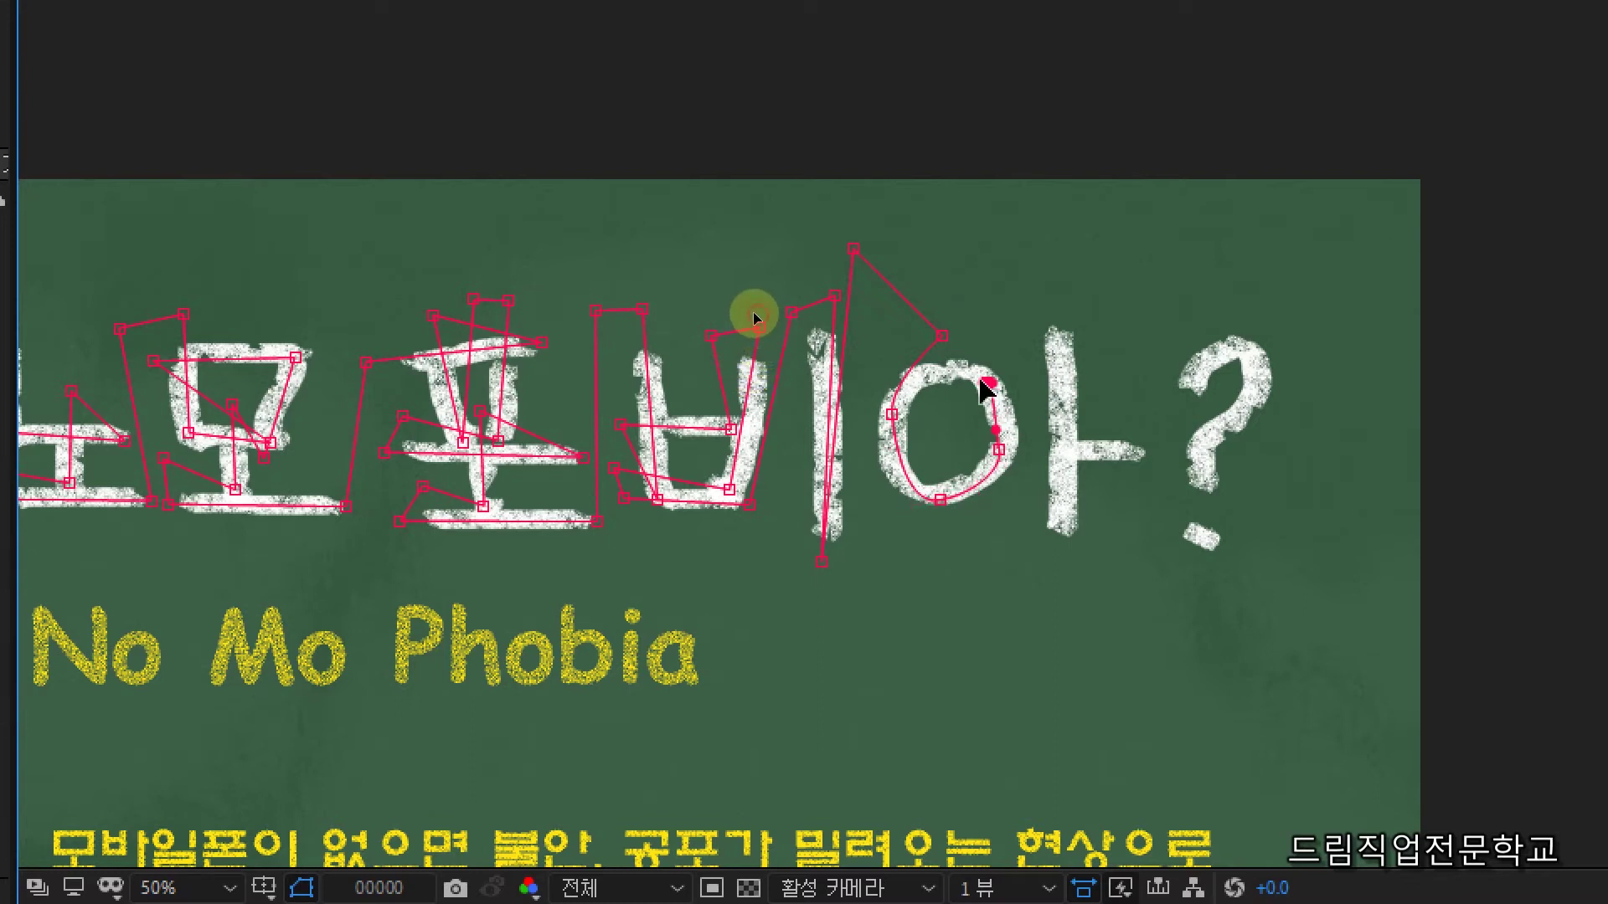
{"action": "left_click_drag", "start_coordinate": [892, 414], "coordinate": [838, 435]}
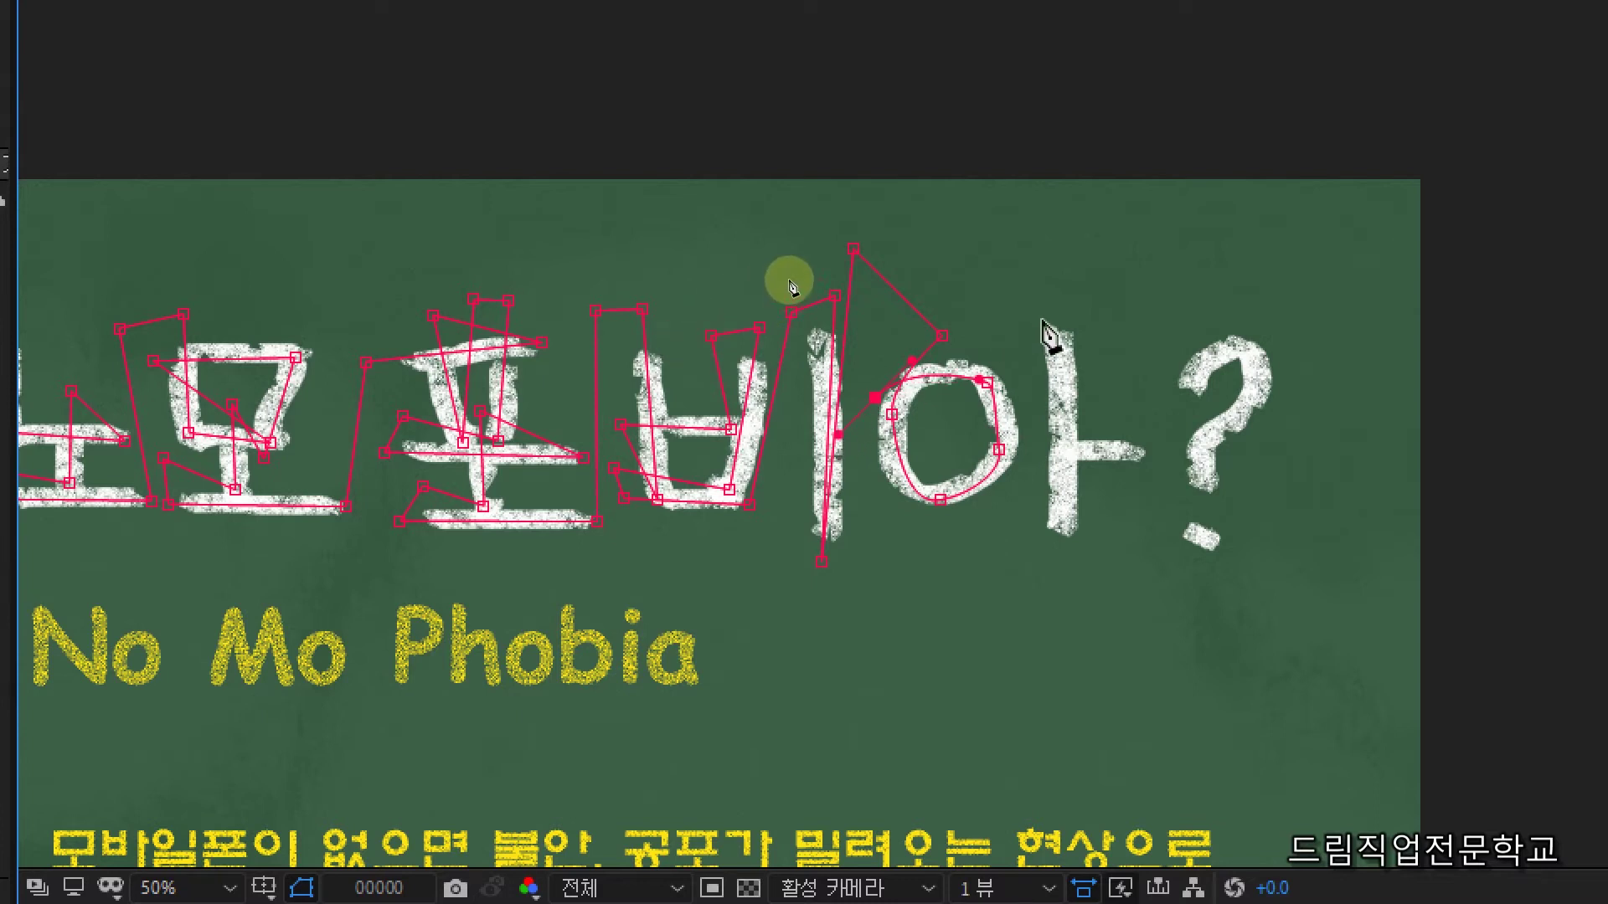
Extend the mask path down the ㅏ of 아 from above its vertical stroke, and along its short horizontal branch
{"action": "left_click", "coordinate": [1067, 292]}
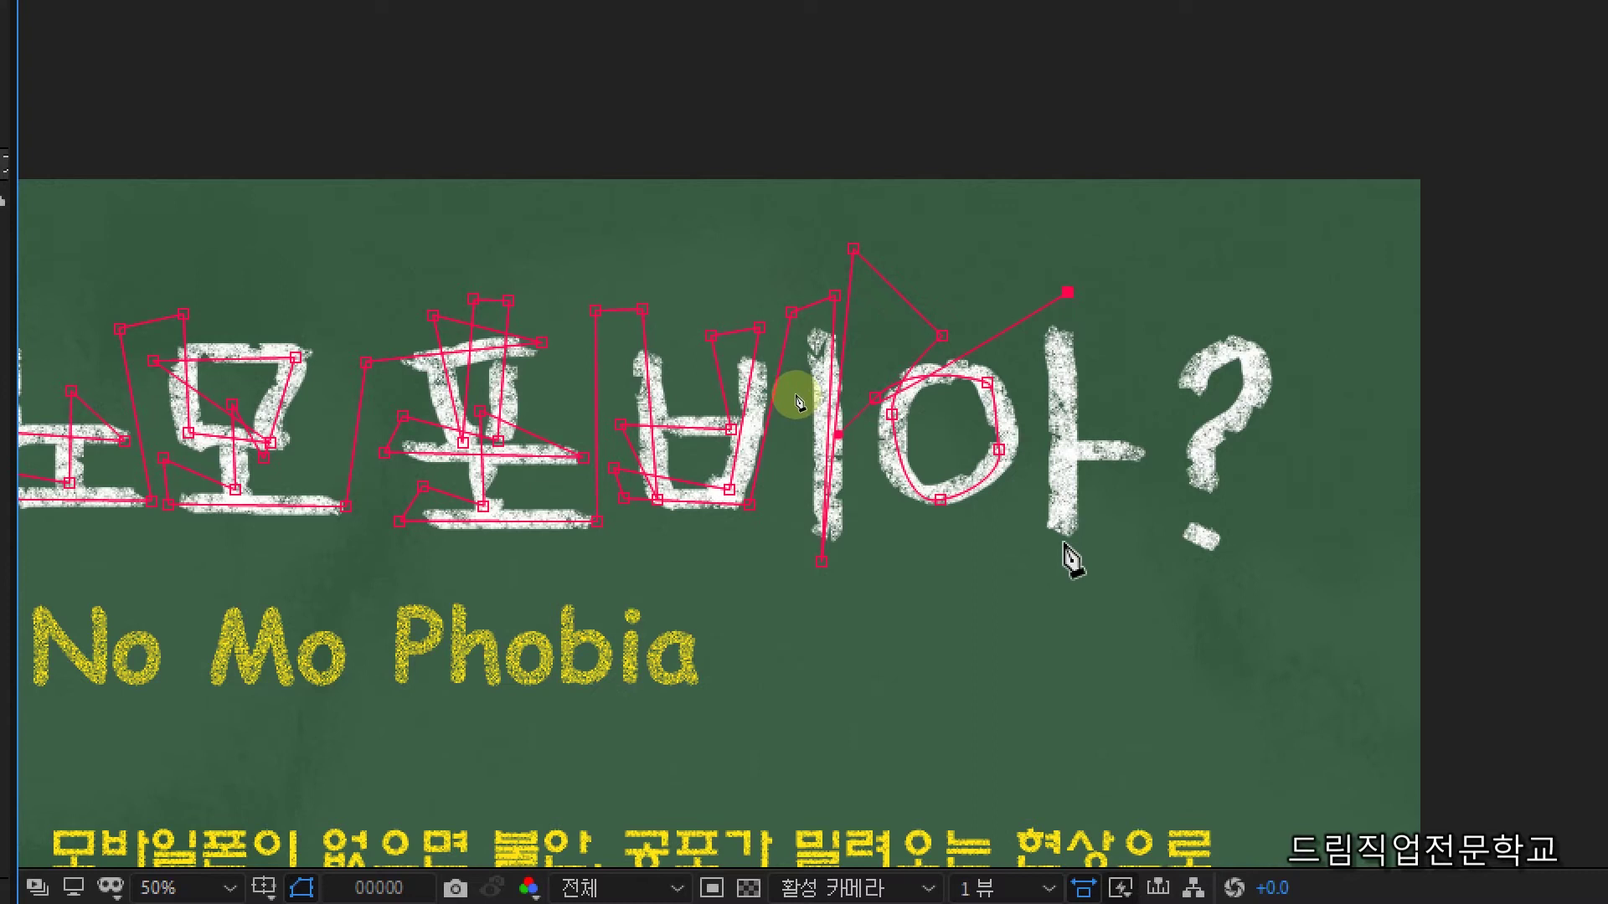
{"action": "left_click", "coordinate": [1062, 542]}
{"action": "left_click", "coordinate": [1036, 450]}
{"action": "left_click", "coordinate": [1145, 458]}
Extend the mask path around the question mark's hook with curved points and down to just below its dot
{"action": "left_click", "coordinate": [1178, 405]}
{"action": "left_click_drag", "start_coordinate": [1248, 347], "coordinate": [1266, 370]}
{"action": "left_click", "coordinate": [1226, 427]}
{"action": "left_click_drag", "start_coordinate": [1226, 427], "coordinate": [1214, 438]}
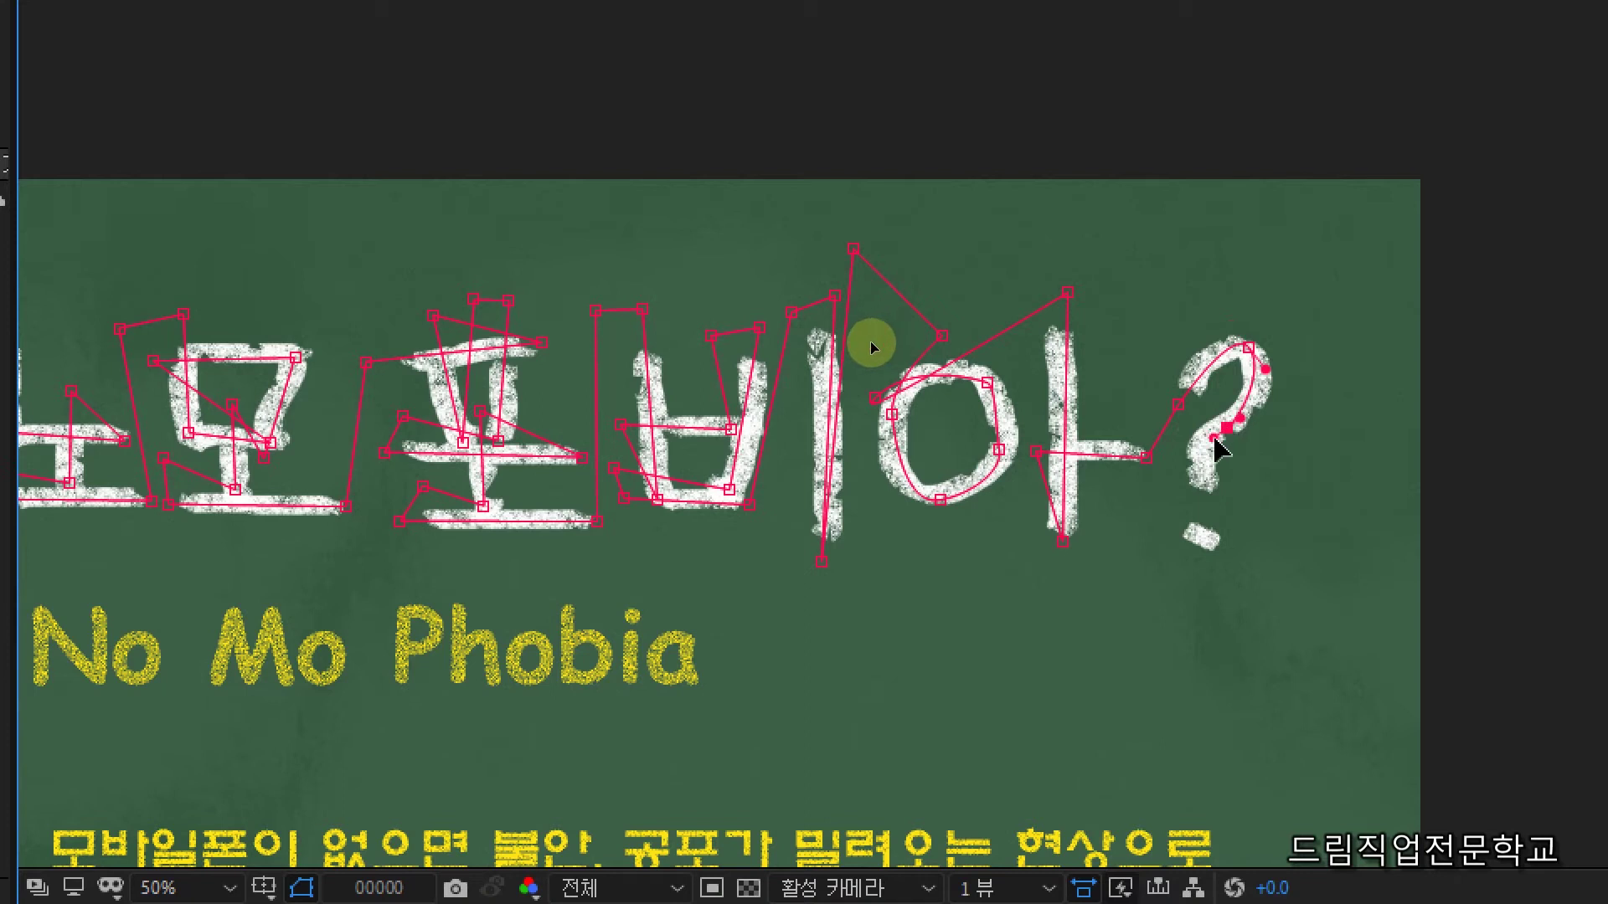
{"action": "left_click", "coordinate": [1197, 555]}
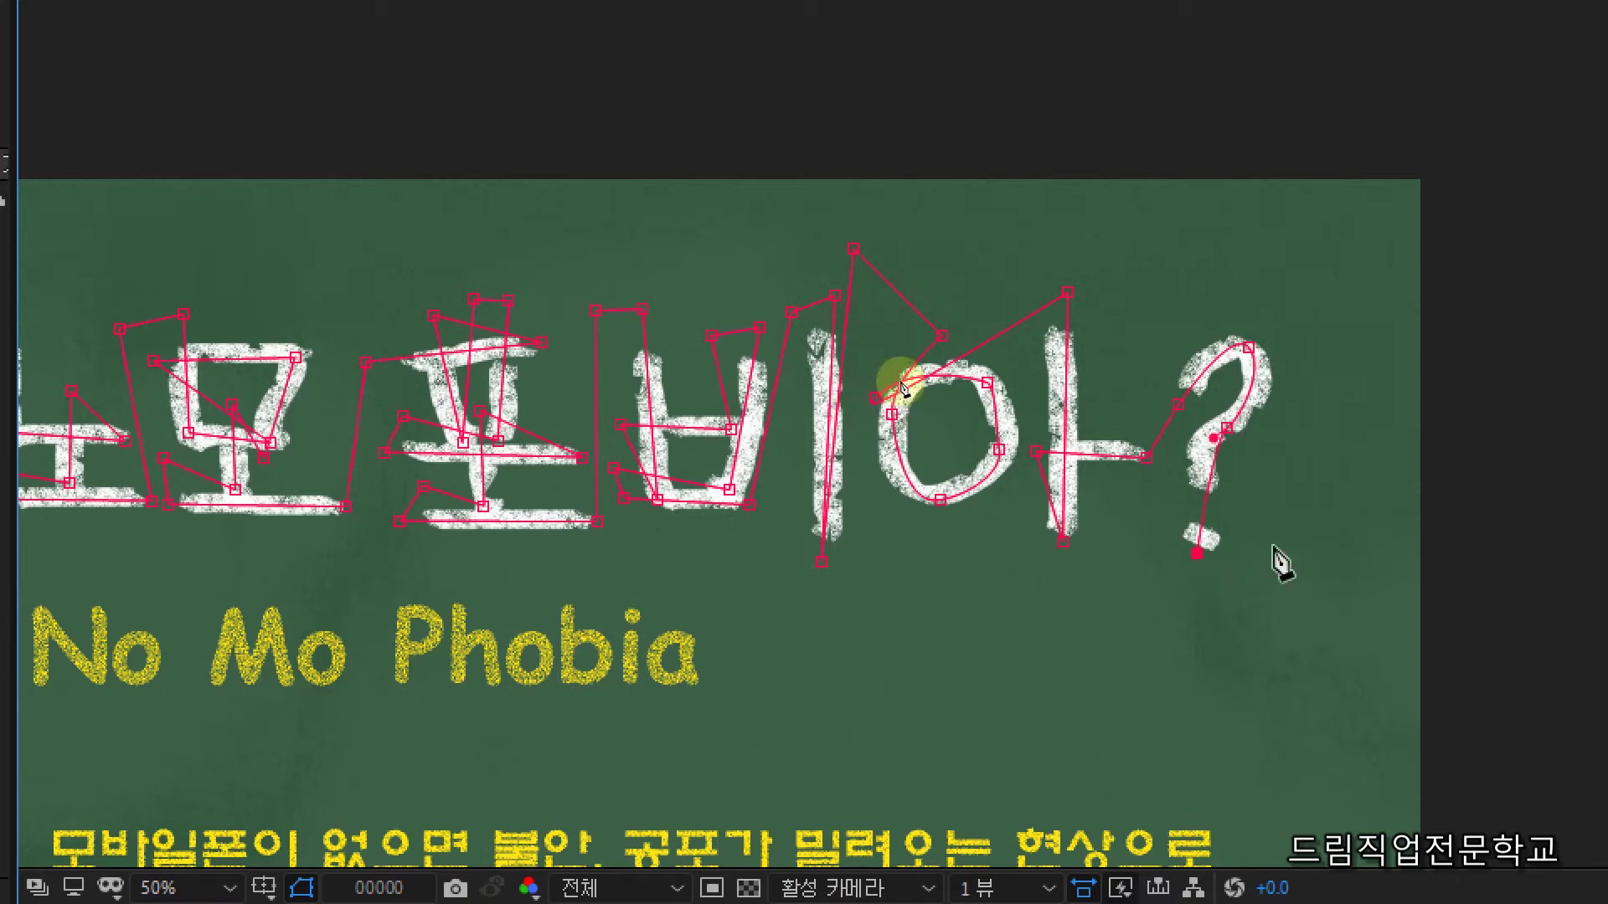
Select the 텍스트1 layer in the timeline in place of its mask
{"action": "scroll", "coordinate": [764, 410], "scroll_direction": "down", "scroll_amount": 1}
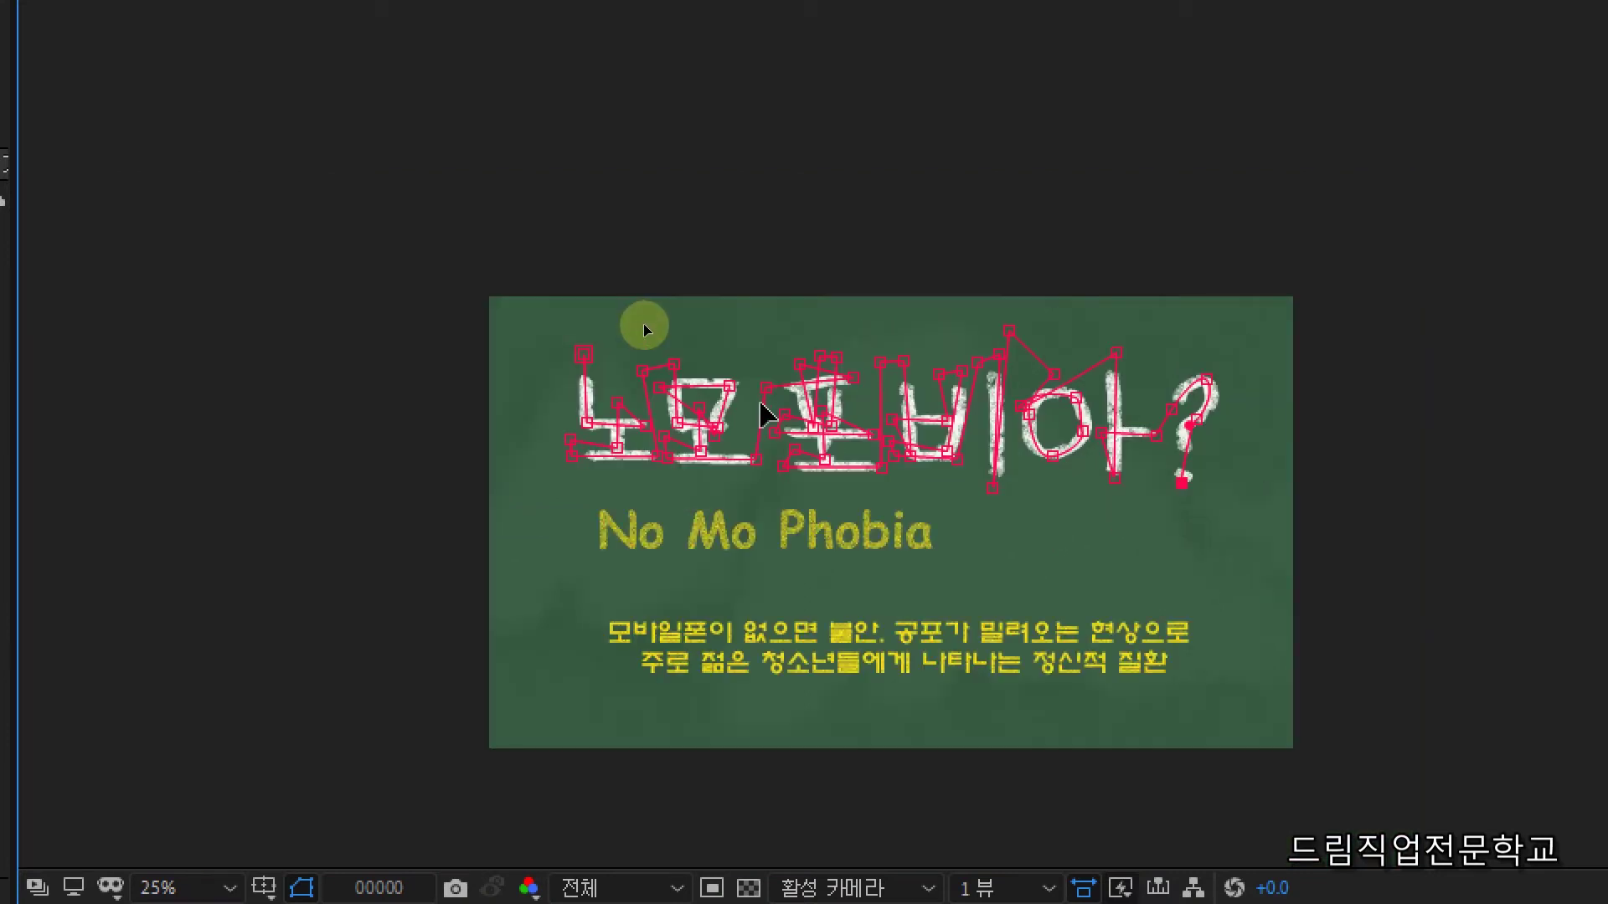
{"action": "scroll", "coordinate": [764, 410], "scroll_direction": "up", "scroll_amount": 1}
{"action": "scroll", "coordinate": [764, 410], "scroll_direction": "down", "scroll_amount": 1}
{"action": "left_click_drag", "start_coordinate": [888, 339], "coordinate": [609, 334]}
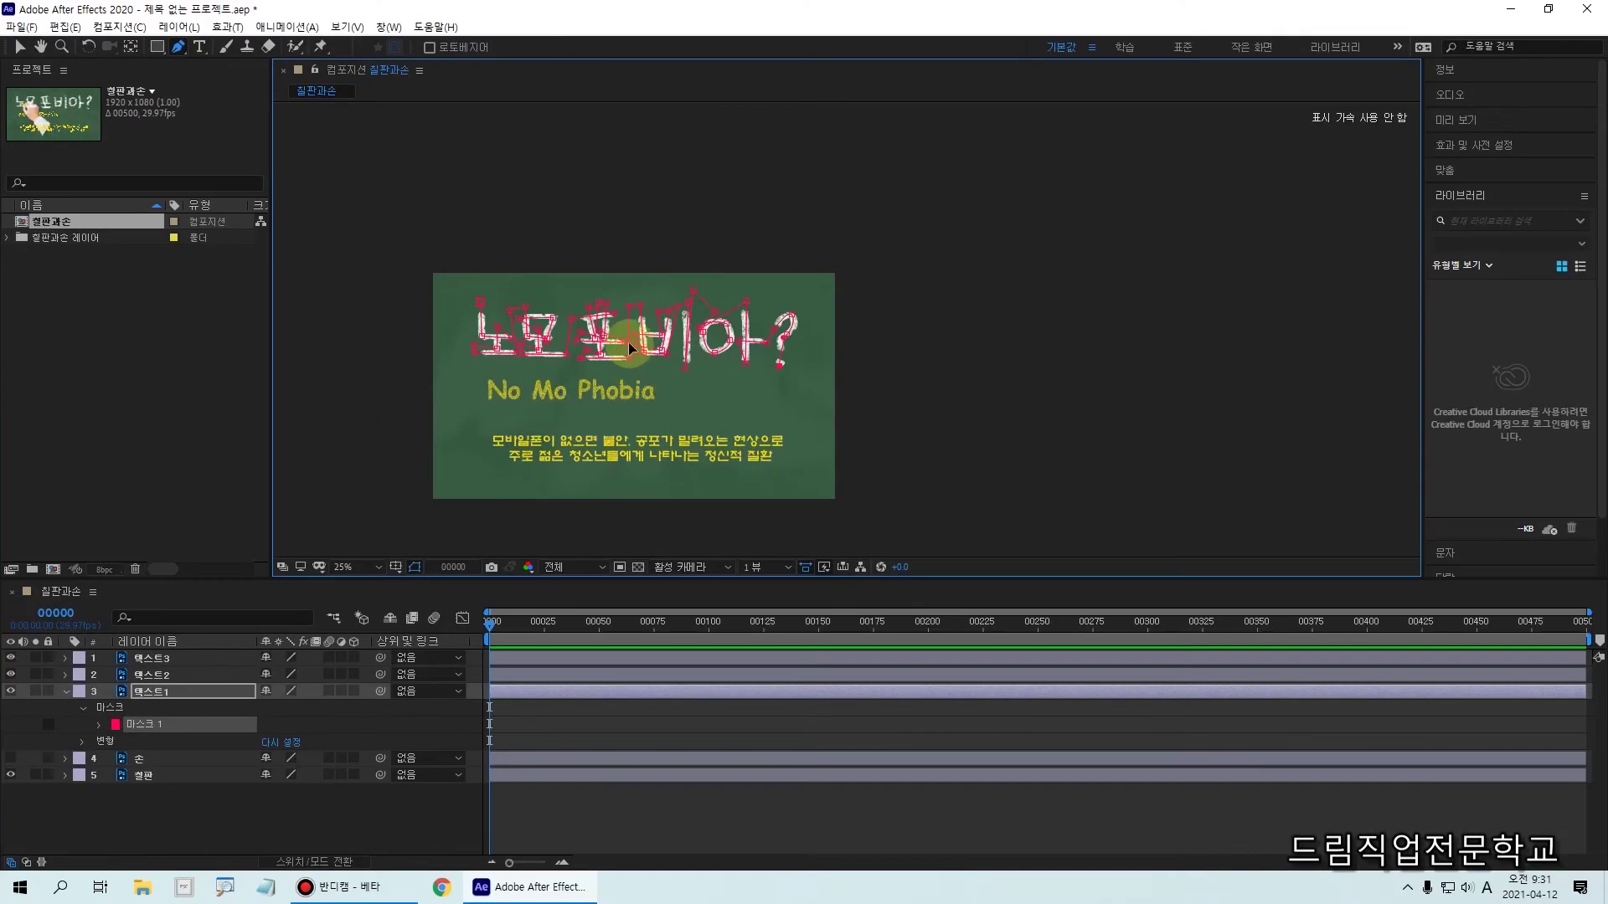
{"action": "left_click", "coordinate": [142, 693]}
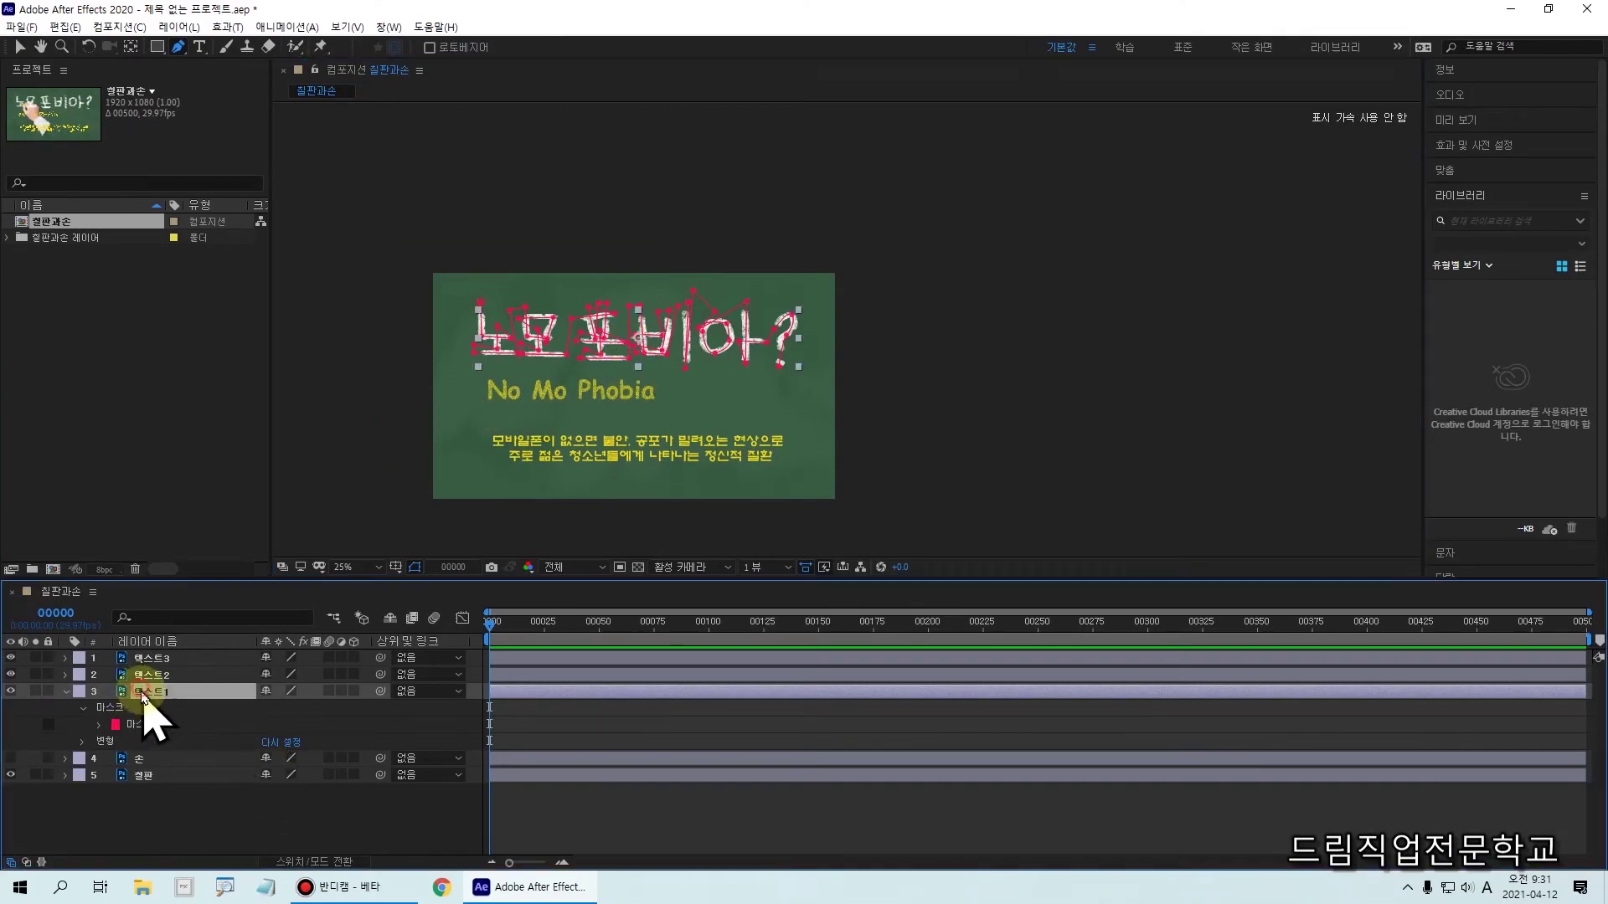
{"action": "left_click_drag", "start_coordinate": [7, 666], "coordinate": [269, 716]}
{"action": "left_click", "coordinate": [229, 28]}
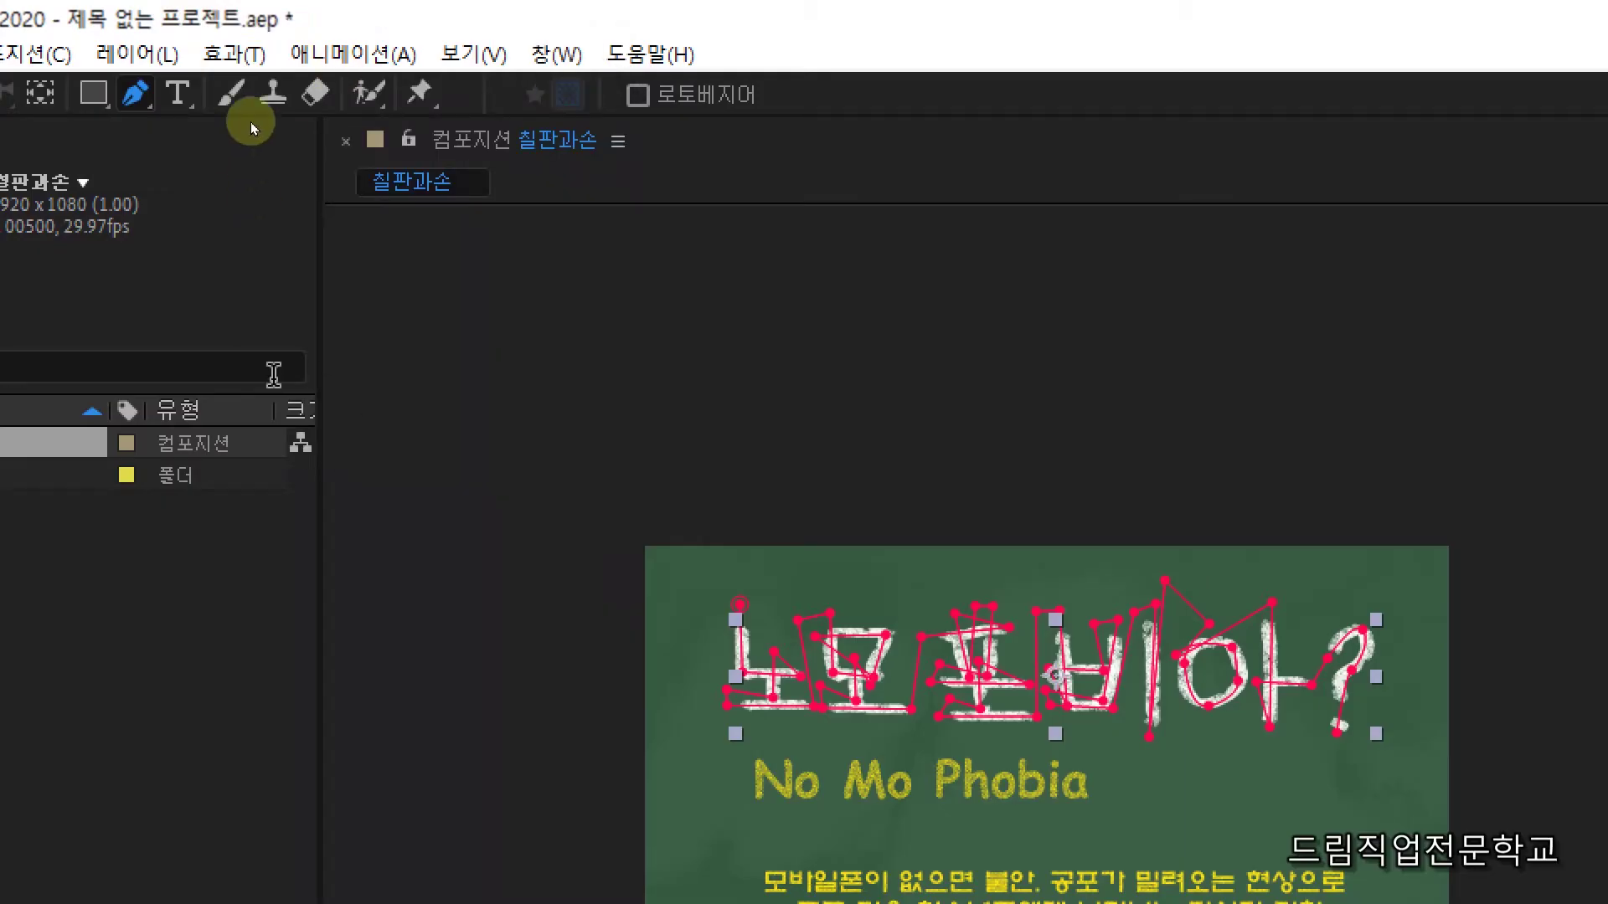
{"action": "left_click", "coordinate": [228, 46]}
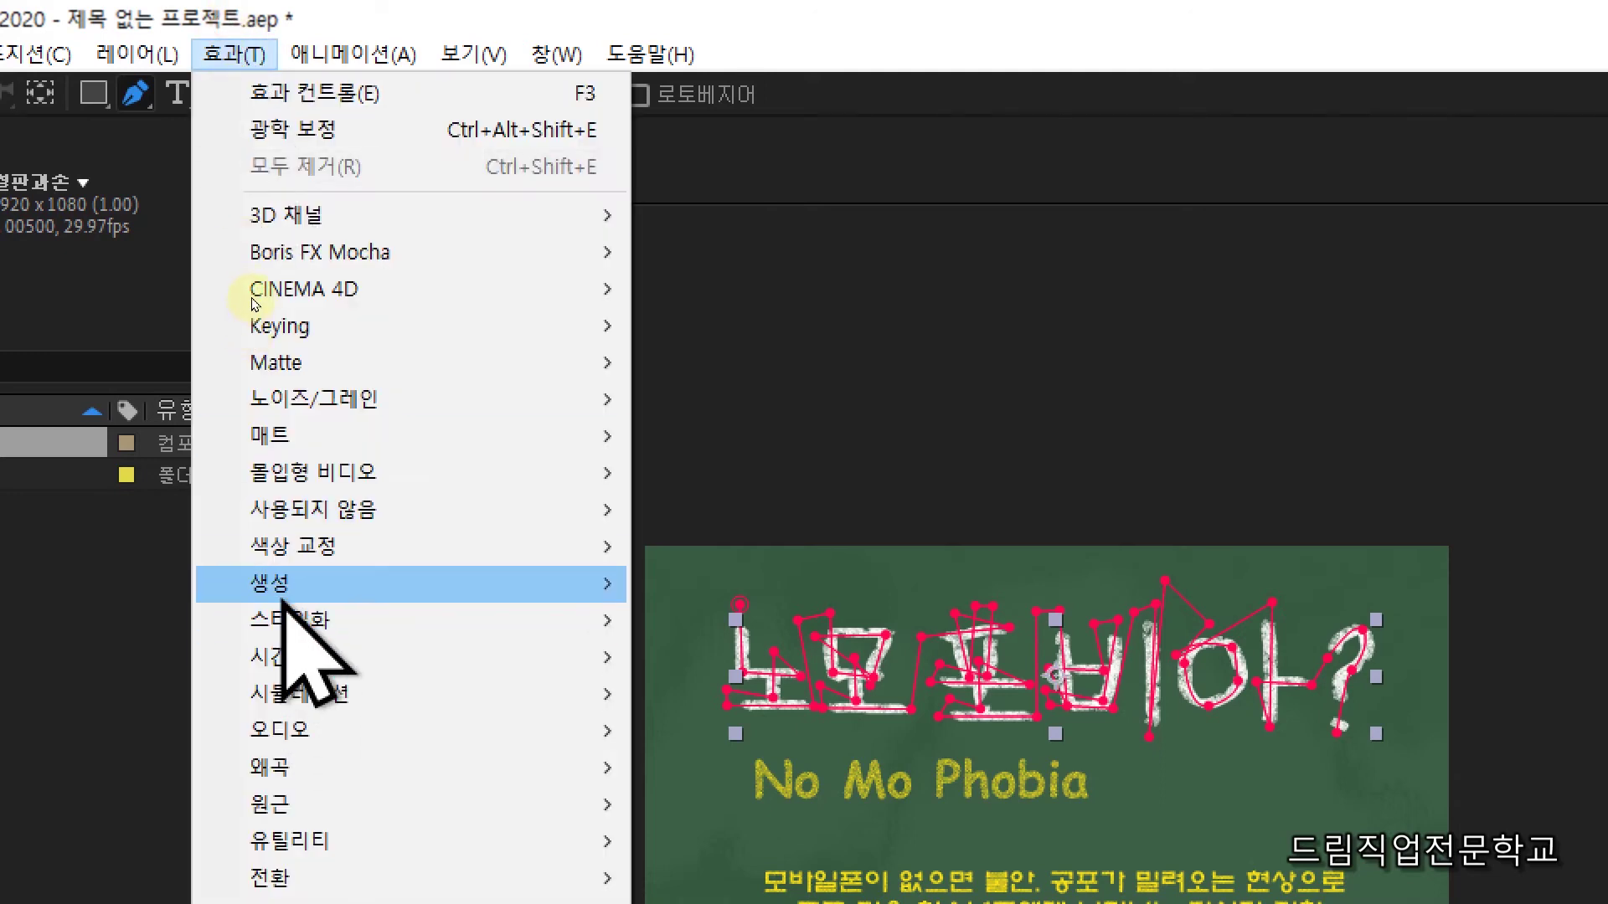
{"action": "mouse_move", "coordinate": [301, 586]}
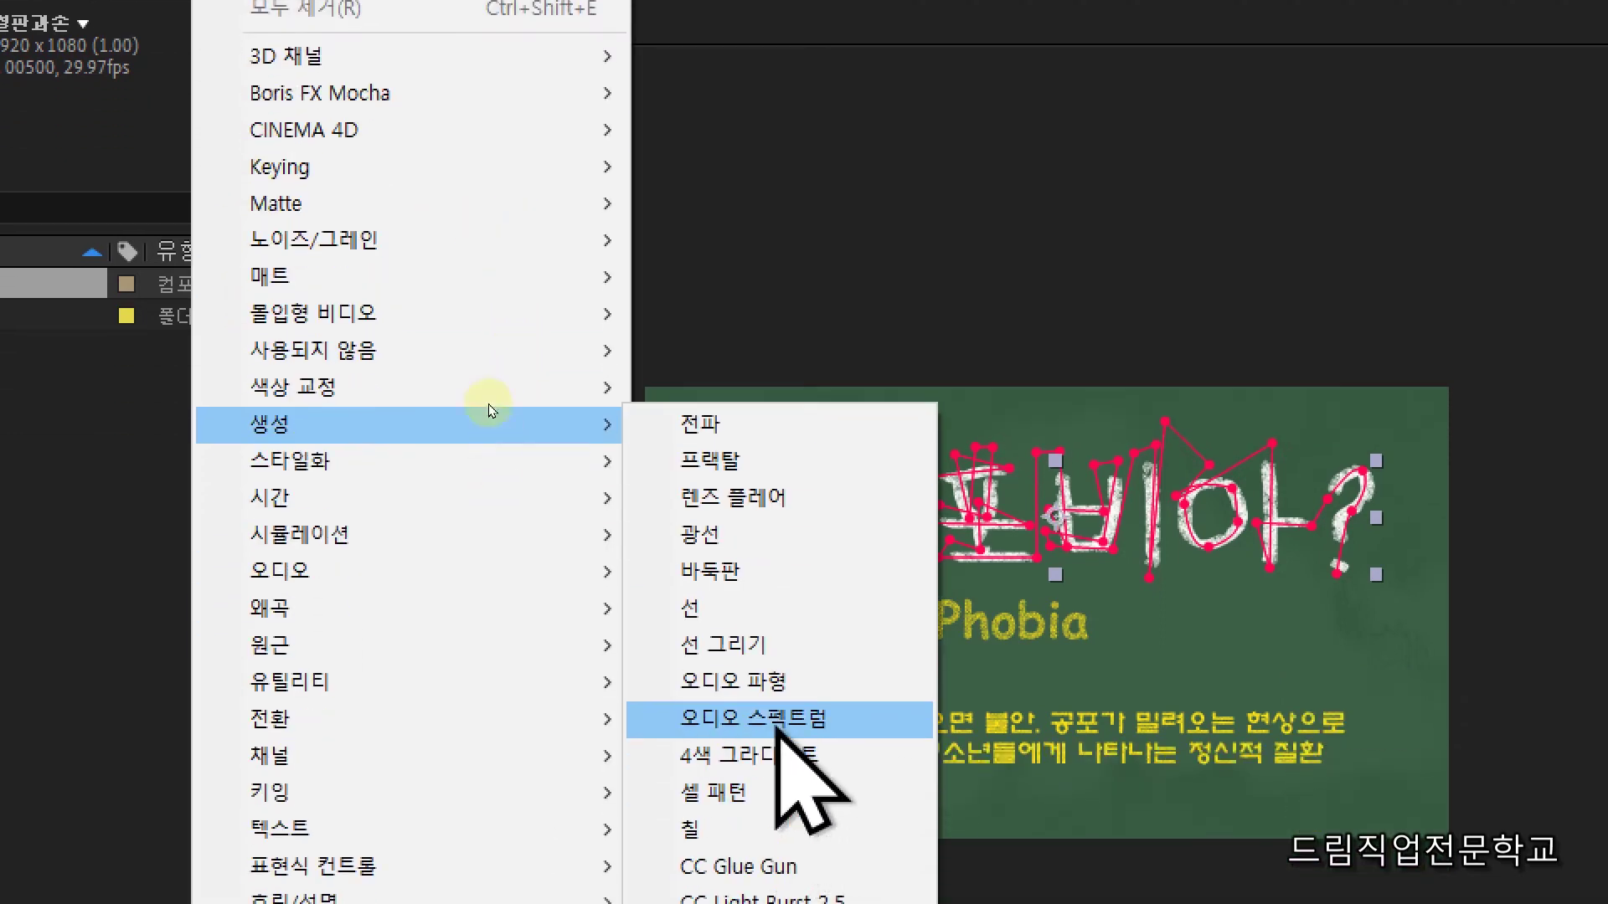
{"action": "mouse_move", "coordinate": [639, 599]}
{"action": "left_mouse_down"}
{"action": "mouse_move", "coordinate": [741, 636]}
{"action": "mouse_move", "coordinate": [882, 643]}
{"action": "left_mouse_up"}
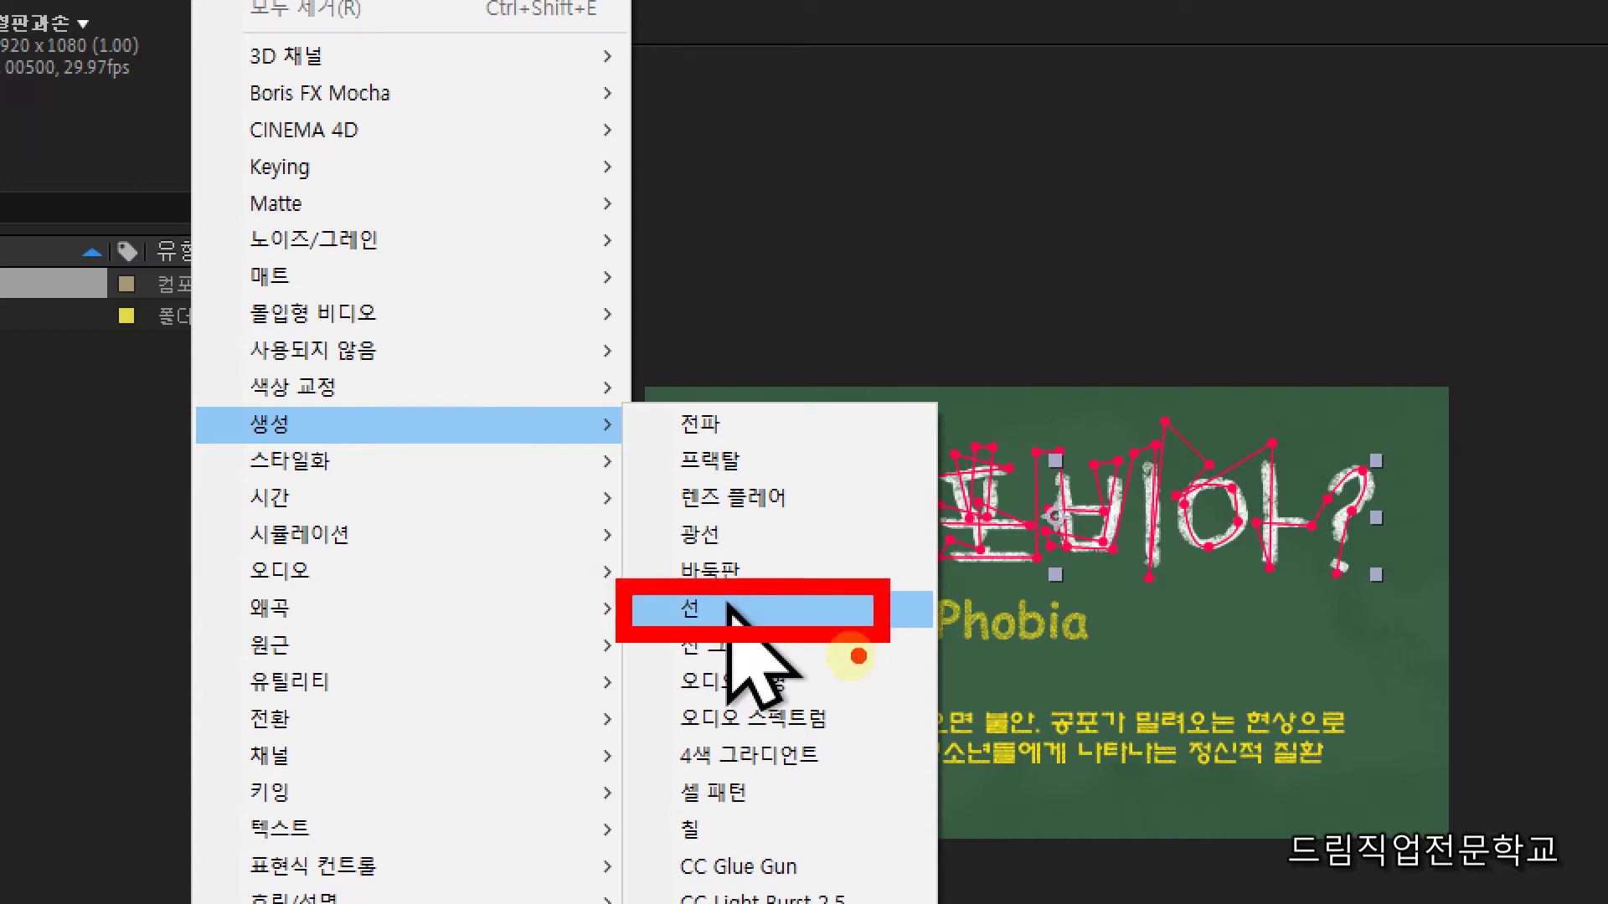
{"action": "left_click_drag", "start_coordinate": [205, 417], "coordinate": [402, 451]}
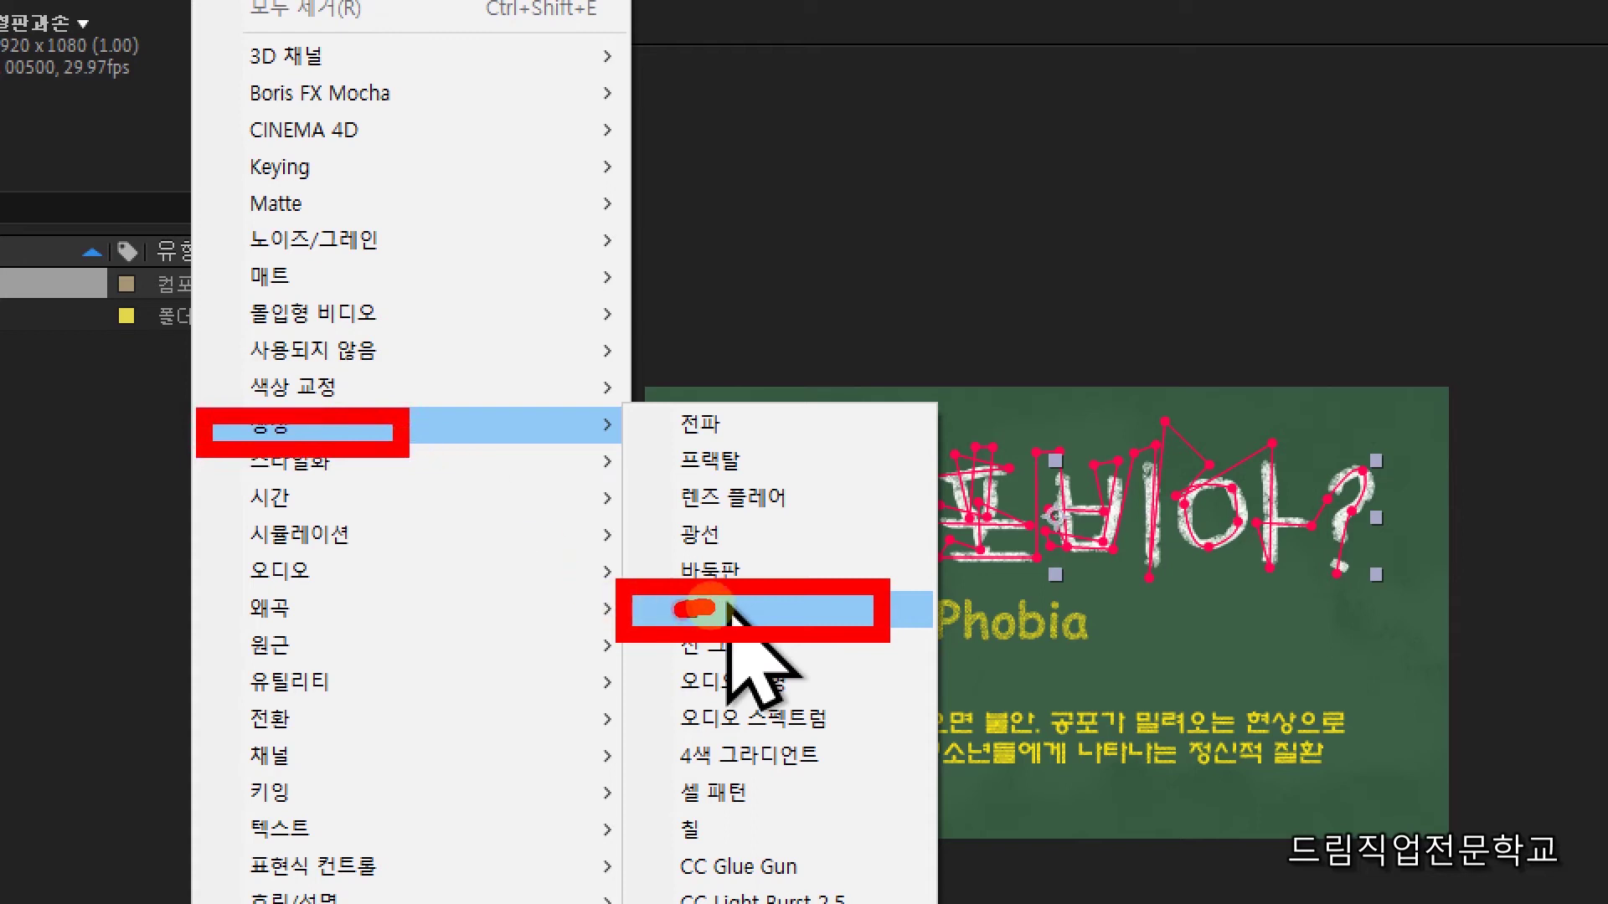
{"action": "key", "text": "Escape"}
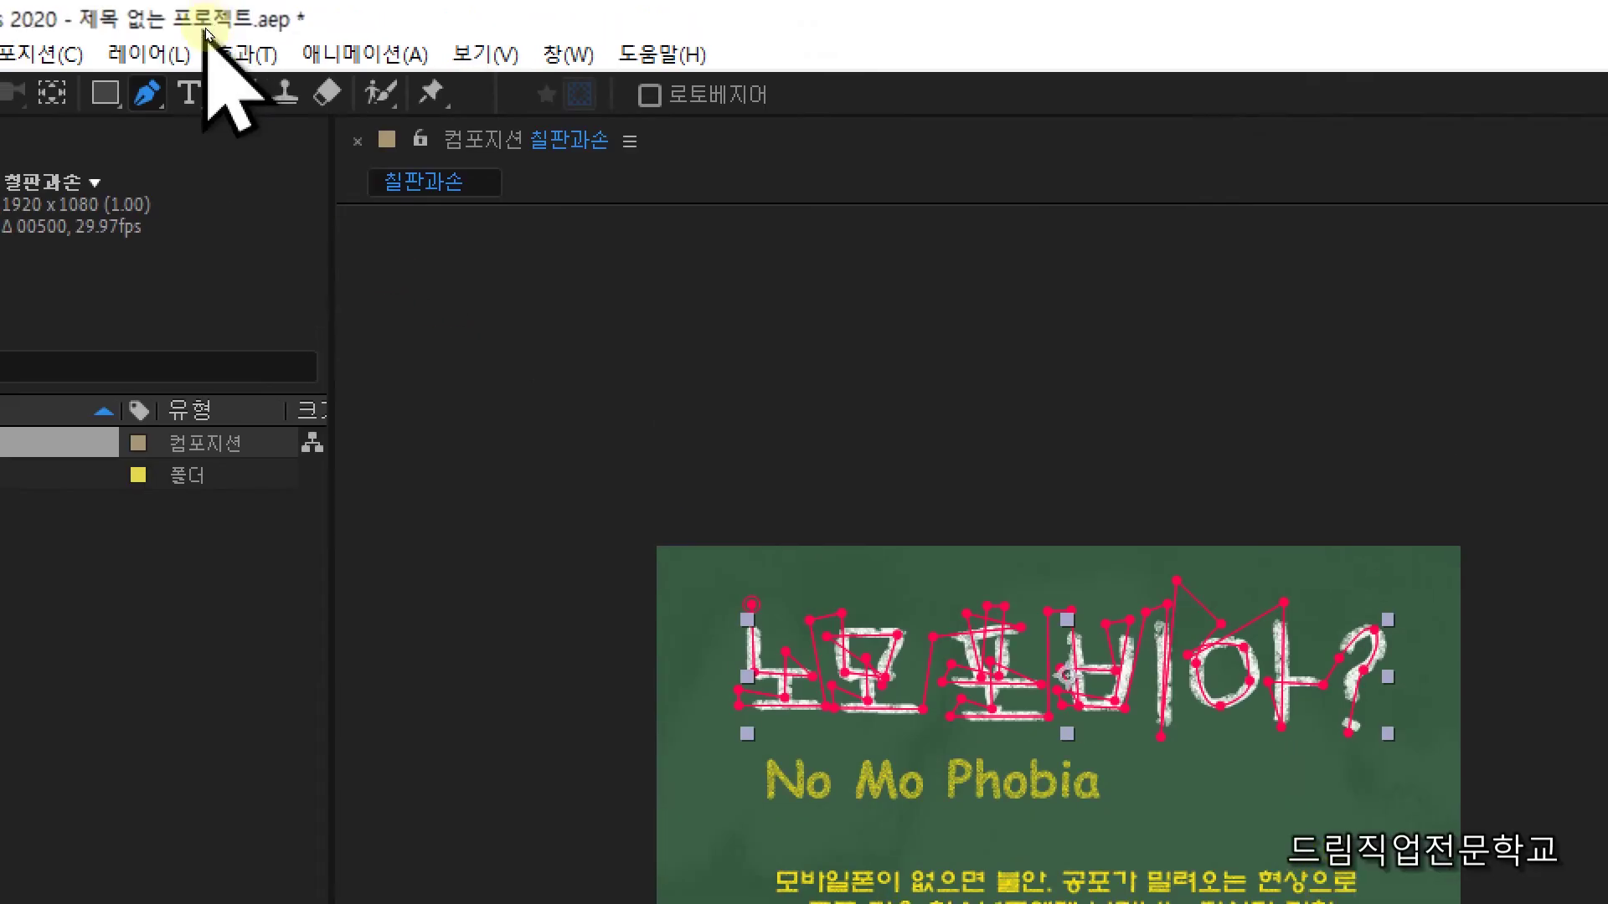
Apply the 선 effect from the 생성 category to the 텍스트1 layer
{"action": "left_click", "coordinate": [234, 54]}
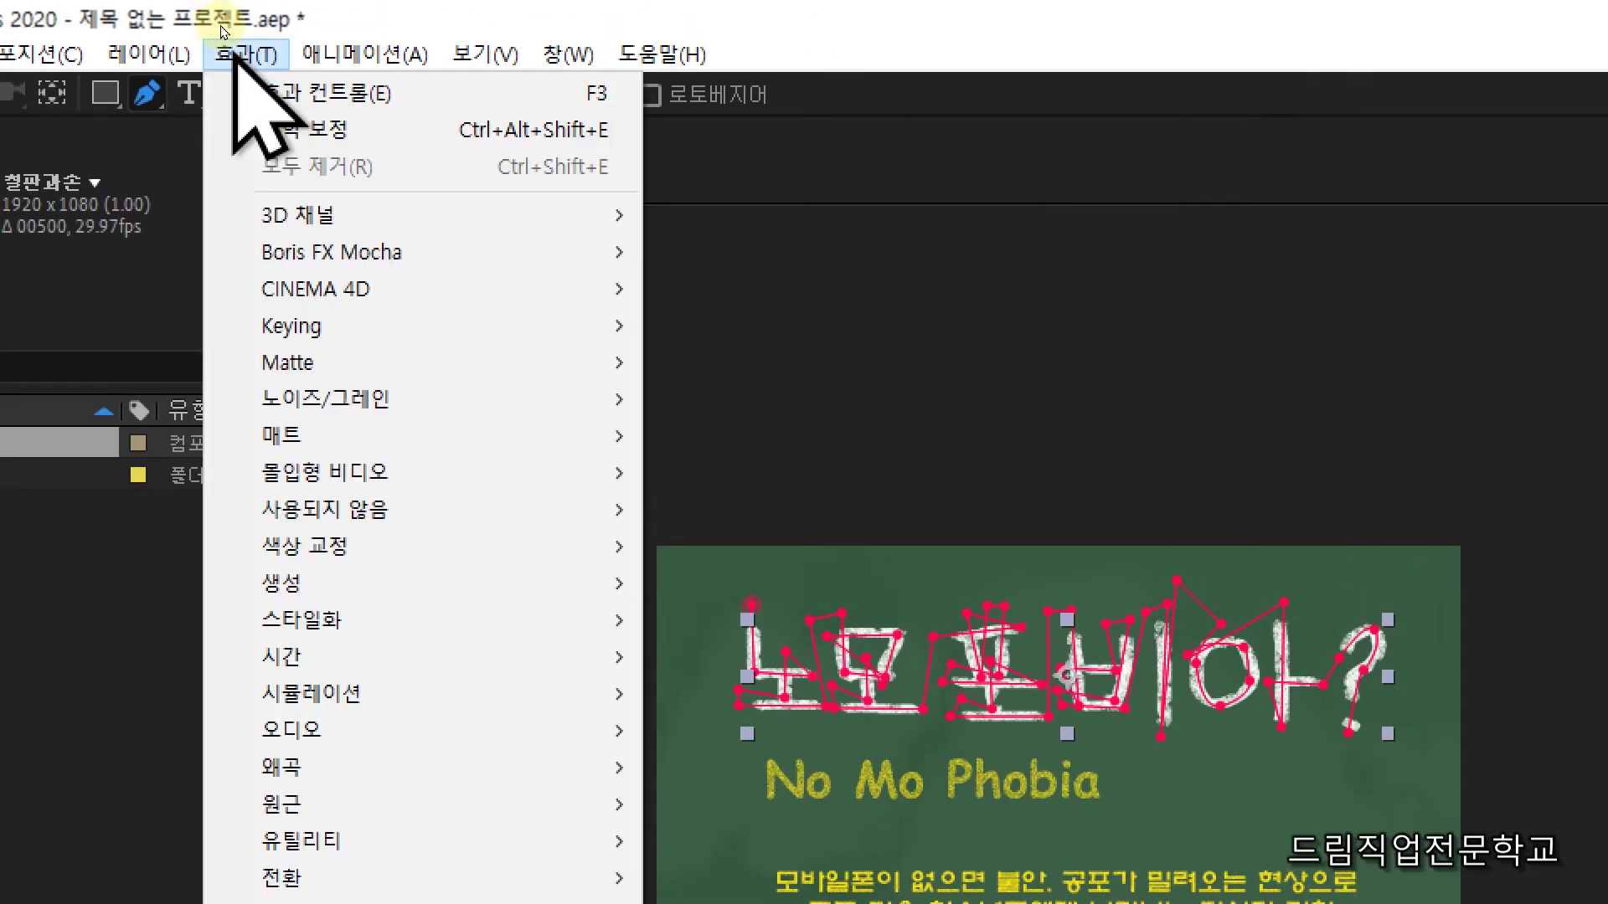
{"action": "mouse_move", "coordinate": [303, 620]}
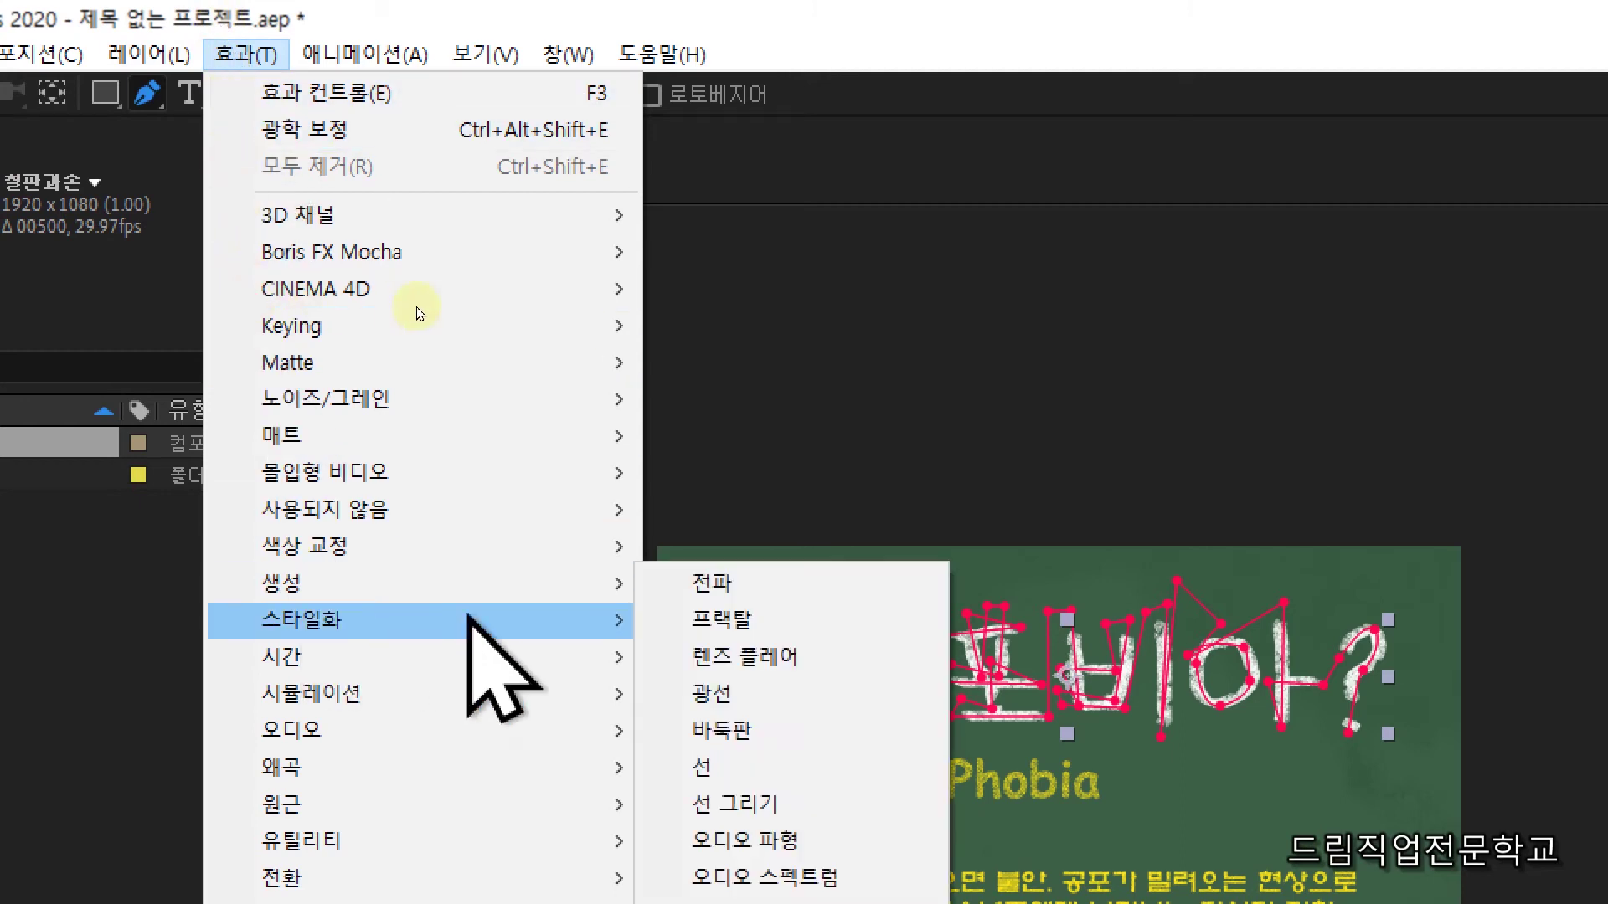
{"action": "left_click", "coordinate": [785, 767]}
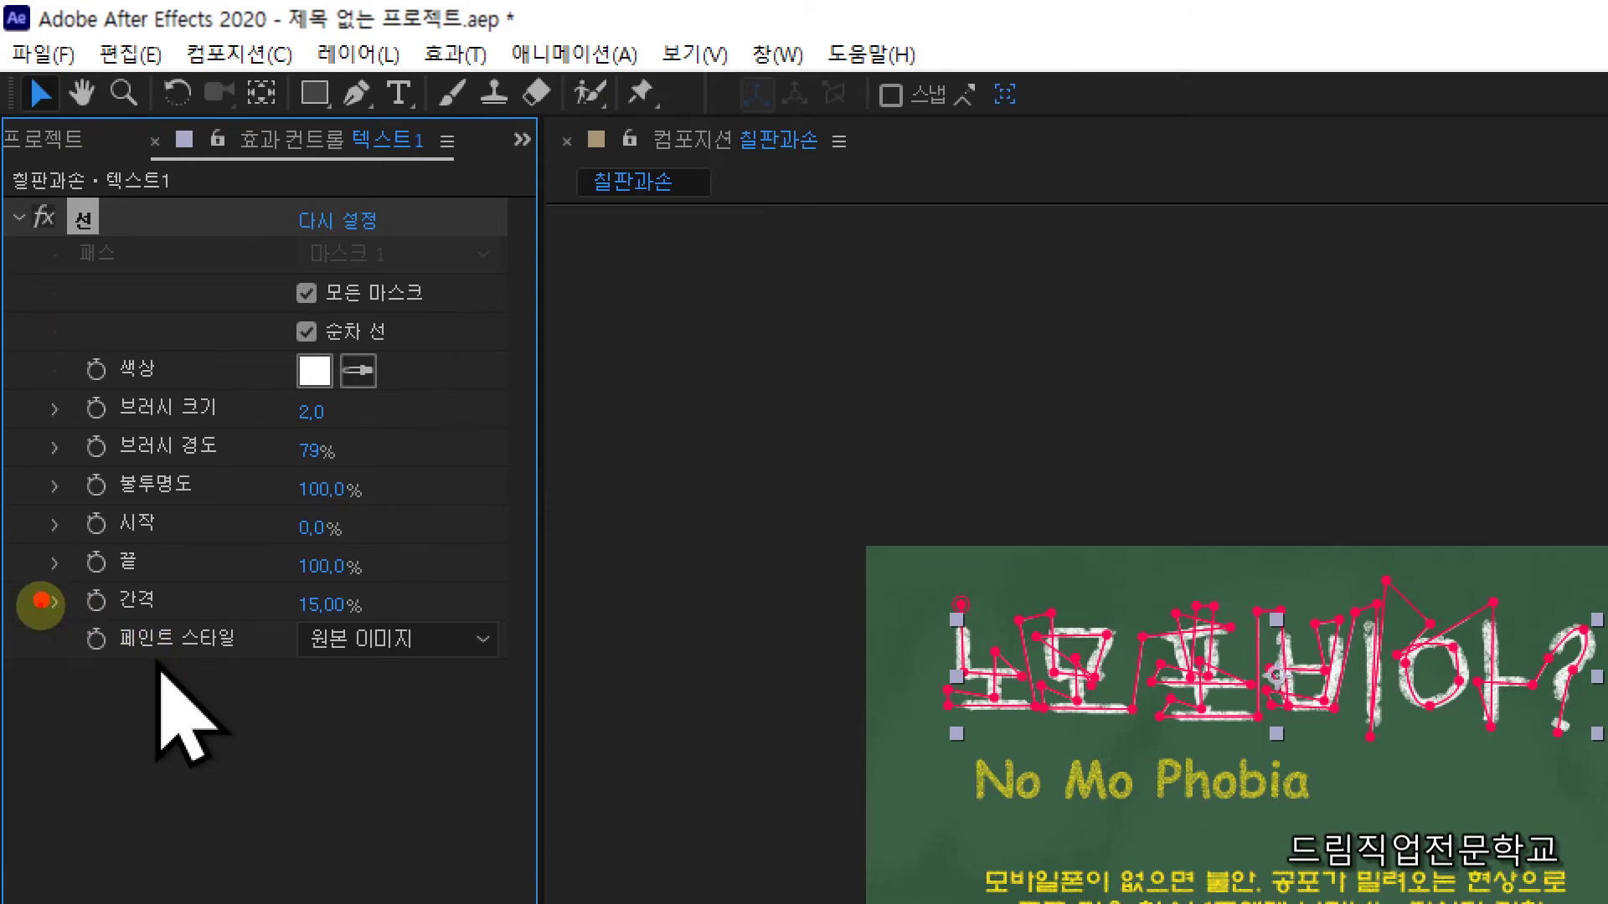
Set the 선 effect's 페인트 스타일 to 원본 이미지 표시
{"action": "left_click", "coordinate": [329, 655]}
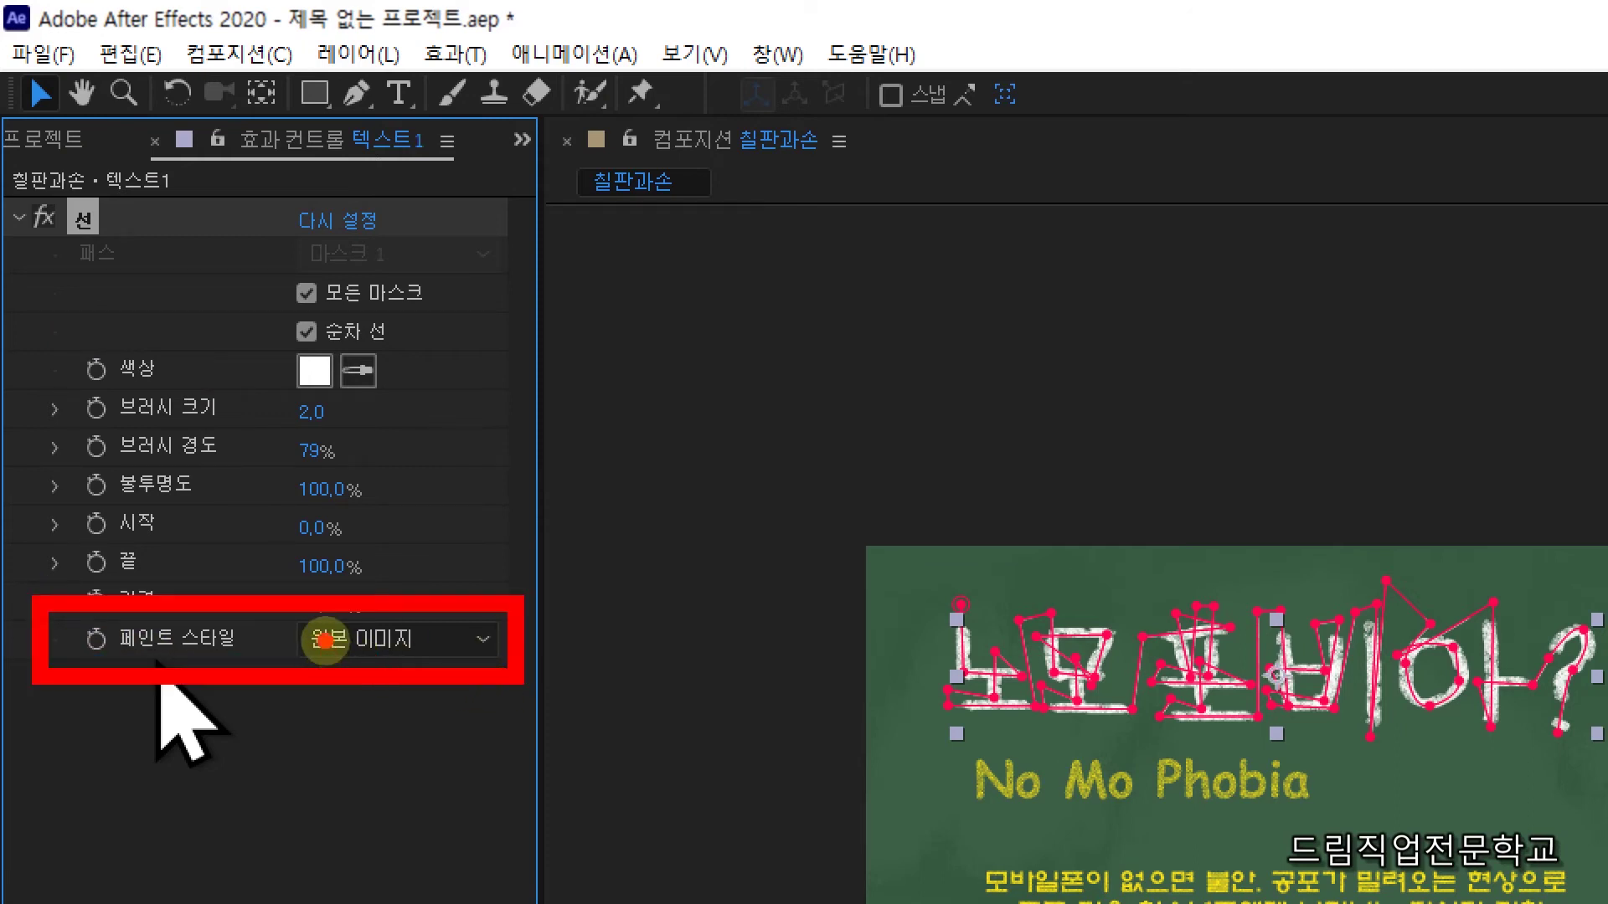
{"action": "left_click_drag", "start_coordinate": [325, 641], "coordinate": [402, 645]}
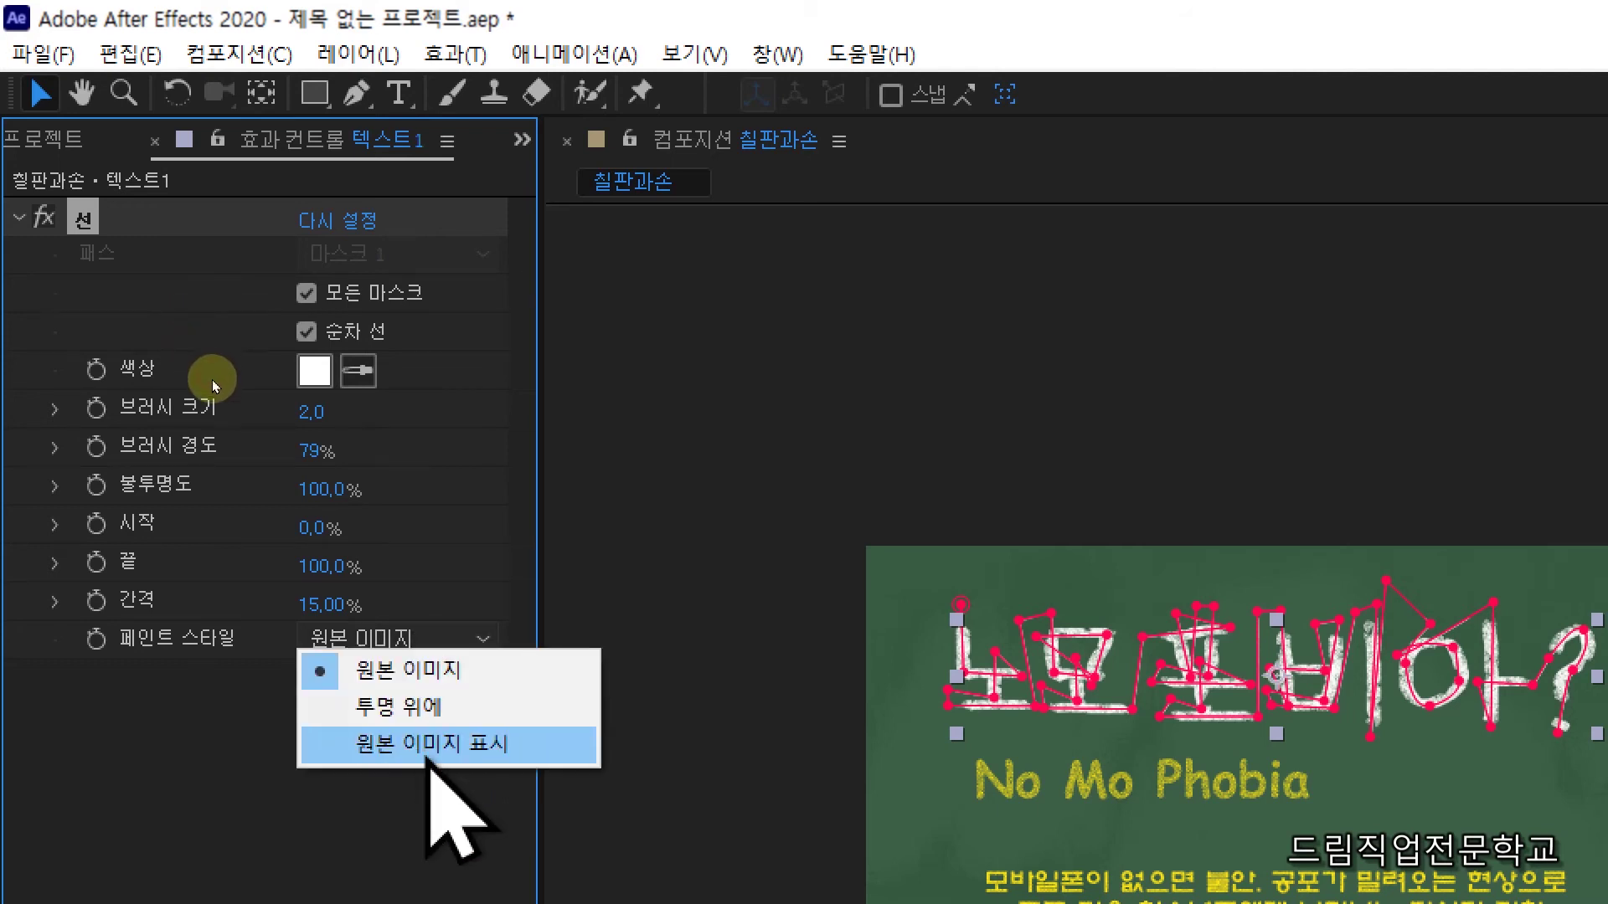
{"action": "left_click_drag", "start_coordinate": [357, 771], "coordinate": [570, 779]}
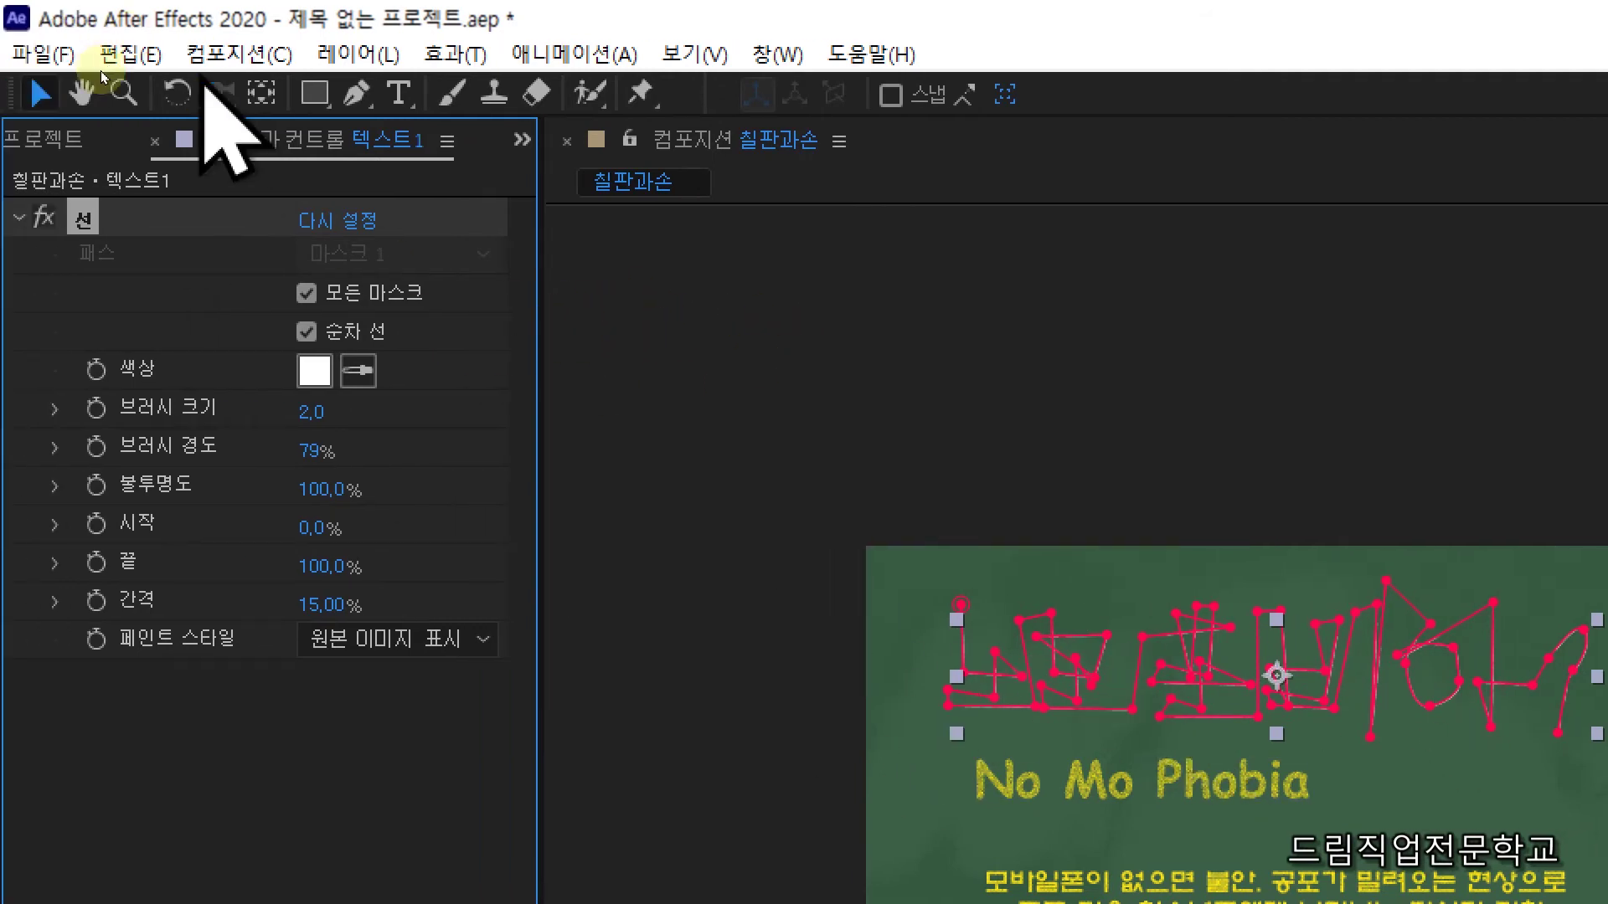
Set the 선 effect's 브러시 크기 to 35 so the stroke covers the chalk lettering
{"action": "mouse_move", "coordinate": [309, 412]}
{"action": "left_mouse_down"}
{"action": "mouse_move", "coordinate": [682, 419]}
{"action": "mouse_move", "coordinate": [531, 427]}
{"action": "mouse_move", "coordinate": [778, 419]}
{"action": "mouse_move", "coordinate": [518, 409]}
{"action": "mouse_move", "coordinate": [810, 404]}
{"action": "mouse_move", "coordinate": [449, 413]}
{"action": "mouse_move", "coordinate": [817, 410]}
{"action": "left_mouse_up"}
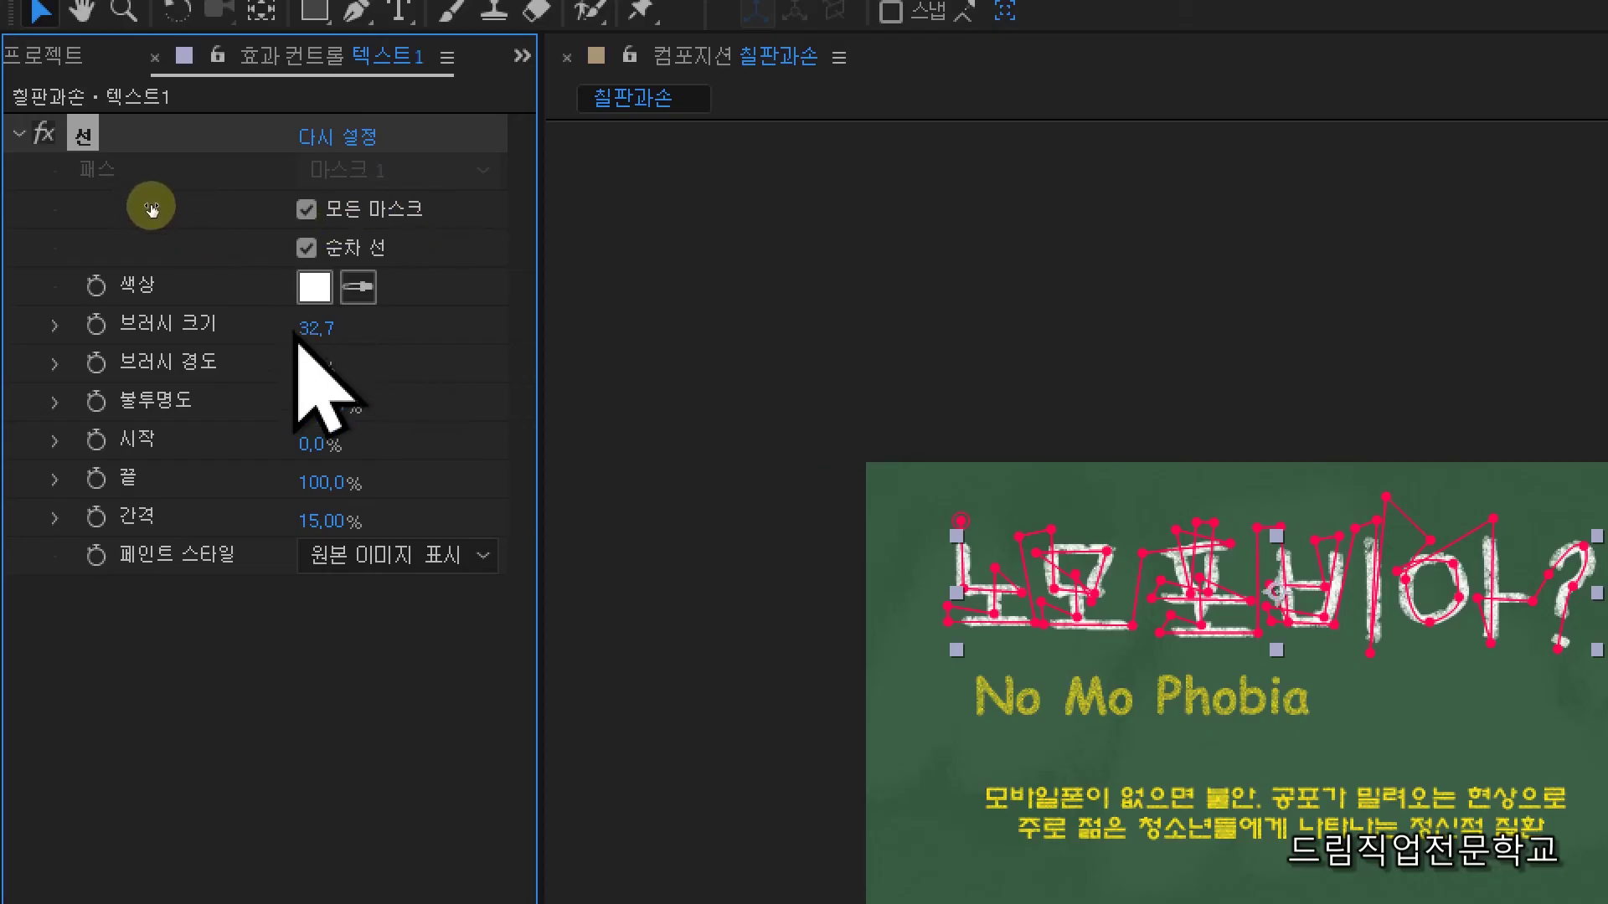
{"action": "left_click", "coordinate": [316, 329]}
{"action": "type", "text": "35"}
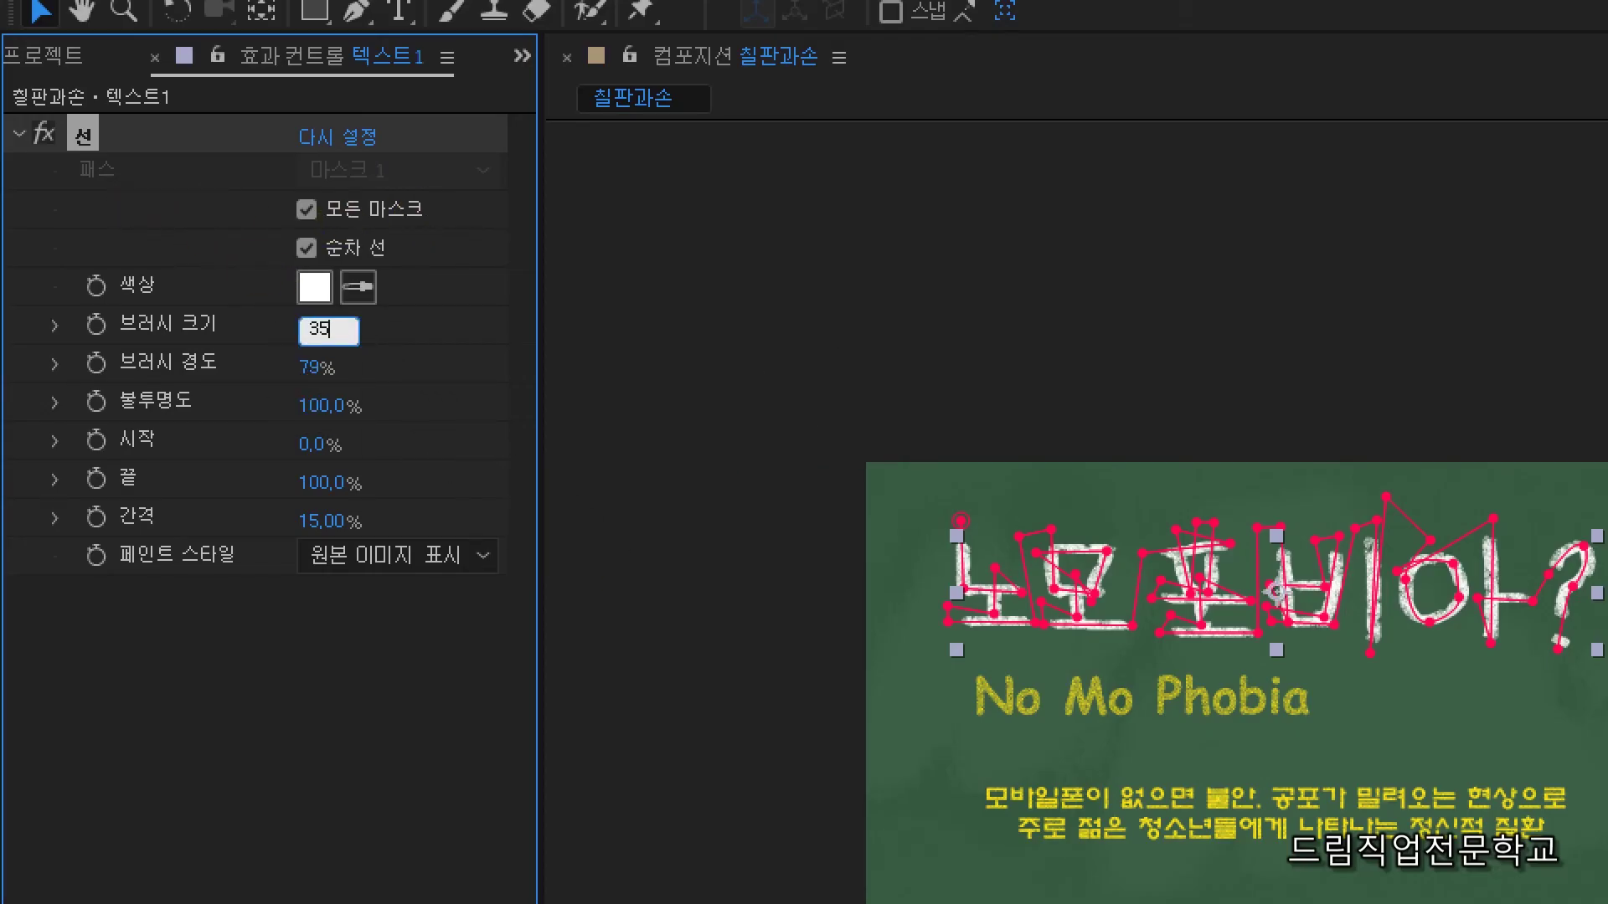
{"action": "key", "text": "Return"}
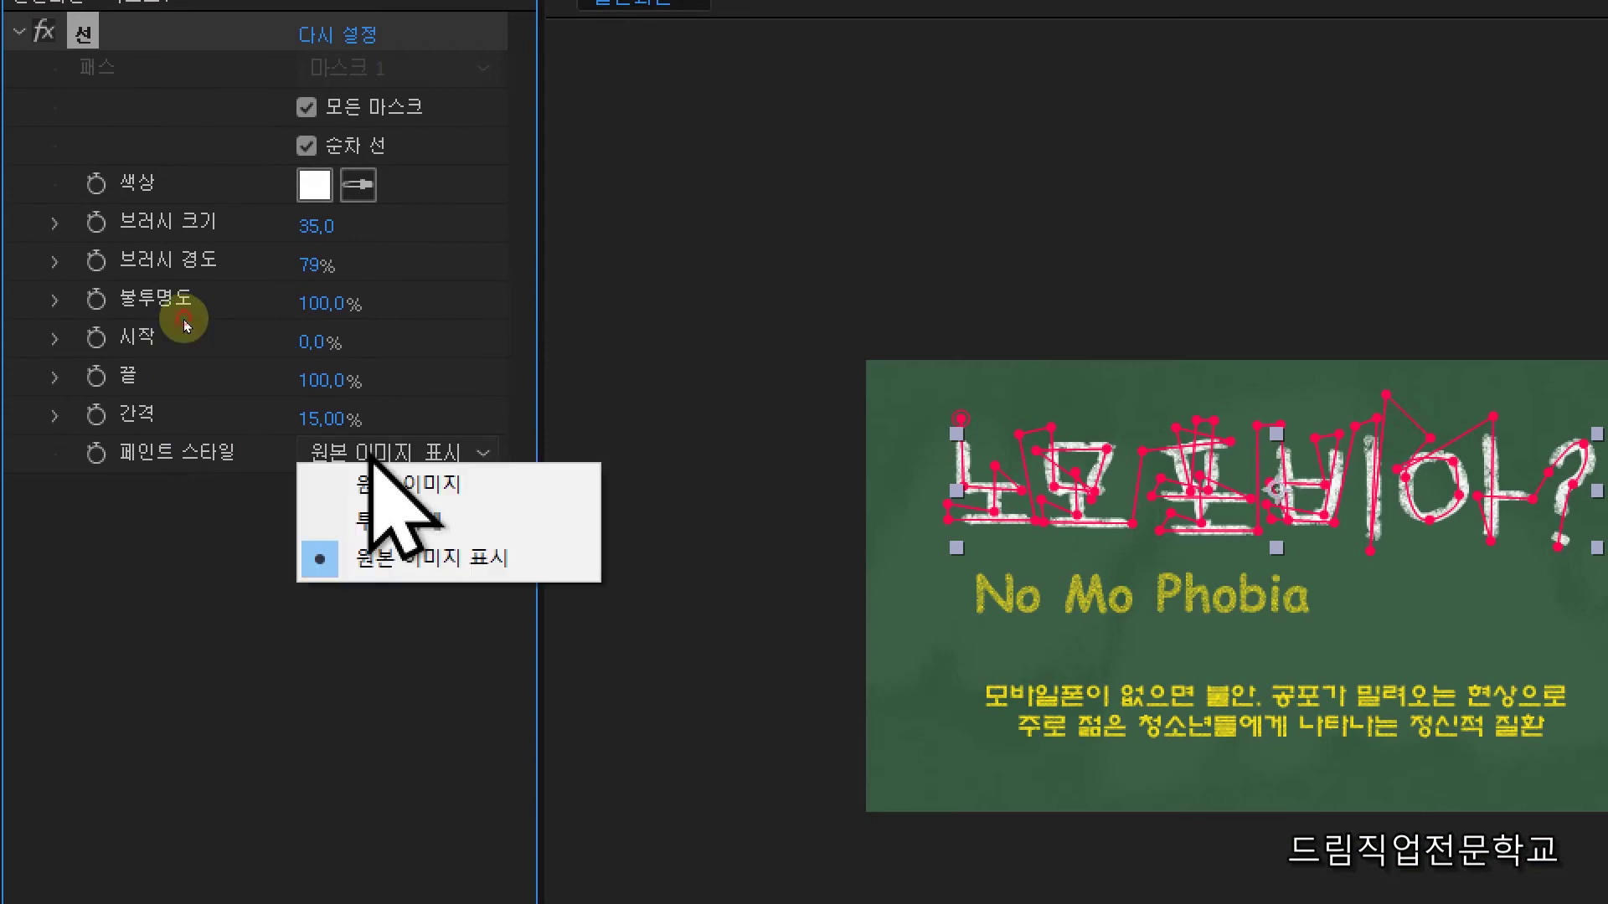
Switch the 선 effect's 페인트 스타일 to 원본 이미지 to check how the brush covers the letters
{"action": "left_click", "coordinate": [407, 485]}
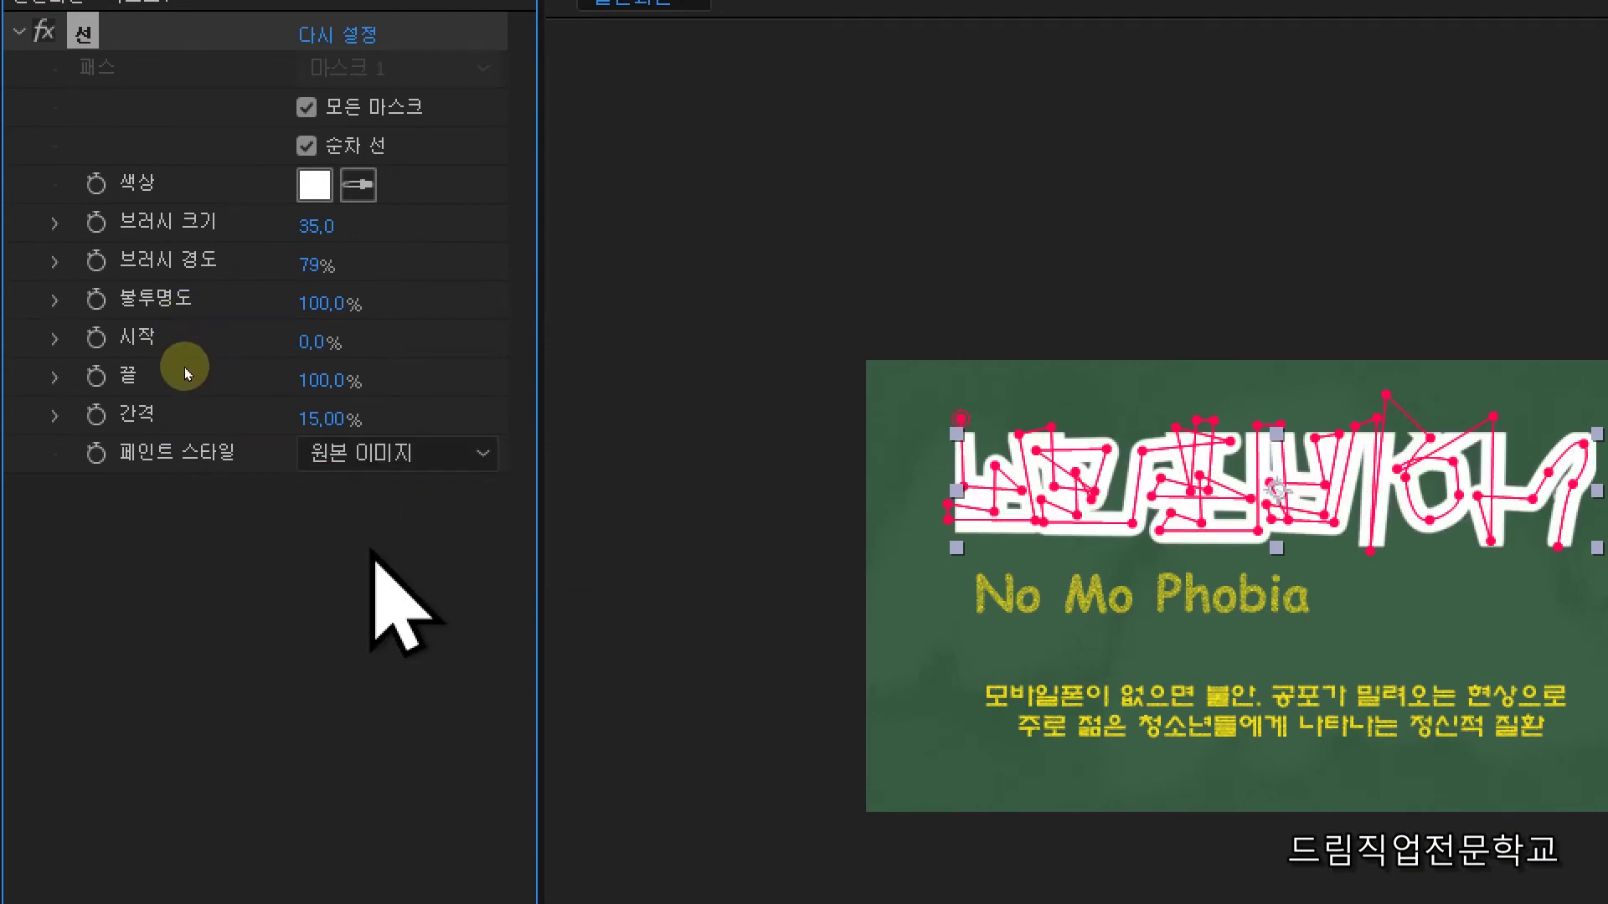
{"action": "left_click_drag", "start_coordinate": [273, 431], "coordinate": [475, 495]}
{"action": "left_click", "coordinate": [462, 513]}
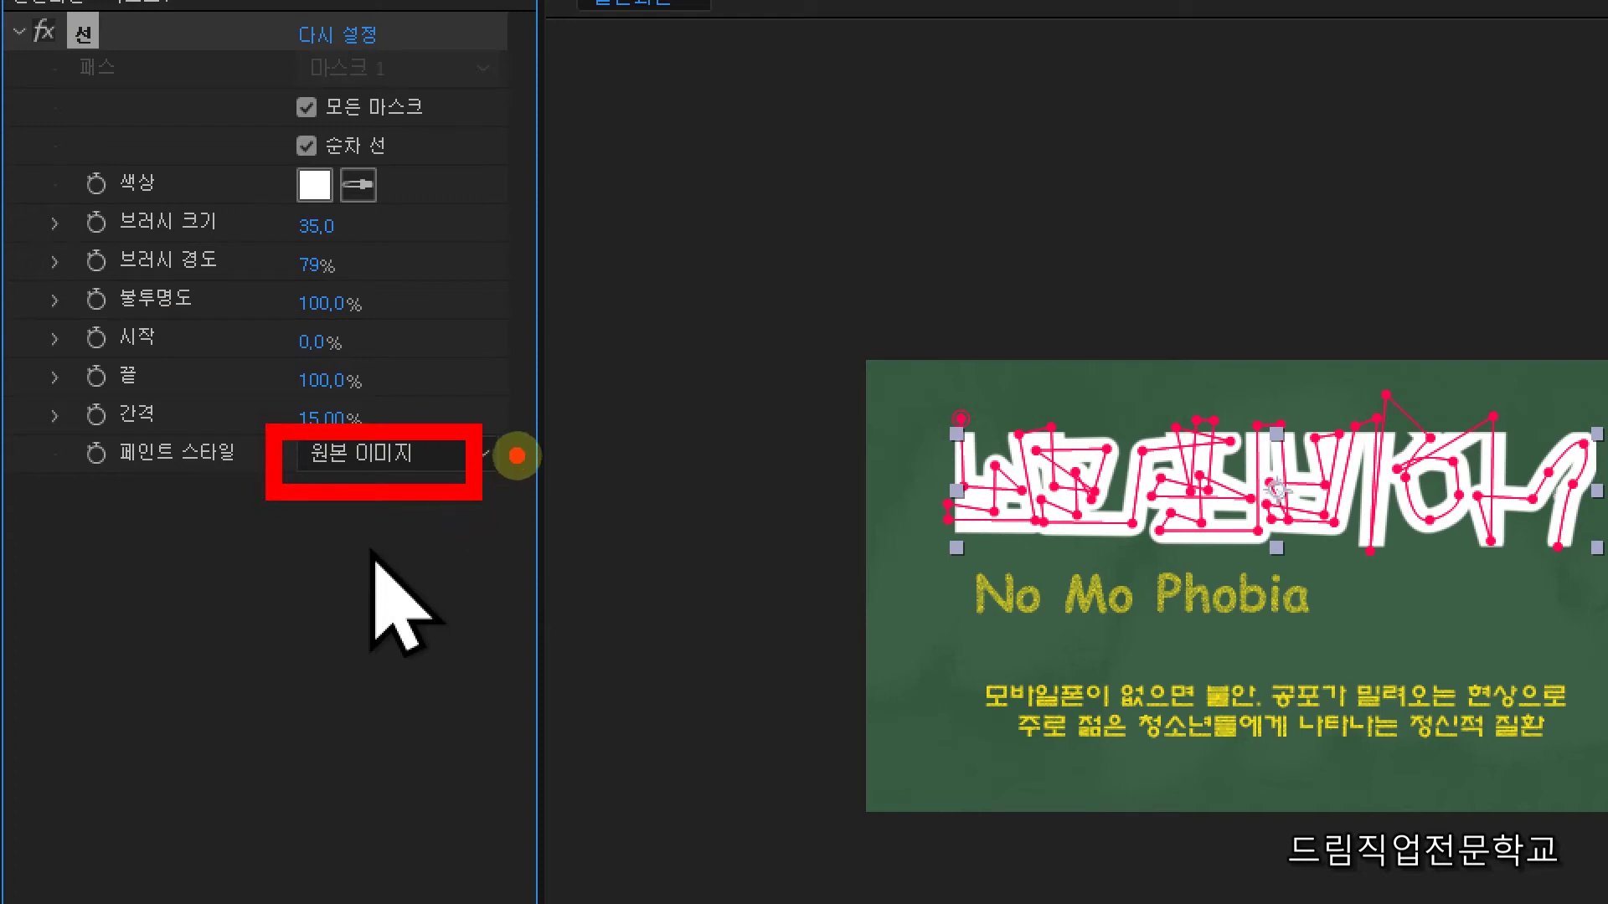
{"action": "key", "text": "Escape"}
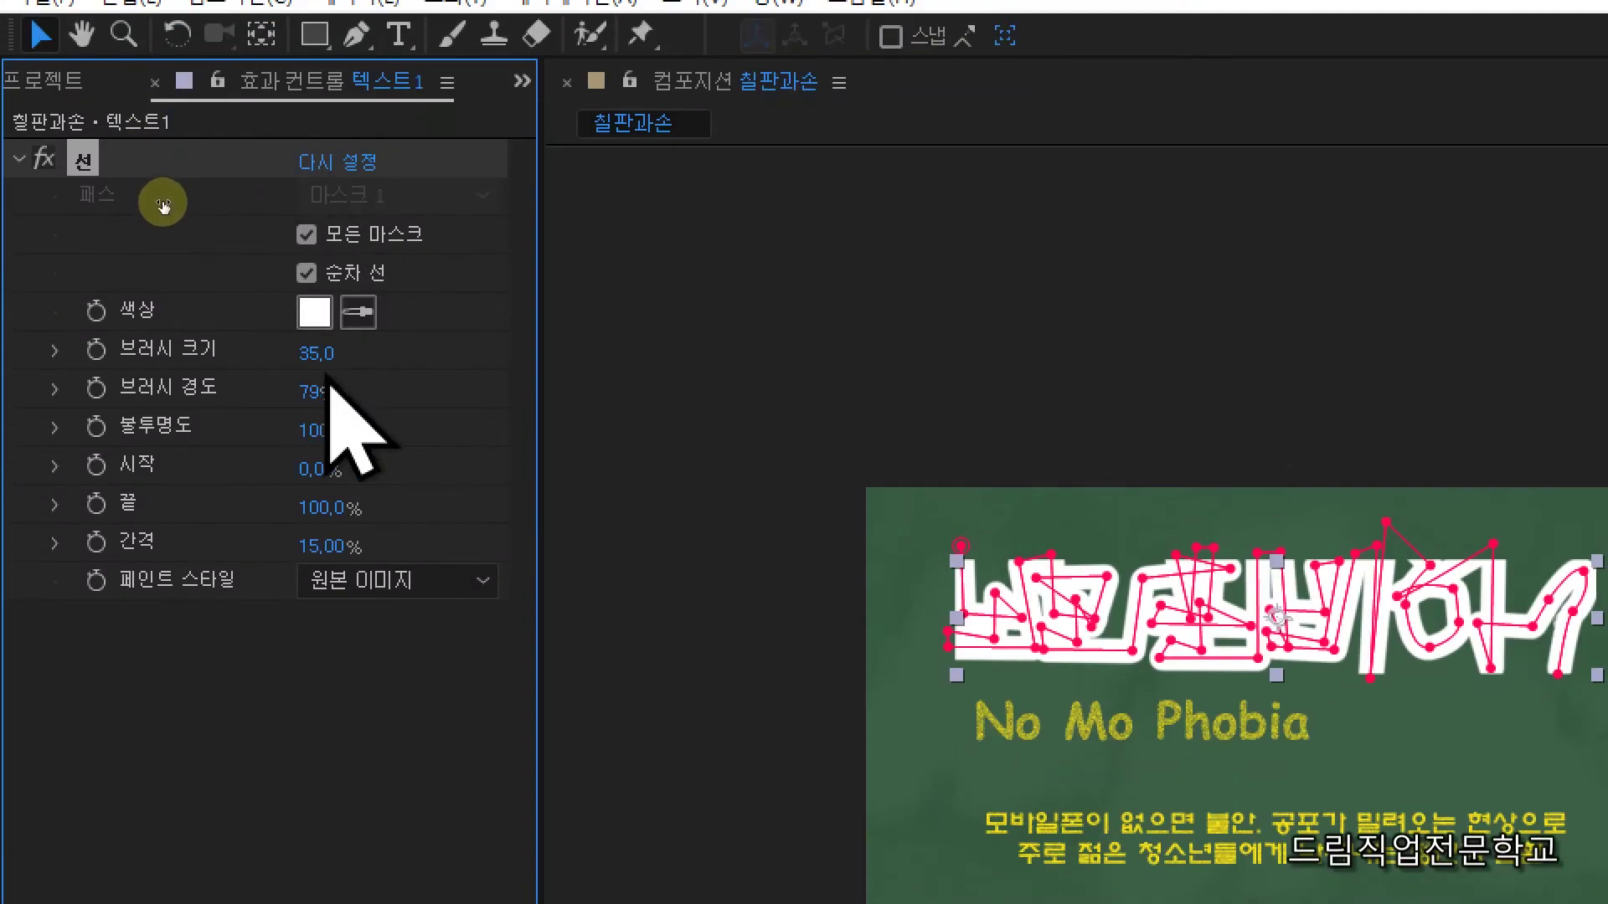
Try 브러시 크기 values of 38.6 and 44 on the 선 effect, and set it back to 35
{"action": "mouse_move", "coordinate": [178, 210]}
{"action": "left_mouse_down"}
{"action": "mouse_move", "coordinate": [54, 208]}
{"action": "mouse_move", "coordinate": [215, 205]}
{"action": "mouse_move", "coordinate": [2, 210]}
{"action": "mouse_move", "coordinate": [196, 212]}
{"action": "left_mouse_up"}
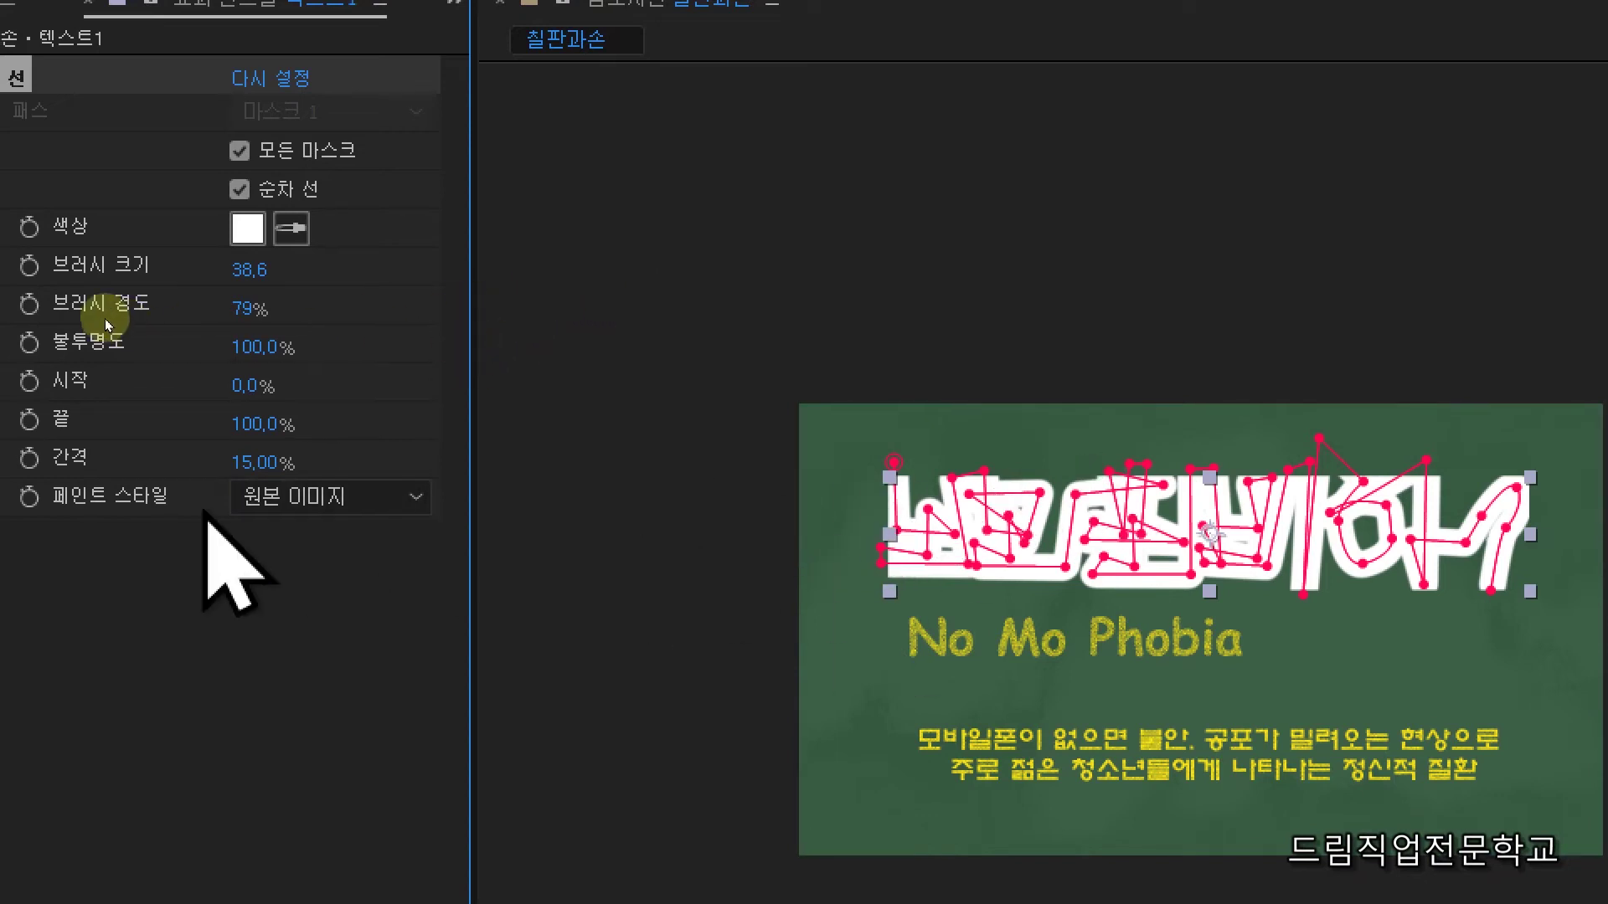
{"action": "left_click", "coordinate": [321, 270]}
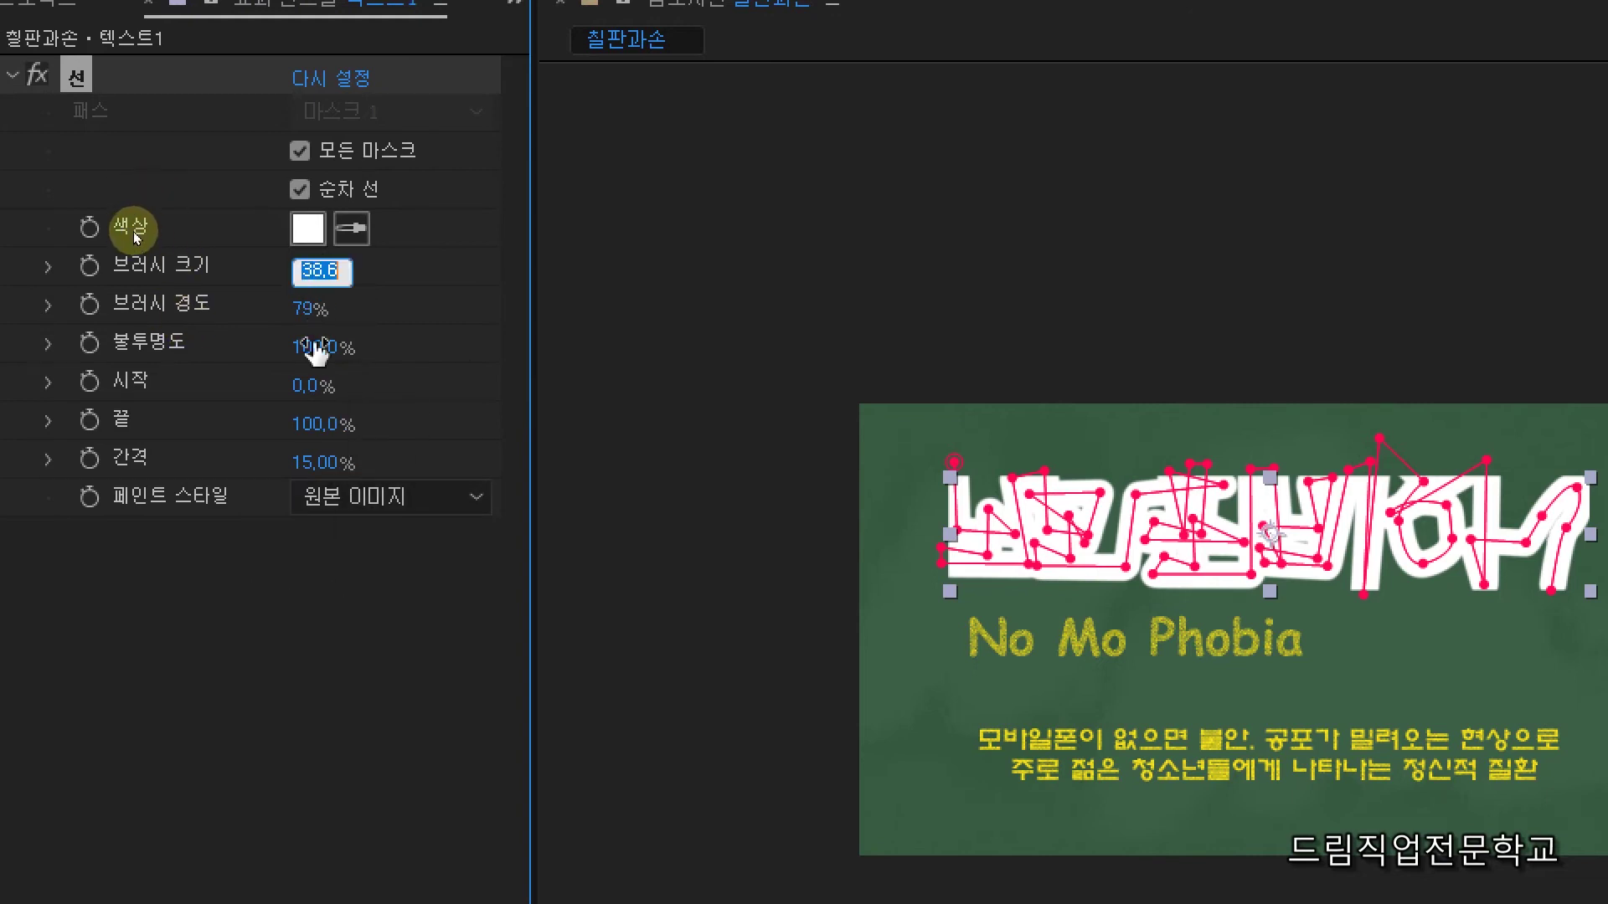
{"action": "type", "text": "35"}
{"action": "left_click", "coordinate": [134, 237]}
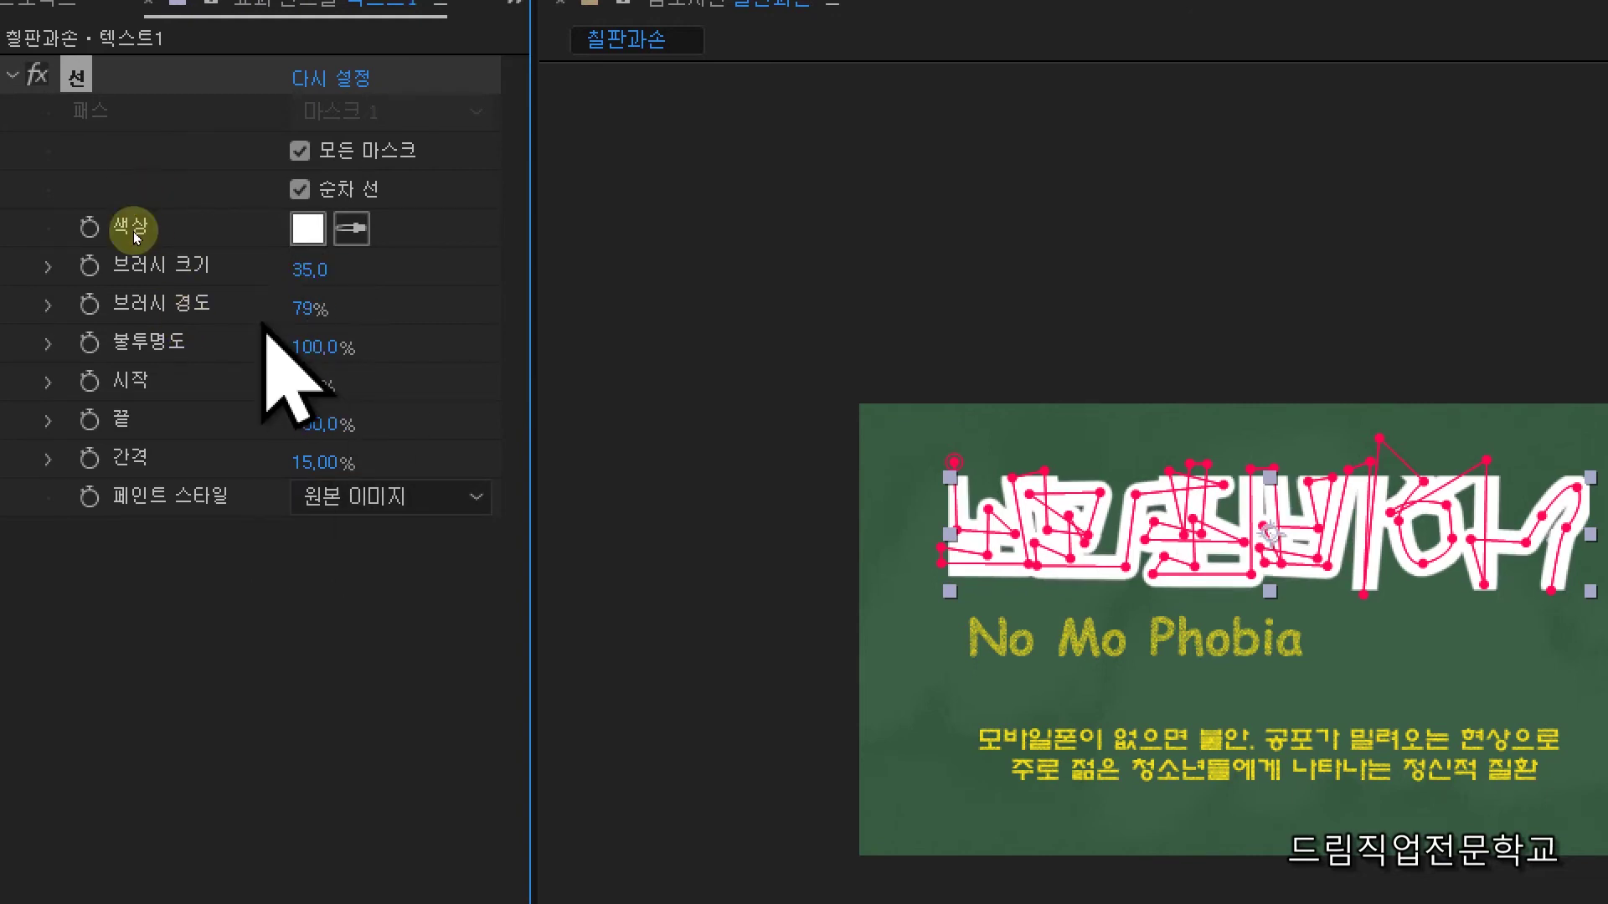
{"action": "left_click", "coordinate": [585, 311]}
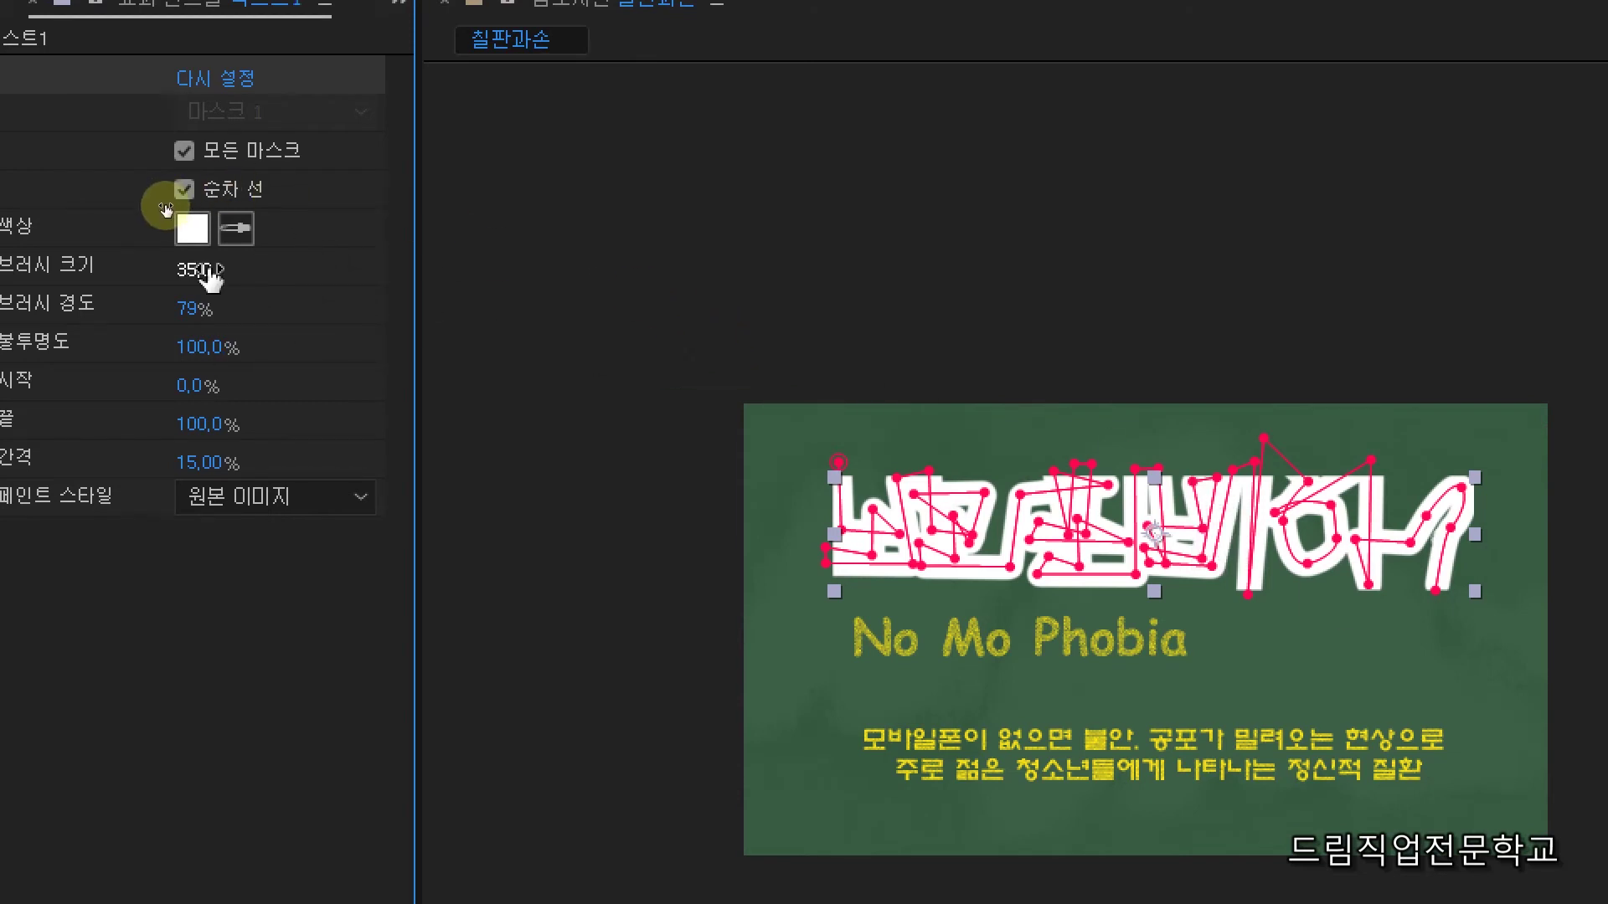
{"action": "mouse_move", "coordinate": [224, 282]}
{"action": "left_mouse_down"}
{"action": "mouse_move", "coordinate": [302, 209]}
{"action": "mouse_move", "coordinate": [520, 355]}
{"action": "left_mouse_up"}
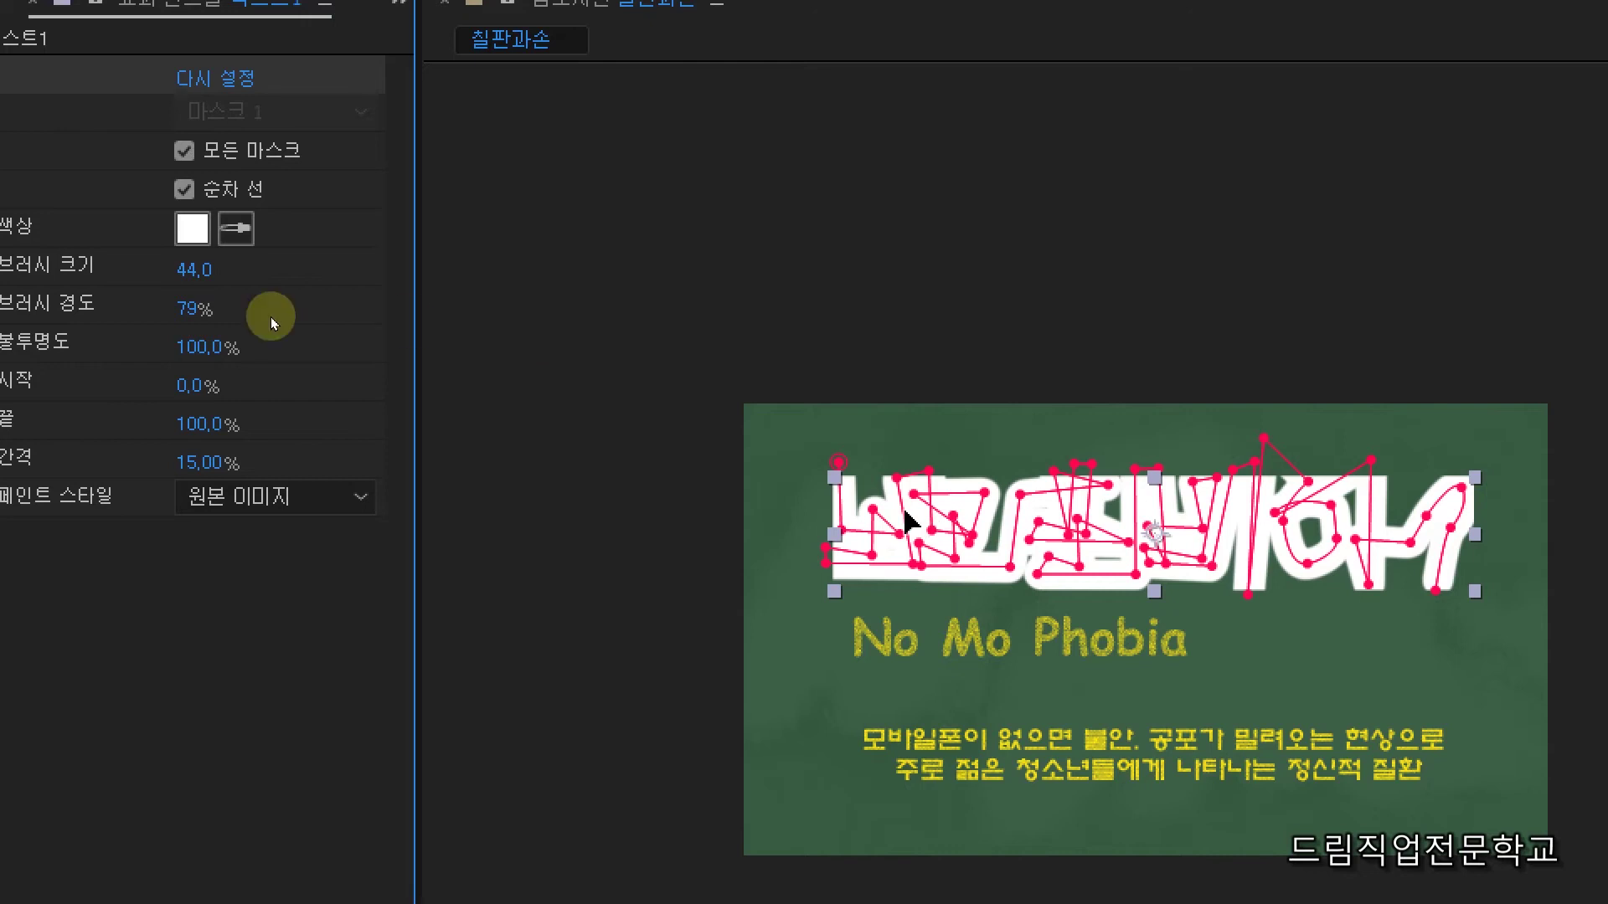
{"action": "left_click", "coordinate": [317, 269]}
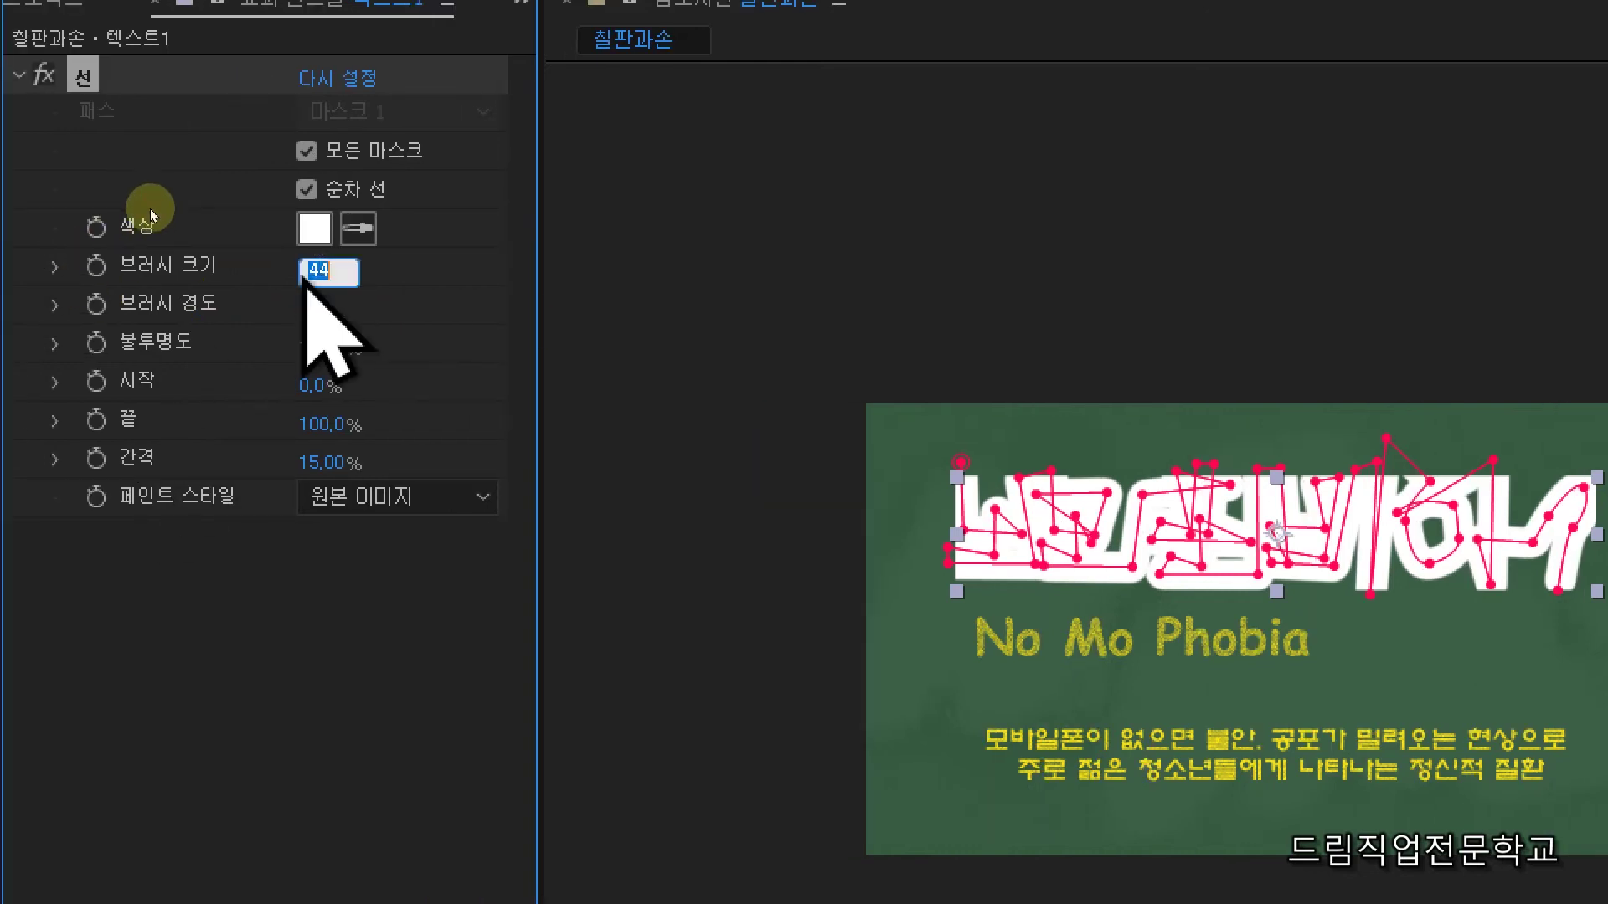
{"action": "type", "text": "35"}
{"action": "key", "text": "Return"}
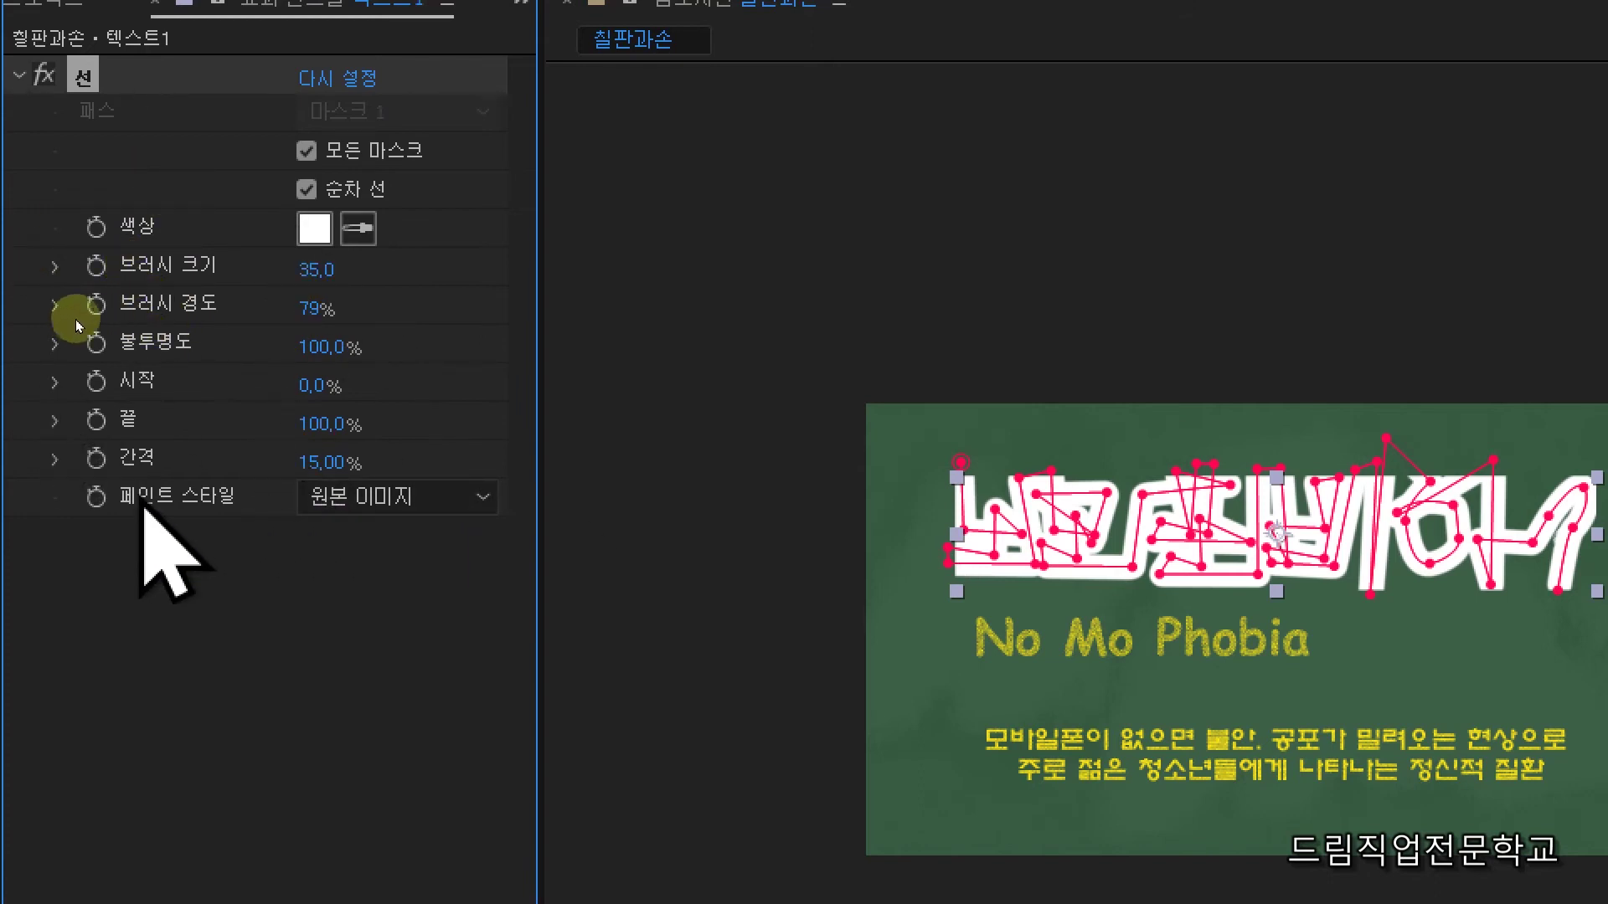
Return the 선 effect's 페인트 스타일 to 원본 이미지 표시
{"action": "left_click", "coordinate": [368, 497]}
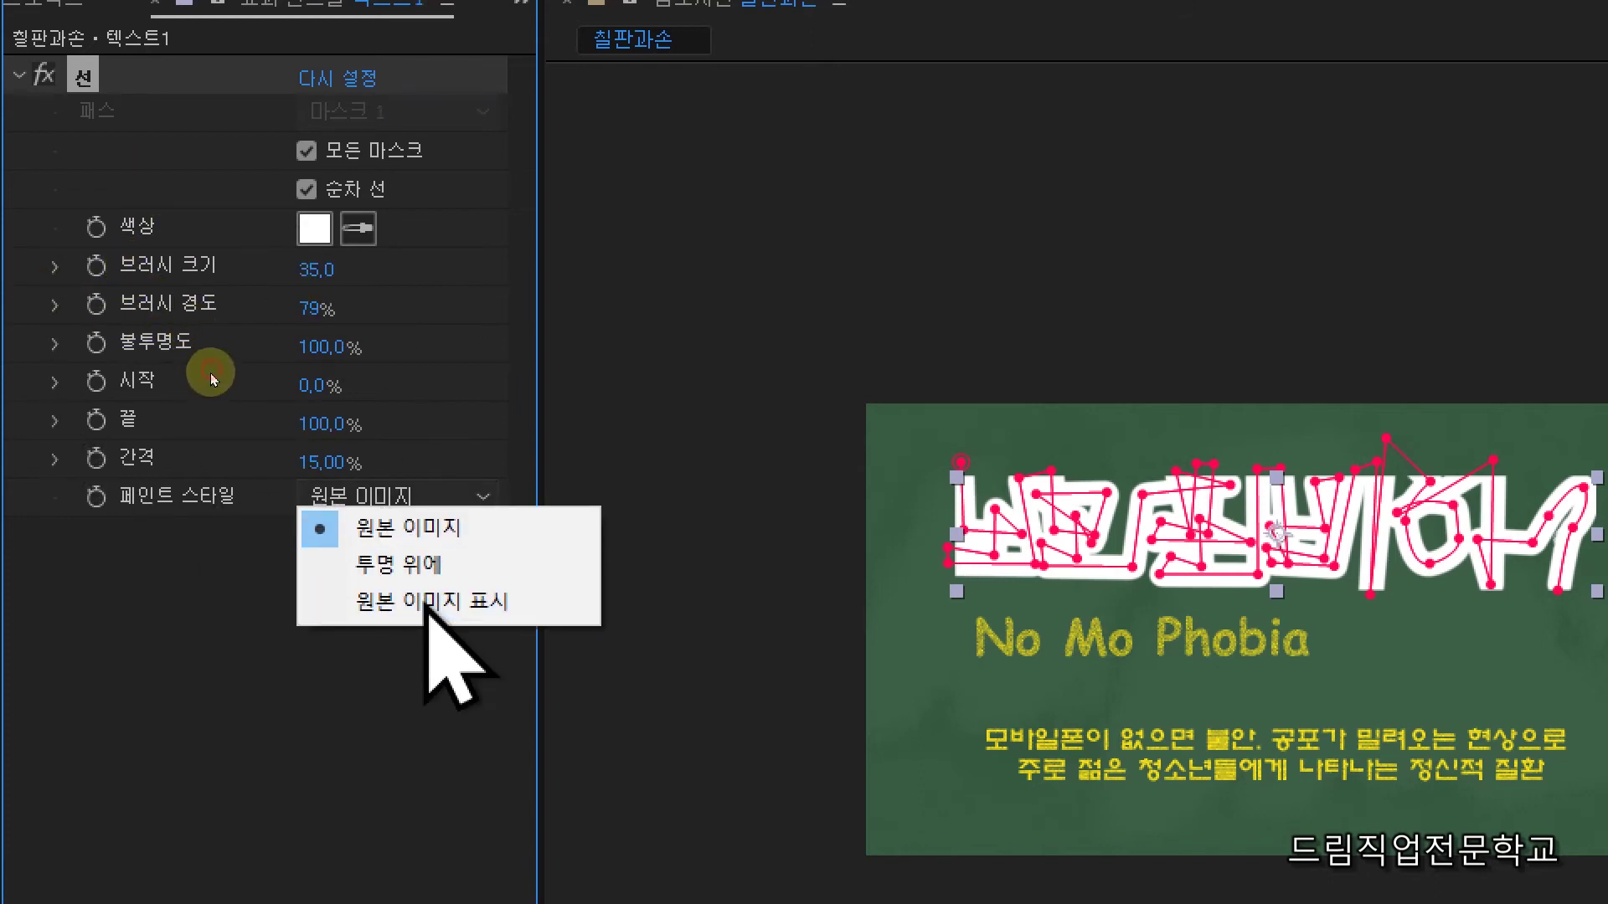
{"action": "left_click", "coordinate": [427, 601]}
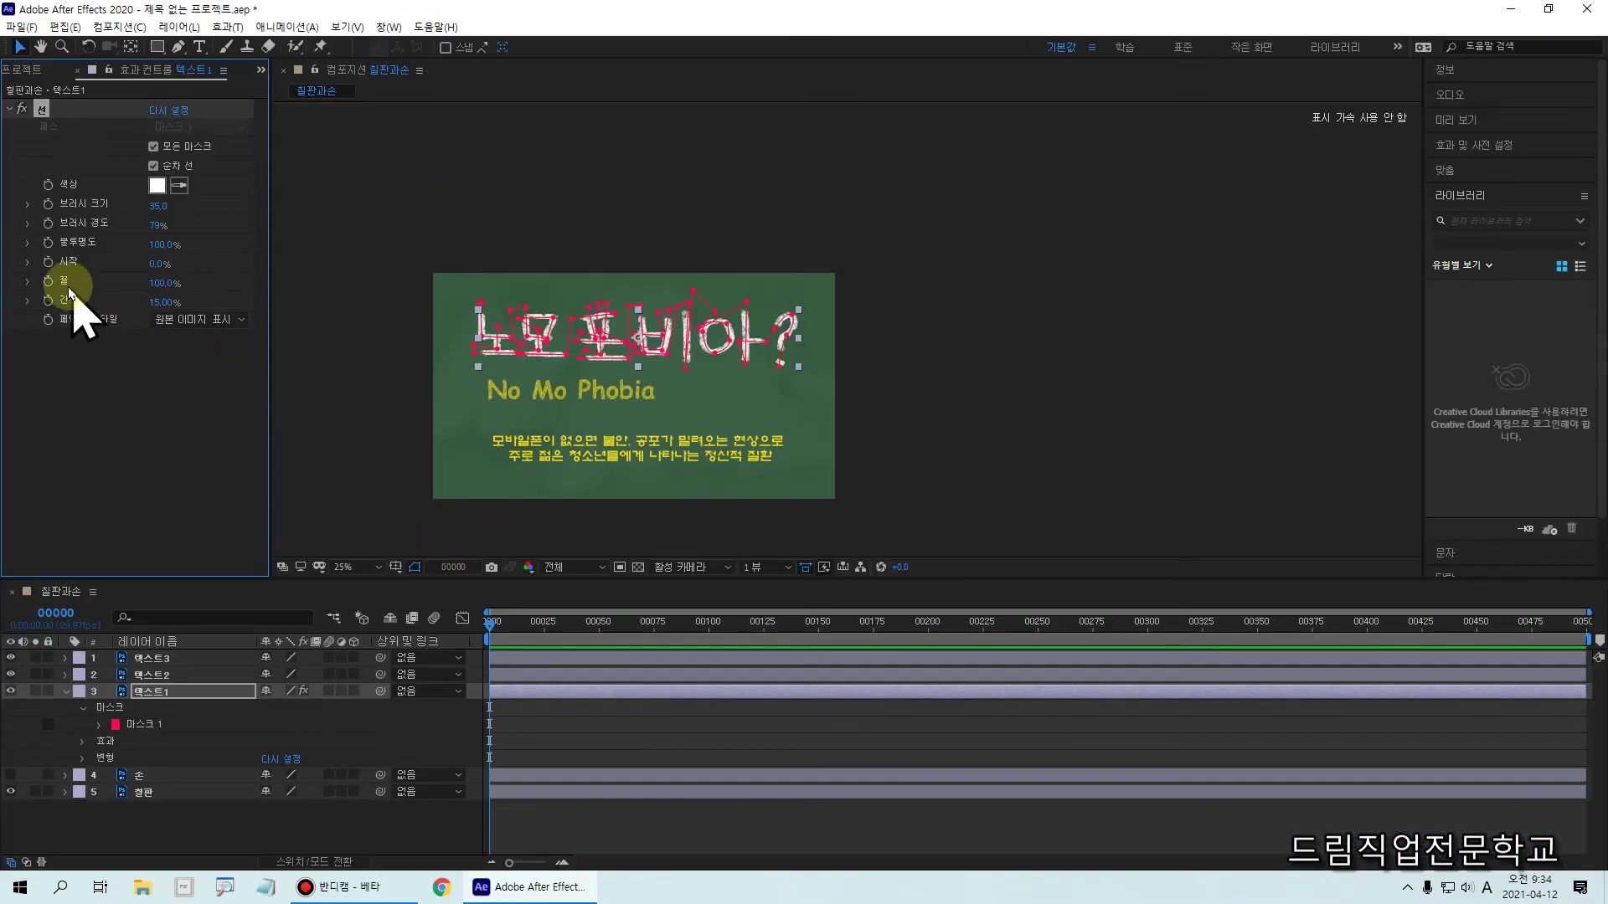
Start keyframing the 선 effect's 끝 property at frame 0 with a value of 0%
{"action": "left_click", "coordinate": [495, 624]}
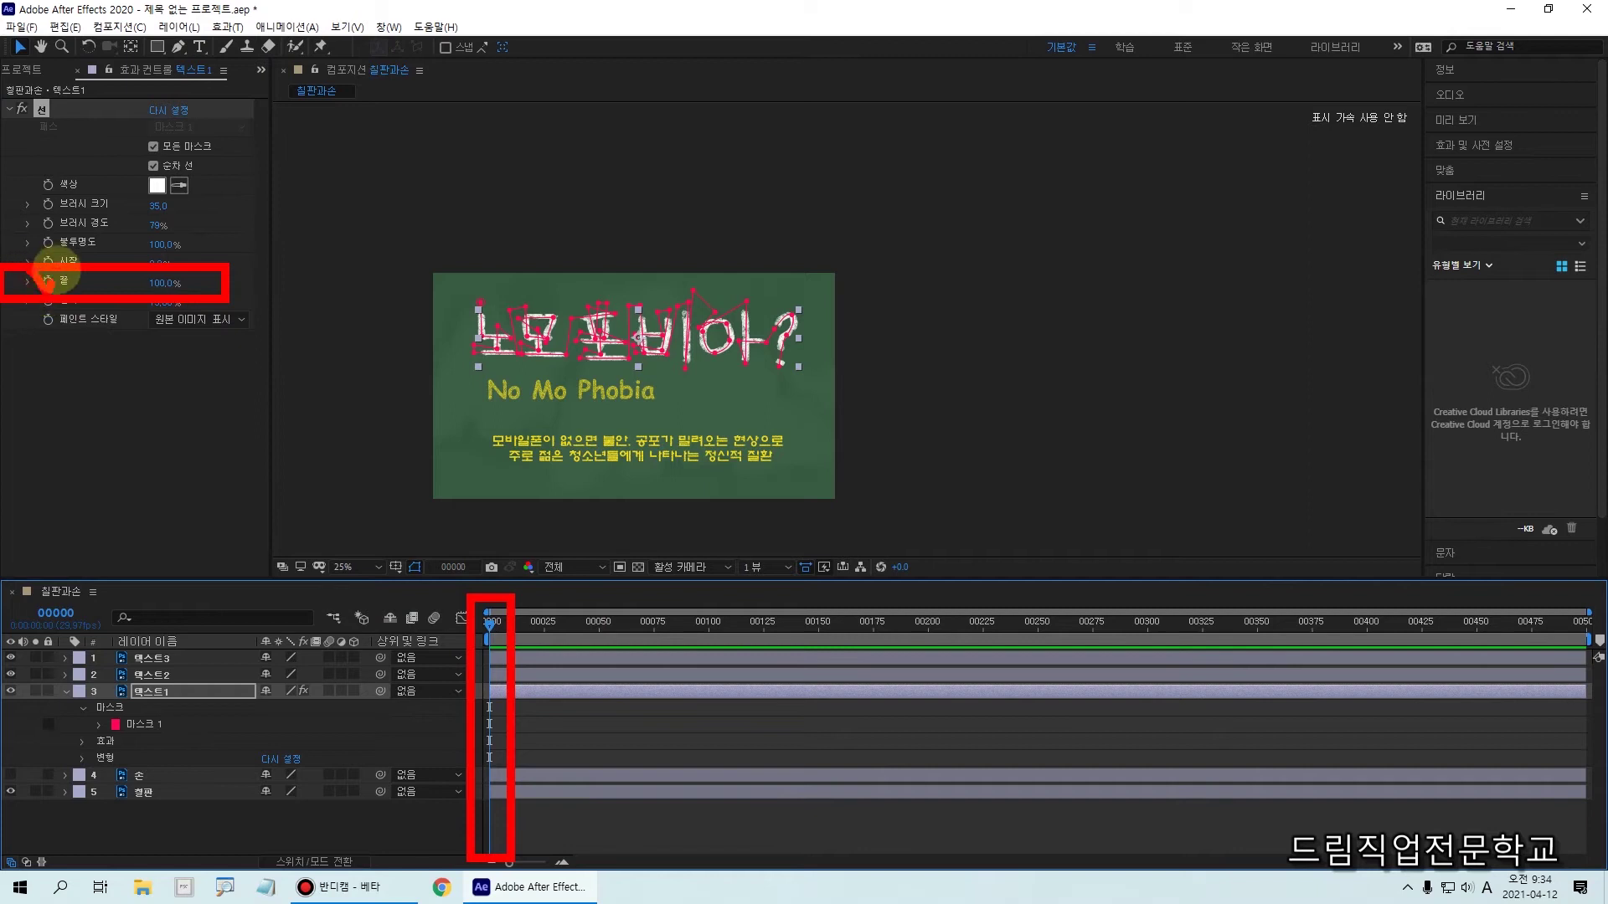
{"action": "left_click", "coordinate": [52, 307]}
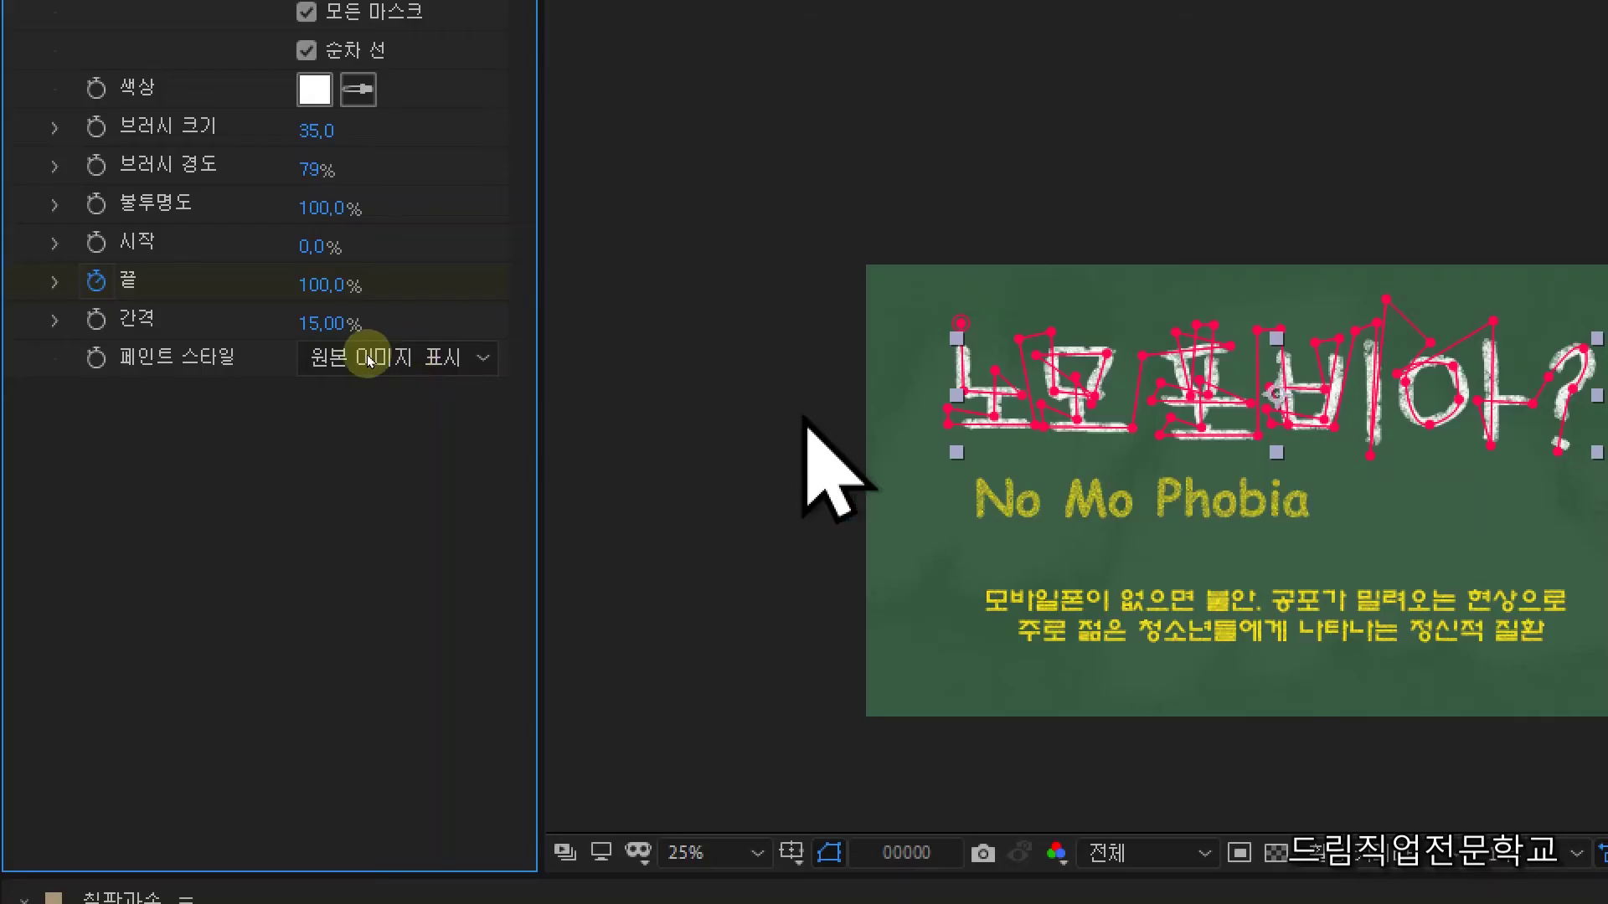
{"action": "left_click_drag", "start_coordinate": [328, 295], "coordinate": [11, 305]}
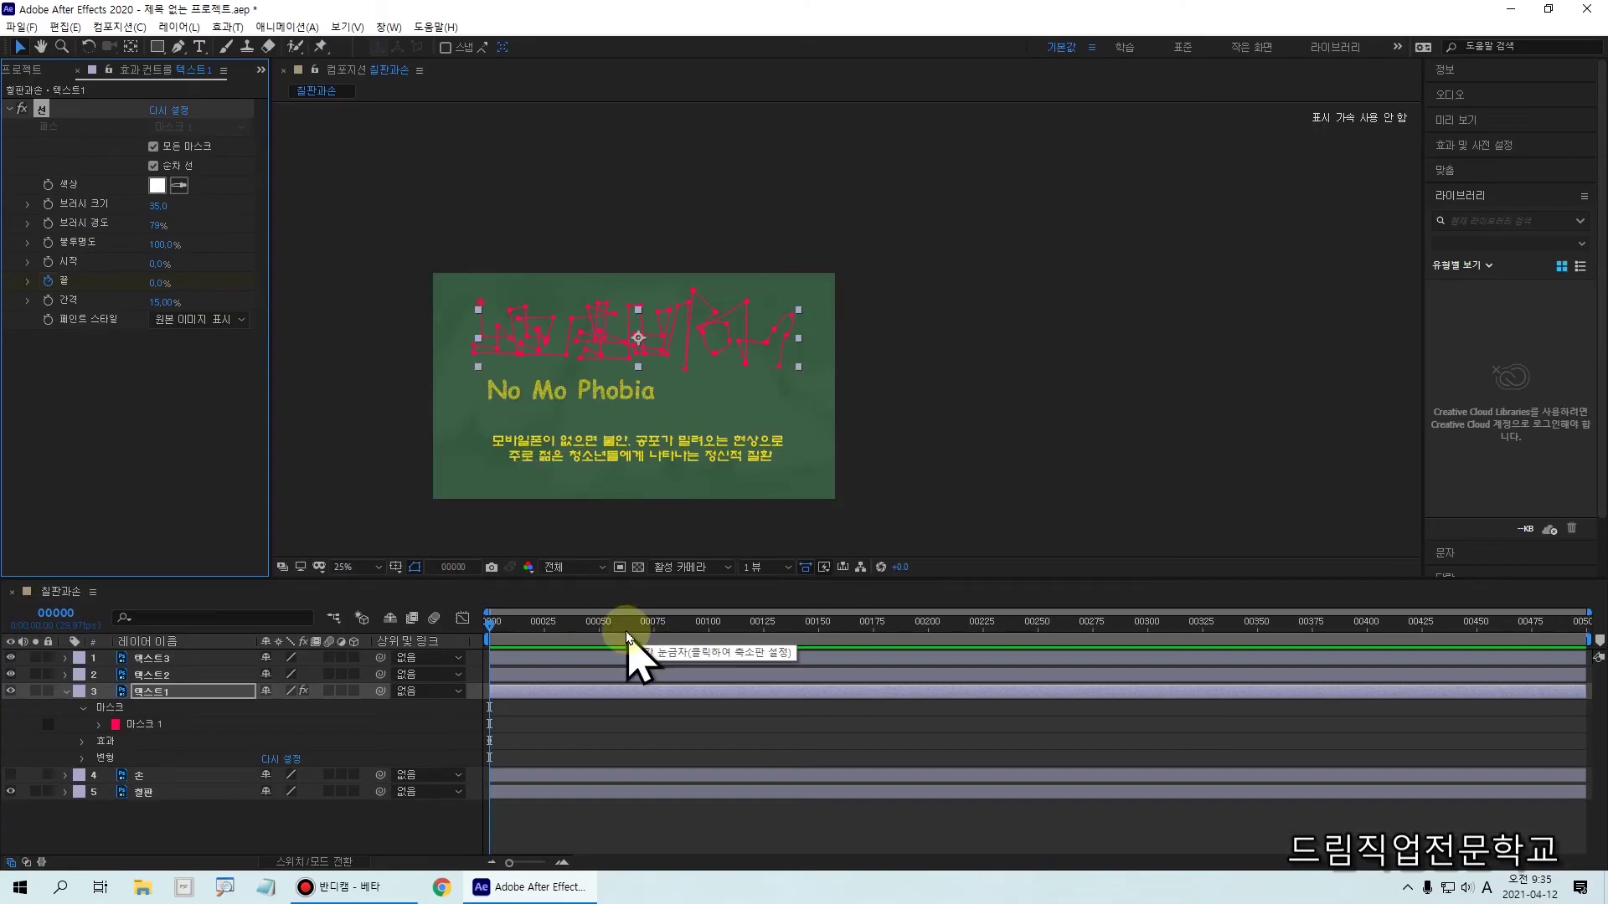
Keyframe the 선 effect's 끝 property at 100% on frame 50
{"action": "left_click", "coordinate": [598, 624]}
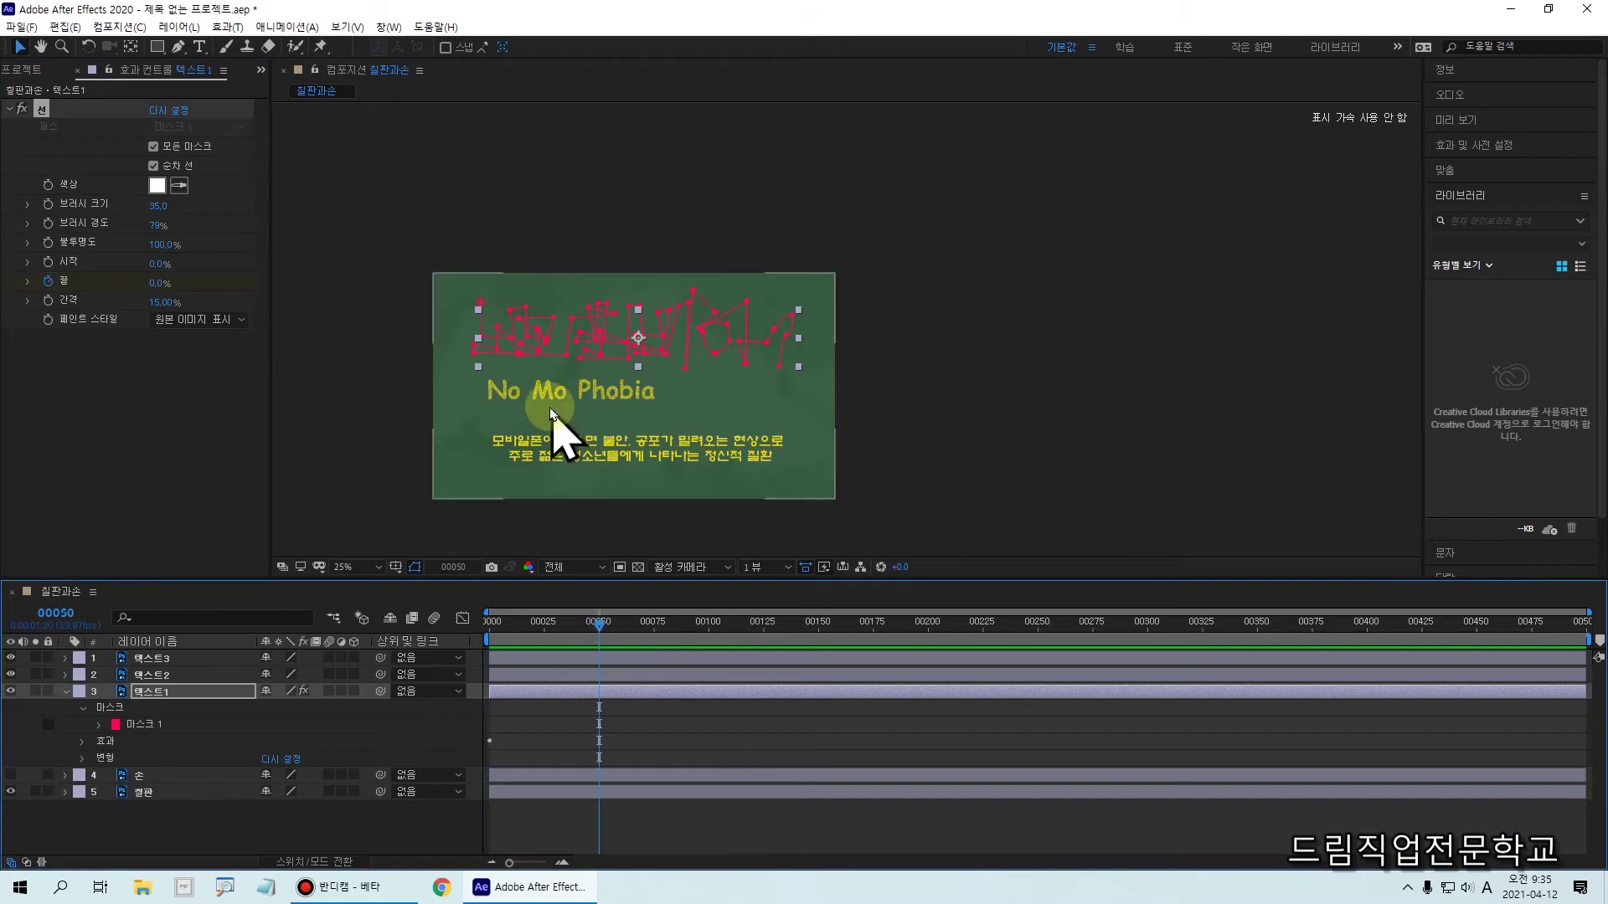
{"action": "left_click", "coordinate": [607, 628]}
{"action": "left_click_drag", "start_coordinate": [597, 590], "coordinate": [604, 818]}
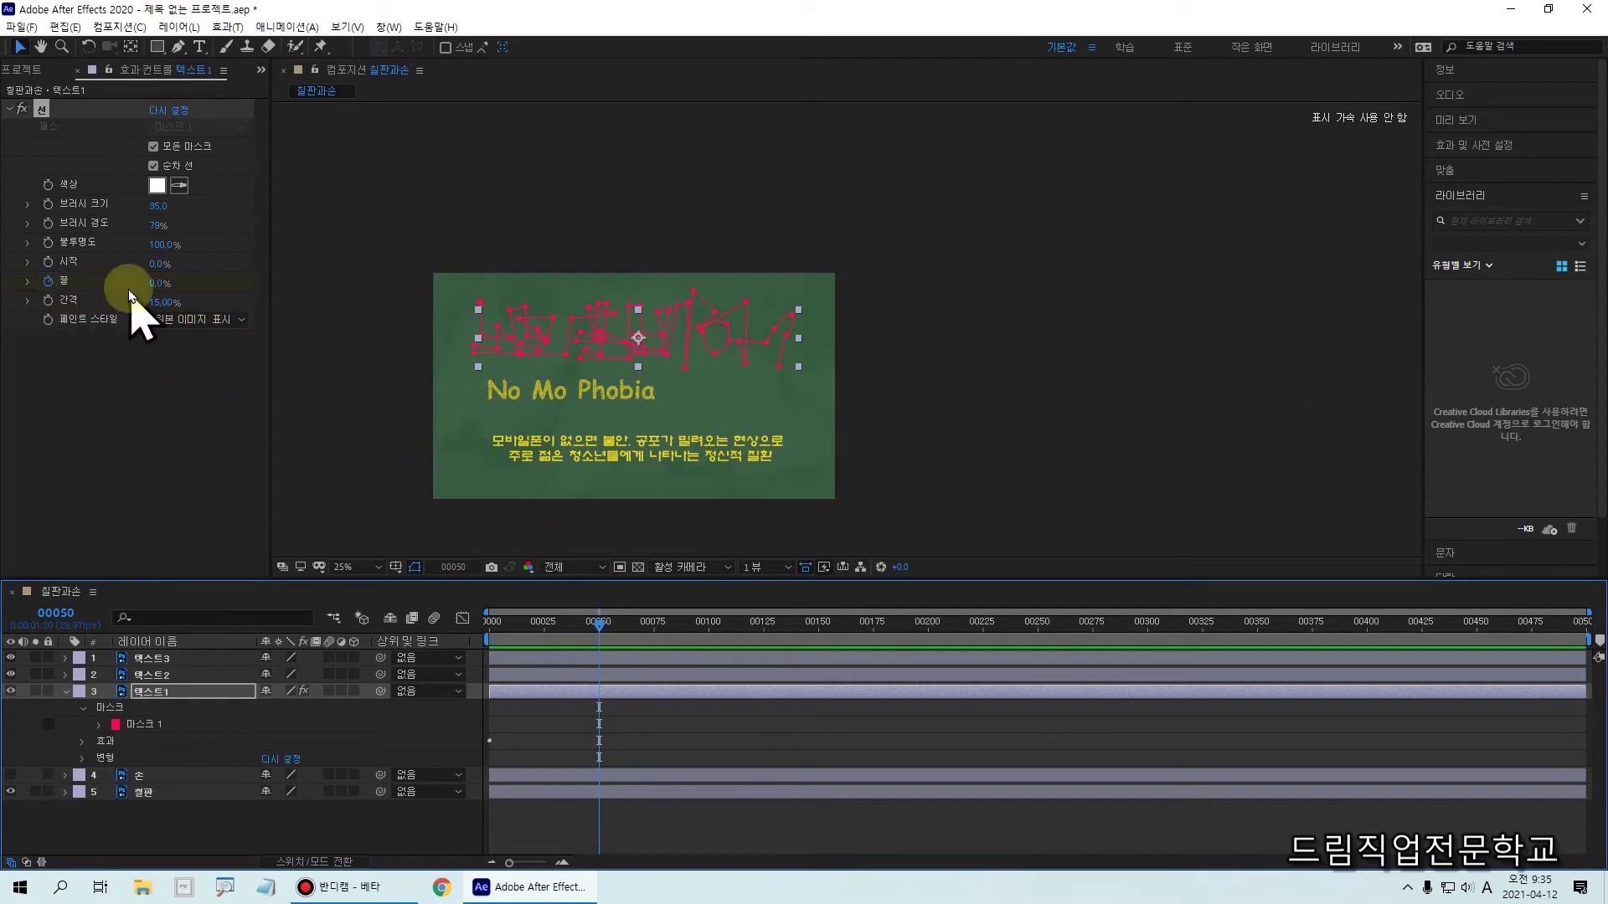
{"action": "mouse_move", "coordinate": [154, 285]}
{"action": "left_mouse_down"}
{"action": "mouse_move", "coordinate": [431, 303]}
{"action": "mouse_move", "coordinate": [186, 298]}
{"action": "left_mouse_up"}
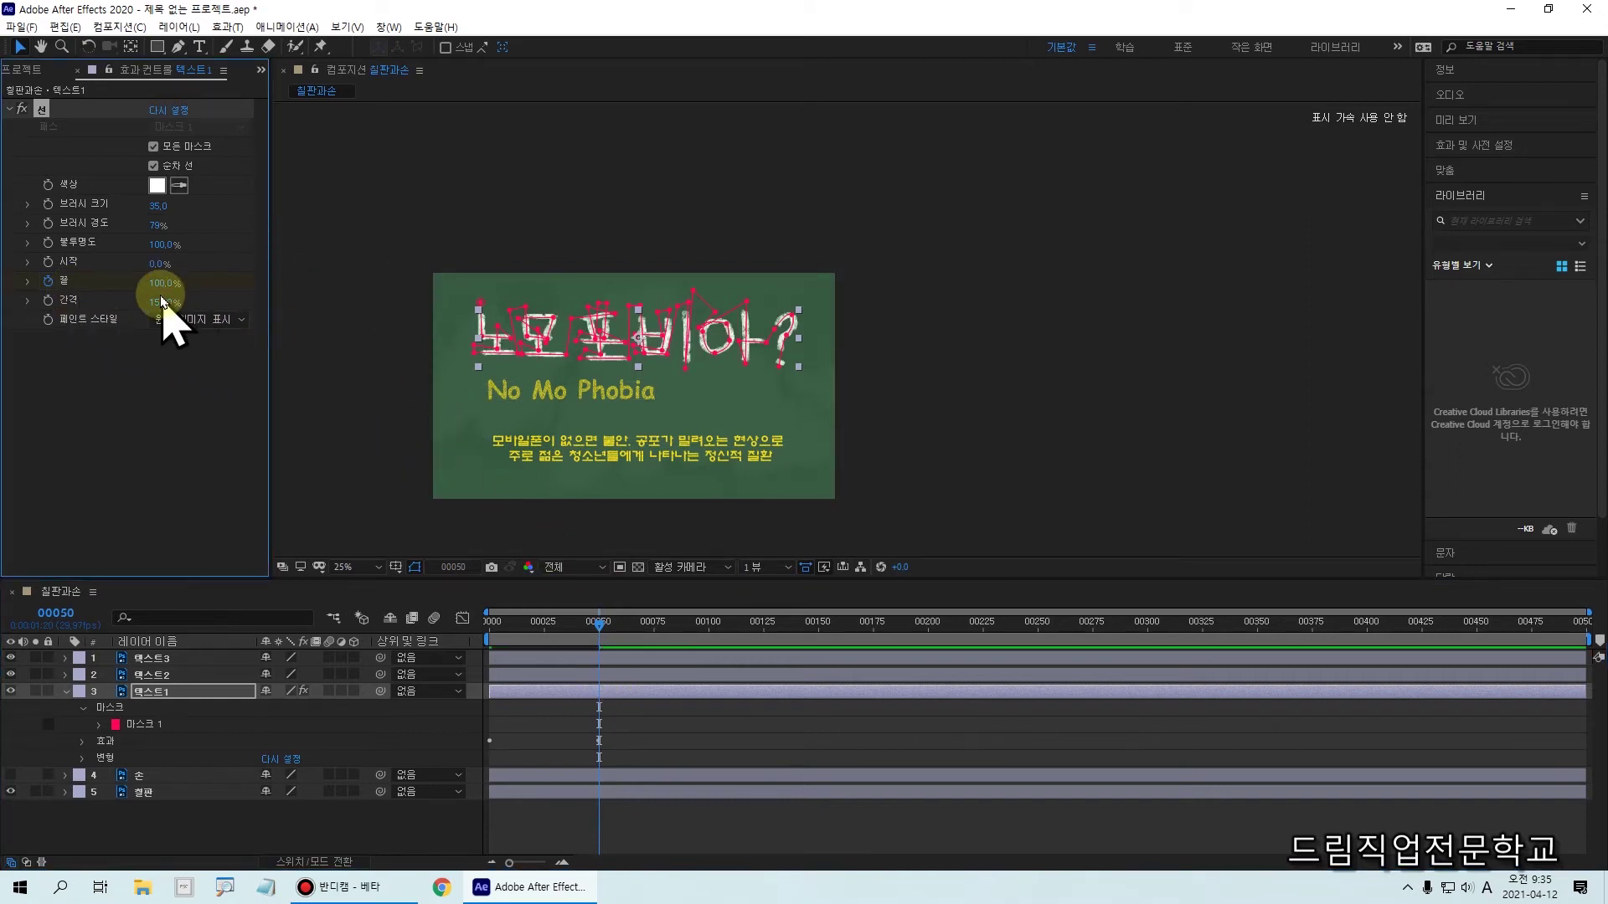
Preview the writing animation of the 텍스트1 lettering from frame 0 and return to the start
{"action": "left_click", "coordinate": [607, 627]}
{"action": "left_click_drag", "start_coordinate": [601, 630], "coordinate": [369, 639]}
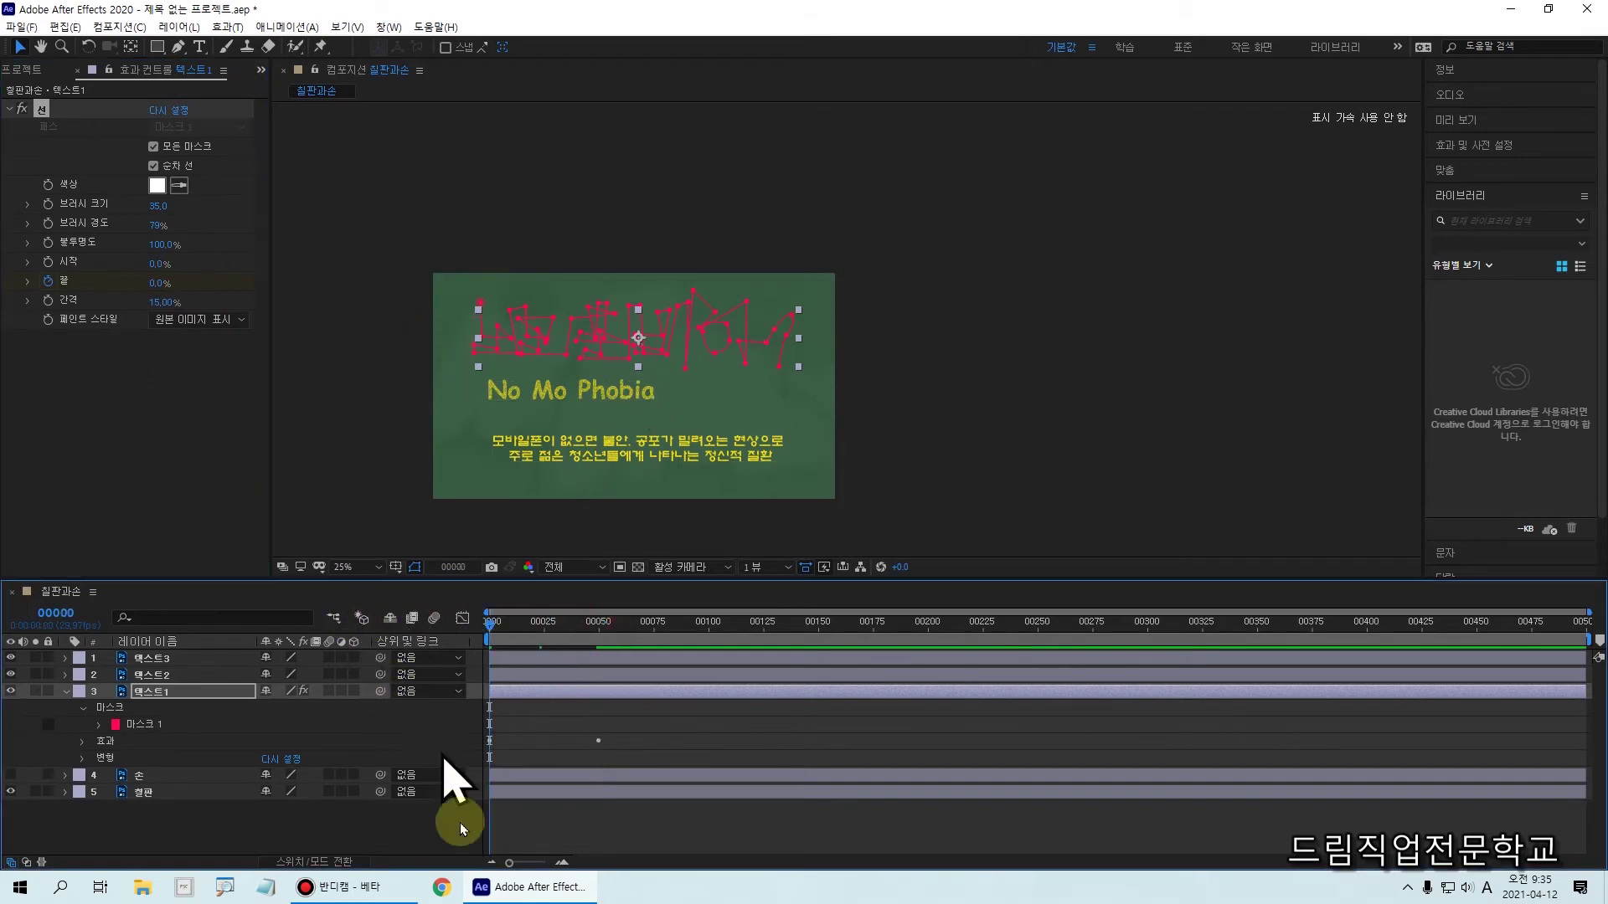
{"action": "mouse_move", "coordinate": [514, 880]}
{"action": "key", "text": "space"}
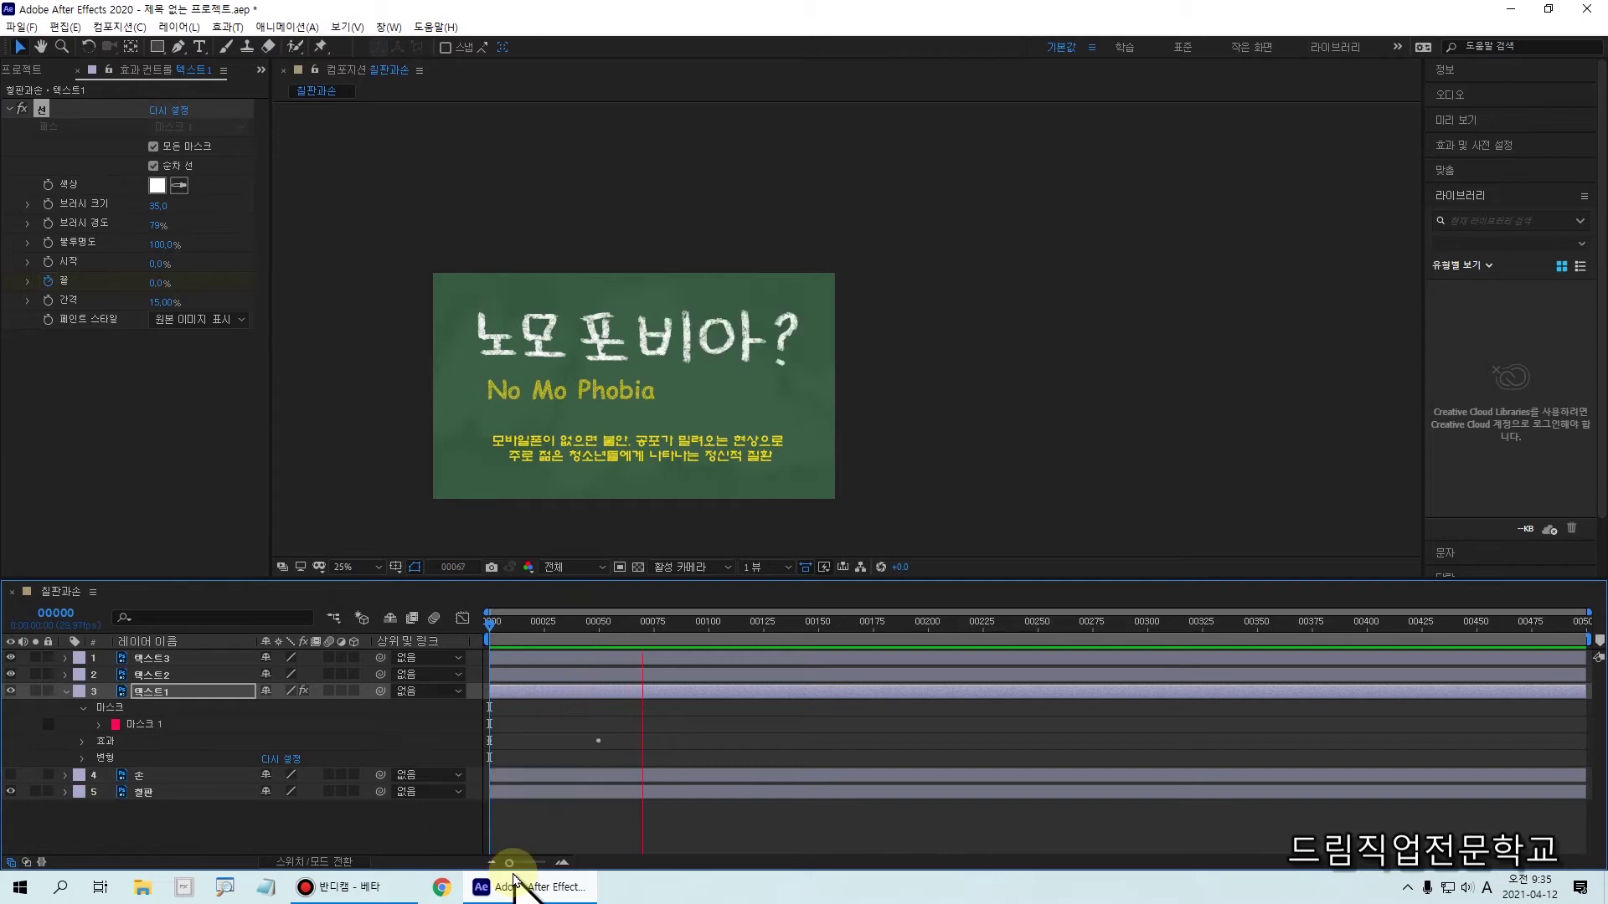
{"action": "left_click", "coordinate": [518, 626]}
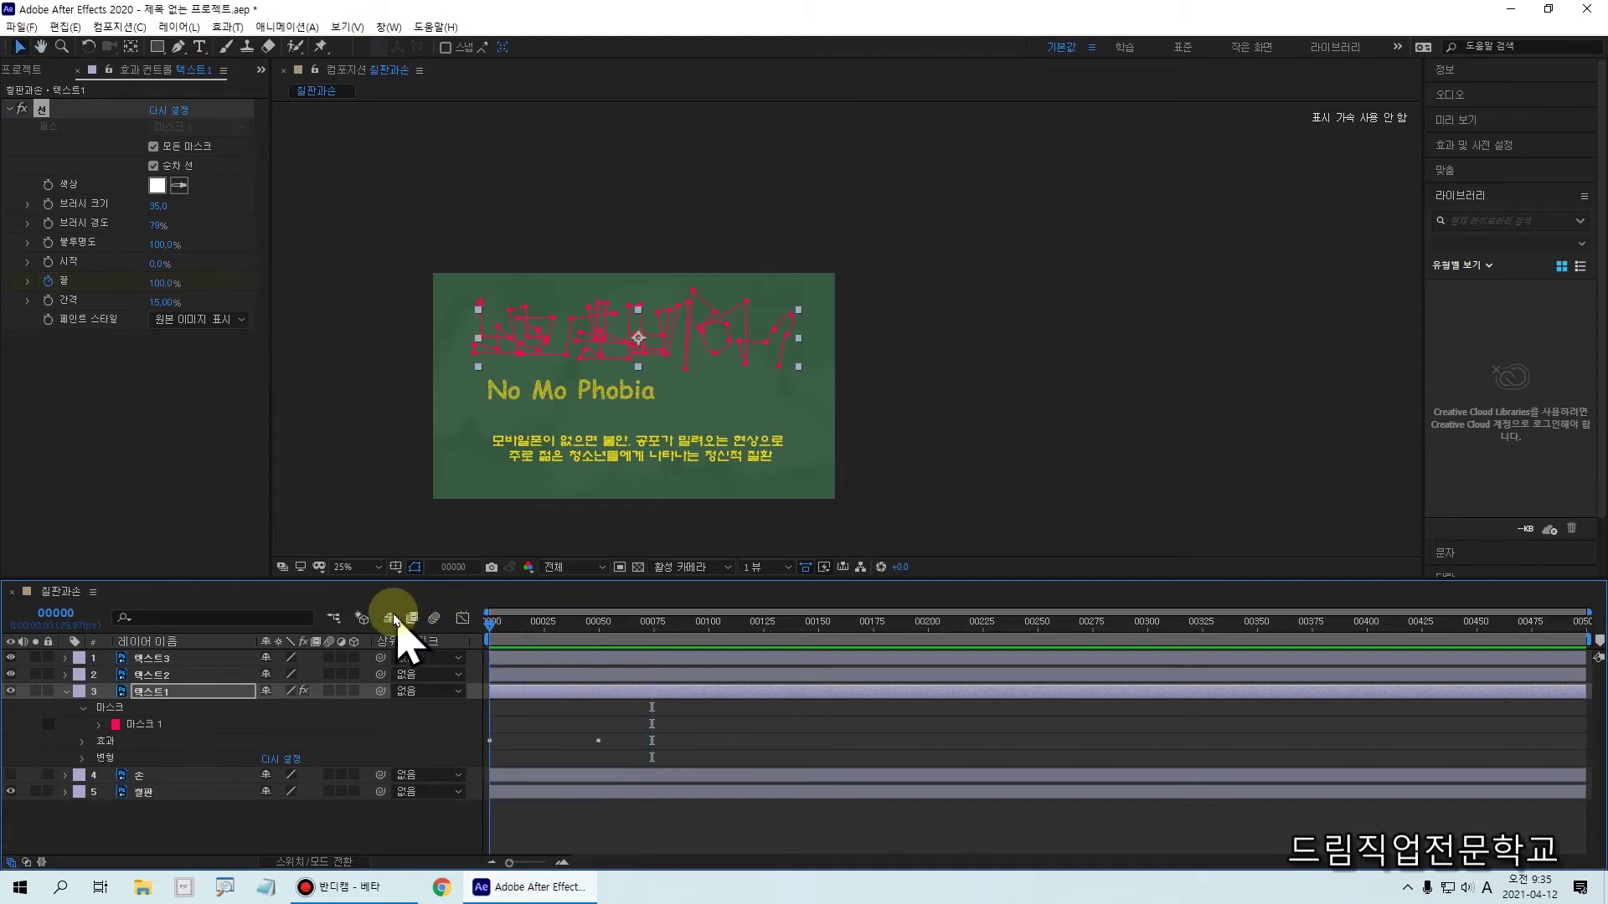
{"action": "key", "text": "space"}
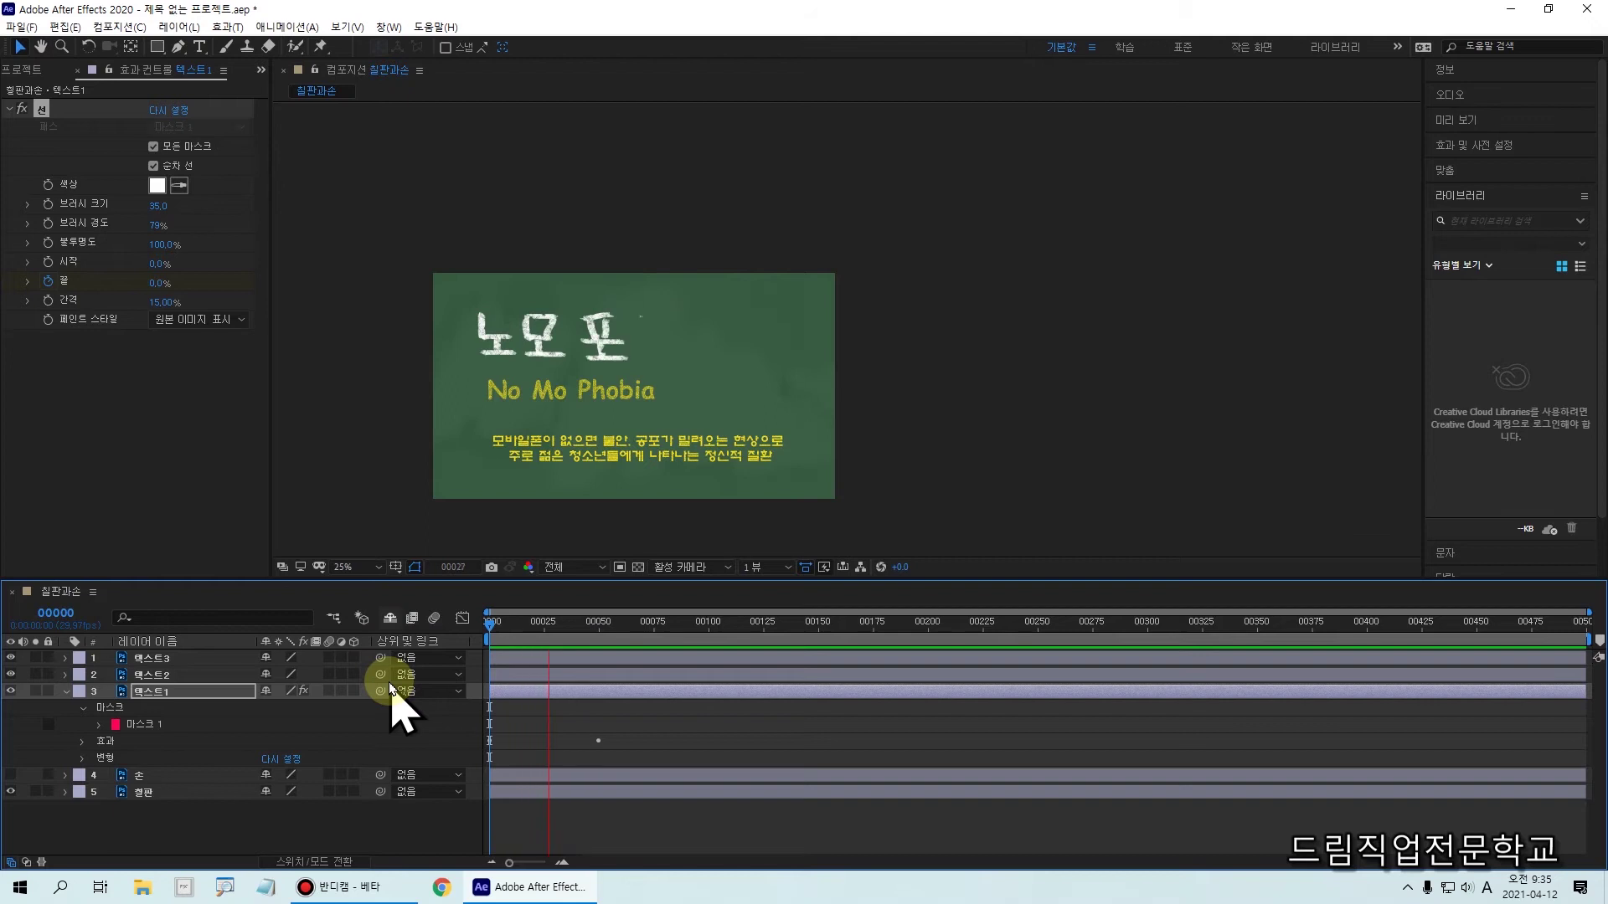
{"action": "key", "text": "space"}
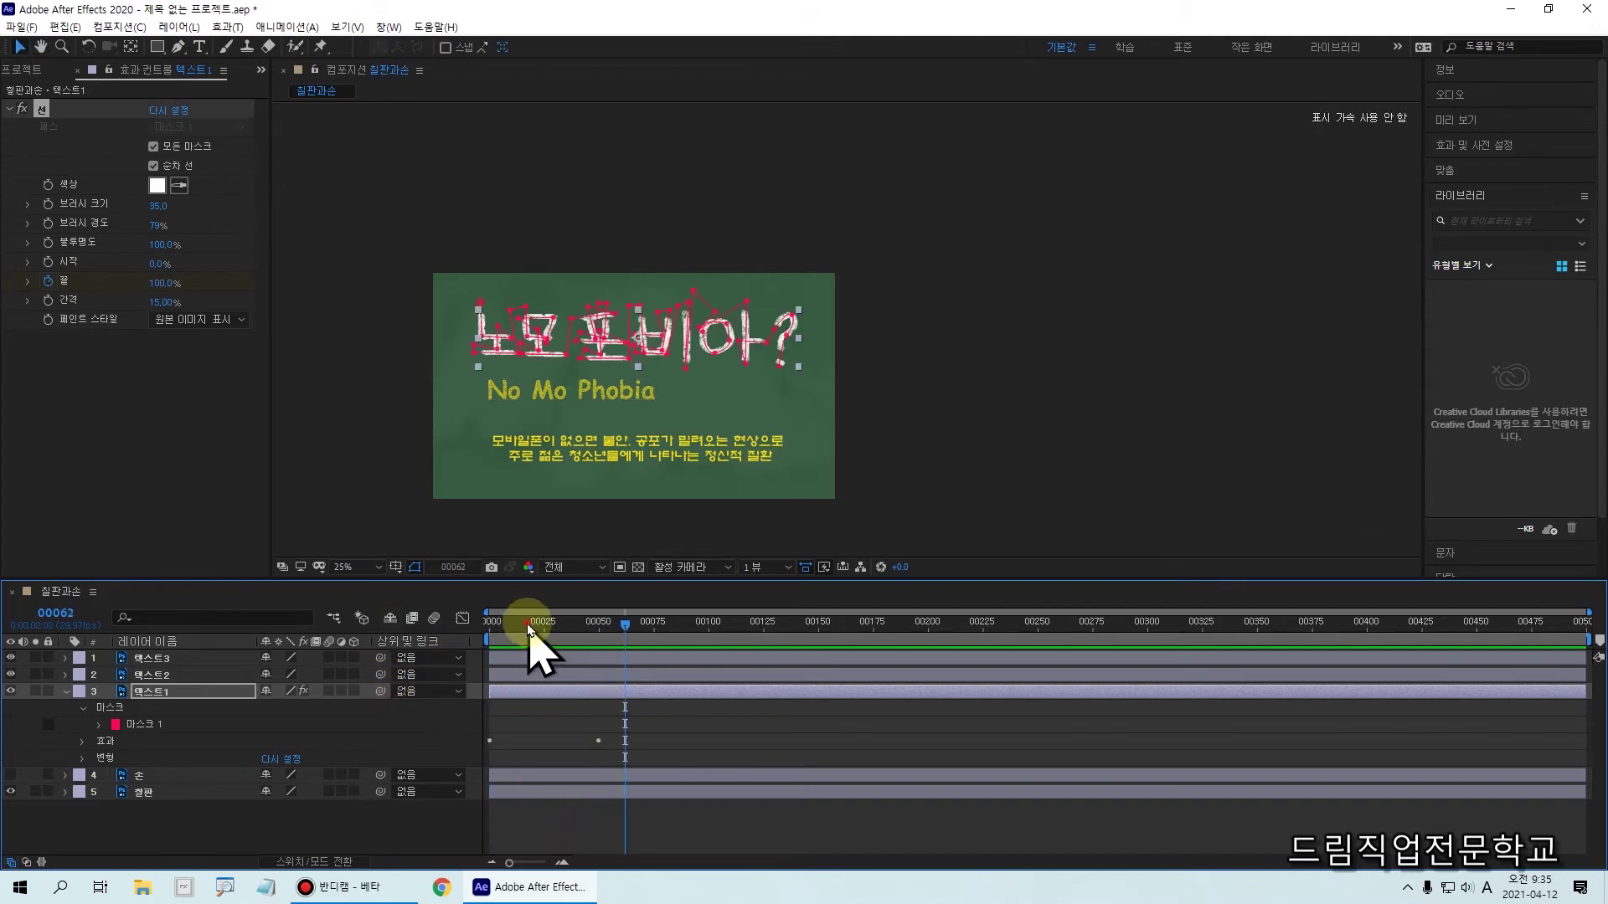
{"action": "key", "text": "space"}
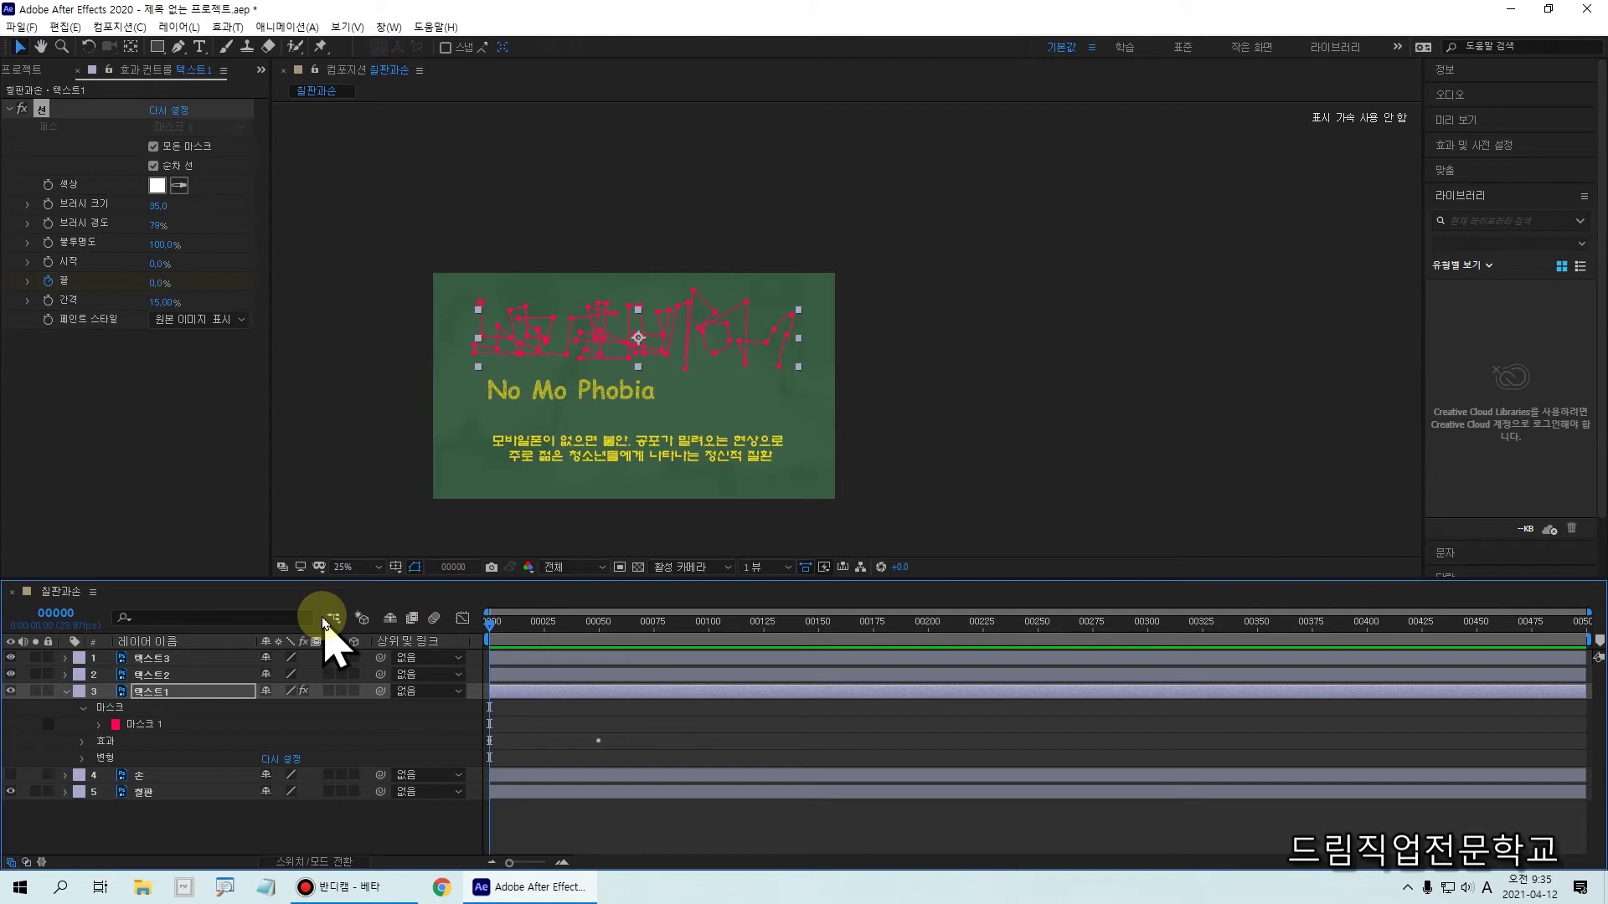
Make the 손 layer visible and select it for positioning over the chalkboard
{"action": "left_click", "coordinate": [10, 775]}
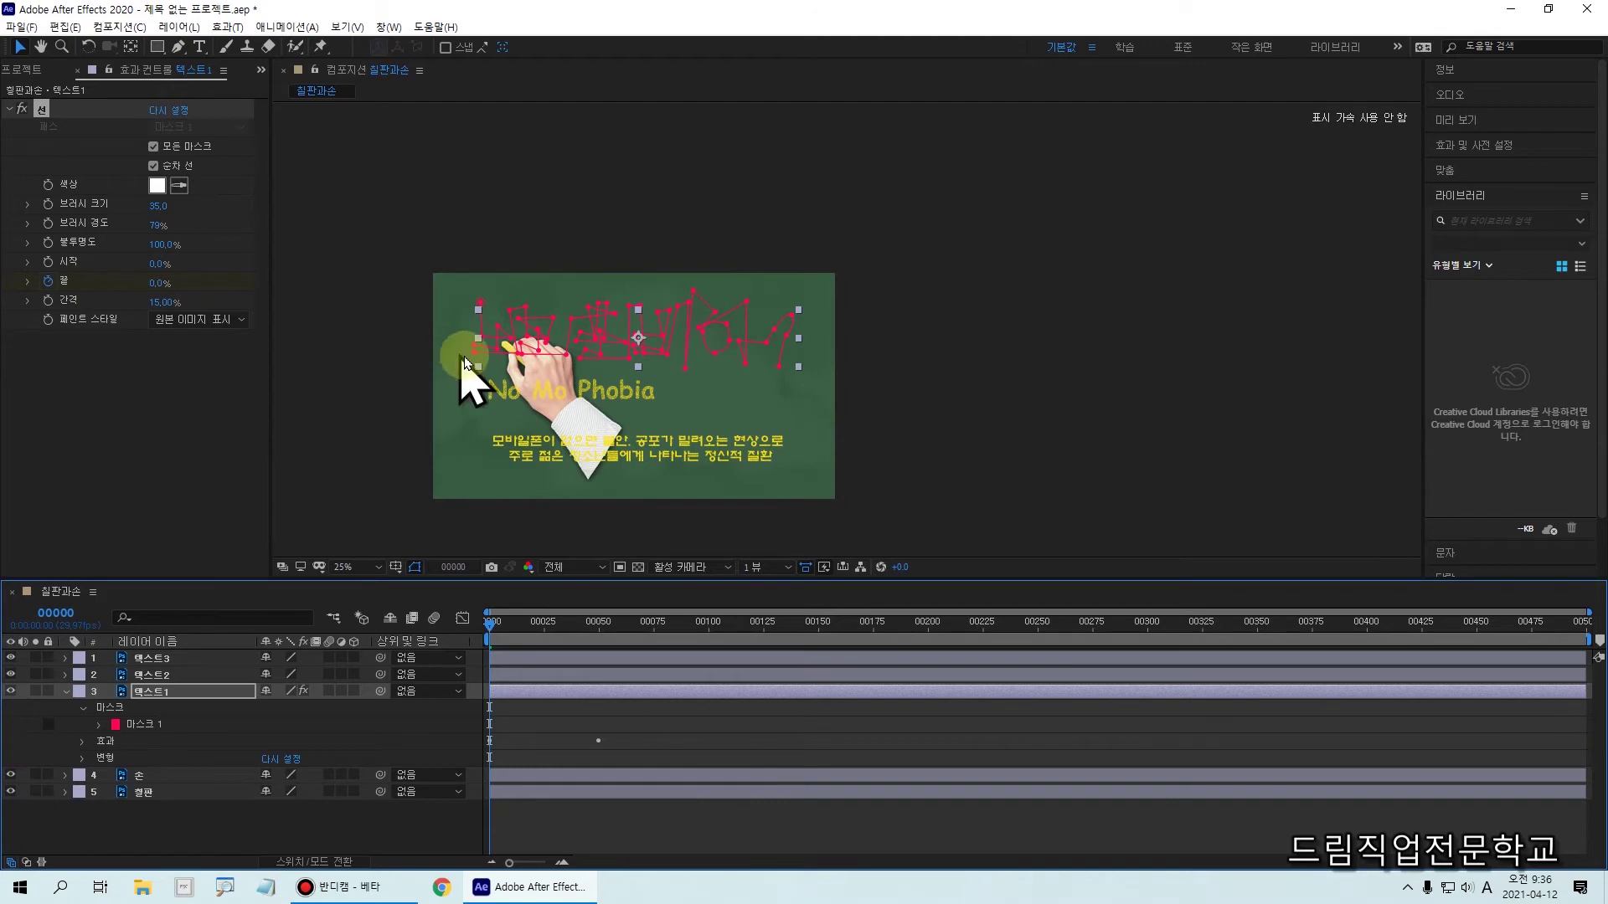
{"action": "key", "text": "period"}
{"action": "key", "text": "period"}
{"action": "left_click_drag", "start_coordinate": [536, 387], "coordinate": [803, 352]}
{"action": "key", "text": "period"}
{"action": "key", "text": "period"}
{"action": "key", "text": "comma"}
{"action": "key", "text": "comma"}
{"action": "mouse_move", "coordinate": [226, 692]}
{"action": "left_mouse_down"}
{"action": "mouse_move", "coordinate": [243, 710]}
{"action": "mouse_move", "coordinate": [136, 778]}
{"action": "left_mouse_up"}
{"action": "left_click", "coordinate": [136, 777]}
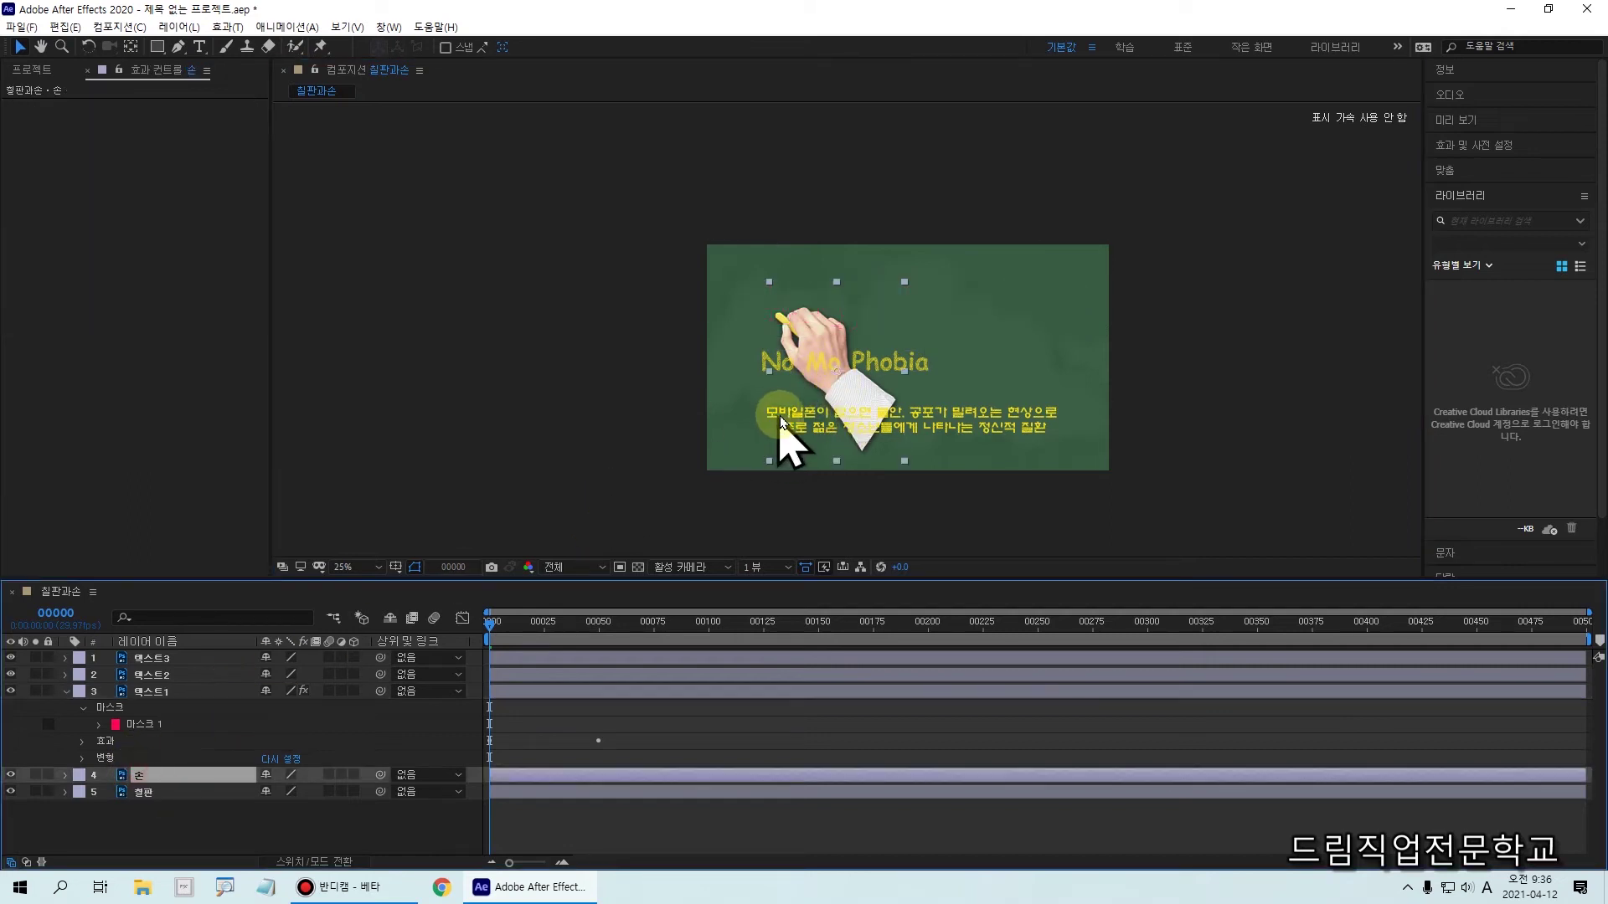
At frame 12, move the hand so its chalk tip meets the upper end of the first stroke of 노
{"action": "left_click_drag", "start_coordinate": [855, 402], "coordinate": [855, 383]}
{"action": "left_click", "coordinate": [514, 623]}
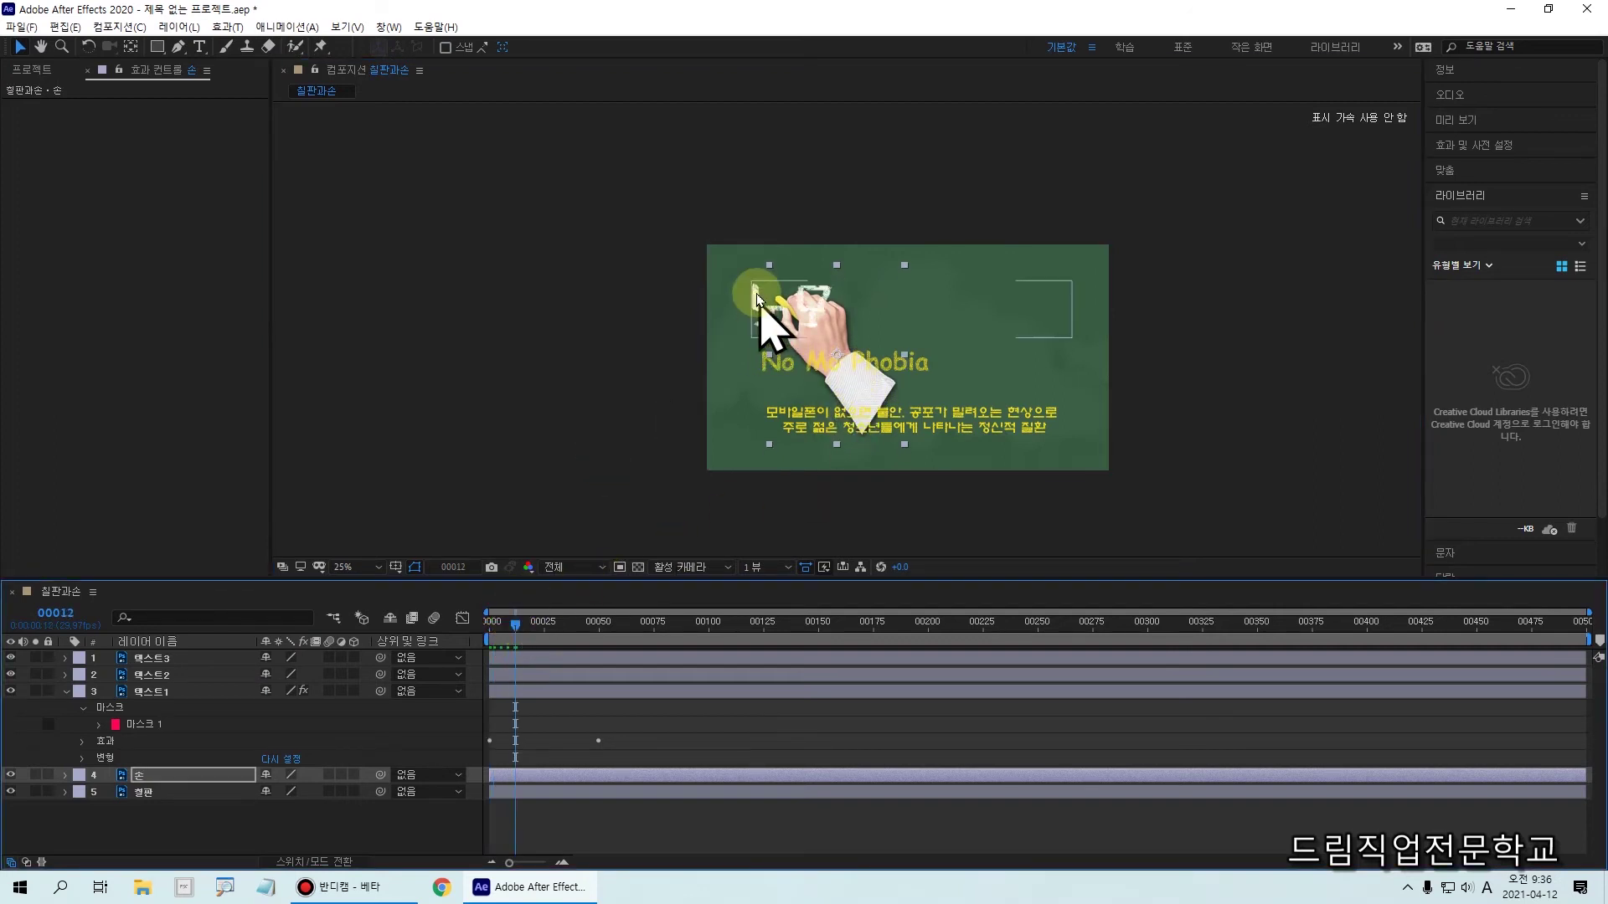
{"action": "left_click", "coordinate": [863, 382]}
{"action": "left_click_drag", "start_coordinate": [863, 382], "coordinate": [842, 374]}
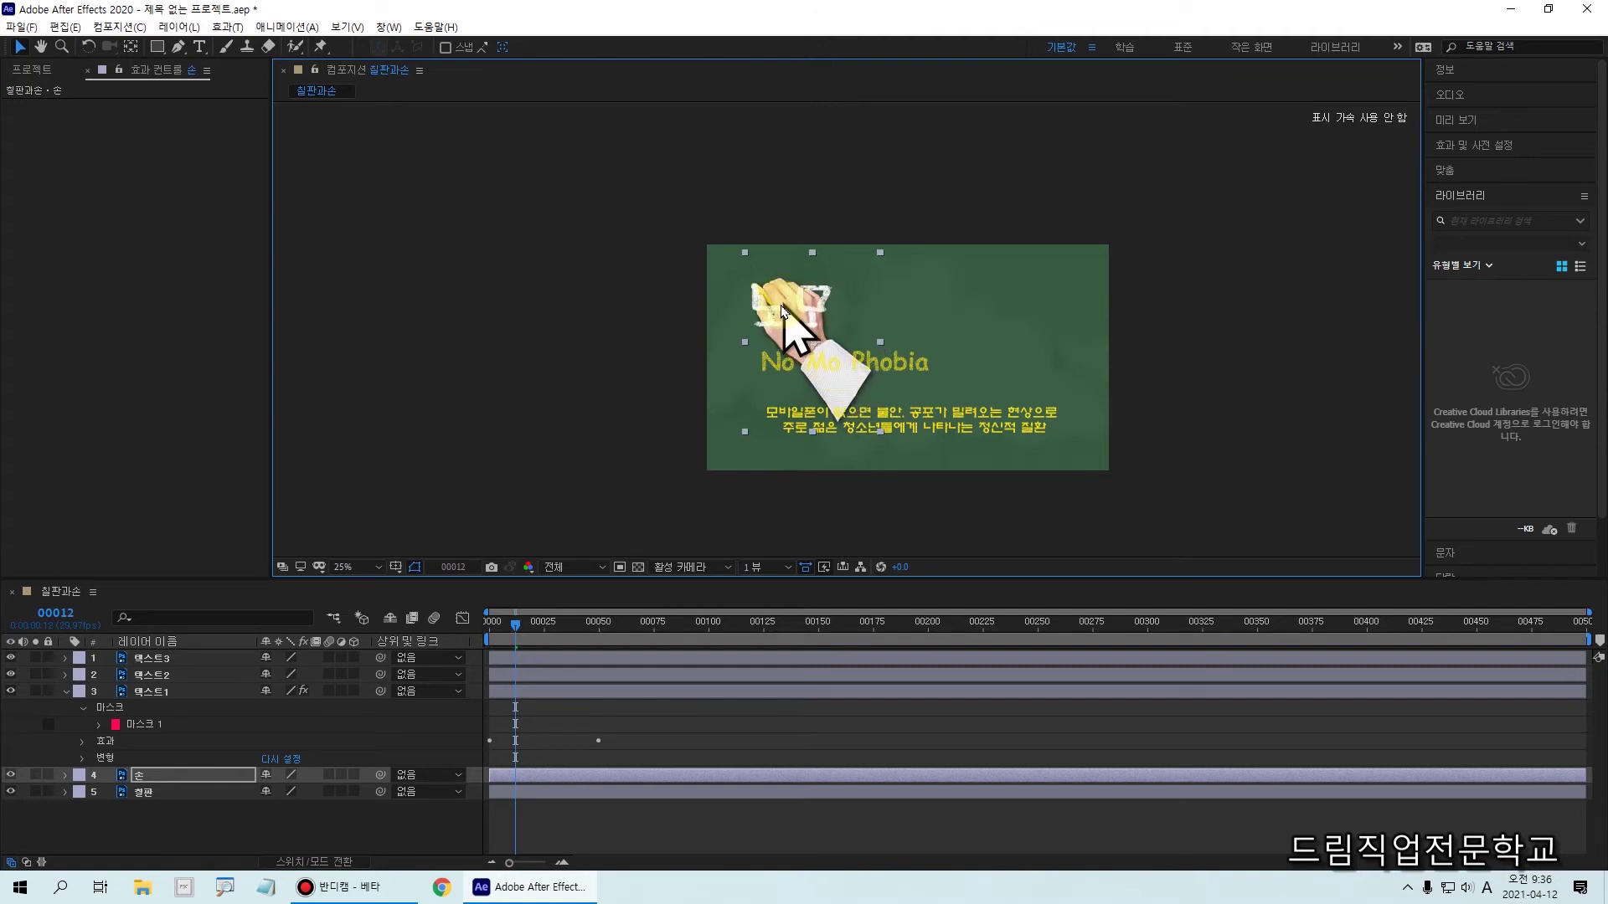
{"action": "scroll", "coordinate": [796, 305], "scroll_direction": "up", "scroll_amount": 4}
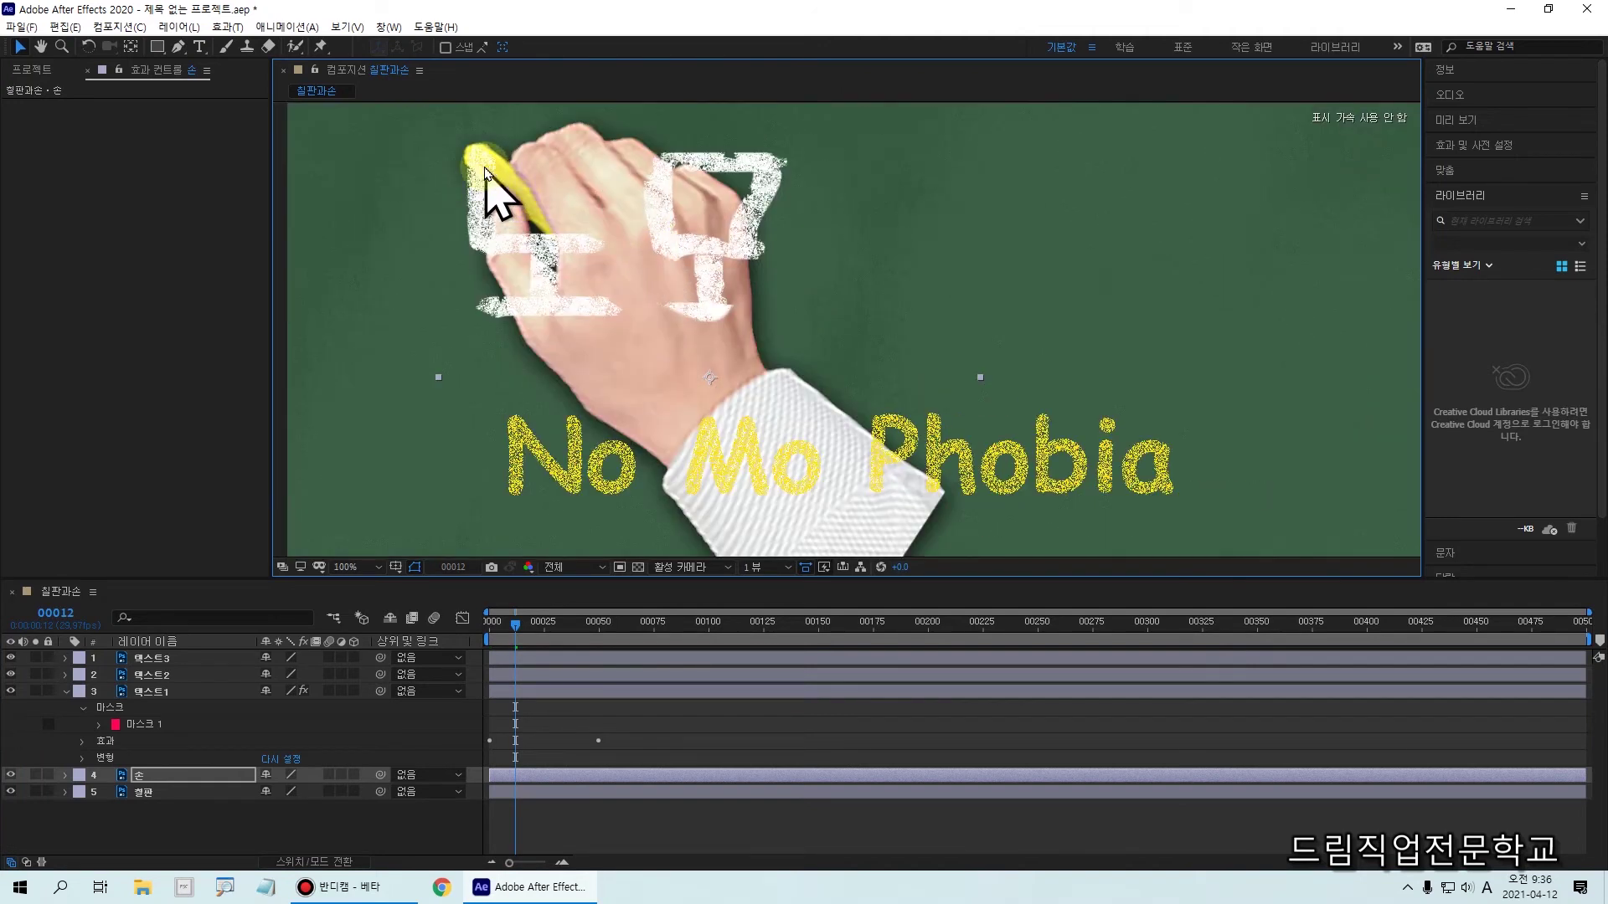
{"action": "mouse_move", "coordinate": [474, 132]}
{"action": "left_mouse_down"}
{"action": "mouse_move", "coordinate": [453, 172]}
{"action": "mouse_move", "coordinate": [485, 161]}
{"action": "left_mouse_up"}
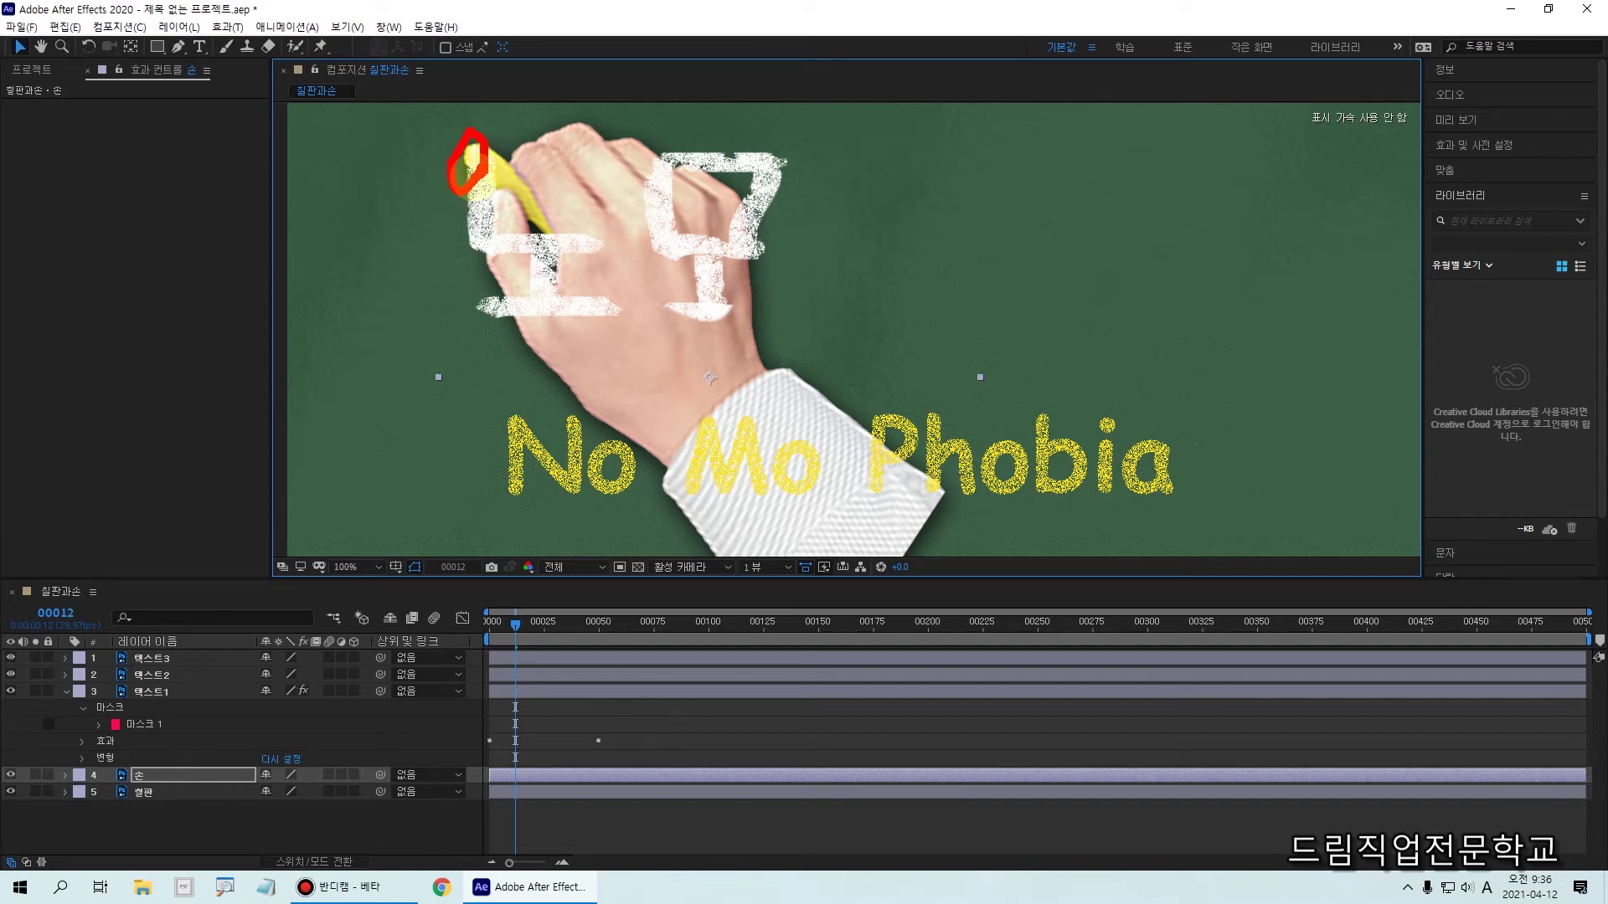
{"action": "key", "text": "Escape"}
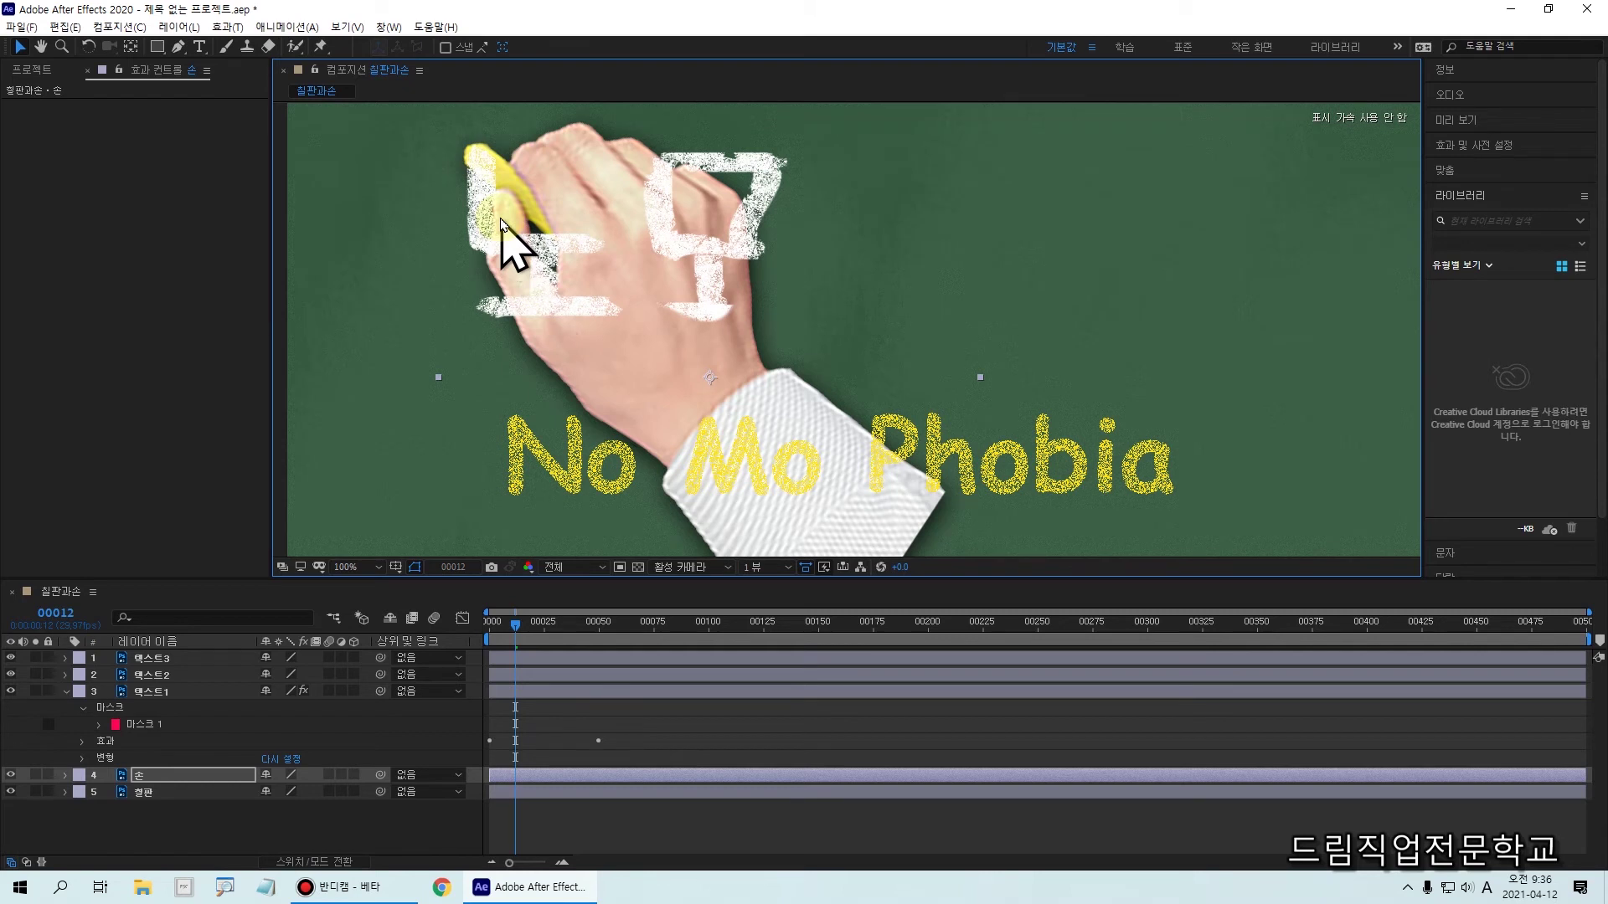
Move the 손 layer to the top of the layer stack, above 텍스트3
{"action": "left_click", "coordinate": [261, 722]}
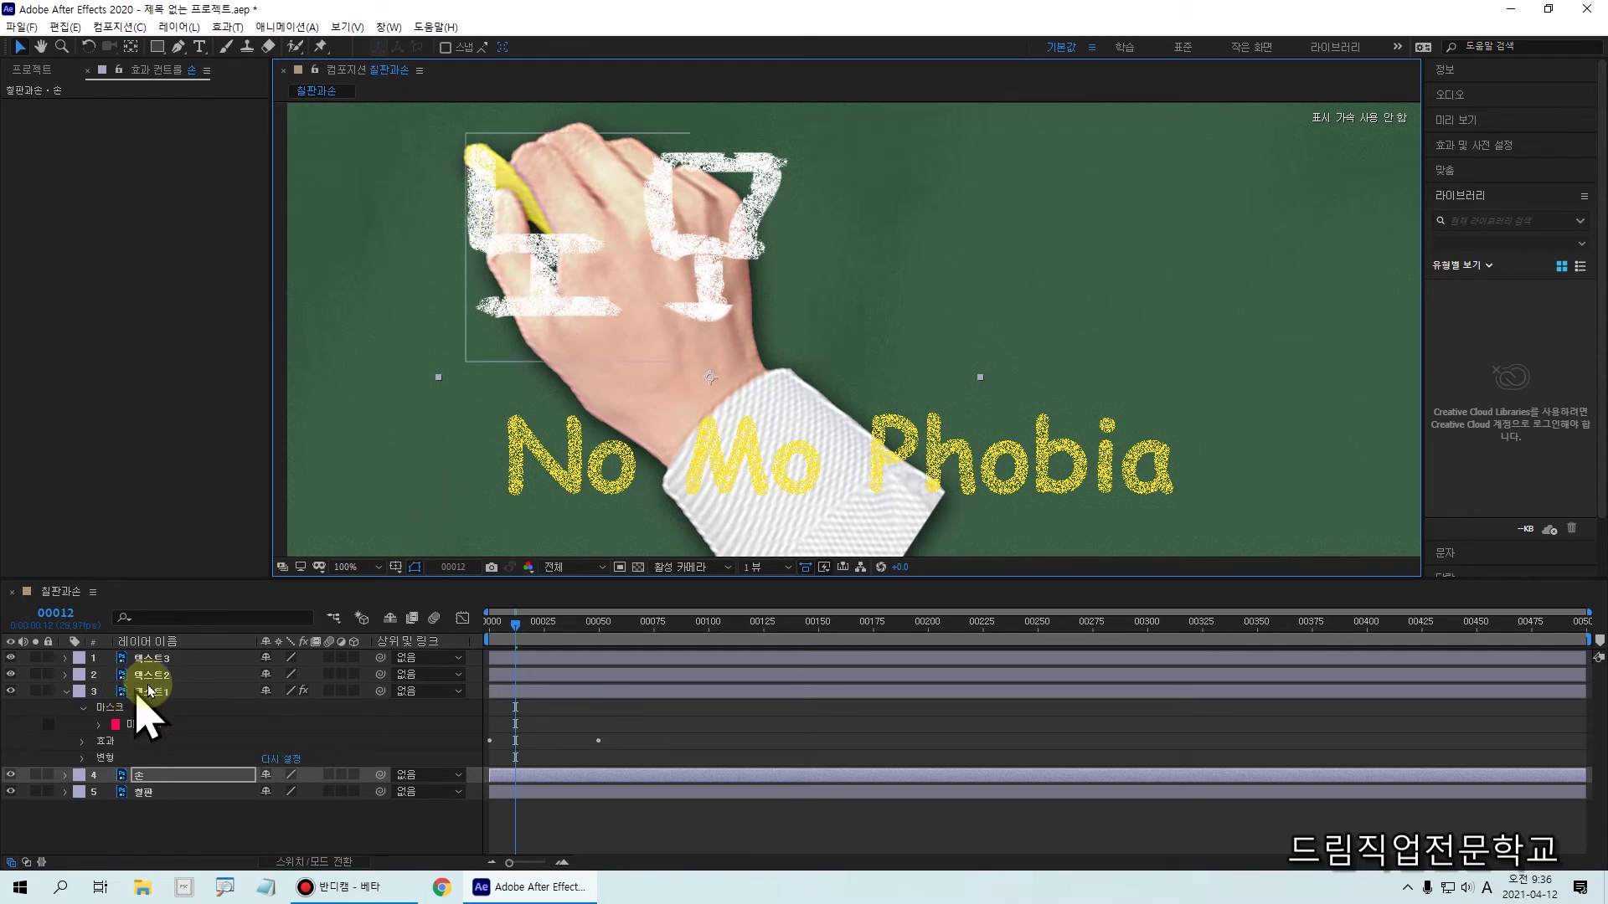
{"action": "left_click", "coordinate": [174, 668]}
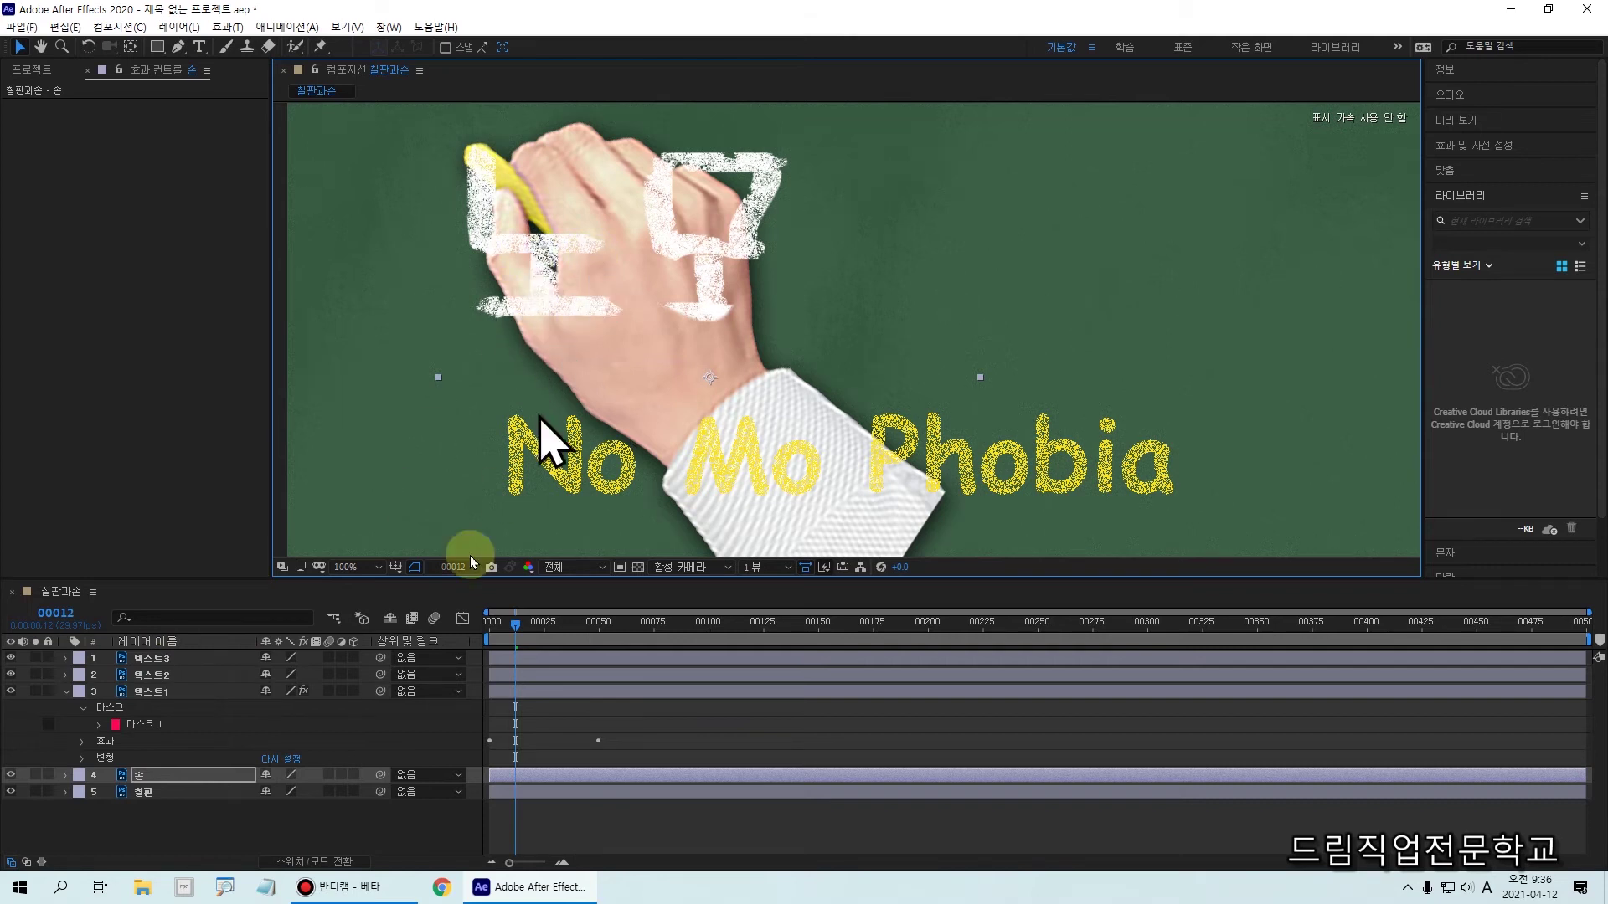
{"action": "left_click", "coordinate": [142, 777]}
{"action": "left_click_drag", "start_coordinate": [146, 779], "coordinate": [160, 659]}
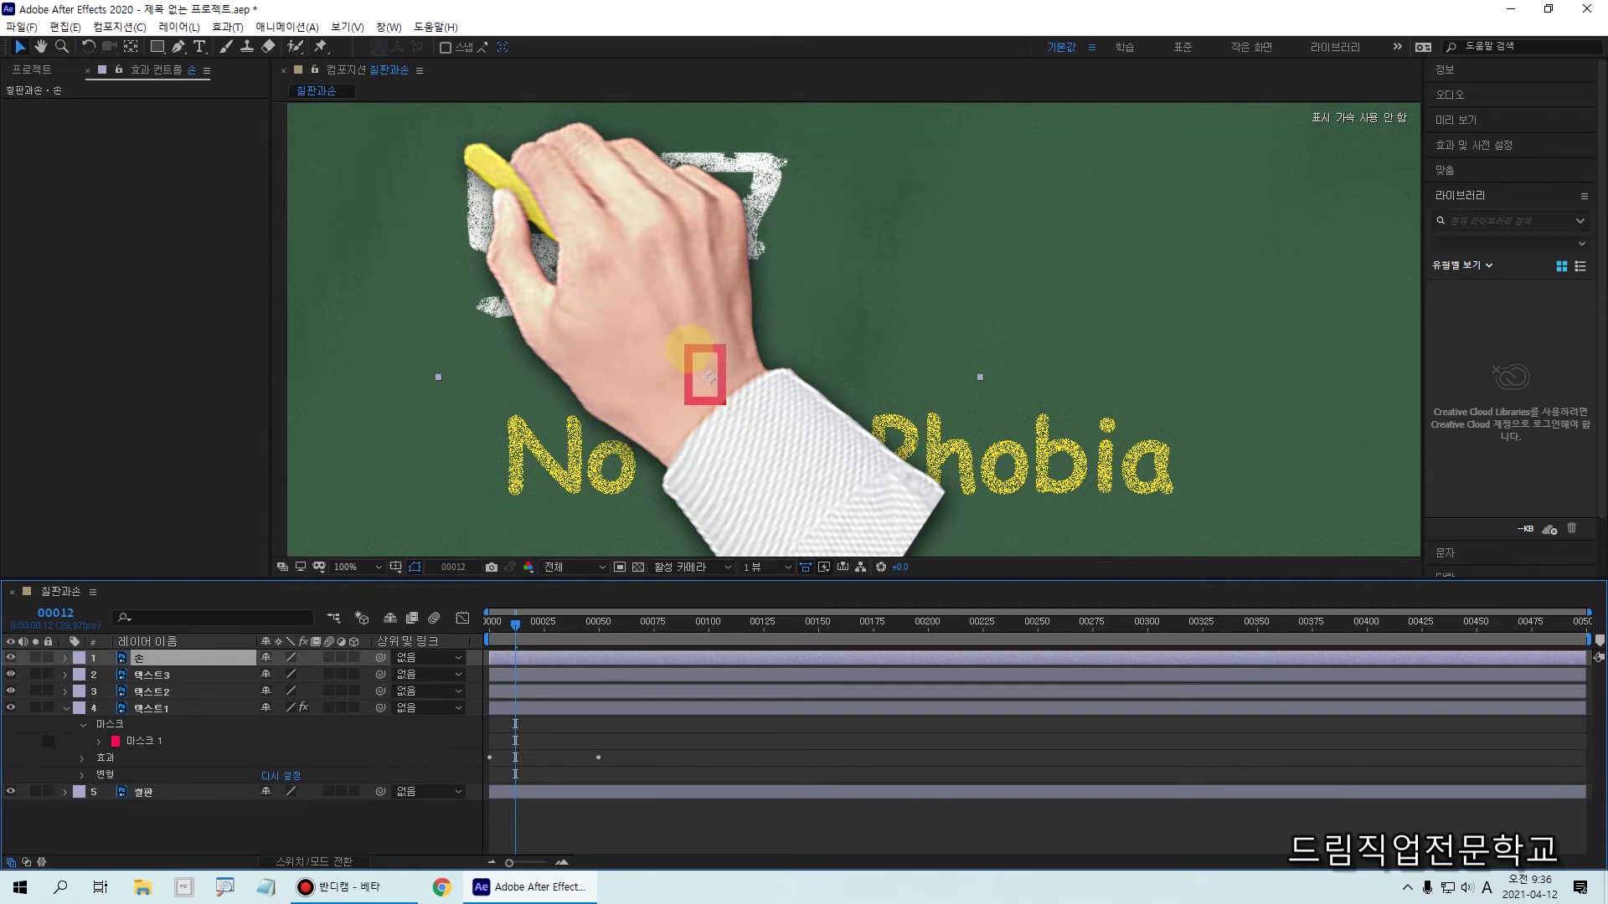
Relocate the 손 layer's anchor point from the wrist to the tip of the yellow chalk
{"action": "left_click_drag", "start_coordinate": [703, 362], "coordinate": [718, 355]}
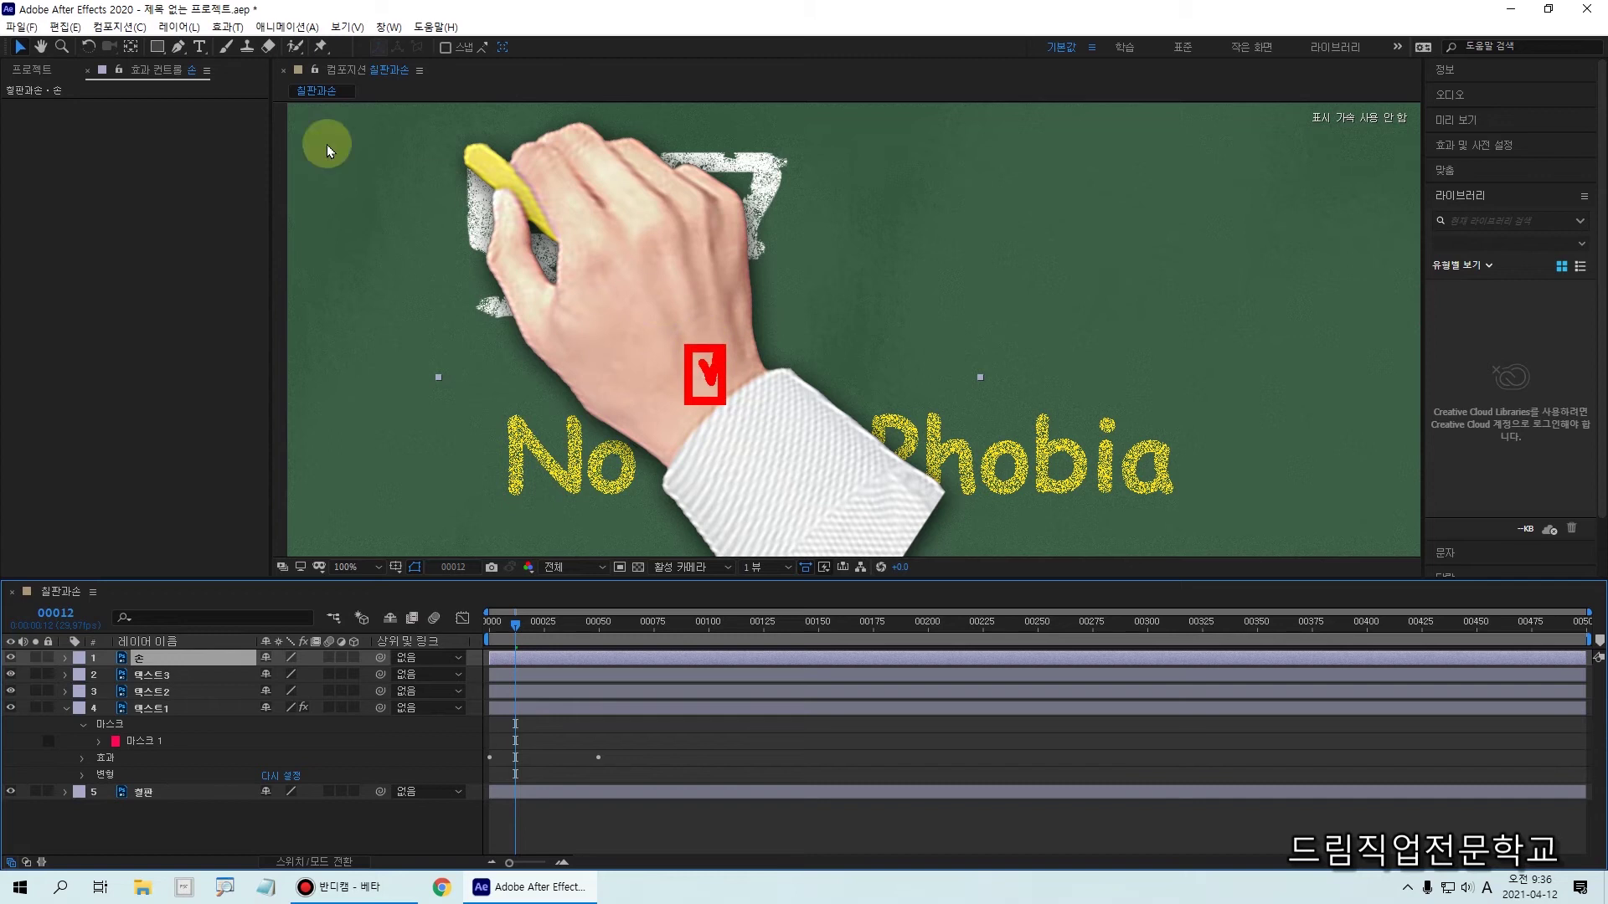
{"action": "left_click", "coordinate": [131, 46]}
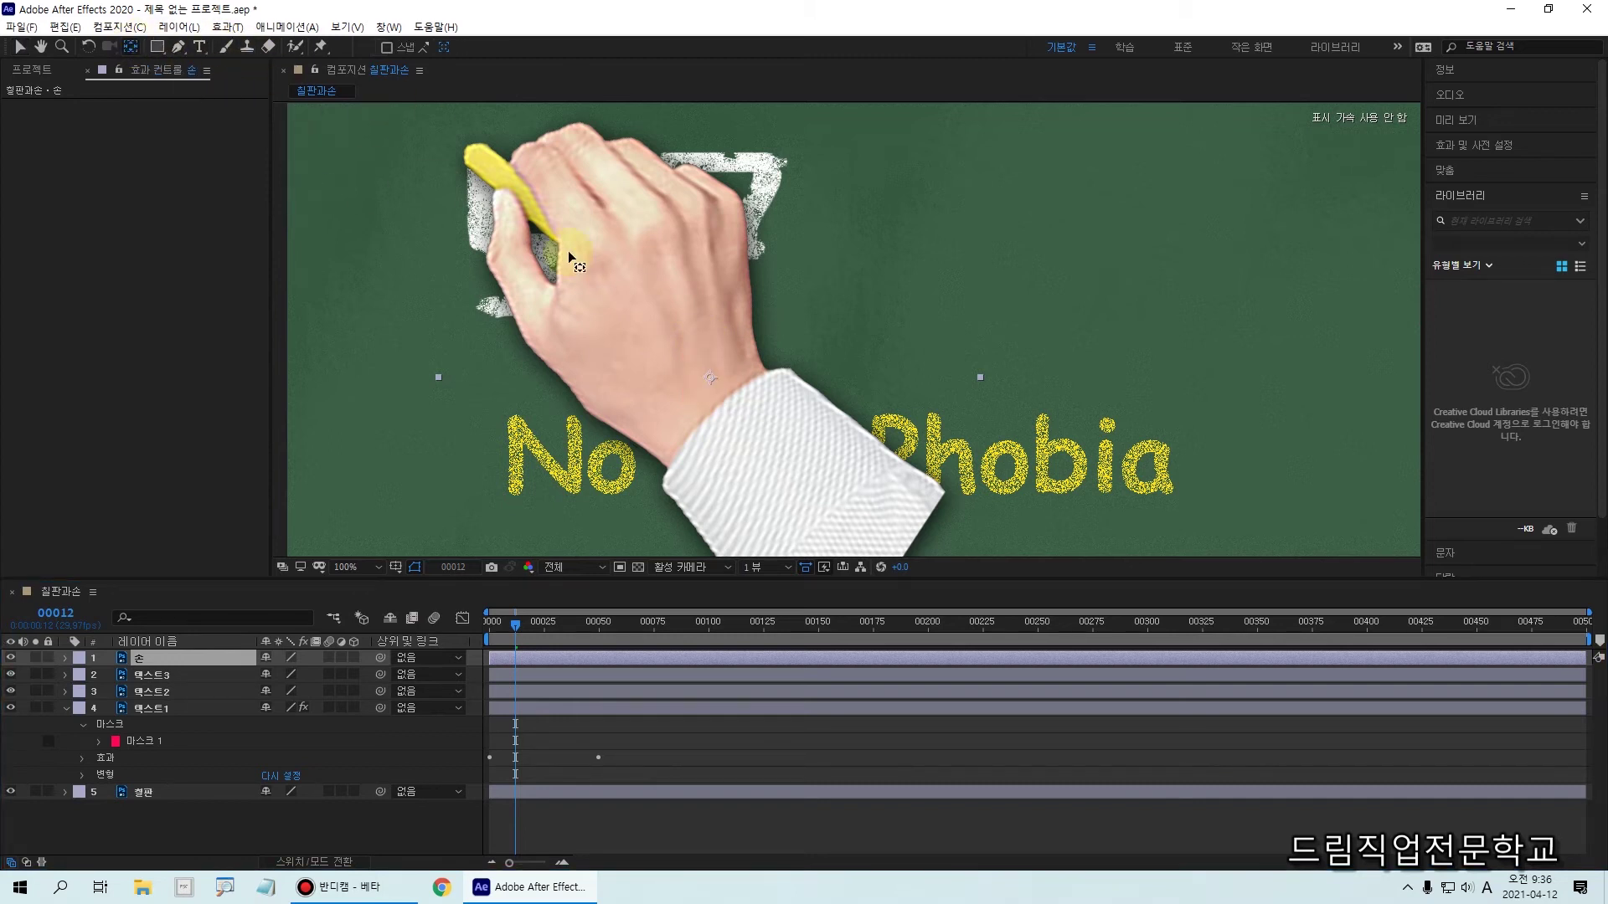
{"action": "mouse_move", "coordinate": [710, 381]}
{"action": "left_mouse_down"}
{"action": "mouse_move", "coordinate": [571, 219]}
{"action": "mouse_move", "coordinate": [484, 142]}
{"action": "mouse_move", "coordinate": [469, 151]}
{"action": "left_mouse_up"}
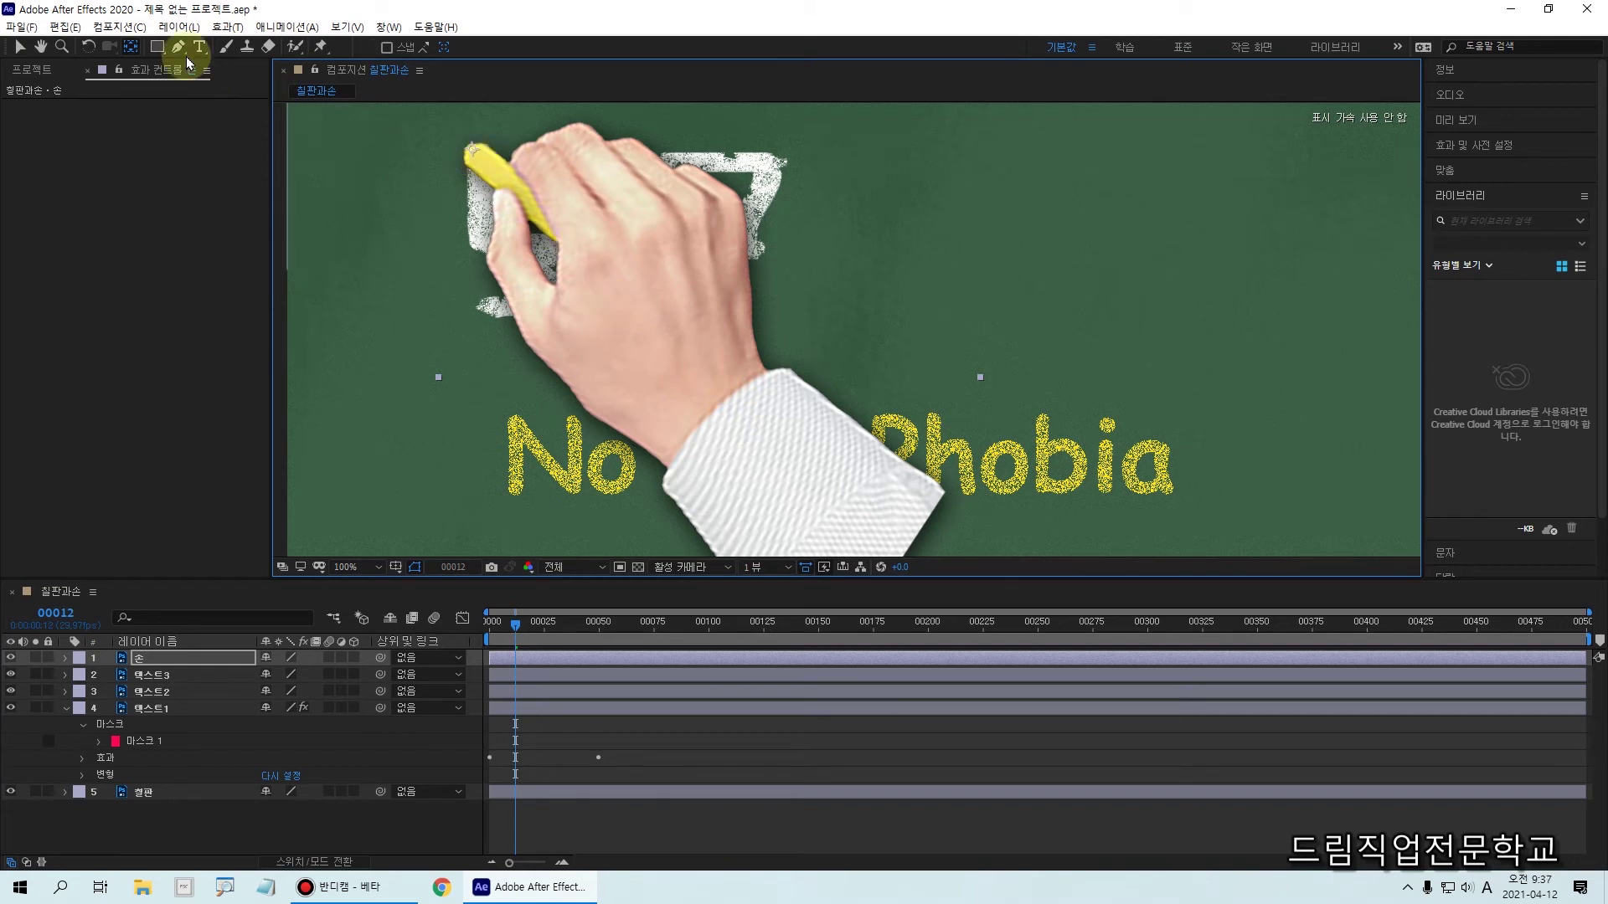
Shift the hand slightly so its chalk-tip anchor point lines up with the start of the first stroke of 노
{"action": "left_click", "coordinate": [19, 48]}
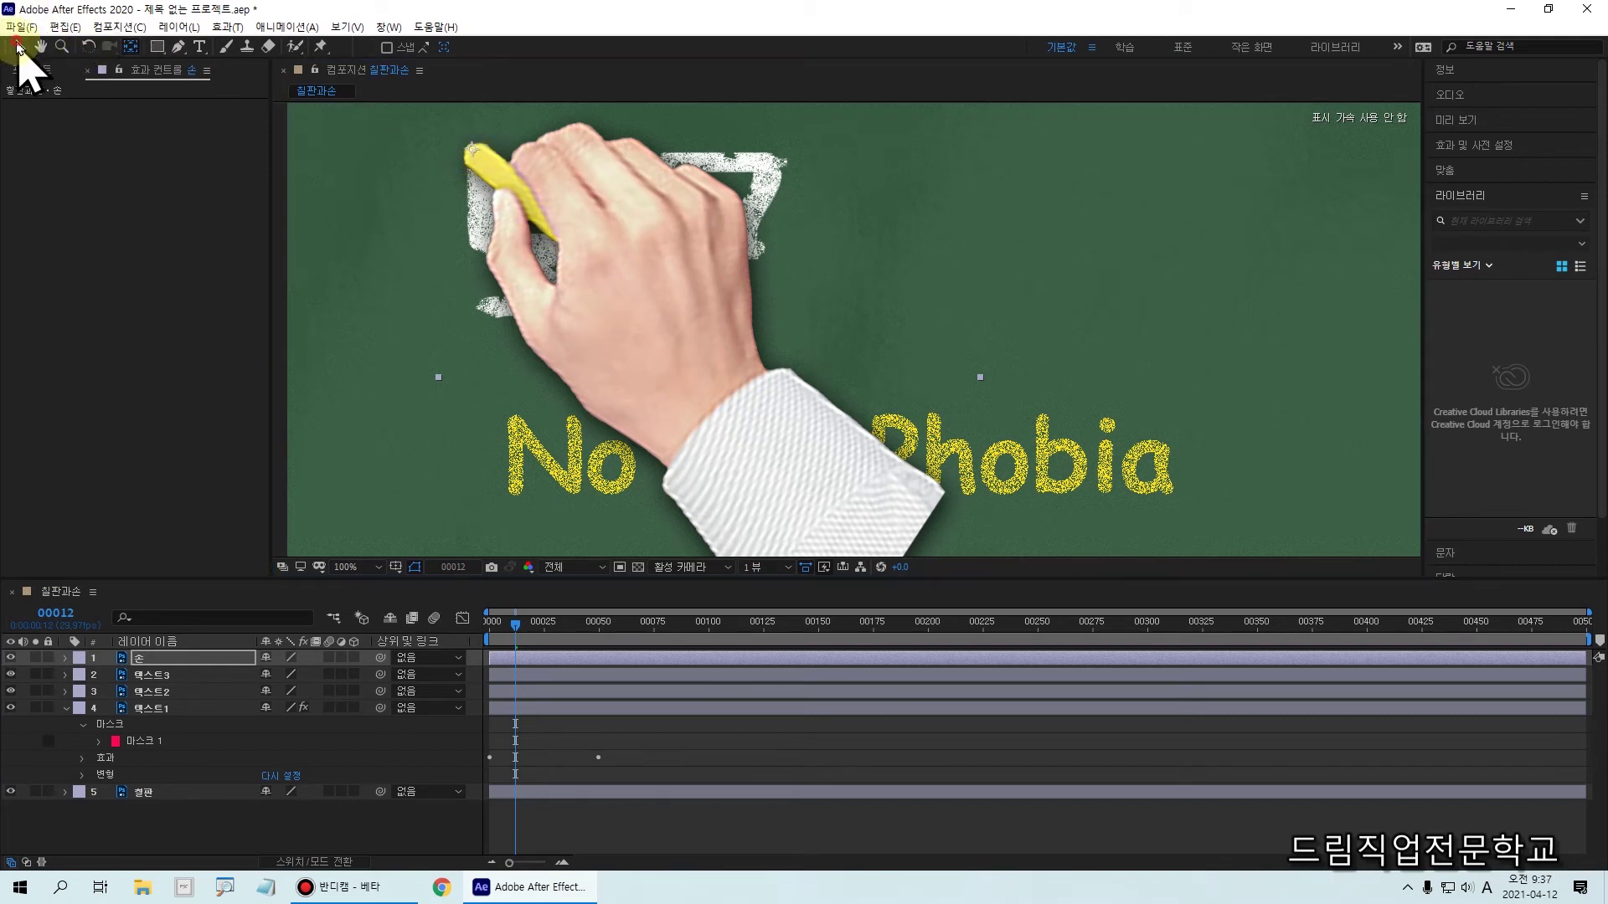
{"action": "left_click_drag", "start_coordinate": [639, 287], "coordinate": [645, 289]}
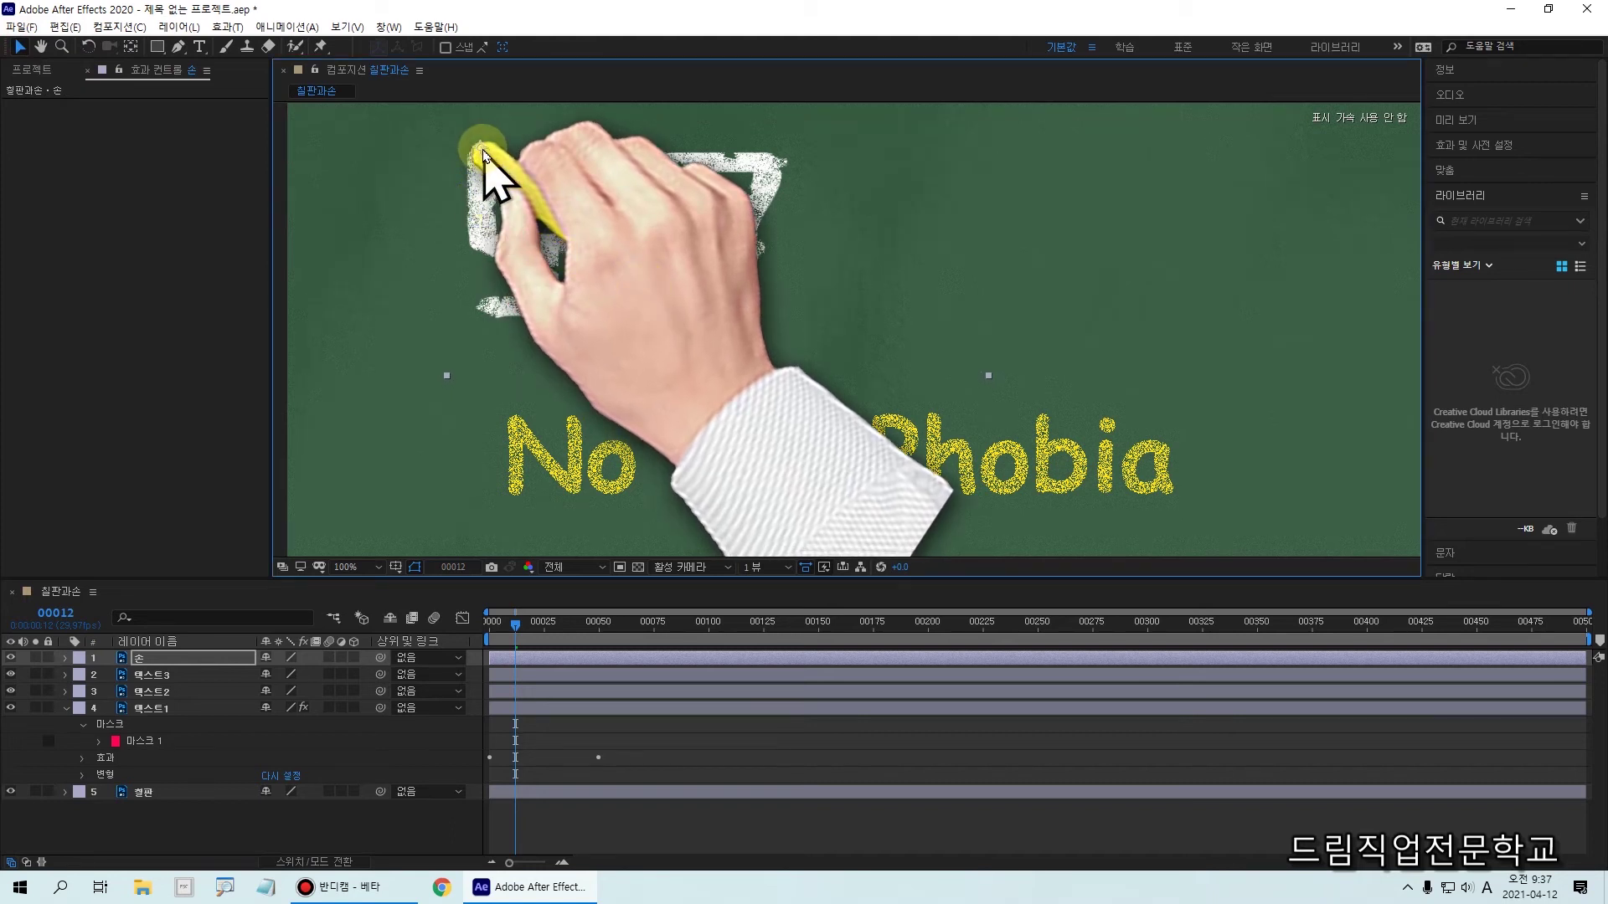
{"action": "left_click_drag", "start_coordinate": [483, 153], "coordinate": [482, 148]}
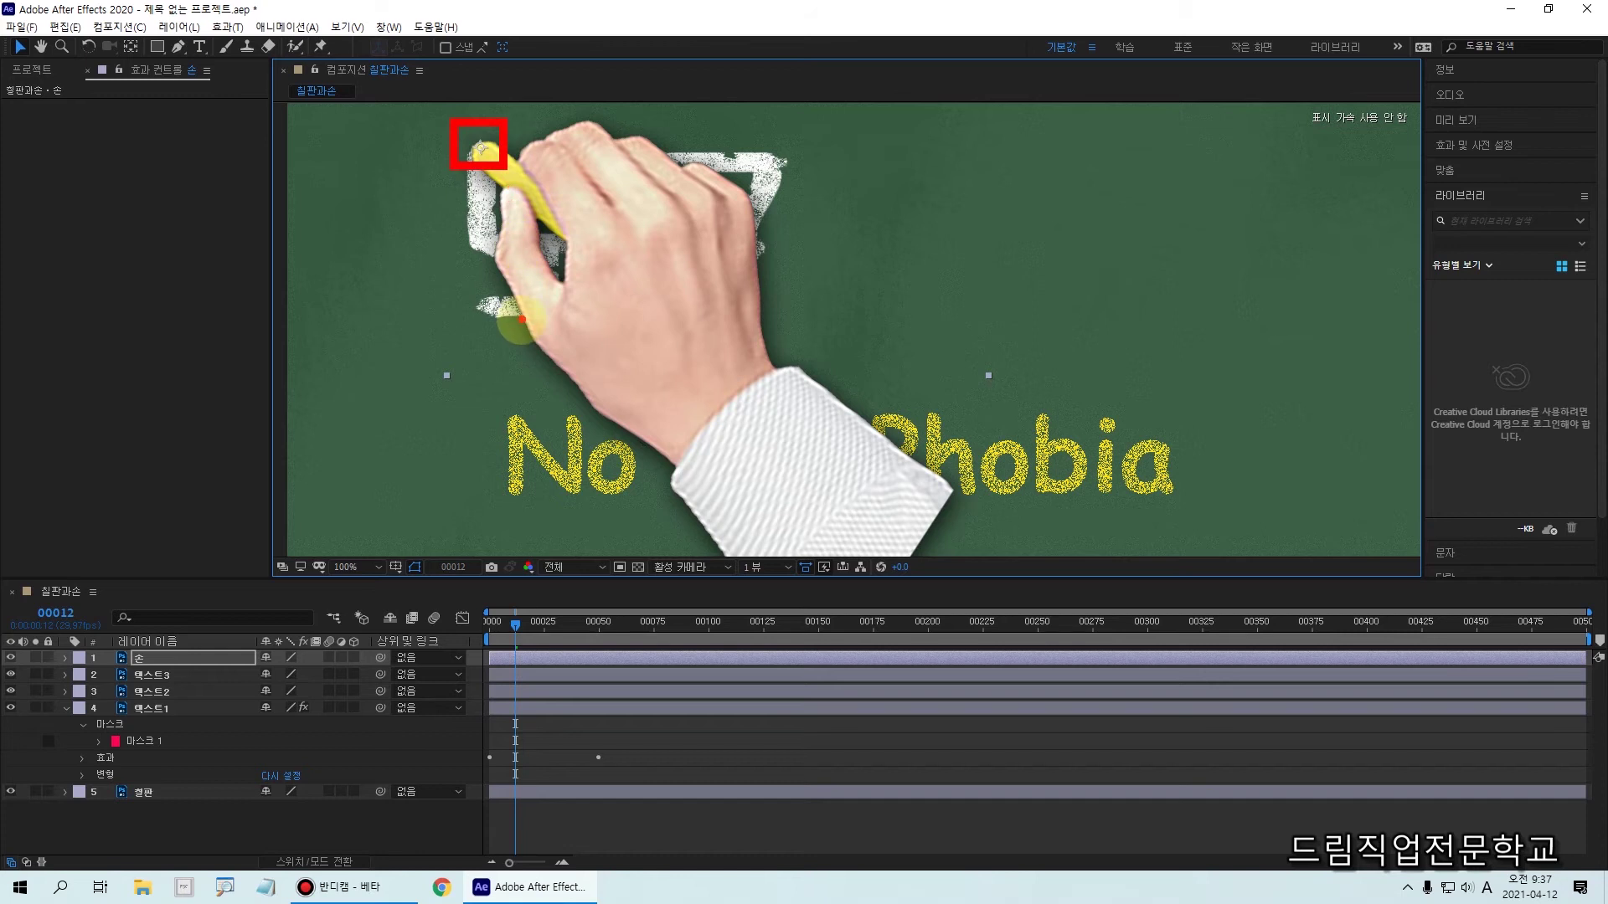
{"action": "mouse_move", "coordinate": [482, 151]}
{"action": "left_mouse_down"}
{"action": "mouse_move", "coordinate": [487, 244]}
{"action": "mouse_move", "coordinate": [548, 244]}
{"action": "left_mouse_up"}
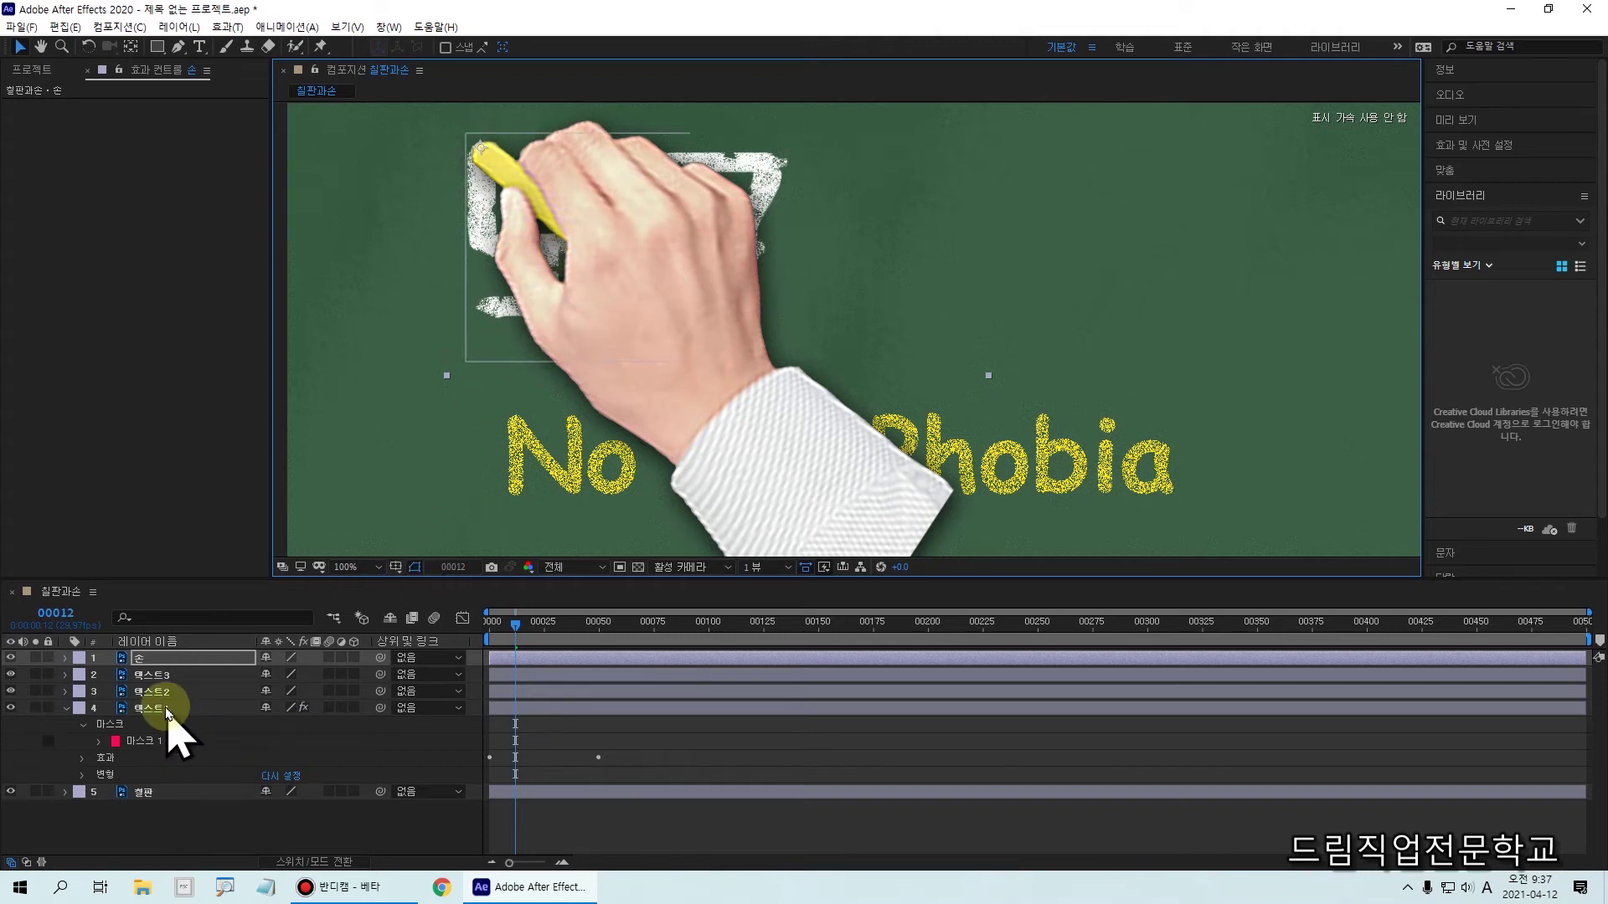
Expand 마스크 1 on the 텍스트1 layer and select its 마스크 패스 property
{"action": "left_click", "coordinate": [96, 745]}
{"action": "left_click", "coordinate": [99, 743]}
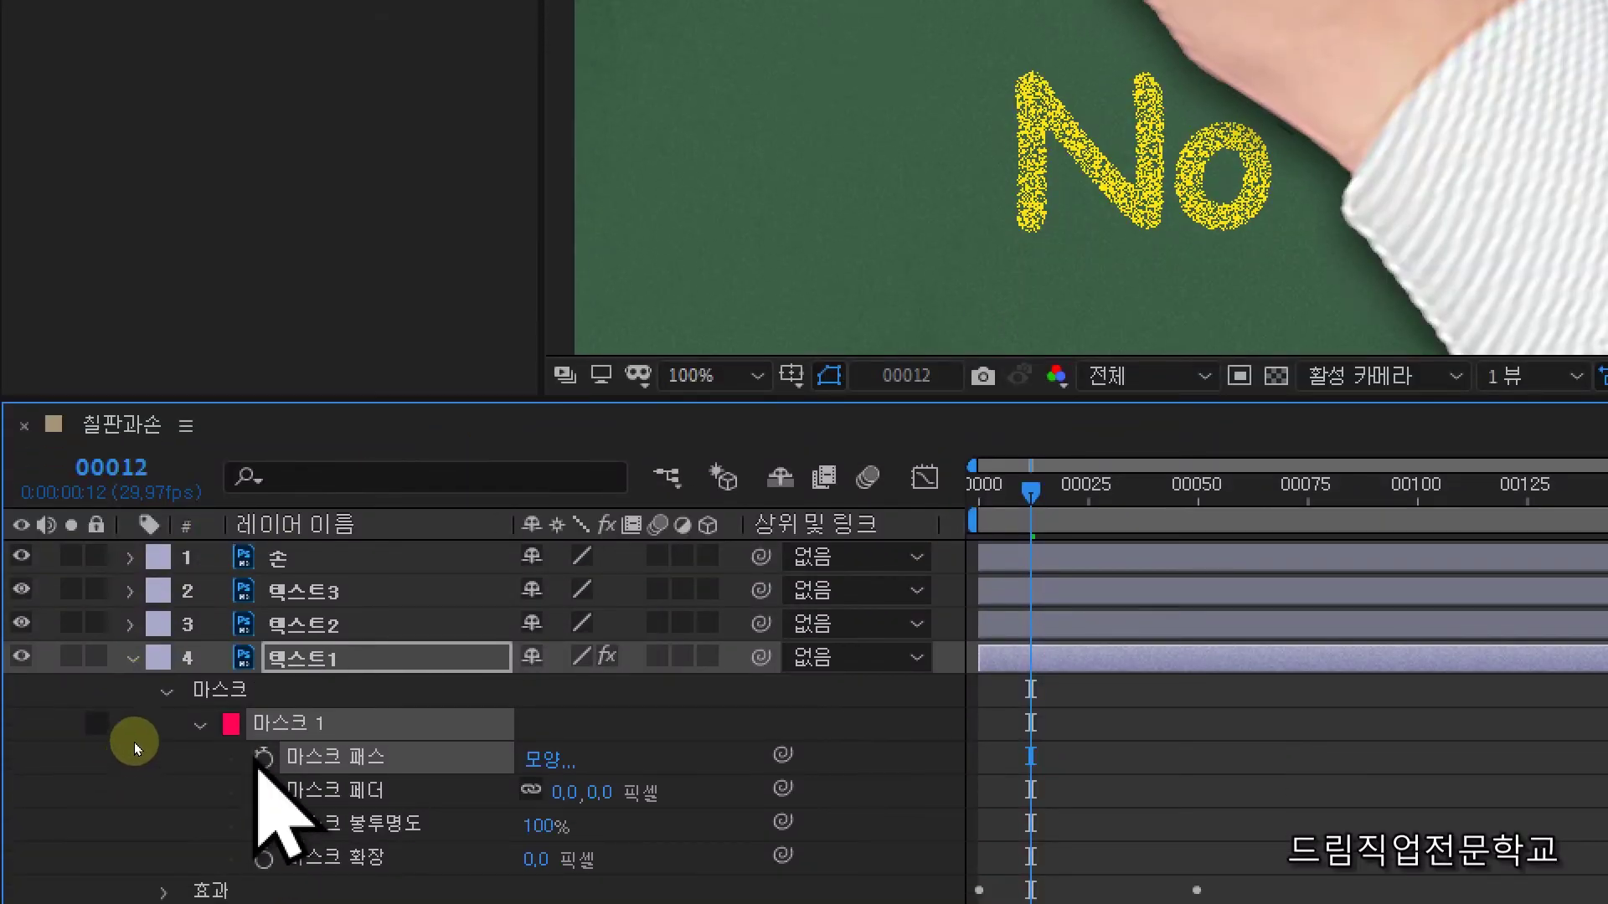
{"action": "left_click", "coordinate": [98, 726]}
{"action": "key", "text": "Delete"}
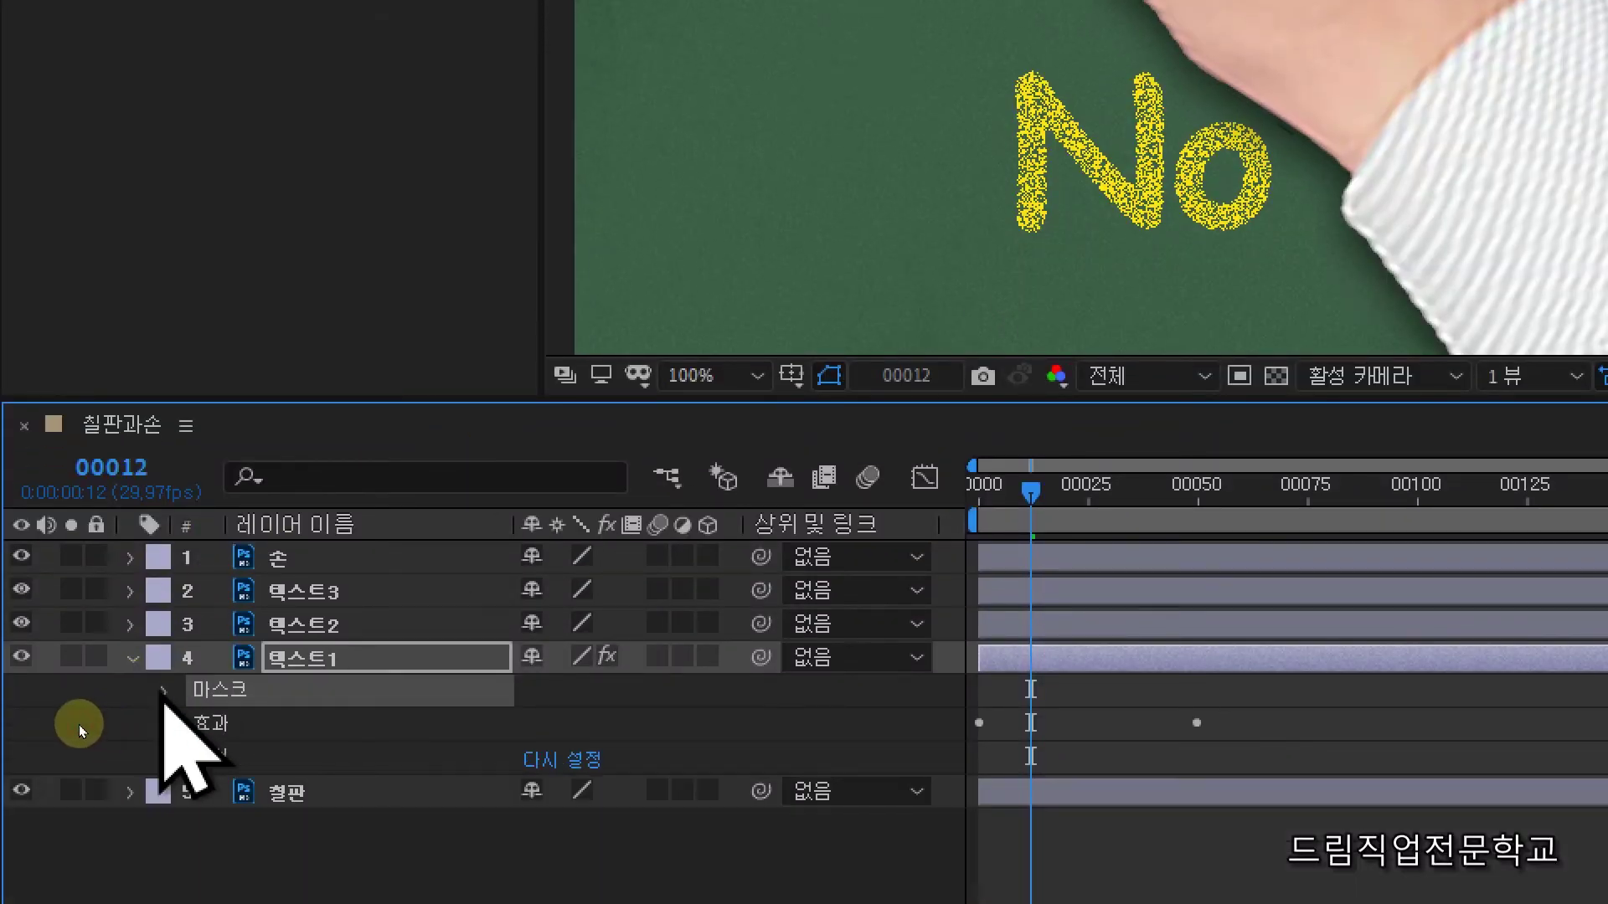
{"action": "key", "text": "ctrl+z"}
{"action": "left_click", "coordinate": [97, 740]}
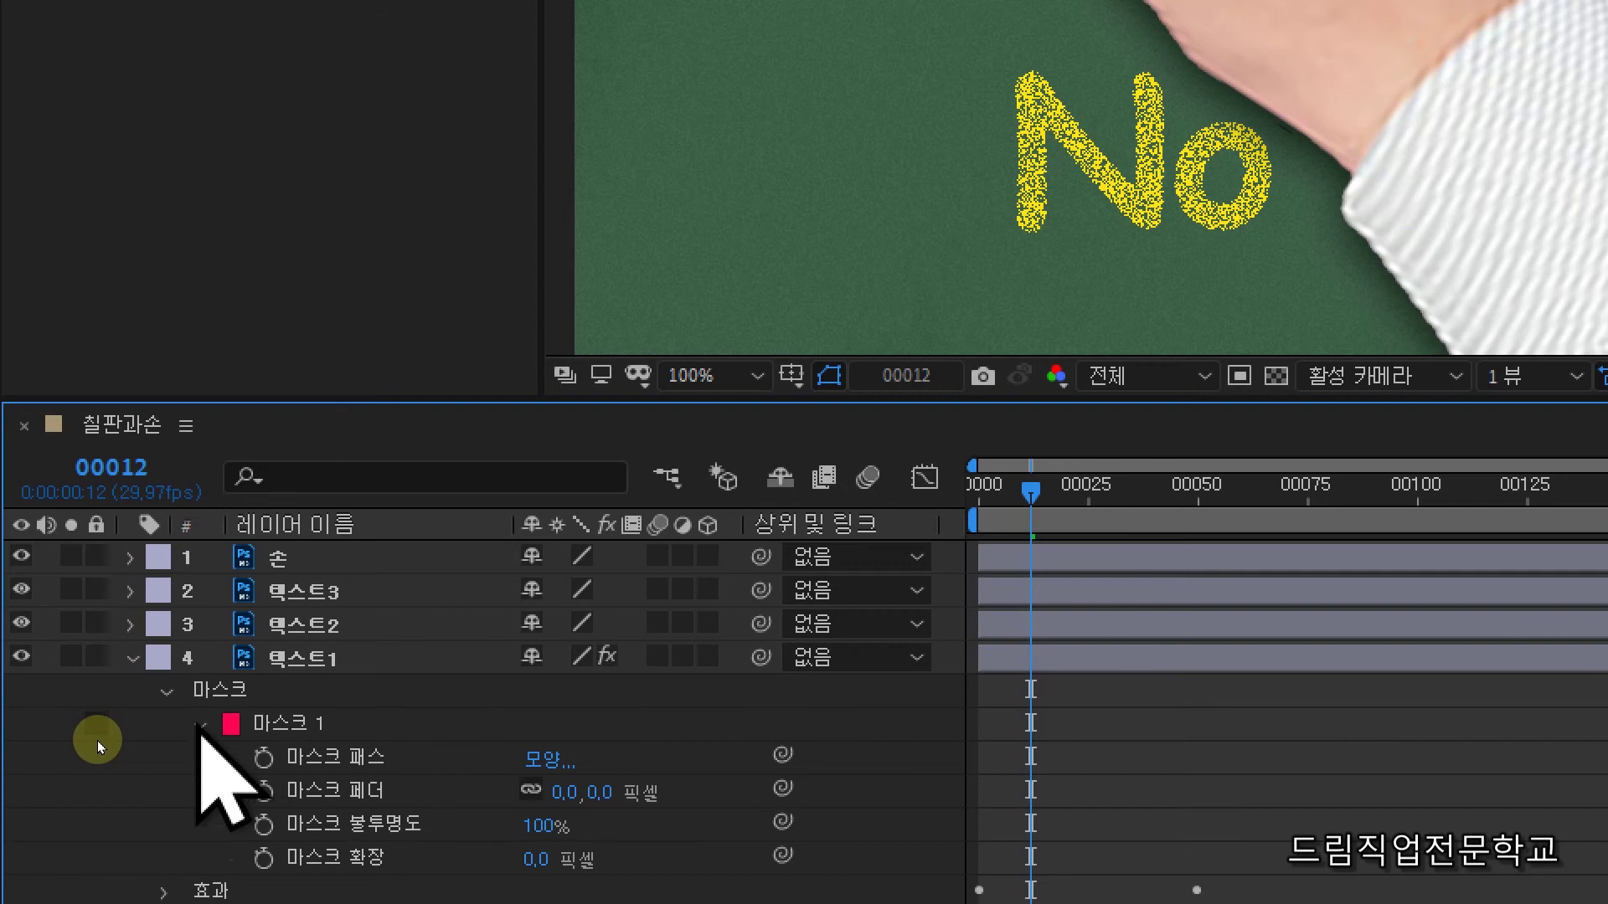
{"action": "left_click", "coordinate": [198, 725]}
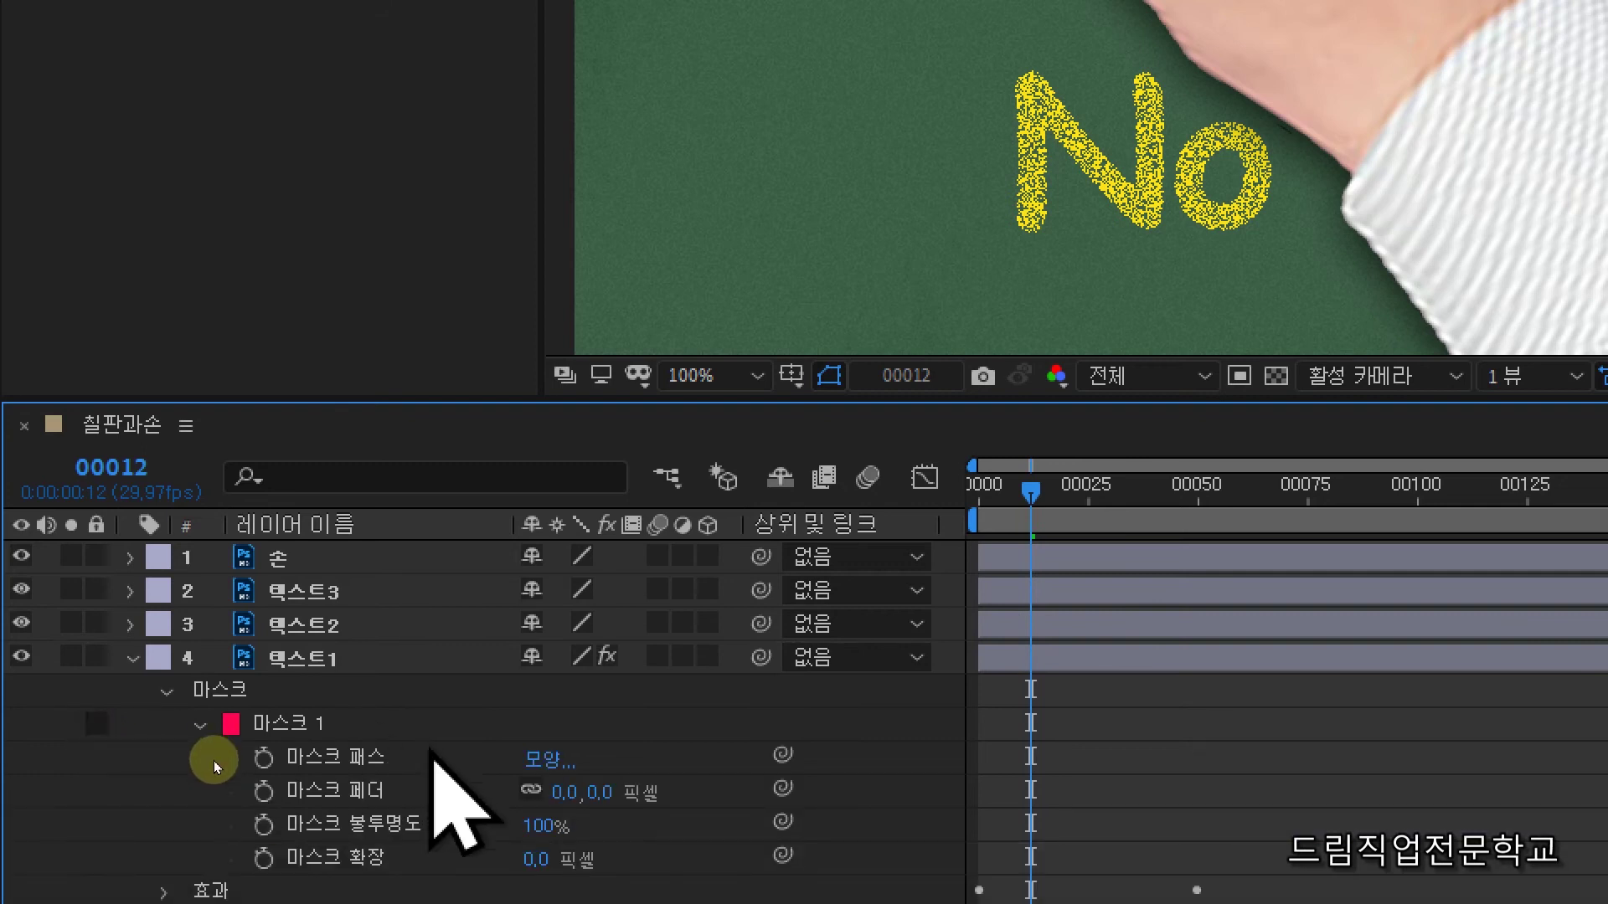
{"action": "left_click", "coordinate": [174, 758]}
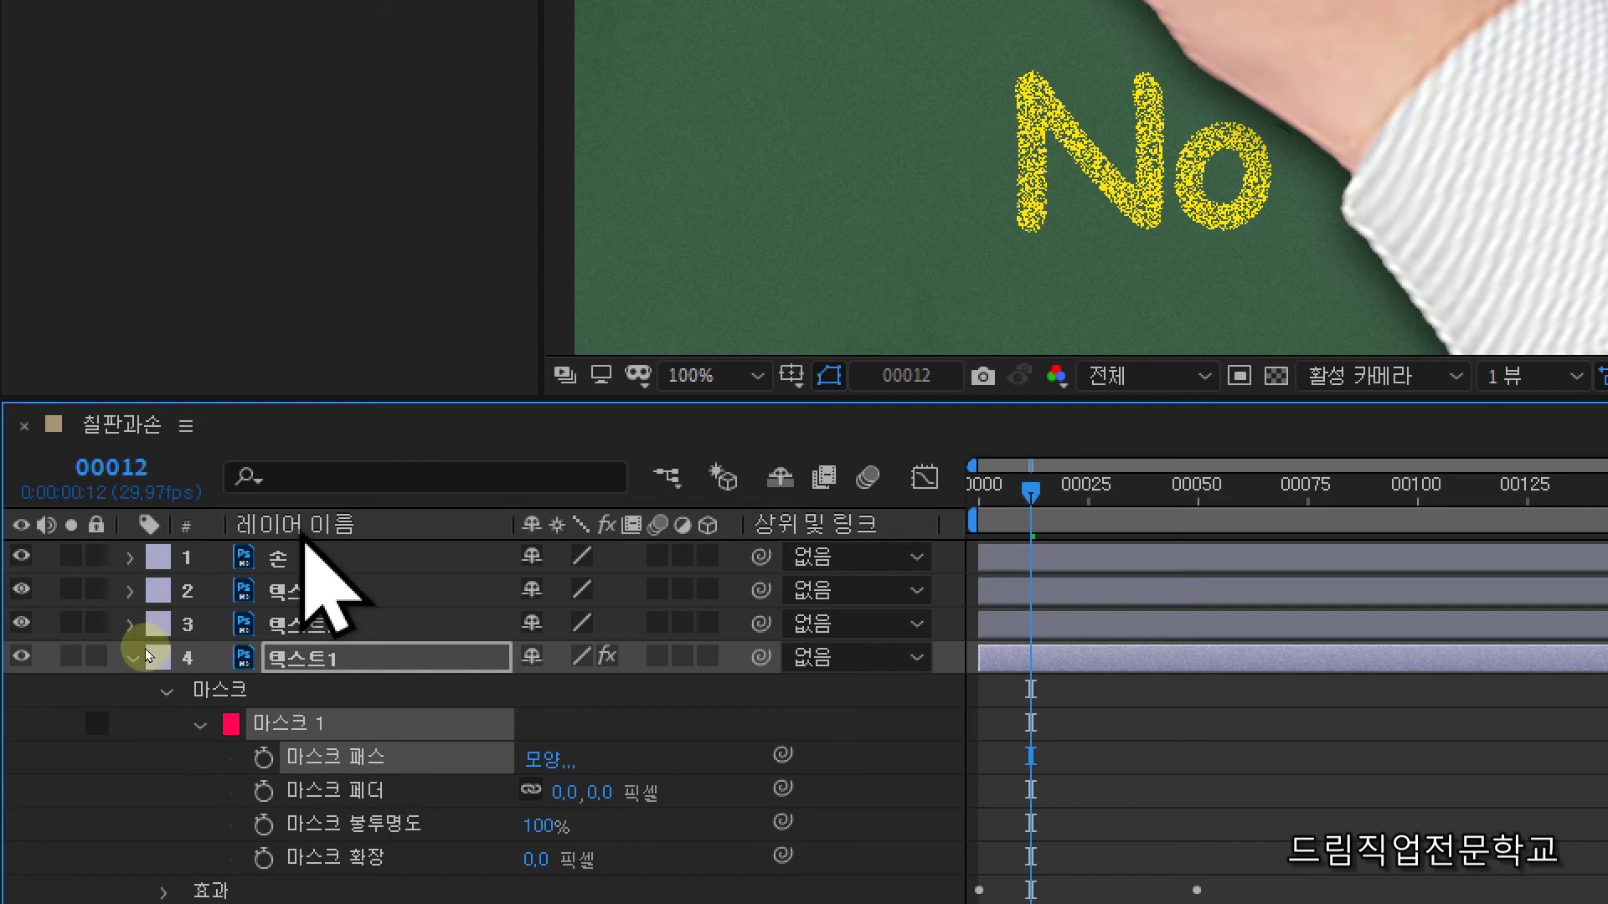
Return the playhead to frame 0 and expand the 변형 properties of the 손 layer
{"action": "left_click", "coordinate": [285, 563]}
{"action": "left_click", "coordinate": [132, 558]}
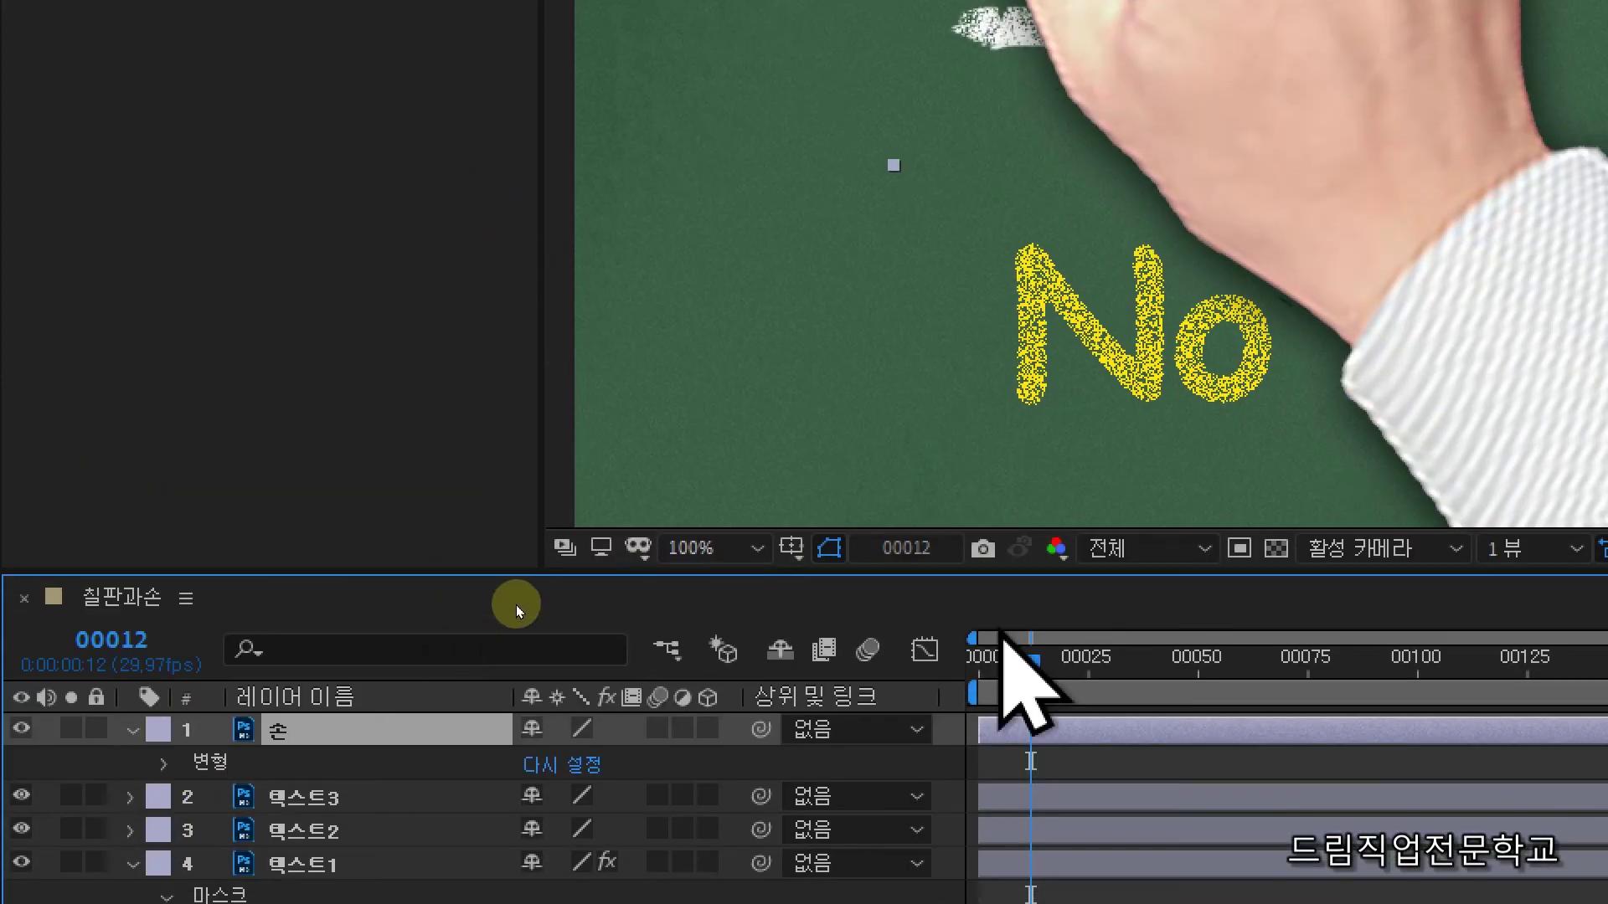
{"action": "left_click_drag", "start_coordinate": [1041, 664], "coordinate": [915, 680]}
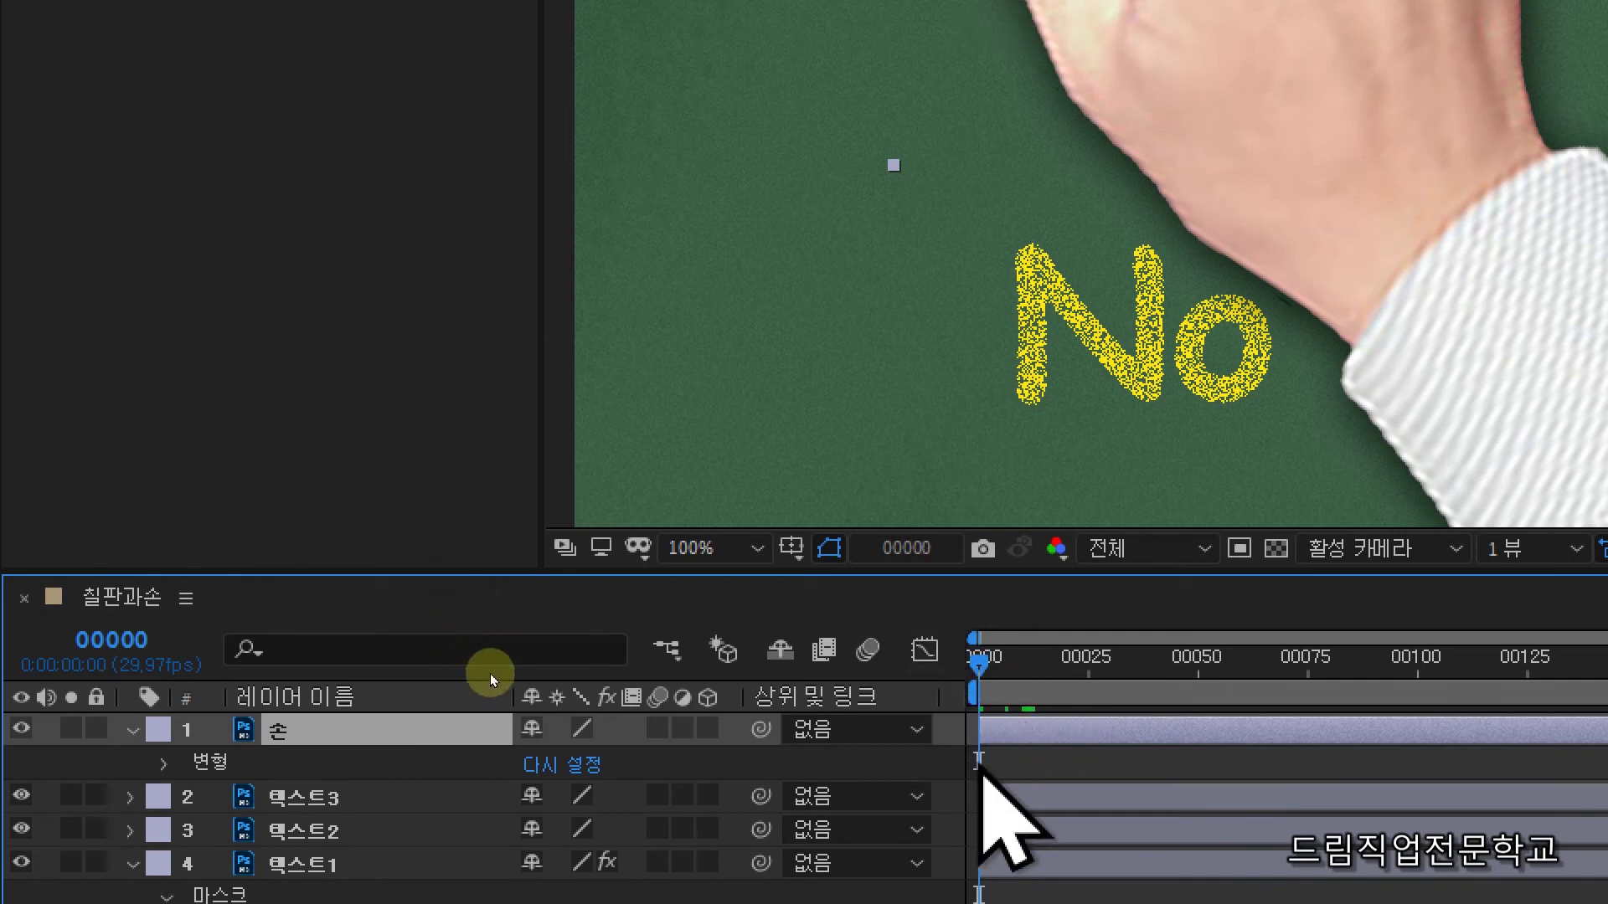
{"action": "mouse_move", "coordinate": [978, 662]}
{"action": "left_mouse_down"}
{"action": "mouse_move", "coordinate": [1026, 666]}
{"action": "mouse_move", "coordinate": [973, 670]}
{"action": "left_mouse_up"}
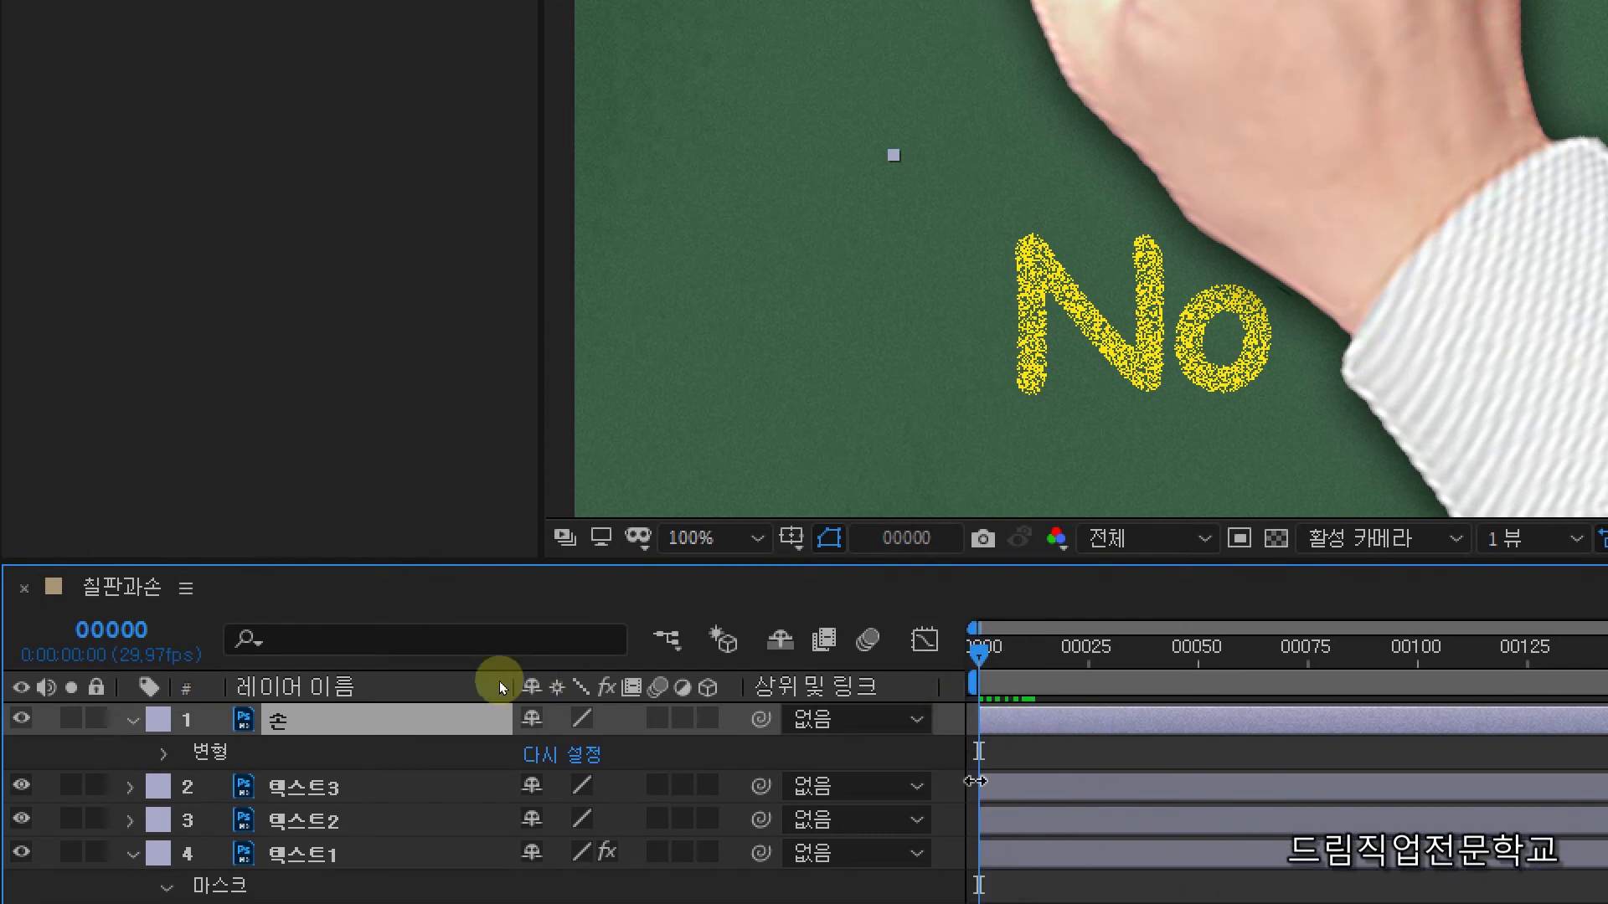
{"action": "left_click", "coordinate": [213, 752]}
{"action": "left_click", "coordinate": [164, 753]}
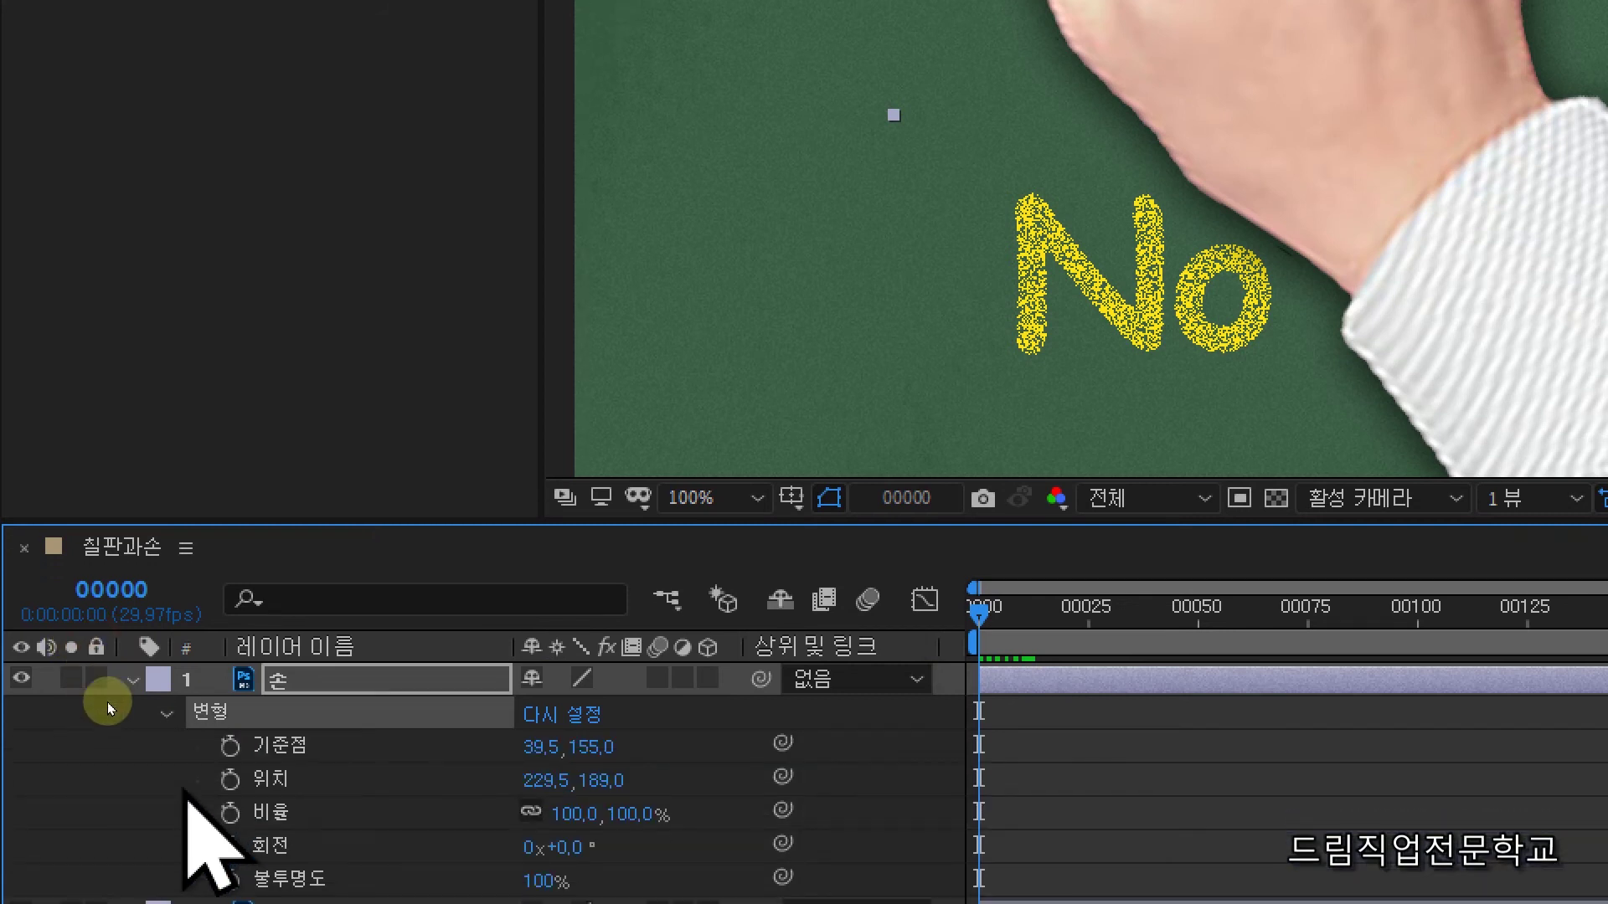
Paste the copied mask path into the 손 layer's 위치 property at frame 0 as a motion path
{"action": "left_click", "coordinate": [276, 764]}
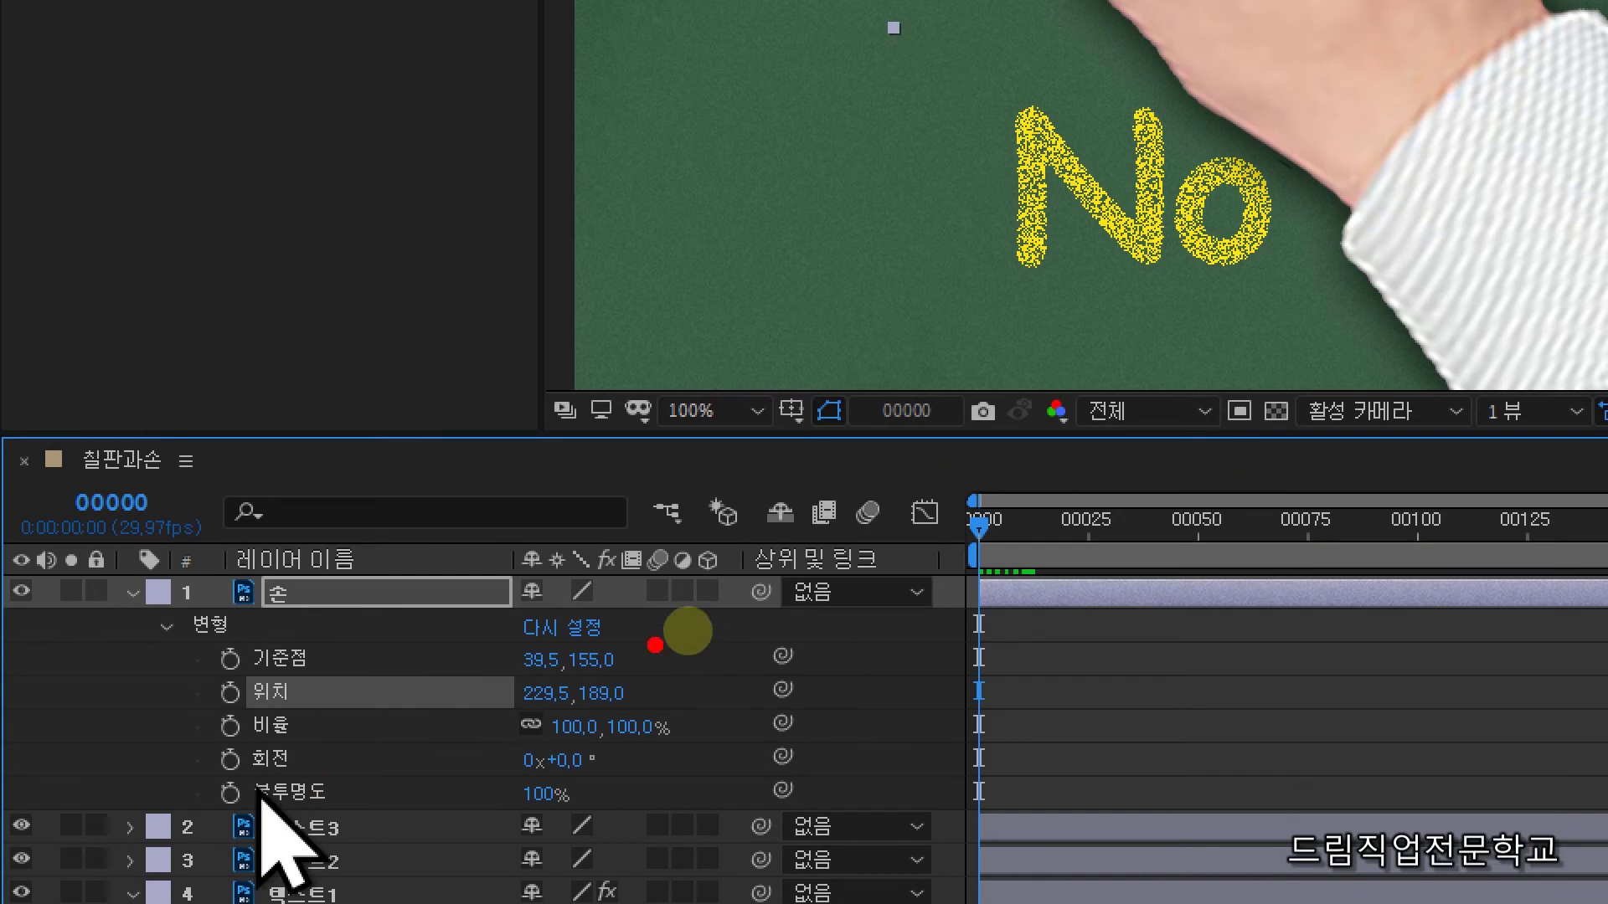
{"action": "mouse_move", "coordinate": [952, 502]}
{"action": "left_mouse_down"}
{"action": "mouse_move", "coordinate": [969, 736]}
{"action": "mouse_move", "coordinate": [992, 804]}
{"action": "left_mouse_up"}
{"action": "mouse_move", "coordinate": [187, 638]}
{"action": "left_mouse_down"}
{"action": "mouse_move", "coordinate": [335, 725]}
{"action": "mouse_move", "coordinate": [737, 741]}
{"action": "left_mouse_up"}
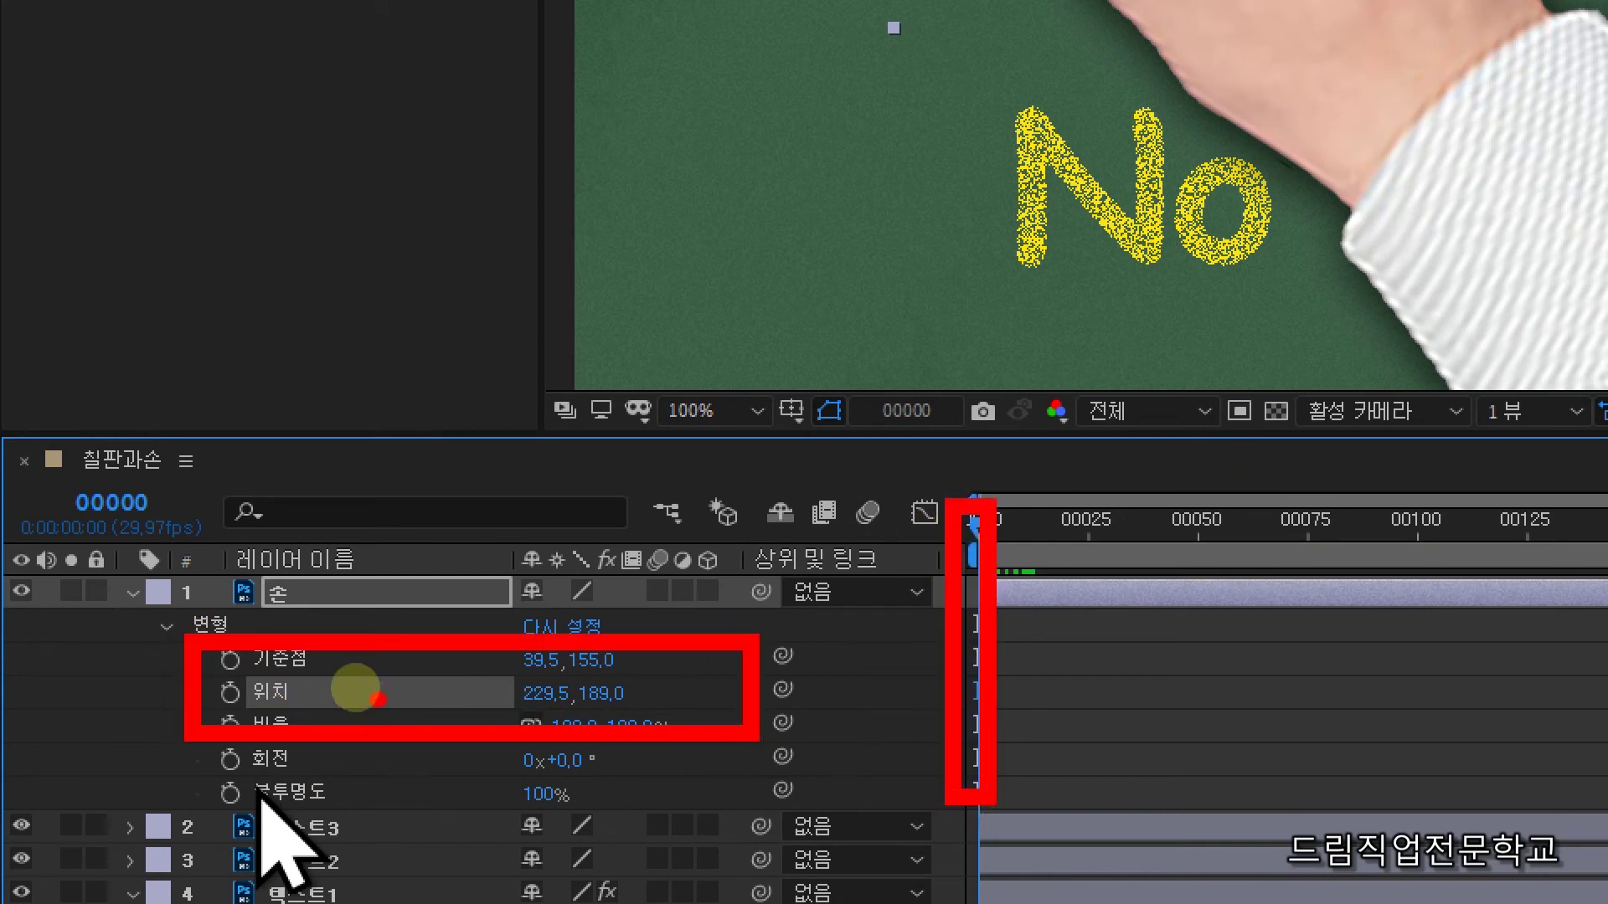
{"action": "key", "text": "Escape"}
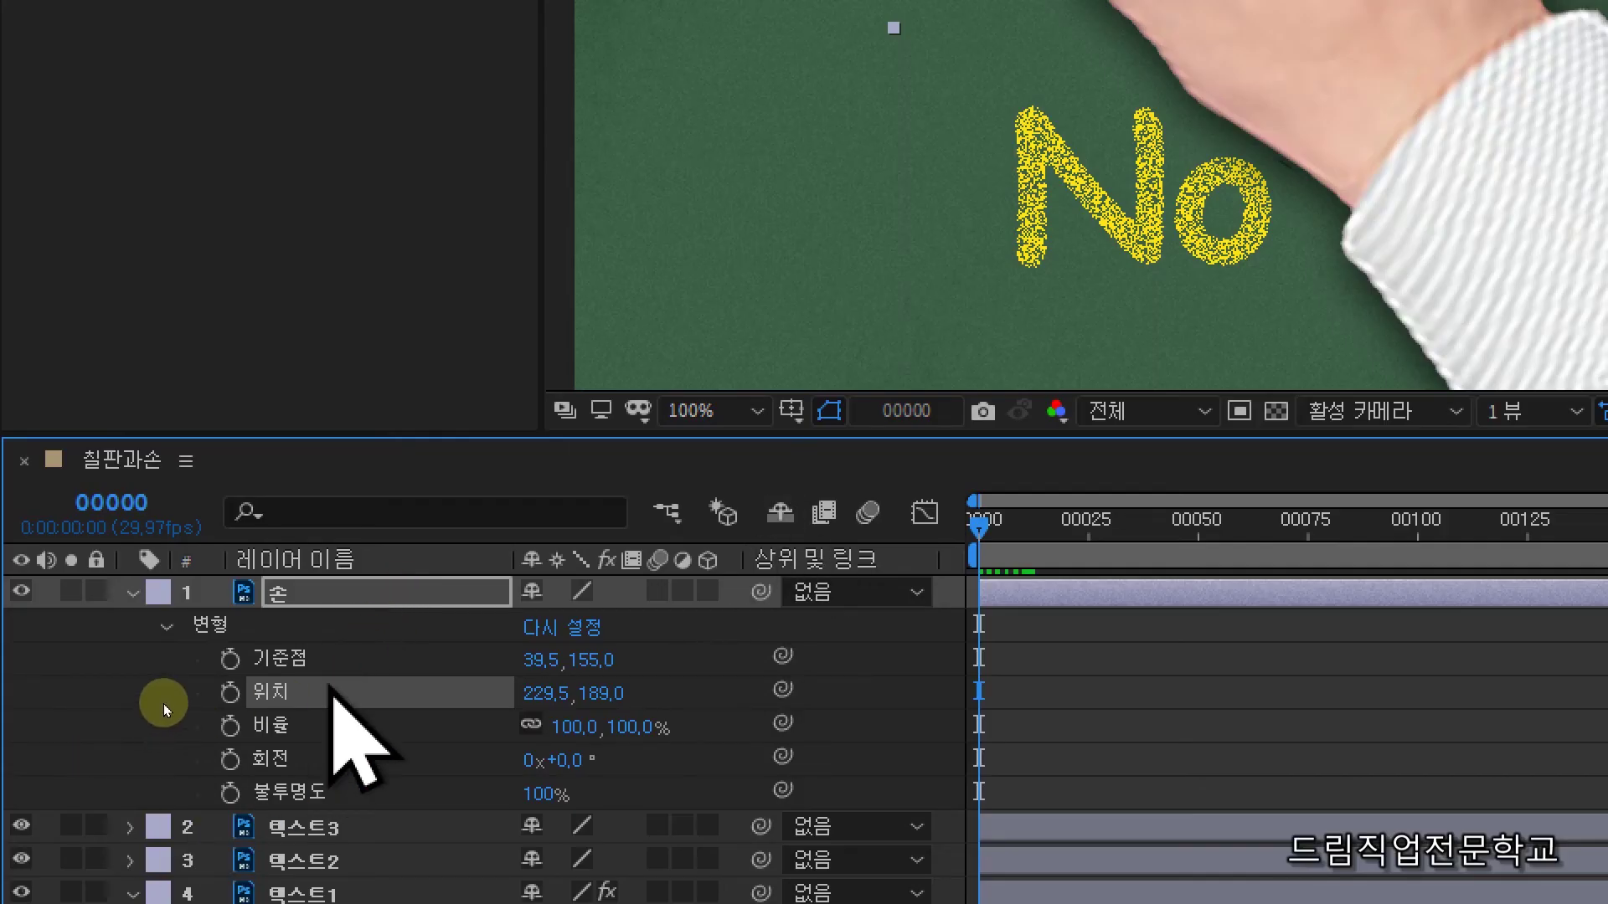
{"action": "key", "text": "ctrl+v"}
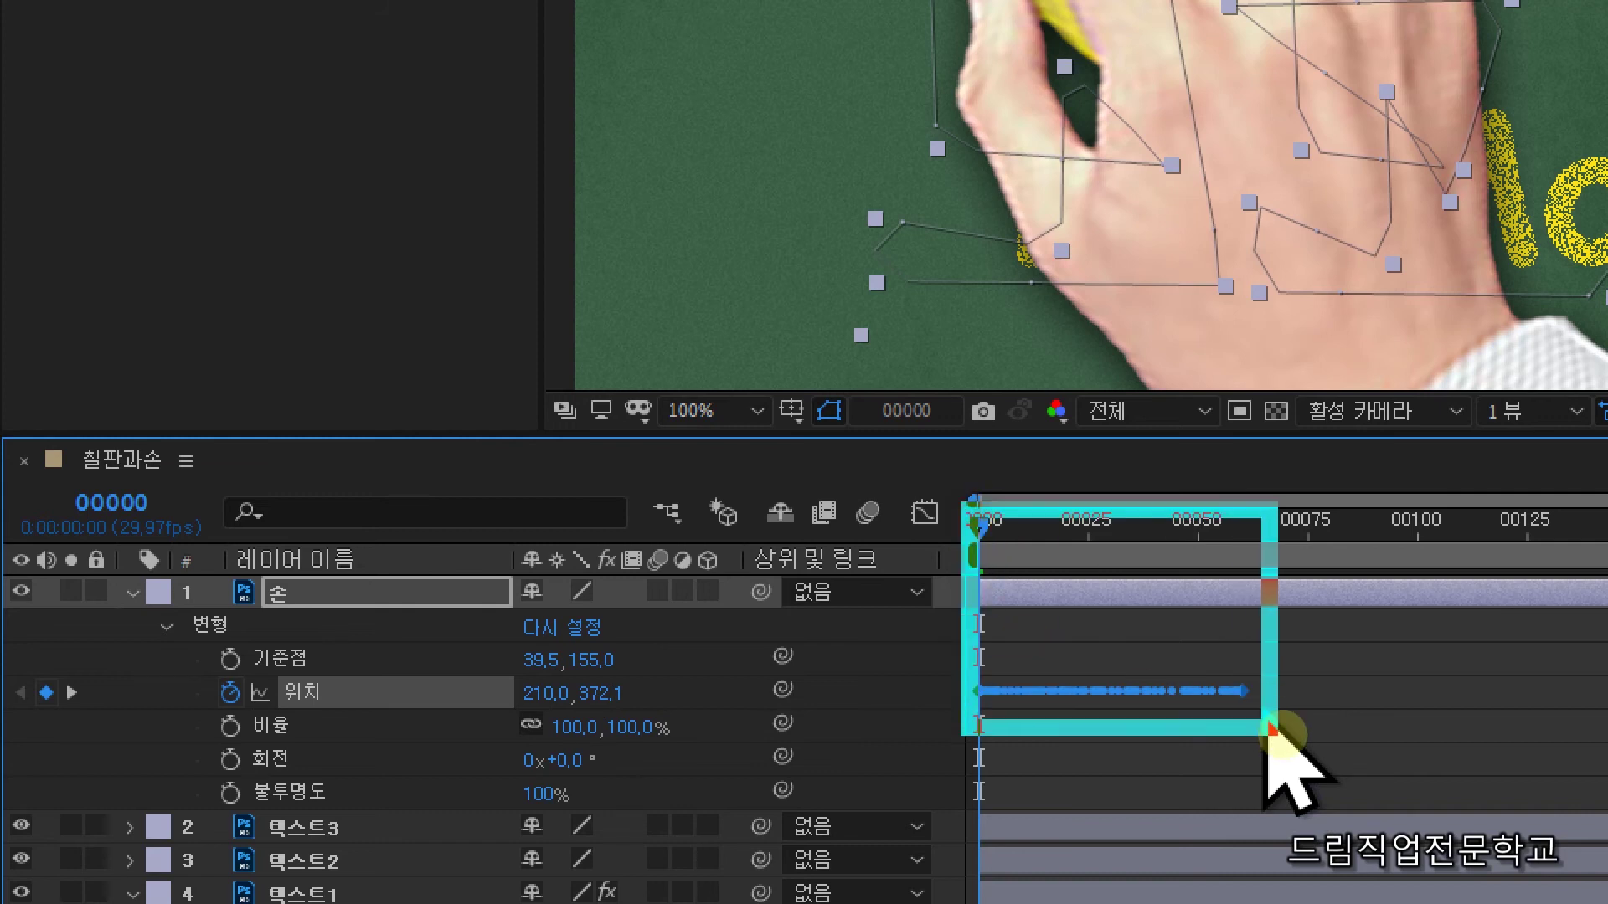
{"action": "left_click_drag", "start_coordinate": [1203, 531], "coordinate": [1193, 741]}
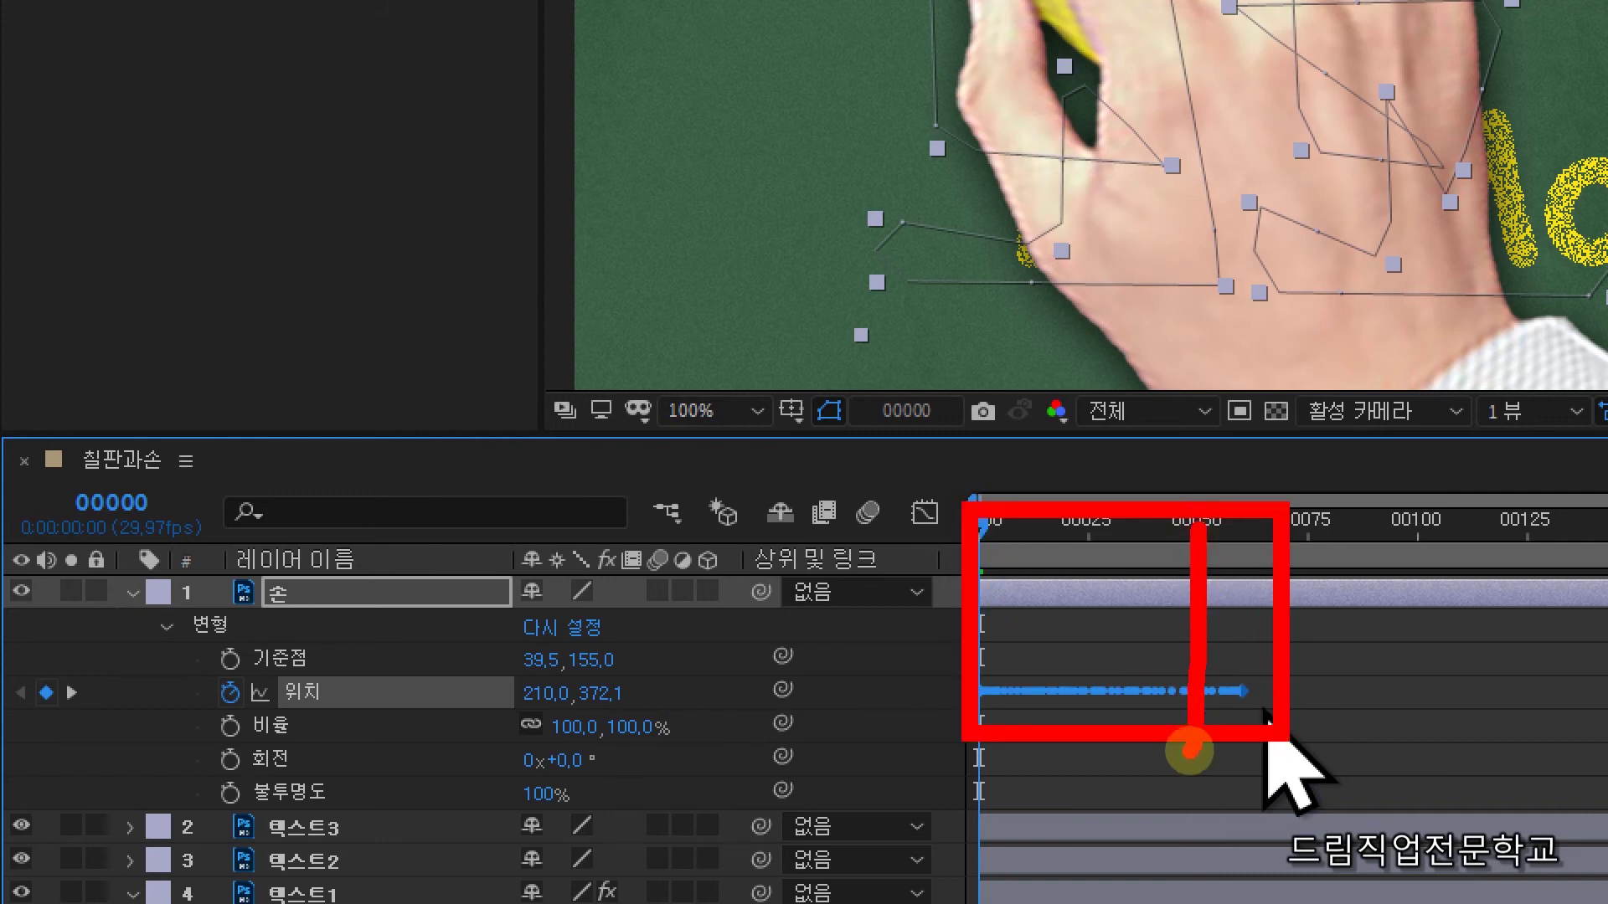
{"action": "key", "text": "Escape"}
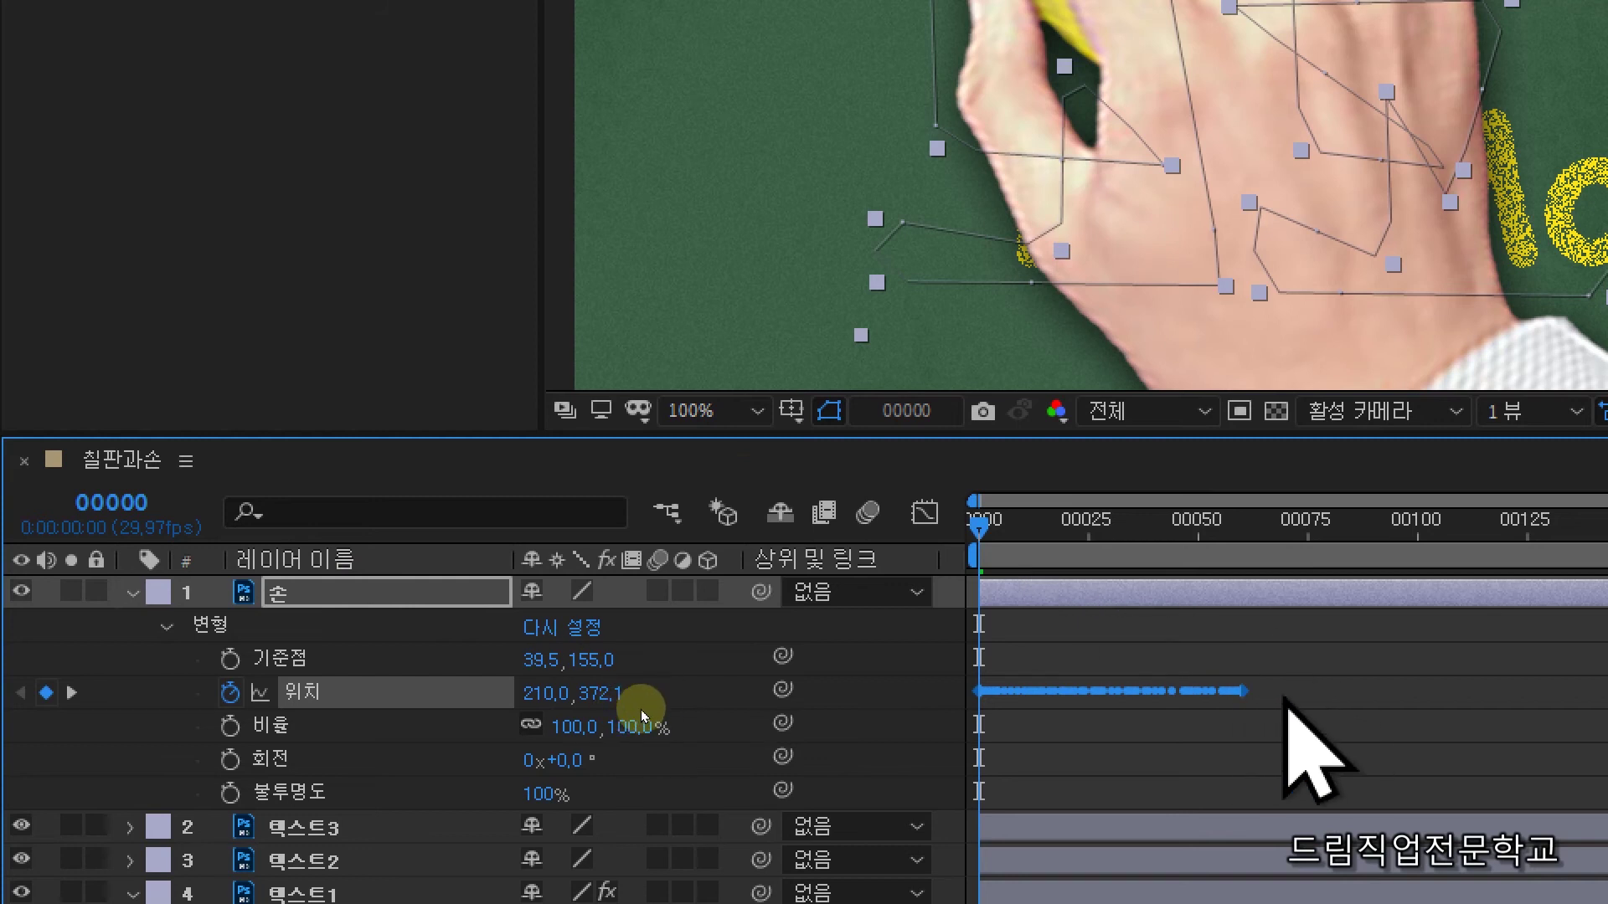
{"action": "mouse_move", "coordinate": [1294, 624]}
{"action": "left_mouse_down"}
{"action": "mouse_move", "coordinate": [1344, 653]}
{"action": "mouse_move", "coordinate": [1365, 620]}
{"action": "left_mouse_up"}
{"action": "left_click", "coordinate": [1388, 691]}
{"action": "key", "text": "Escape"}
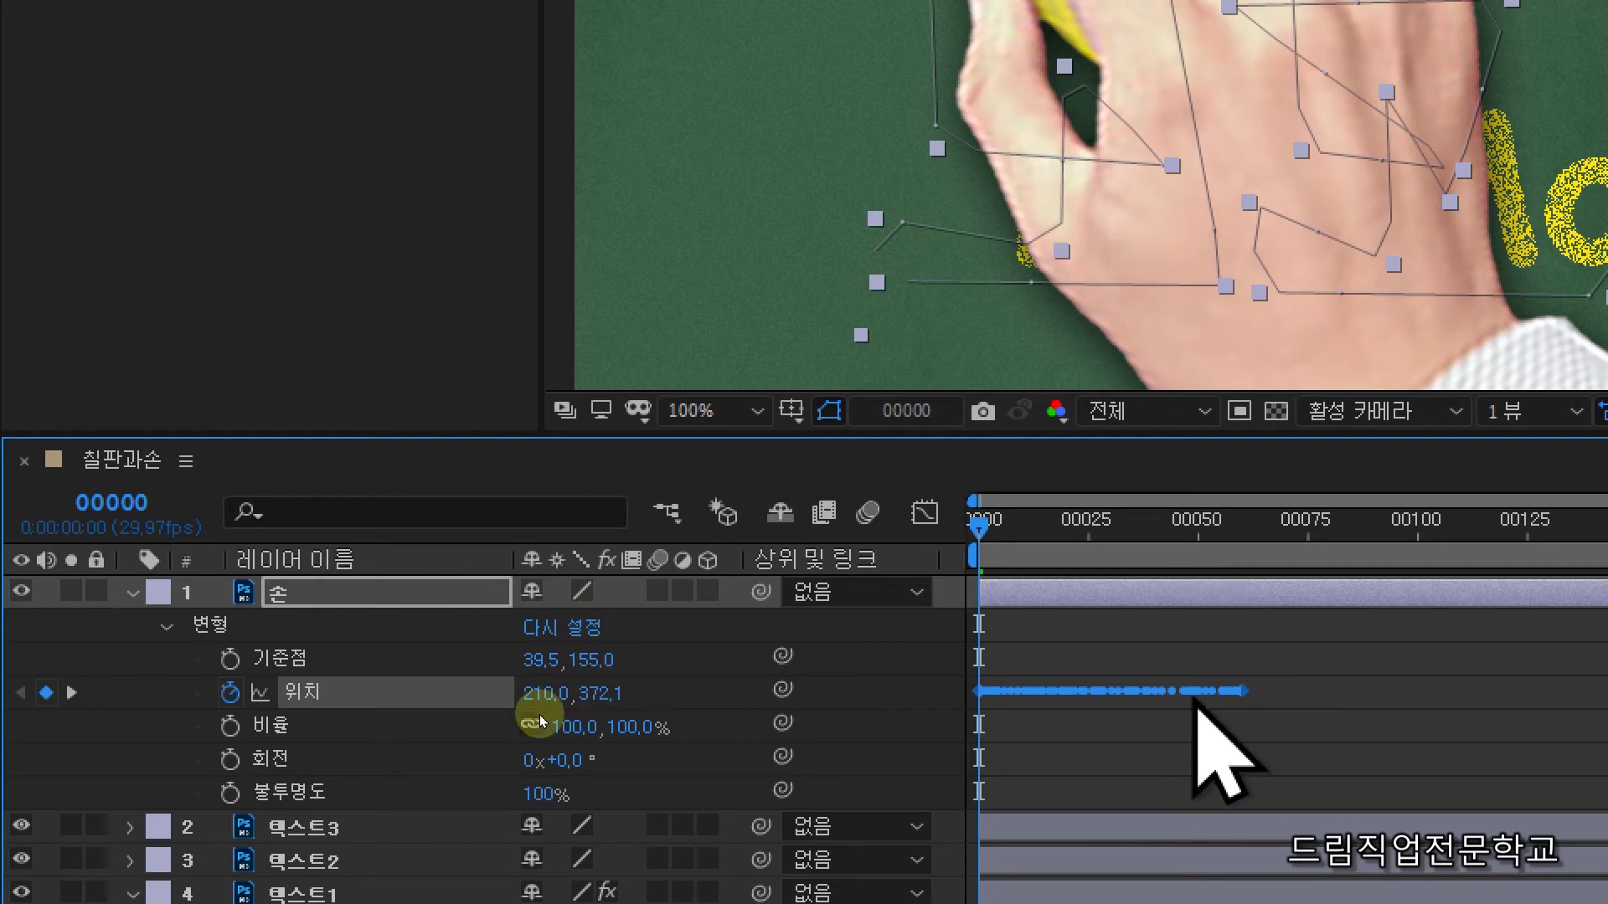
{"action": "mouse_move", "coordinate": [955, 658]}
{"action": "left_mouse_down"}
{"action": "mouse_move", "coordinate": [978, 717]}
{"action": "mouse_move", "coordinate": [1268, 720]}
{"action": "left_mouse_up"}
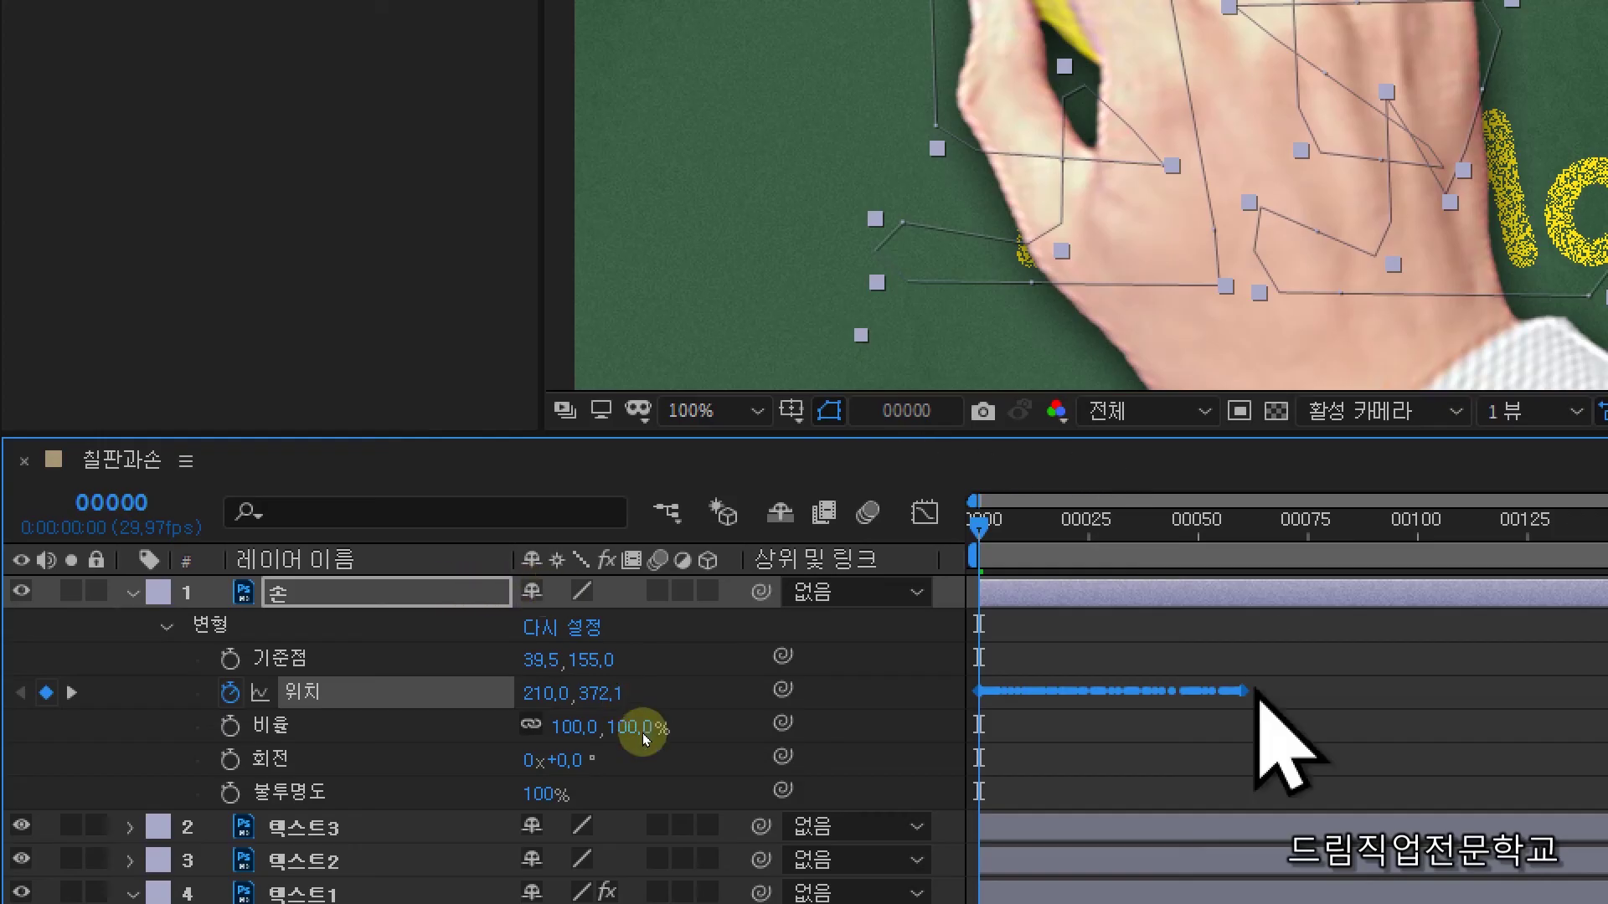
Retime the 손 layer's pasted 위치 keyframes so the last one falls on frame 50, and preview the motion
{"action": "left_click", "coordinate": [653, 692]}
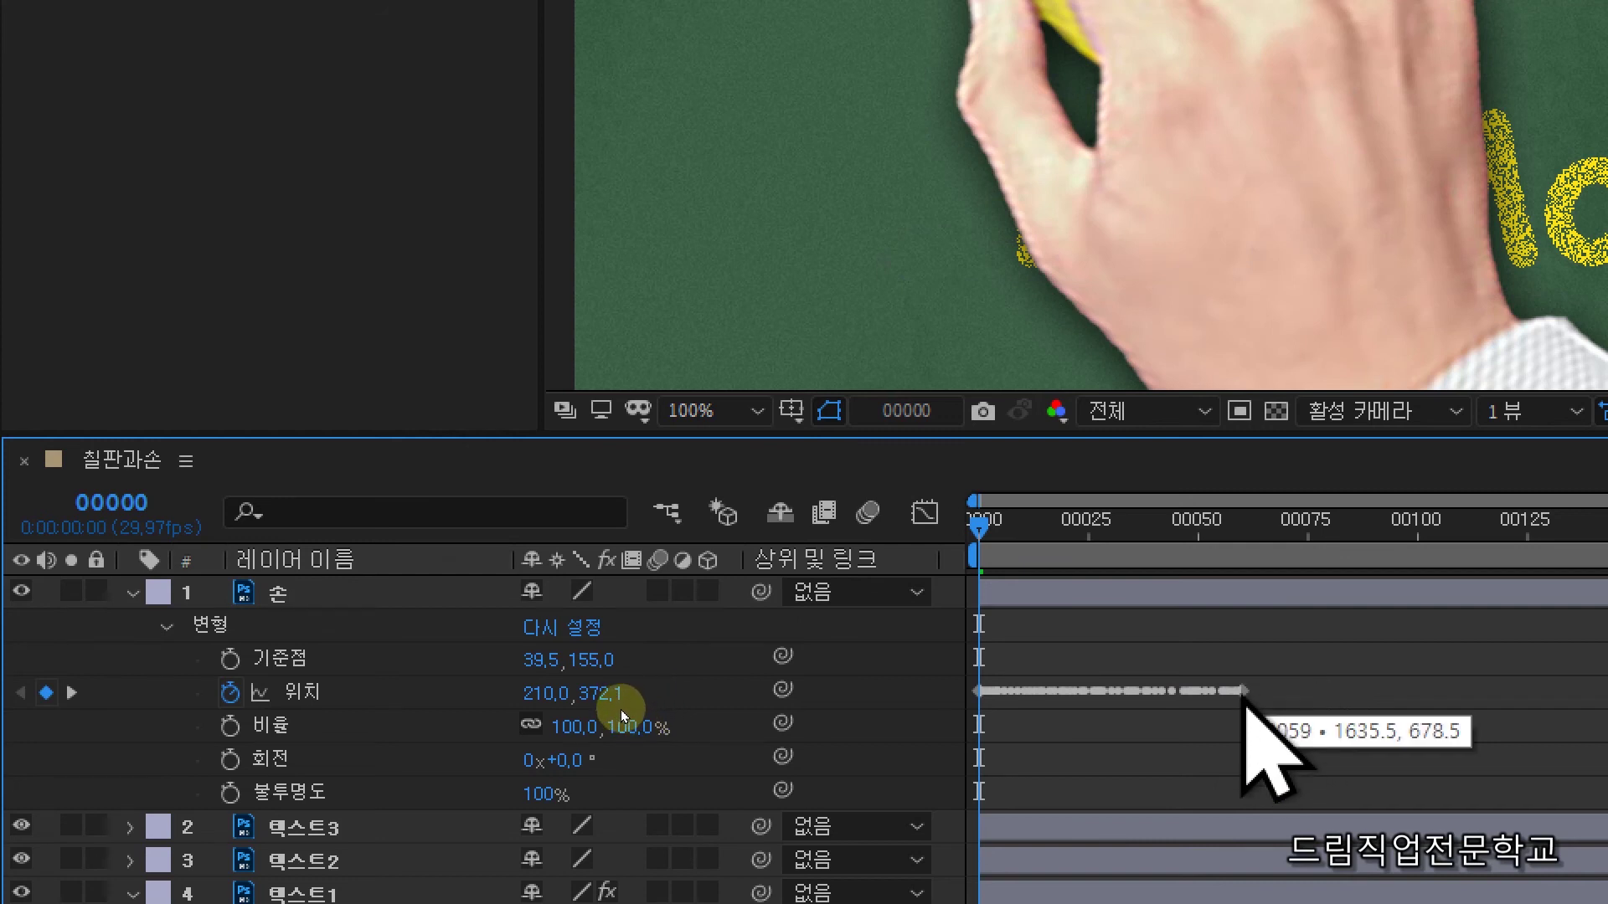
{"action": "left_click", "coordinate": [620, 708]}
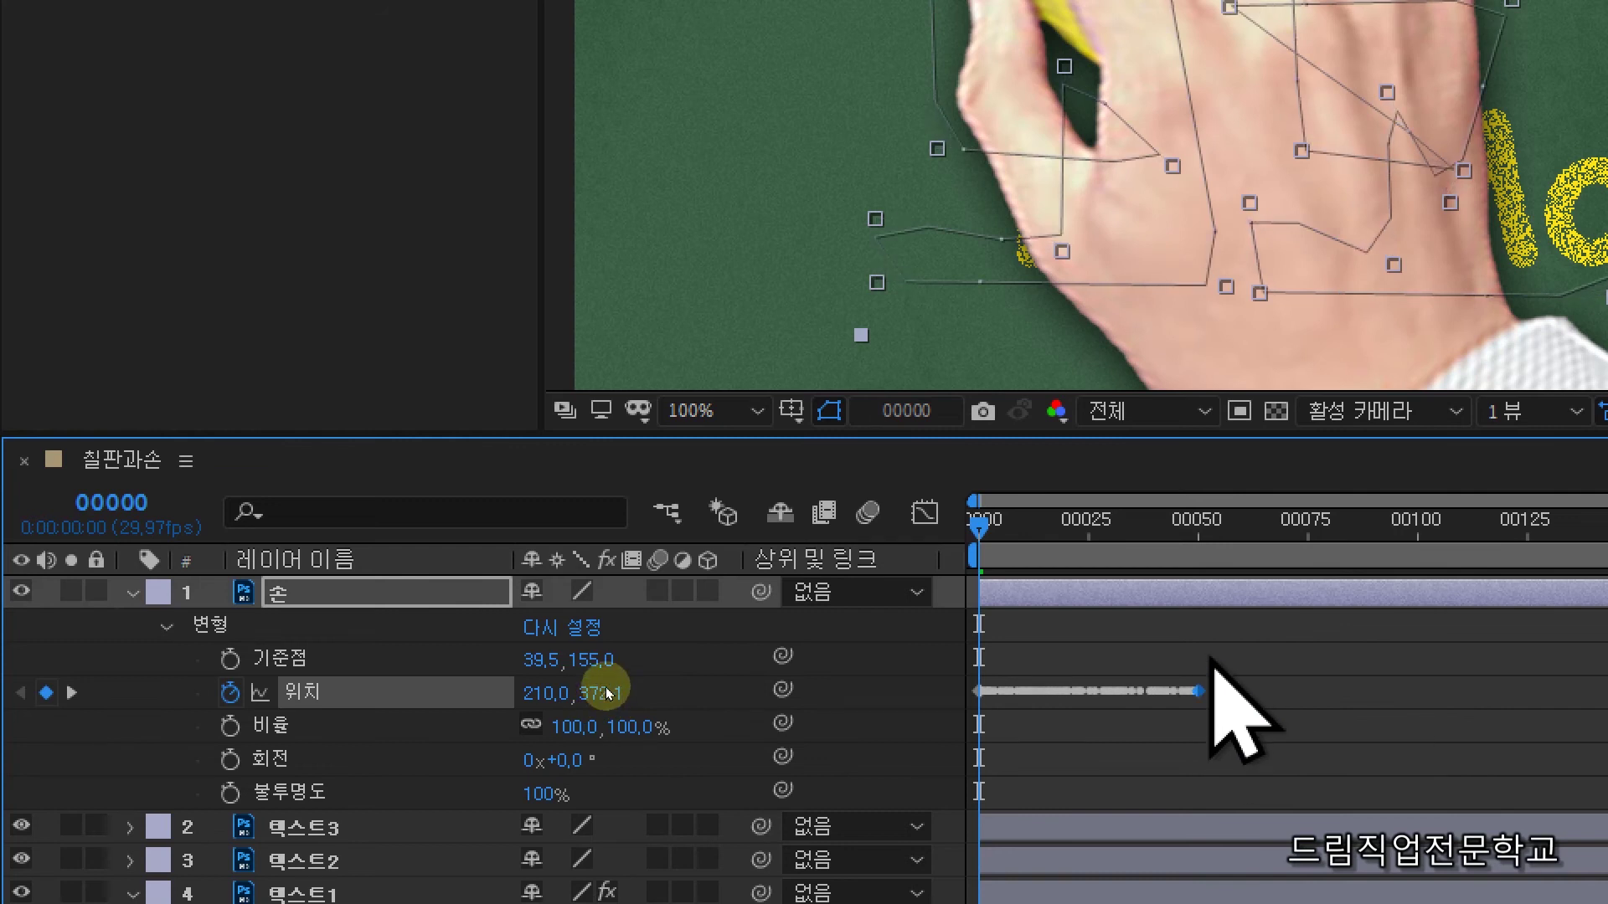
{"action": "left_click", "coordinate": [1206, 589]}
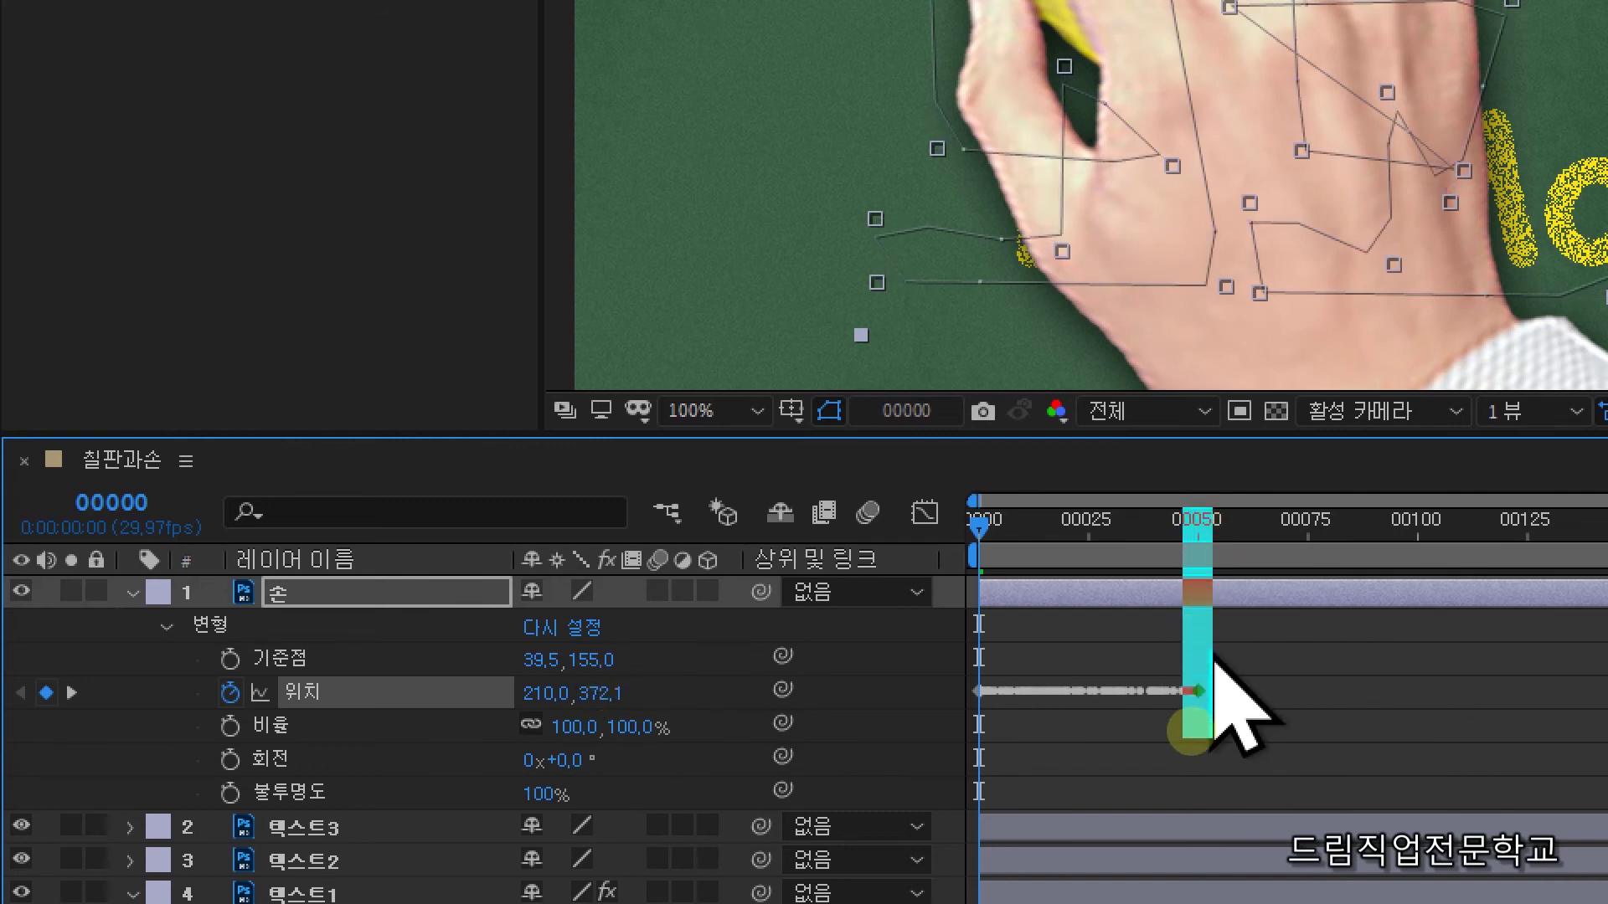
{"action": "left_click", "coordinate": [1199, 696]}
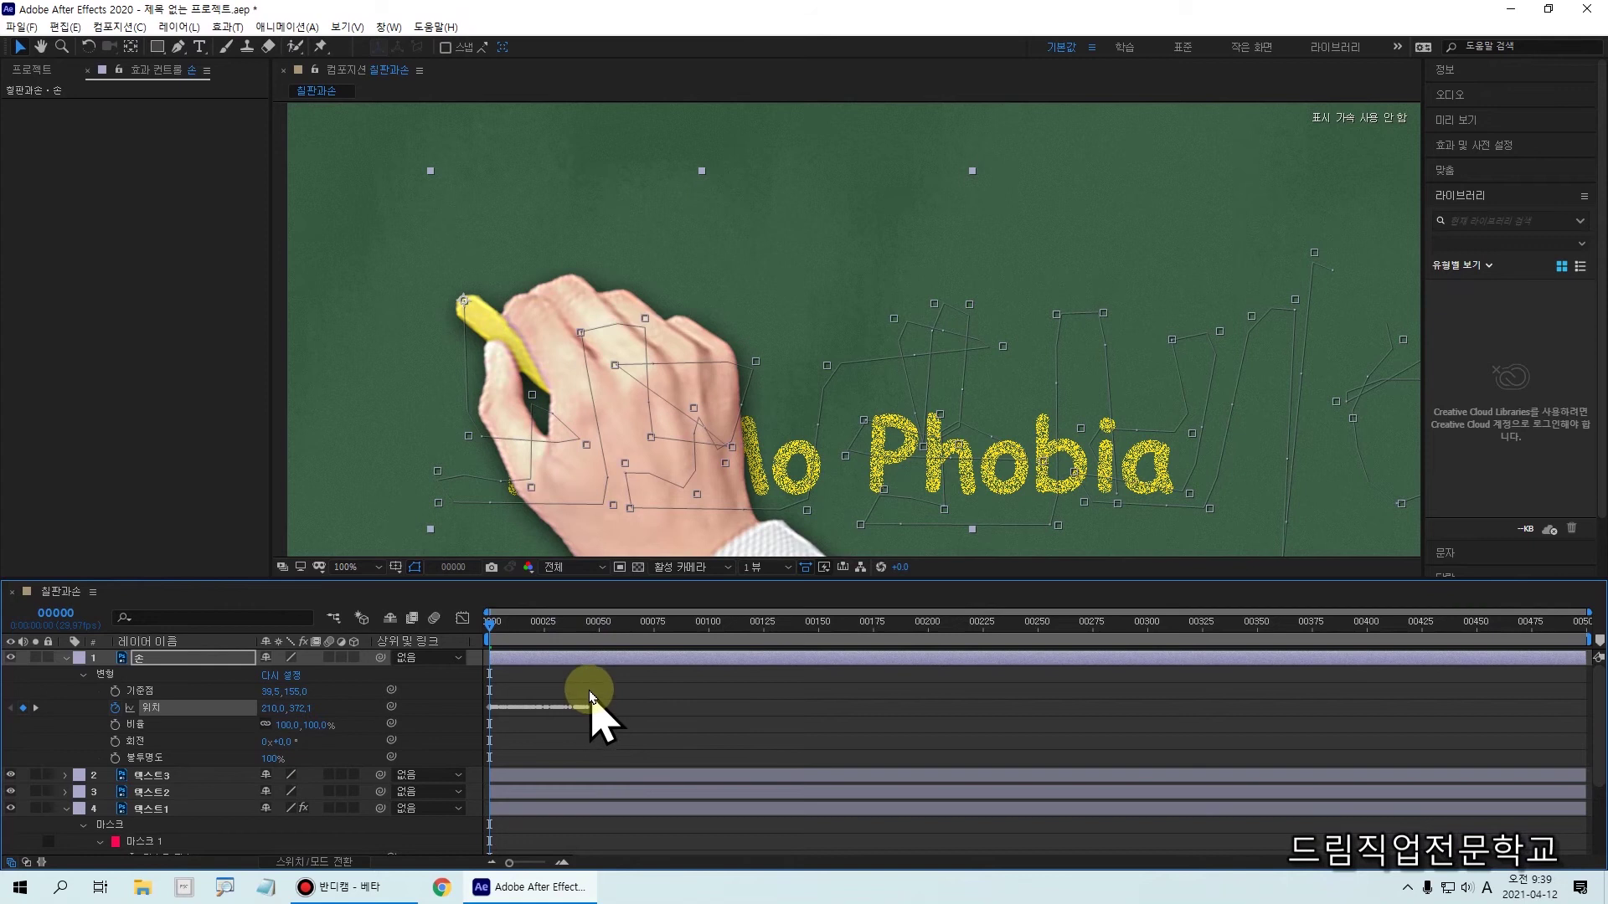
{"action": "key", "text": "space"}
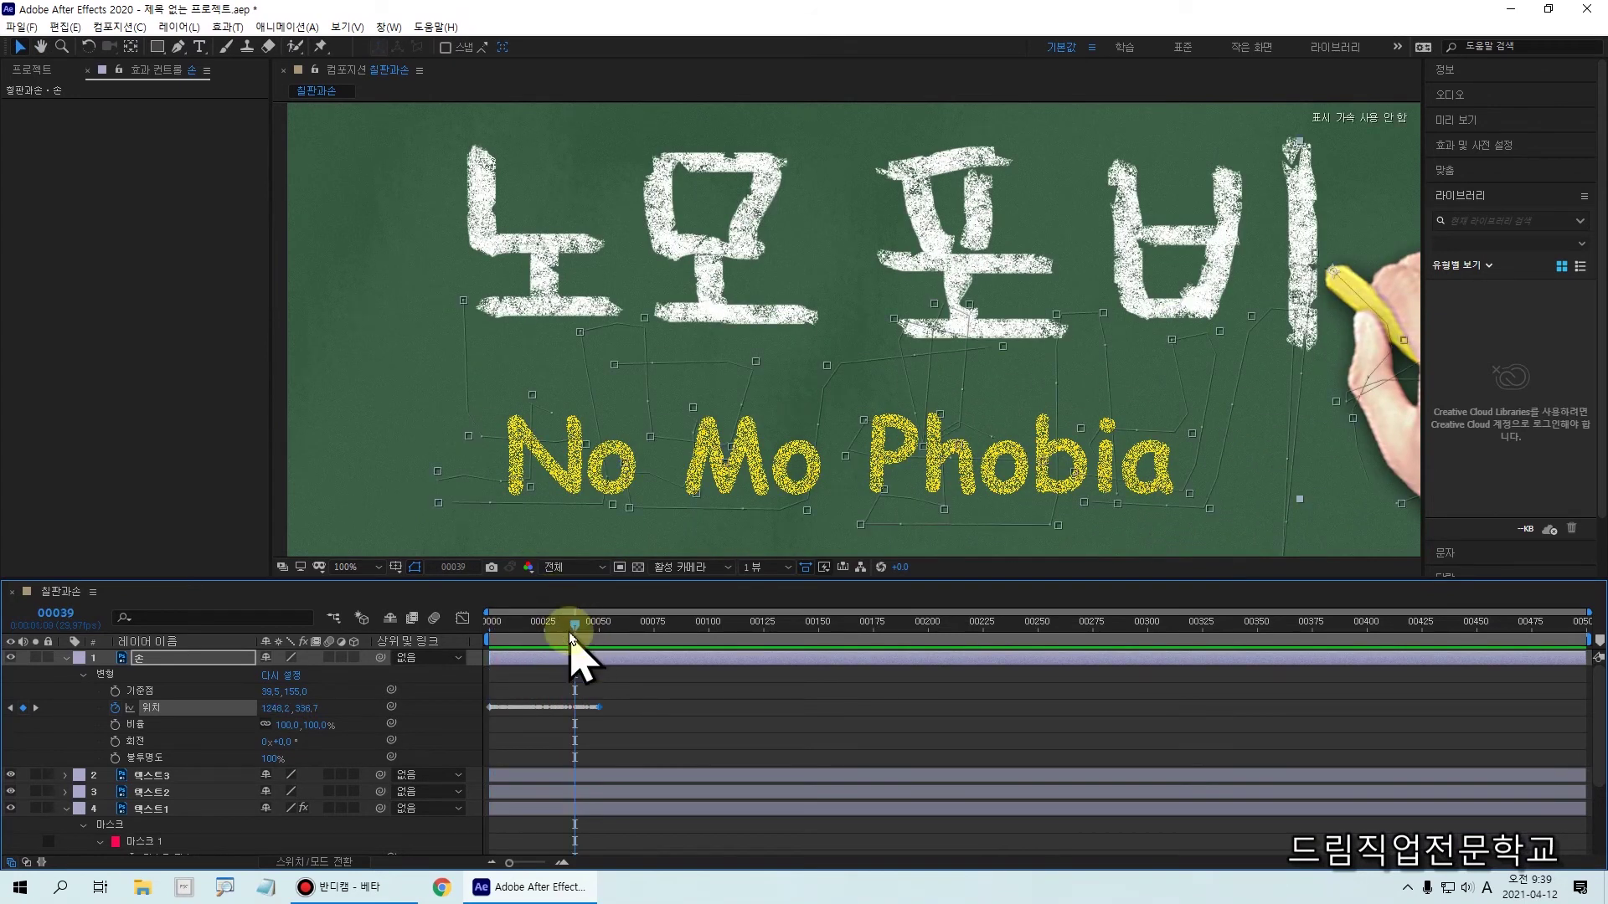
{"action": "key", "text": "space"}
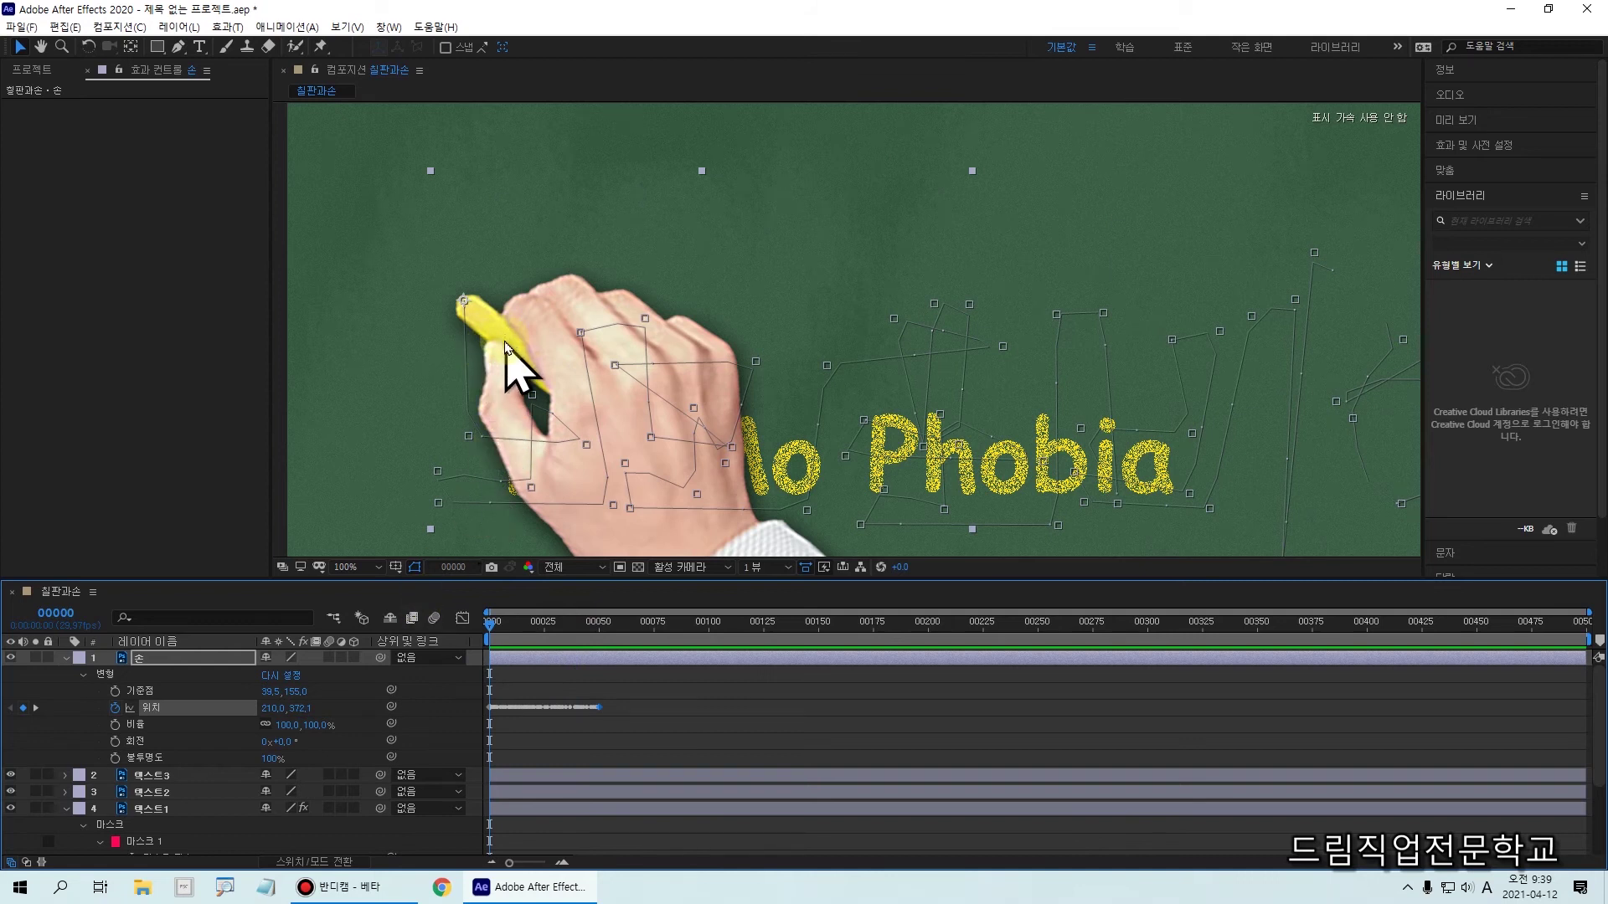
Shift the hand and its whole motion path up so the chalk tip starts on the first stroke of 노, and preview the writing
{"action": "left_click", "coordinate": [472, 374]}
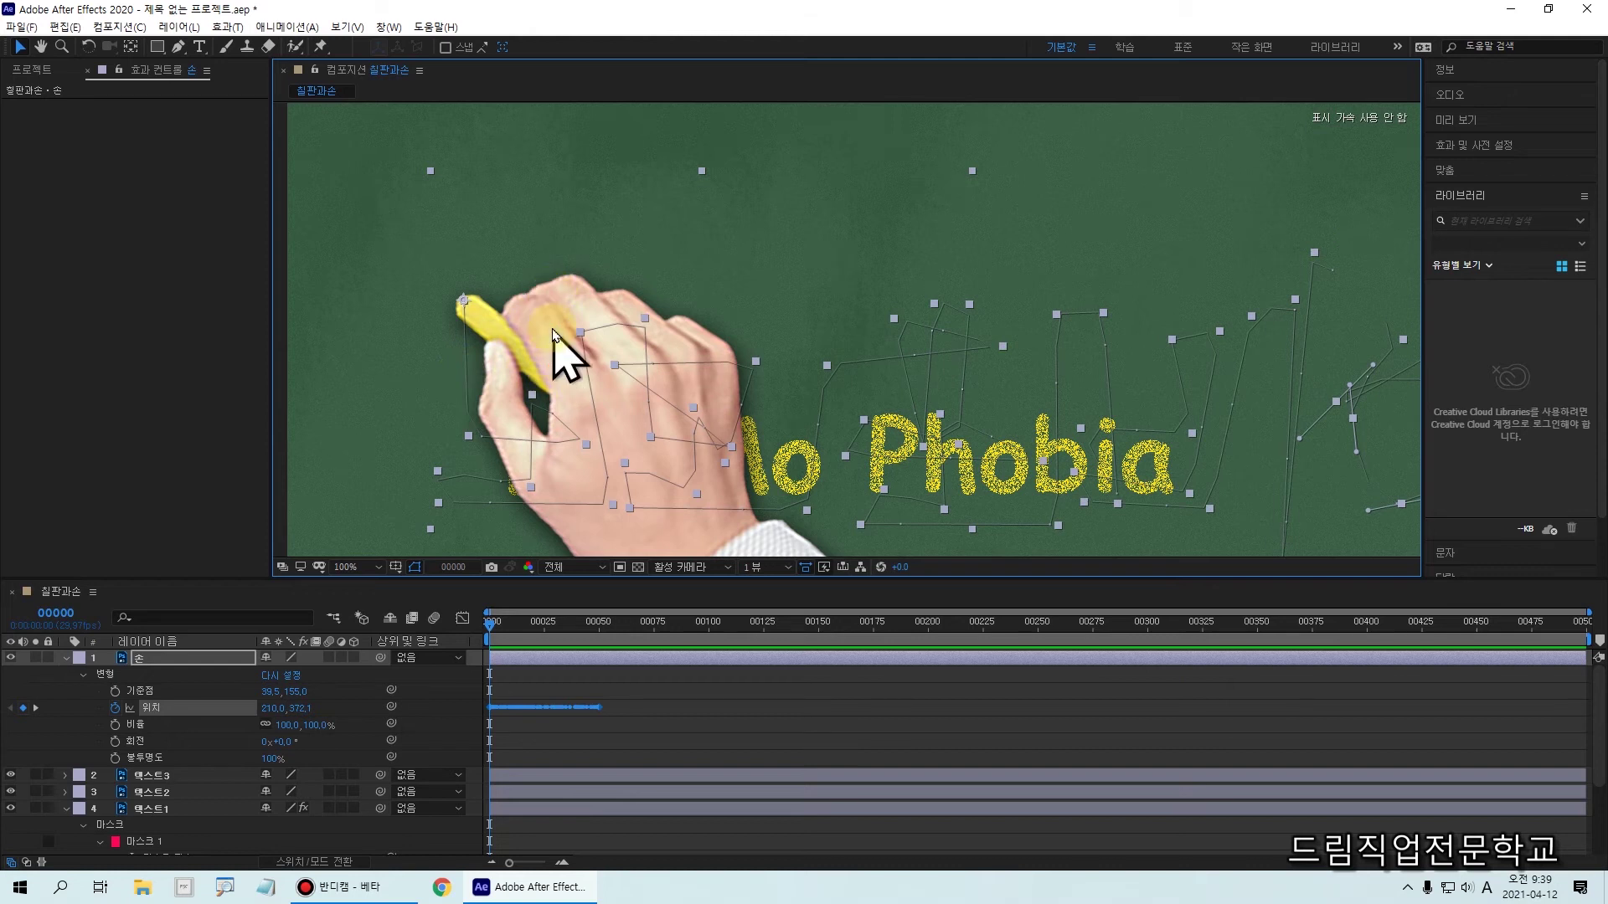
{"action": "left_click_drag", "start_coordinate": [553, 331], "coordinate": [528, 184]}
{"action": "left_click", "coordinate": [493, 624]}
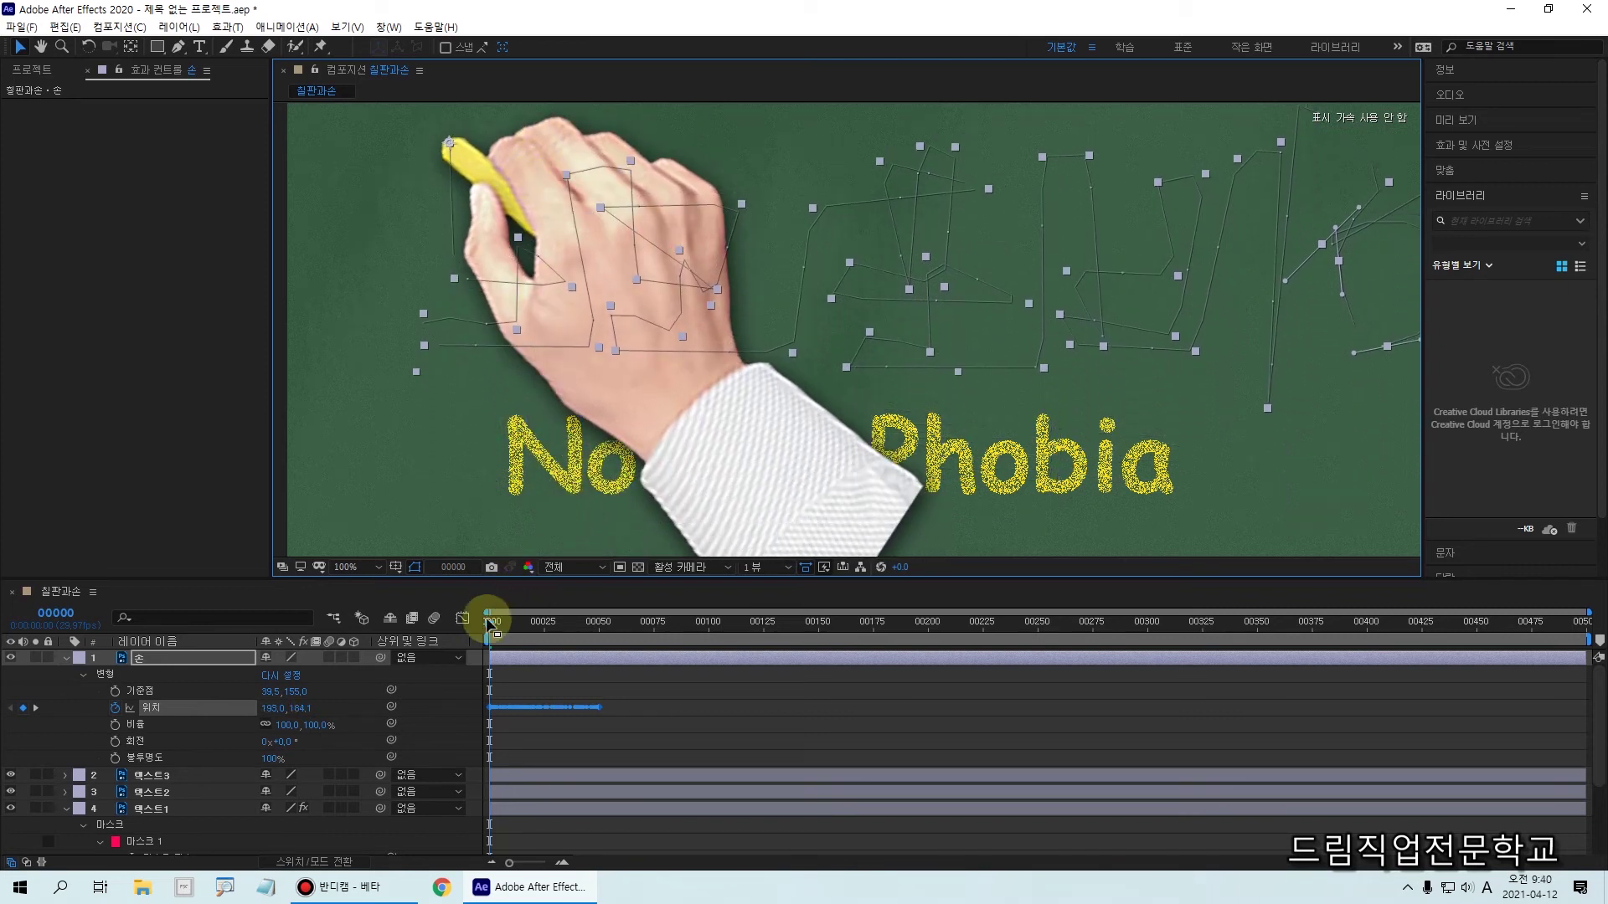
{"action": "mouse_move", "coordinate": [495, 634]}
{"action": "left_mouse_down"}
{"action": "mouse_move", "coordinate": [518, 636]}
{"action": "mouse_move", "coordinate": [493, 636]}
{"action": "left_mouse_up"}
{"action": "left_click_drag", "start_coordinate": [509, 165], "coordinate": [548, 185]}
{"action": "left_click", "coordinate": [503, 626]}
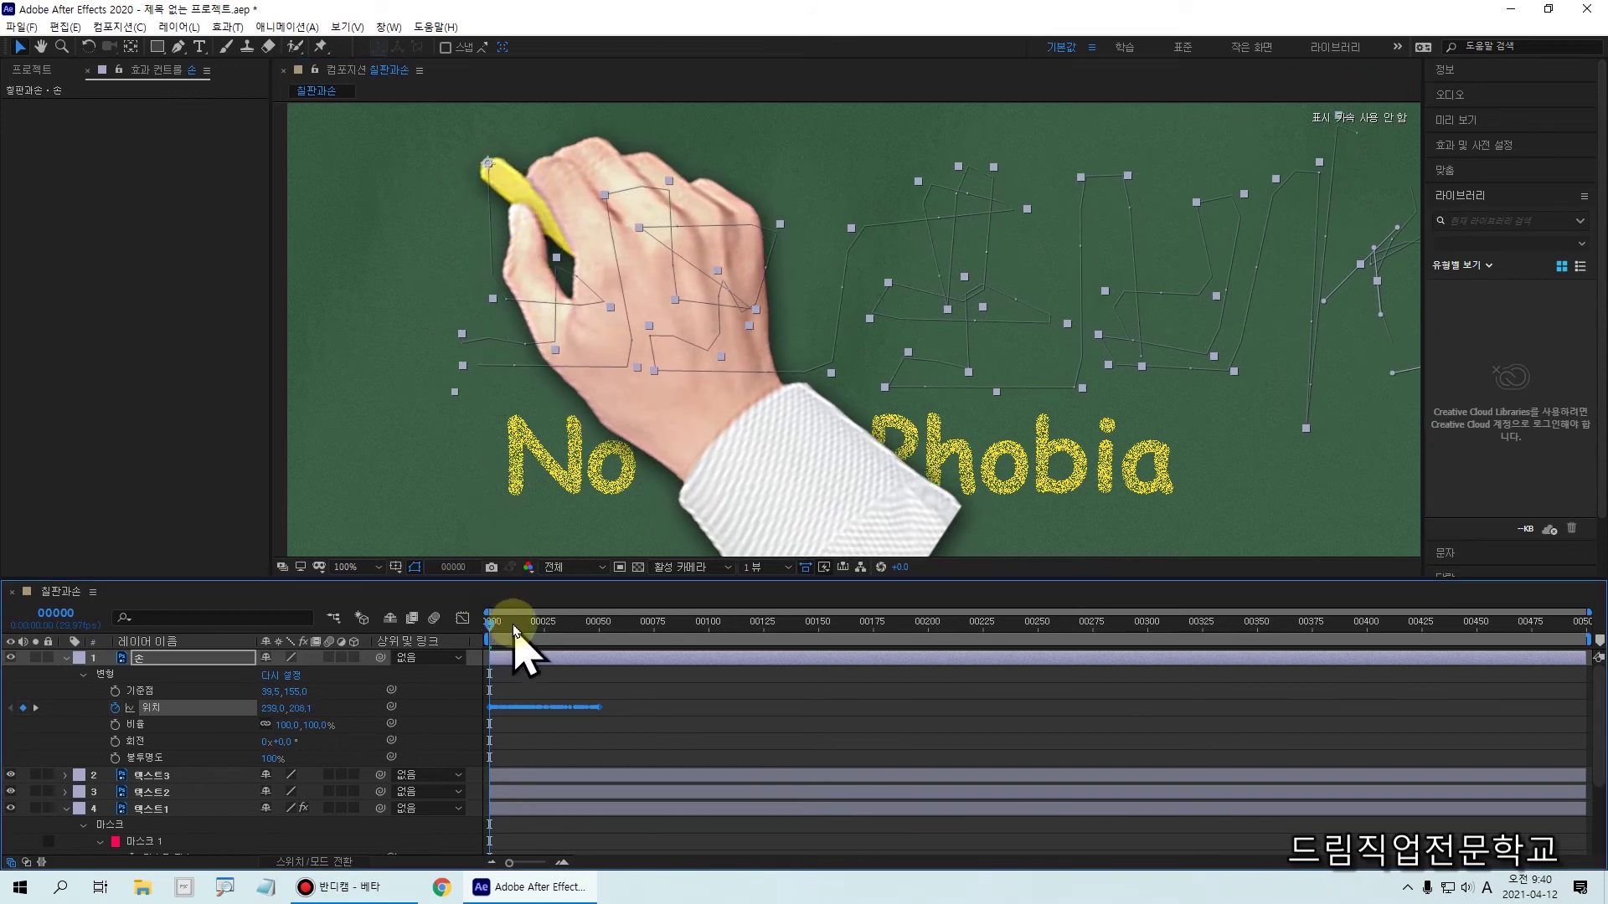
{"action": "left_click", "coordinate": [494, 626]}
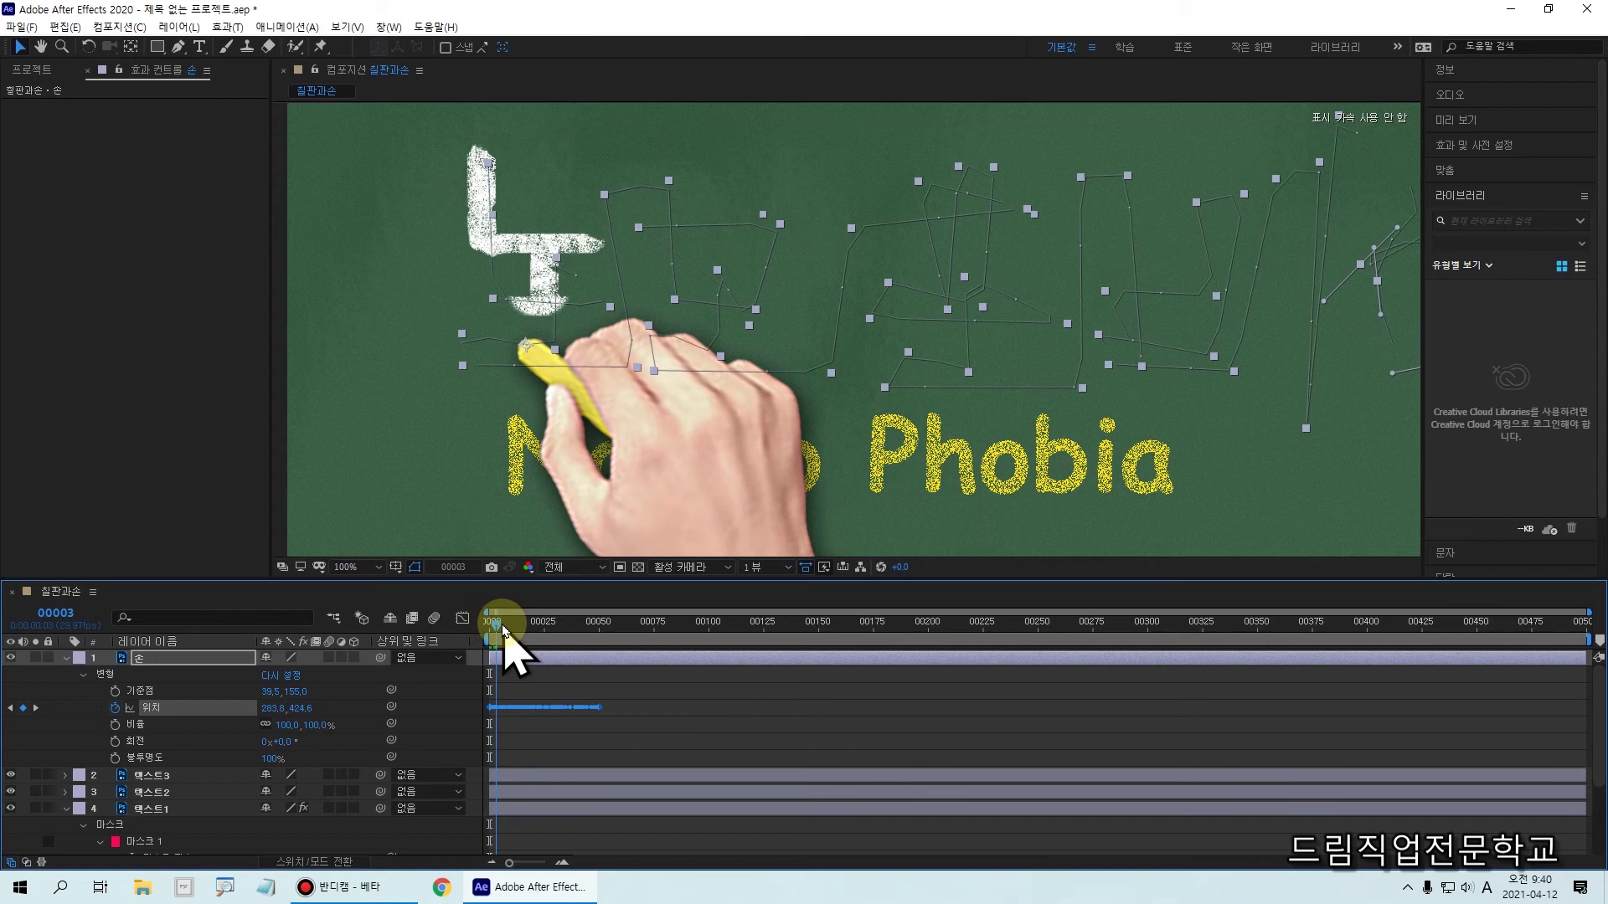
{"action": "left_click", "coordinate": [492, 627]}
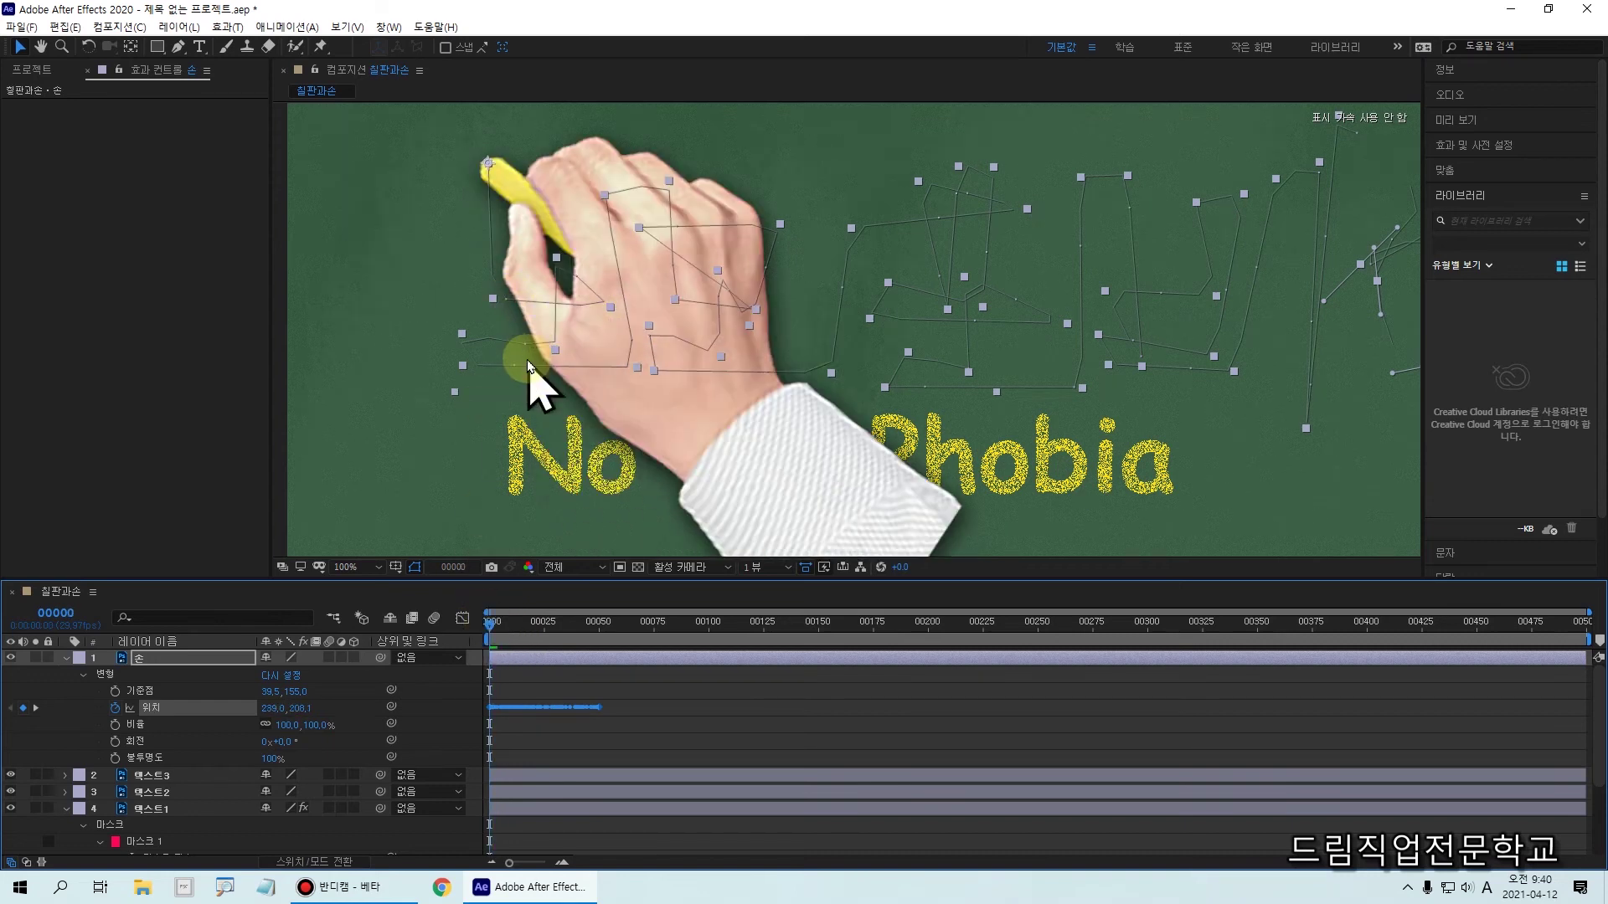
{"action": "key", "text": "space"}
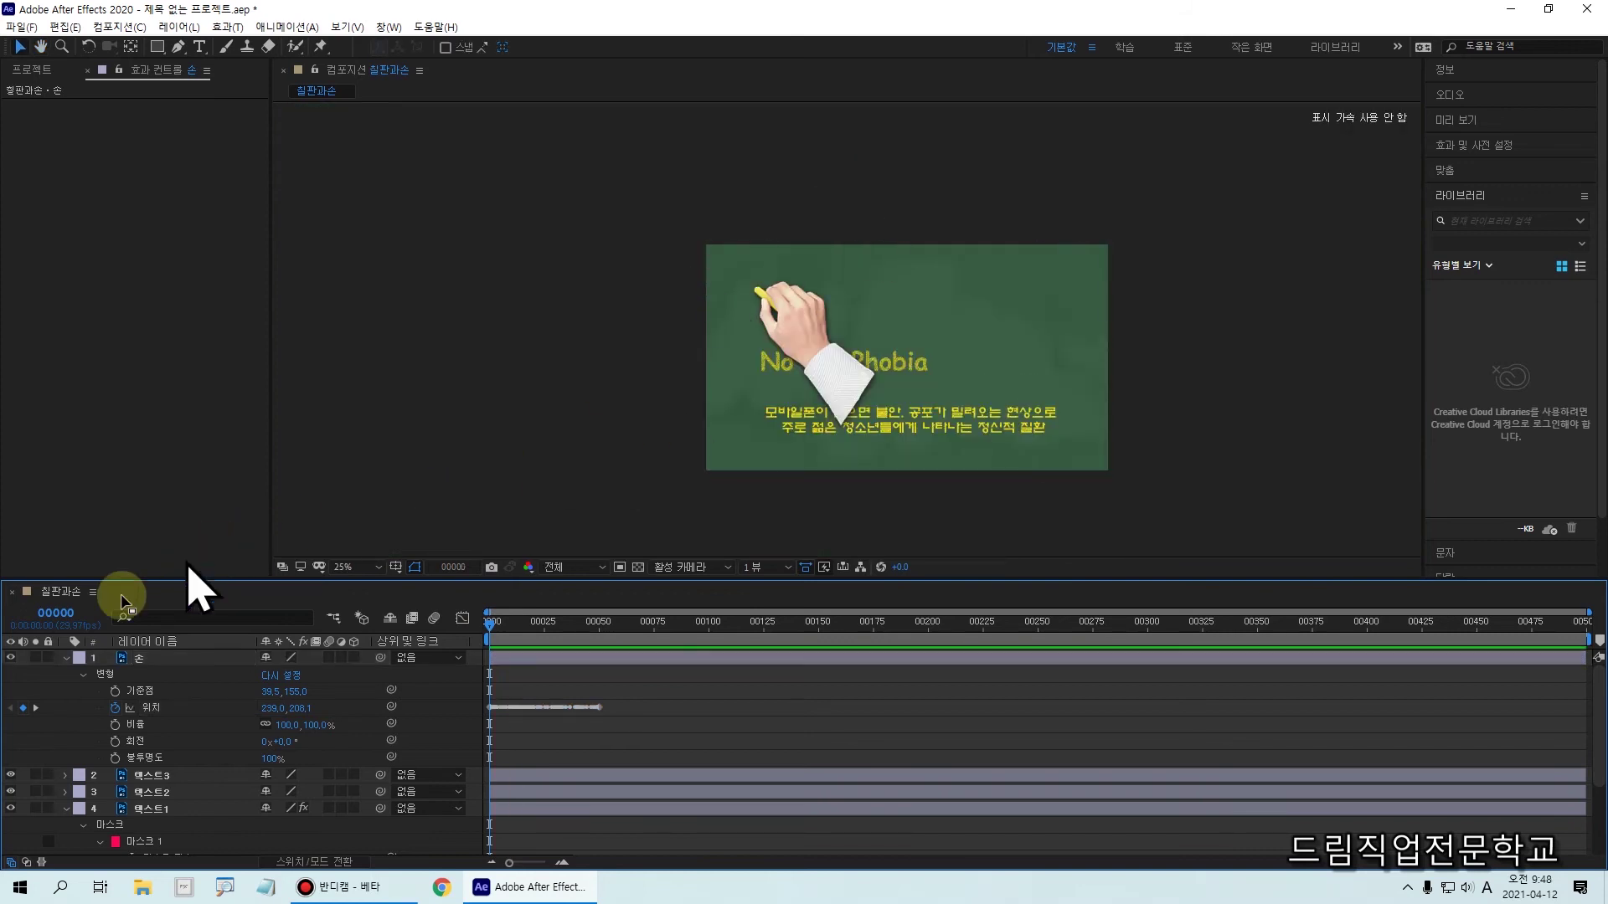
Hide the 손 layer so the remaining chalkboard text is unobstructed
{"action": "left_click", "coordinate": [18, 661]}
{"action": "left_click", "coordinate": [10, 658]}
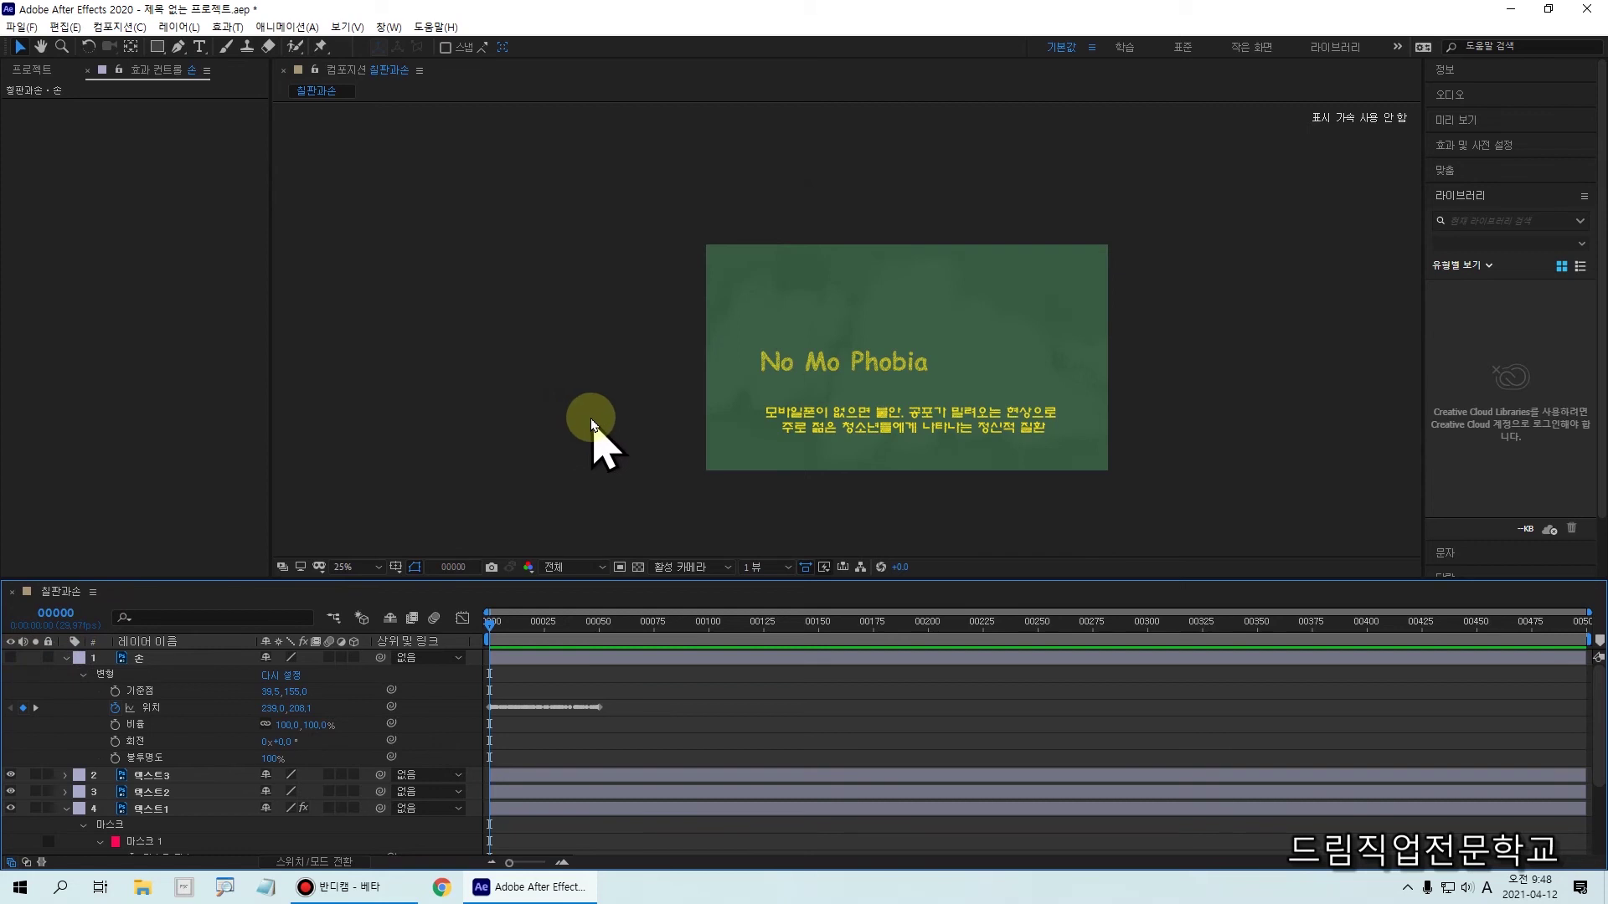
{"action": "scroll", "coordinate": [820, 385], "scroll_direction": "up", "scroll_amount": 1}
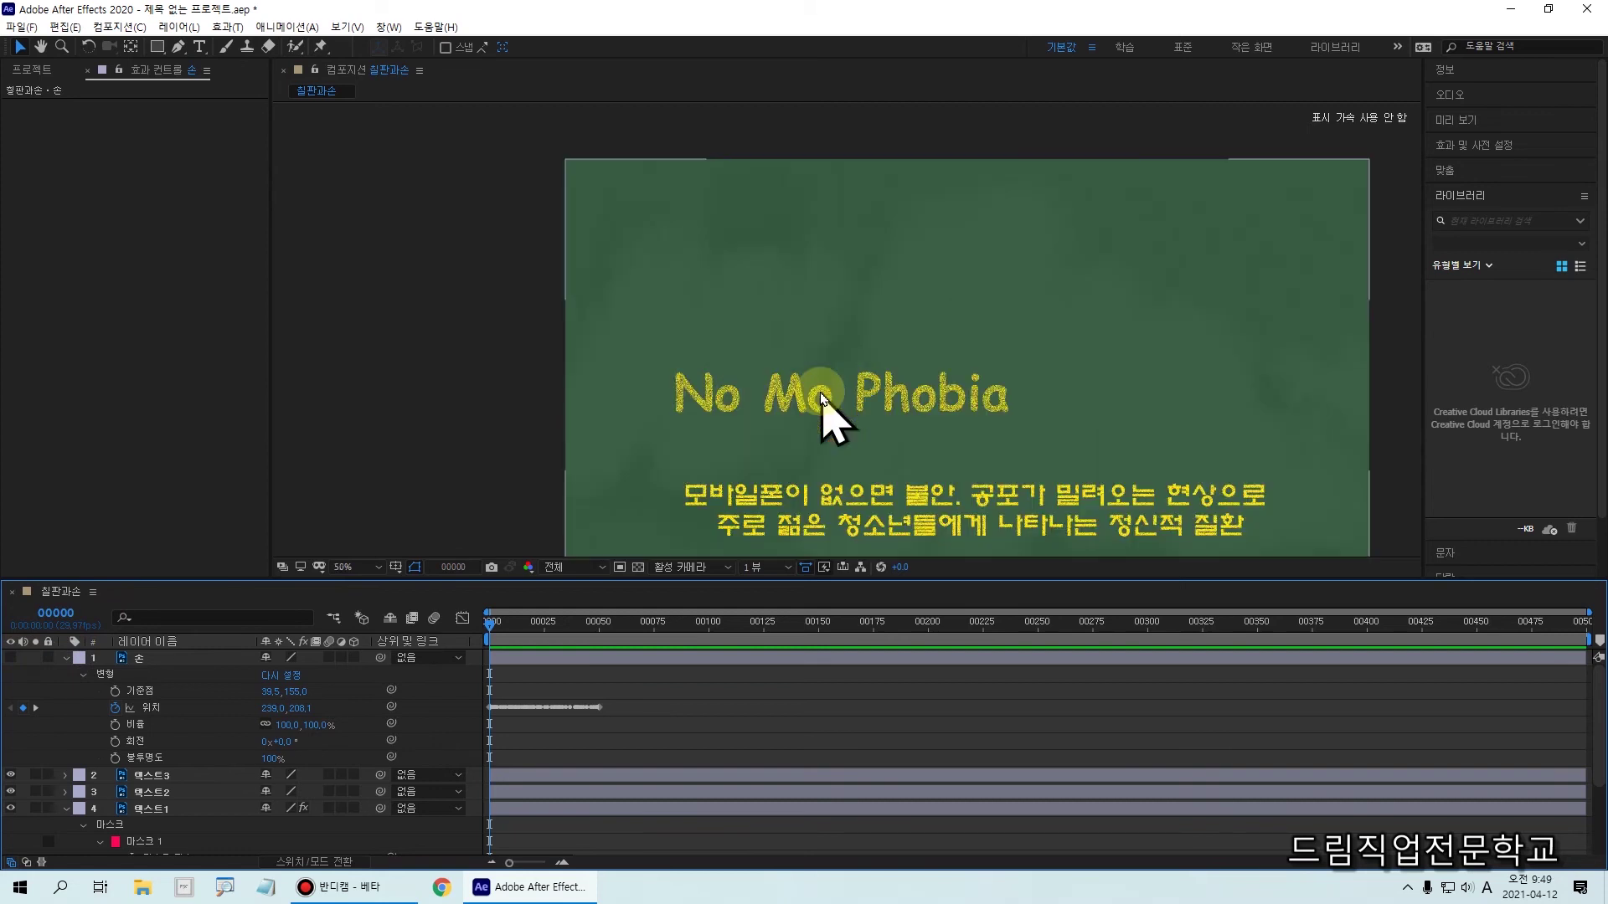
{"action": "left_click_drag", "start_coordinate": [737, 405], "coordinate": [821, 327]}
{"action": "mouse_move", "coordinate": [634, 281]}
{"action": "left_mouse_down"}
{"action": "mouse_move", "coordinate": [733, 361]}
{"action": "mouse_move", "coordinate": [1077, 415]}
{"action": "mouse_move", "coordinate": [1079, 391]}
{"action": "left_mouse_up"}
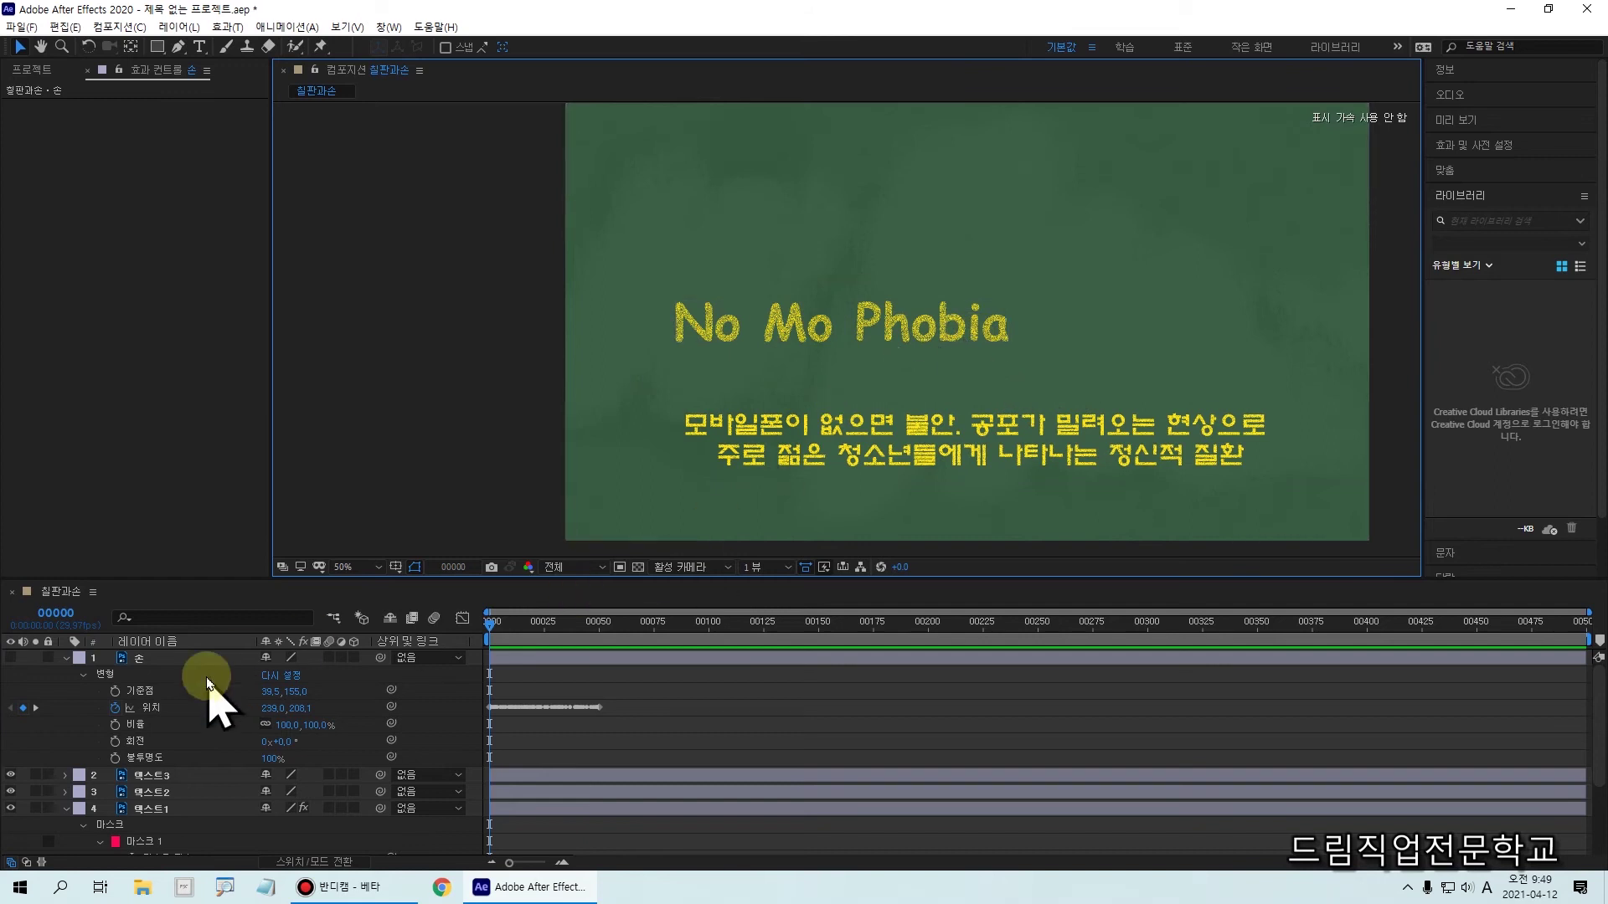
Collapse the expanded properties of the 손 and 텍스트1 layers
{"action": "left_click", "coordinate": [66, 658]}
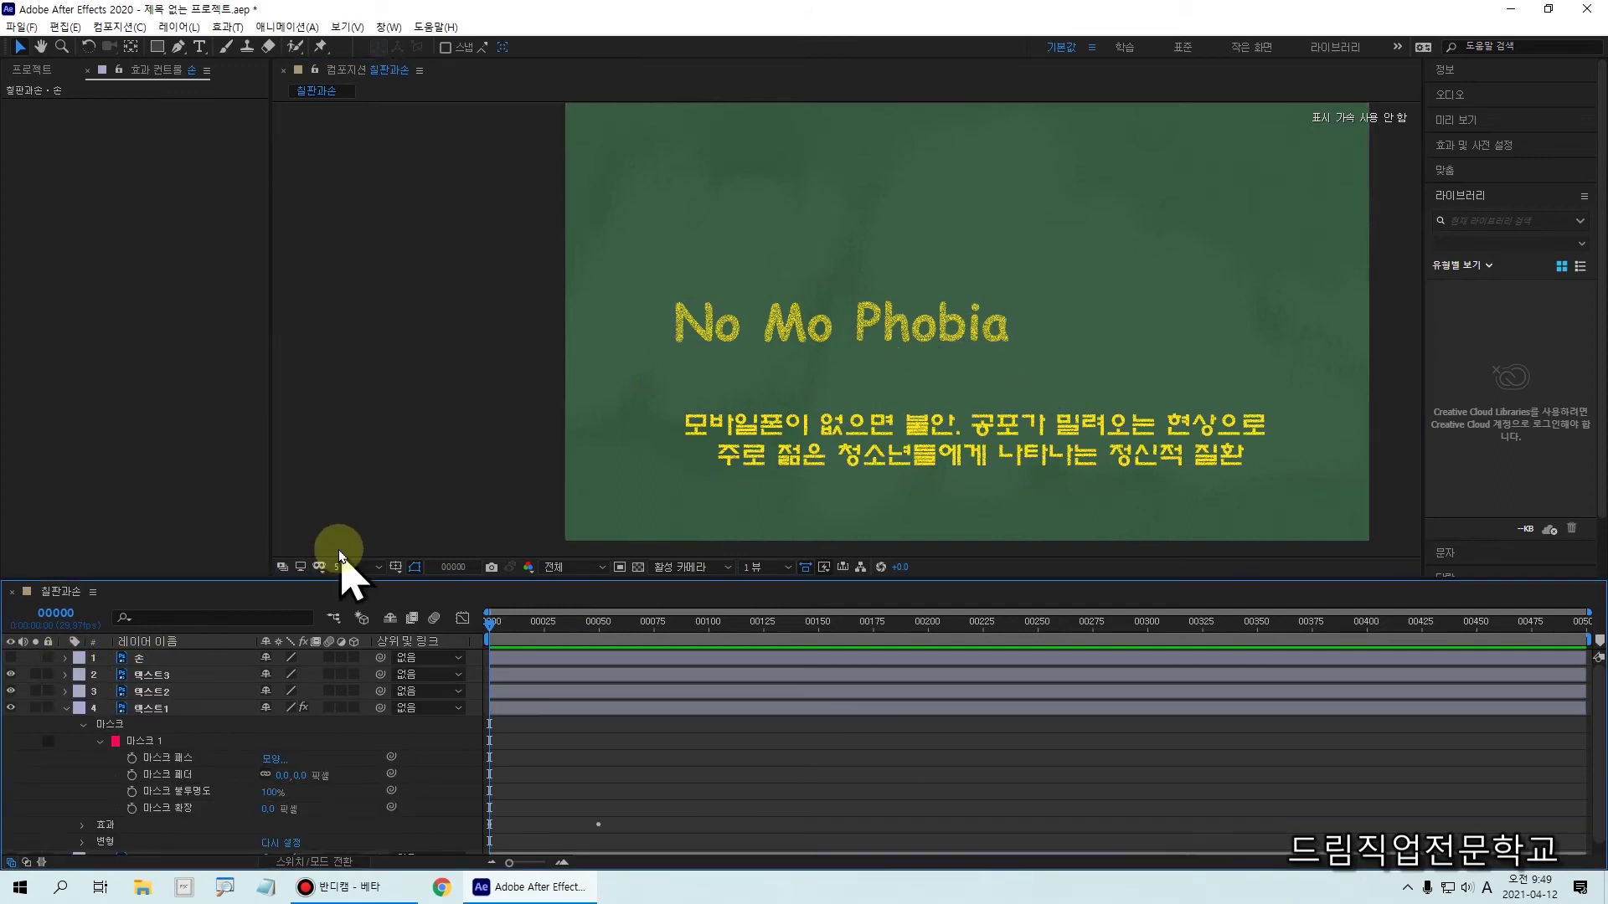
{"action": "left_click", "coordinate": [69, 726]}
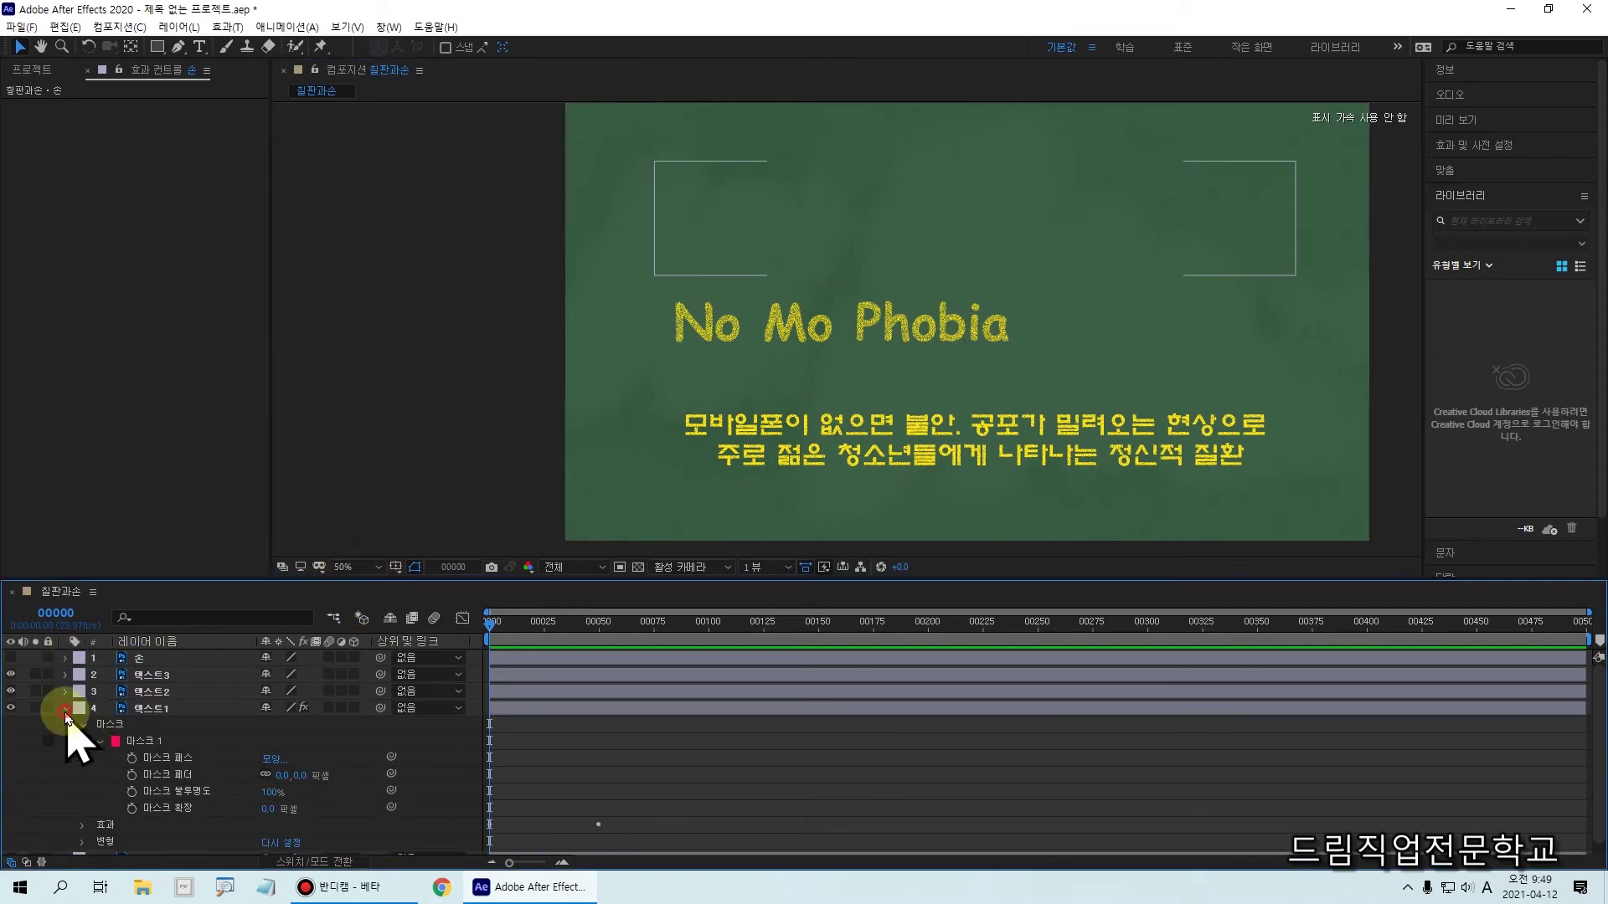
{"action": "left_click", "coordinate": [65, 709]}
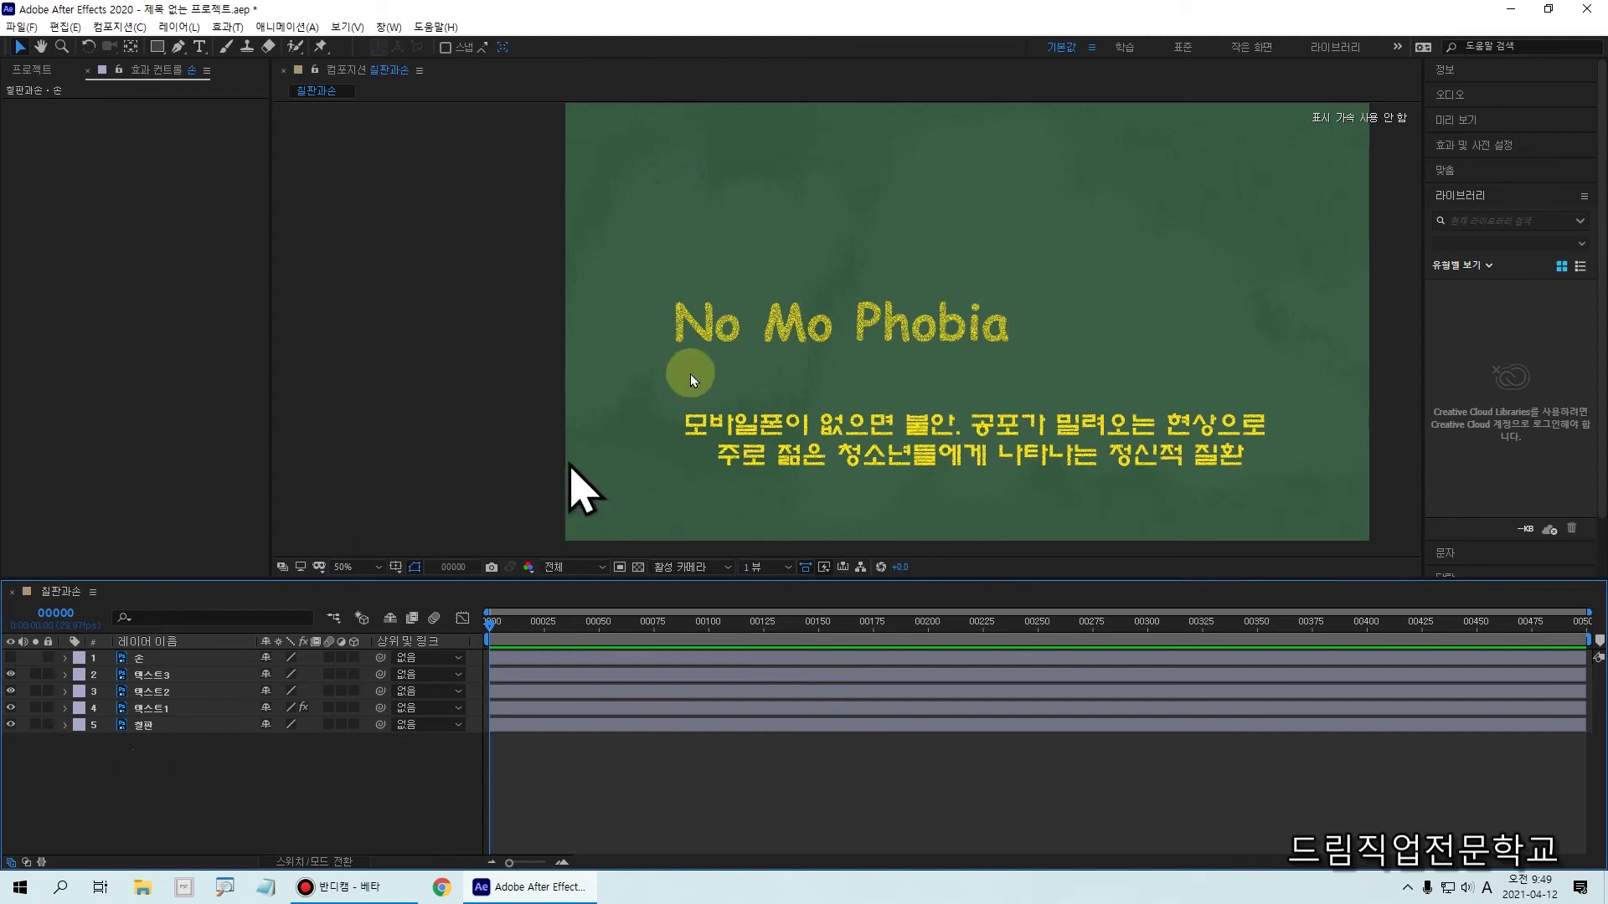
Select the 텍스트2 layer containing the No Mo Phobia lettering, with the composition view at 100%
{"action": "key", "text": "period"}
{"action": "scroll", "coordinate": [737, 362], "scroll_direction": "left", "scroll_amount": 5}
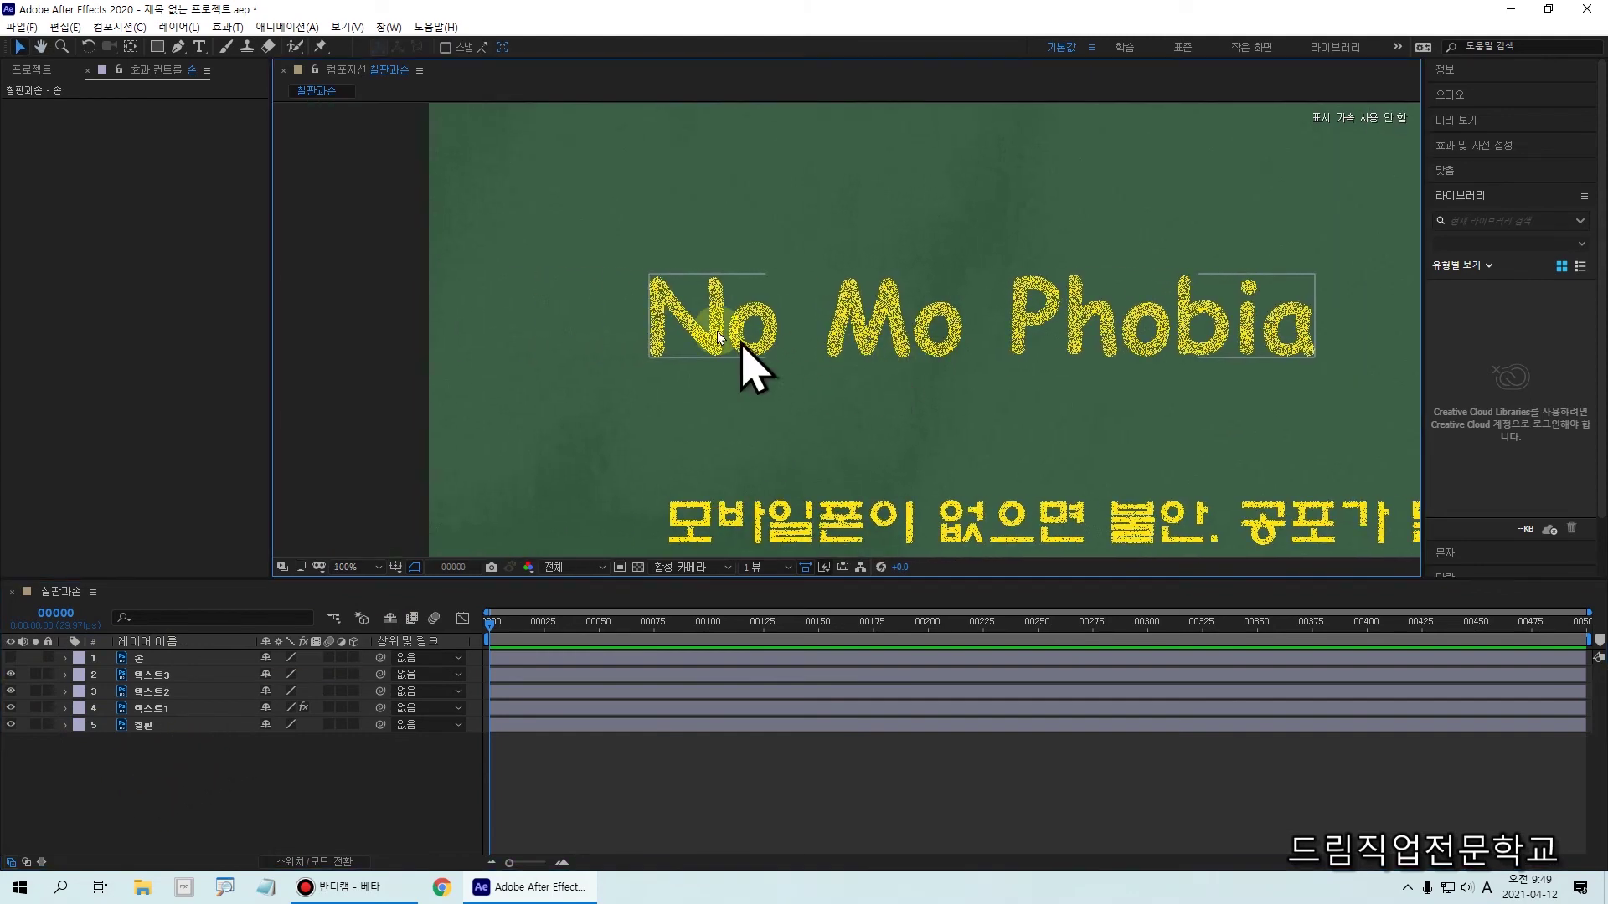
{"action": "left_click", "coordinate": [585, 258]}
{"action": "left_click", "coordinate": [841, 334]}
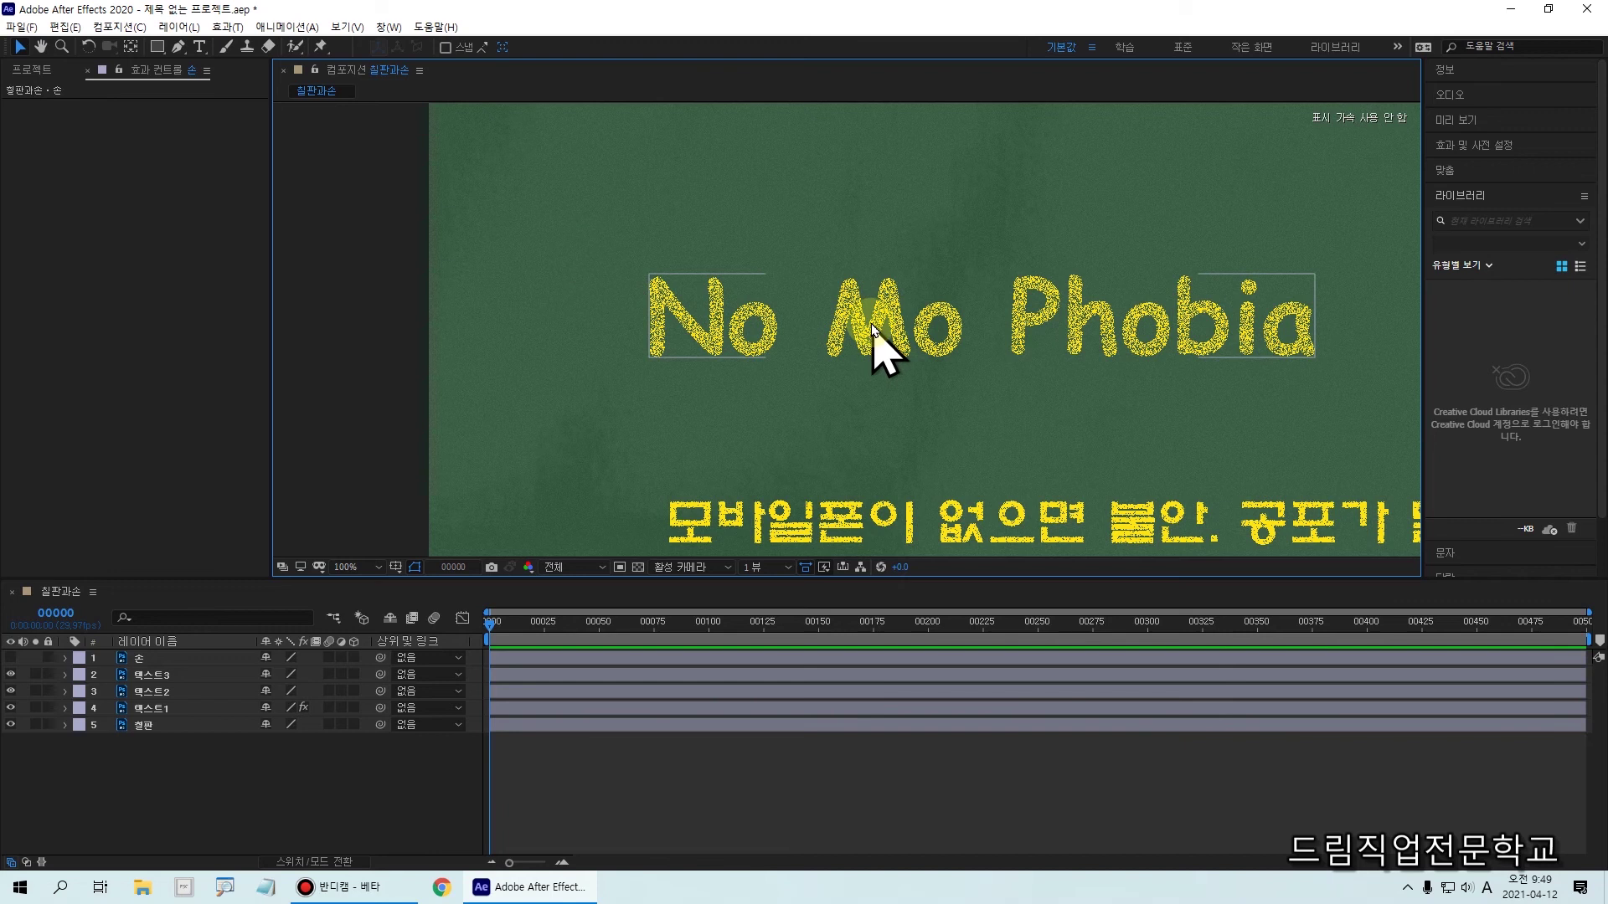
{"action": "left_click", "coordinate": [152, 691]}
{"action": "left_click_drag", "start_coordinate": [85, 668], "coordinate": [256, 710]}
{"action": "mouse_move", "coordinate": [614, 236]}
{"action": "left_mouse_down"}
{"action": "mouse_move", "coordinate": [629, 305]}
{"action": "mouse_move", "coordinate": [1376, 398]}
{"action": "left_mouse_up"}
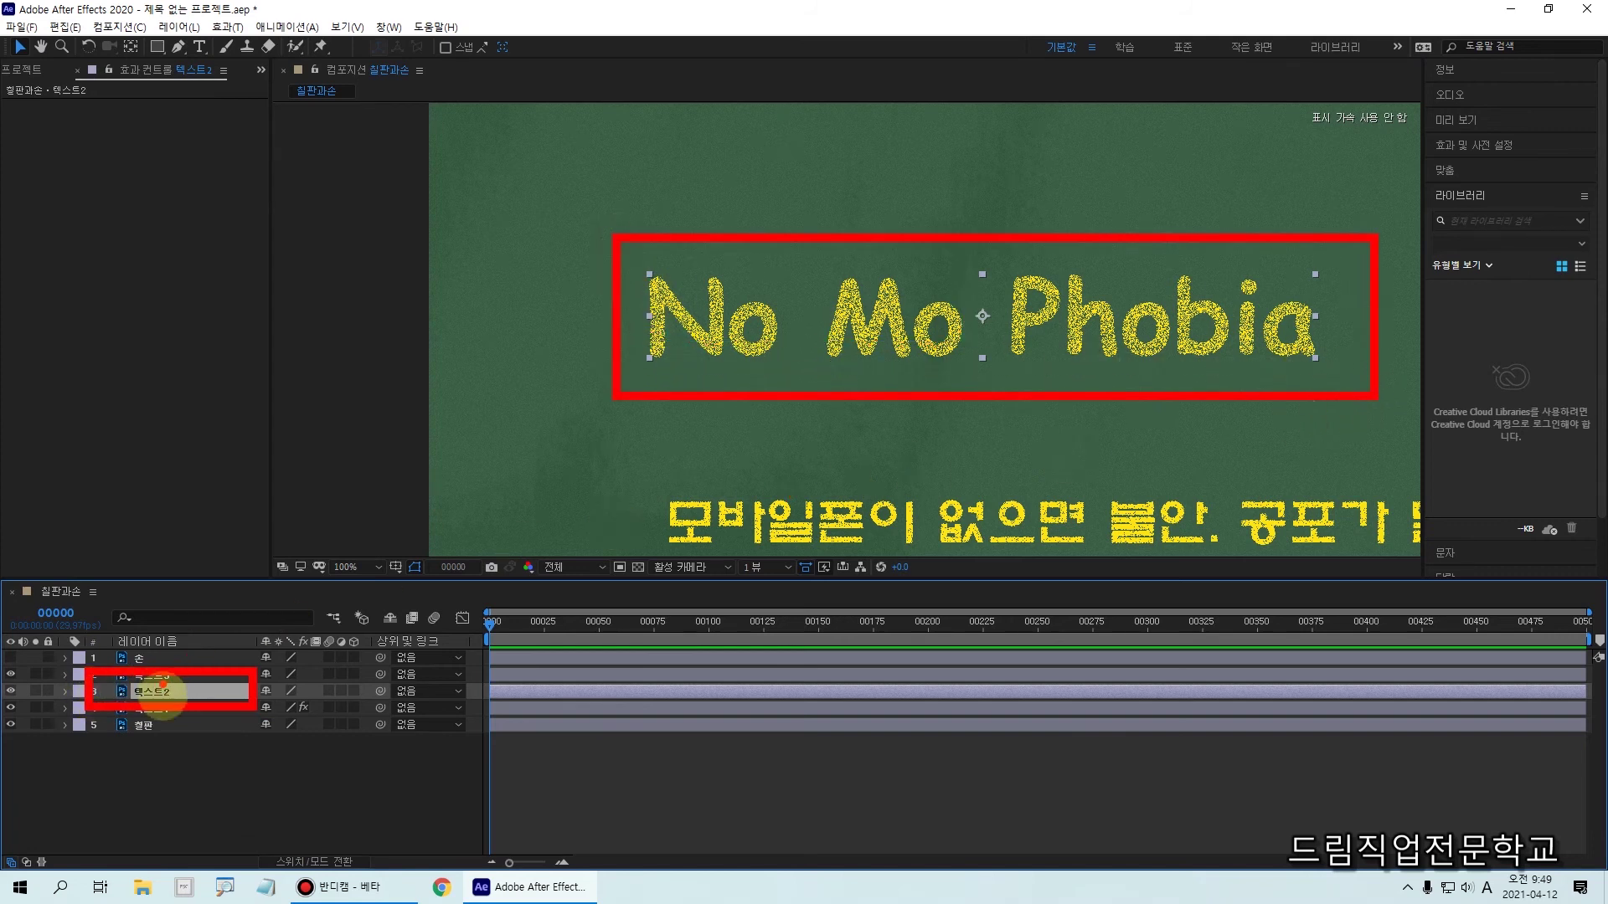
{"action": "key", "text": "Escape"}
{"action": "mouse_move", "coordinate": [102, 670]}
{"action": "left_mouse_down"}
{"action": "mouse_move", "coordinate": [229, 723]}
{"action": "mouse_move", "coordinate": [201, 679]}
{"action": "left_mouse_up"}
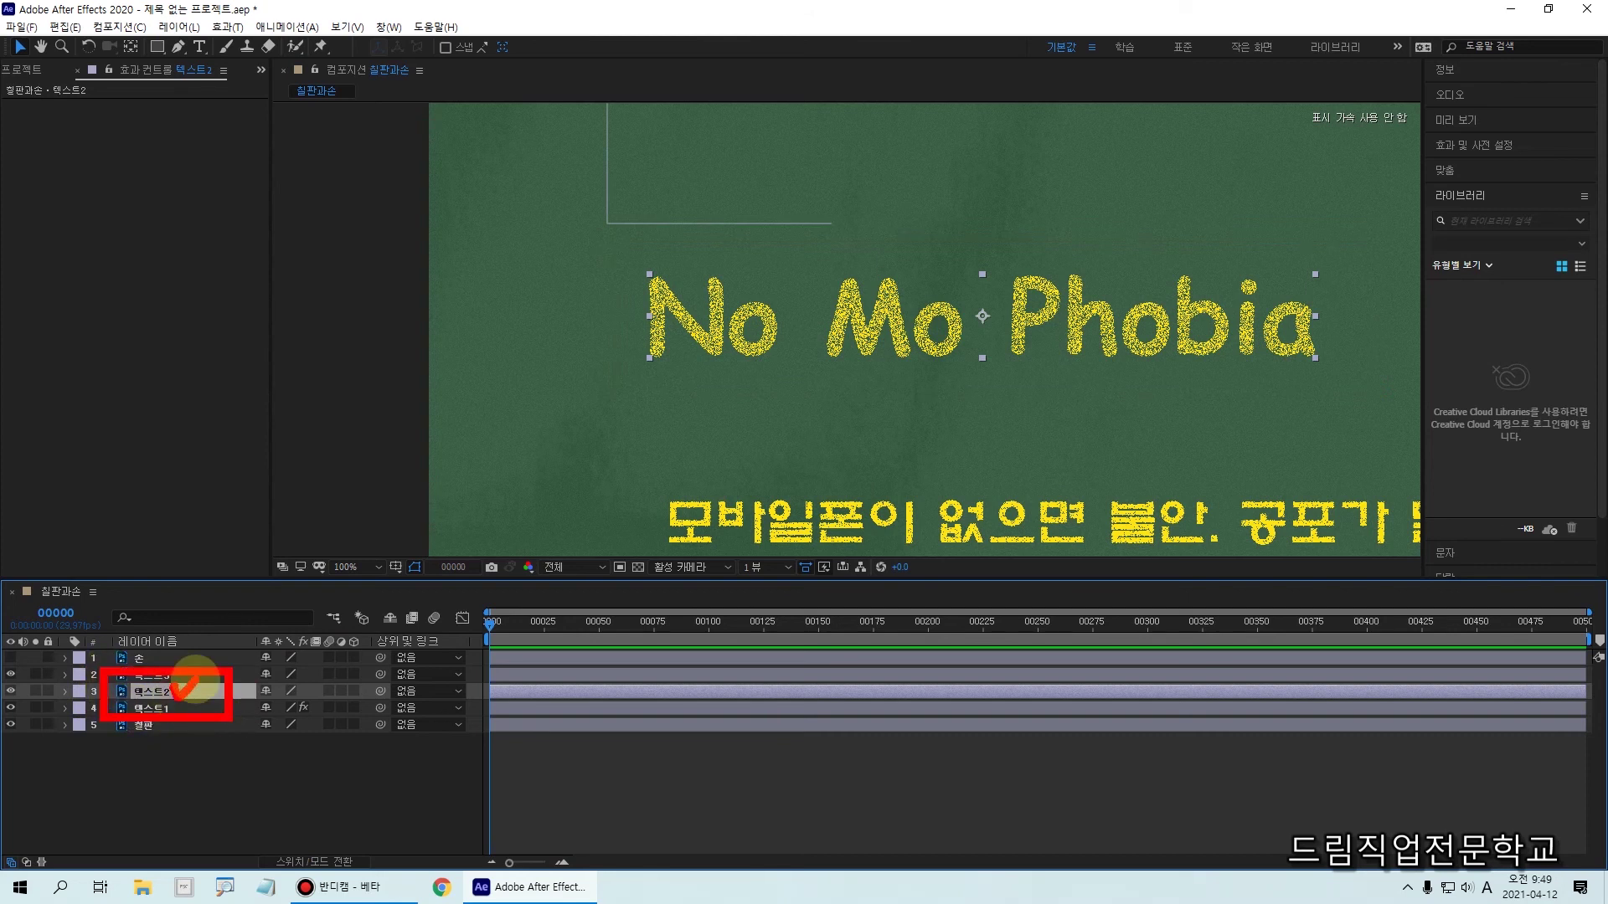
{"action": "key", "text": "Escape"}
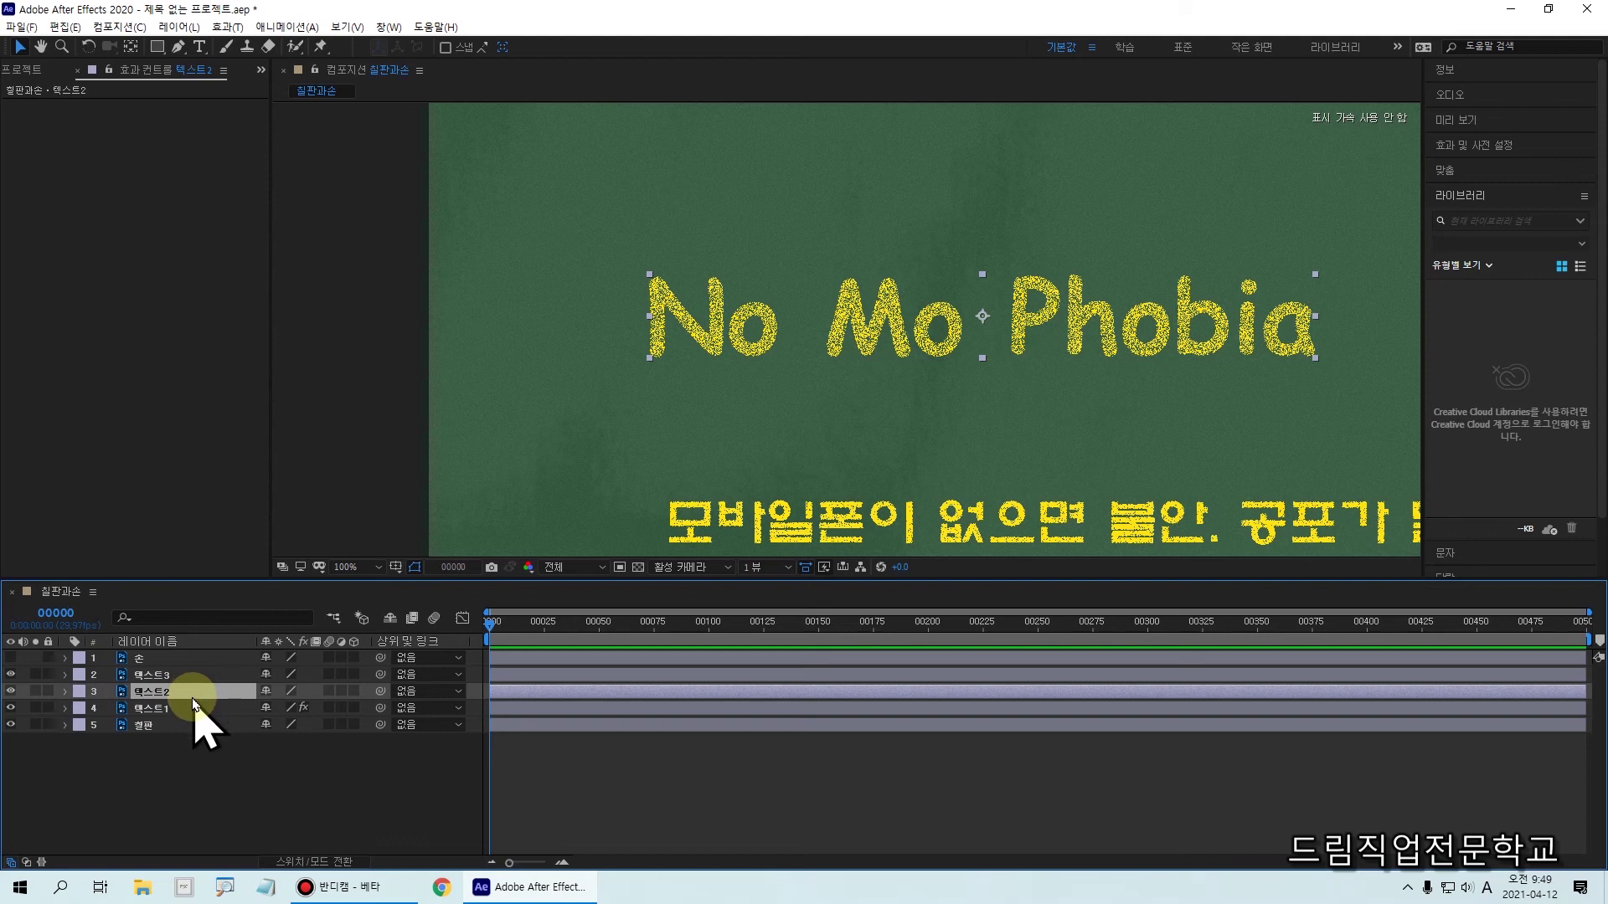
At frame 76, draw an open Pen mask path along the strokes of the N on the 텍스트2 layer
{"action": "left_click_drag", "start_coordinate": [491, 624], "coordinate": [671, 624]}
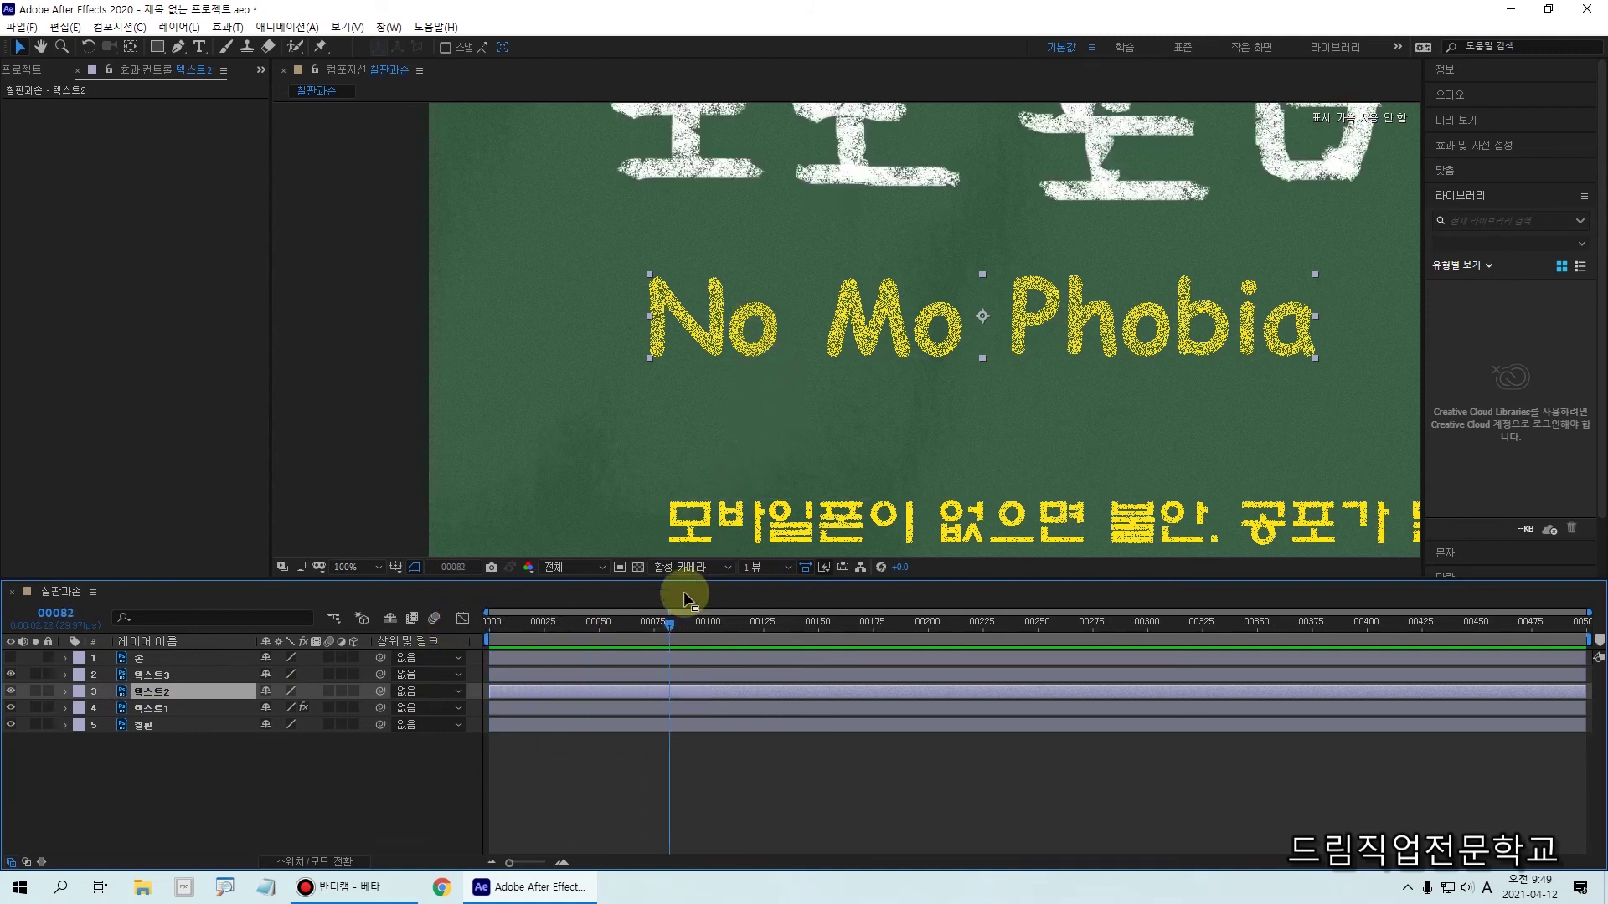
{"action": "left_click_drag", "start_coordinate": [668, 621], "coordinate": [655, 729]}
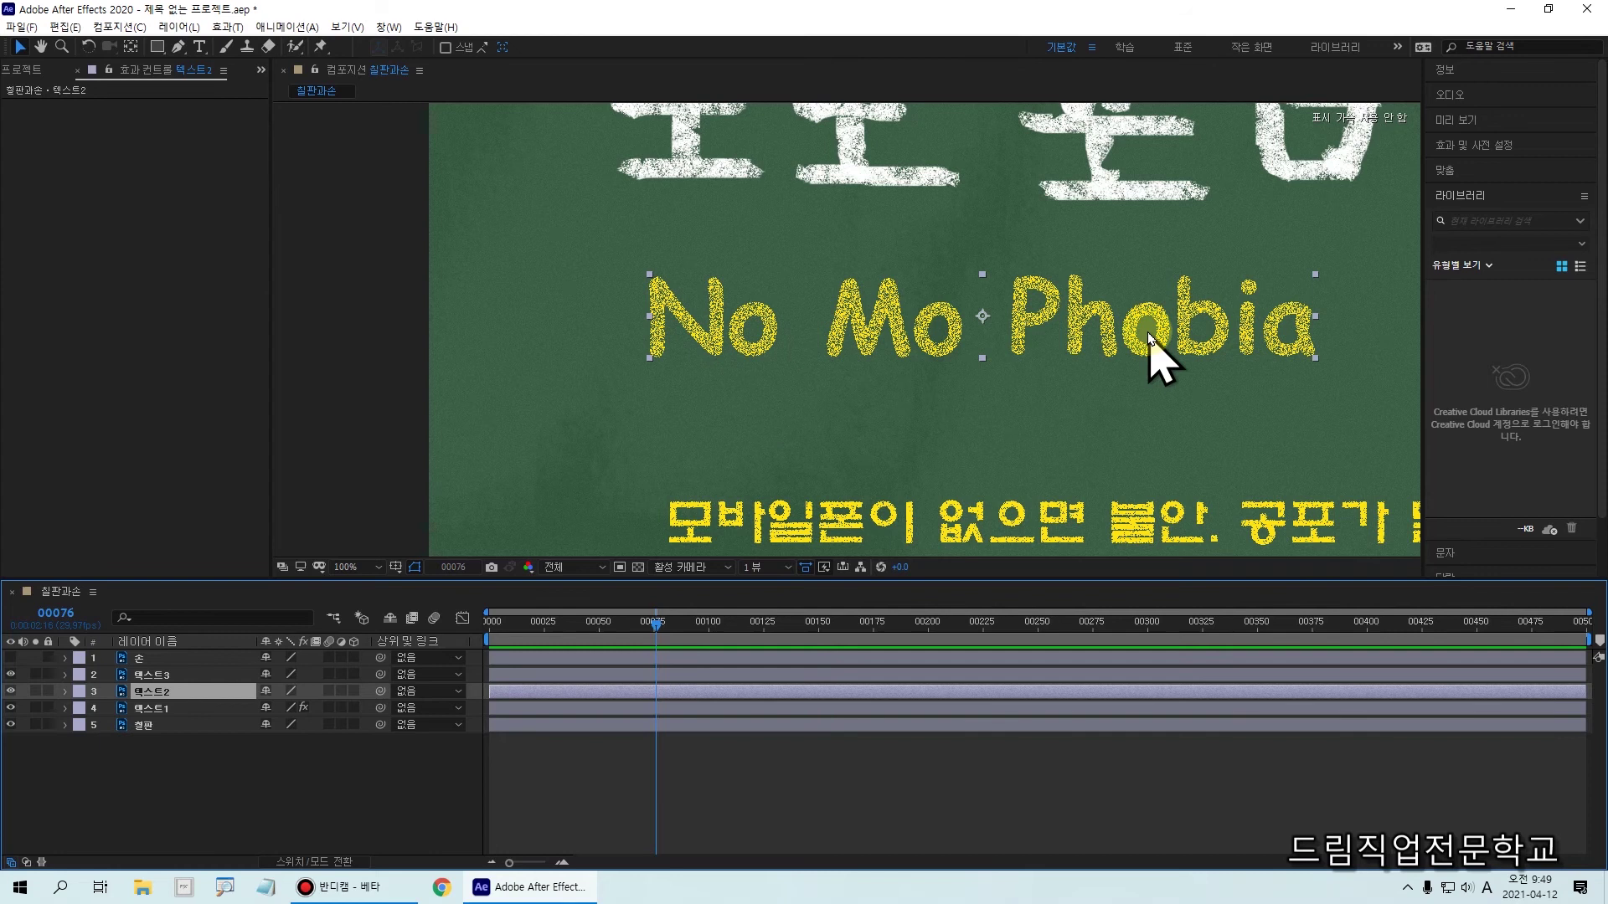
{"action": "left_click_drag", "start_coordinate": [178, 49], "coordinate": [244, 71]}
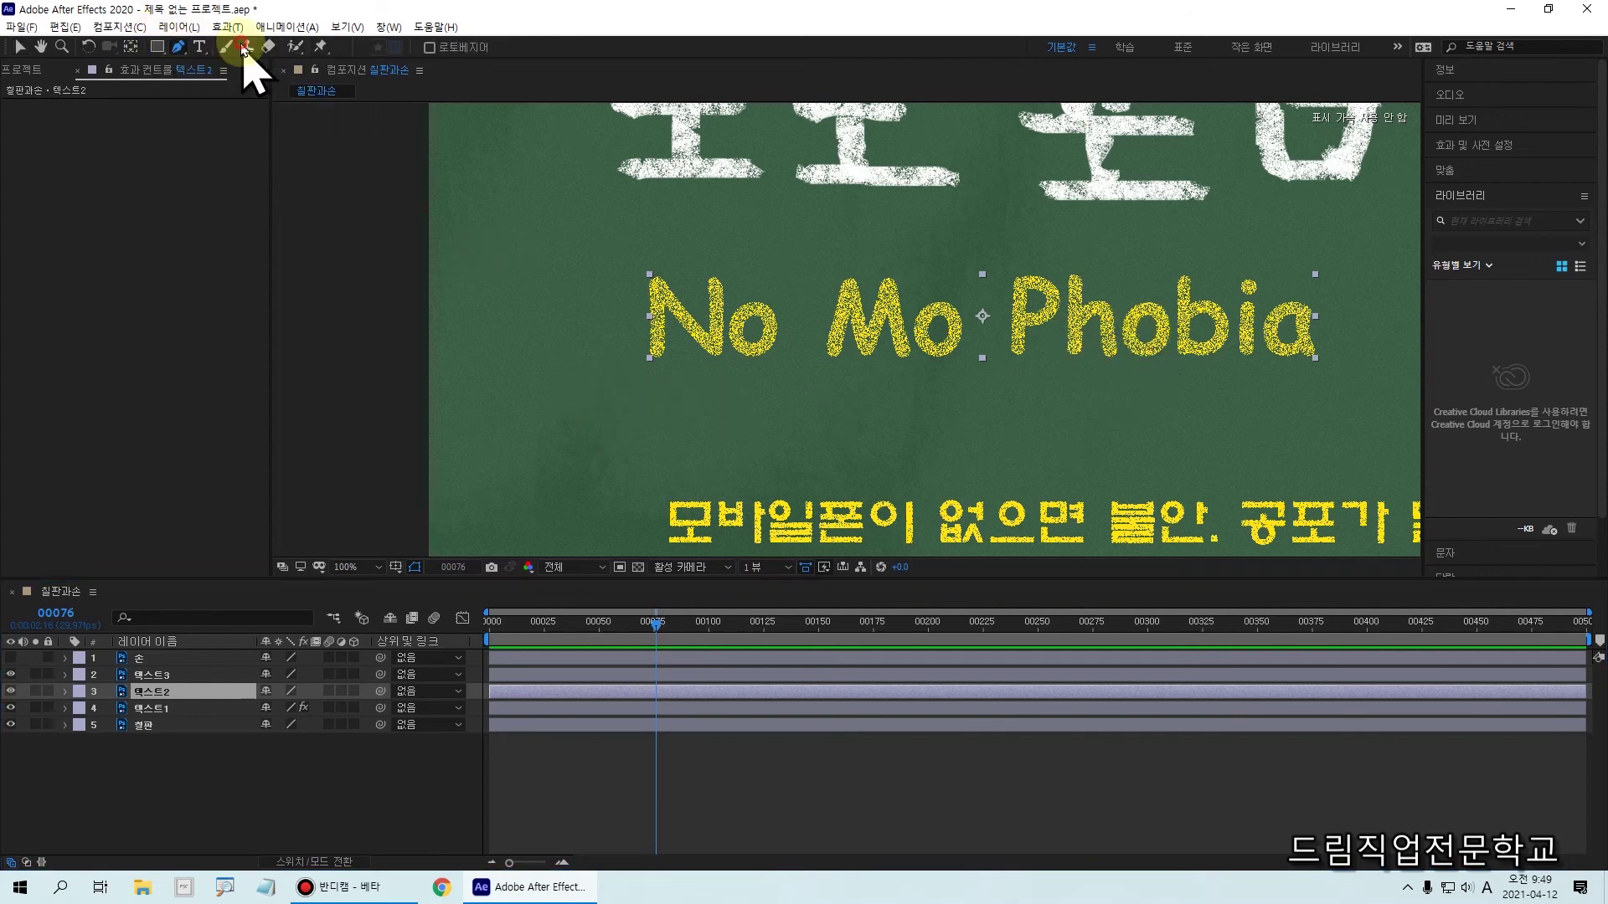
{"action": "left_click", "coordinate": [654, 372]}
{"action": "left_click", "coordinate": [658, 288]}
{"action": "left_click", "coordinate": [721, 362]}
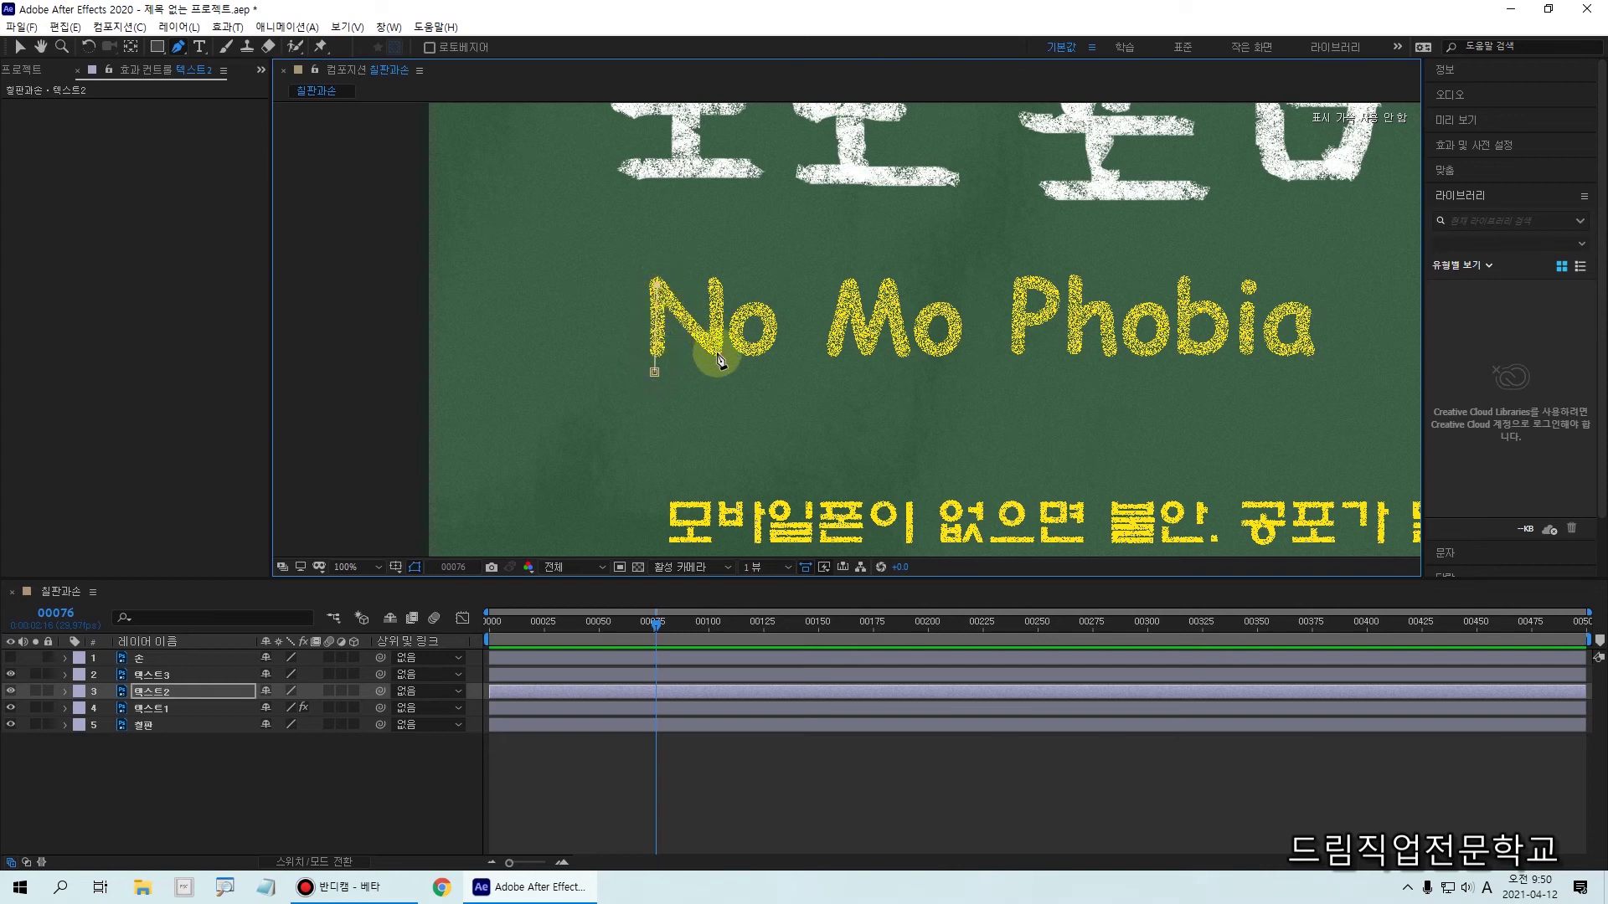
{"action": "left_click", "coordinate": [719, 270]}
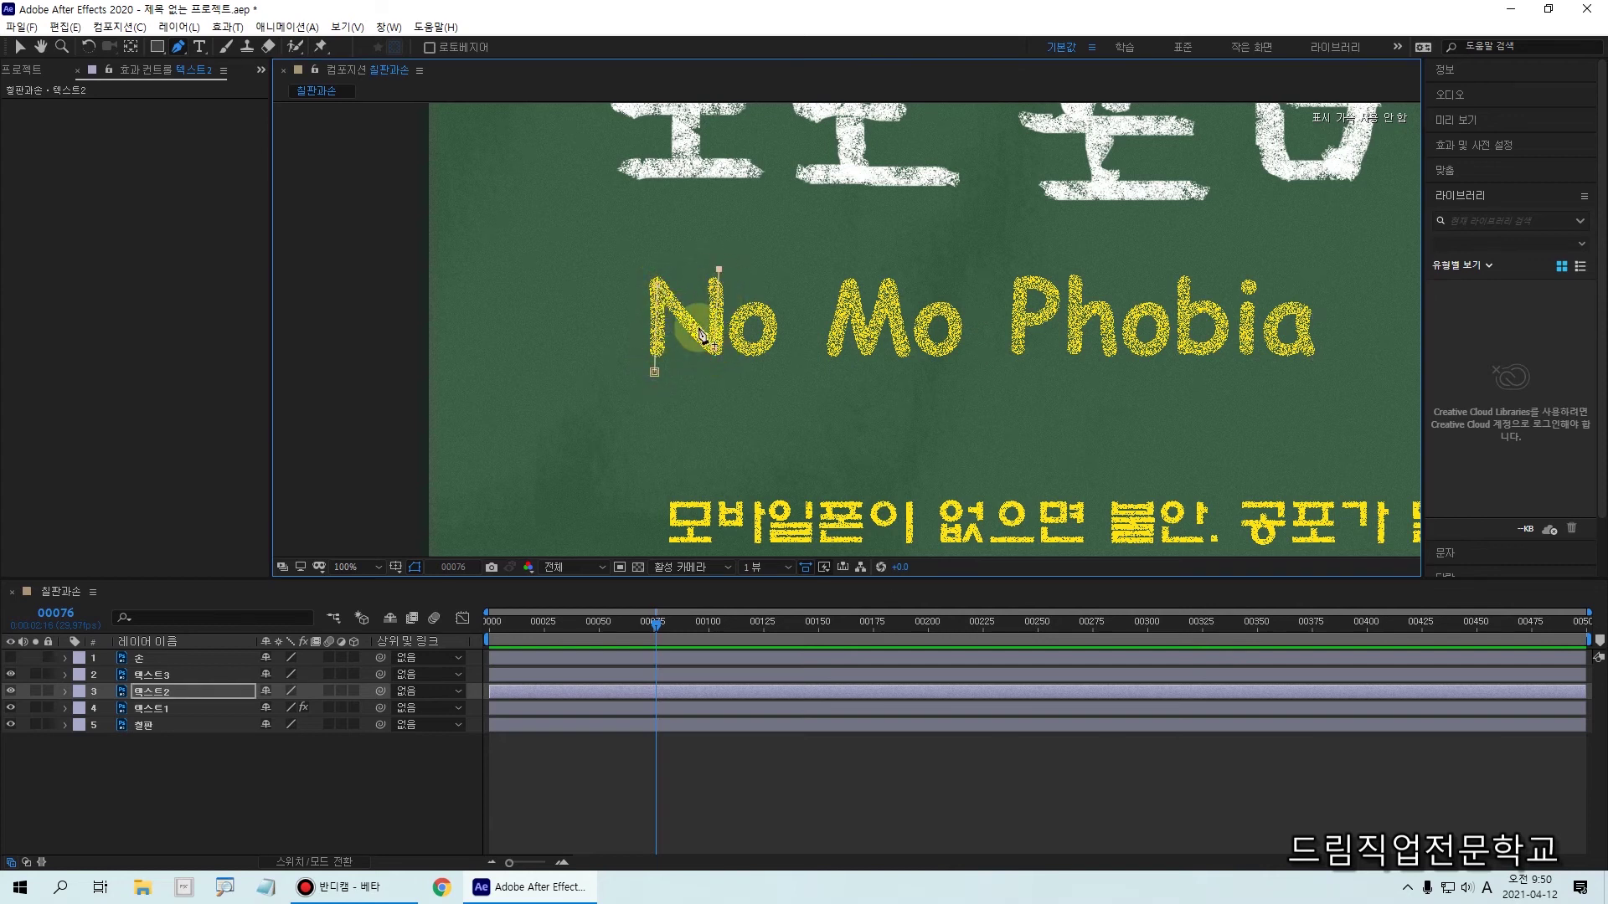
Expand the masks of the 텍스트2 layer and set the mask colour of 마스크 1 to red
{"action": "left_click", "coordinate": [65, 691]}
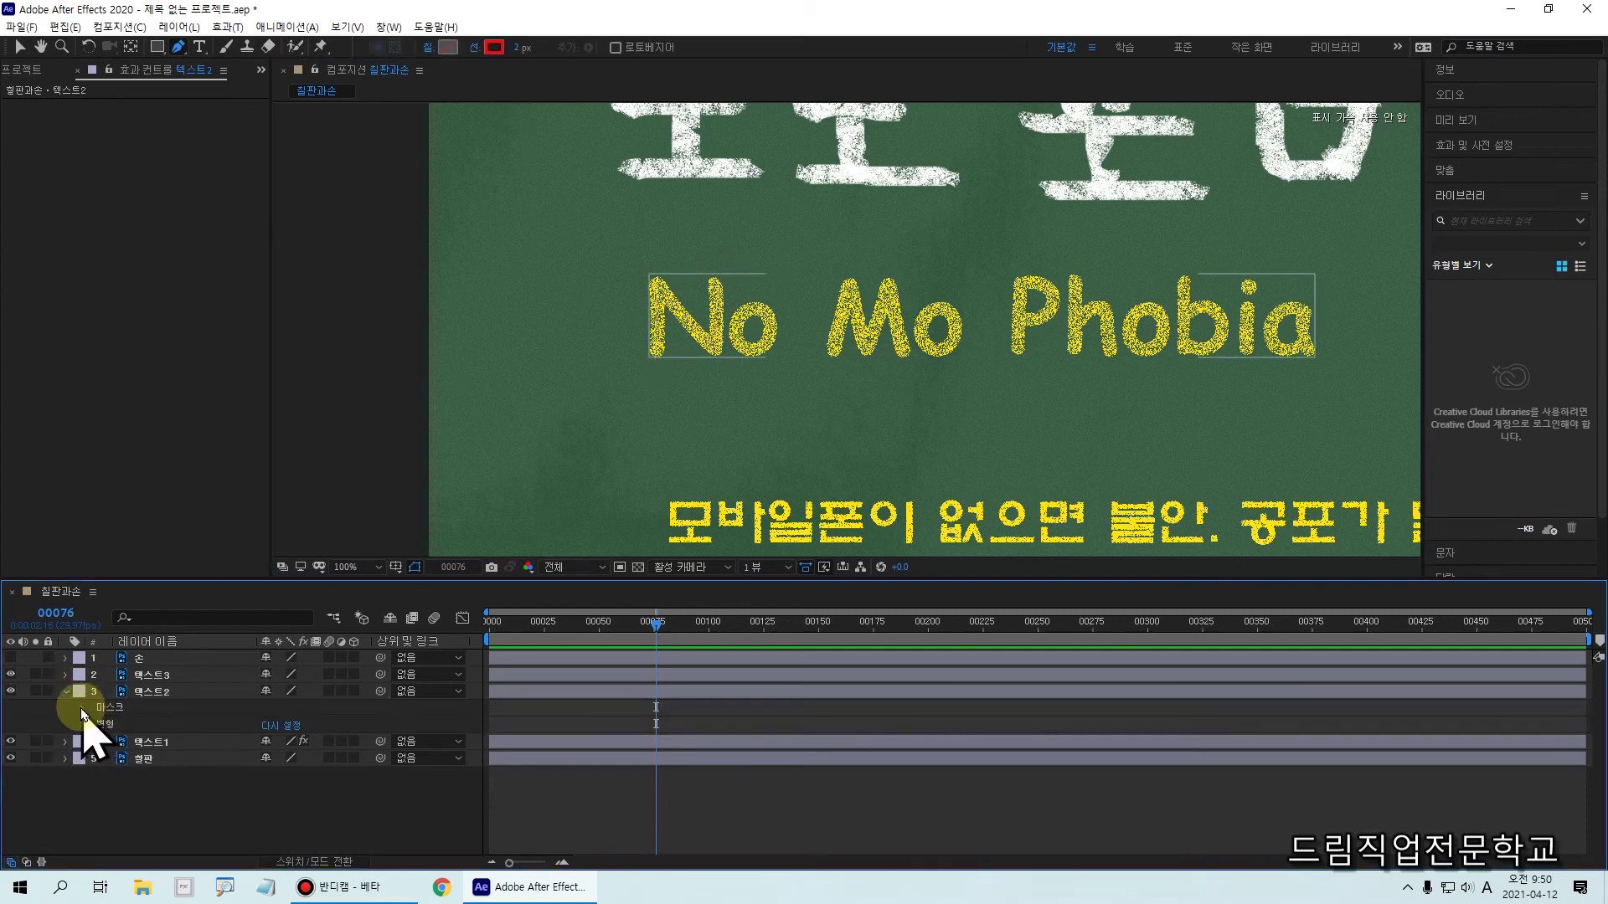
{"action": "left_click", "coordinate": [82, 707]}
{"action": "left_click", "coordinate": [116, 724]}
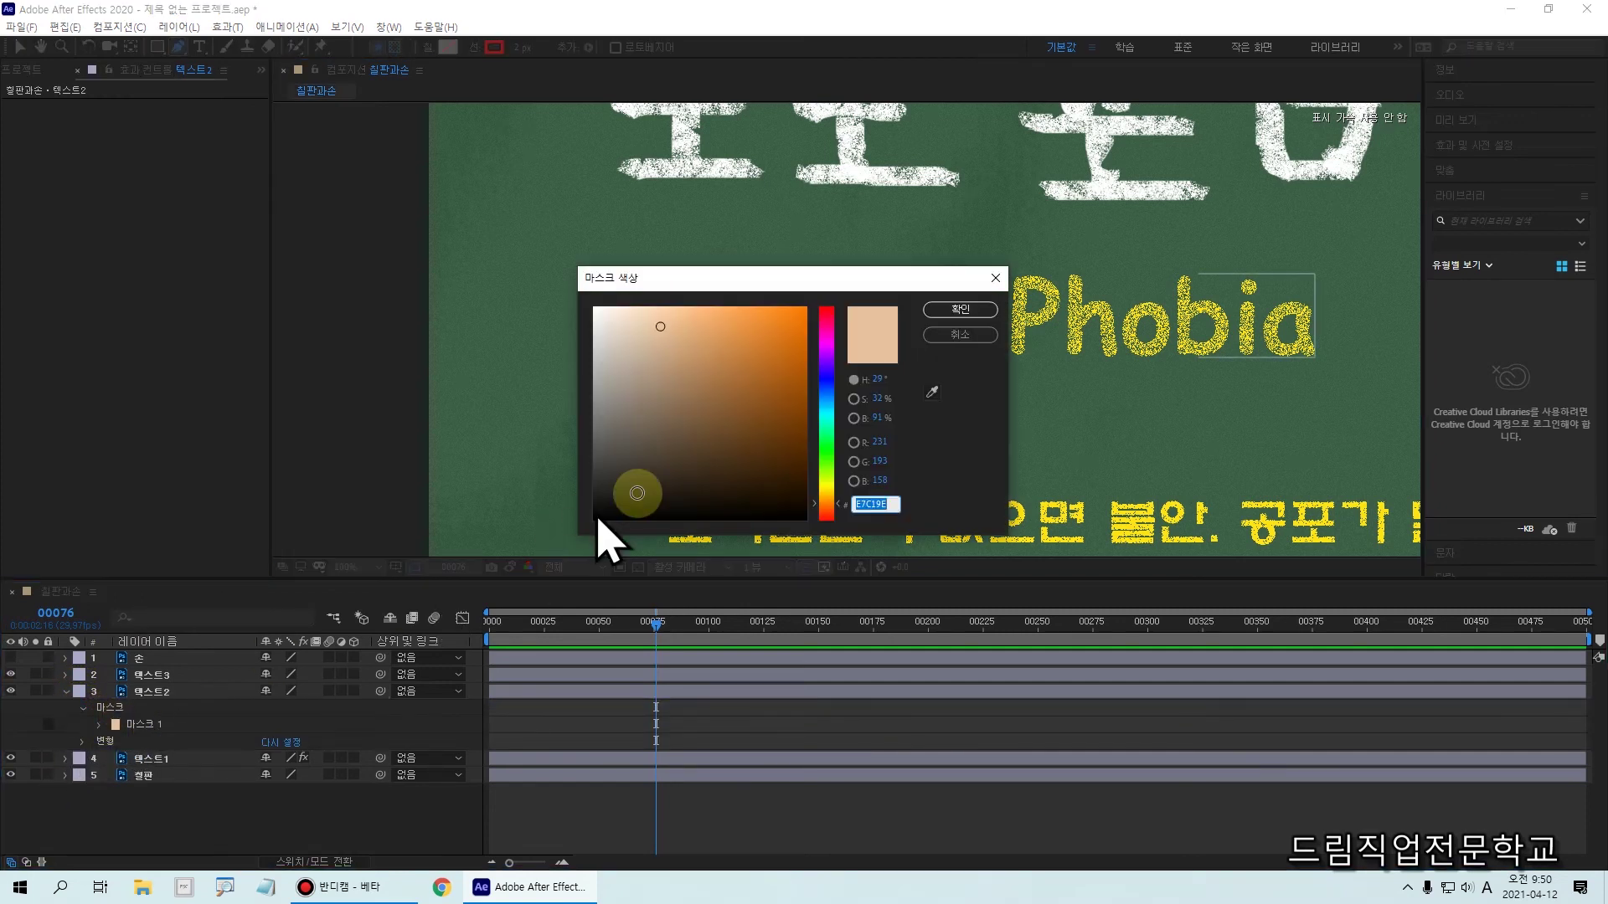
{"action": "left_click_drag", "start_coordinate": [826, 485], "coordinate": [805, 311]}
{"action": "left_click", "coordinate": [960, 310]}
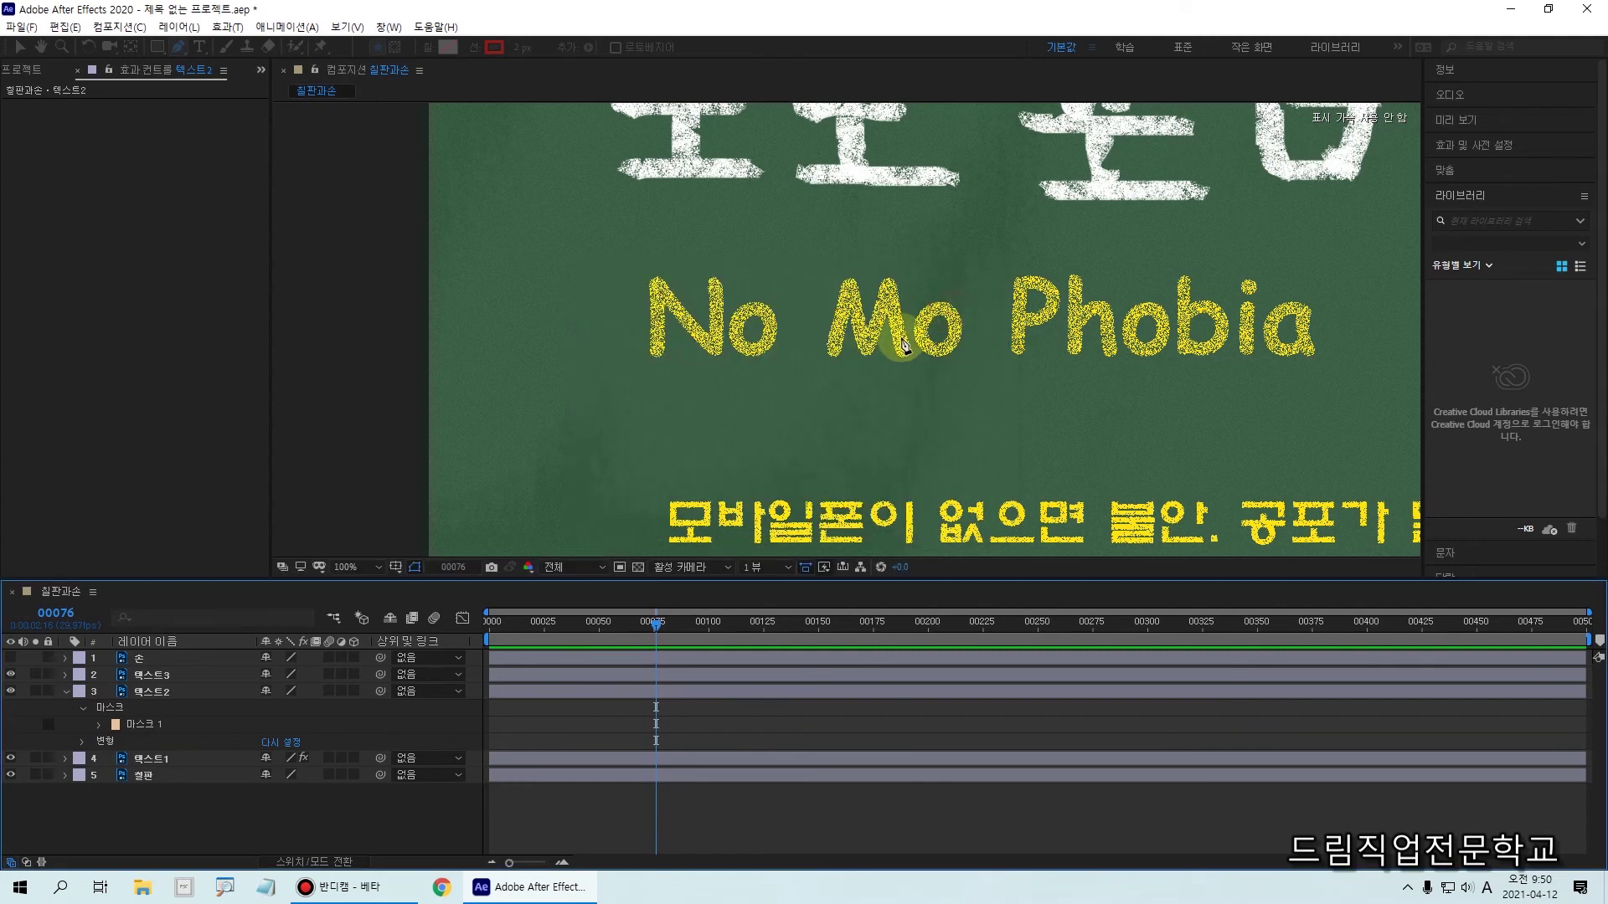
Try to continue the 마스크 1 path from the N towards the first o, and undo the latest mask changes
{"action": "left_click", "coordinate": [148, 692]}
{"action": "left_click", "coordinate": [134, 725]}
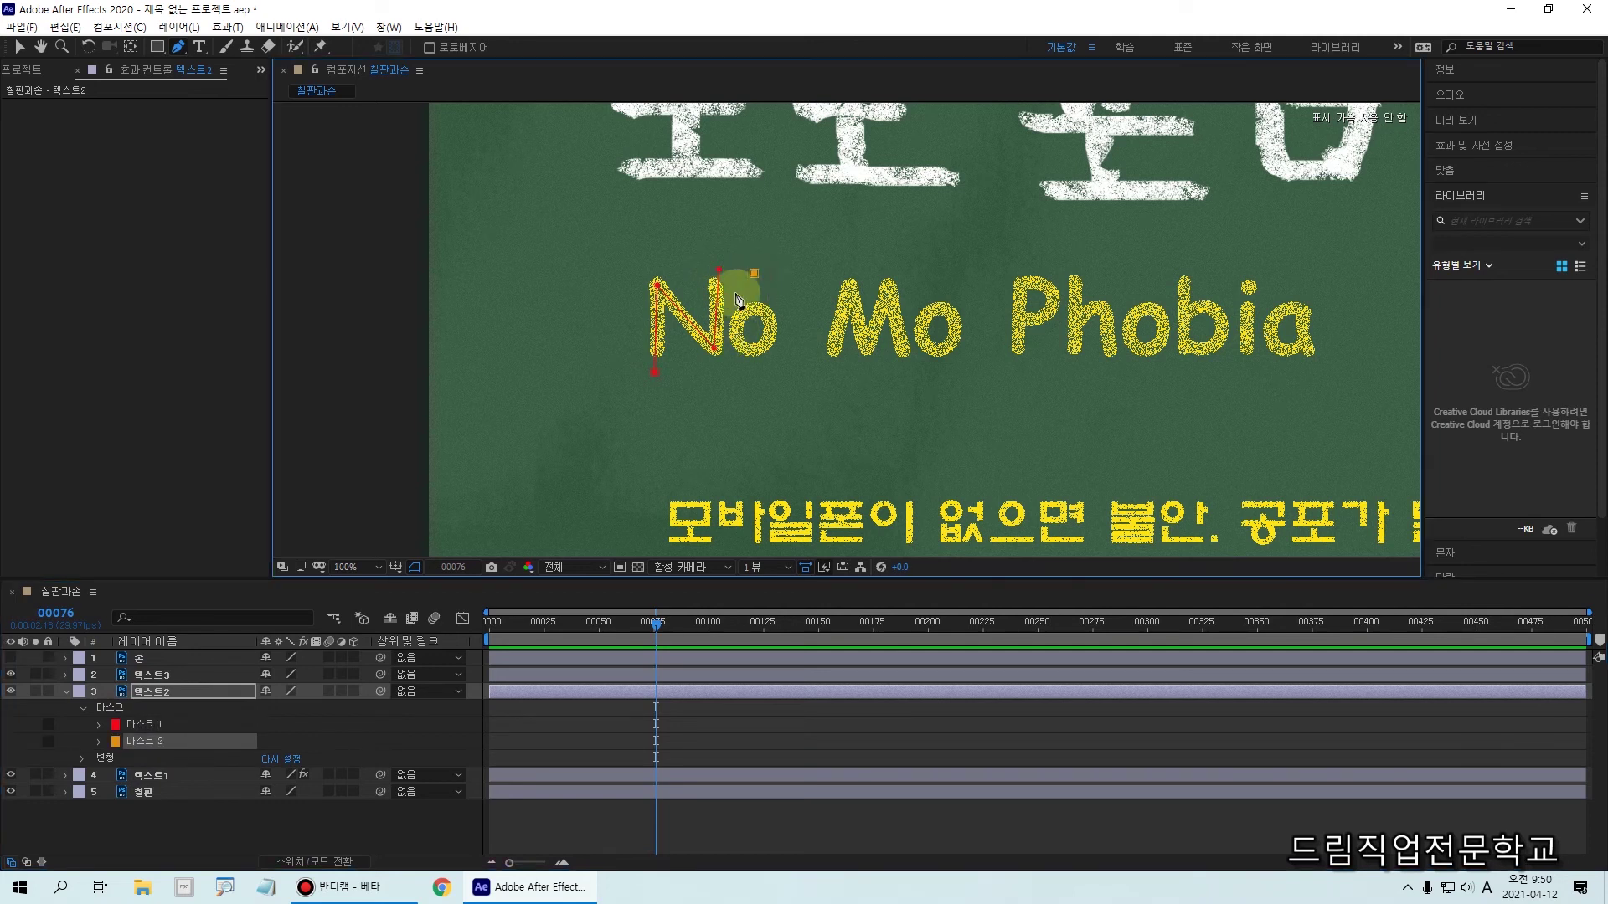
{"action": "key", "text": "ctrl+z"}
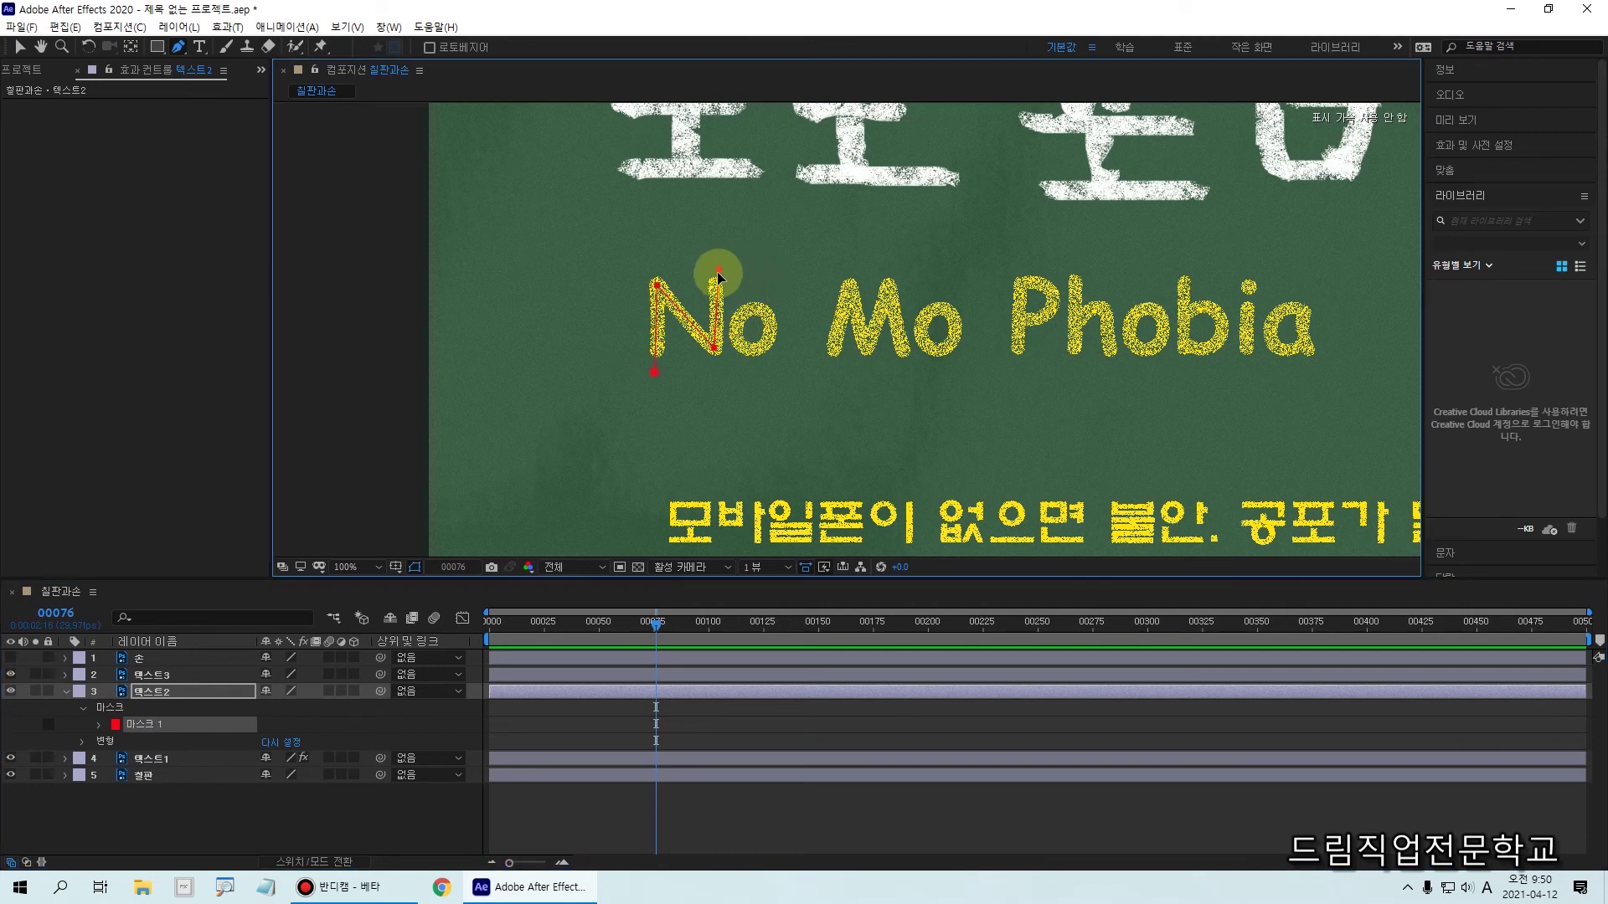
{"action": "left_click", "coordinate": [748, 280]}
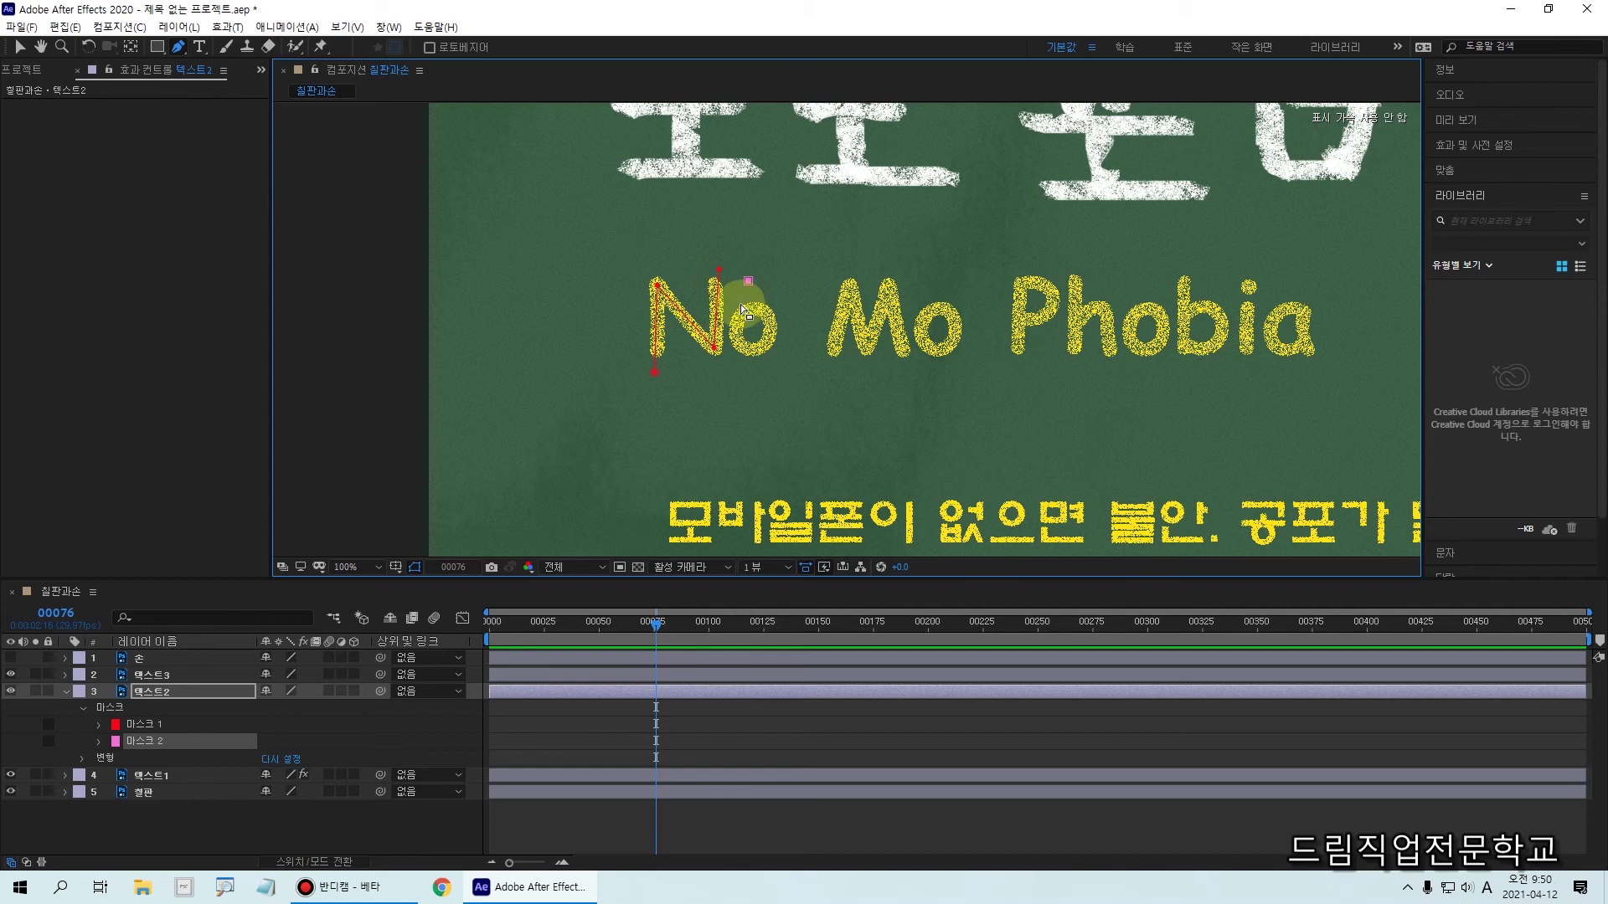
{"action": "key", "text": "ctrl+z"}
{"action": "key", "text": "F2"}
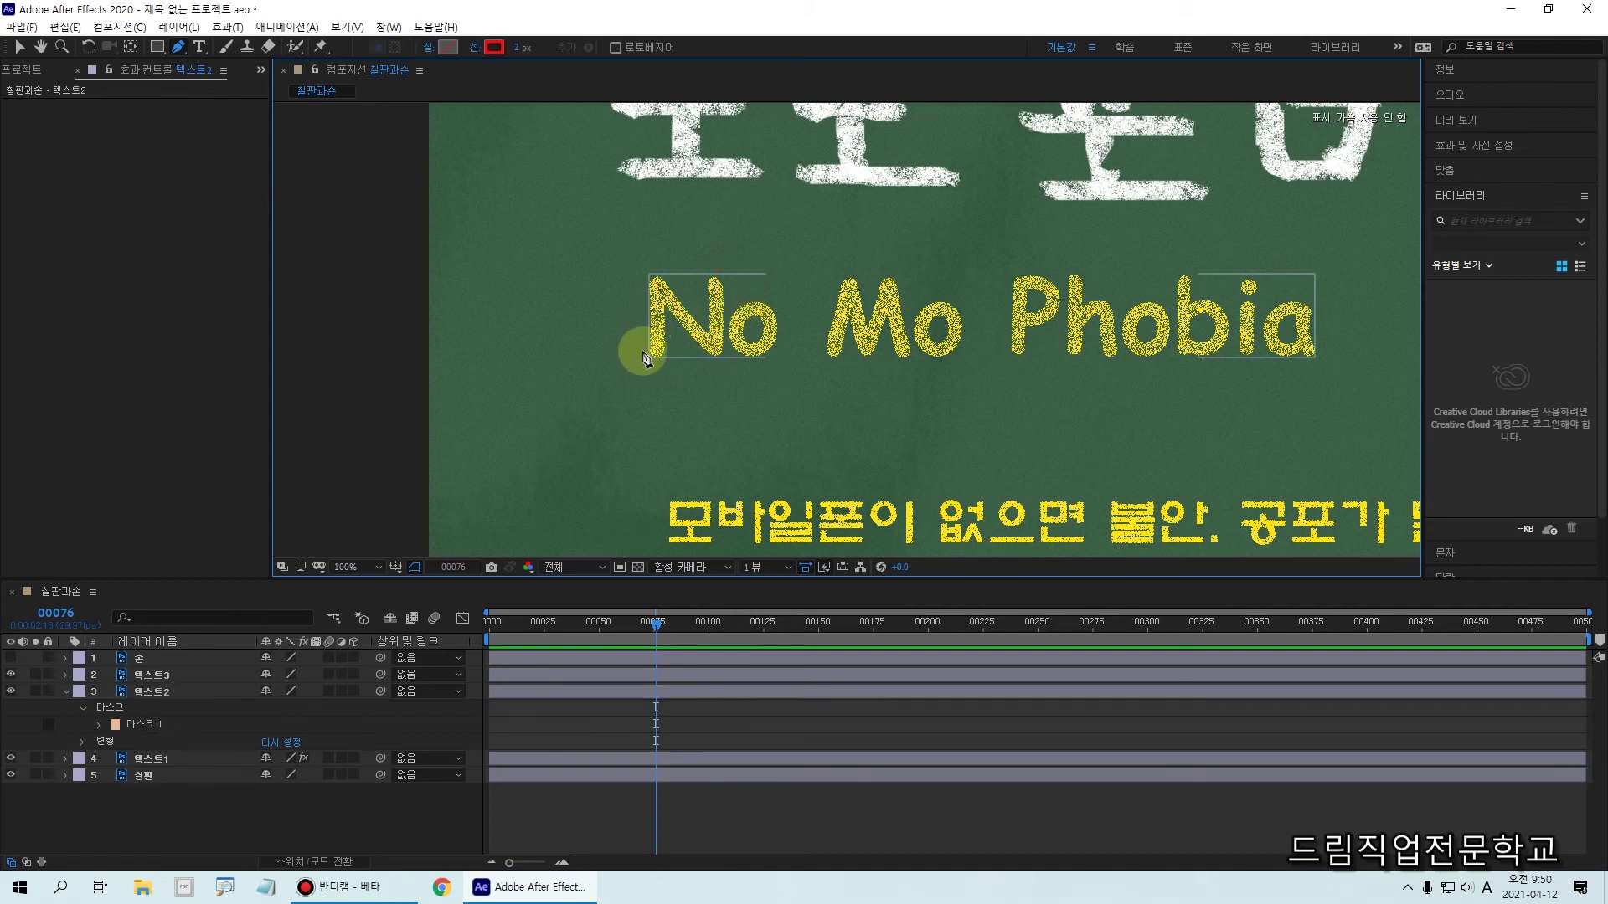
Trace the N and the first o with a continuous Pen path on a new shape layer
{"action": "left_click", "coordinate": [658, 280]}
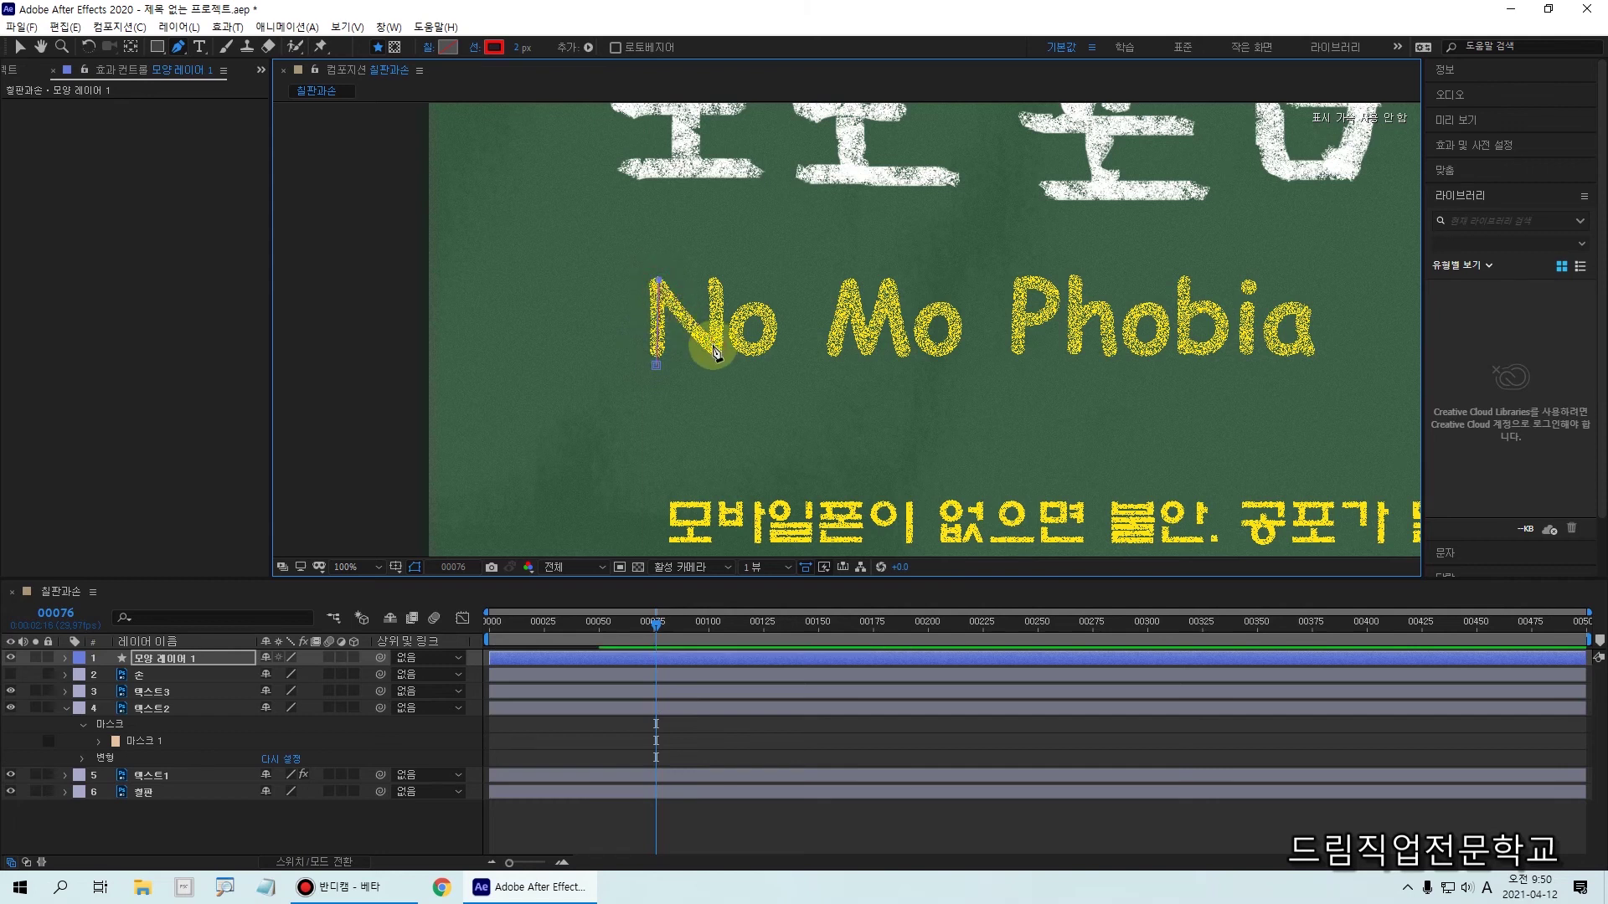
{"action": "left_click", "coordinate": [666, 368]}
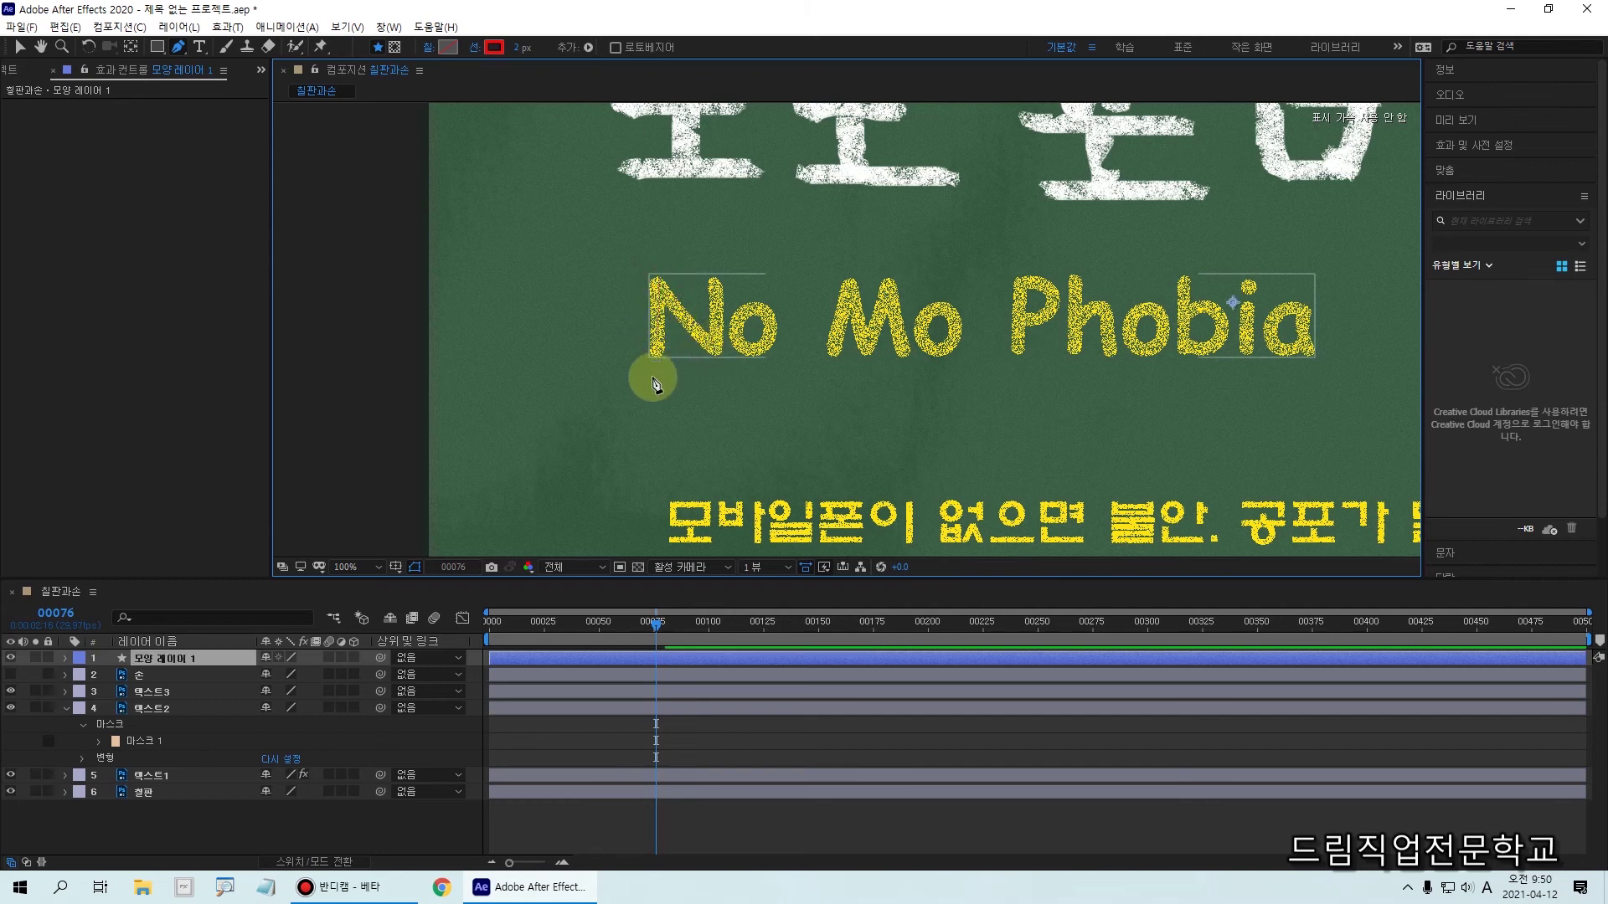
{"action": "left_click", "coordinate": [711, 344]}
{"action": "left_click_drag", "start_coordinate": [717, 260], "coordinate": [758, 293]}
{"action": "left_click_drag", "start_coordinate": [748, 353], "coordinate": [763, 347]}
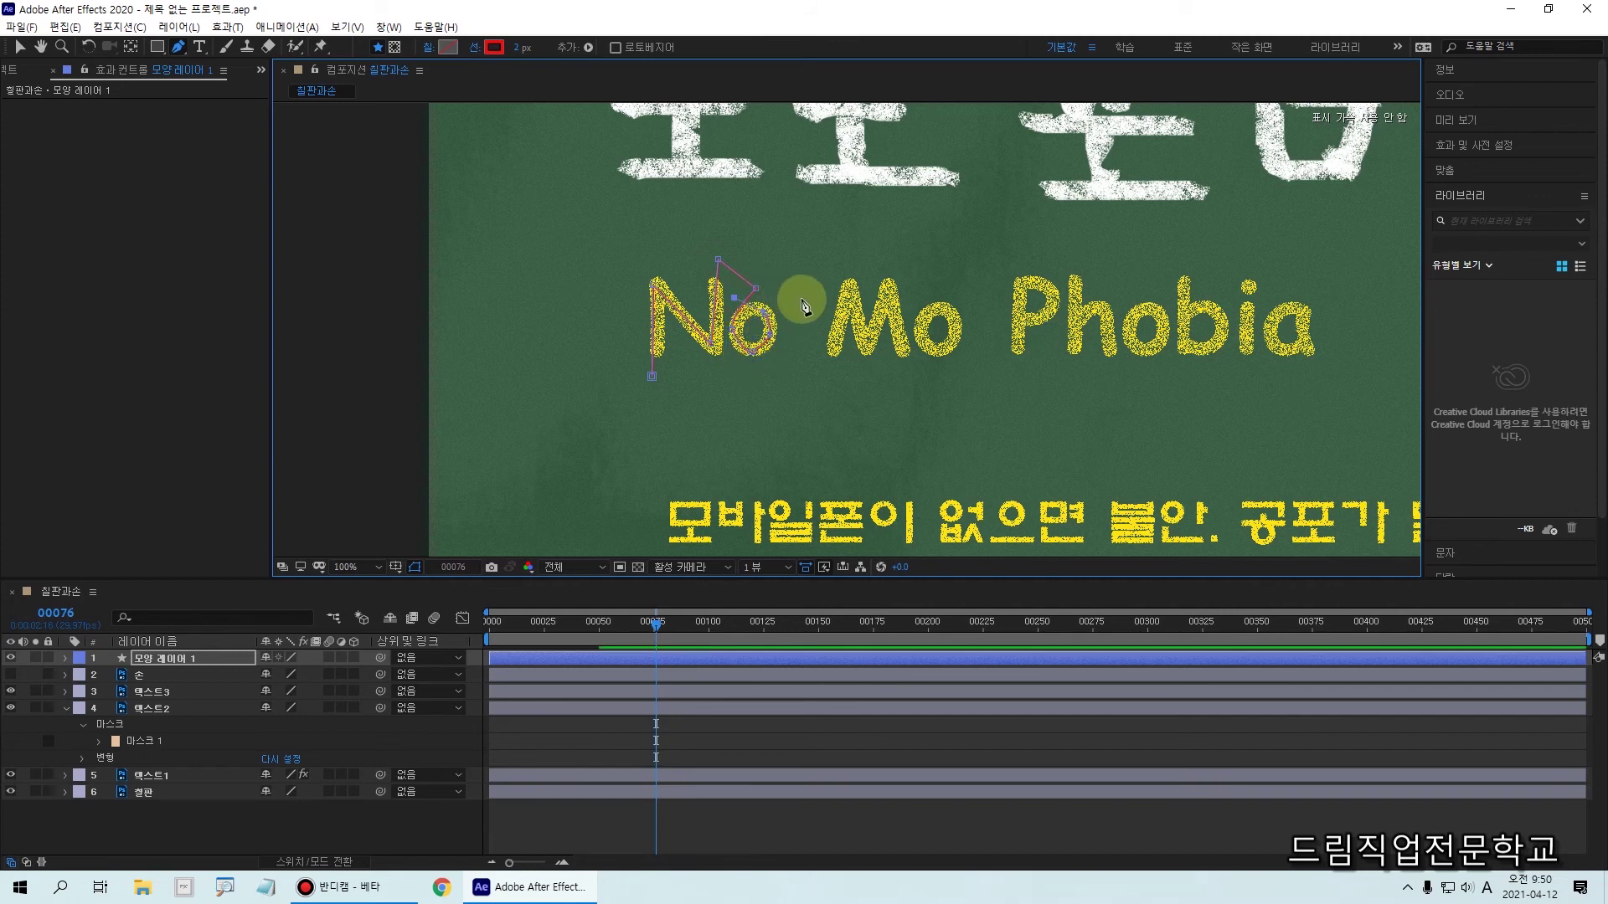
Continue the shape layer's Pen path along the strokes of the M and around the second o
{"action": "left_click", "coordinate": [849, 283]}
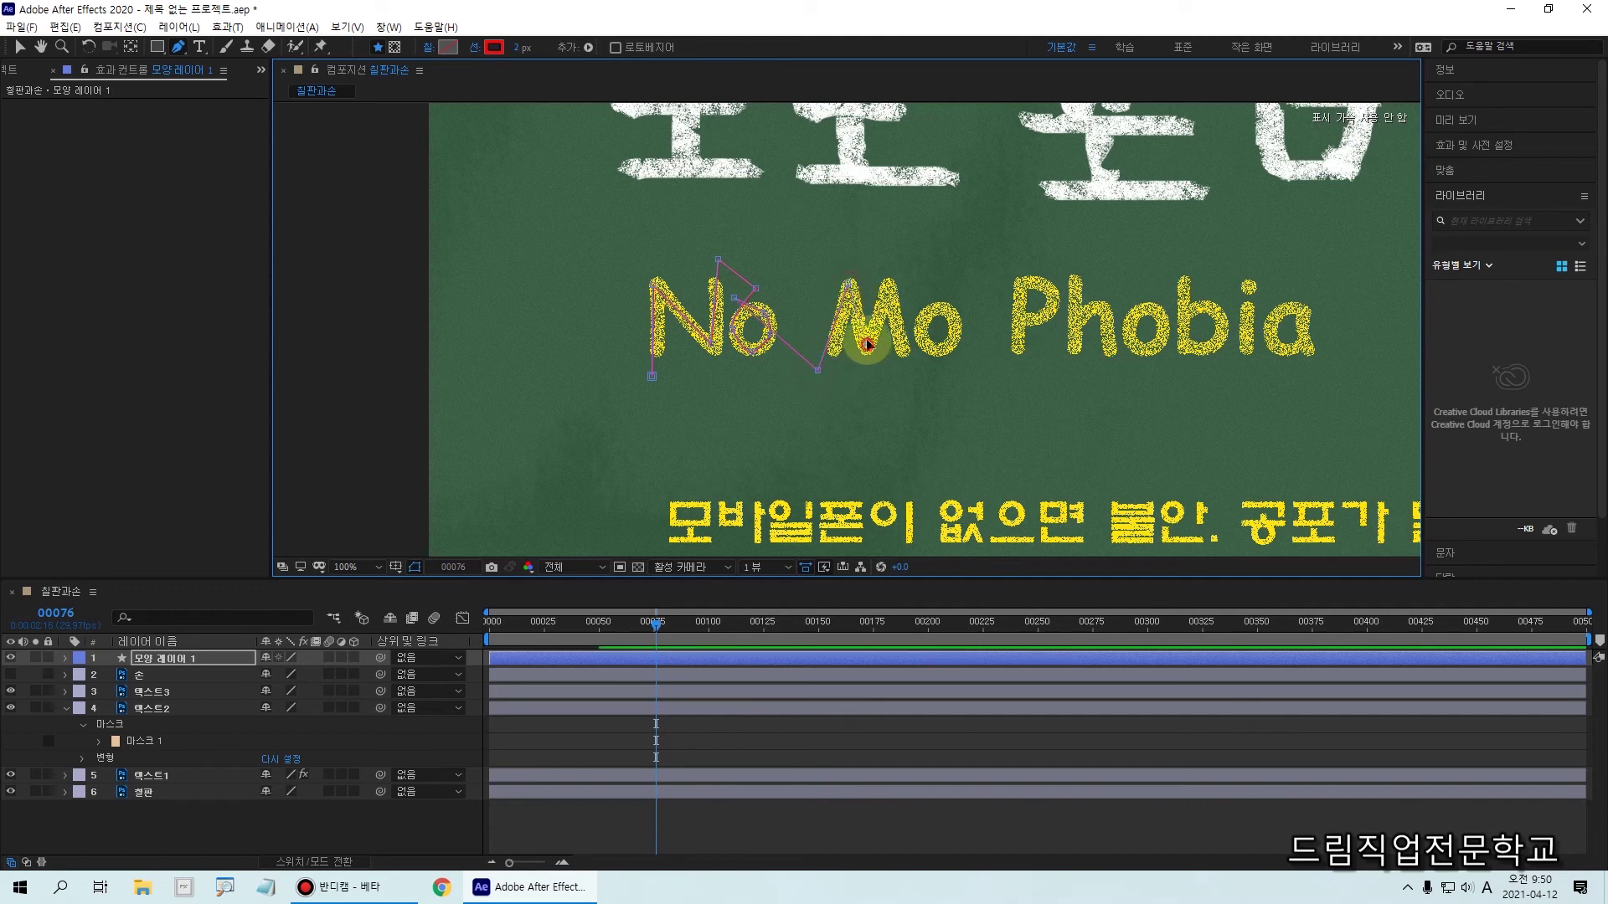
{"action": "left_click", "coordinate": [866, 344]}
{"action": "left_click", "coordinate": [888, 283]}
{"action": "left_click", "coordinate": [904, 350]}
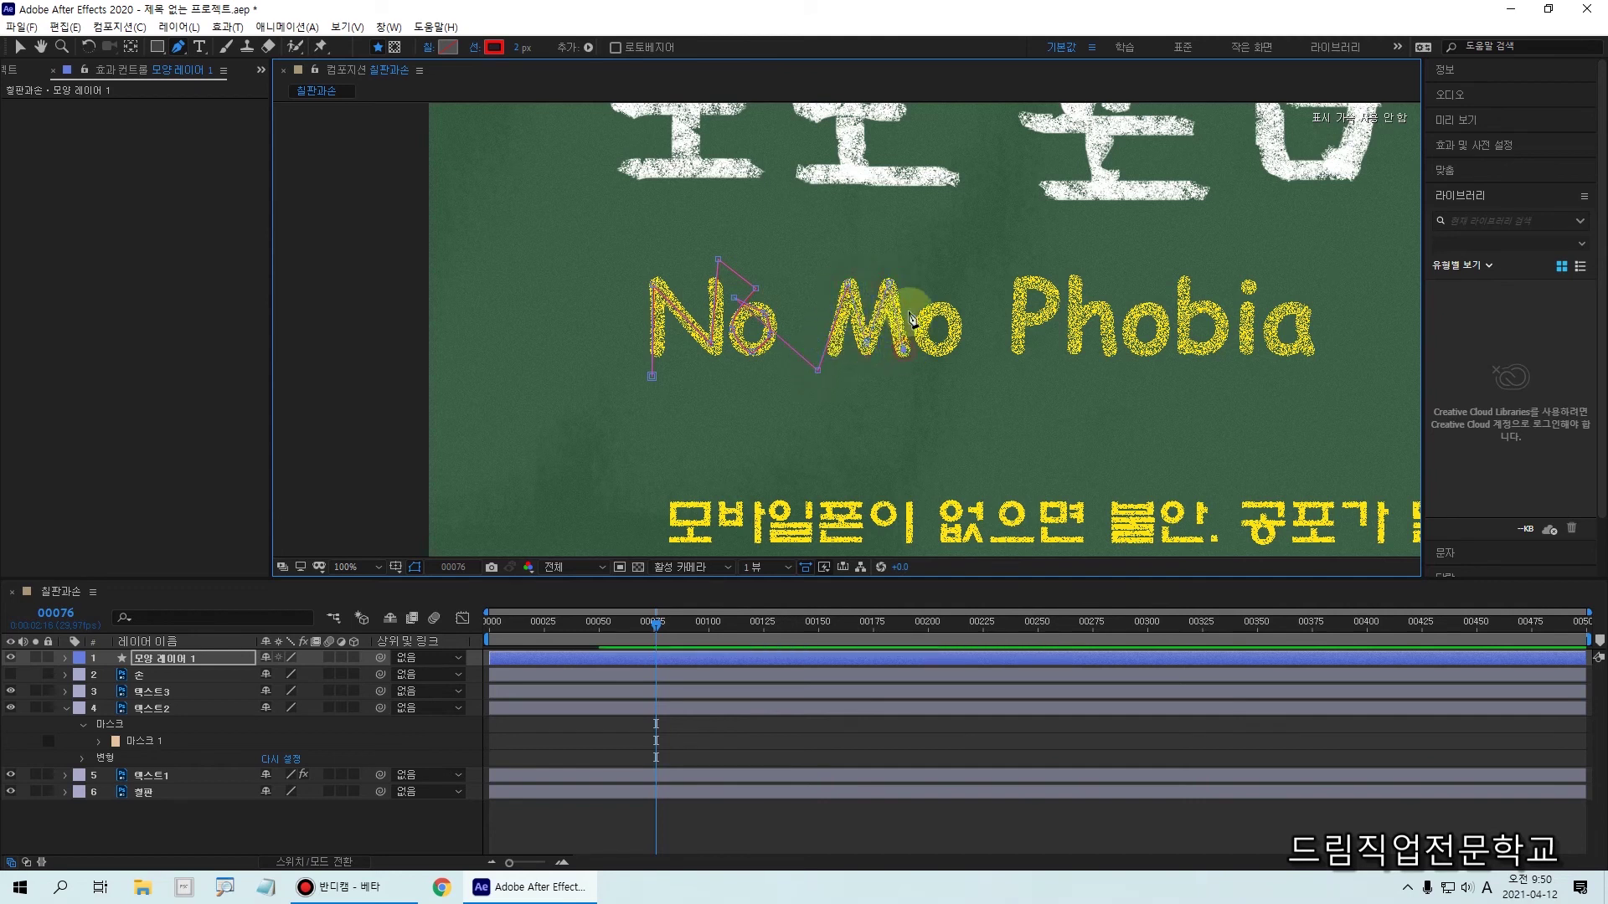
{"action": "left_click", "coordinate": [919, 291]}
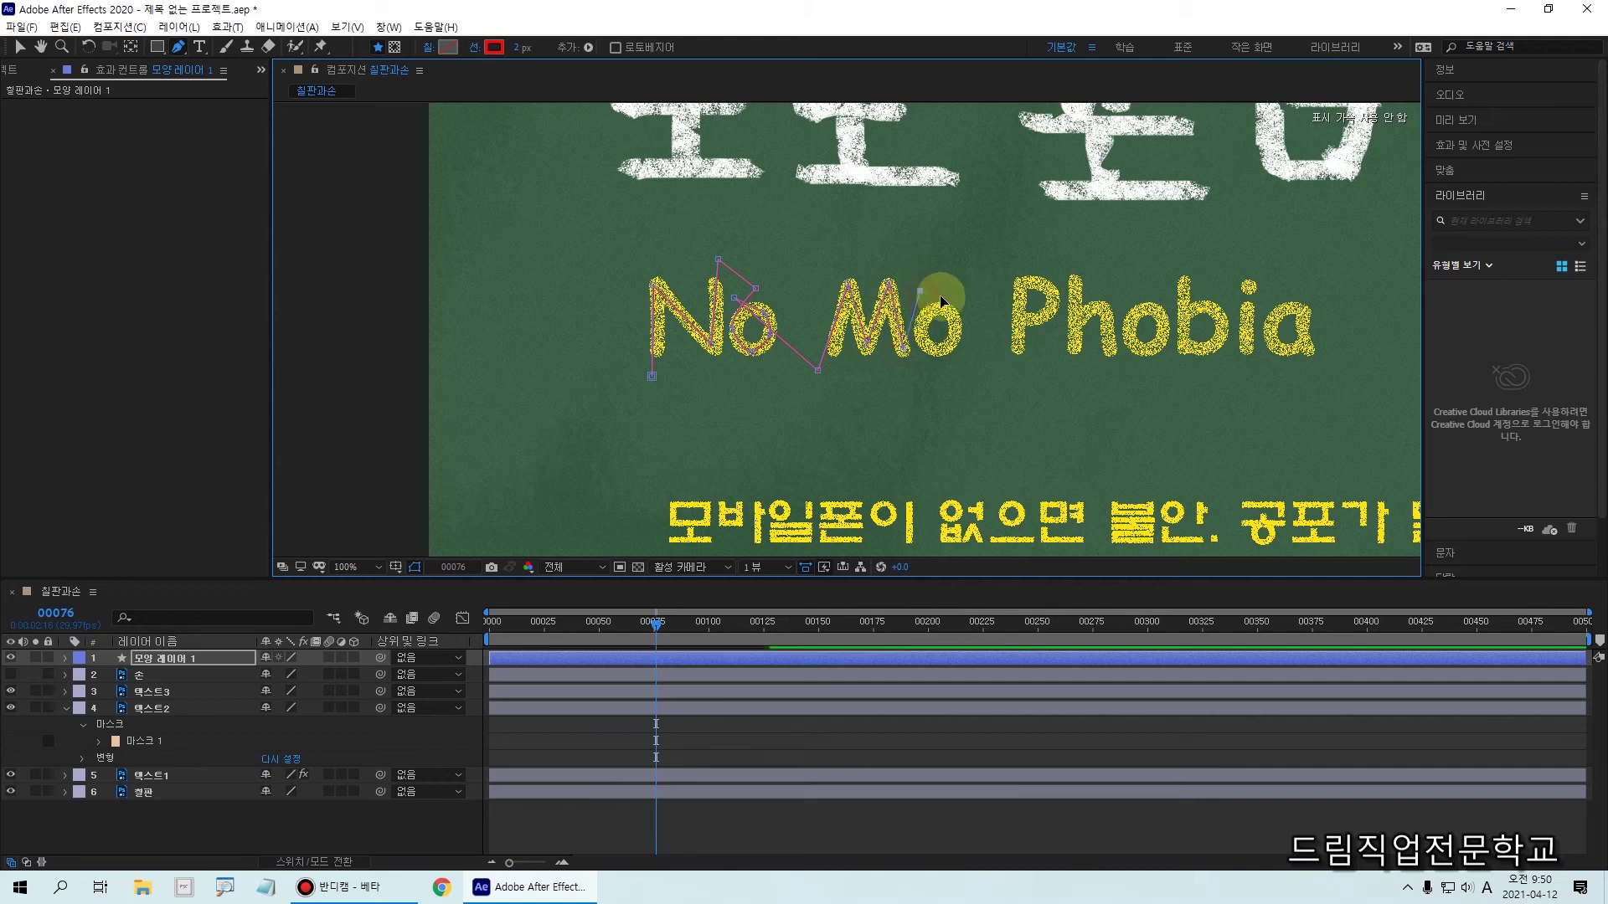
{"action": "left_click", "coordinate": [923, 342]}
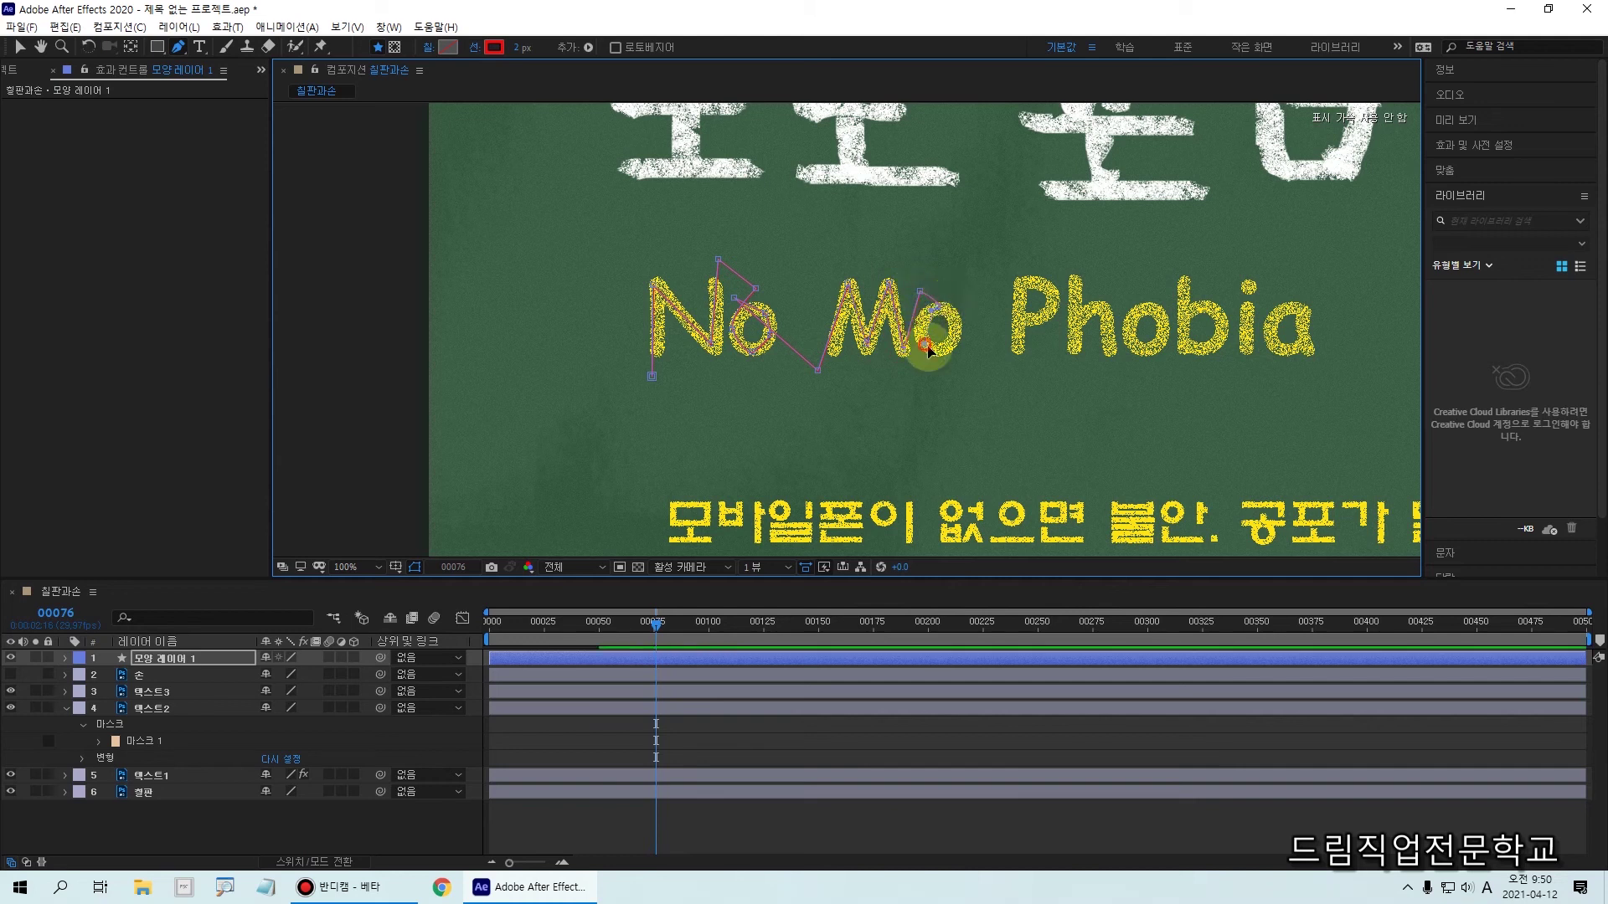
{"action": "left_click", "coordinate": [953, 346]}
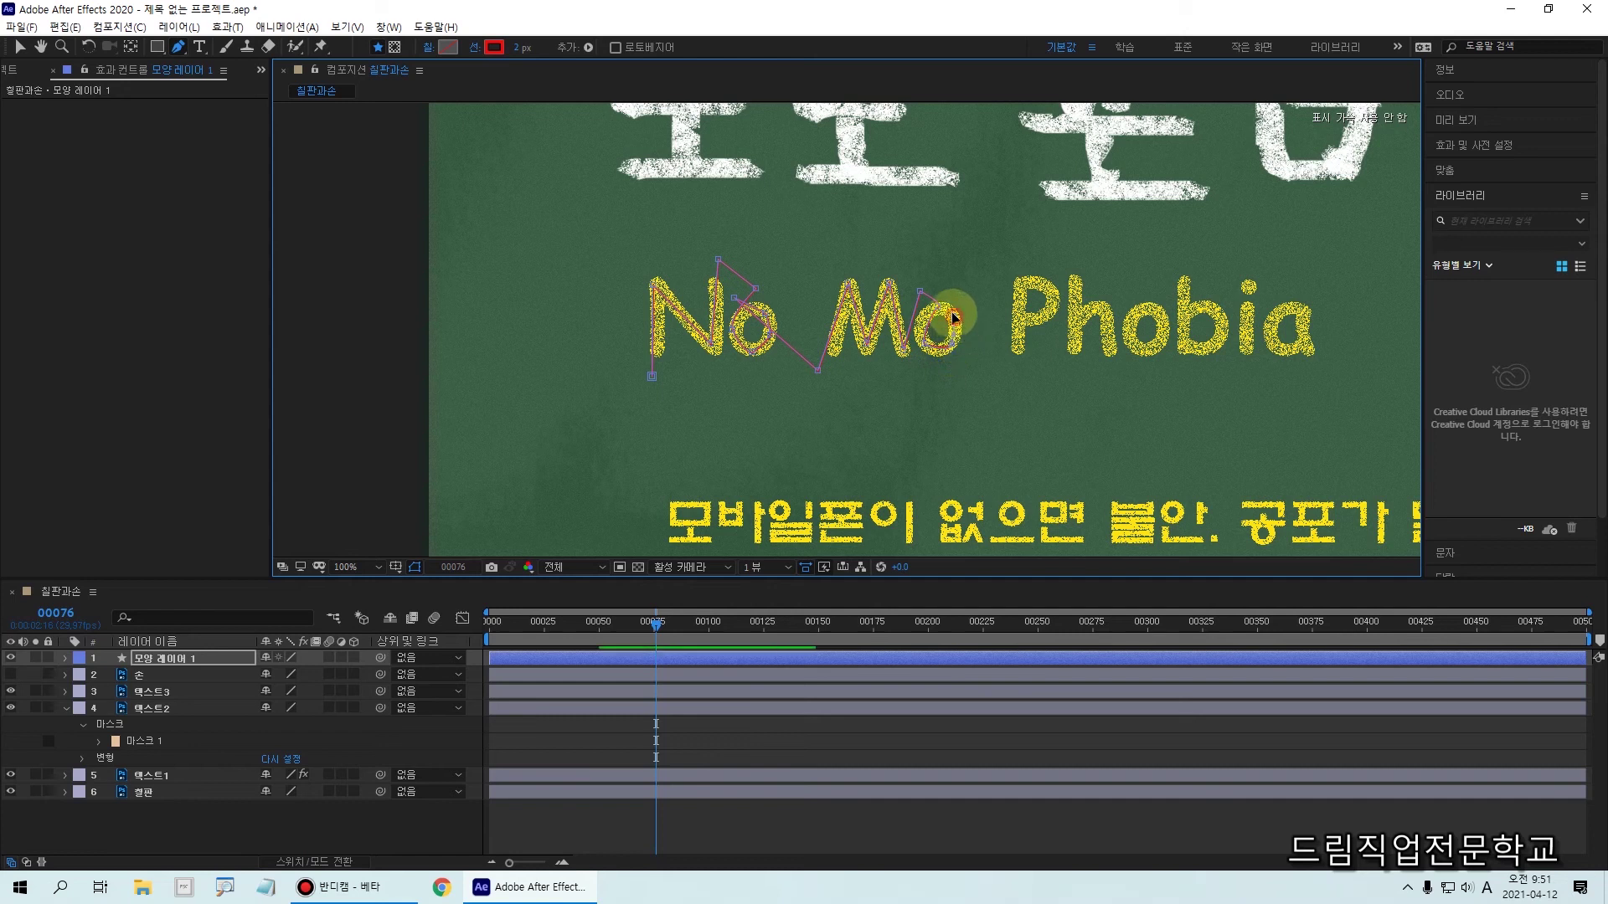
{"action": "left_click", "coordinate": [952, 285]}
Extend the Pen path along the P and the h of Phobia
{"action": "left_click_drag", "start_coordinate": [952, 286], "coordinate": [1021, 252]}
{"action": "left_click", "coordinate": [1016, 365]}
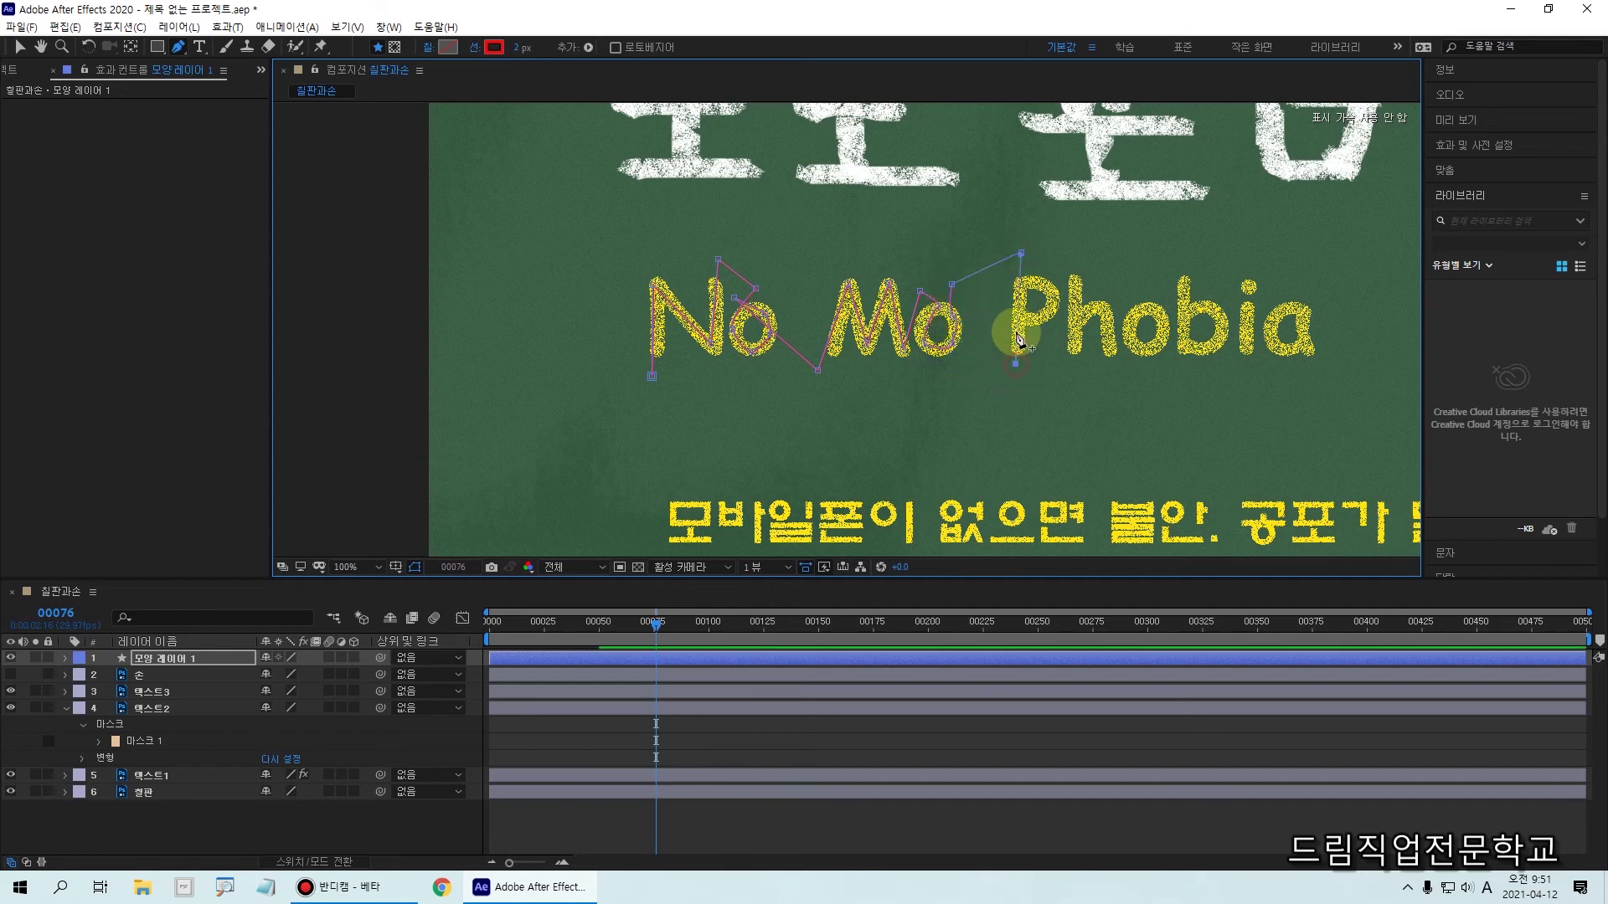
{"action": "left_click", "coordinate": [999, 293]}
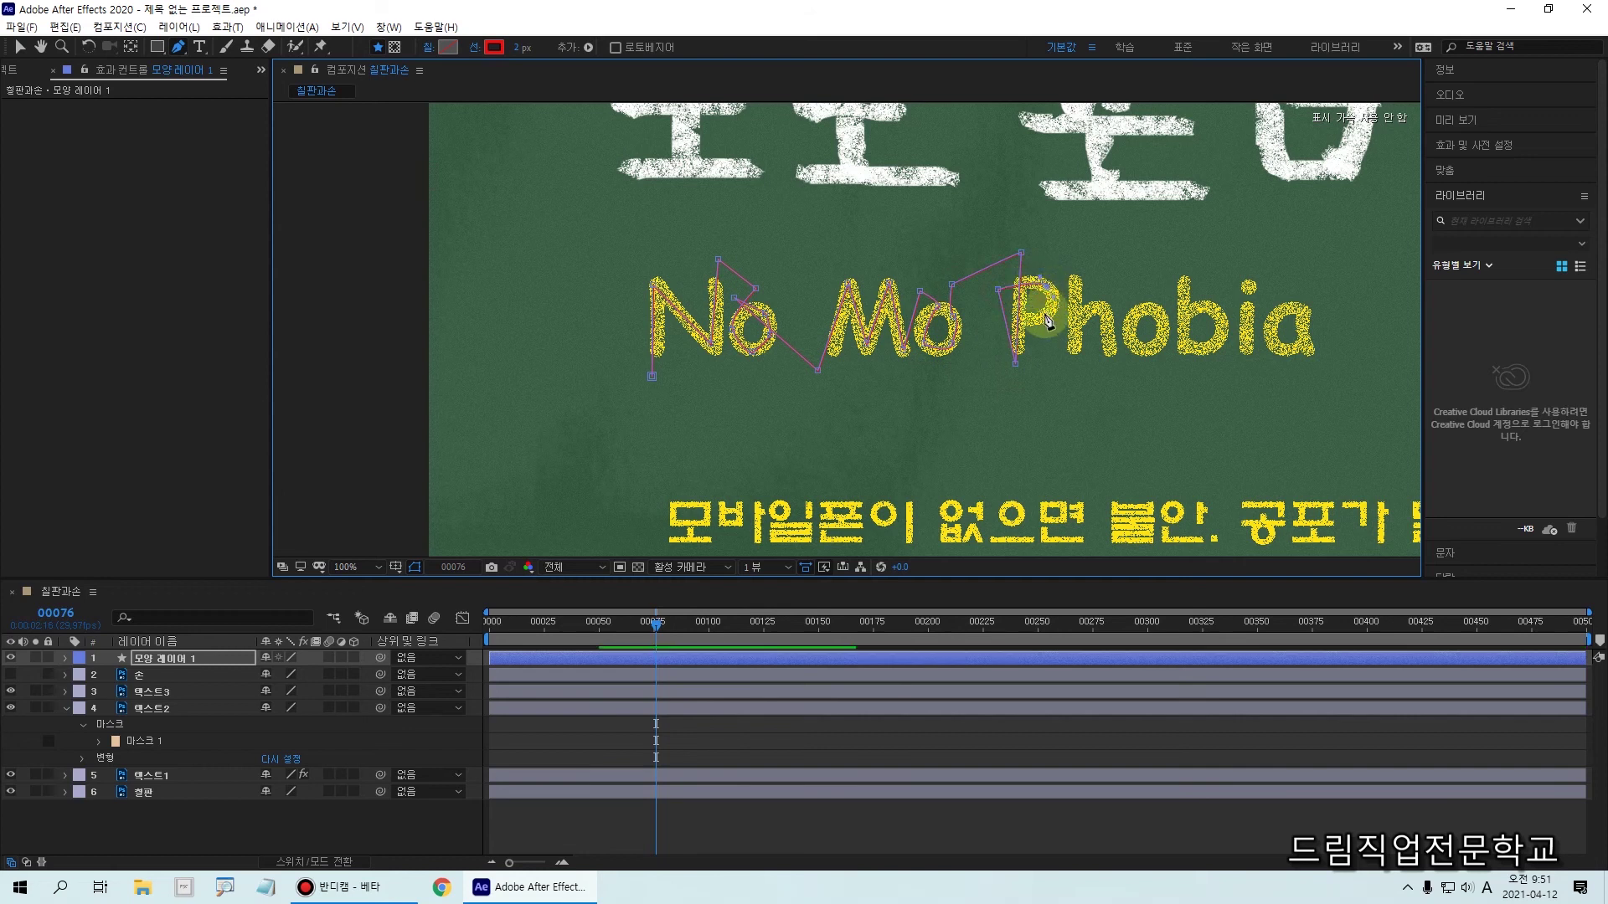
{"action": "left_click_drag", "start_coordinate": [989, 326], "coordinate": [1075, 276]}
{"action": "left_click", "coordinate": [1070, 363]}
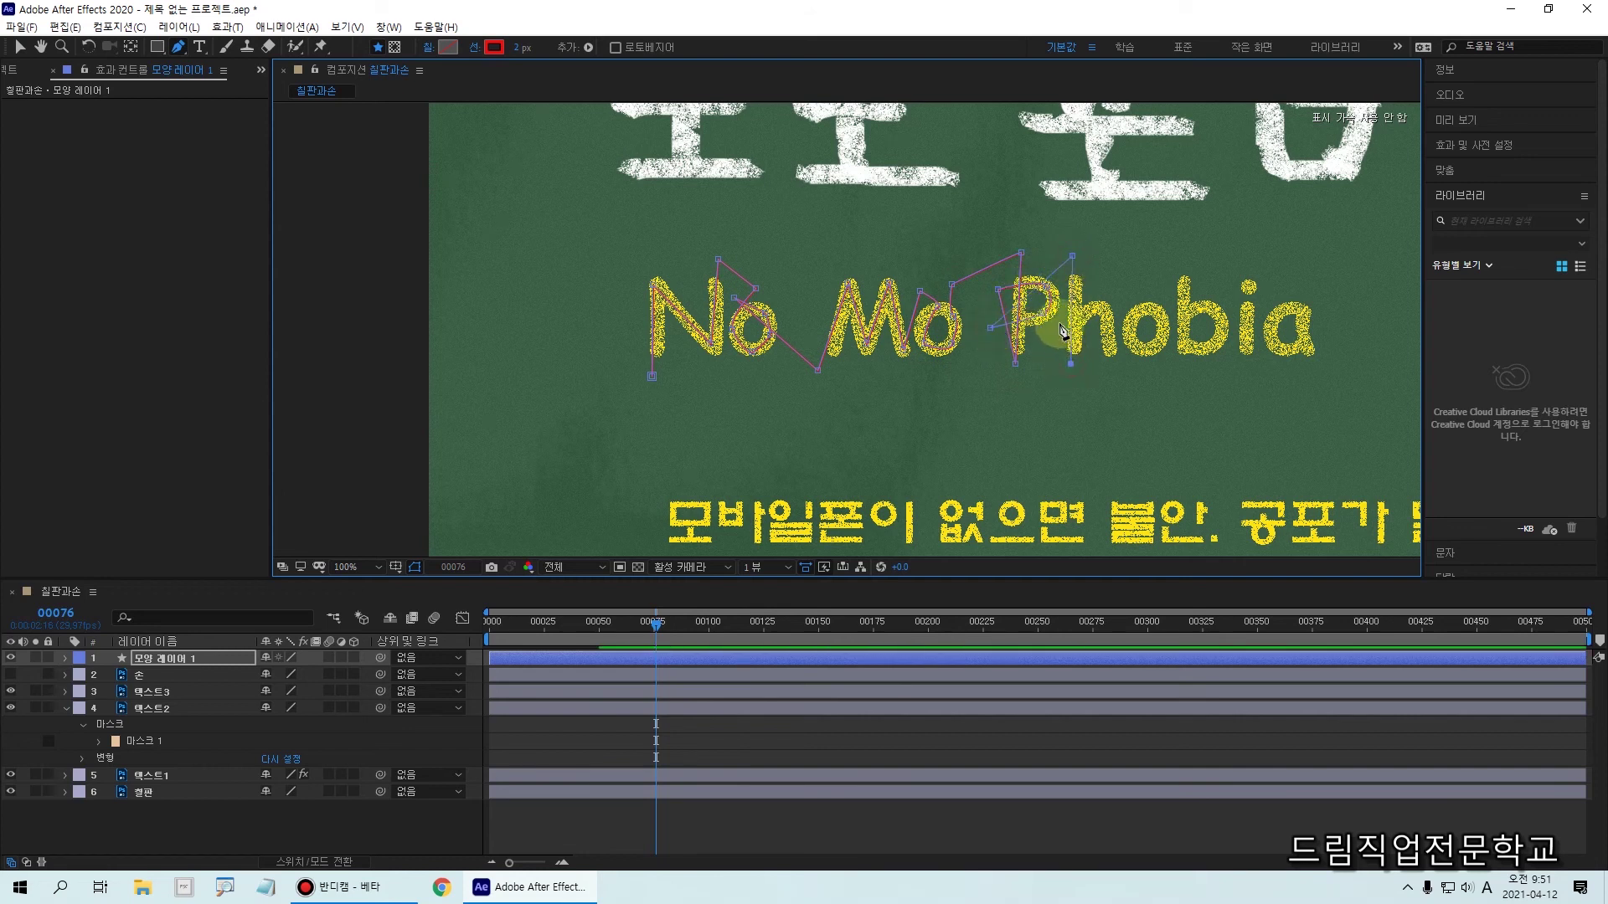
{"action": "left_click_drag", "start_coordinate": [1104, 312], "coordinate": [1105, 368]}
Complete the Pen path through the remaining letters o, b, i and a of Phobia
{"action": "left_click_drag", "start_coordinate": [1124, 305], "coordinate": [1177, 297]}
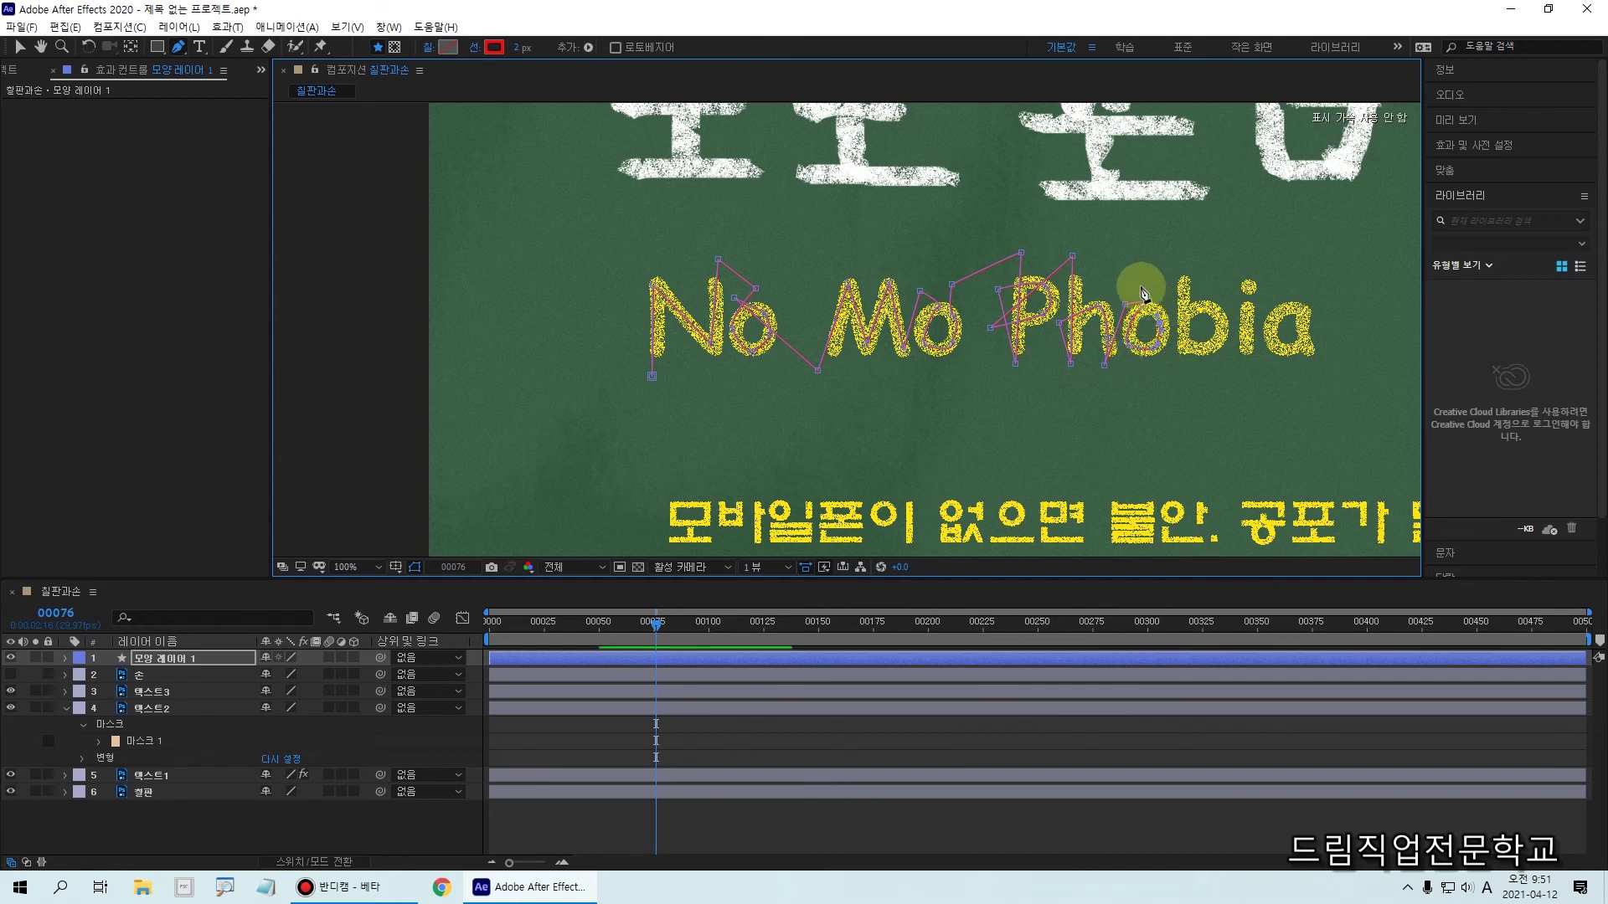
{"action": "left_click", "coordinate": [1187, 255]}
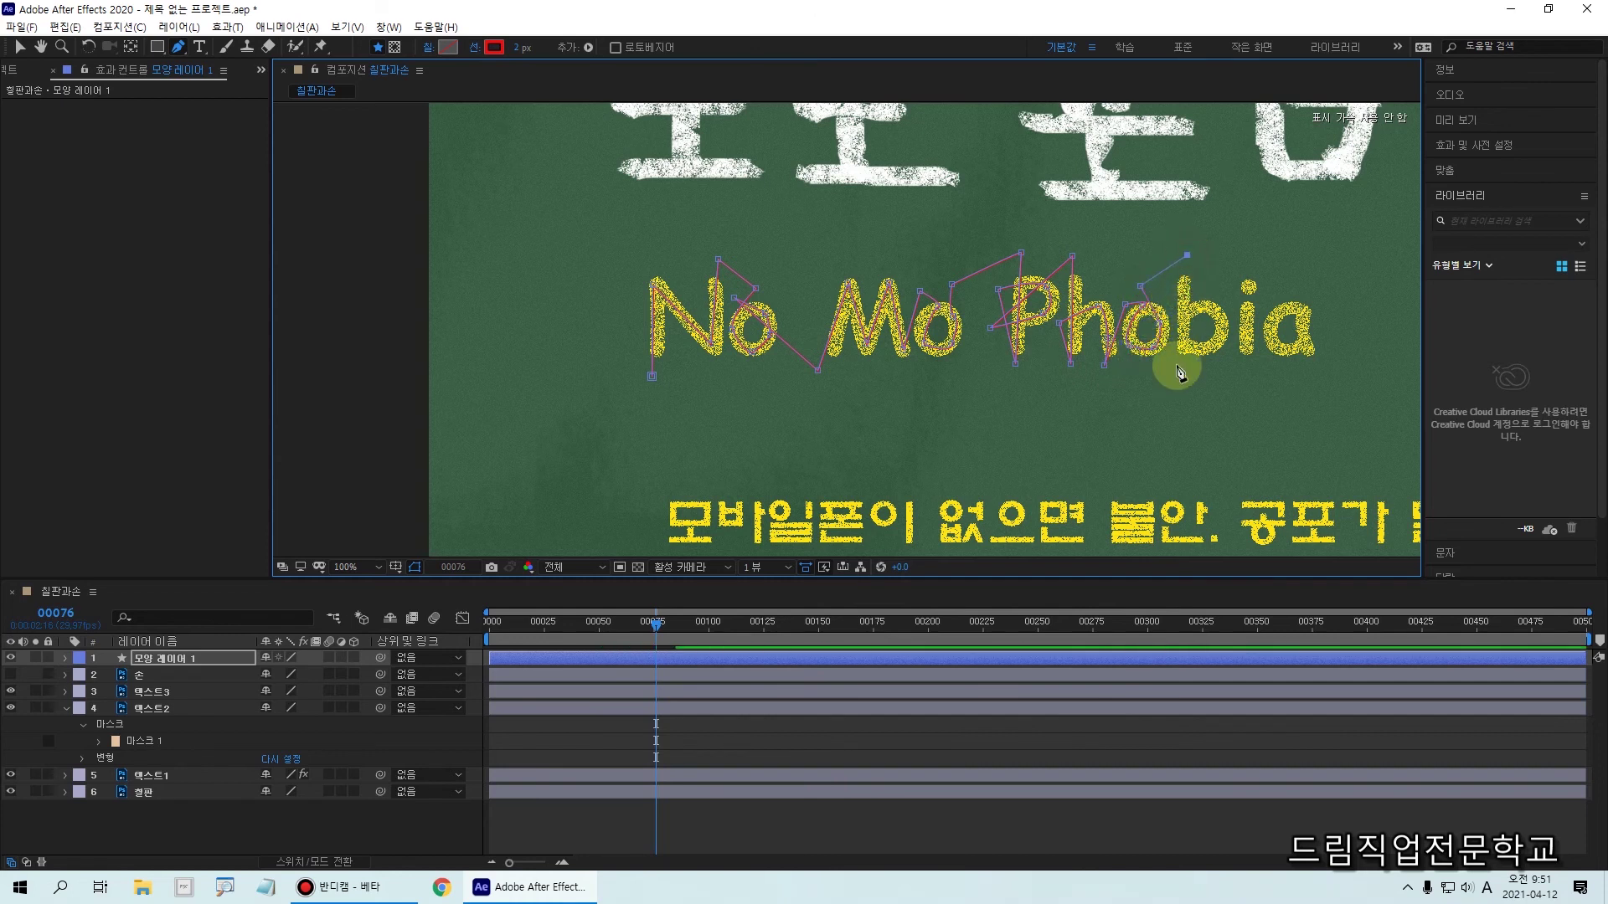
{"action": "left_click_drag", "start_coordinate": [1183, 350], "coordinate": [1298, 347]}
{"action": "left_click", "coordinate": [1249, 360]}
{"action": "left_click_drag", "start_coordinate": [1305, 289], "coordinate": [1320, 364]}
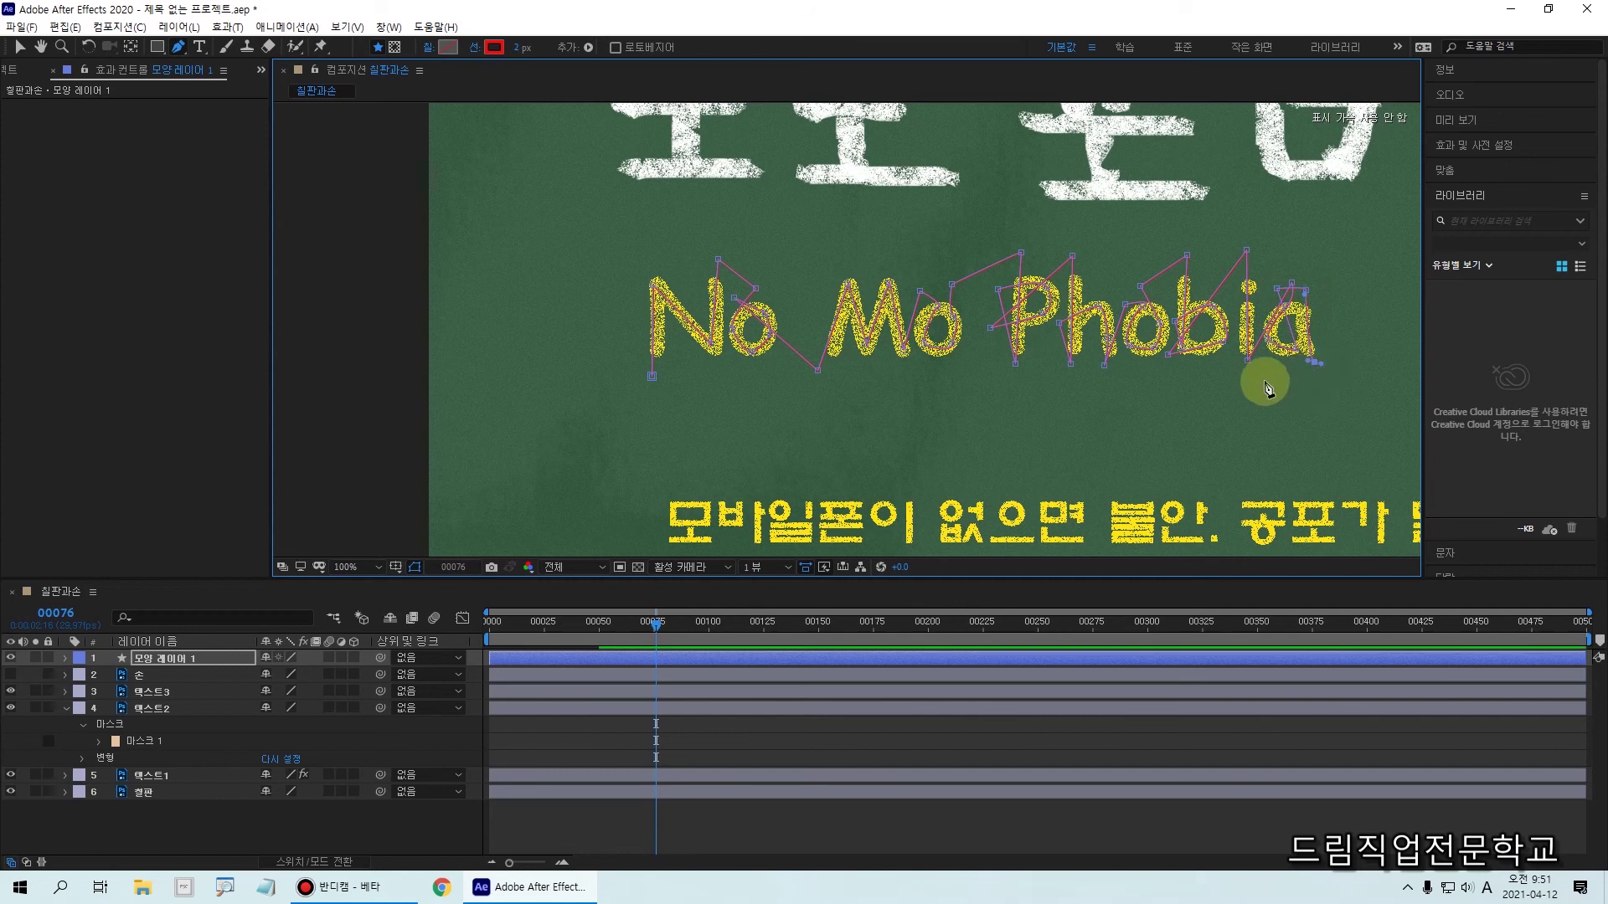
{"action": "scroll", "coordinate": [925, 344], "scroll_direction": "down", "scroll_amount": 3}
{"action": "scroll", "coordinate": [1023, 341], "scroll_direction": "up", "scroll_amount": 3}
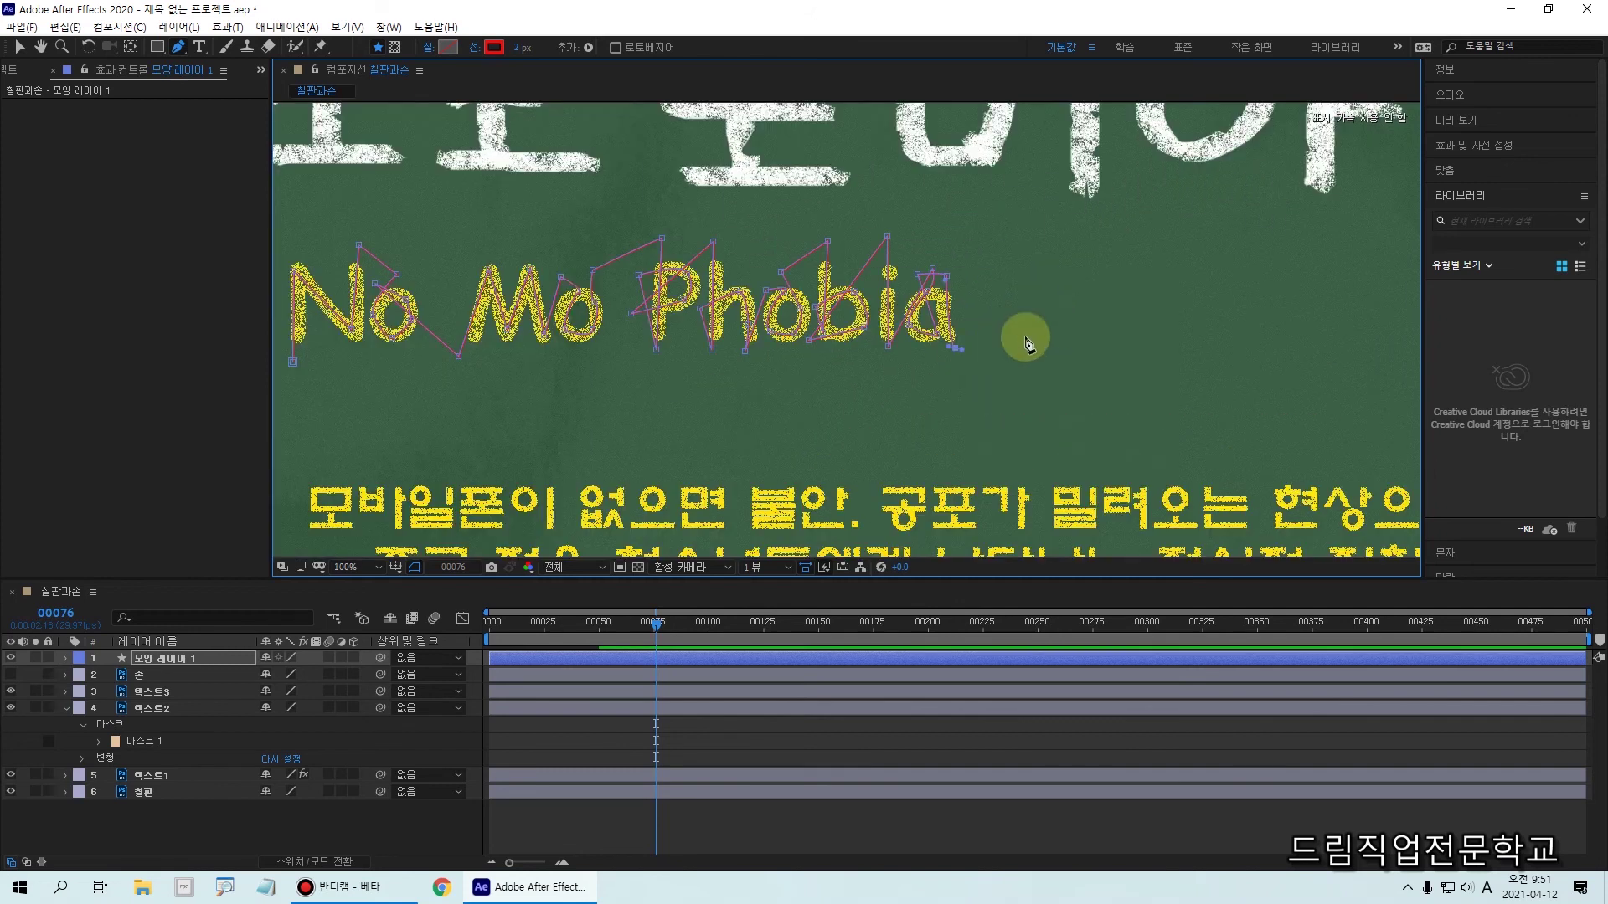
{"action": "left_click_drag", "start_coordinate": [922, 368], "coordinate": [1001, 373]}
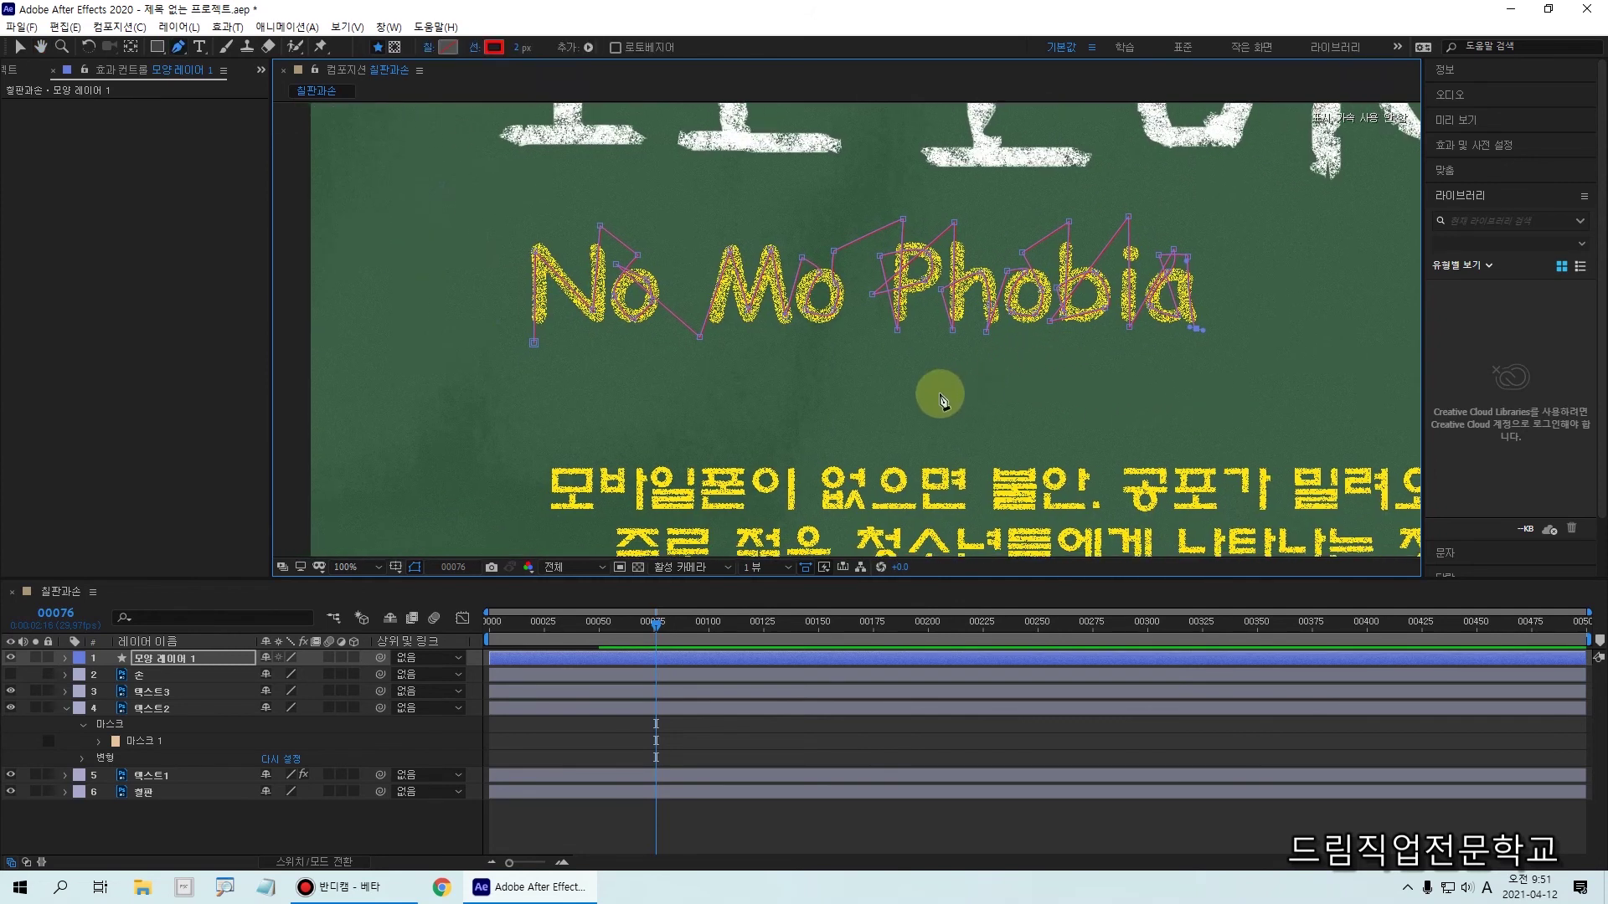
{"action": "left_click_drag", "start_coordinate": [489, 220], "coordinate": [1290, 364]}
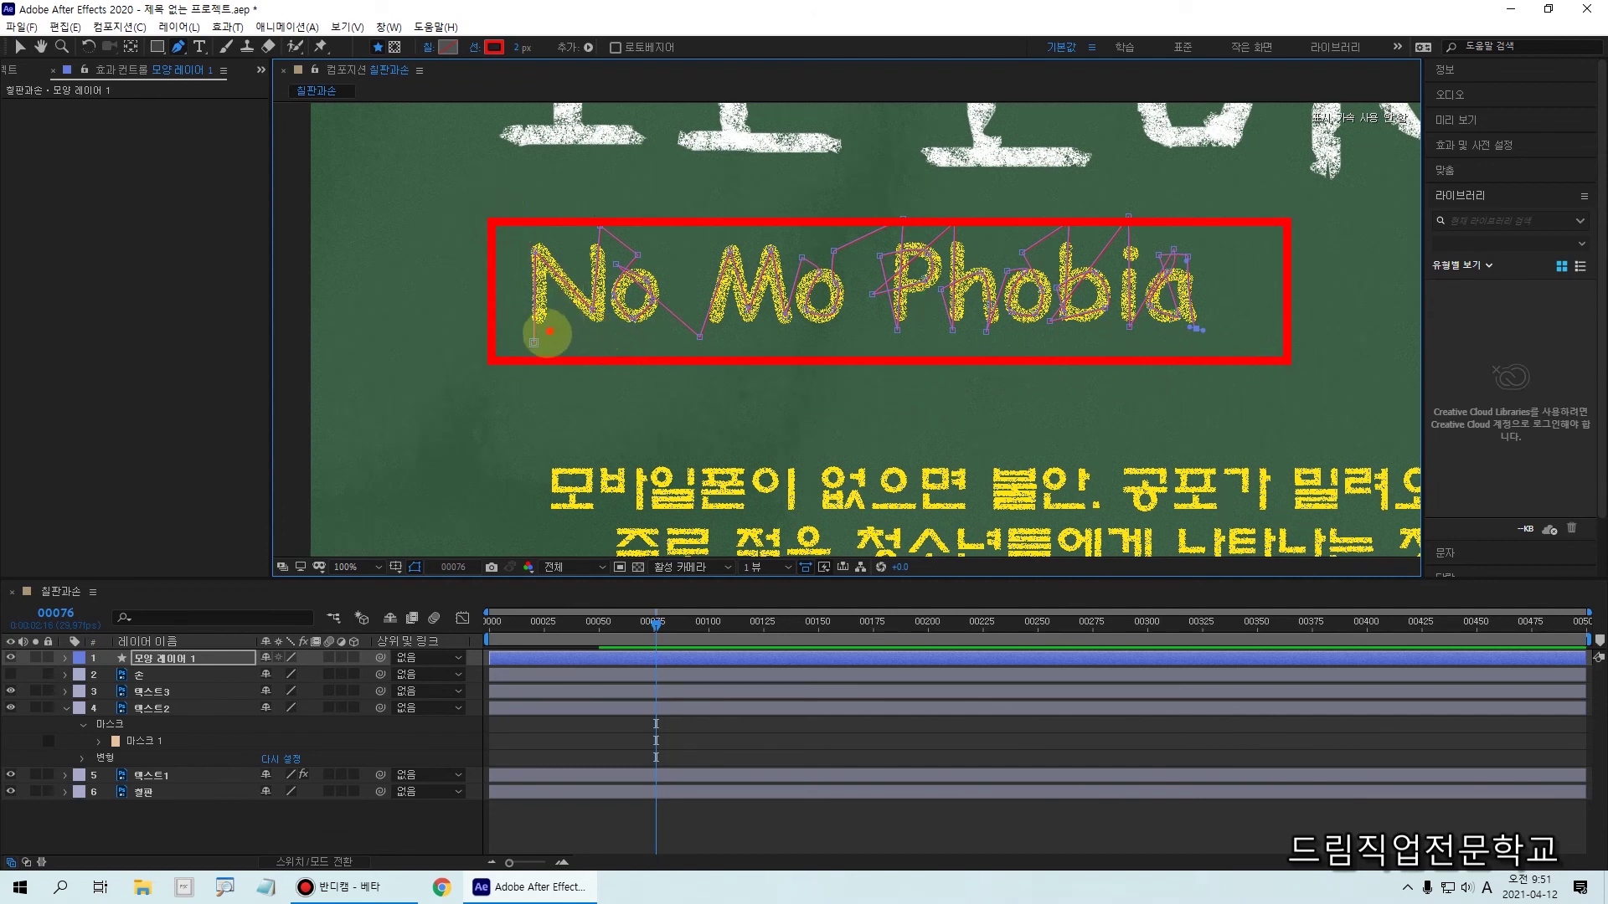
{"action": "mouse_move", "coordinate": [536, 335]}
{"action": "left_mouse_down"}
{"action": "mouse_move", "coordinate": [538, 248]}
{"action": "mouse_move", "coordinate": [597, 302]}
{"action": "mouse_move", "coordinate": [603, 236]}
{"action": "mouse_move", "coordinate": [633, 269]}
{"action": "mouse_move", "coordinate": [630, 326]}
{"action": "mouse_move", "coordinate": [657, 284]}
{"action": "mouse_move", "coordinate": [635, 268]}
{"action": "mouse_move", "coordinate": [638, 287]}
{"action": "mouse_move", "coordinate": [714, 320]}
{"action": "left_mouse_up"}
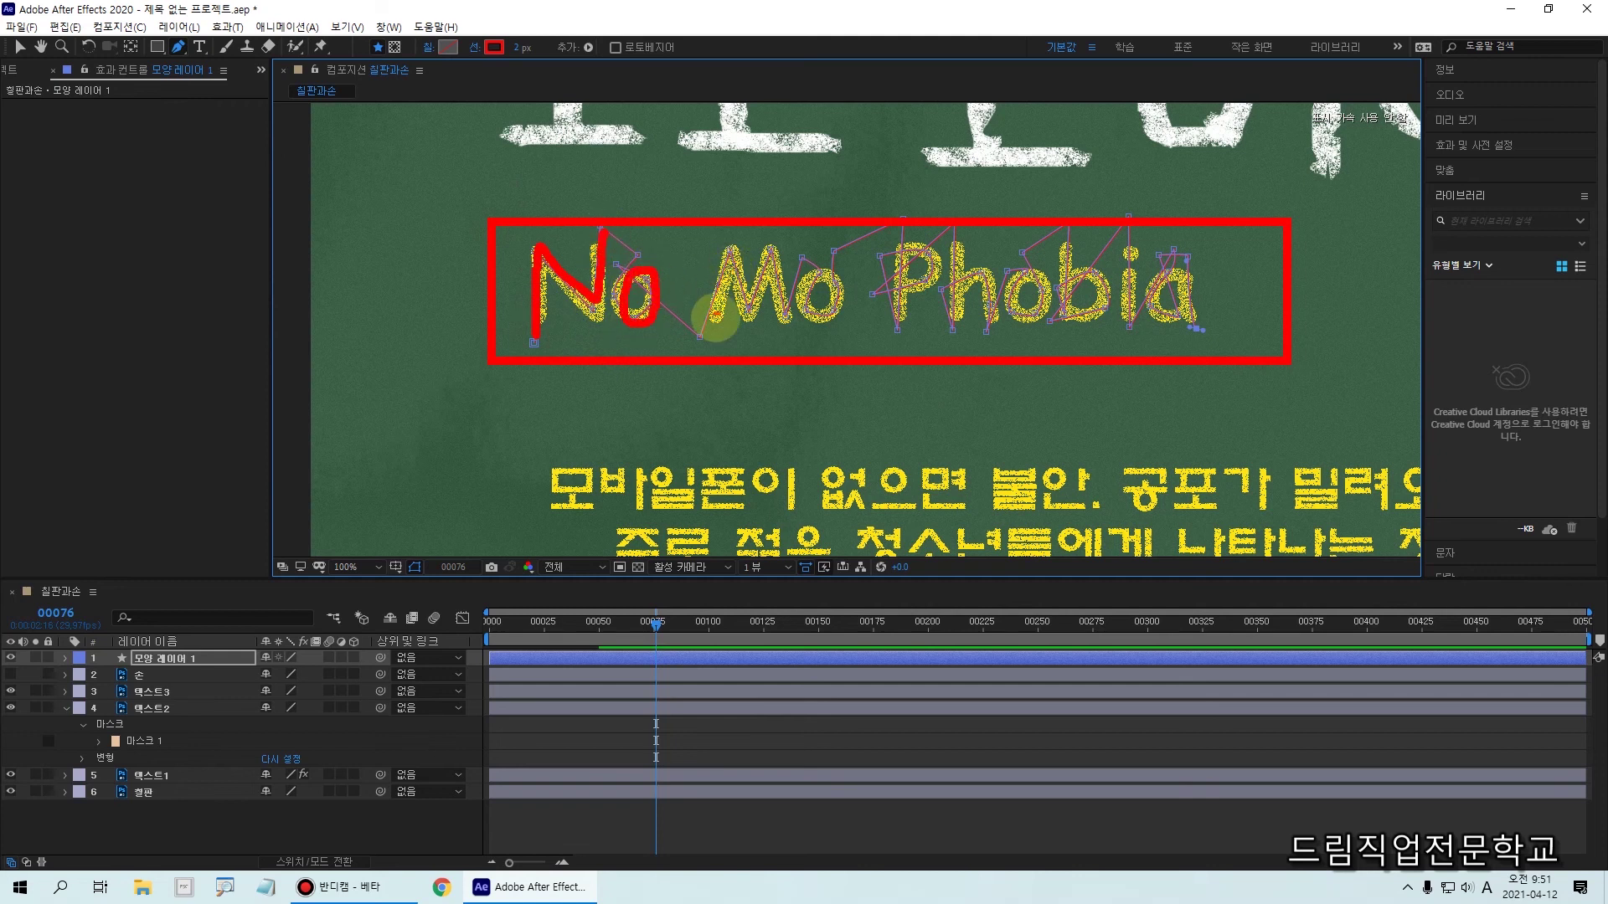
{"action": "mouse_move", "coordinate": [728, 256]}
{"action": "left_mouse_down"}
{"action": "mouse_move", "coordinate": [748, 309]}
{"action": "mouse_move", "coordinate": [775, 248]}
{"action": "mouse_move", "coordinate": [787, 327]}
{"action": "left_mouse_up"}
{"action": "mouse_move", "coordinate": [841, 281]}
{"action": "left_mouse_down"}
{"action": "mouse_move", "coordinate": [813, 311]}
{"action": "mouse_move", "coordinate": [846, 307]}
{"action": "mouse_move", "coordinate": [842, 269]}
{"action": "left_mouse_up"}
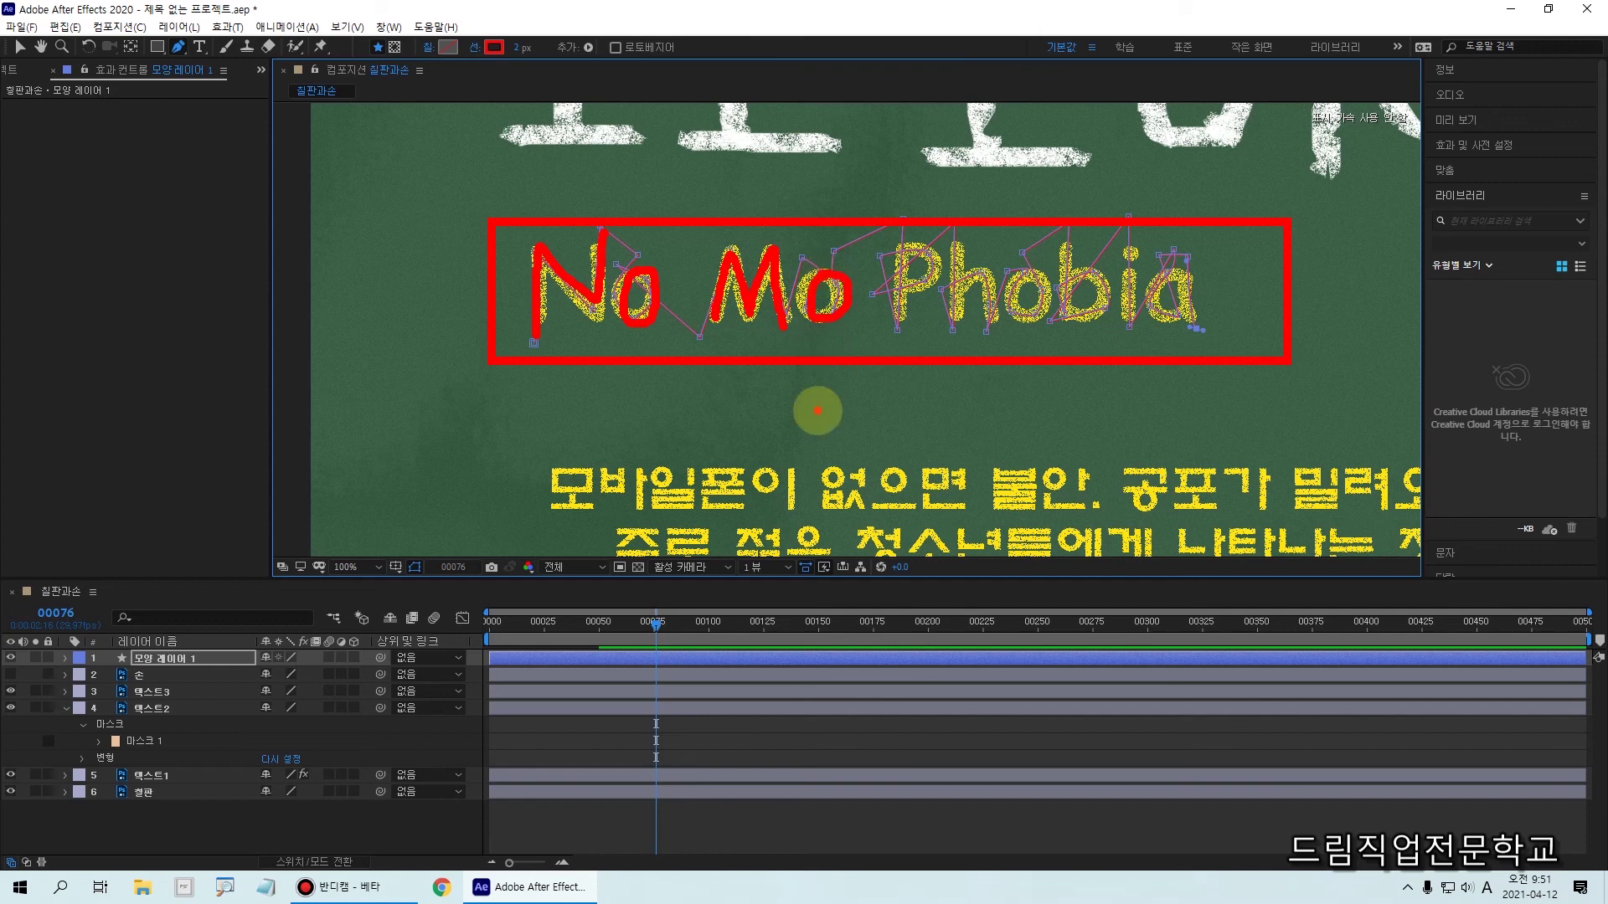
{"action": "key", "text": "Escape"}
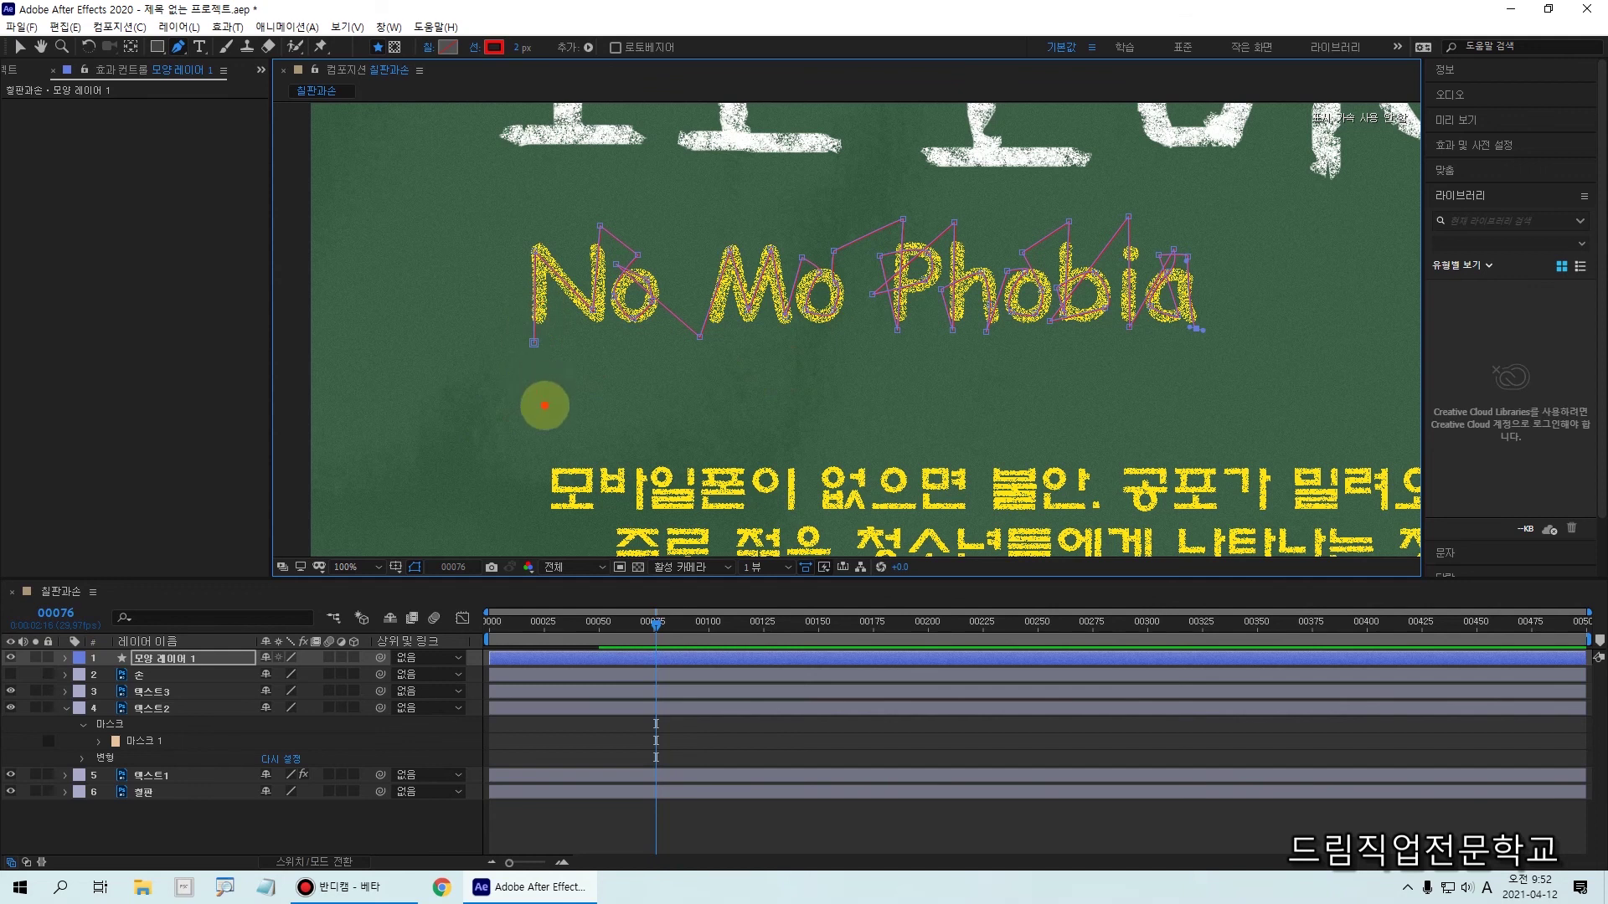
{"action": "left_click_drag", "start_coordinate": [529, 377], "coordinate": [529, 414]}
{"action": "left_click", "coordinate": [548, 413]}
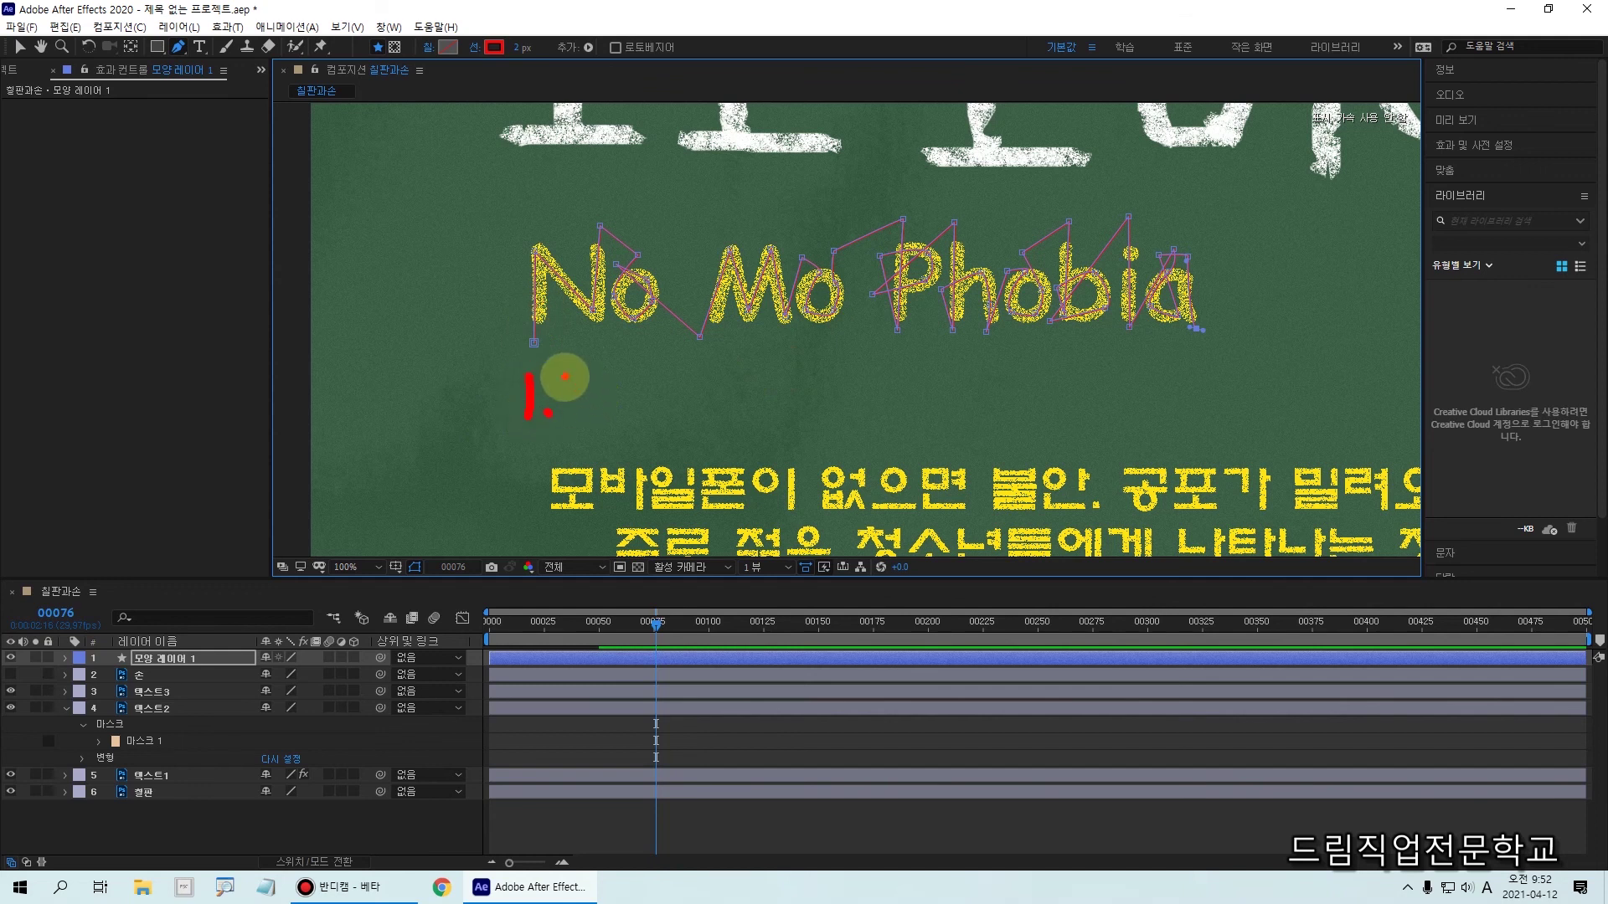
{"action": "left_click_drag", "start_coordinate": [569, 388], "coordinate": [608, 387]}
{"action": "mouse_move", "coordinate": [592, 388]}
{"action": "left_mouse_down"}
{"action": "mouse_move", "coordinate": [593, 412]}
{"action": "mouse_move", "coordinate": [646, 400]}
{"action": "mouse_move", "coordinate": [628, 416]}
{"action": "mouse_move", "coordinate": [658, 414]}
{"action": "left_mouse_up"}
{"action": "left_click_drag", "start_coordinate": [713, 358], "coordinate": [692, 385]}
{"action": "mouse_move", "coordinate": [695, 374]}
{"action": "left_mouse_down"}
{"action": "mouse_move", "coordinate": [723, 368]}
{"action": "mouse_move", "coordinate": [692, 406]}
{"action": "mouse_move", "coordinate": [727, 398]}
{"action": "mouse_move", "coordinate": [714, 428]}
{"action": "mouse_move", "coordinate": [755, 435]}
{"action": "mouse_move", "coordinate": [842, 393]}
{"action": "mouse_move", "coordinate": [899, 389]}
{"action": "mouse_move", "coordinate": [902, 409]}
{"action": "mouse_move", "coordinate": [929, 375]}
{"action": "mouse_move", "coordinate": [932, 410]}
{"action": "mouse_move", "coordinate": [930, 383]}
{"action": "mouse_move", "coordinate": [945, 402]}
{"action": "mouse_move", "coordinate": [954, 384]}
{"action": "mouse_move", "coordinate": [957, 404]}
{"action": "mouse_move", "coordinate": [1014, 368]}
{"action": "mouse_move", "coordinate": [998, 390]}
{"action": "mouse_move", "coordinate": [1030, 390]}
{"action": "mouse_move", "coordinate": [969, 427]}
{"action": "mouse_move", "coordinate": [1044, 403]}
{"action": "mouse_move", "coordinate": [1071, 372]}
{"action": "mouse_move", "coordinate": [1078, 421]}
{"action": "mouse_move", "coordinate": [1120, 407]}
{"action": "left_mouse_up"}
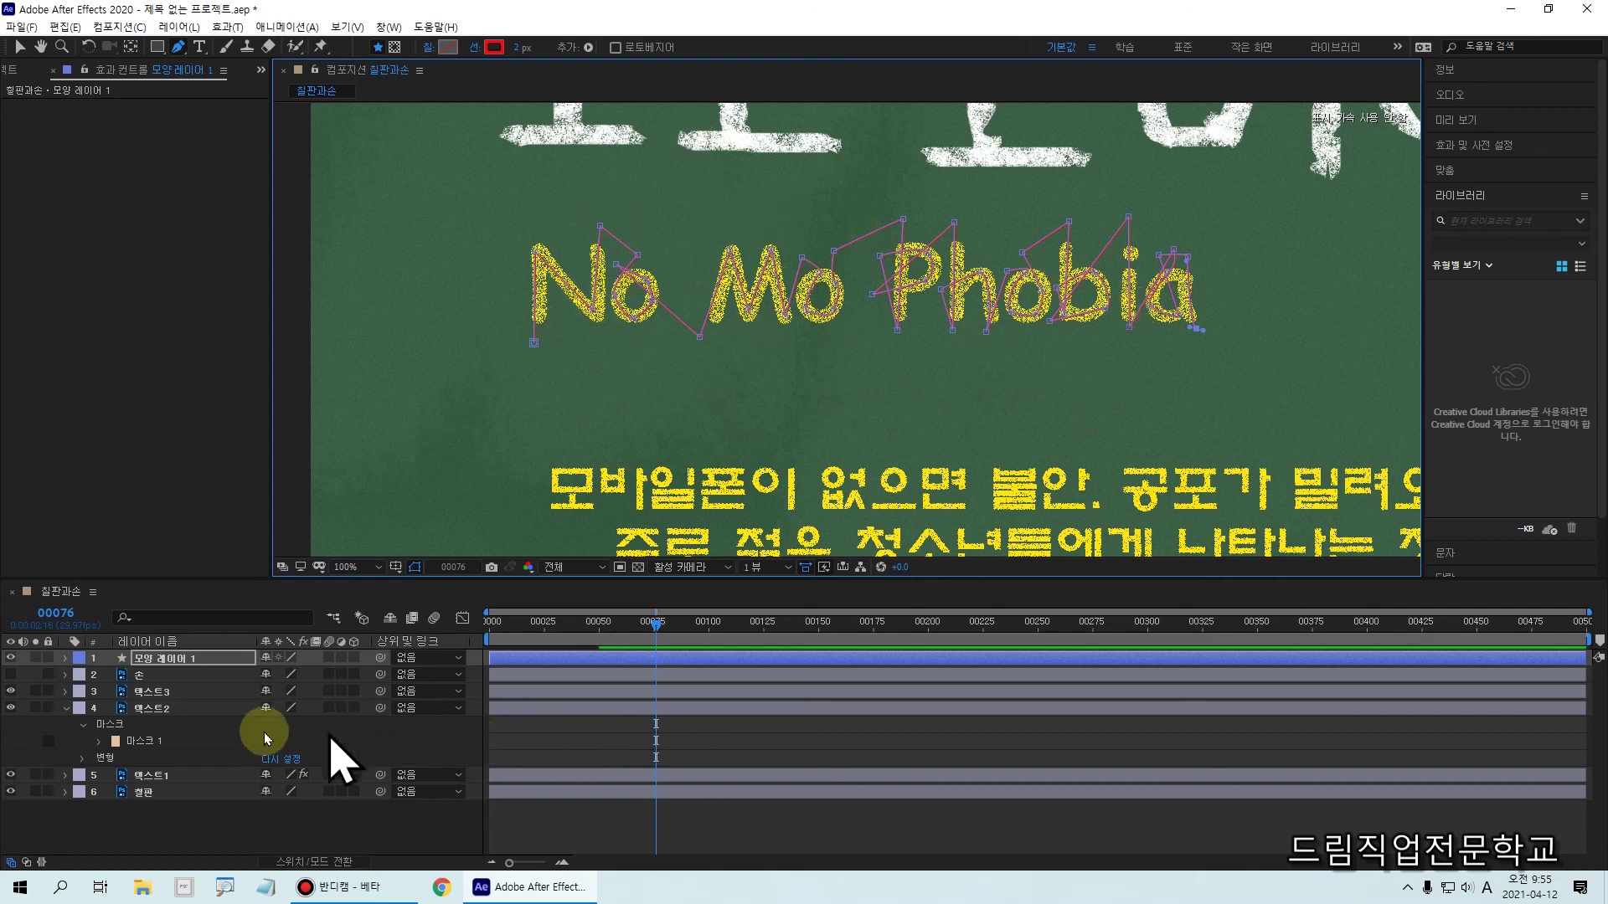
Apply the Generate group's Stroke (선) effect to the 텍스트2 layer holding the No Mo Phobia mask path
{"action": "left_click", "coordinate": [159, 709]}
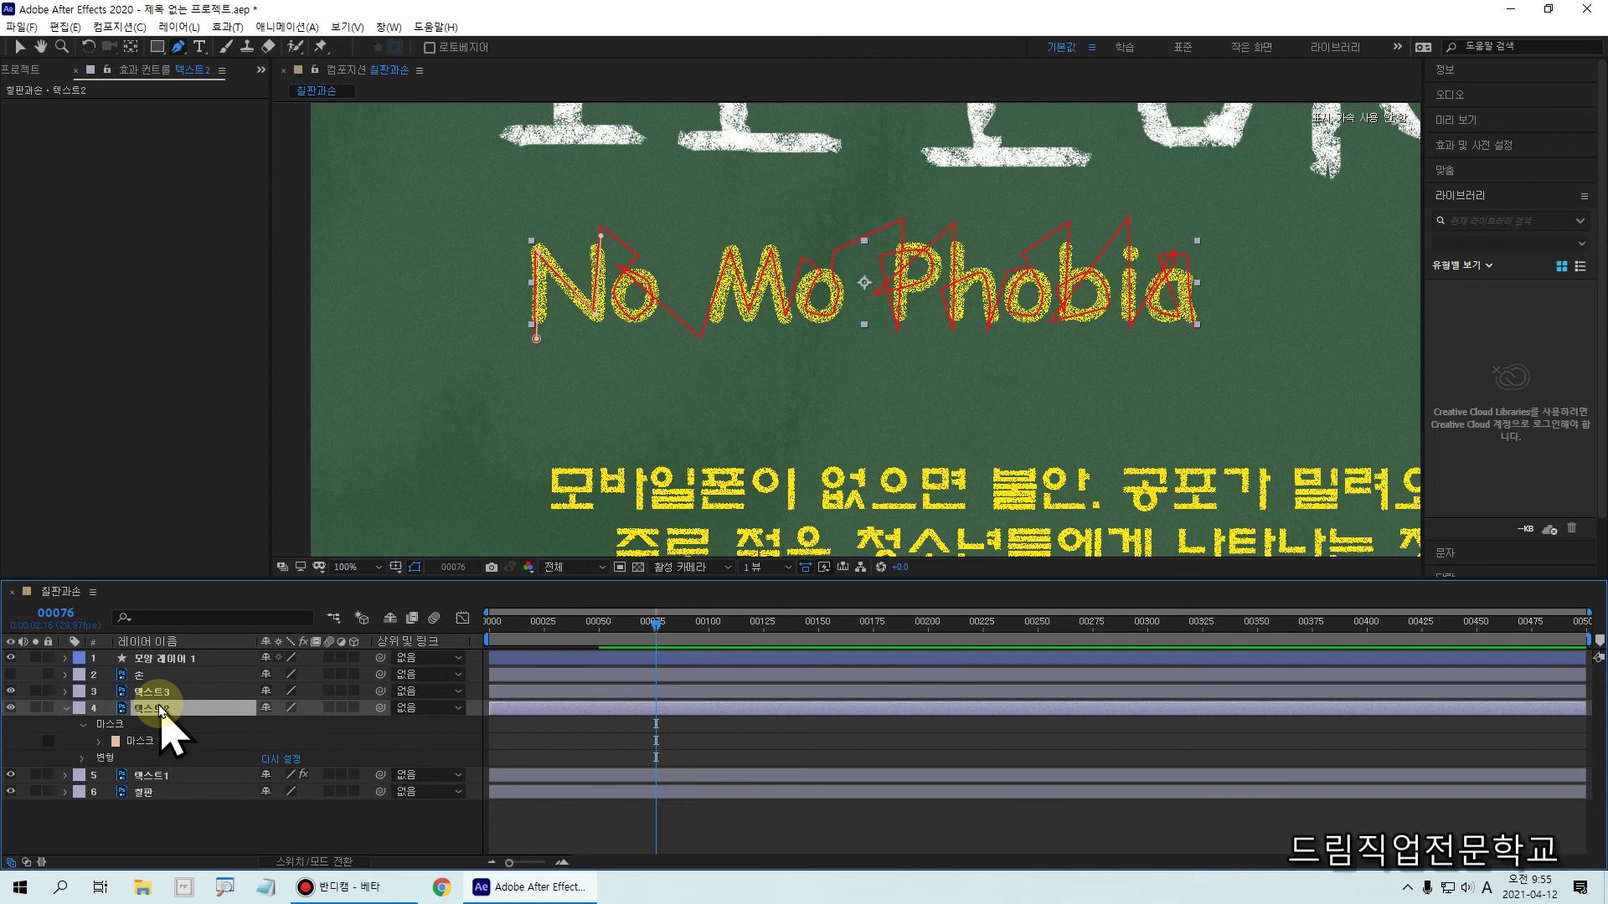
{"action": "mouse_move", "coordinate": [40, 687]}
{"action": "left_mouse_down"}
{"action": "mouse_move", "coordinate": [159, 780]}
{"action": "mouse_move", "coordinate": [280, 800]}
{"action": "left_mouse_up"}
{"action": "left_click_drag", "start_coordinate": [144, 691], "coordinate": [179, 694]}
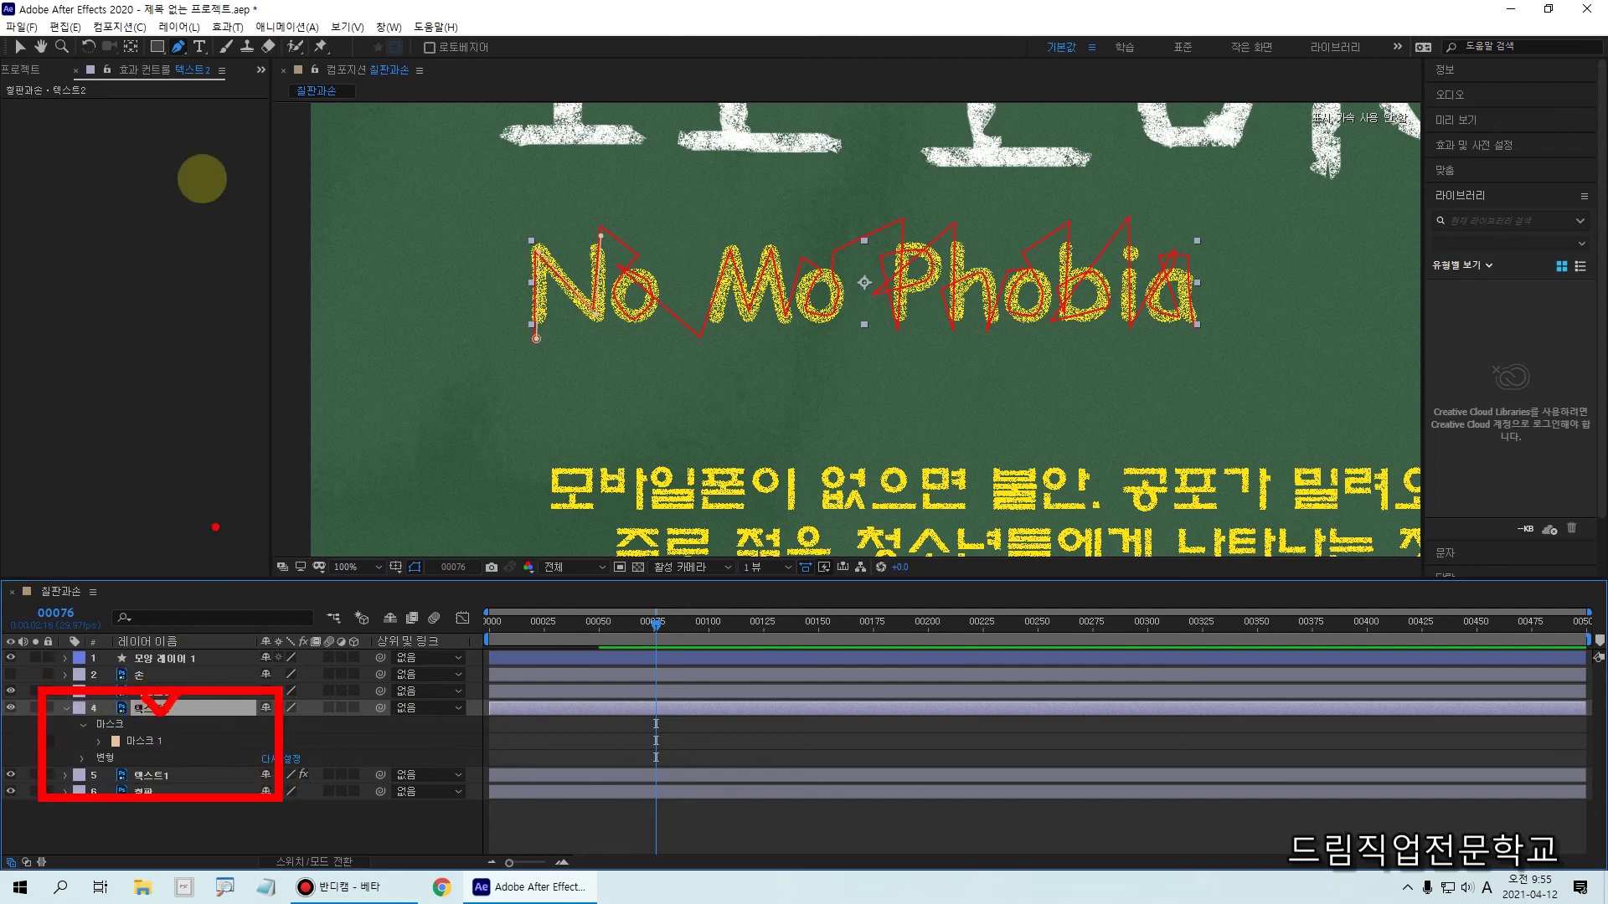
{"action": "left_click", "coordinate": [227, 28]}
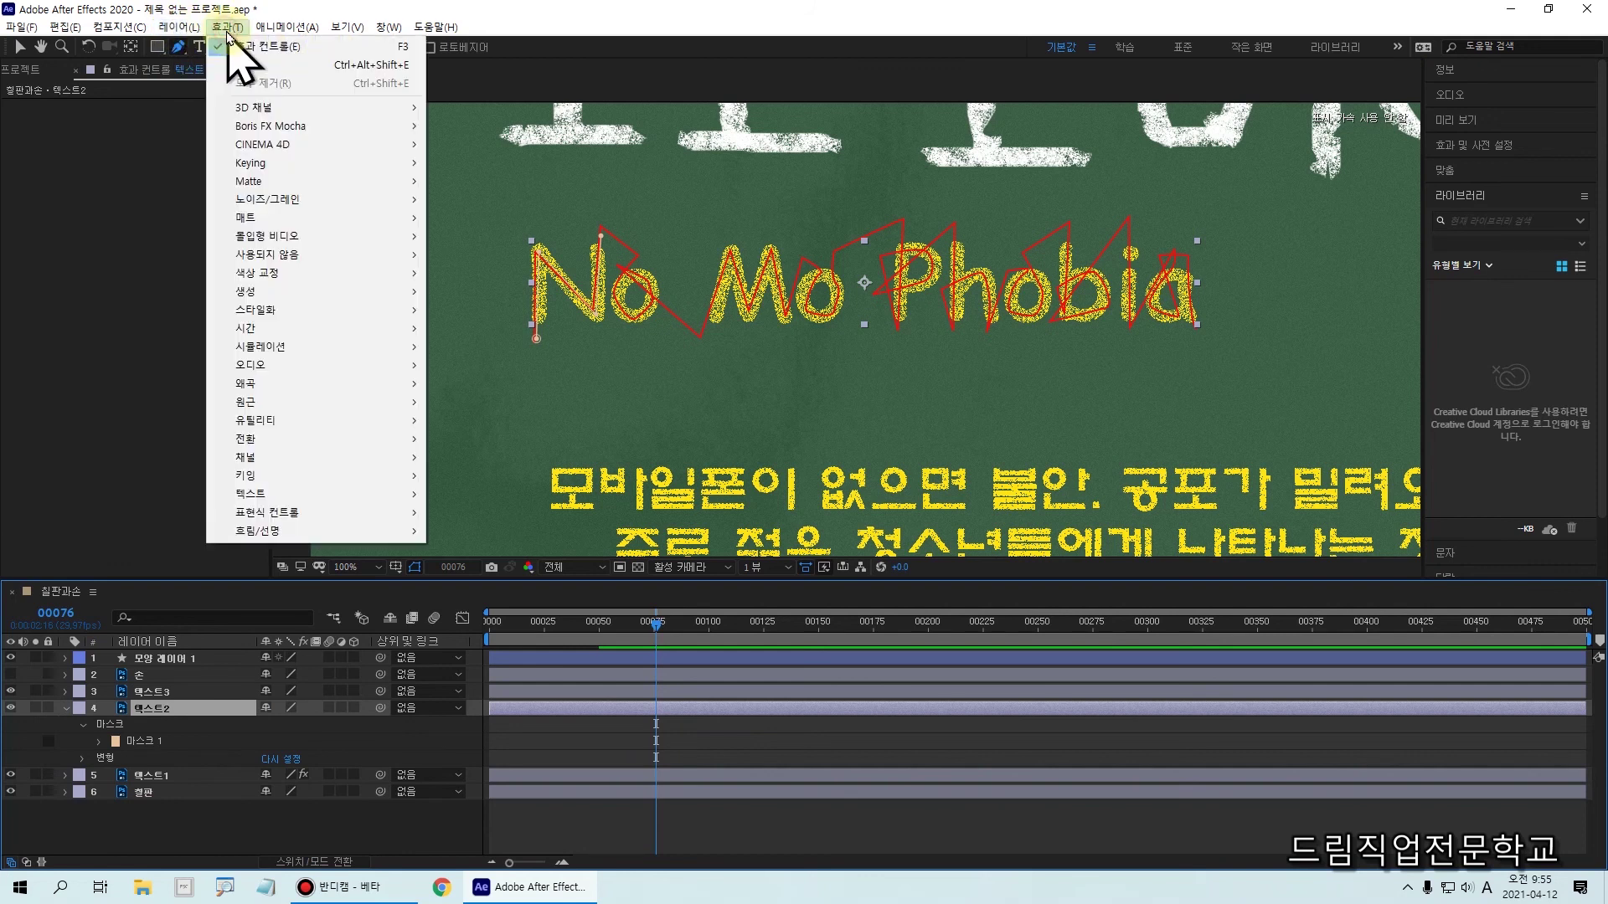
{"action": "left_click", "coordinate": [306, 346]}
{"action": "mouse_move", "coordinate": [310, 291]}
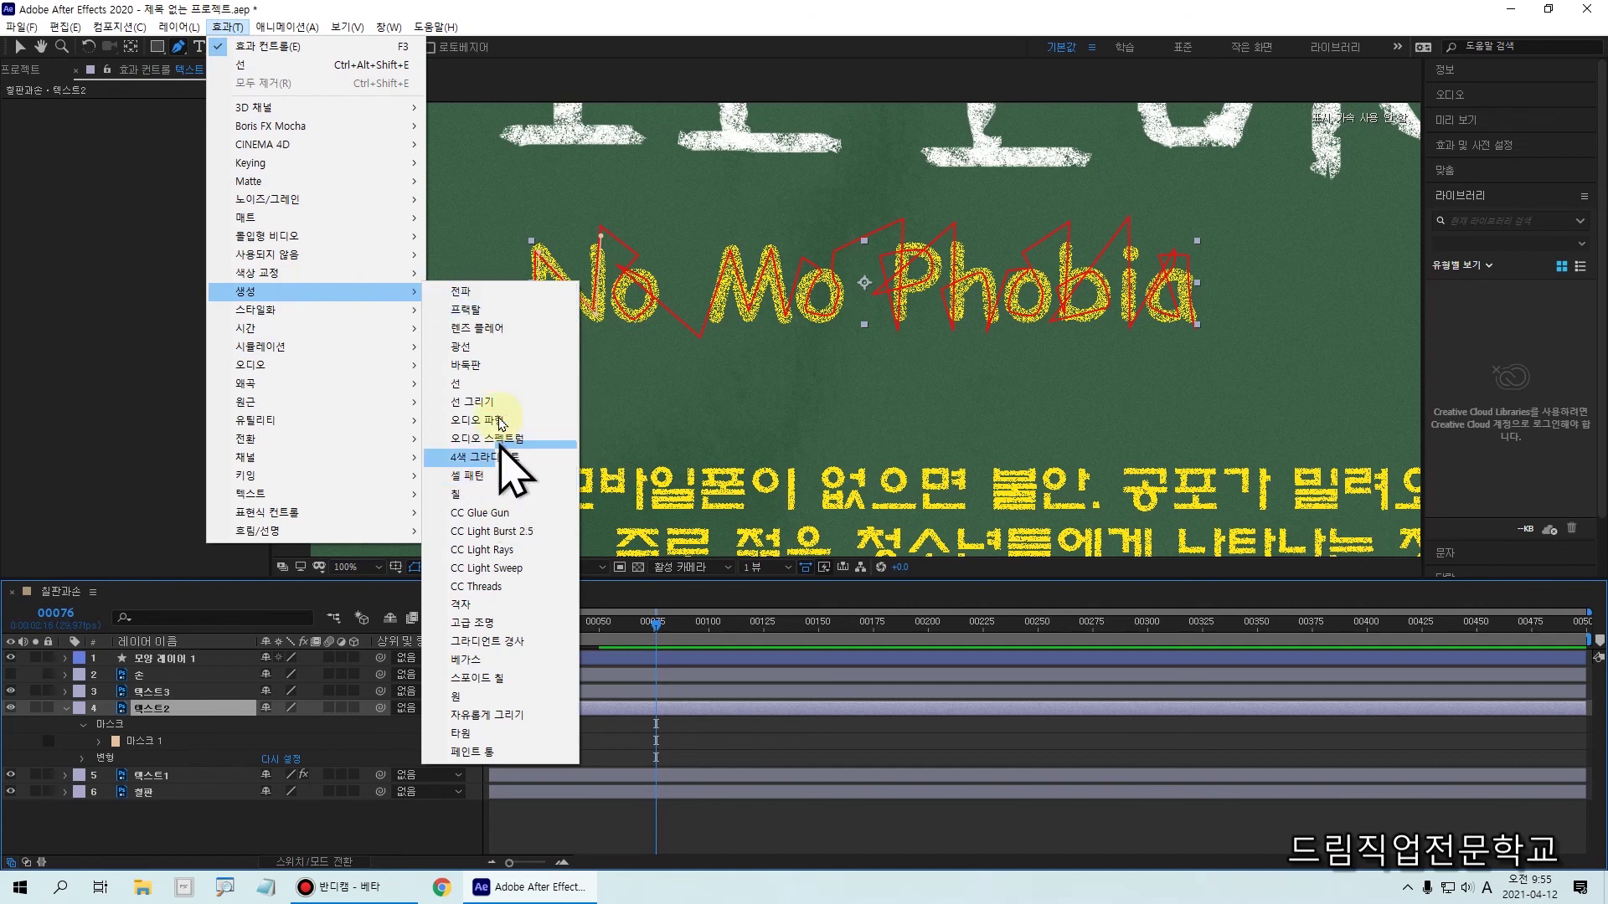
{"action": "left_click", "coordinate": [499, 386]}
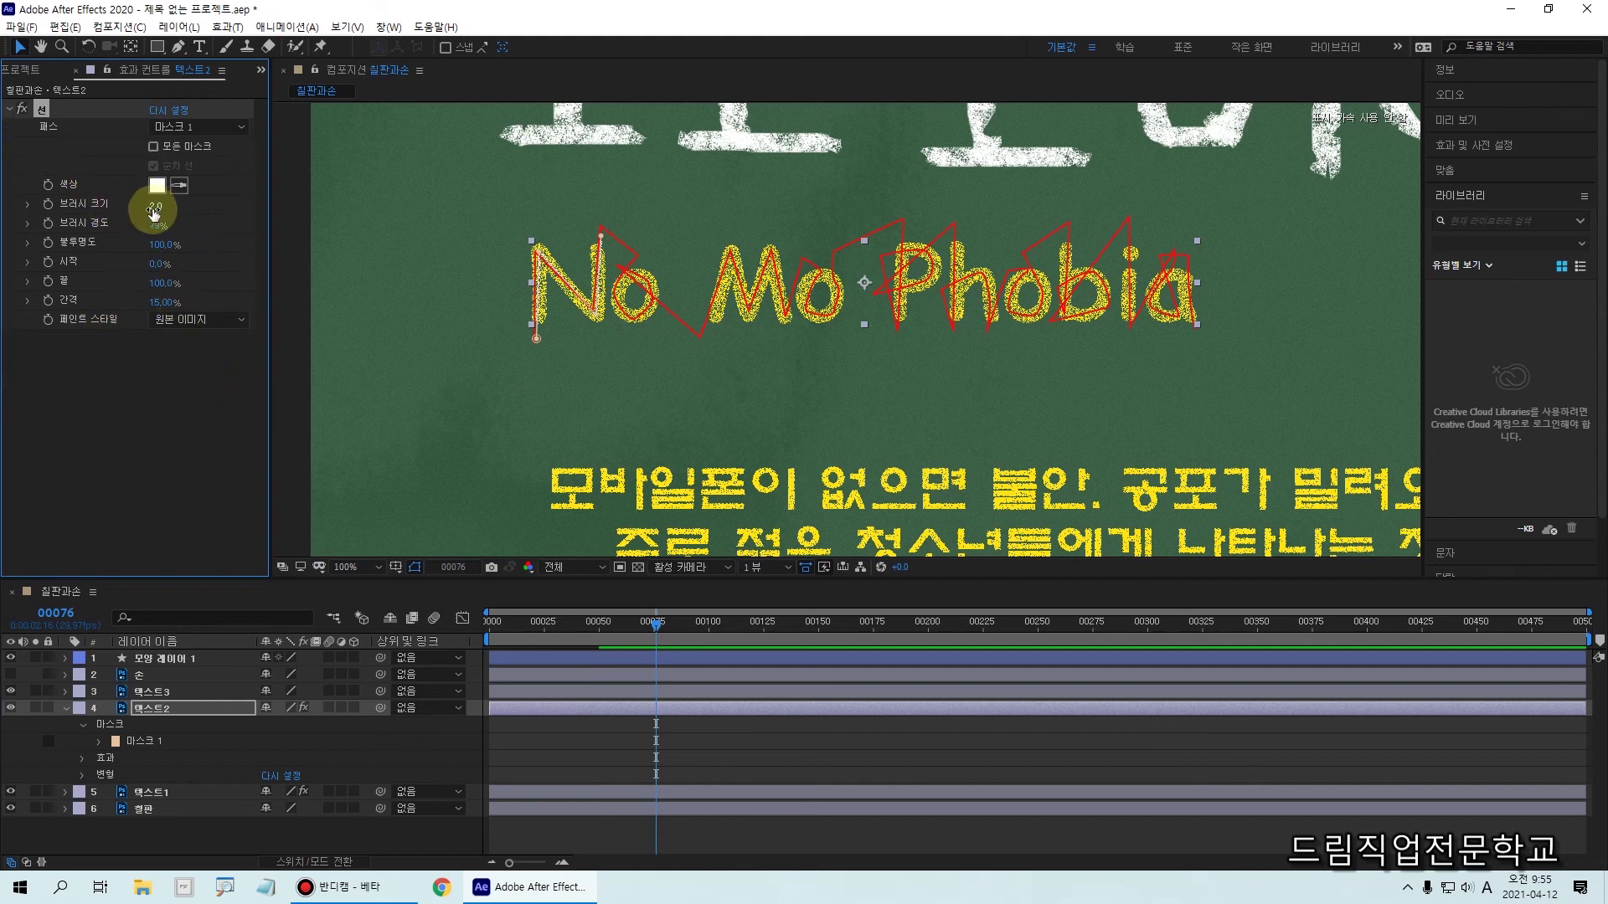
Enable All Masks in the Stroke effect and enlarge its brush size to cover the No Mo Phobia lettering, keeping the colour white
{"action": "left_click_drag", "start_coordinate": [155, 213], "coordinate": [269, 221]}
{"action": "left_click", "coordinate": [163, 163]}
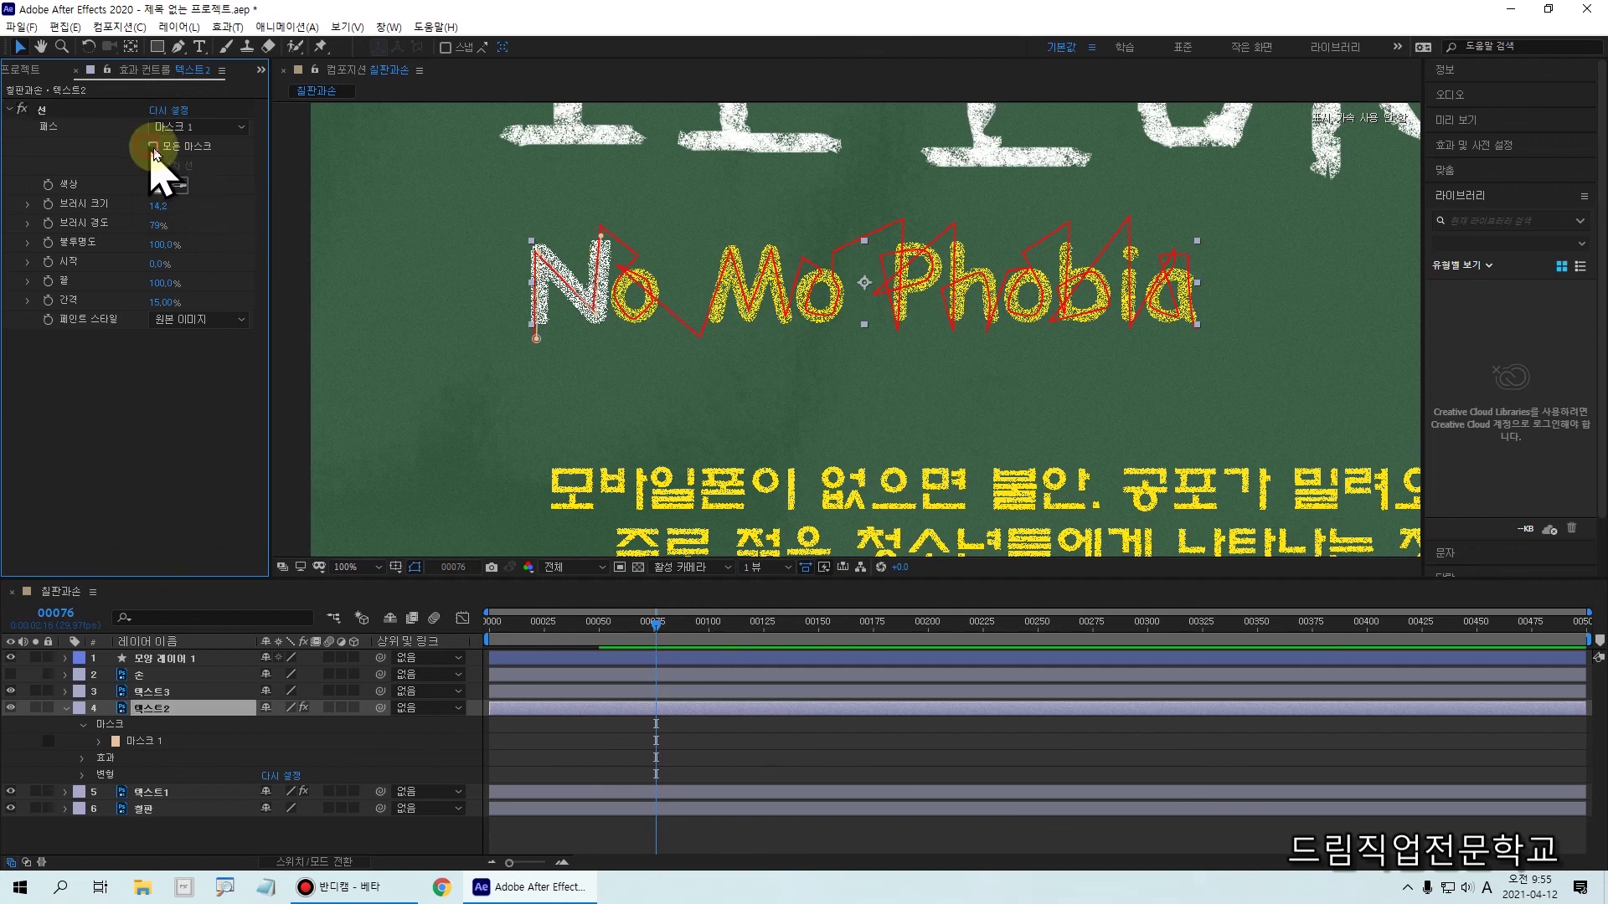
{"action": "left_click", "coordinate": [162, 146]}
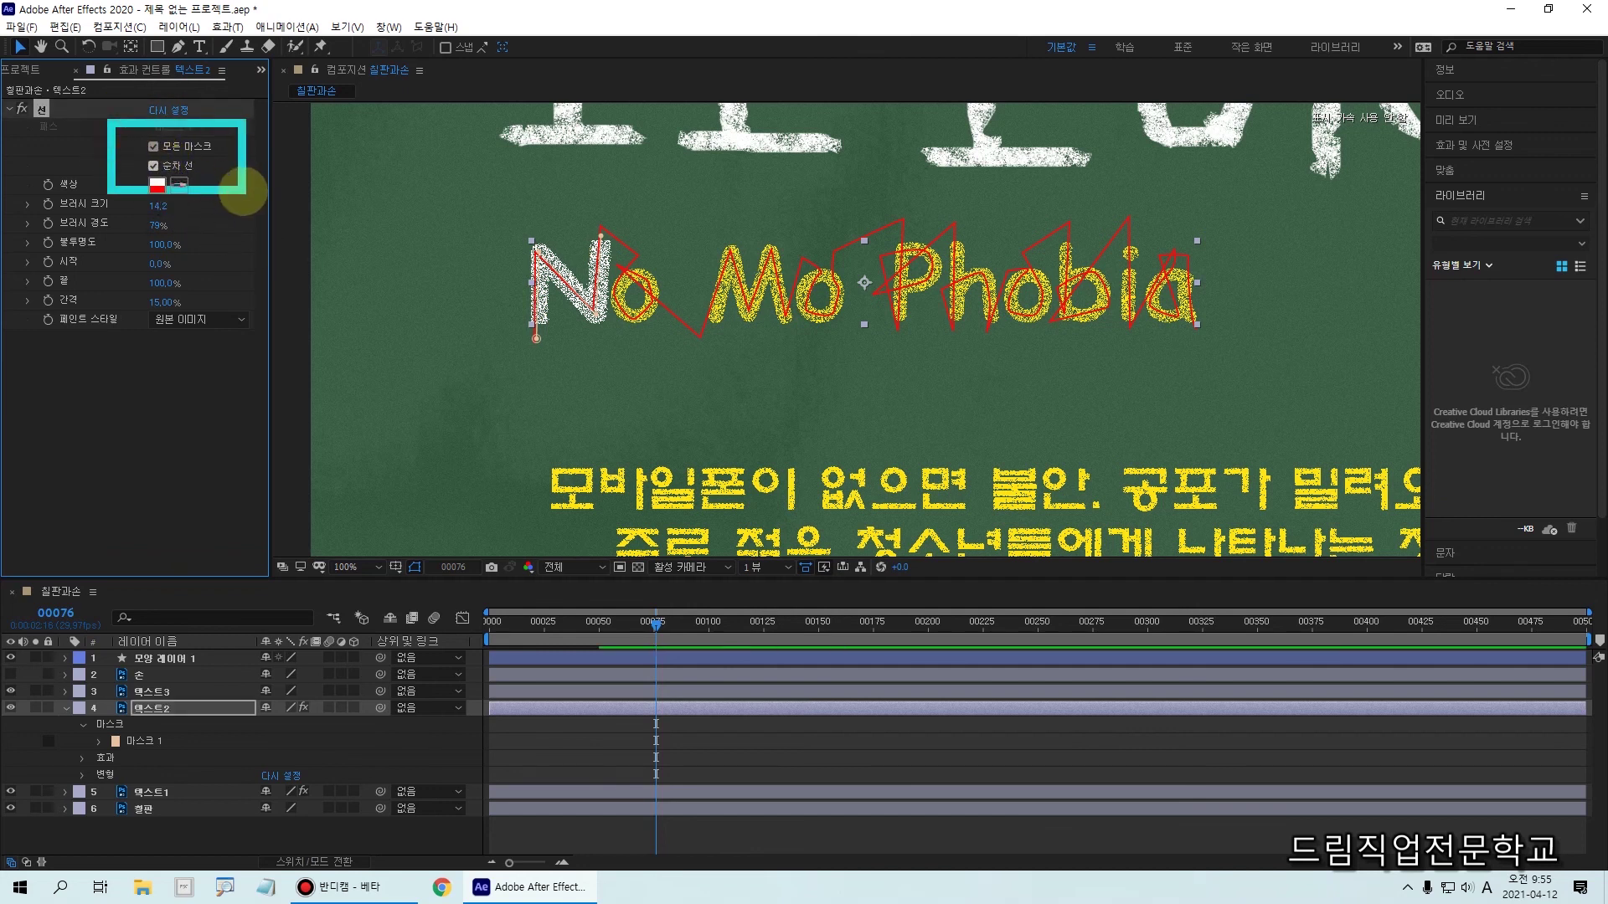
{"action": "mouse_move", "coordinate": [155, 208]}
{"action": "left_mouse_down"}
{"action": "mouse_move", "coordinate": [29, 211]}
{"action": "mouse_move", "coordinate": [61, 223]}
{"action": "mouse_move", "coordinate": [134, 201]}
{"action": "left_mouse_up"}
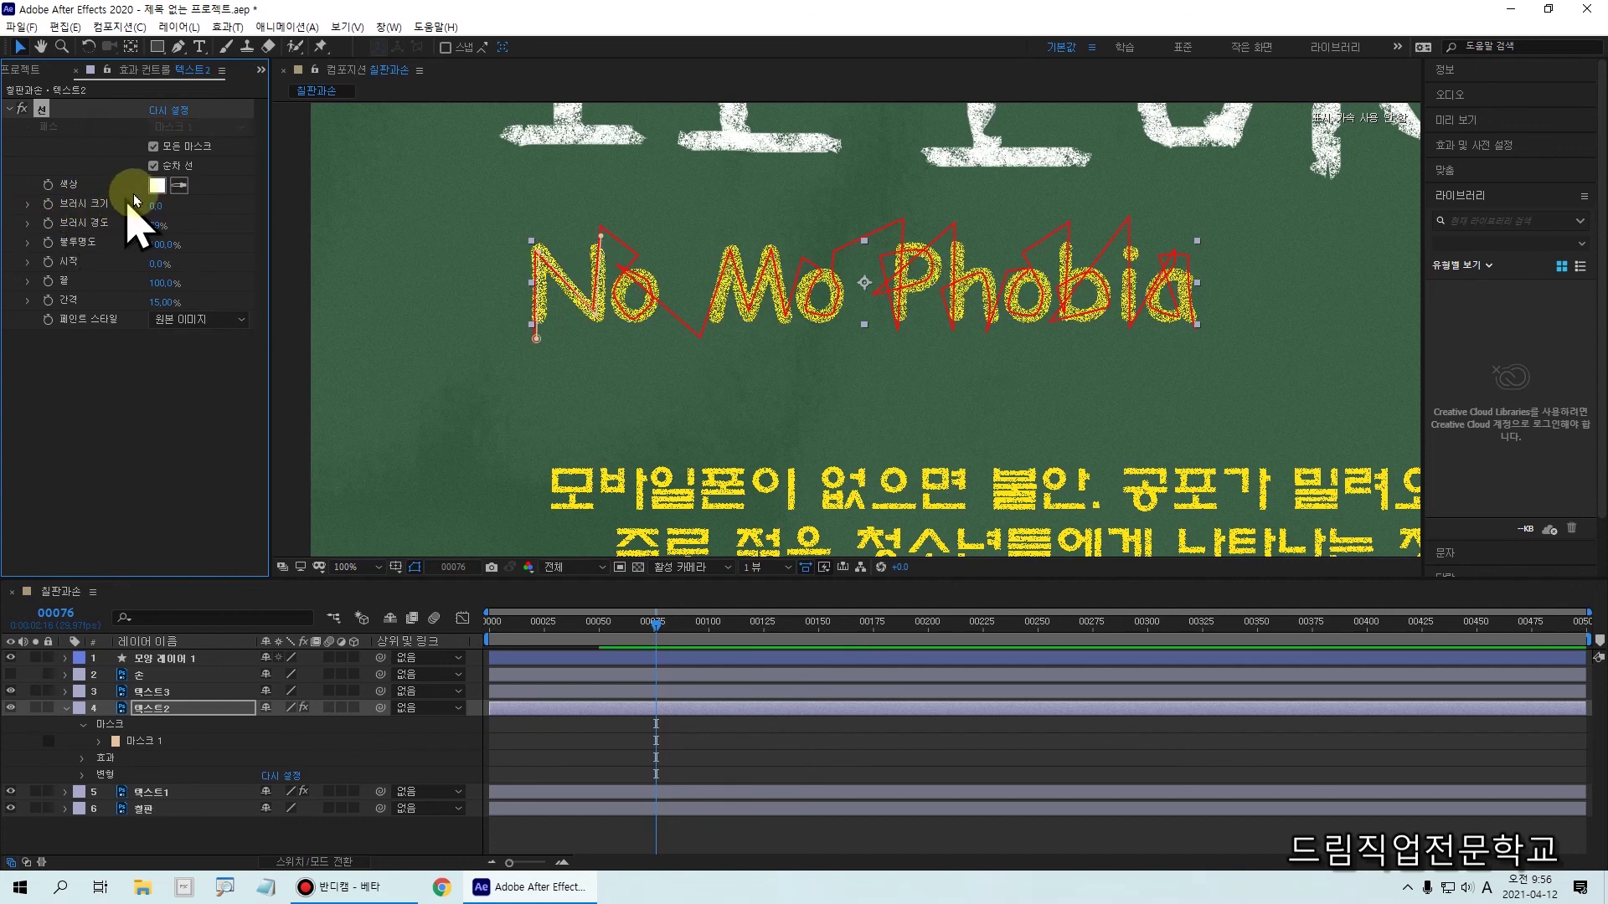
{"action": "left_click", "coordinate": [84, 406]}
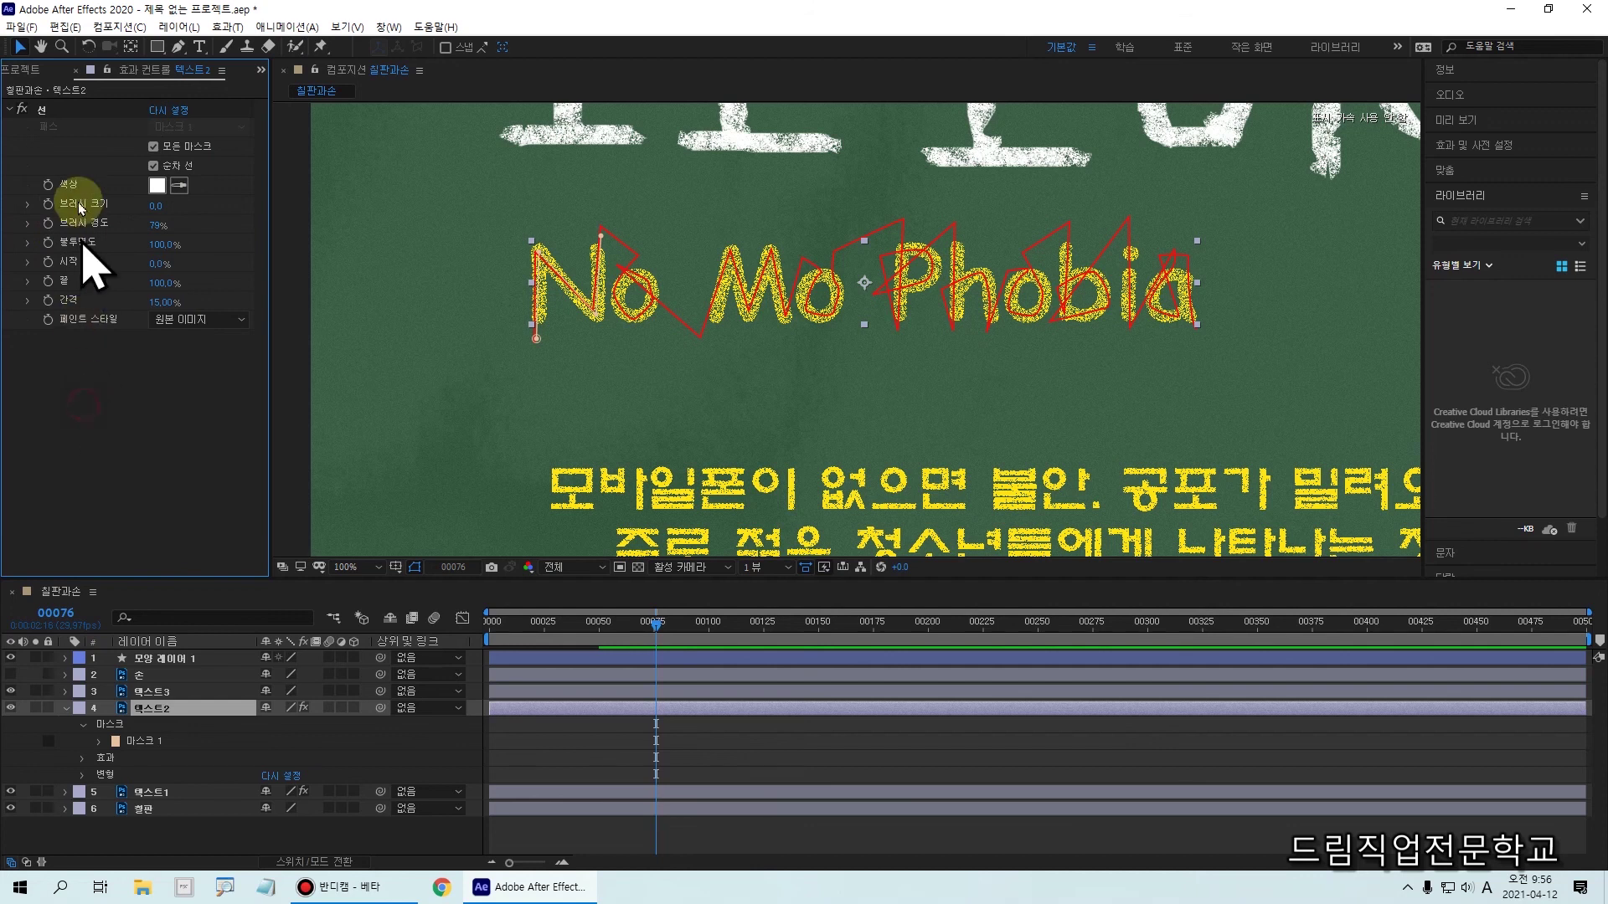
{"action": "left_click", "coordinate": [156, 185]}
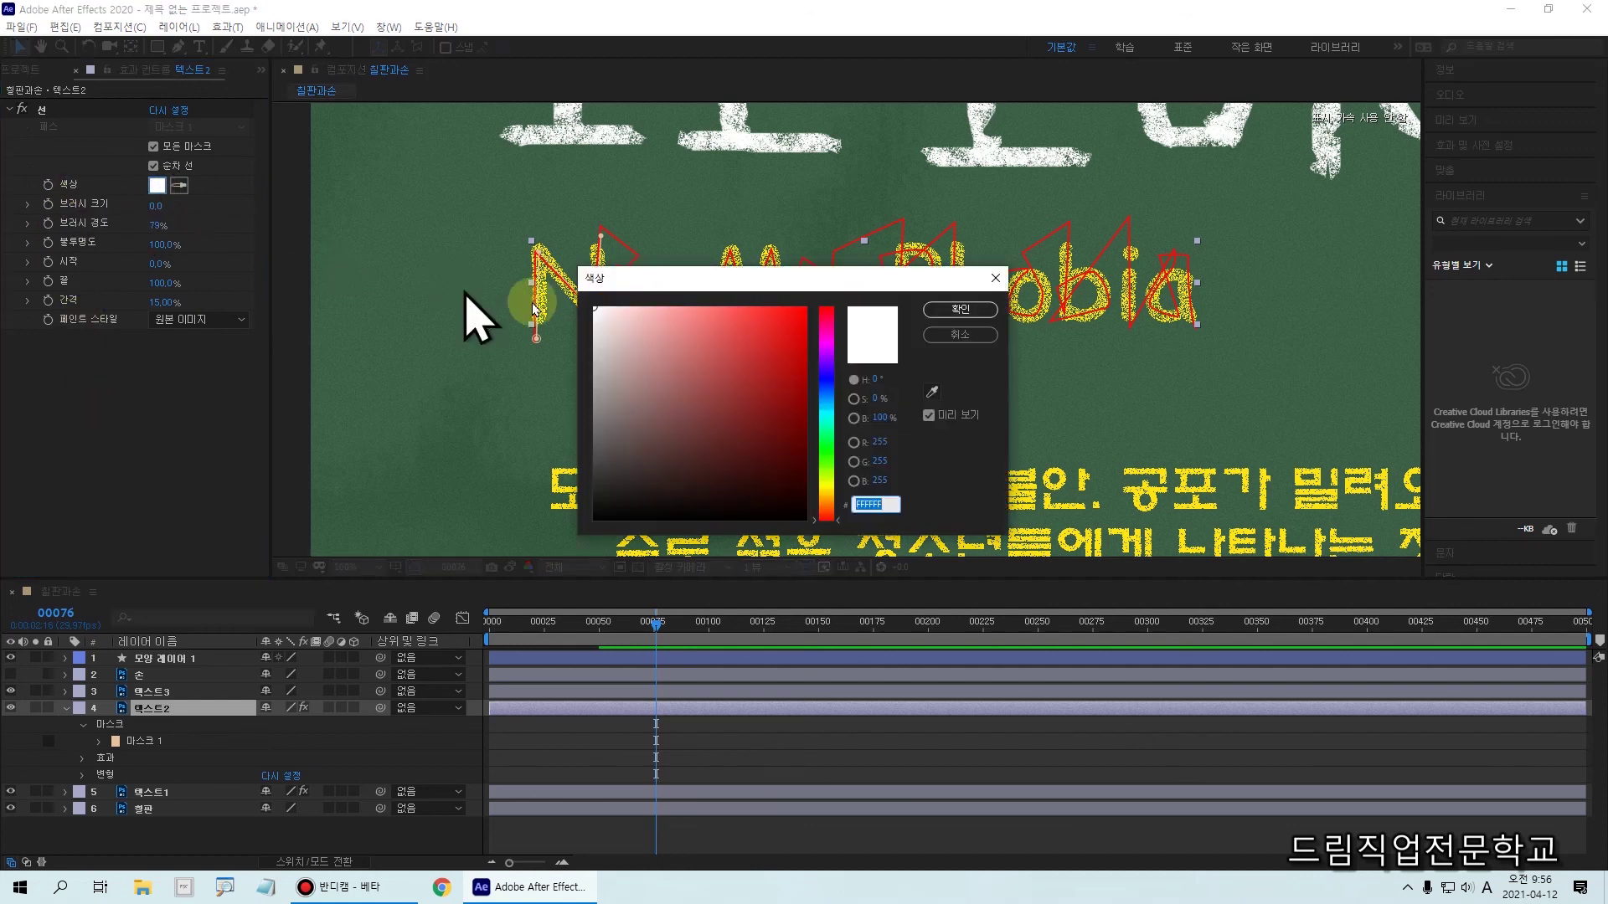
{"action": "left_click", "coordinate": [953, 333]}
{"action": "left_click_drag", "start_coordinate": [155, 205], "coordinate": [265, 228]}
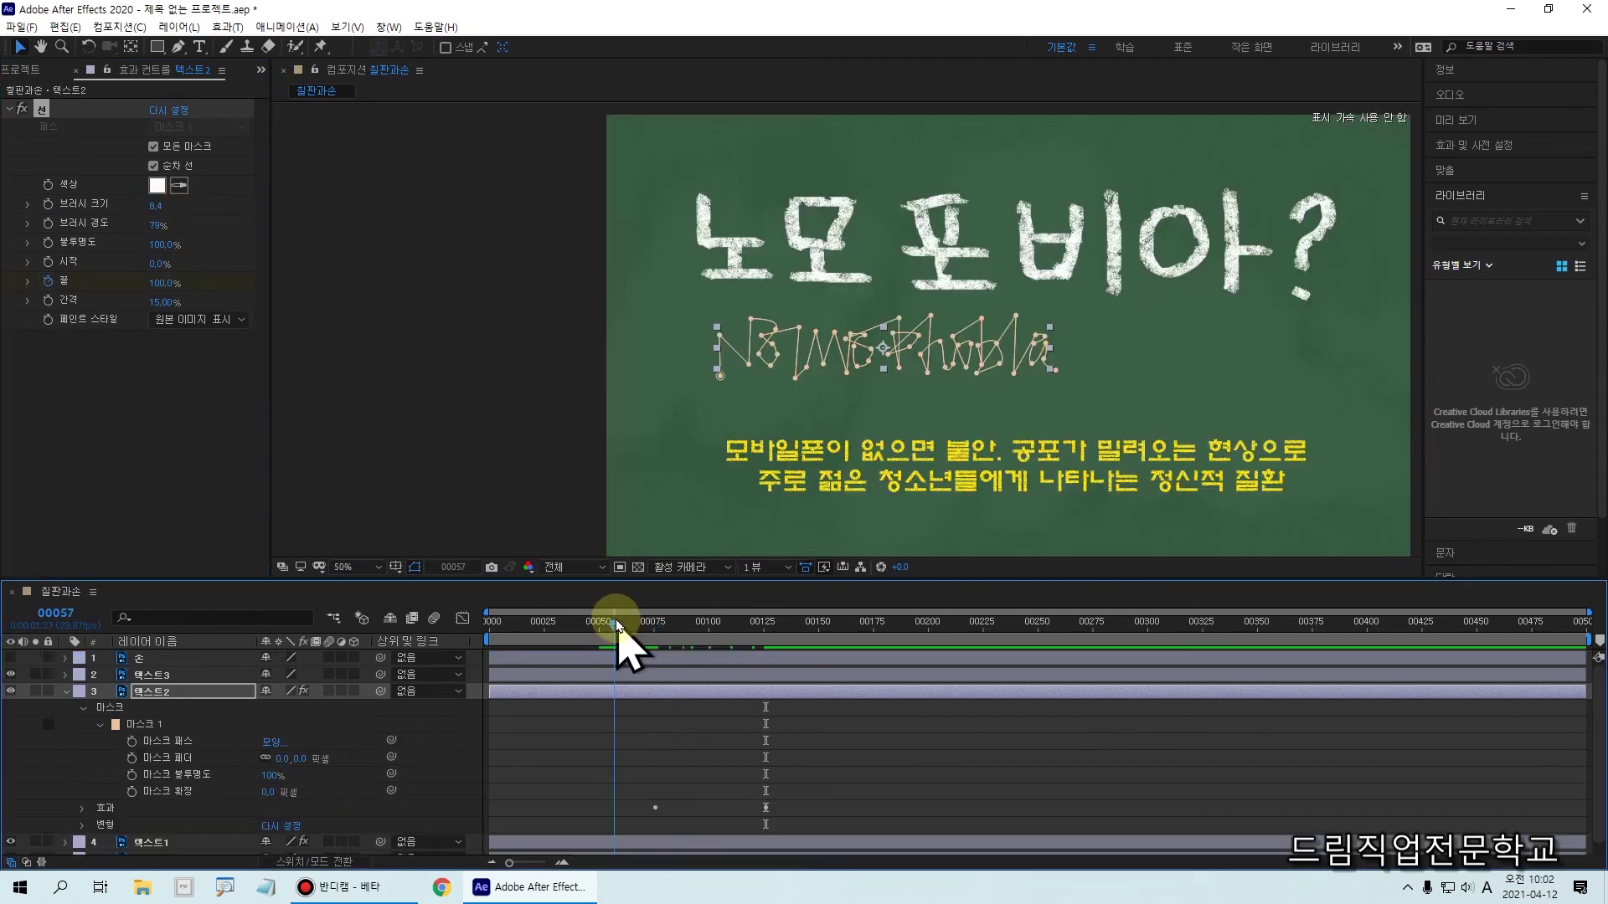
Preview the No Mo Phobia writing animation from frame 57
{"action": "left_click", "coordinate": [623, 618]}
{"action": "left_click_drag", "start_coordinate": [623, 618], "coordinate": [623, 643]}
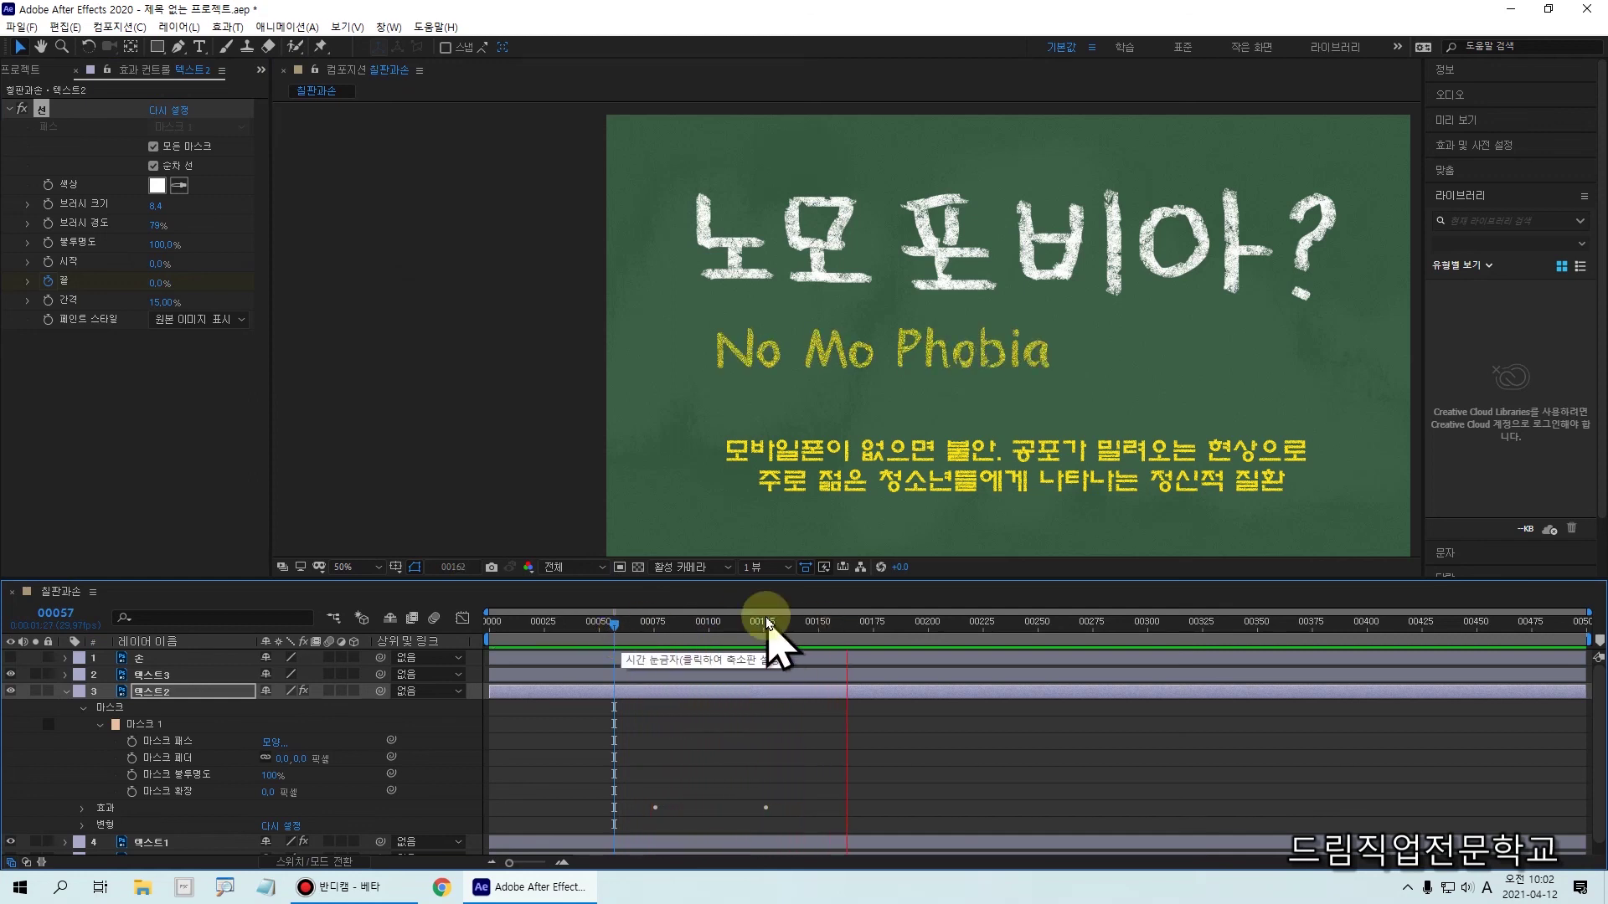
At frame 76, copy the Mask Path of Mask 1 on the 텍스트2 layer
{"action": "left_click_drag", "start_coordinate": [768, 624], "coordinate": [658, 653]}
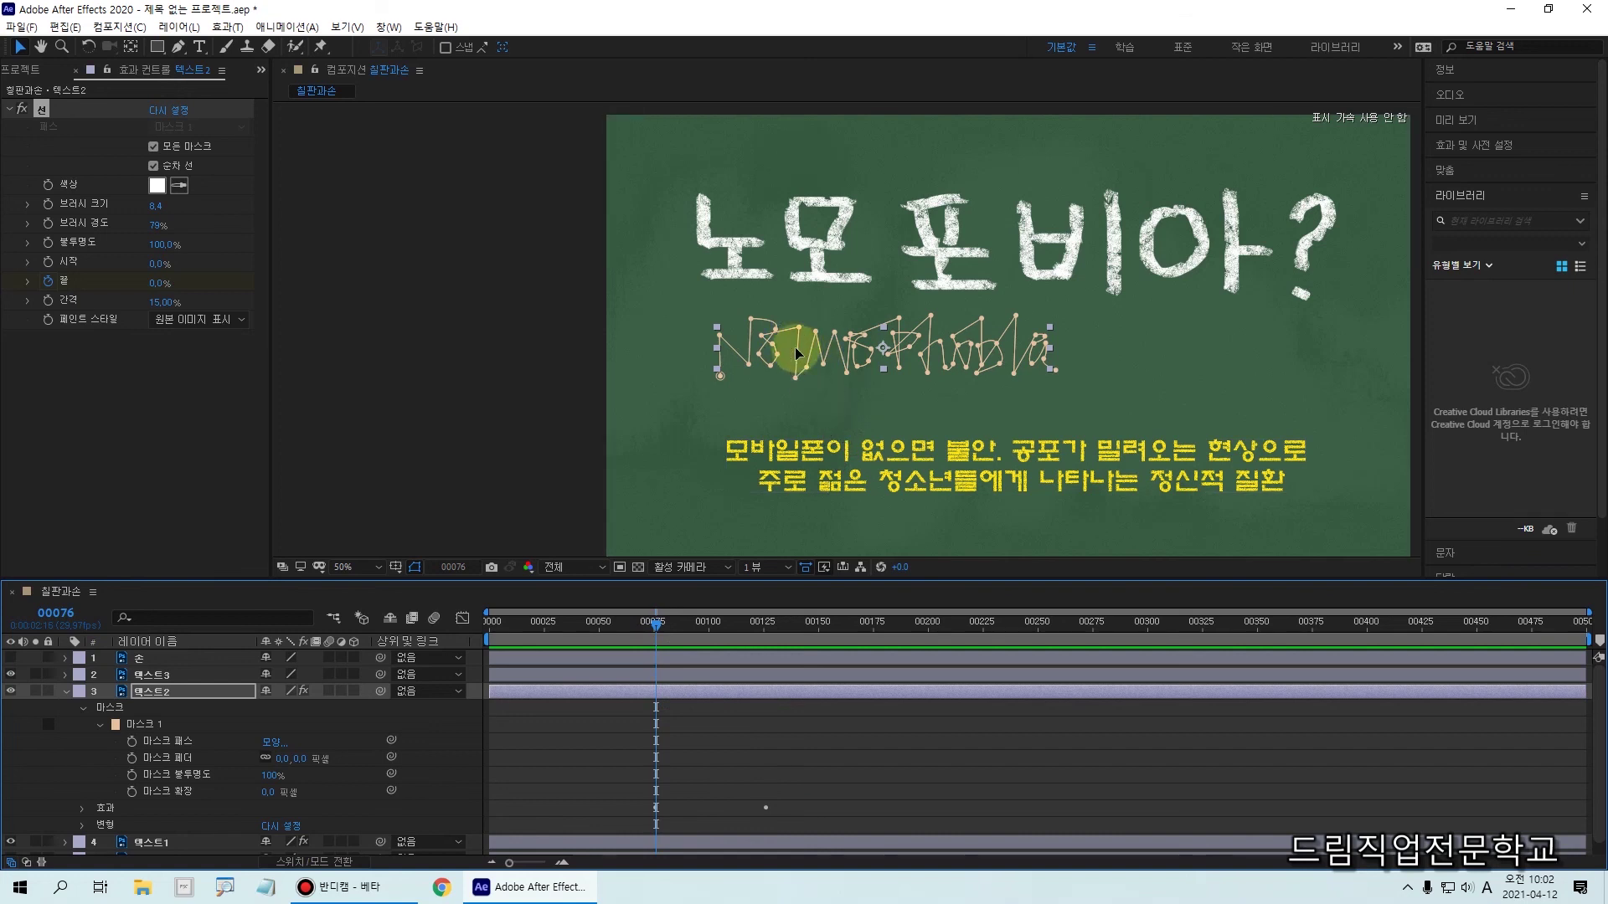
{"action": "left_click", "coordinate": [164, 741]}
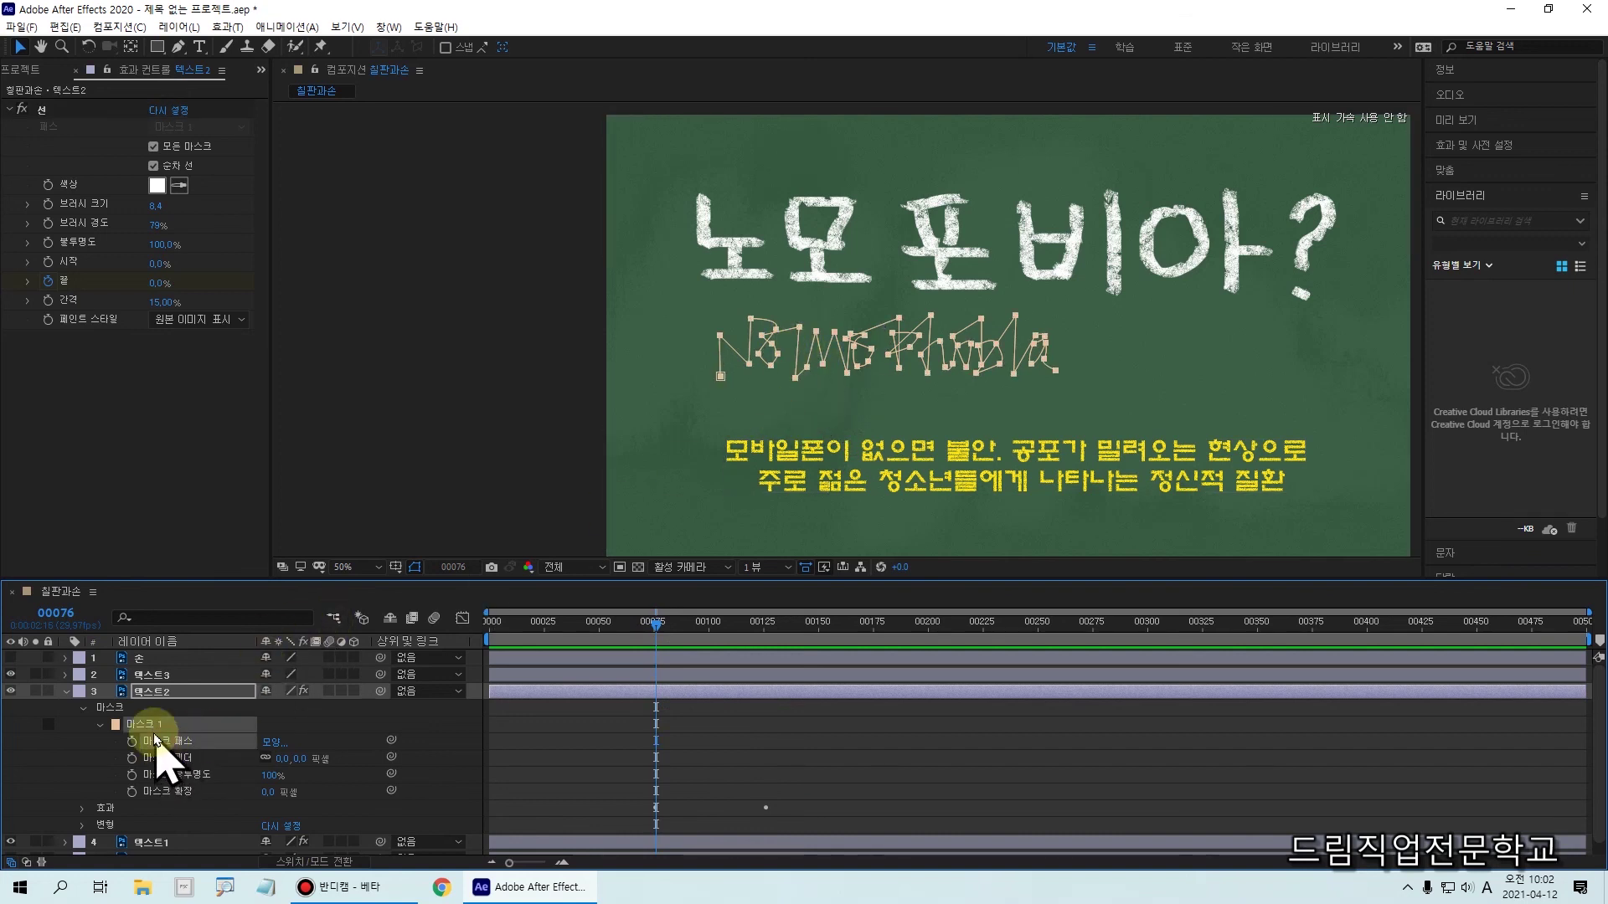
{"action": "left_click_drag", "start_coordinate": [158, 731], "coordinate": [201, 712]}
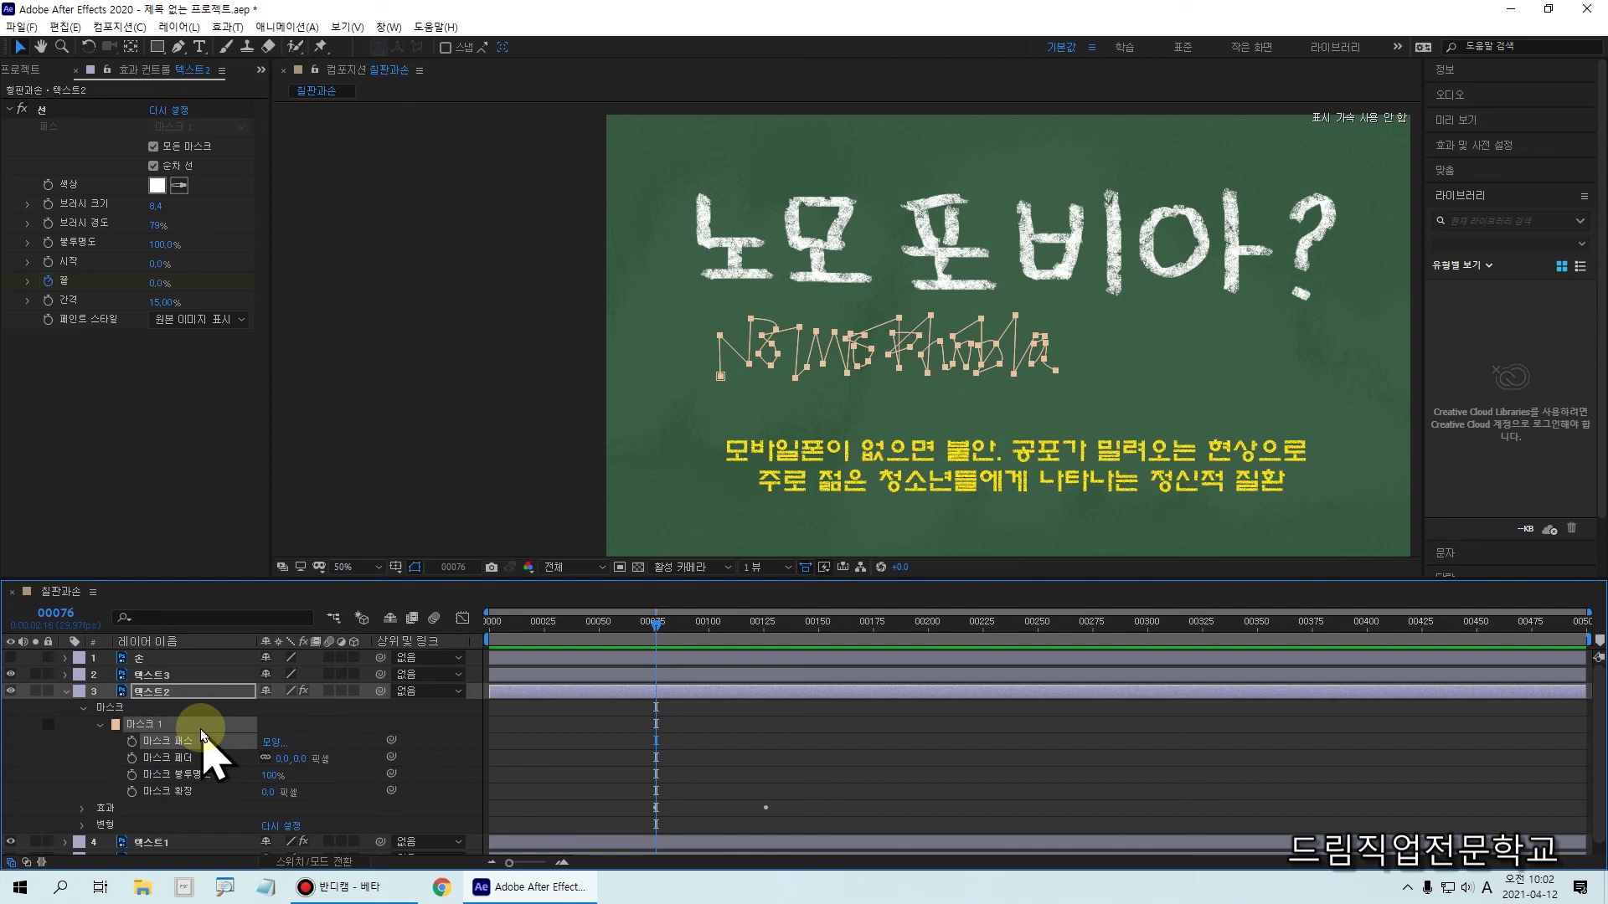
Turn on visibility for the hand layer 손 and paste the copied mask path into its Position property at frame 76
{"action": "left_click", "coordinate": [144, 659]}
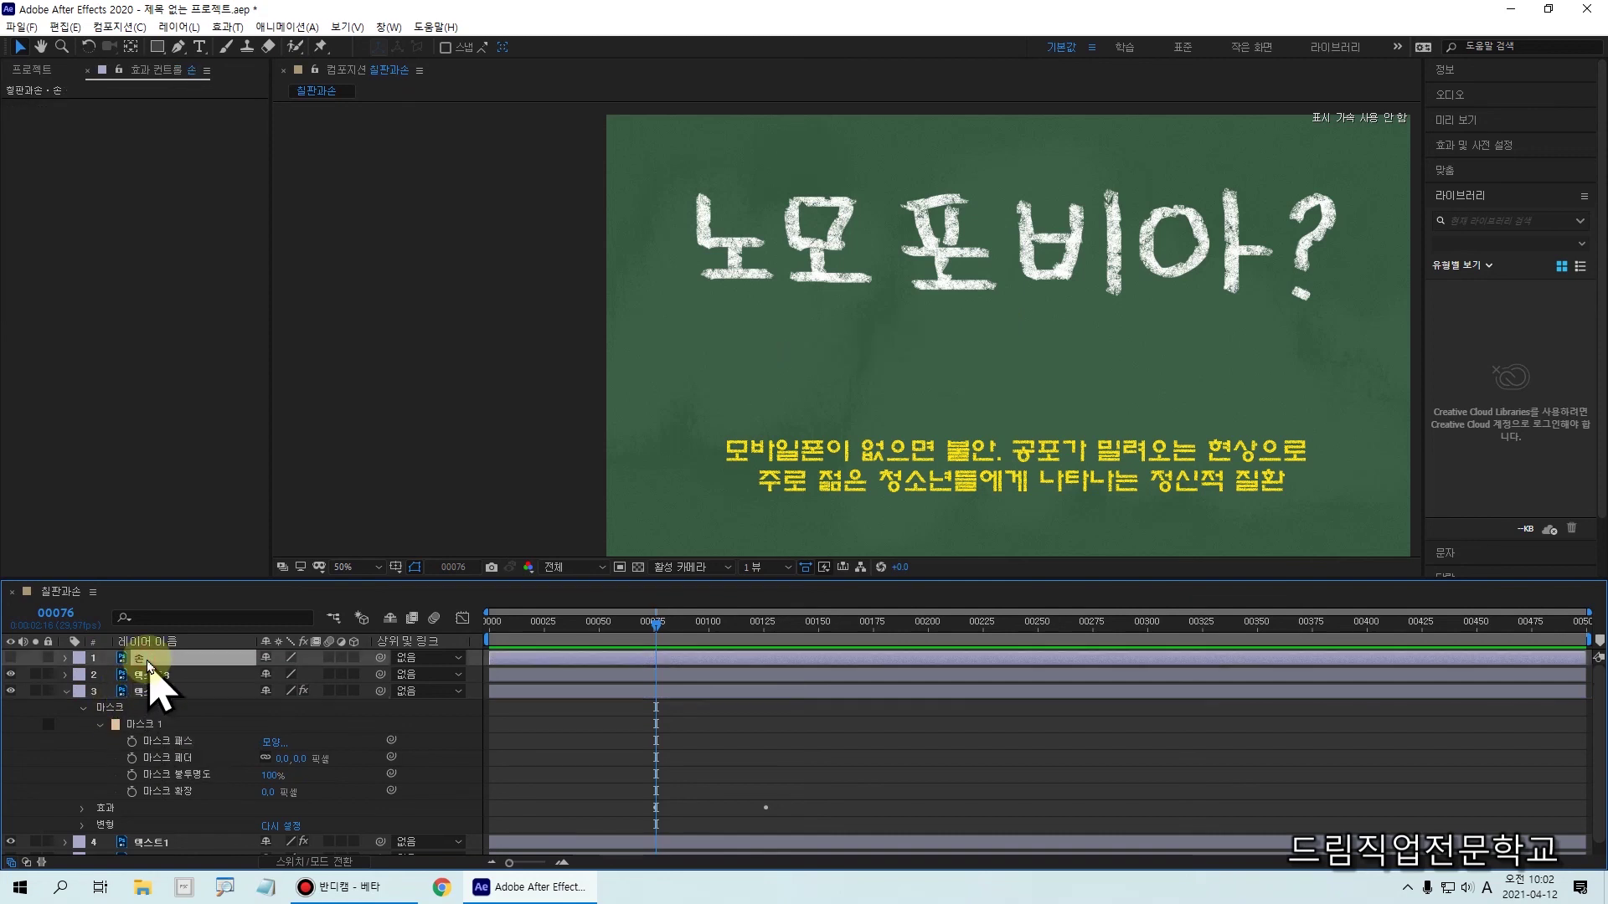
{"action": "left_click", "coordinate": [10, 658]}
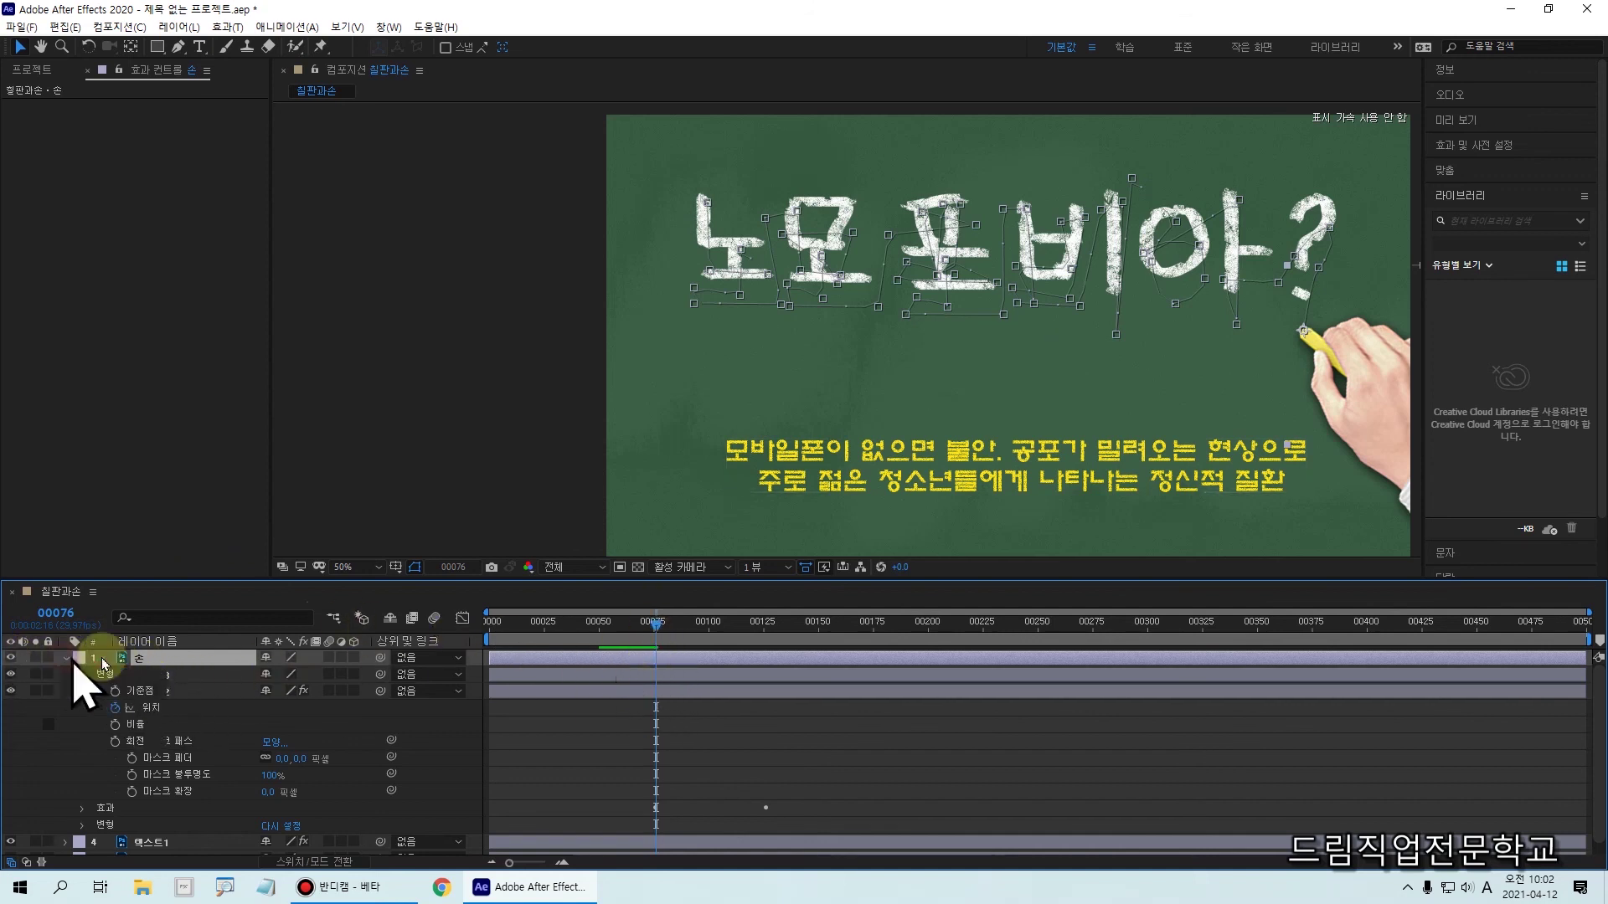
{"action": "left_click", "coordinate": [152, 709]}
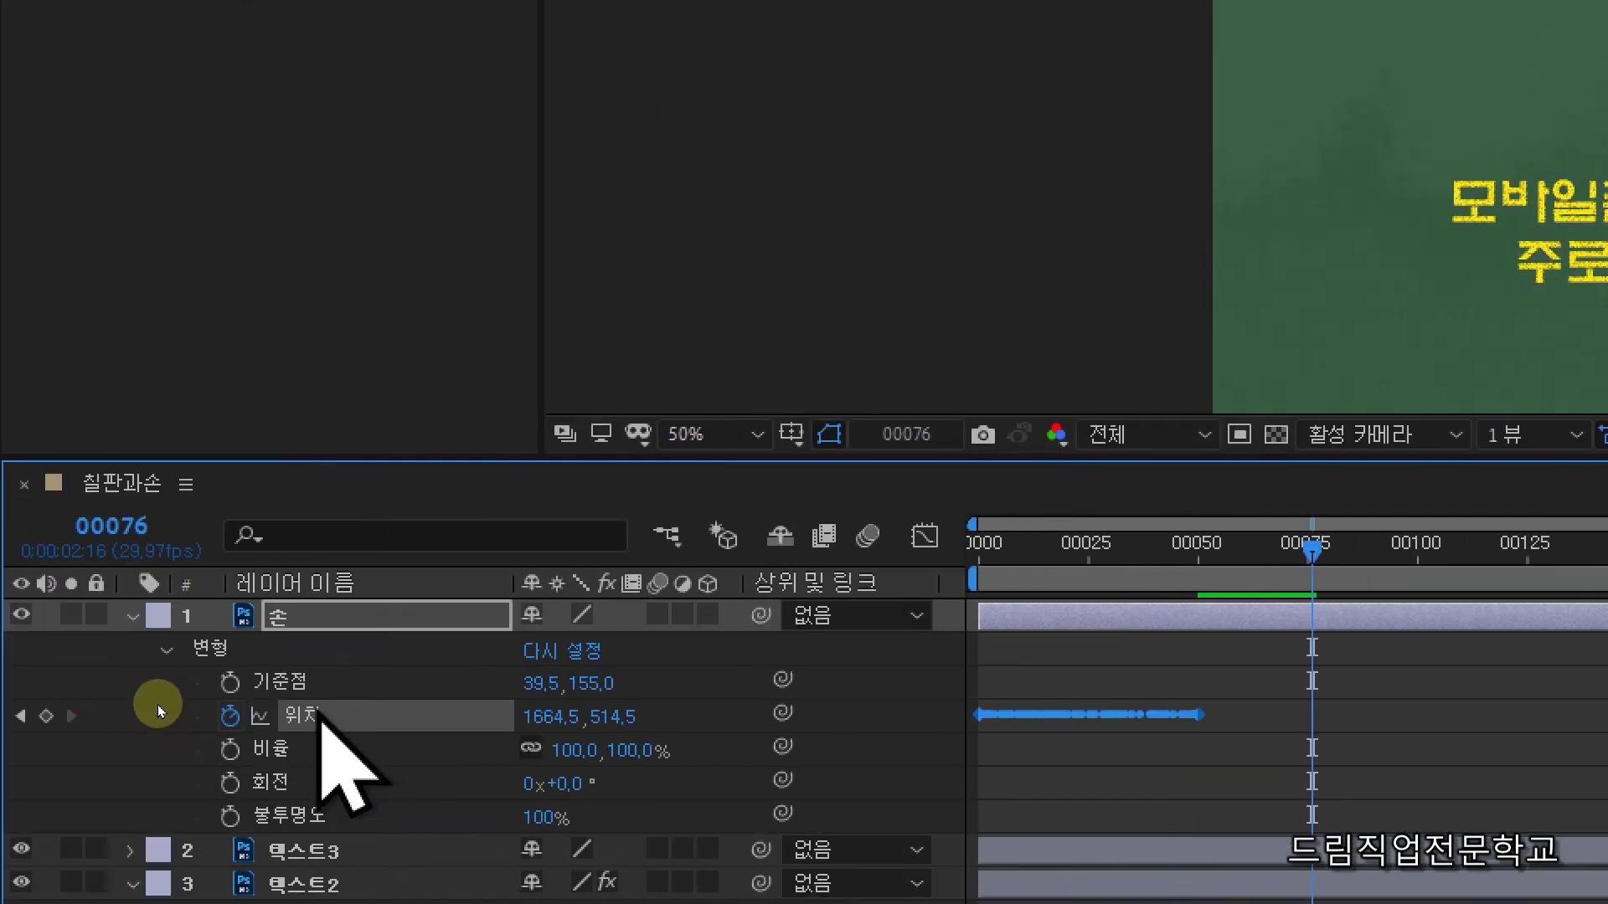
{"action": "key", "text": "ctrl+v"}
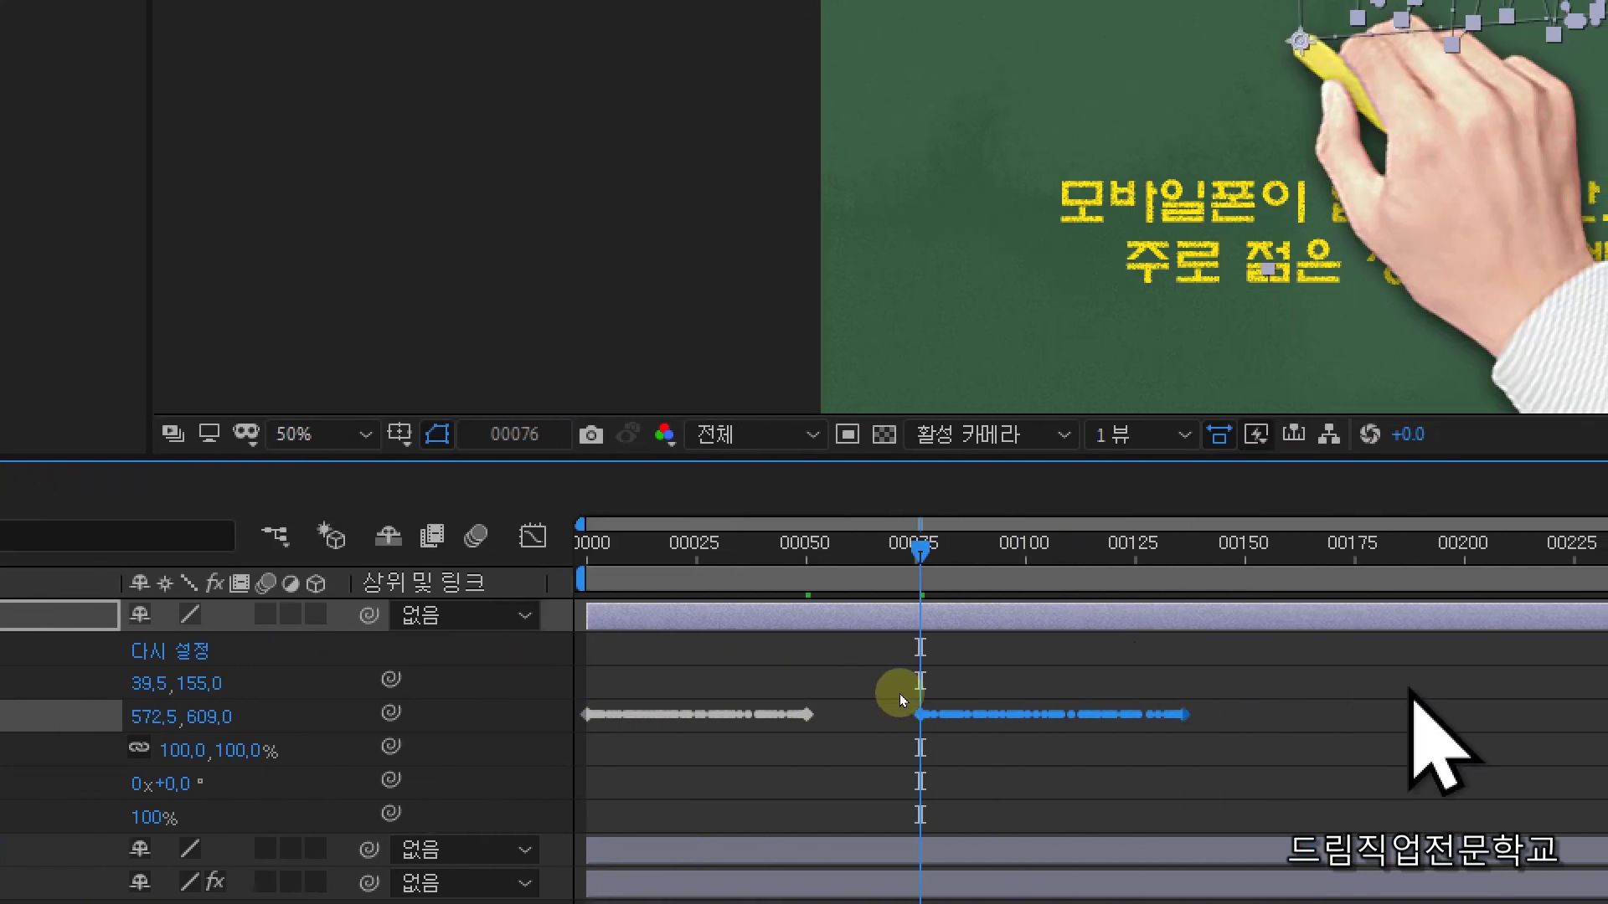
{"action": "left_click_drag", "start_coordinate": [916, 682], "coordinate": [1215, 774]}
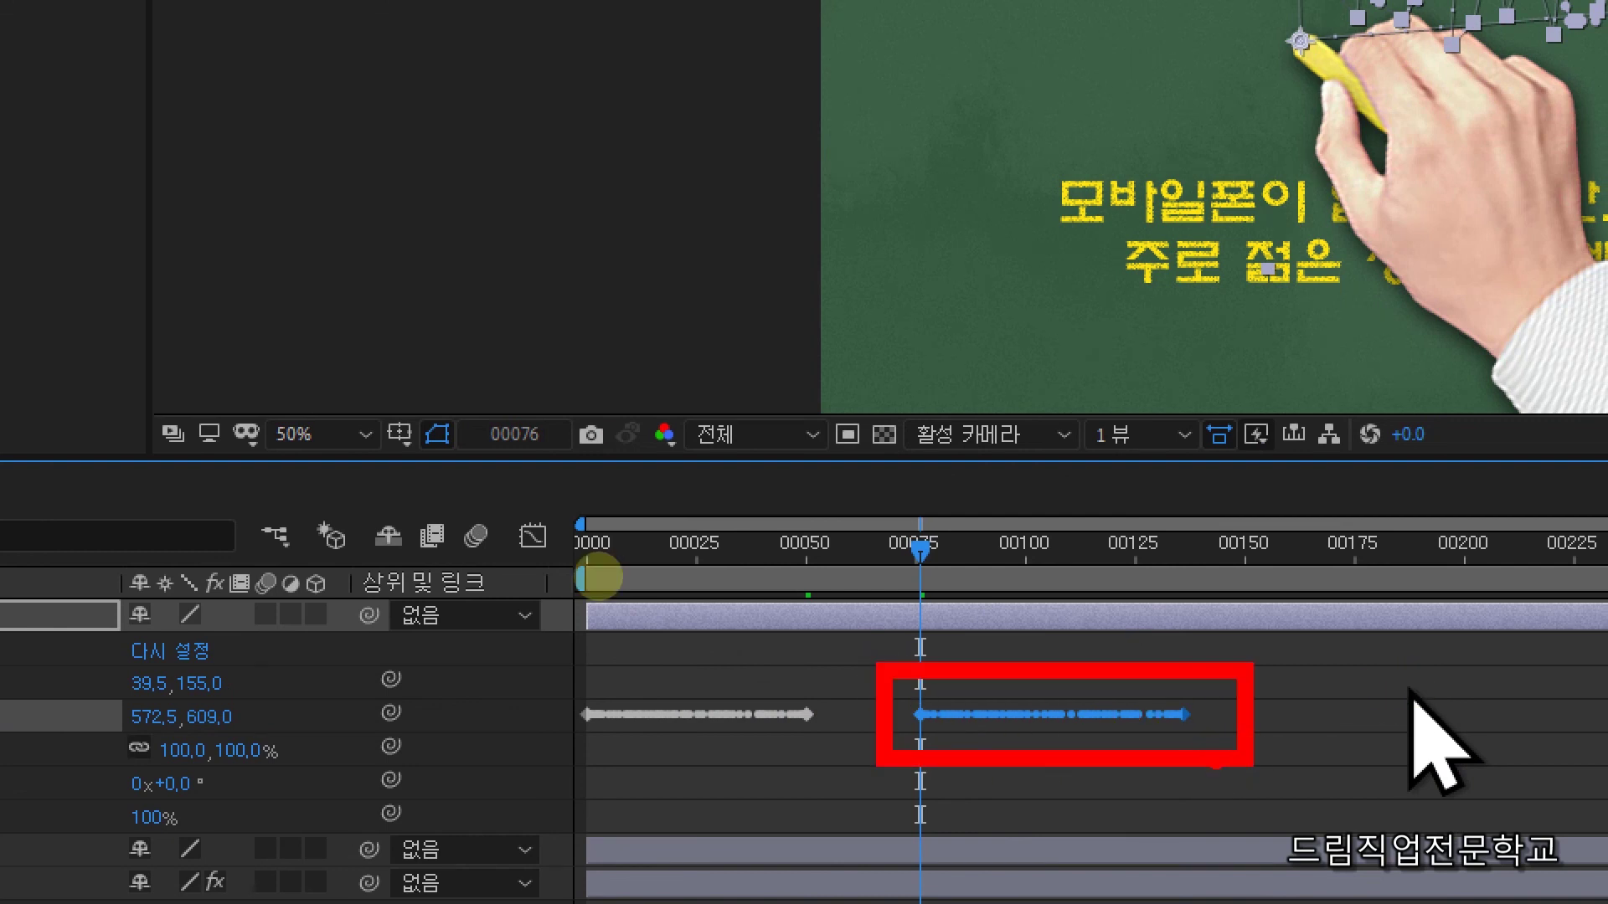
{"action": "key", "text": "Escape"}
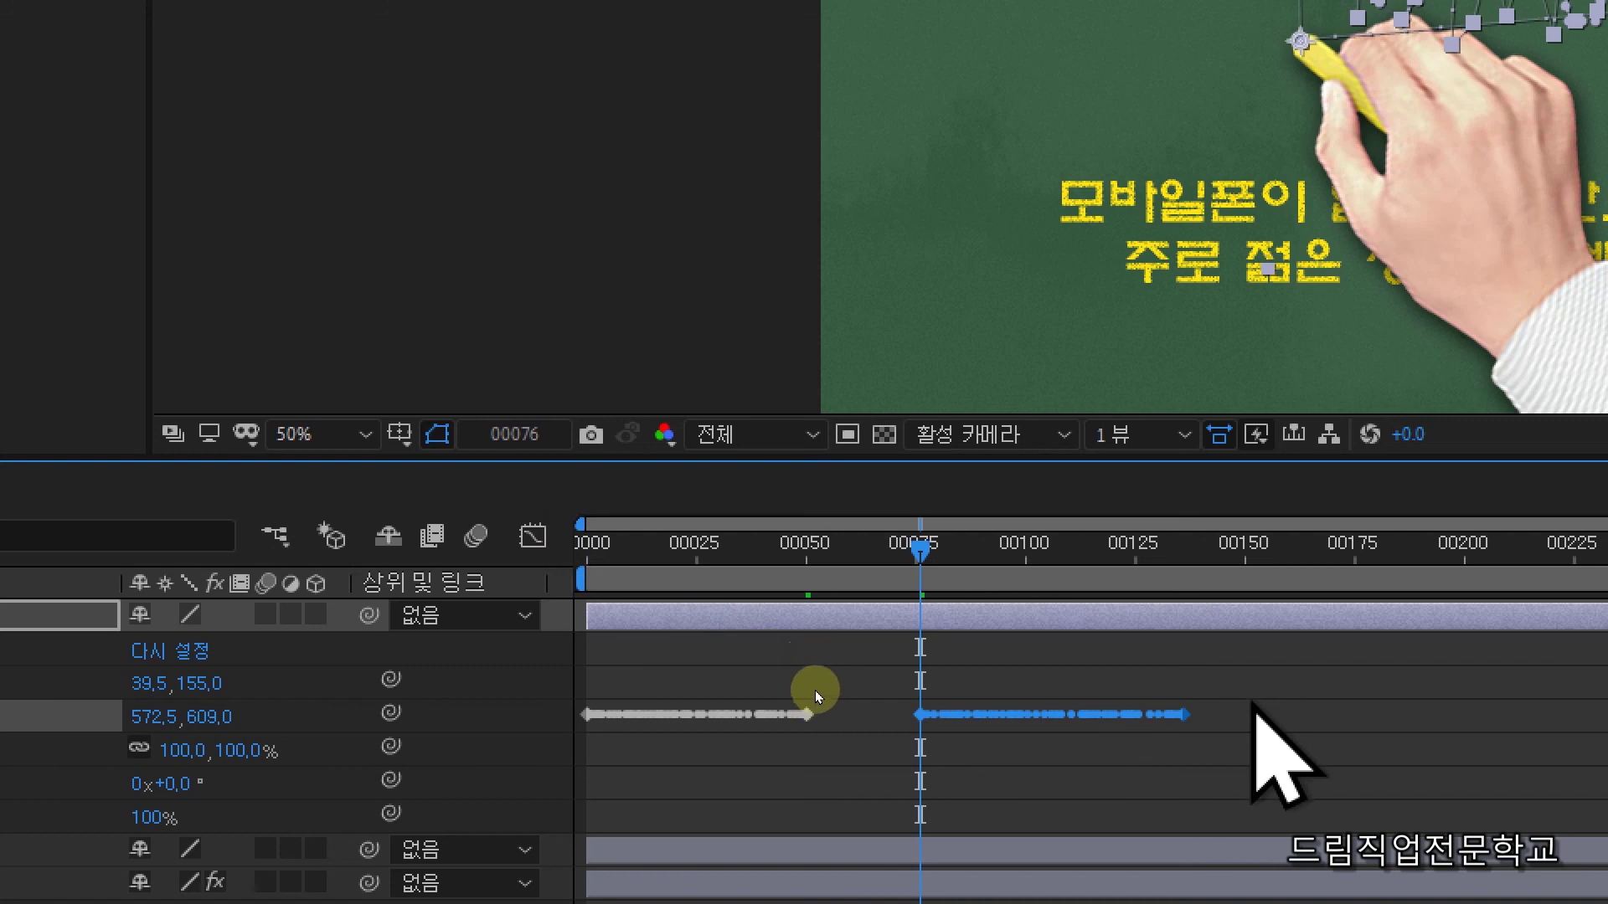
Shorten the pasted Position animation by moving its last keyframe to about frame 126, and preview the hand writing
{"action": "left_click", "coordinate": [846, 685]}
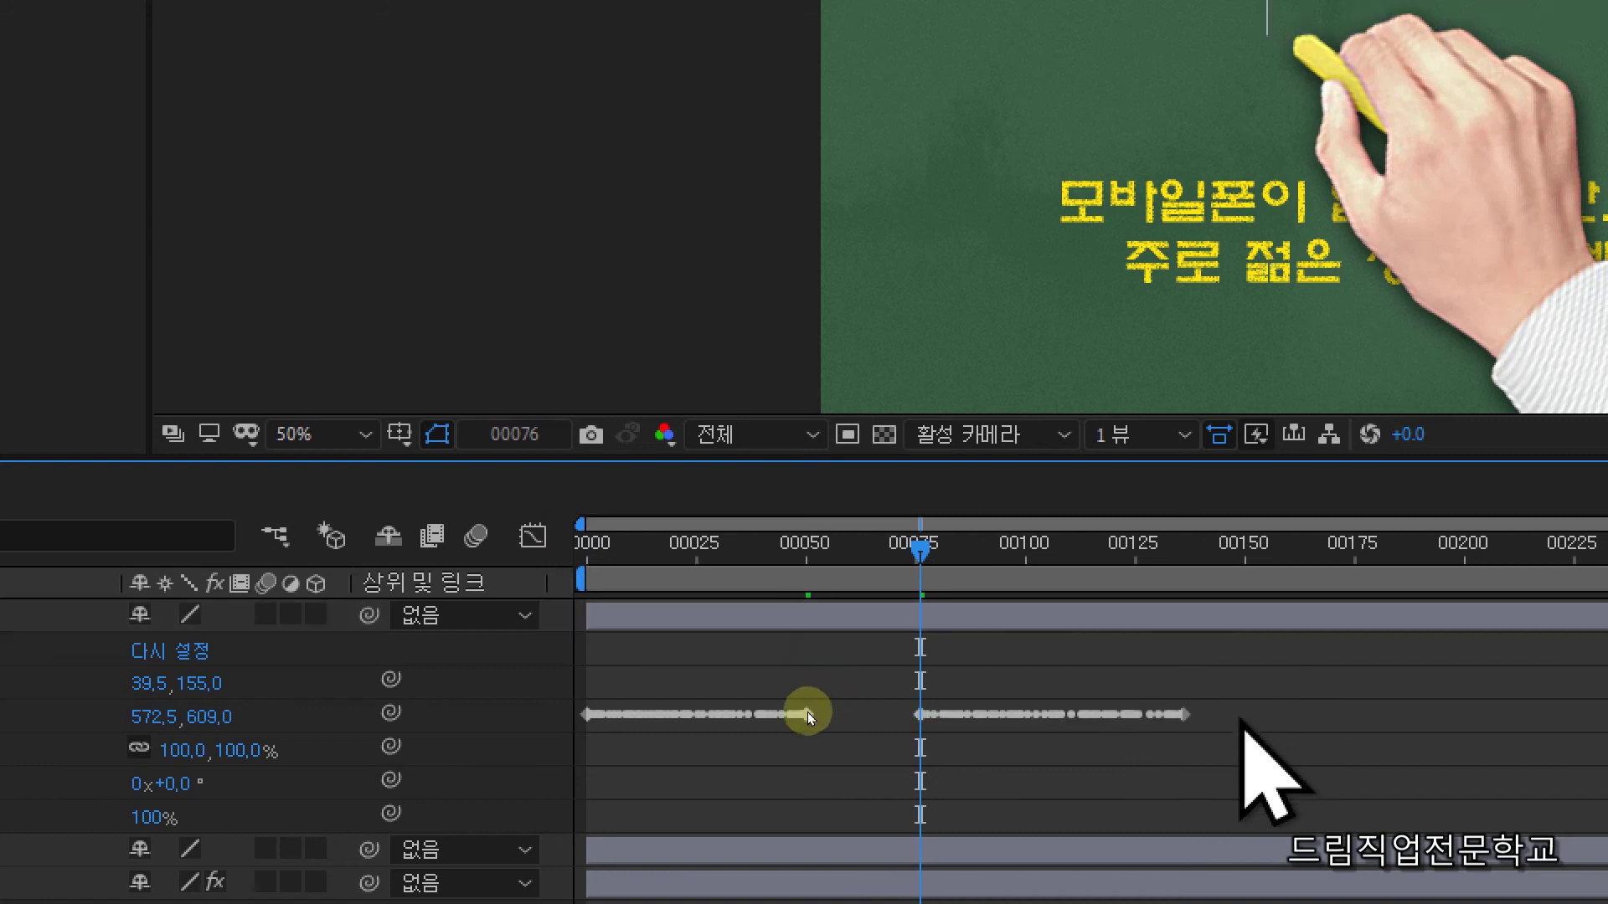
{"action": "left_click_drag", "start_coordinate": [1183, 714], "coordinate": [1141, 715]}
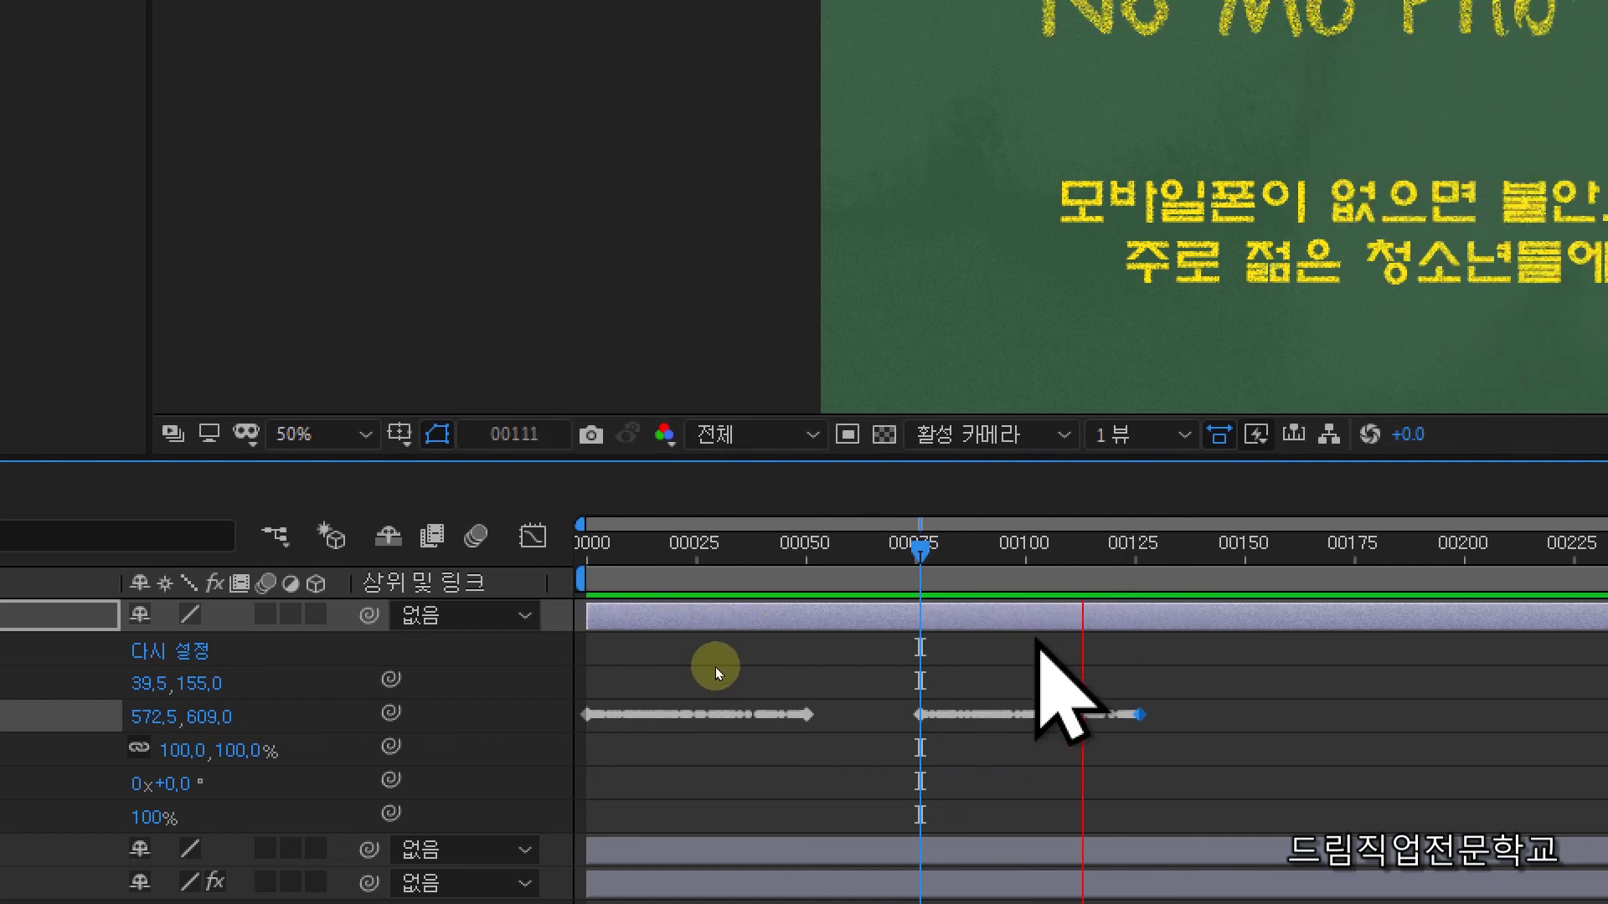
{"action": "left_click", "coordinate": [675, 675]}
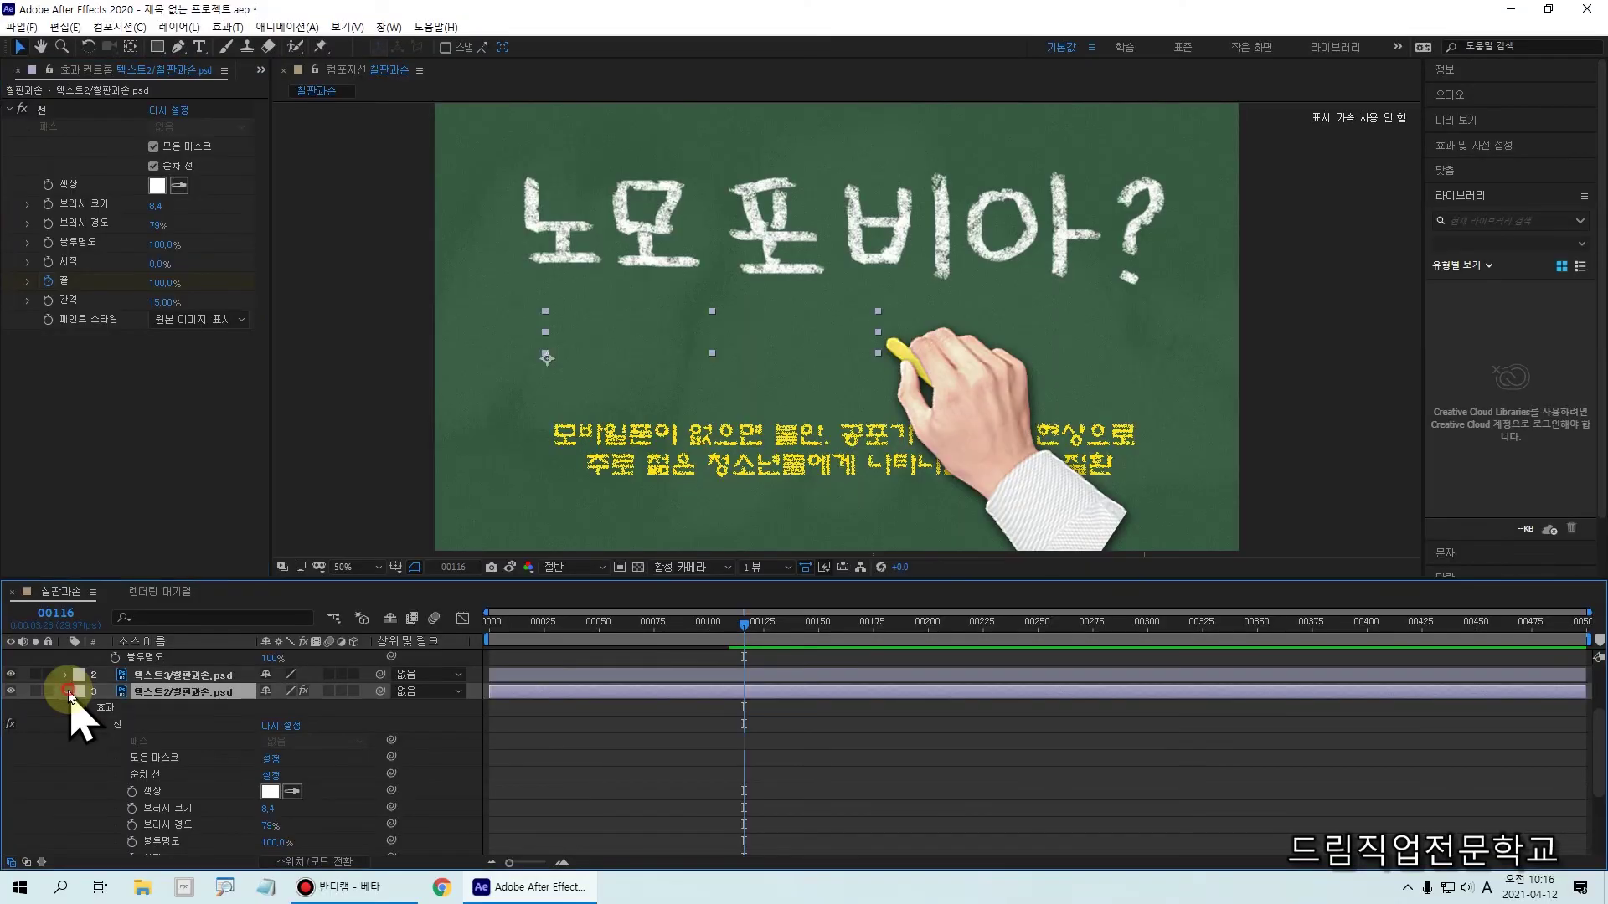
Collapse the expanded layer properties and activate the Pan Behind (Anchor Point) tool with the 텍스트1 title layer selected
{"action": "left_click", "coordinate": [62, 694]}
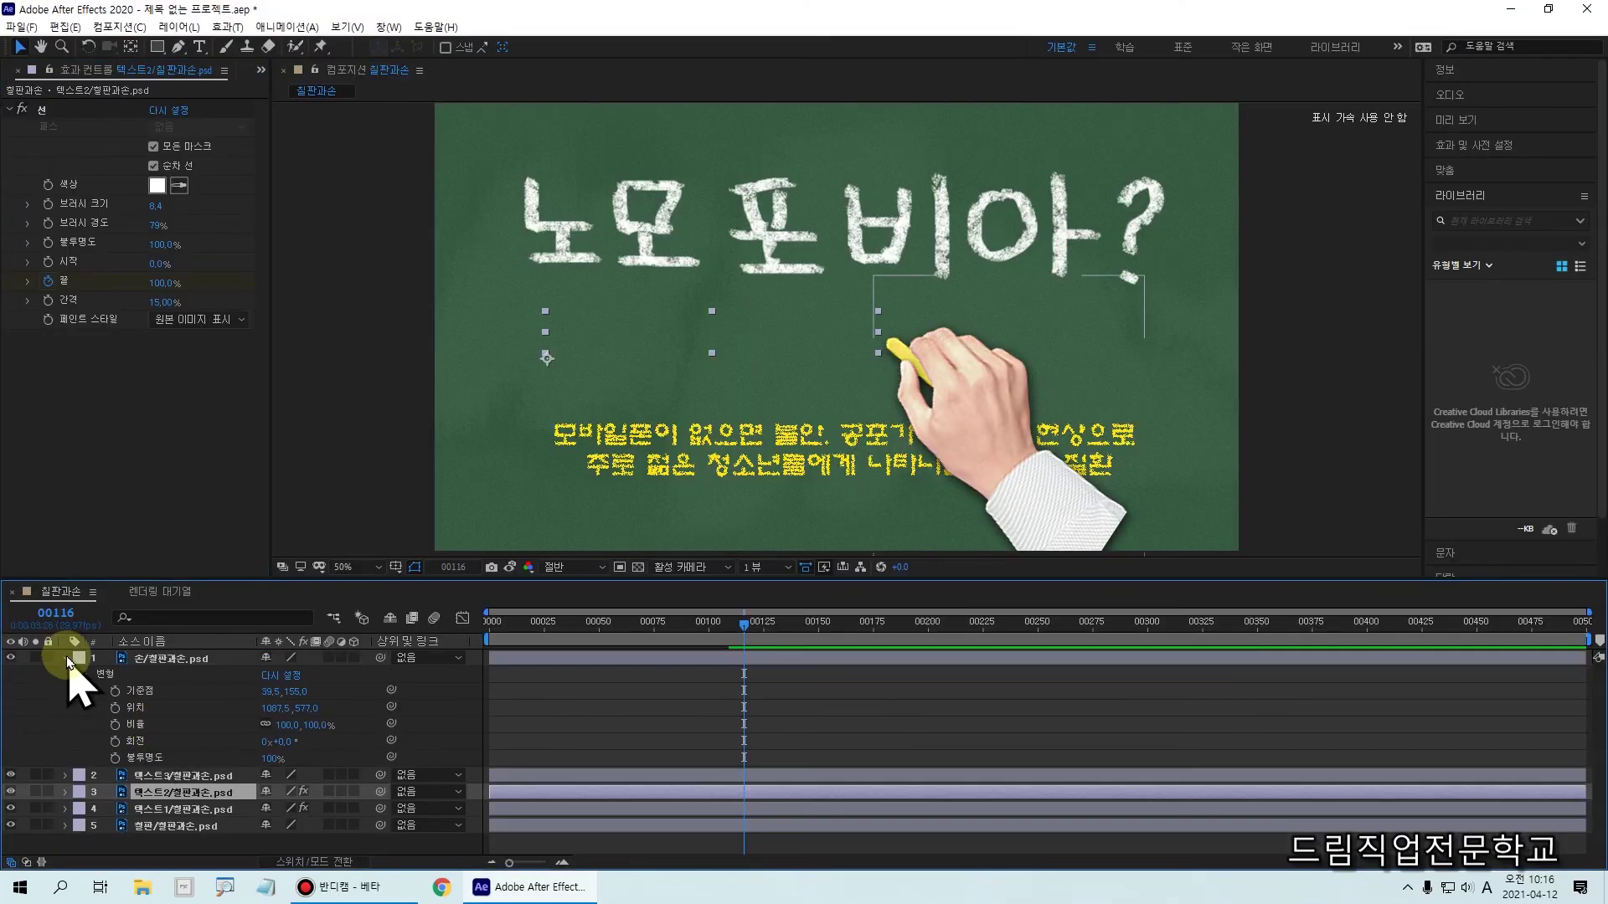
{"action": "left_click", "coordinate": [67, 659]}
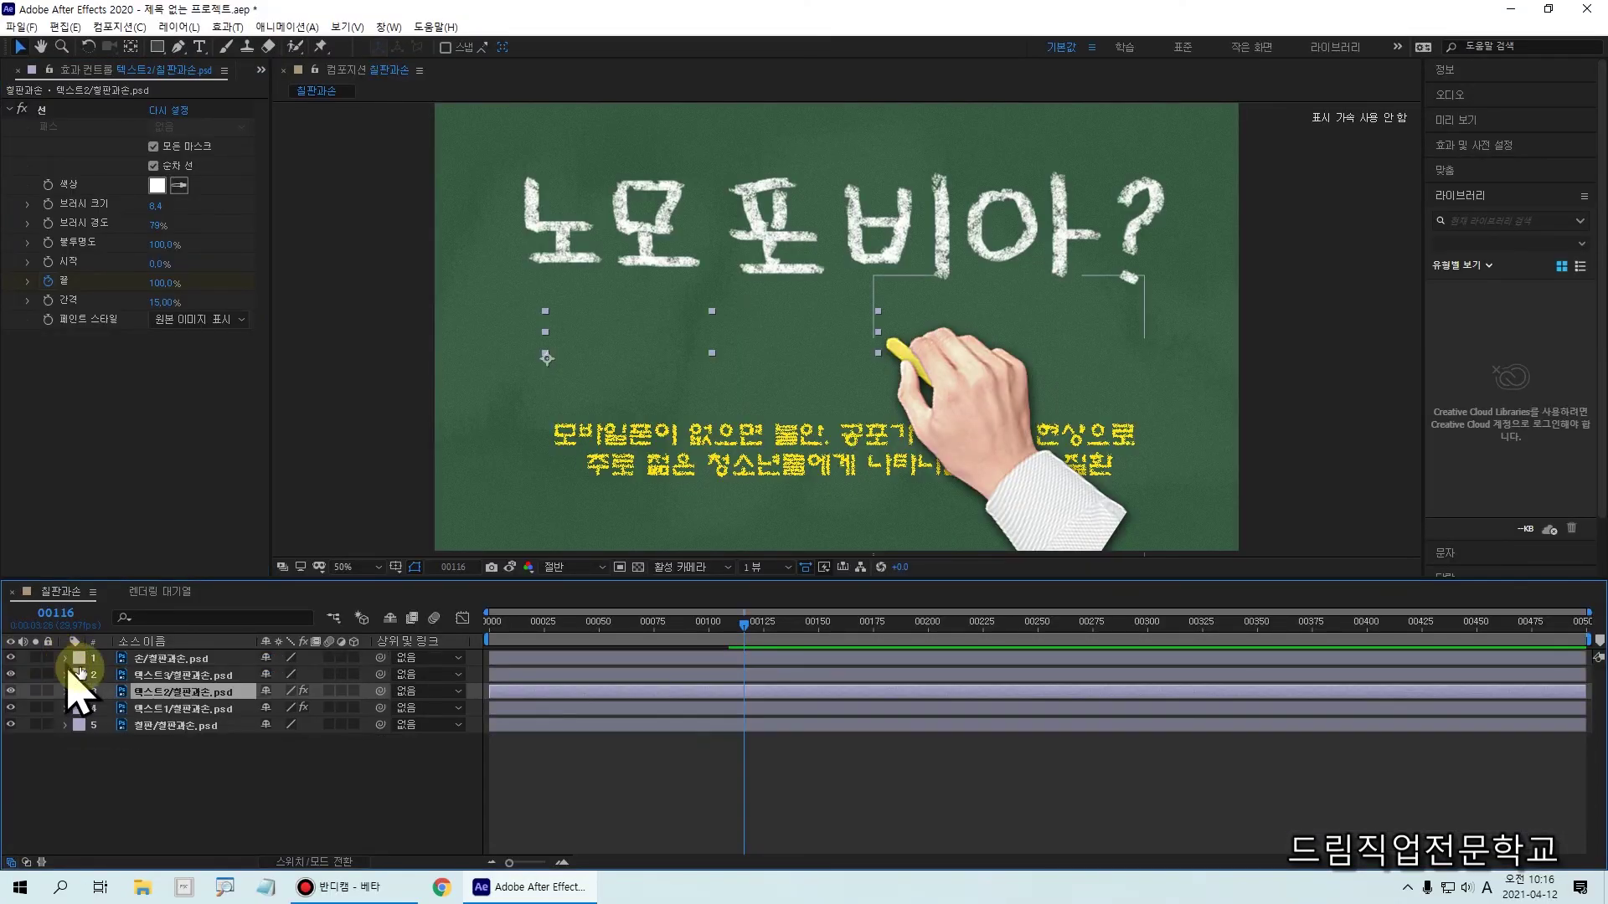
{"action": "left_click", "coordinate": [176, 709]}
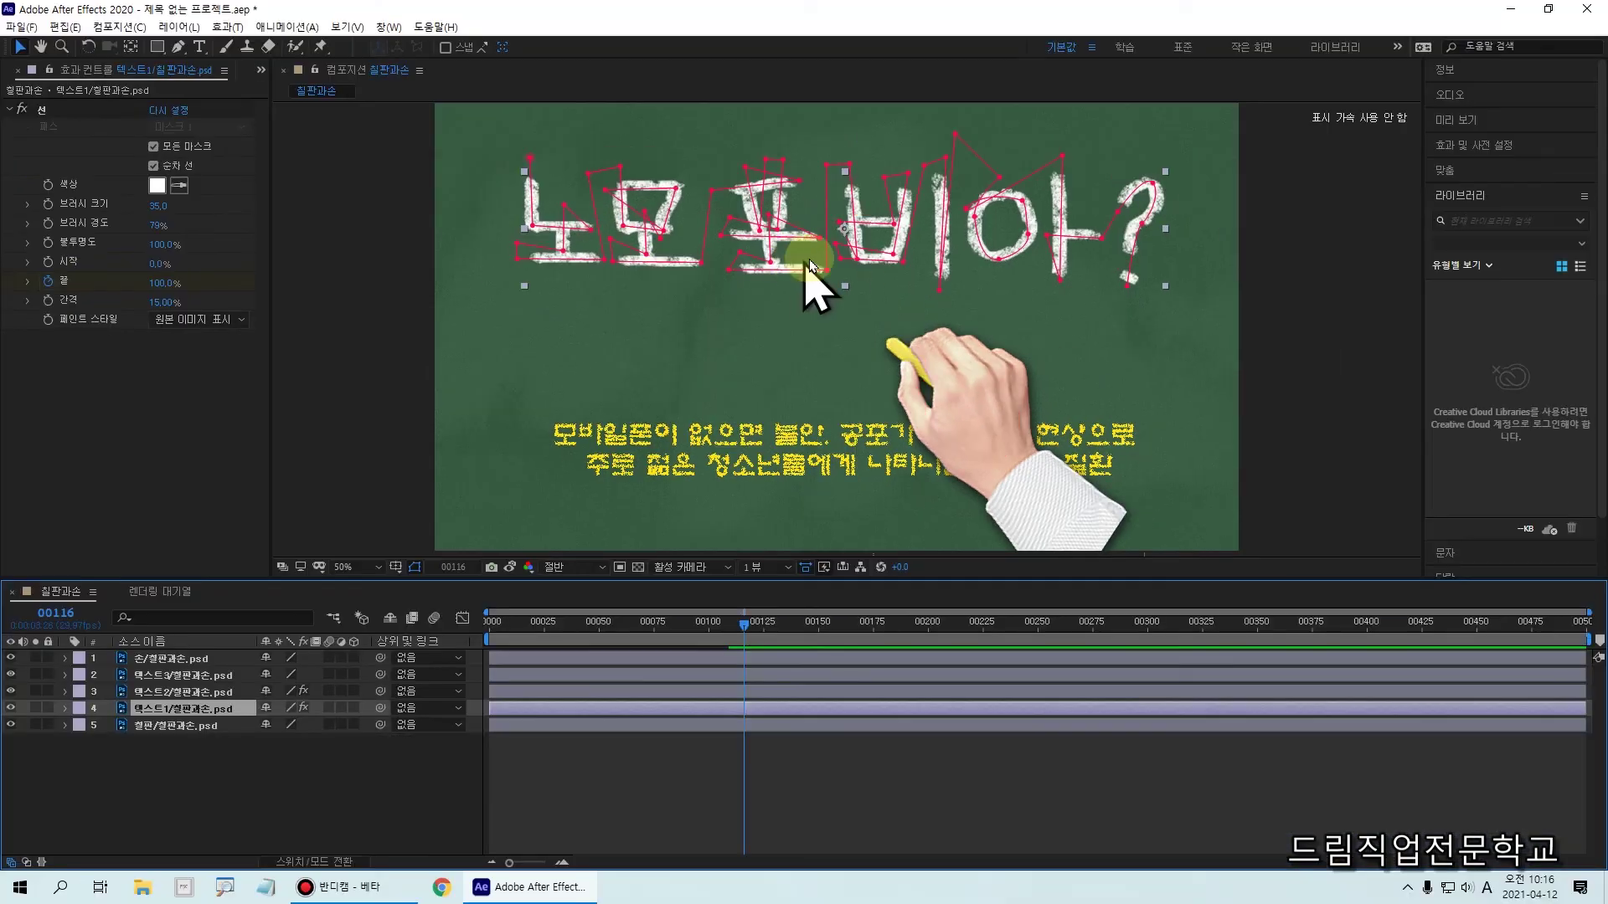
{"action": "scroll", "coordinate": [895, 191], "scroll_direction": "up", "scroll_amount": 2}
{"action": "left_click_drag", "start_coordinate": [850, 197], "coordinate": [836, 358]}
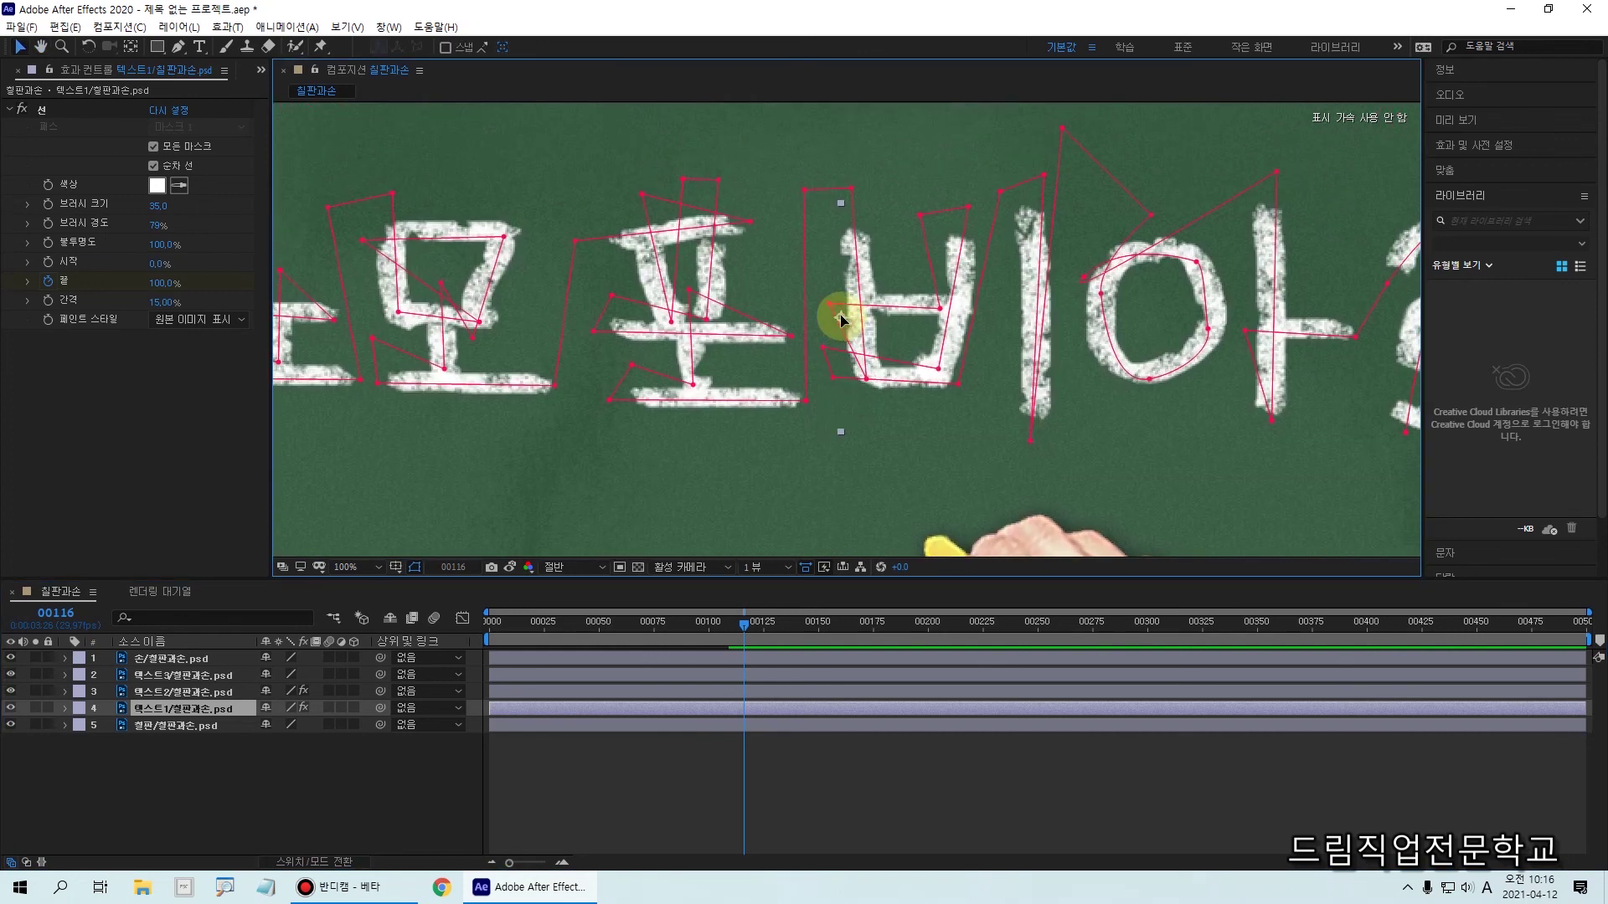
{"action": "left_click", "coordinate": [132, 47]}
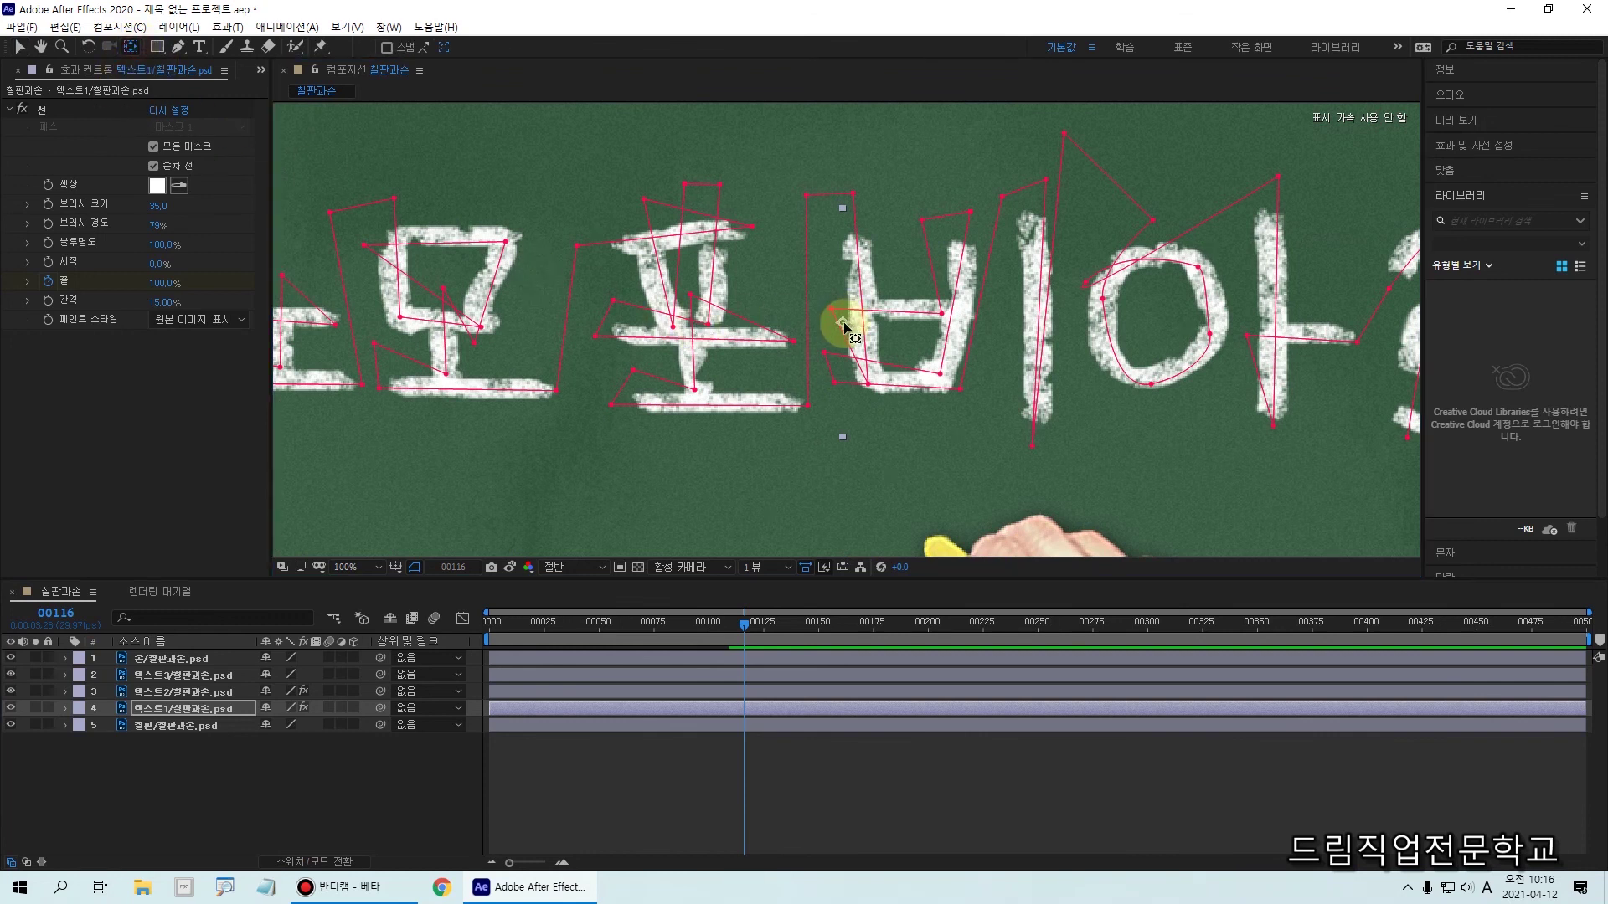